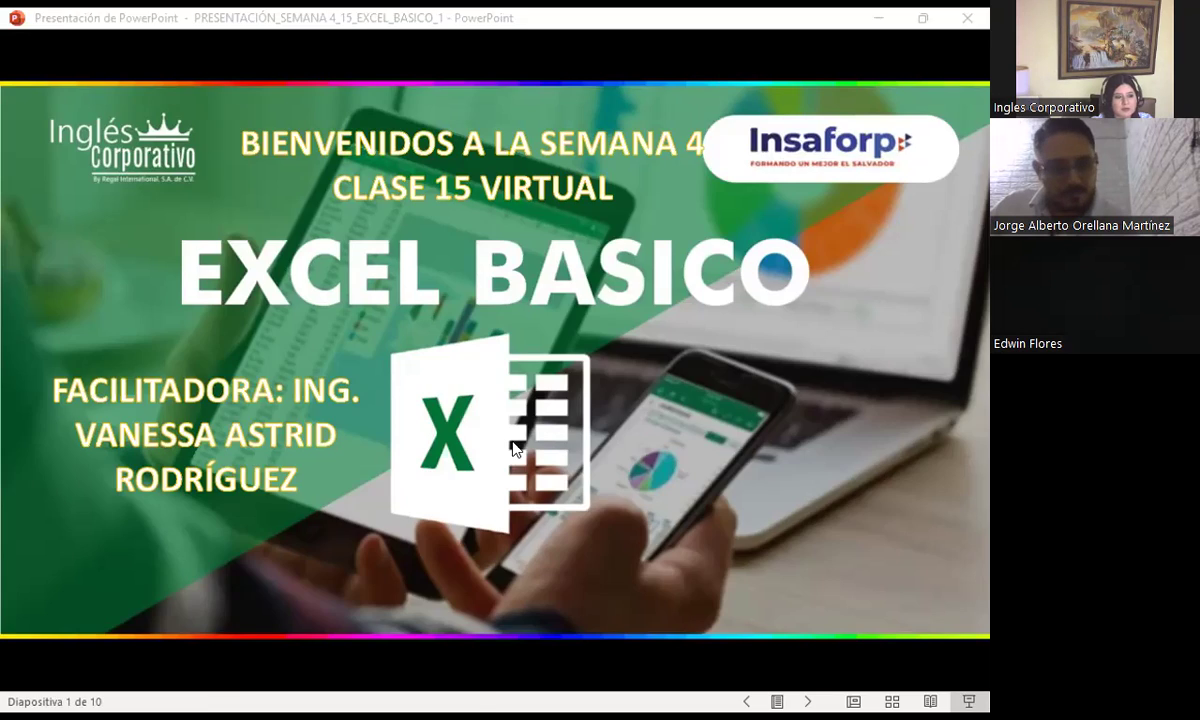
# Step: Scroll the slideshow forward from the EXCEL BASICO title slide to slide 3, AGENDA
pyautogui.scroll(-2, 507, 444)
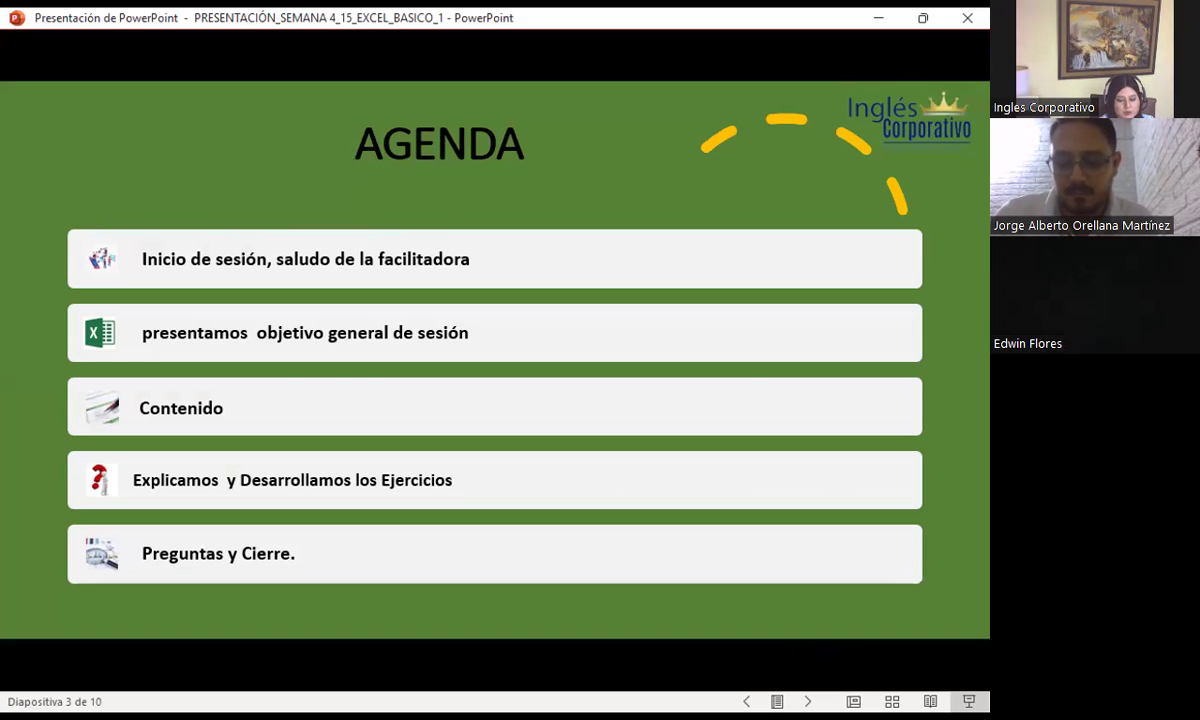
# Step: Advance to slide 4, the OBJETIVO slide about improving basic table styles
pyautogui.press('Right')
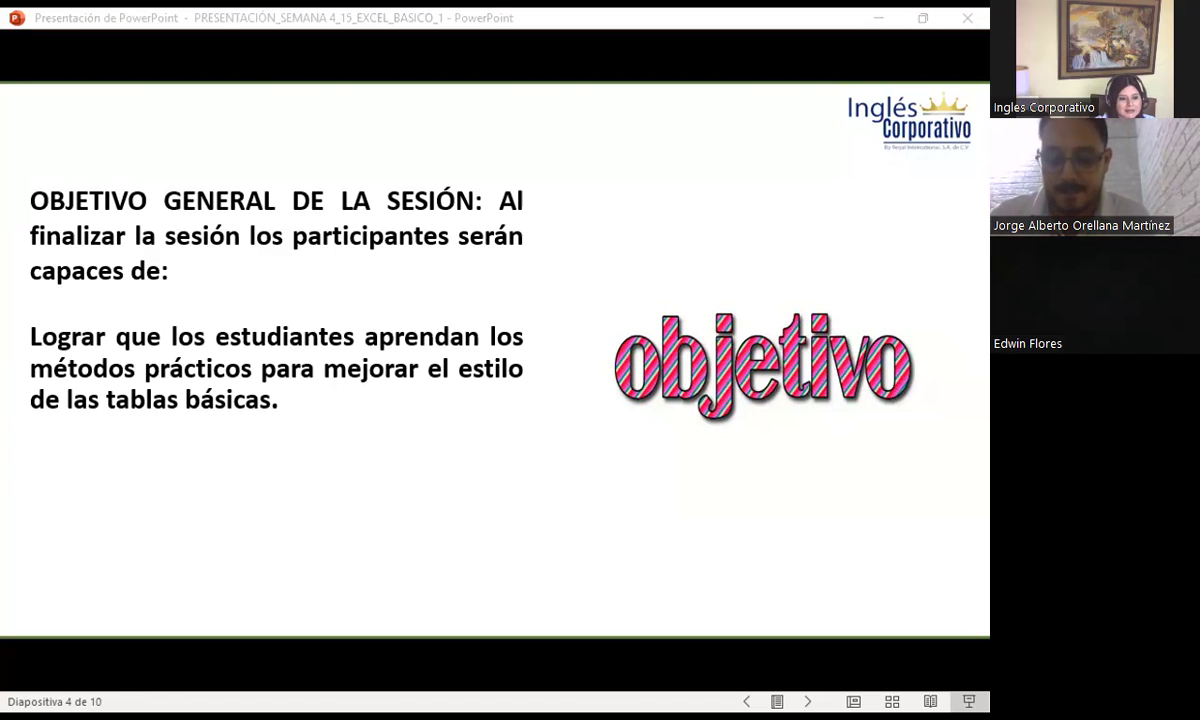
pyautogui.click(441, 484)
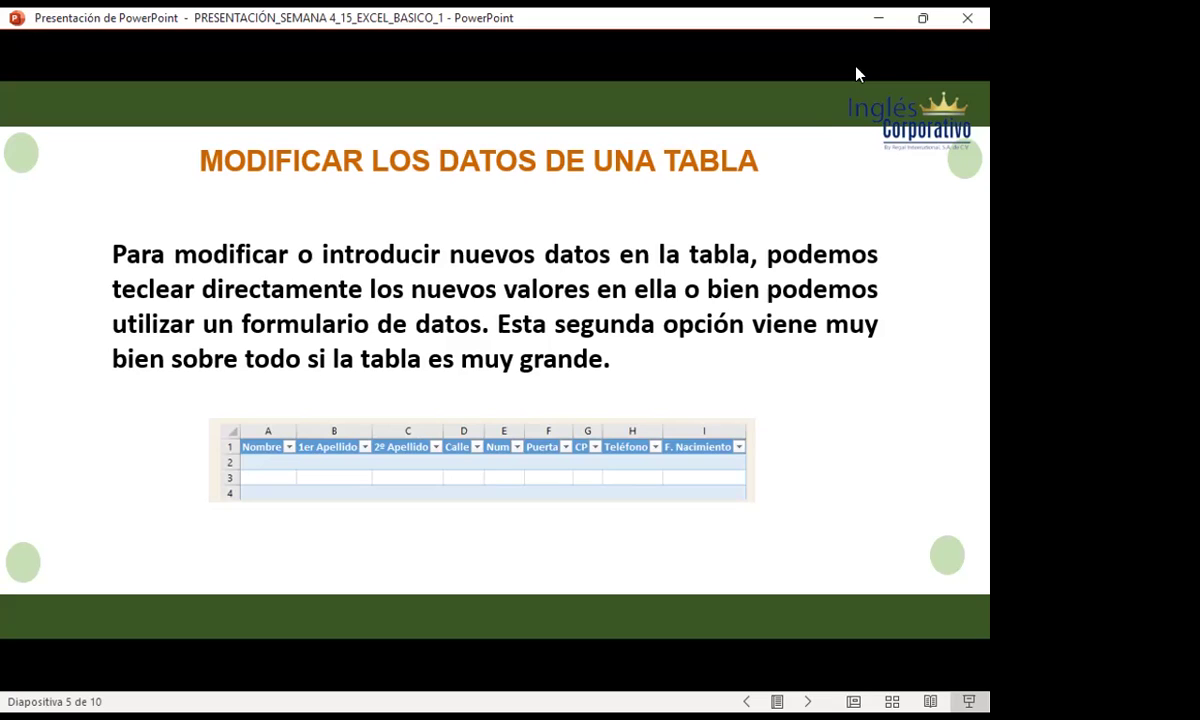
# Step: Advance to slide 6, the table mapping function numbers 101–111 to functions like SUMA
pyautogui.press('Right')
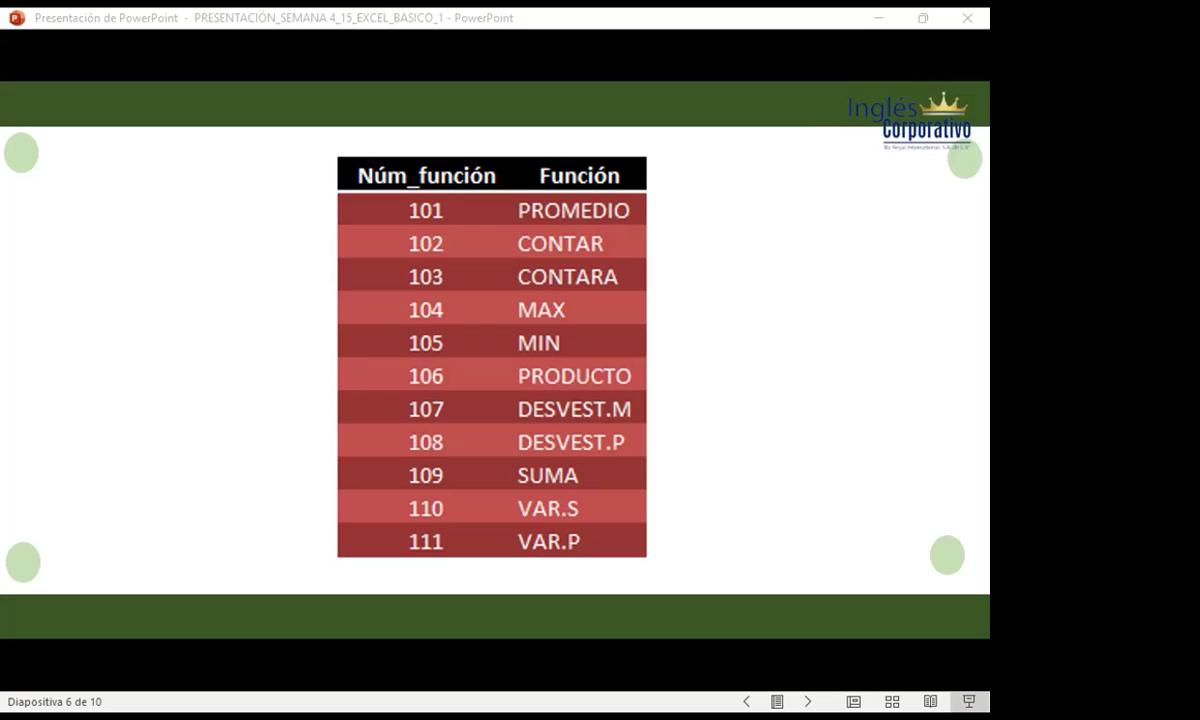
# Step: Advance to slide 7, EJERCICIOS A TRABAJAR, then switch to the Excel grades workbook
pyautogui.press('Right')
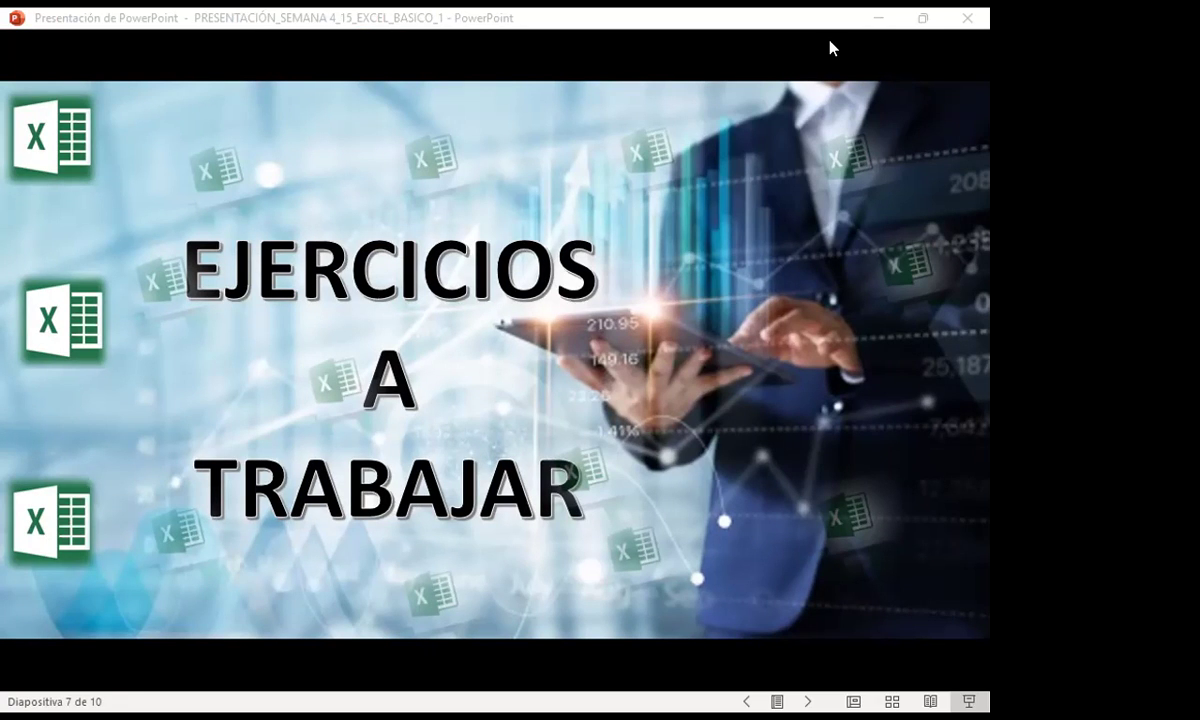
pyautogui.hotkey('alt', 'Tab')
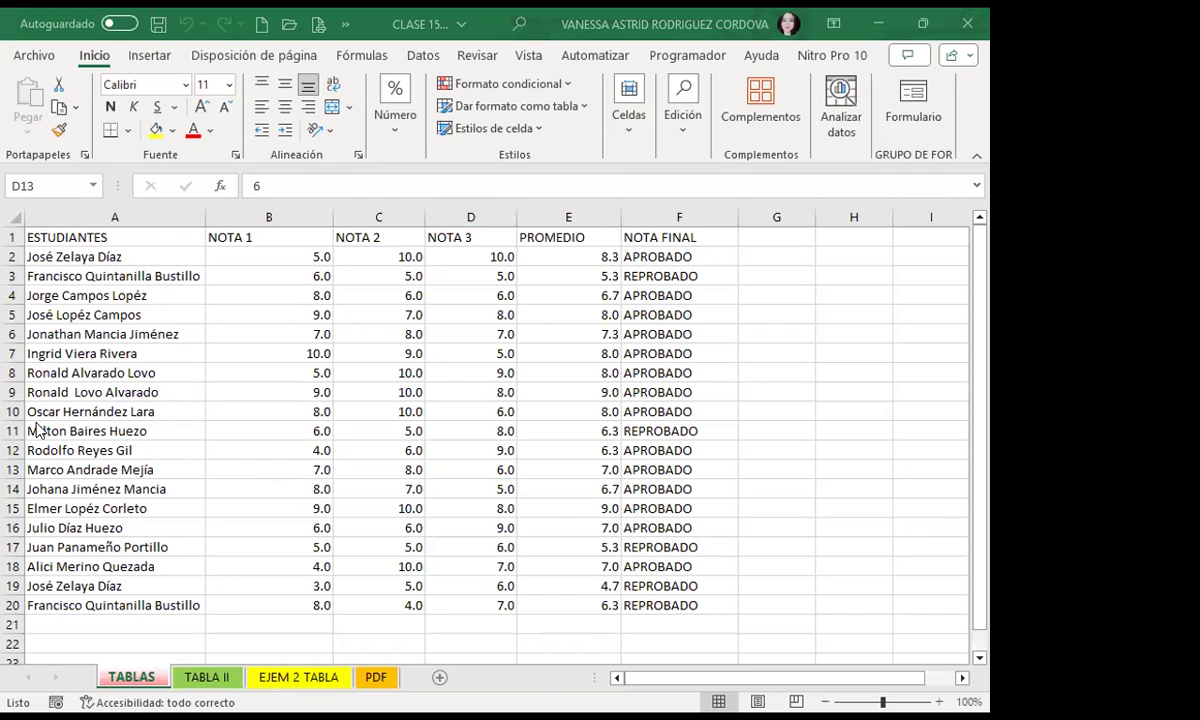
# Step: Review the grade formulas, then clear PROMEDIO and NOTA FINAL results in E2:F20
pyautogui.click(137, 277)
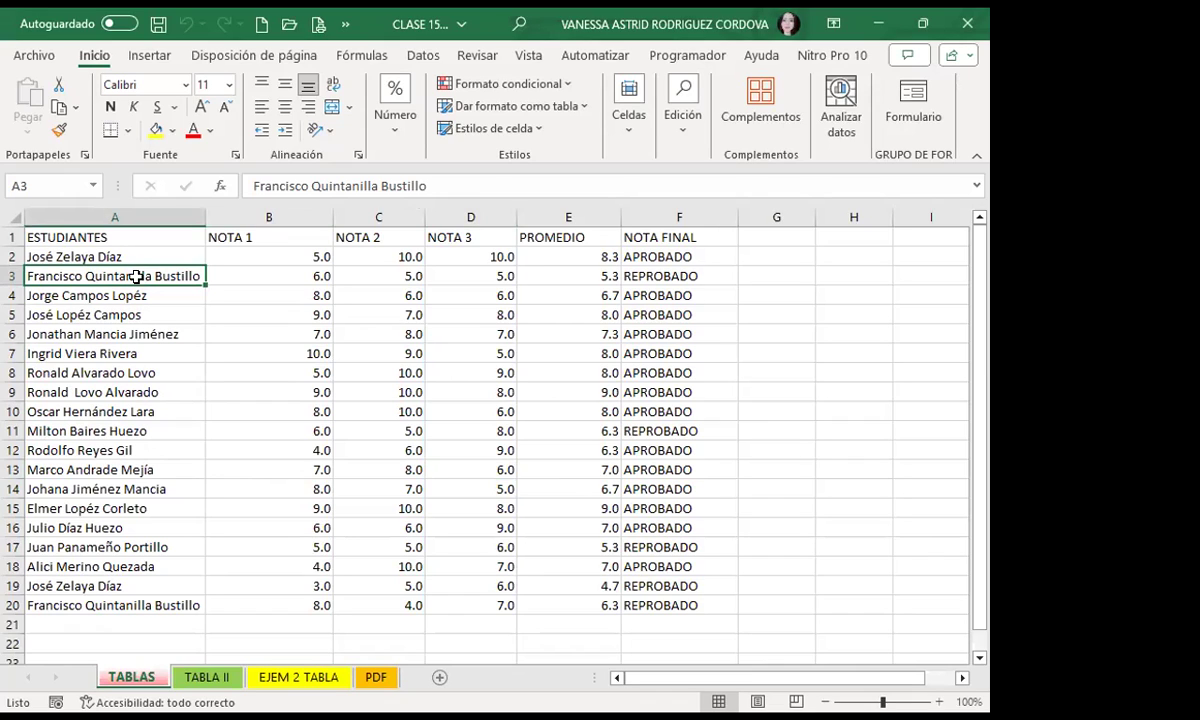
pyautogui.click(162, 256)
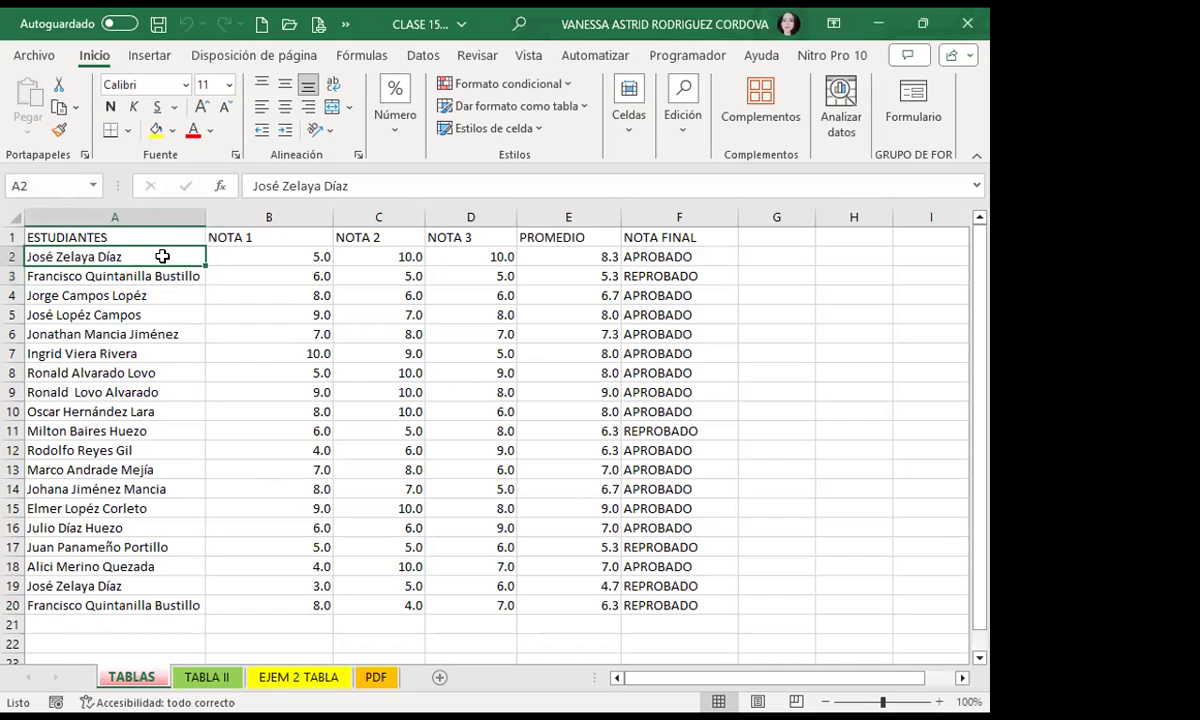
pyautogui.click(307, 313)
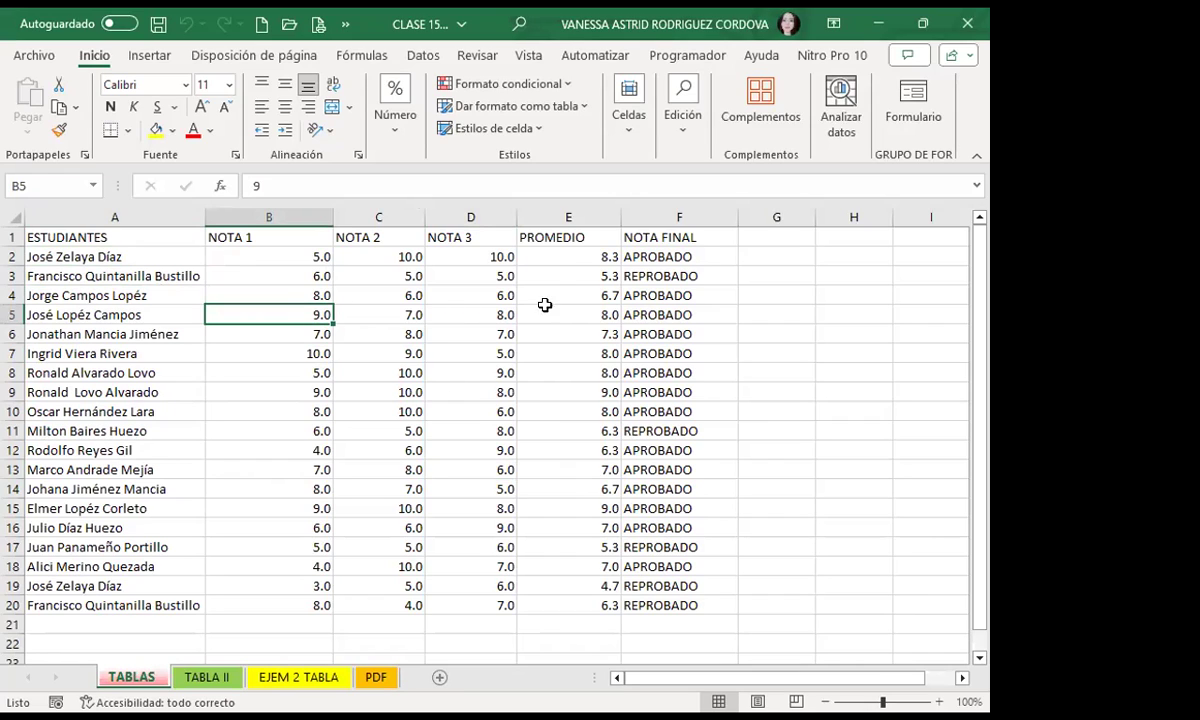
pyautogui.click(570, 255)
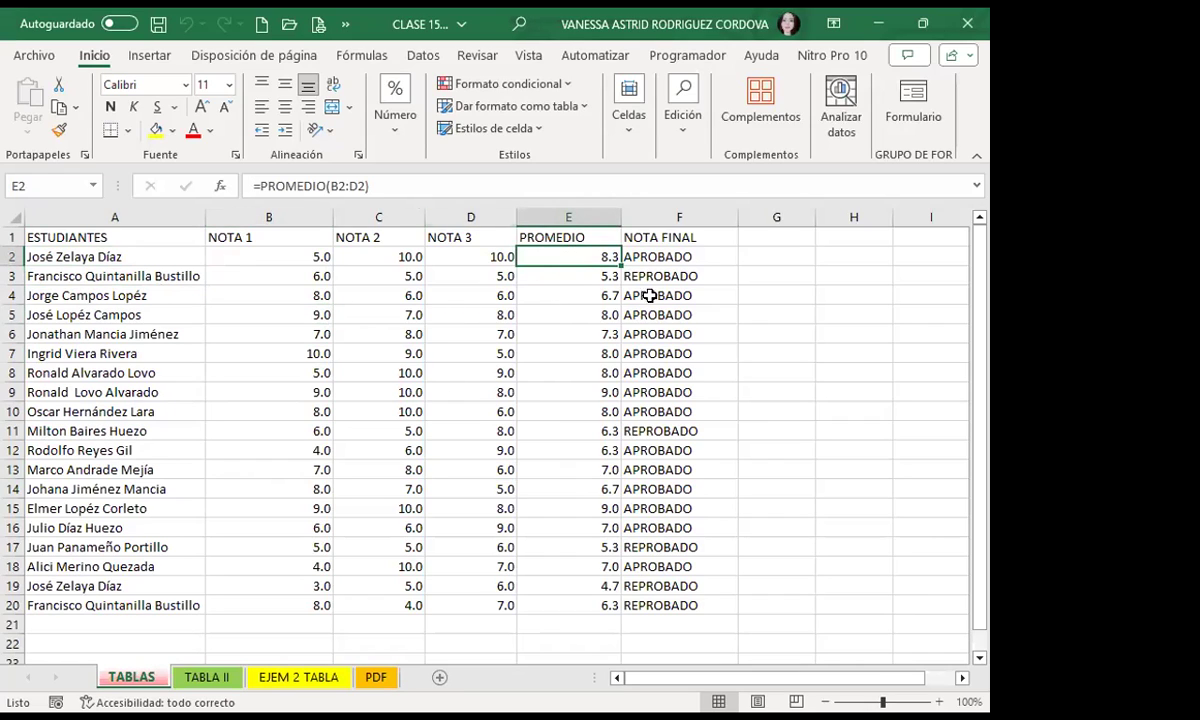
pyautogui.click(720, 259)
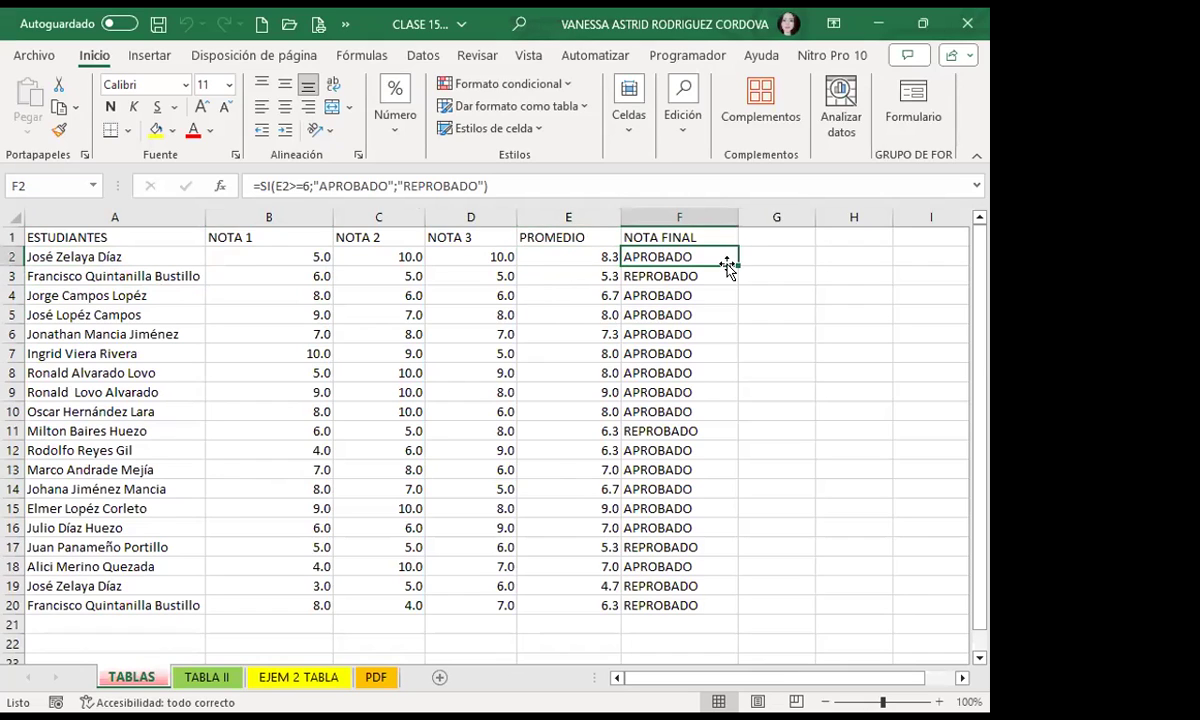
pyautogui.moveTo(541, 256)
pyautogui.mouseDown()
pyautogui.moveTo(668, 319)
pyautogui.moveTo(702, 606)
pyautogui.mouseUp()
pyautogui.press('Delete')
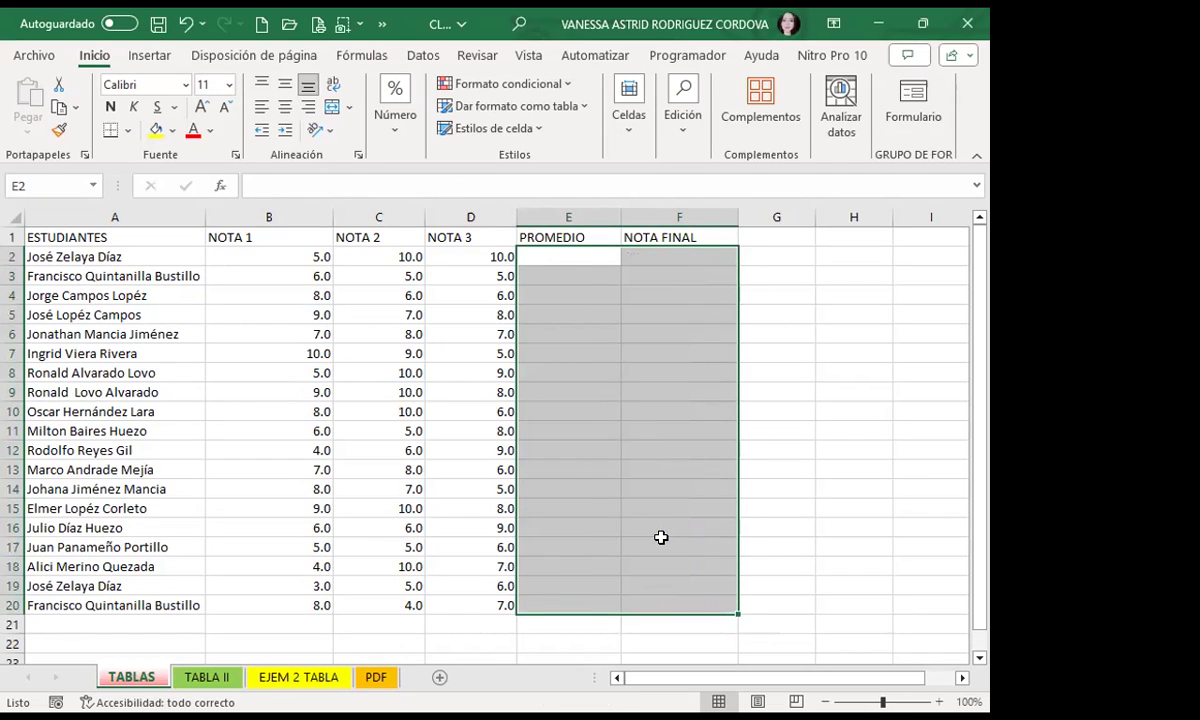
# Step: Format the A1:F20 grades data as a table using a grey Medio style
pyautogui.click(243, 463)
pyautogui.click(235, 344)
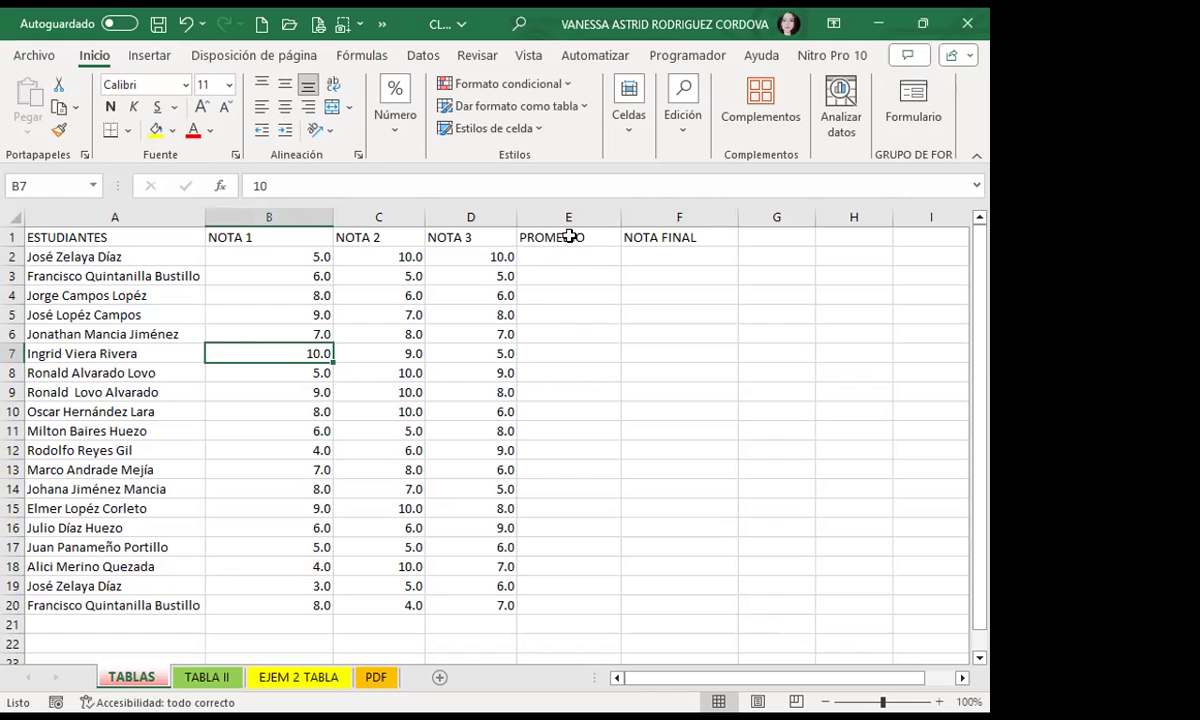
pyautogui.click(586, 100)
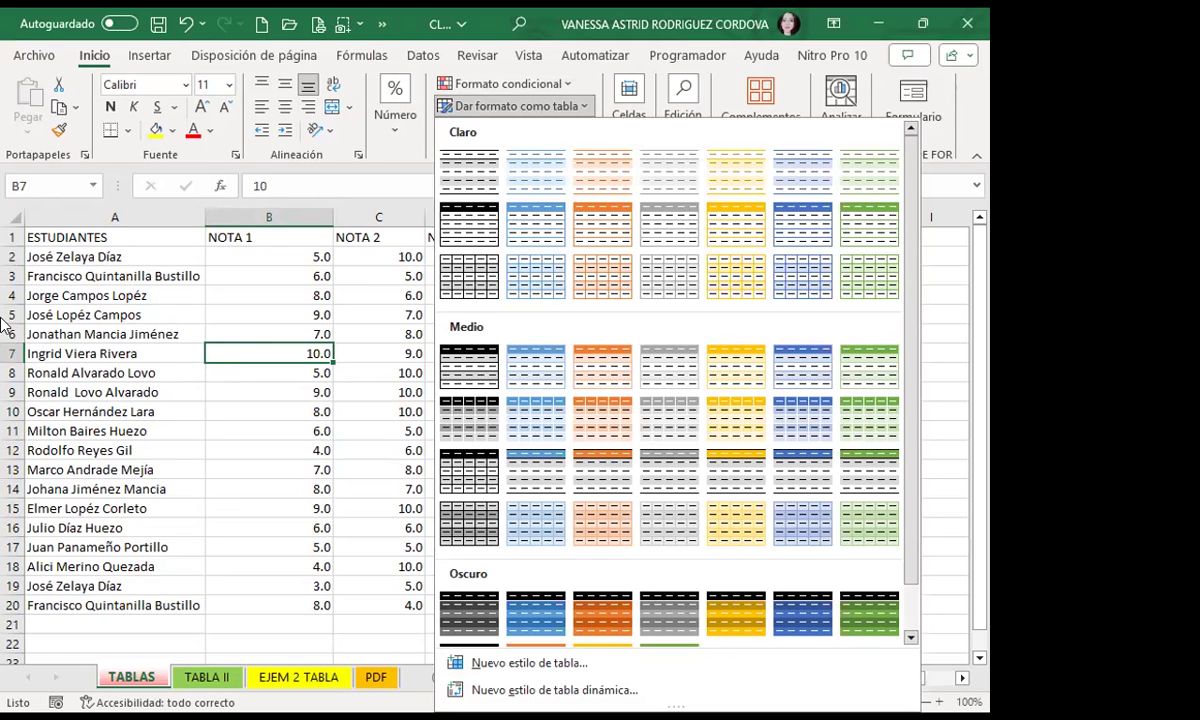
pyautogui.click(515, 106)
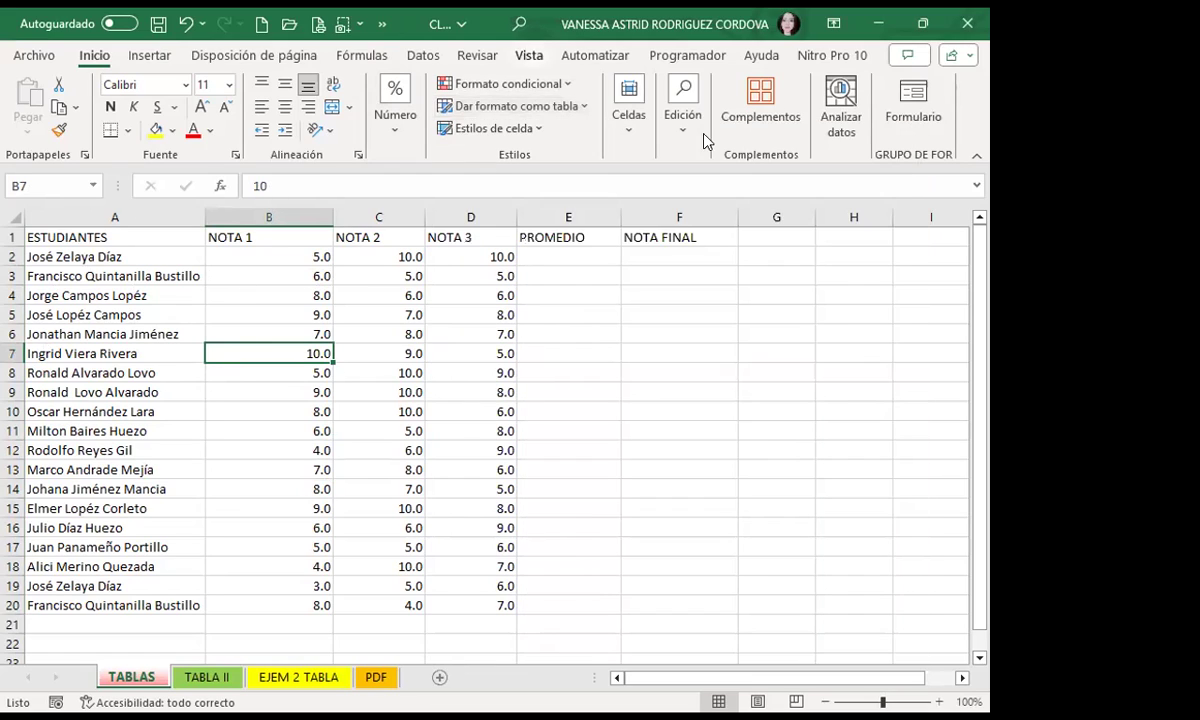
pyautogui.click(586, 108)
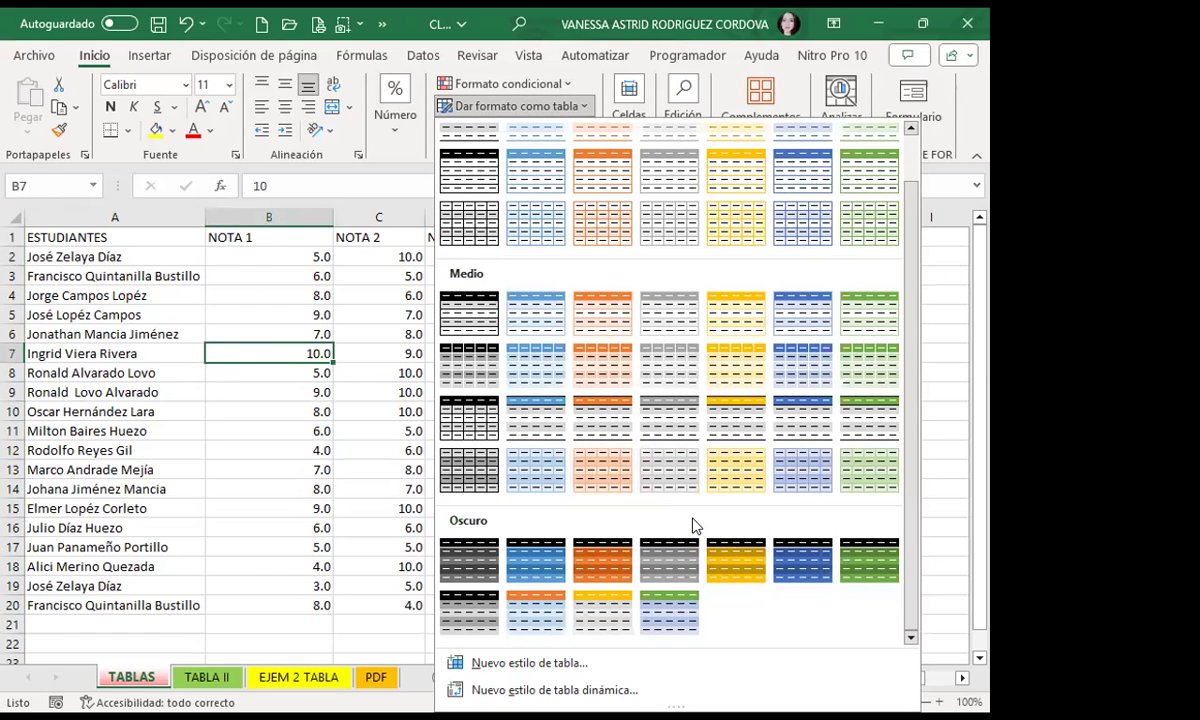
pyautogui.click(802, 413)
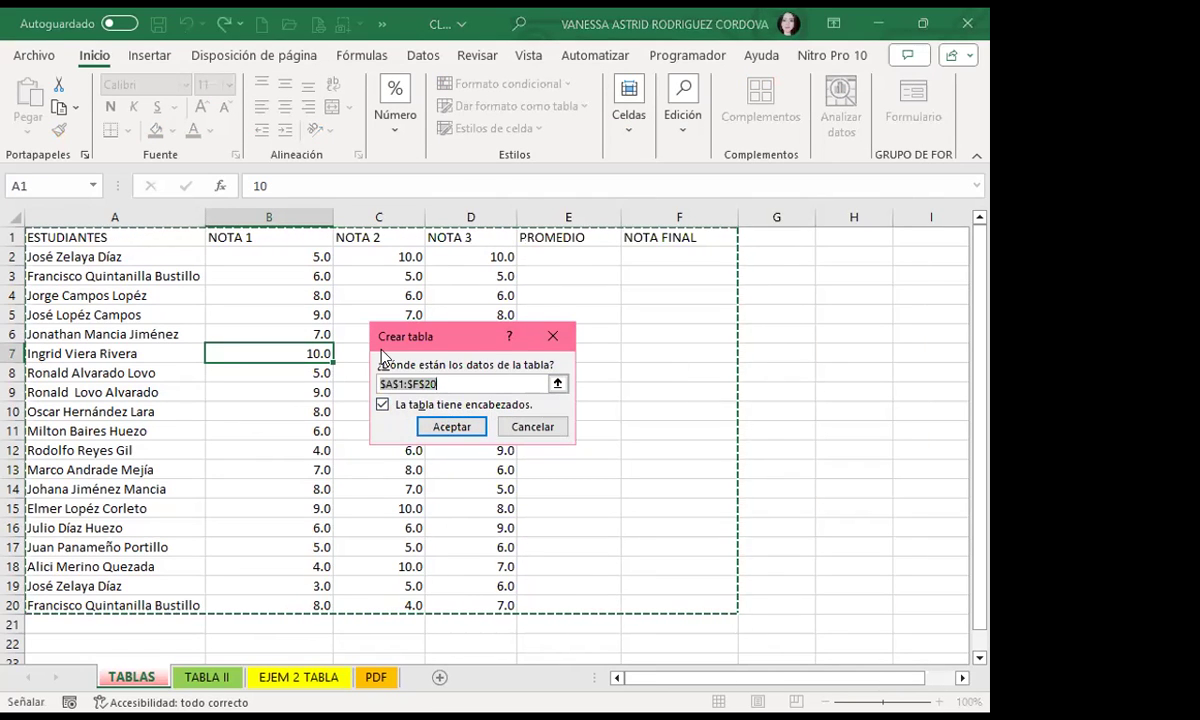
# Step: Confirm the table with headers, hide filter buttons, and fill PROMEDIO with =PROMEDIO(Tabla1[@[NOTA 1]:[NOTA 3]])
pyautogui.click(440, 429)
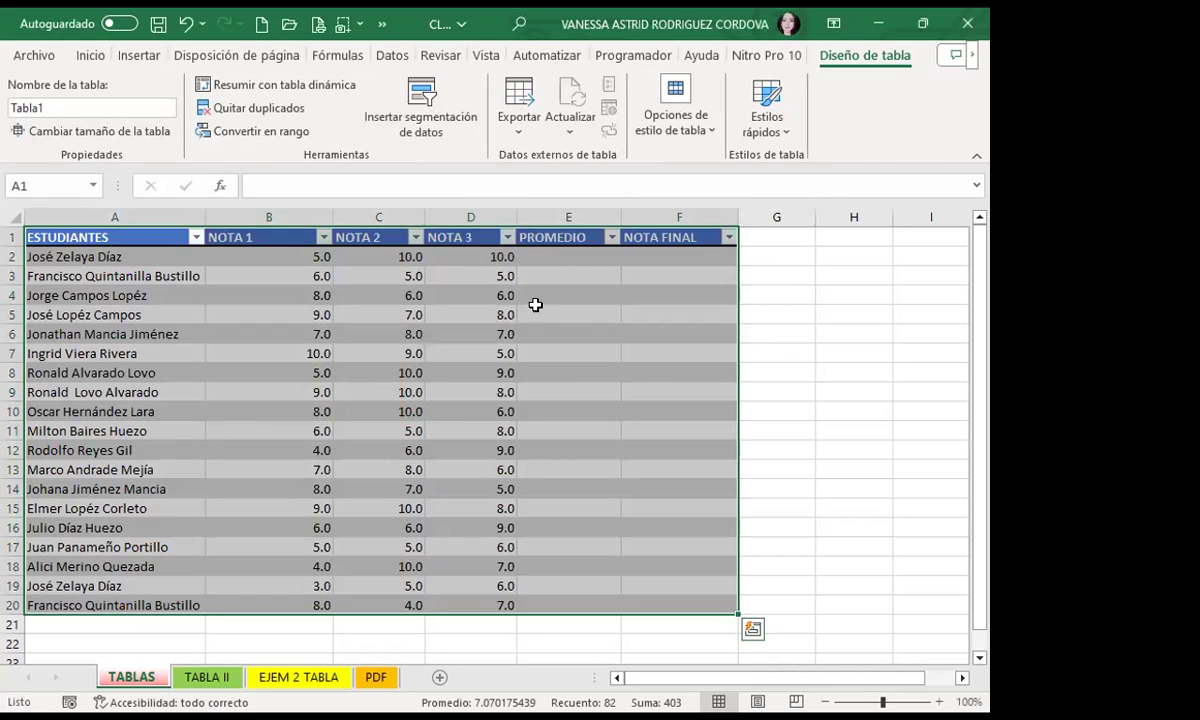
pyautogui.hotkey('ctrl', 'shift', 'l')
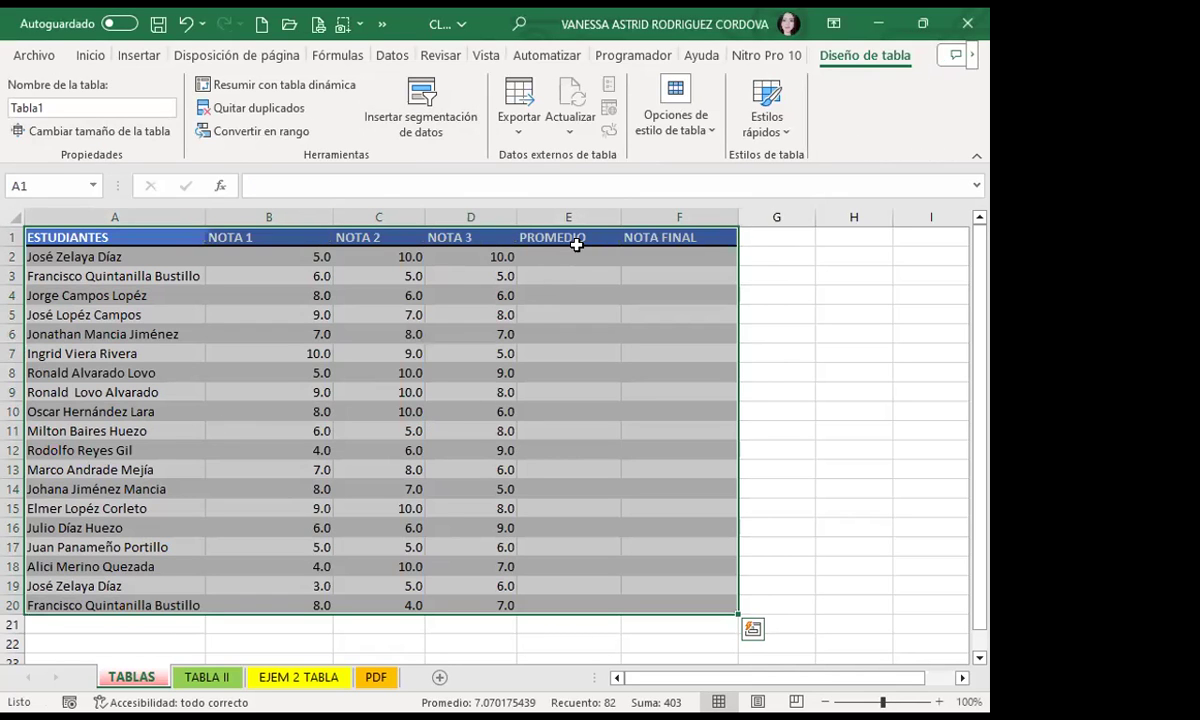
pyautogui.click(569, 258)
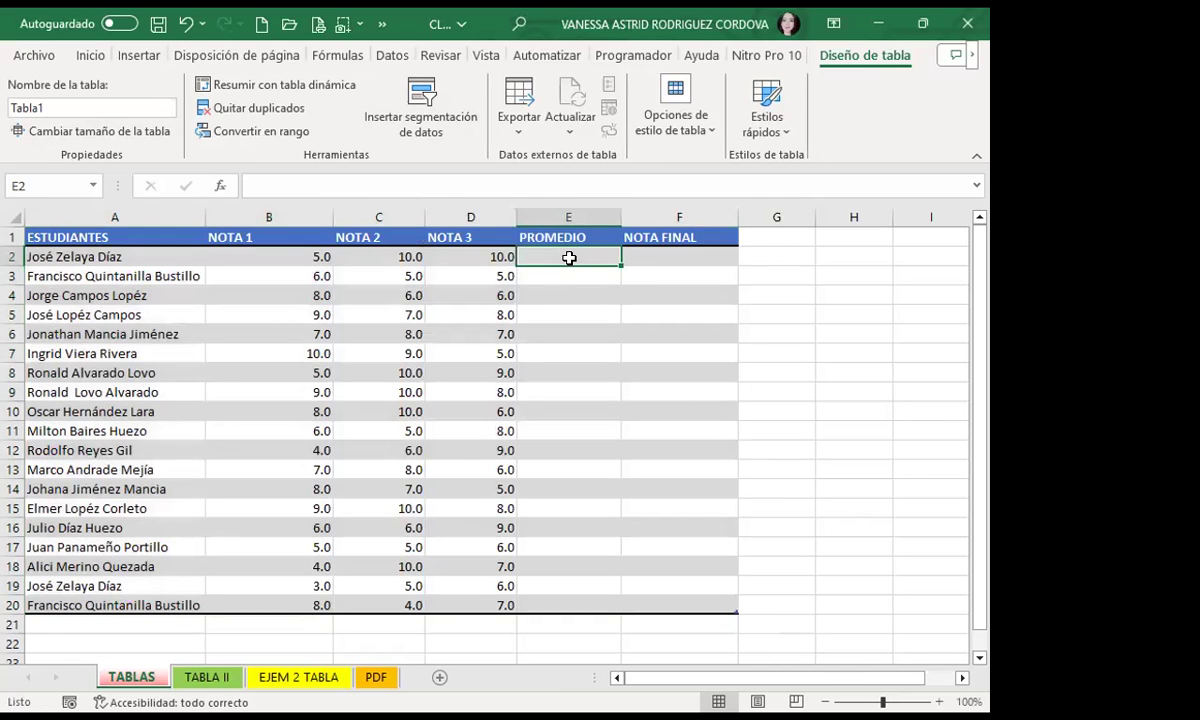
pyautogui.write('=P')
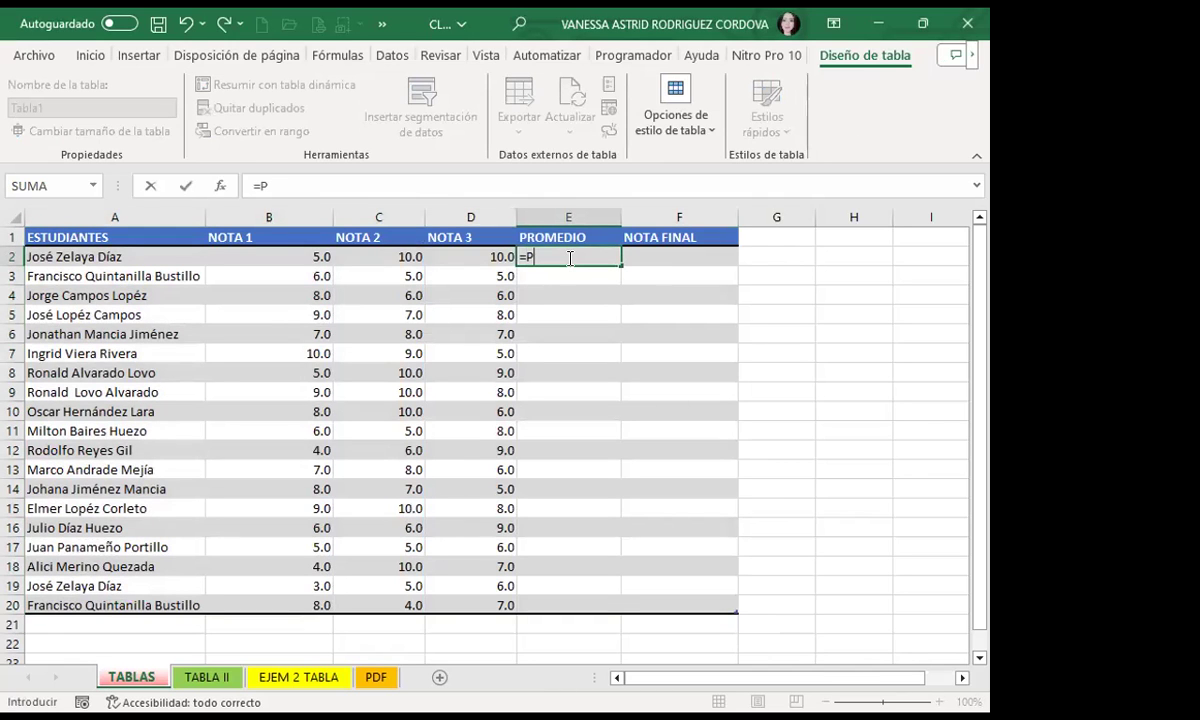
pyautogui.write('R')
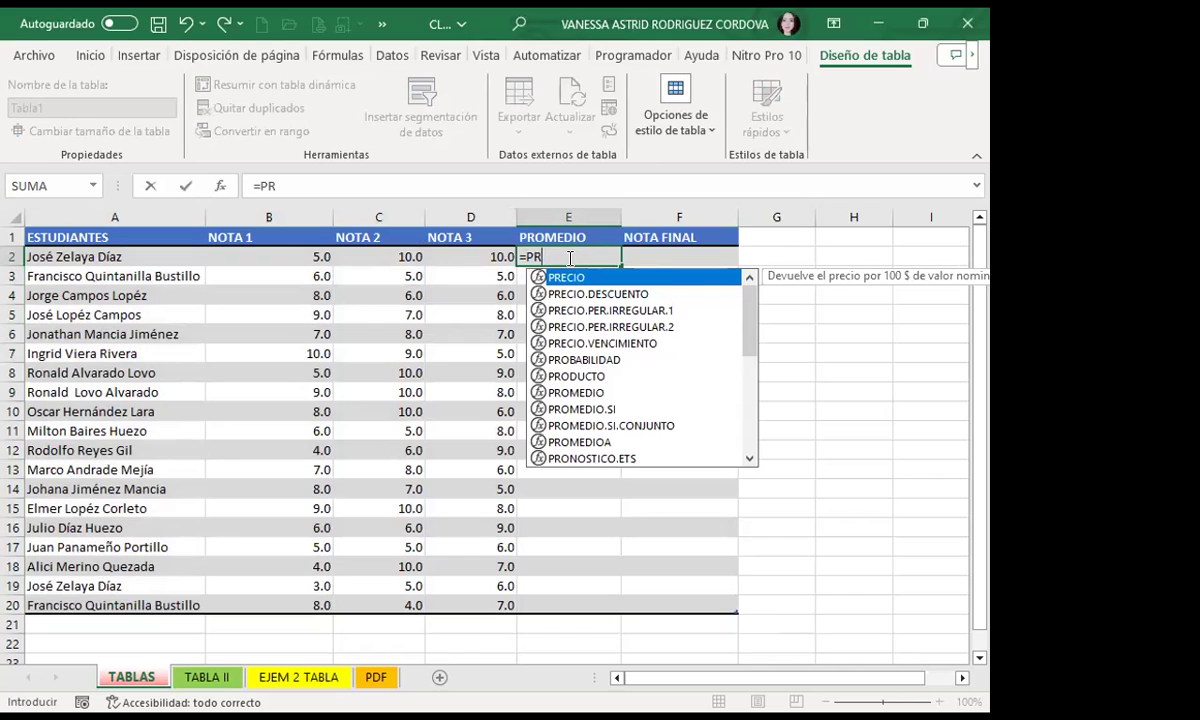
pyautogui.write('O')
pyautogui.click(560, 309)
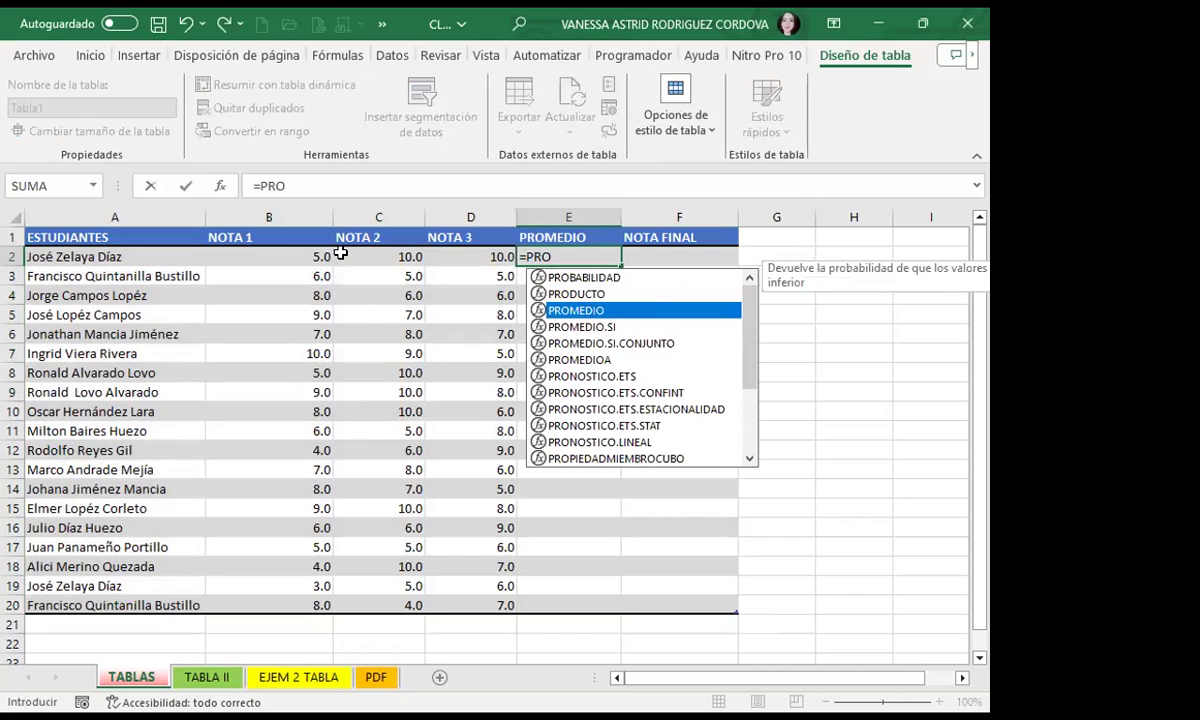
pyautogui.press('Tab')
pyautogui.moveTo(295, 254); pyautogui.dragTo(460, 254)
pyautogui.press('Return')
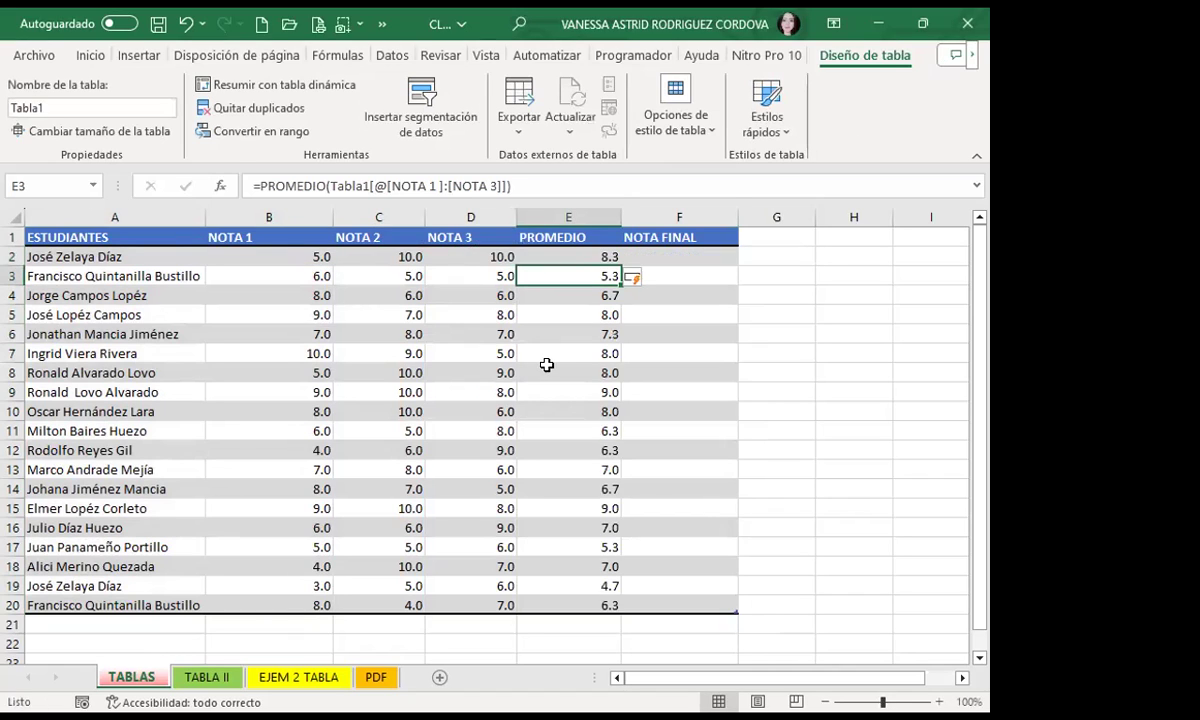
pyautogui.click(554, 363)
pyautogui.click(558, 276)
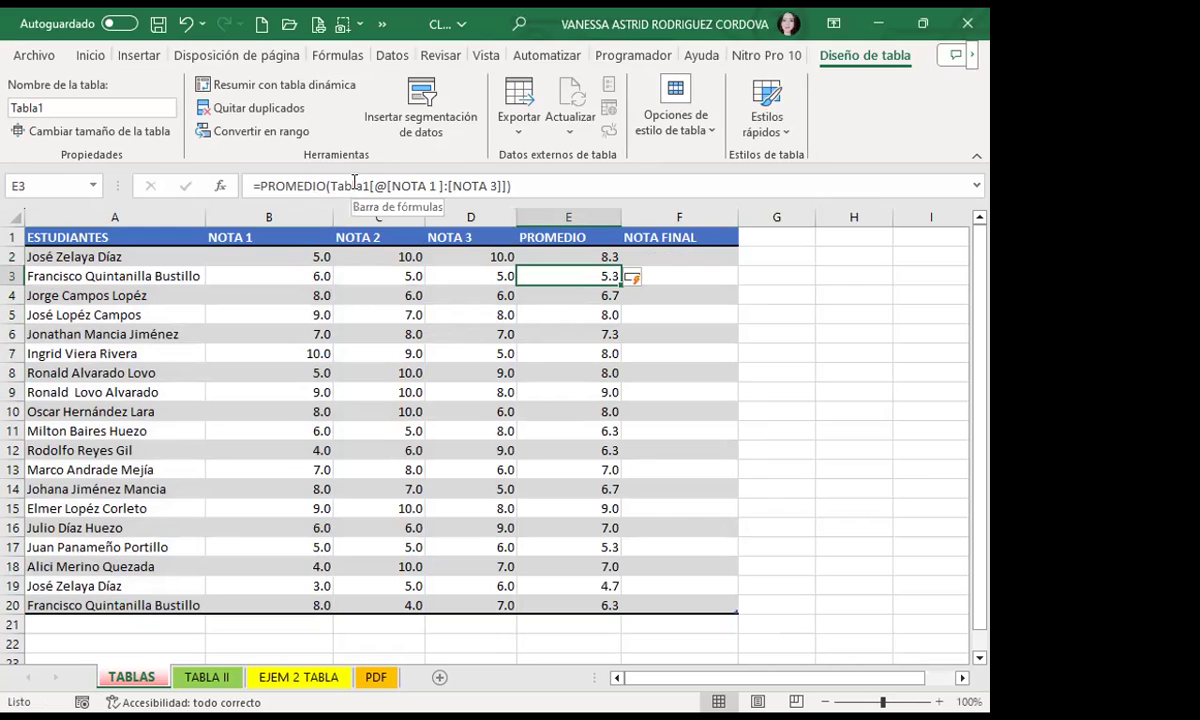
# Step: Rename the table EJERCICIO_4 and check the PROMEDIO formulas now reference it
pyautogui.click(56, 107)
pyautogui.write('EJERCICIO_4')
pyautogui.press('Return')
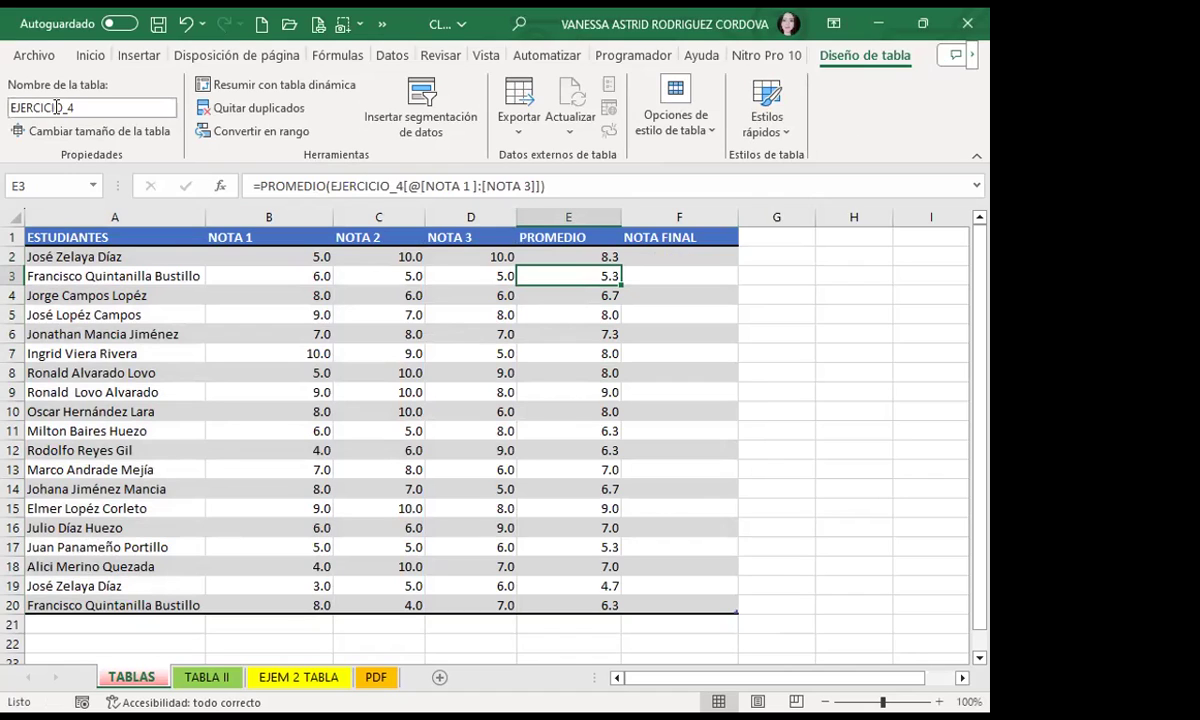
pyautogui.click(215, 295)
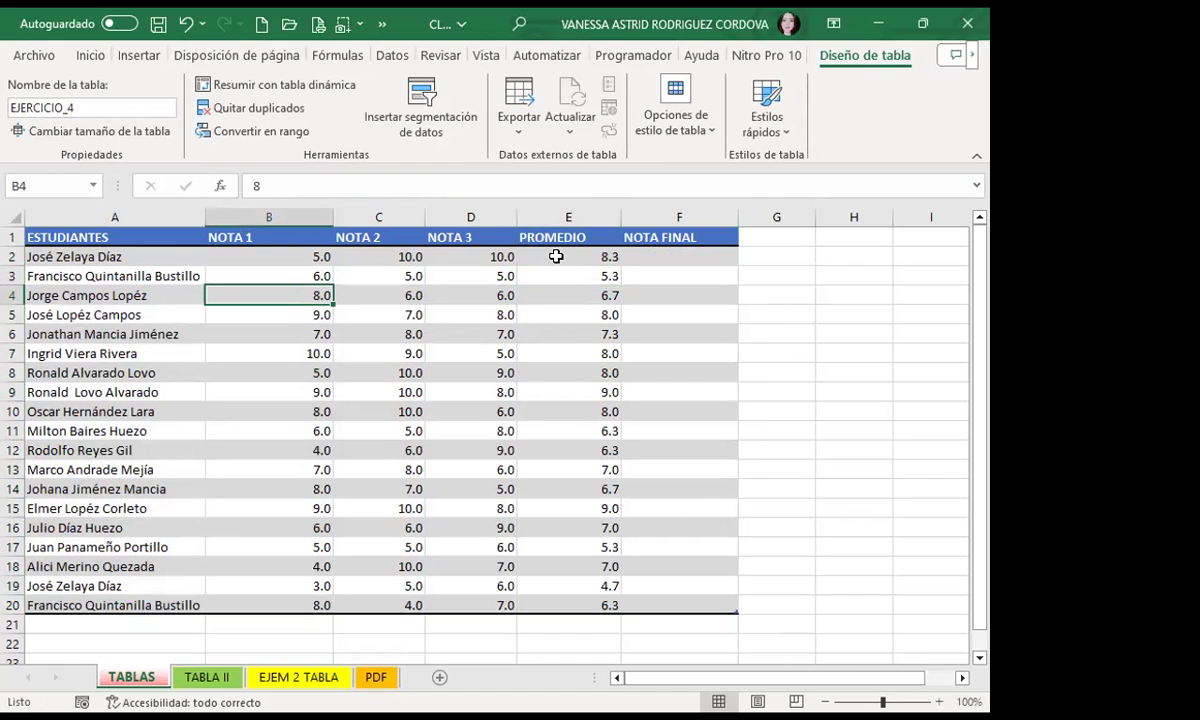
pyautogui.click(558, 257)
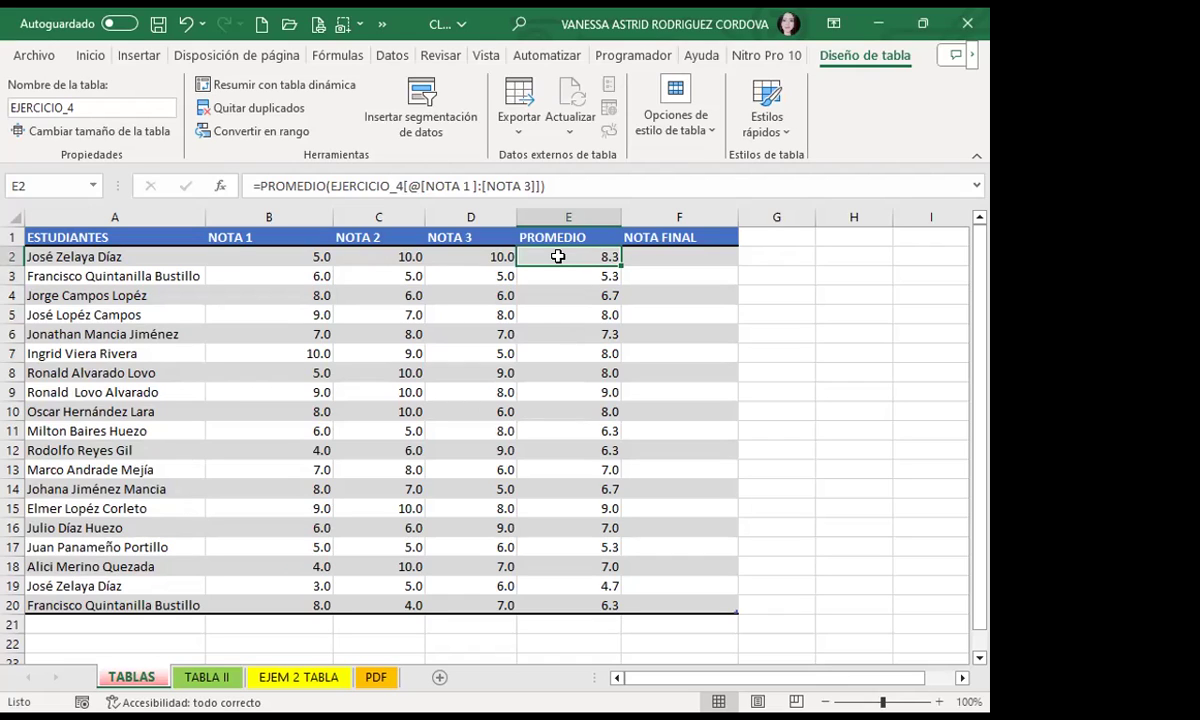
pyautogui.click(678, 256)
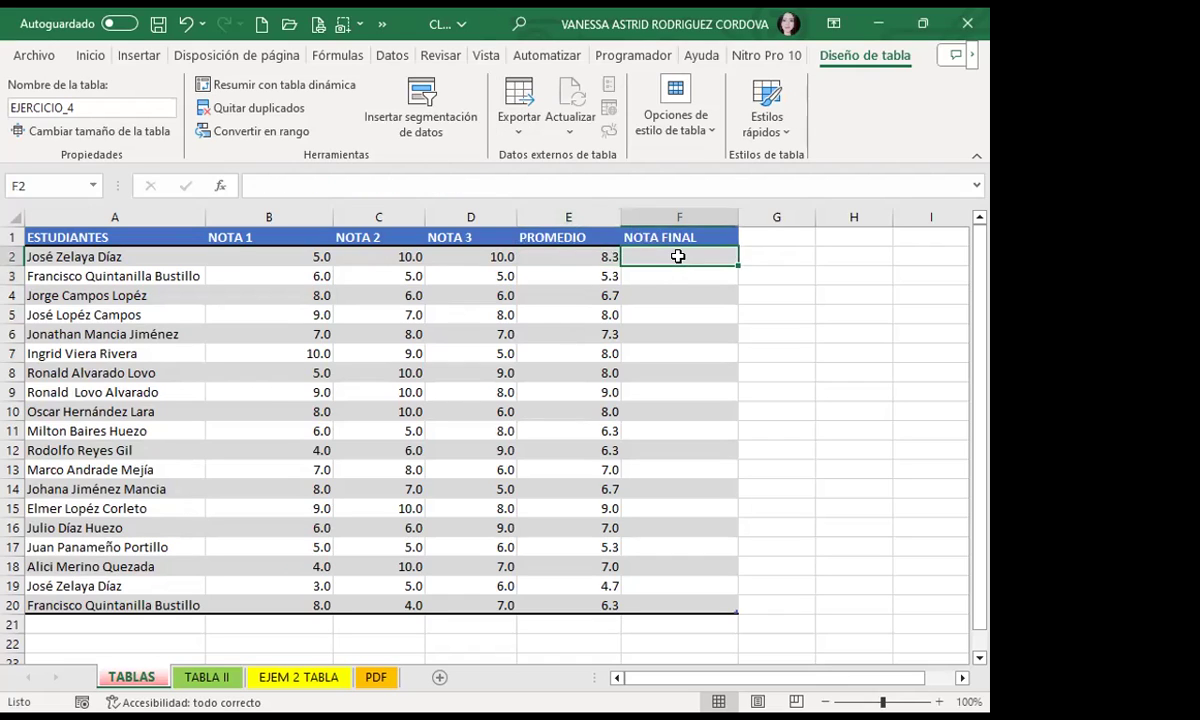
pyautogui.write('=')
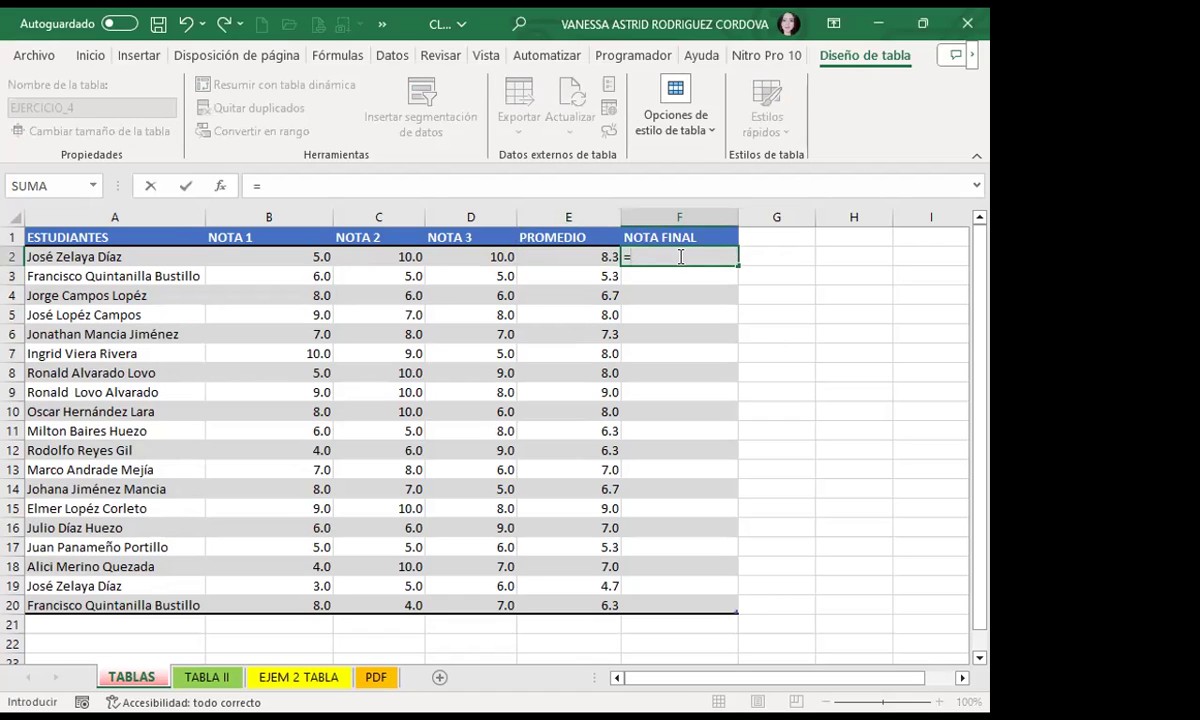
pyautogui.write('SI')
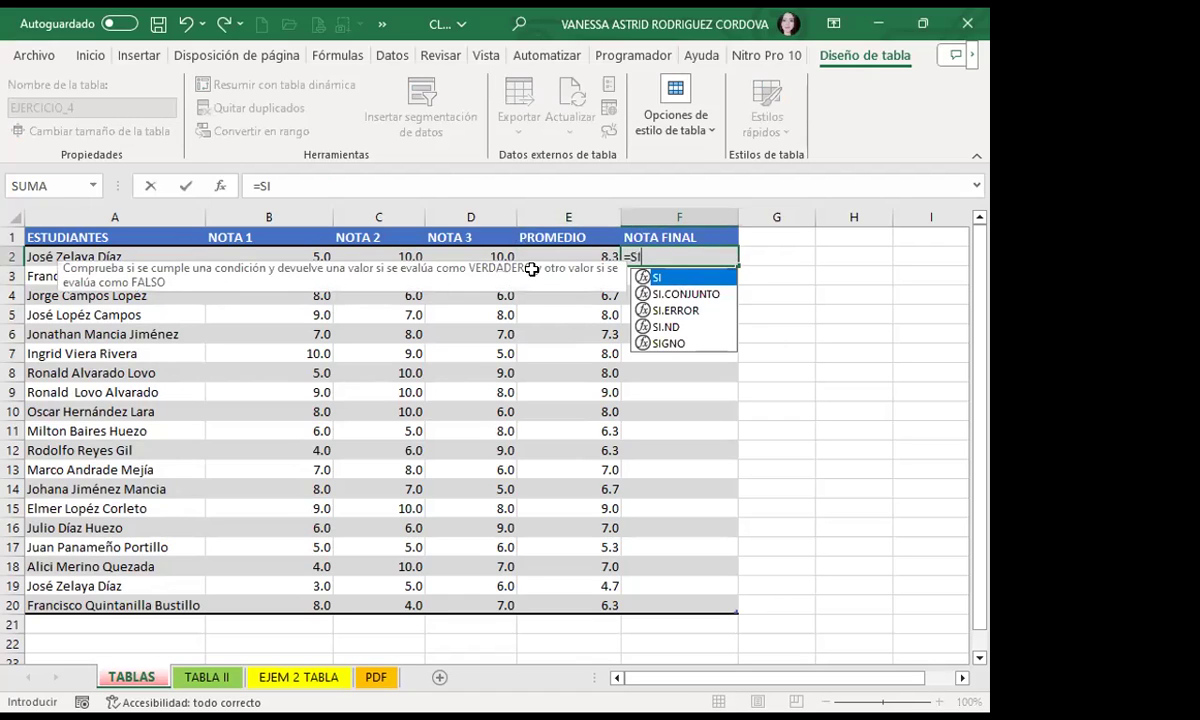
pyautogui.write('(')
pyautogui.click(549, 258)
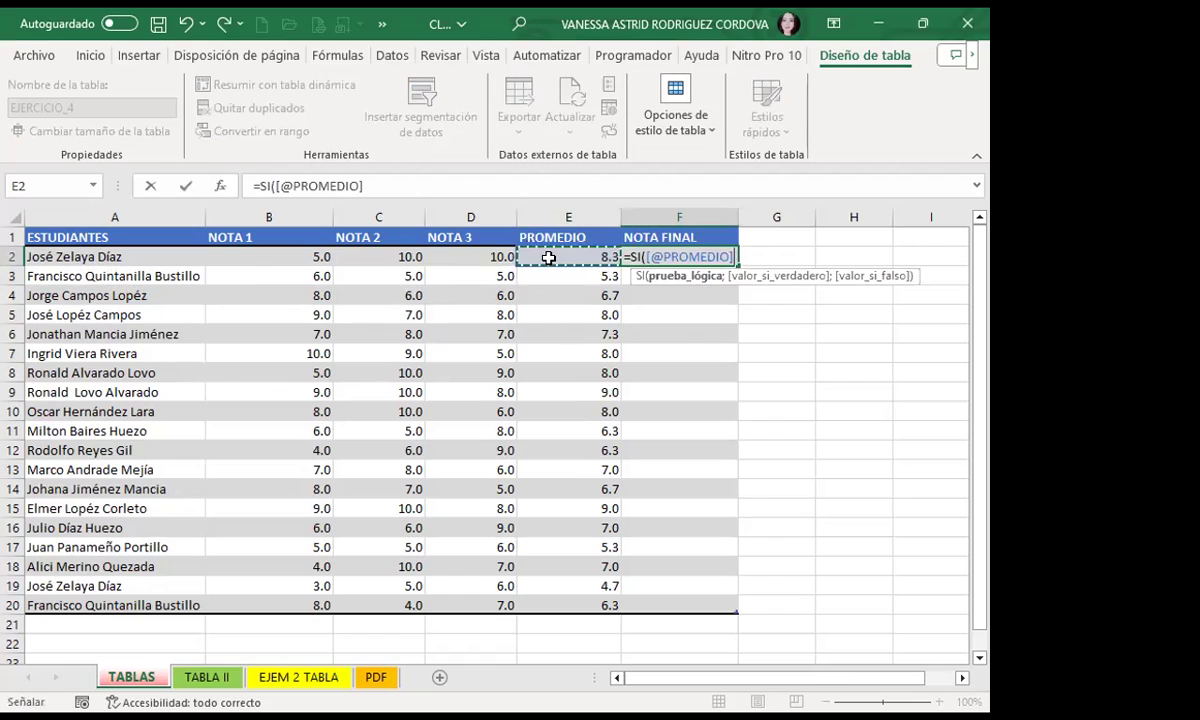
pyautogui.write('>')
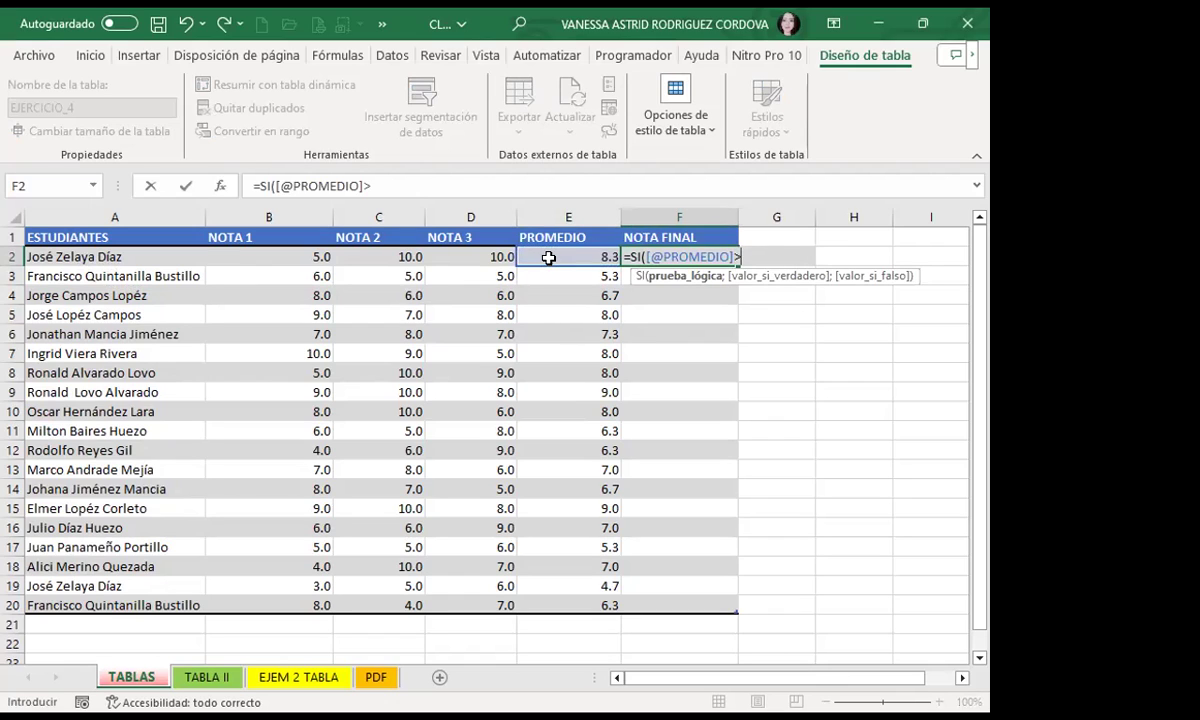
pyautogui.write('=6;"APRO')
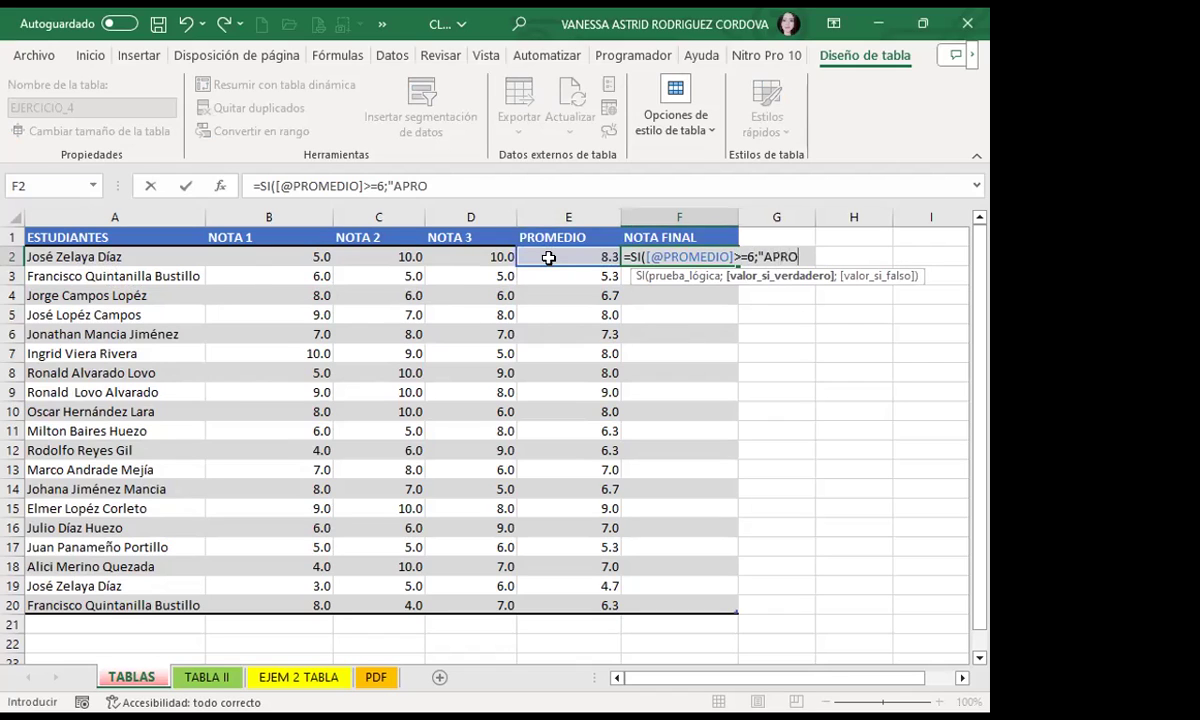
pyautogui.write('BADOe')
pyautogui.press('BackSpace')
pyautogui.write('"')
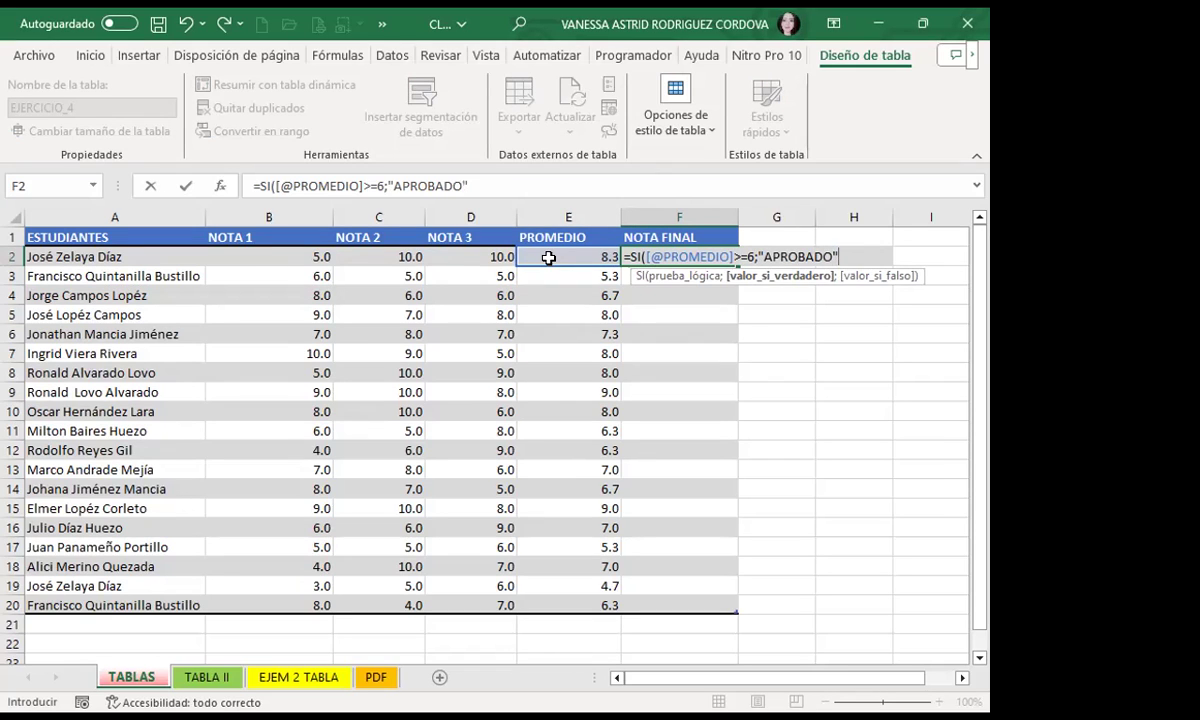
pyautogui.write(';"REP')
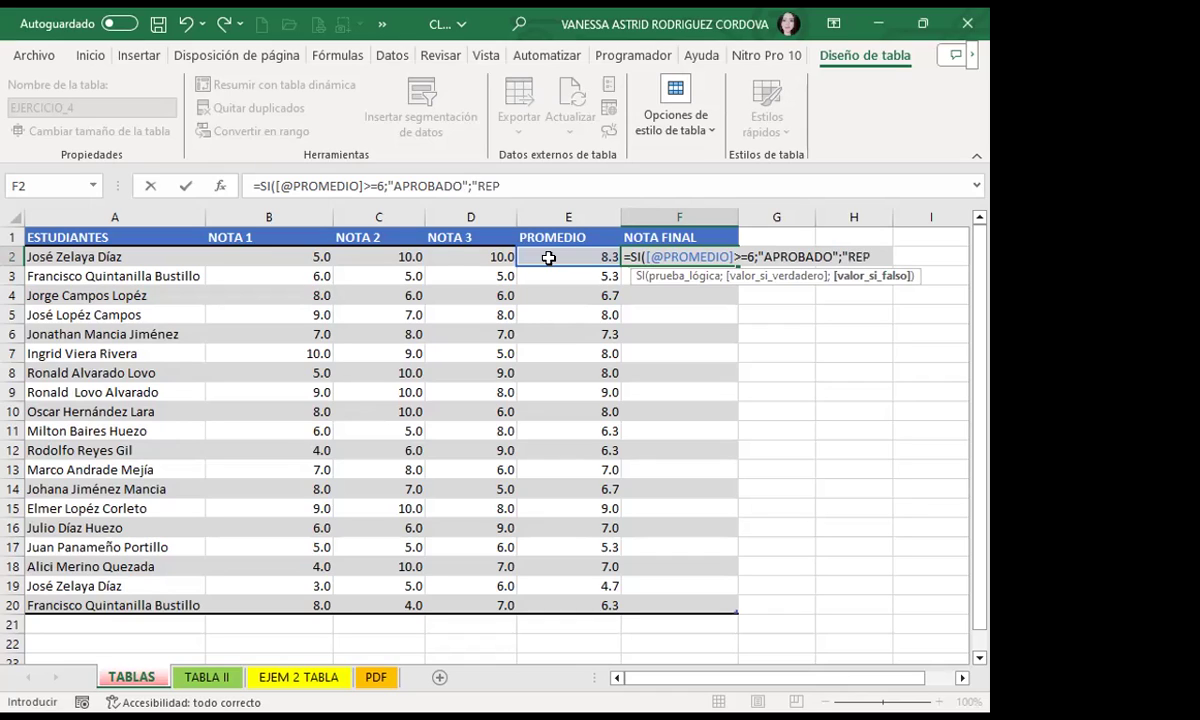
pyautogui.write('ROBADO"')
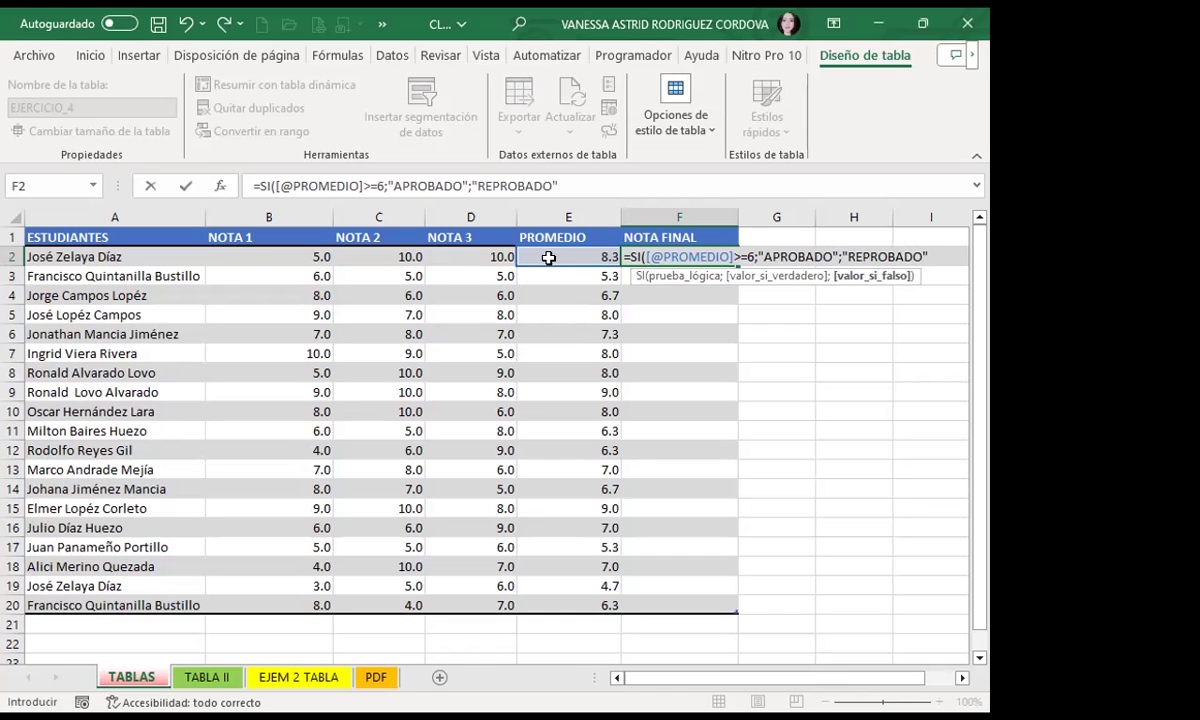
pyautogui.write(')')
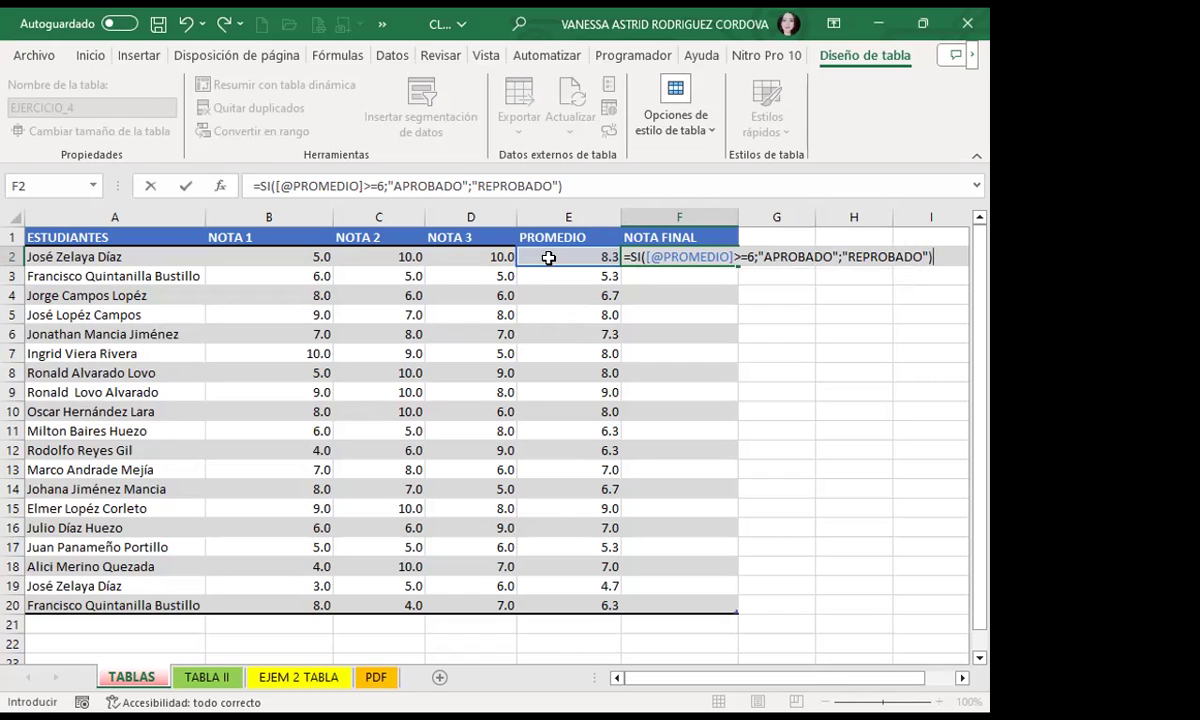
pyautogui.press('Return')
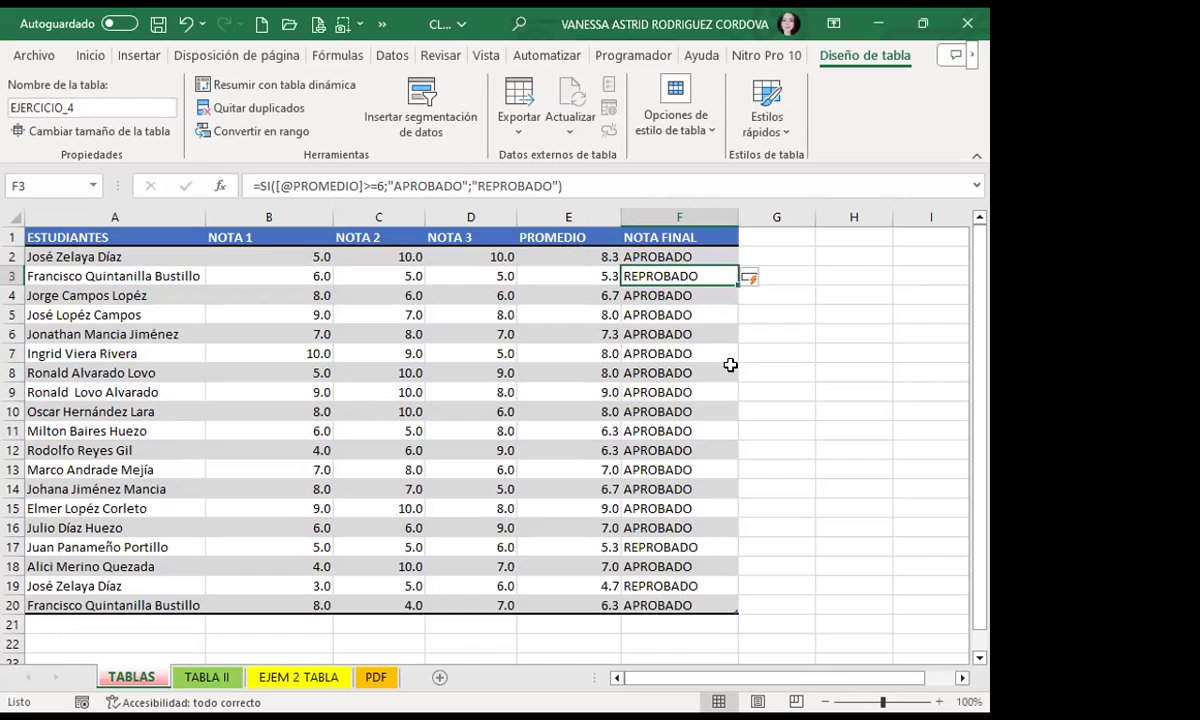
pyautogui.click(697, 252)
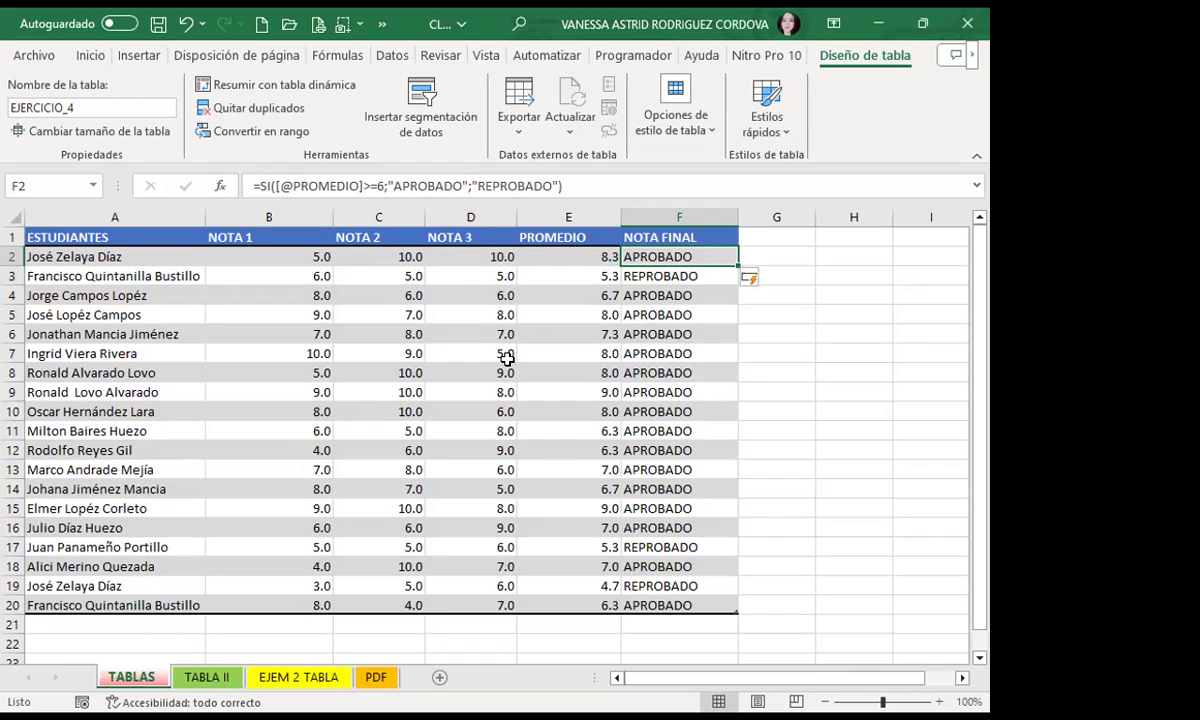
pyautogui.click(547, 255)
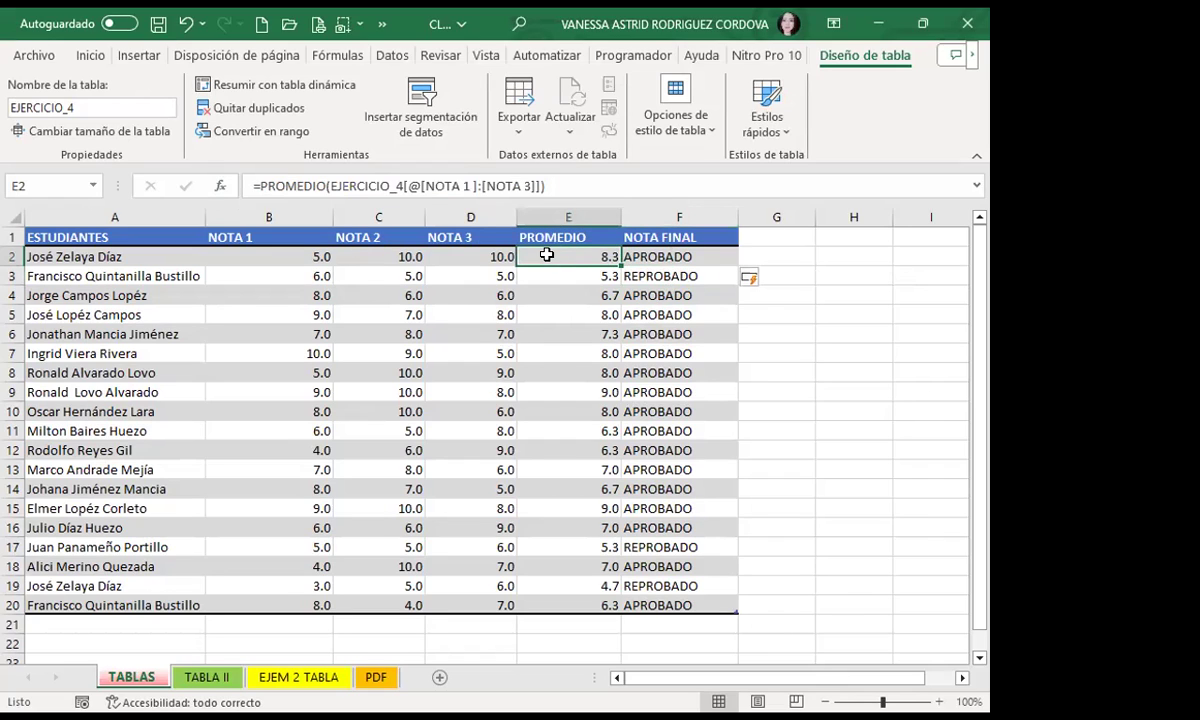
pyautogui.click(643, 257)
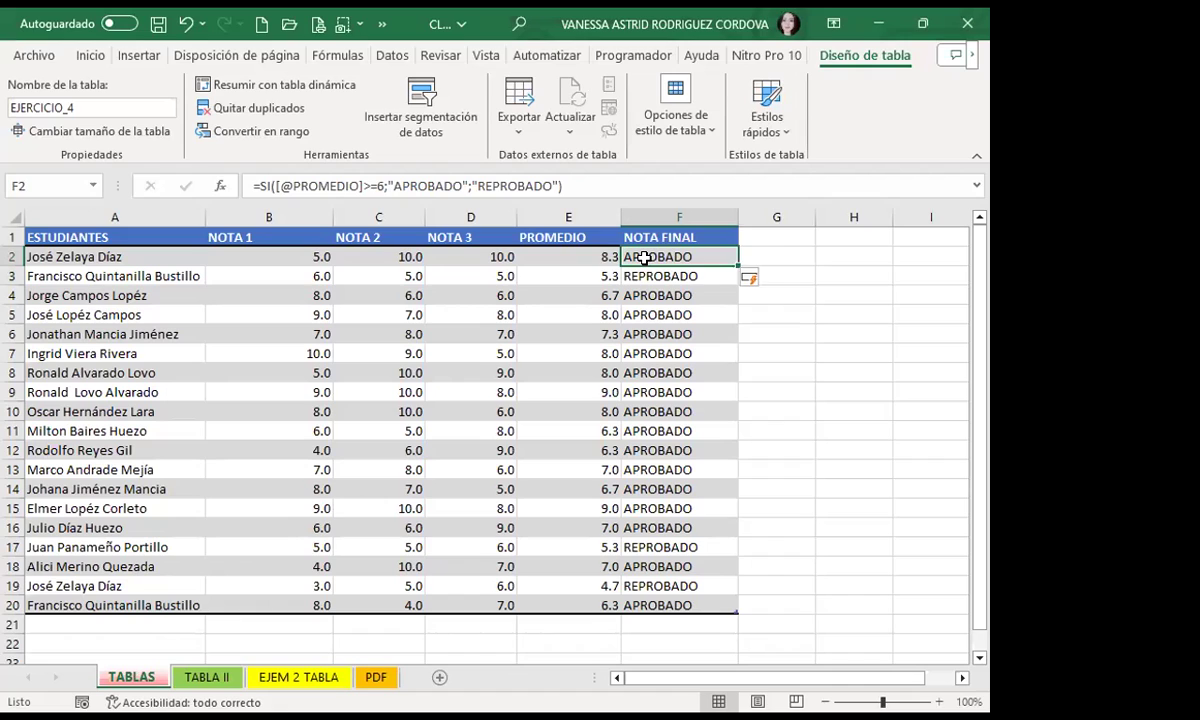
pyautogui.doubleClick(644, 257)
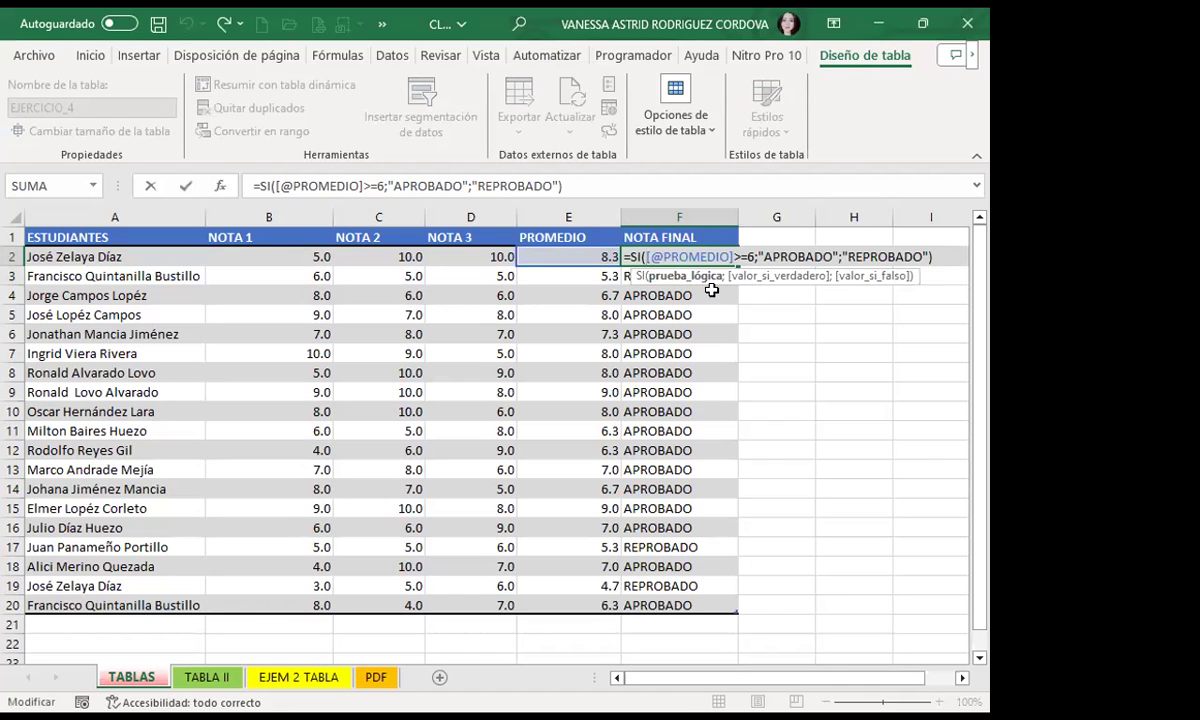
pyautogui.press('Return')
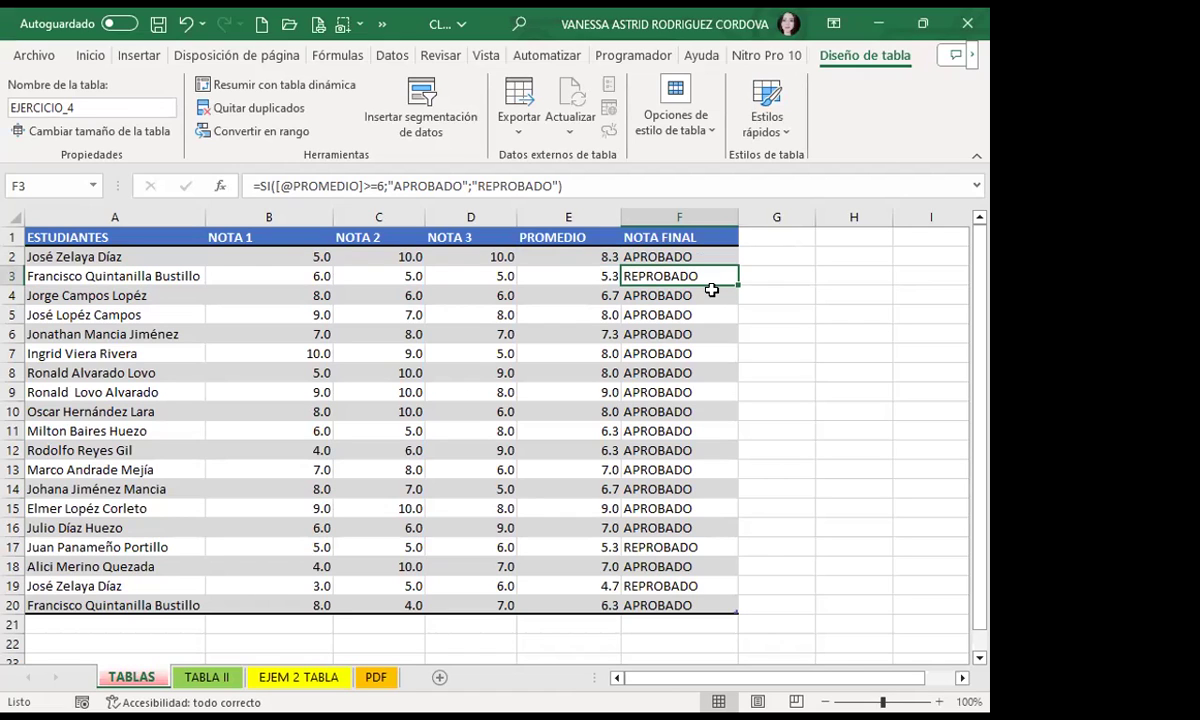
pyautogui.click(560, 392)
pyautogui.click(215, 487)
pyautogui.scroll(-3, 150, 470)
pyautogui.scroll(3, 165, 400)
pyautogui.click(254, 355)
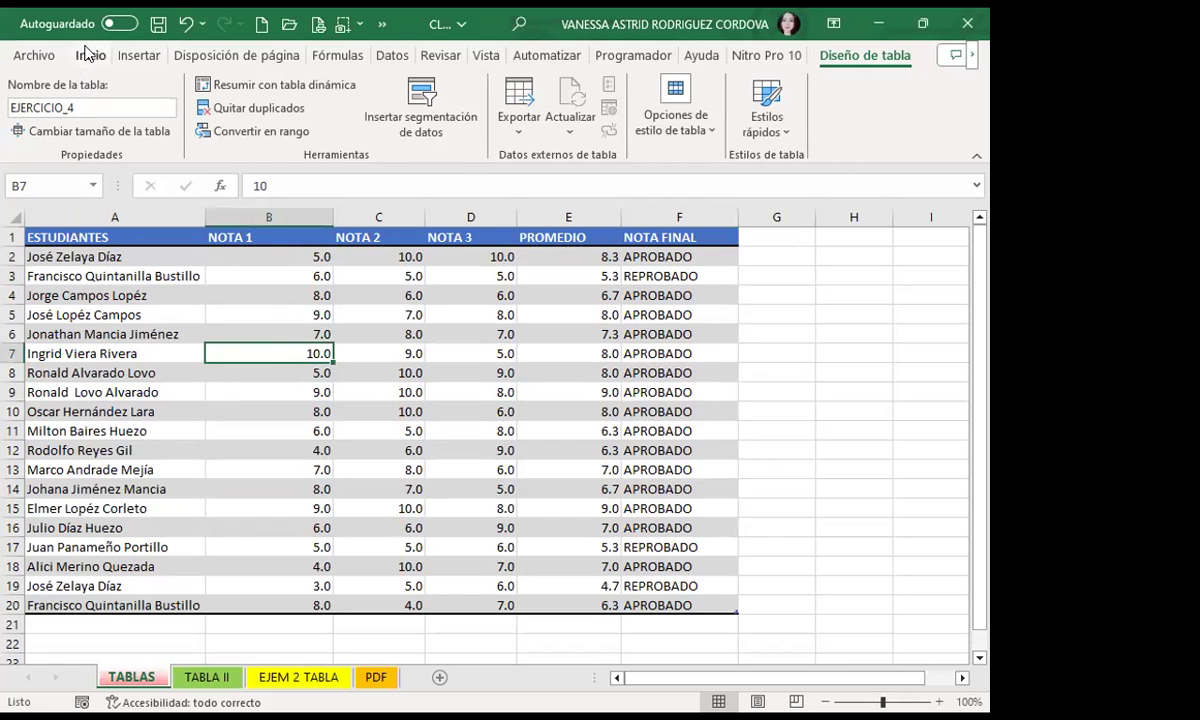
pyautogui.click(90, 55)
pyautogui.click(259, 313)
pyautogui.scroll(-4, 243, 317)
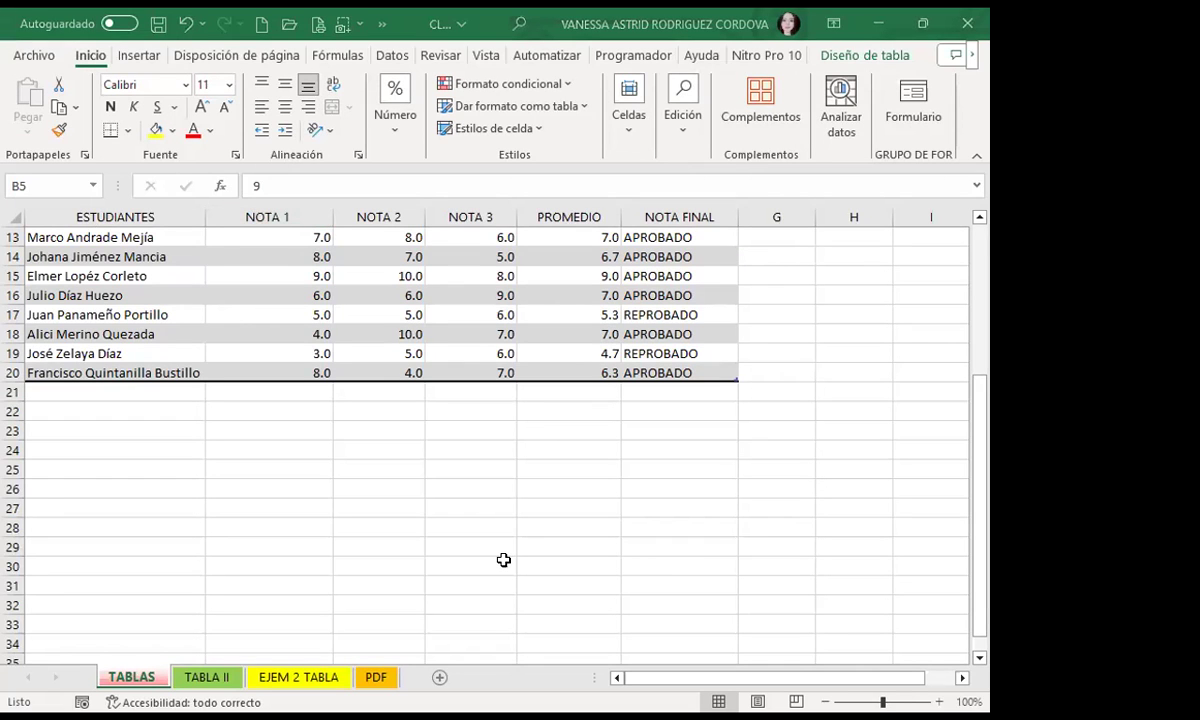
pyautogui.scroll(2, 233, 425)
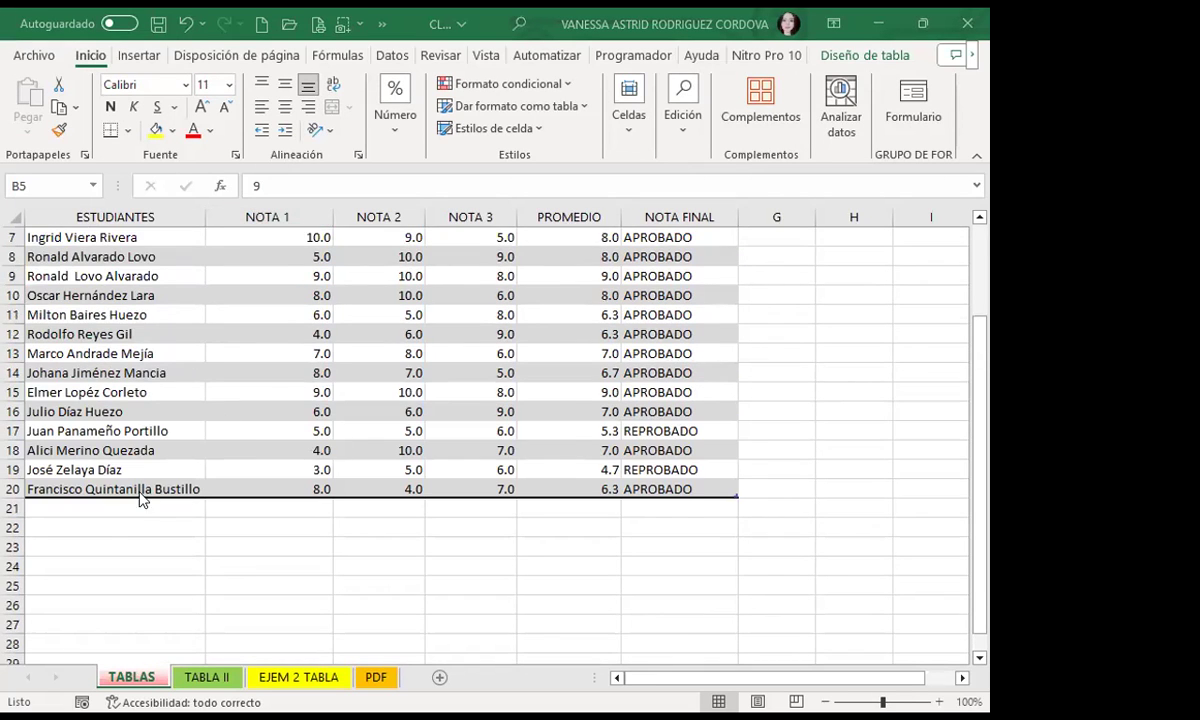
pyautogui.scroll(2, 140, 460)
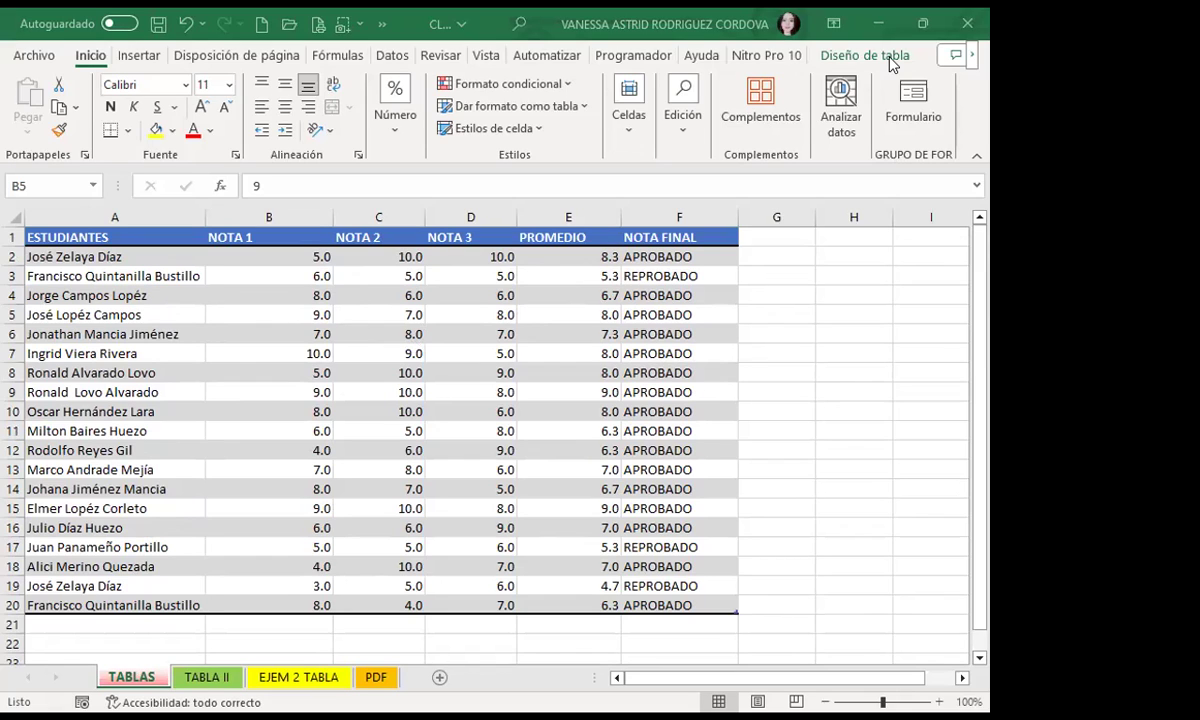
pyautogui.click(840, 57)
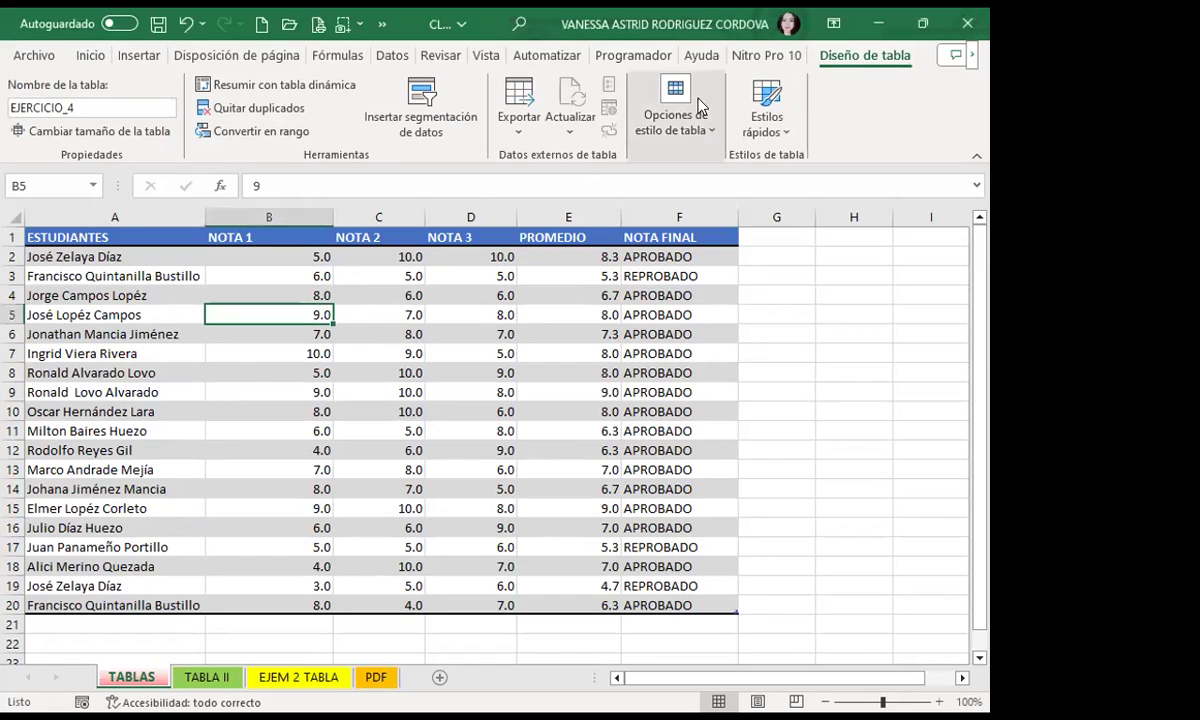
# Step: Enable Fila de totales so row 21 totals the table, counting 19 NOTA FINAL results
pyautogui.click(672, 142)
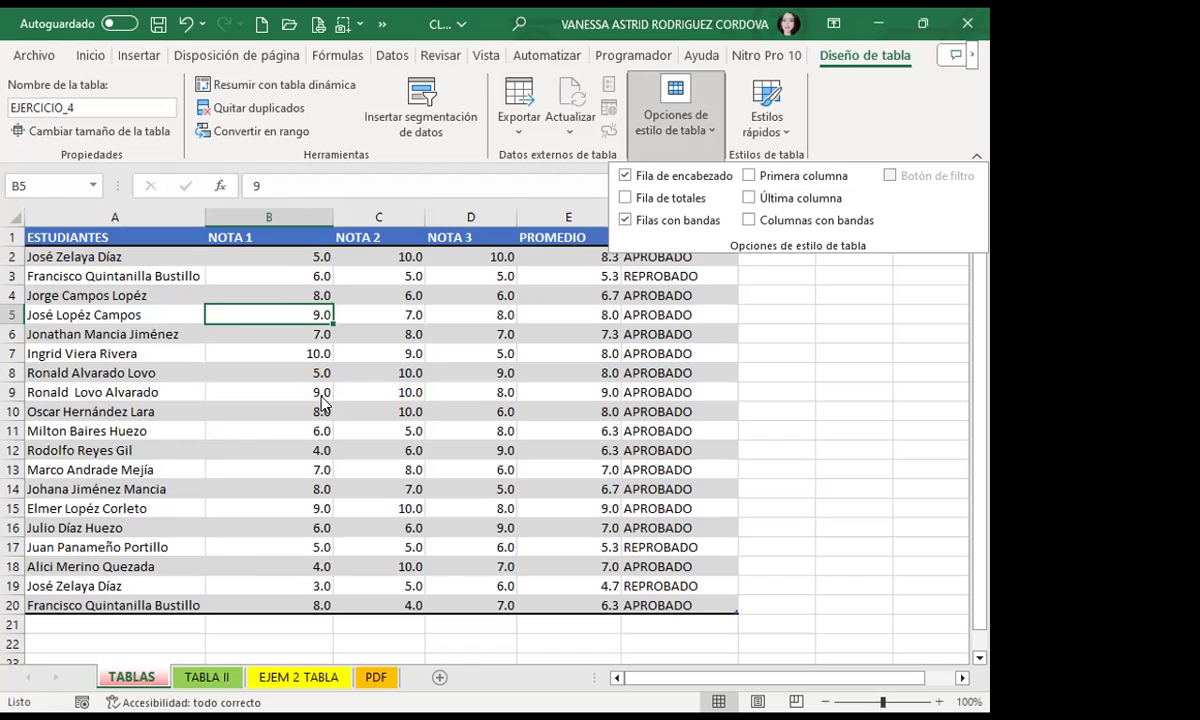
pyautogui.click(628, 199)
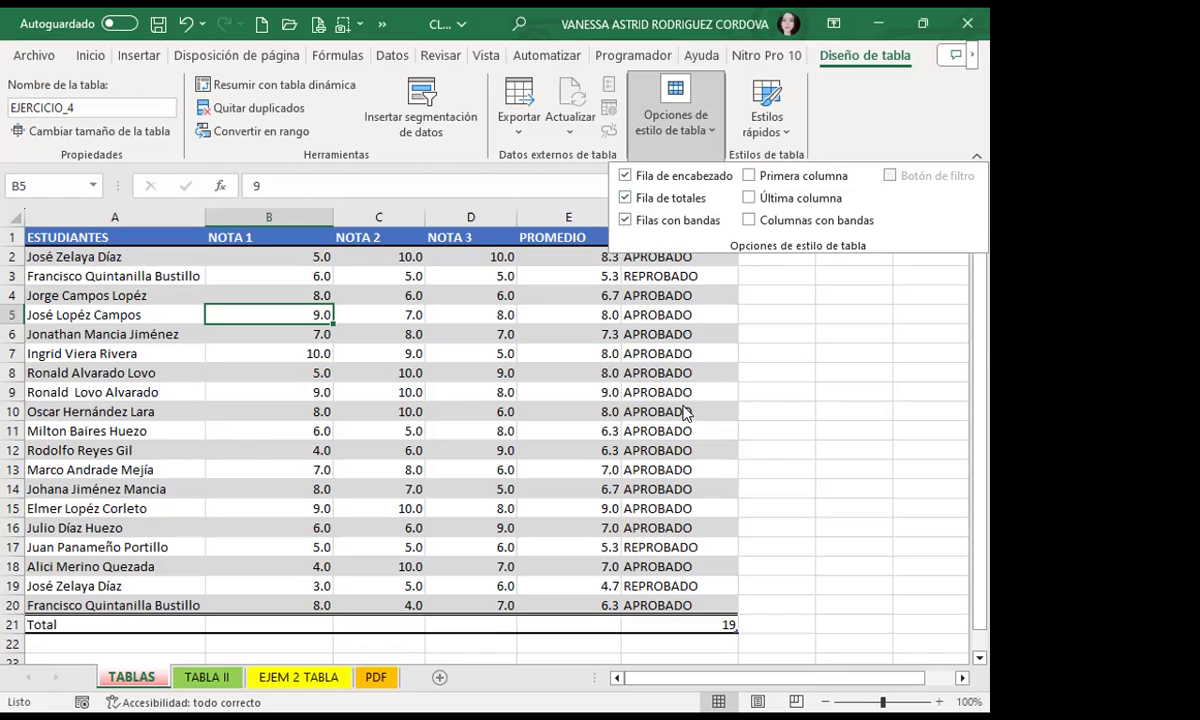
pyautogui.scroll(-2, 216, 432)
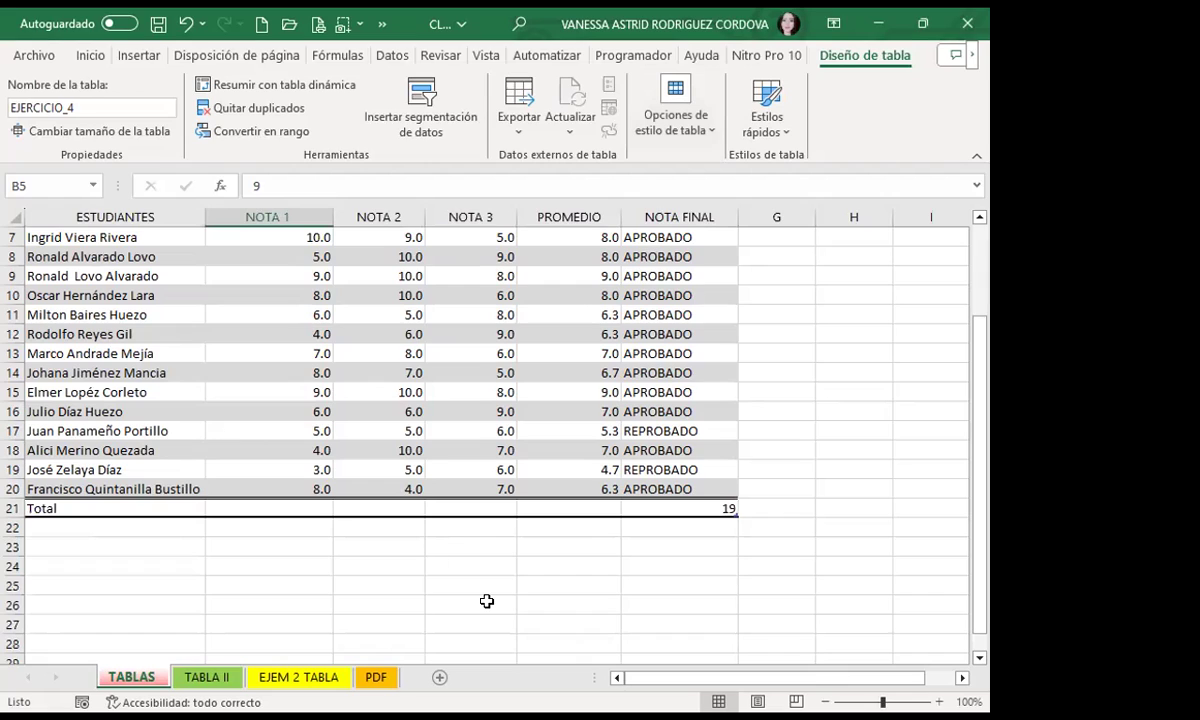
# Step: Set the NOTA 1 total in B21 to Suma, giving 127.0
pyautogui.click(235, 506)
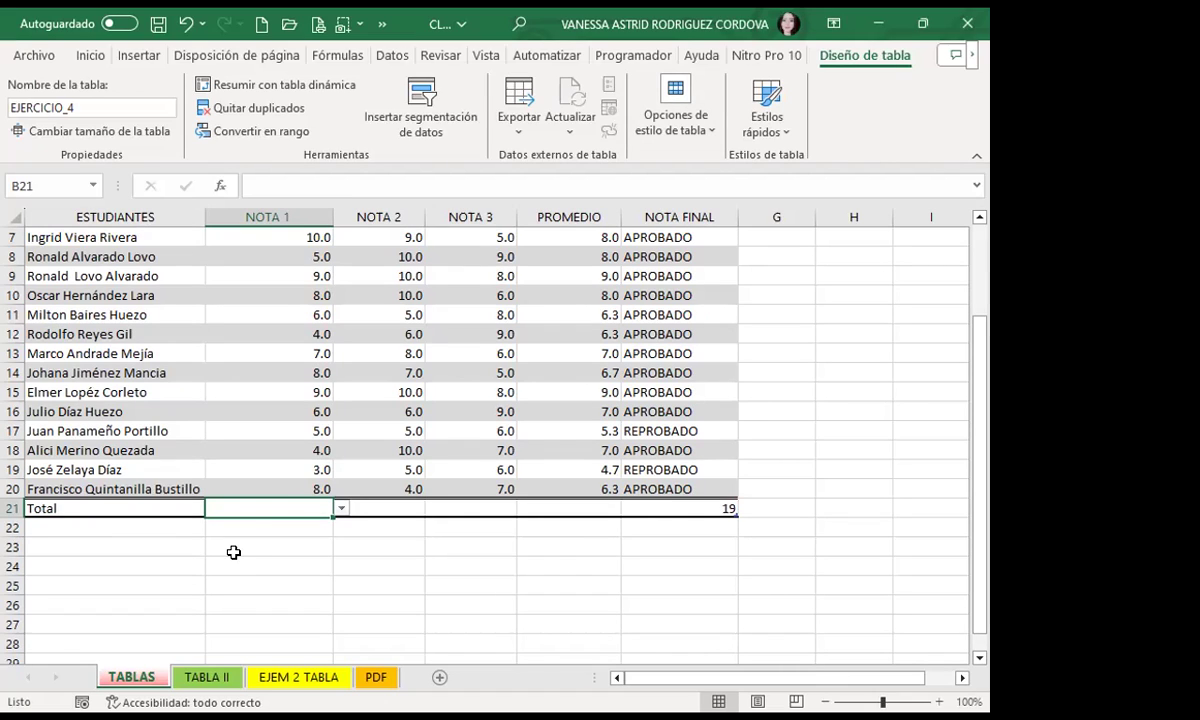
pyautogui.click(342, 509)
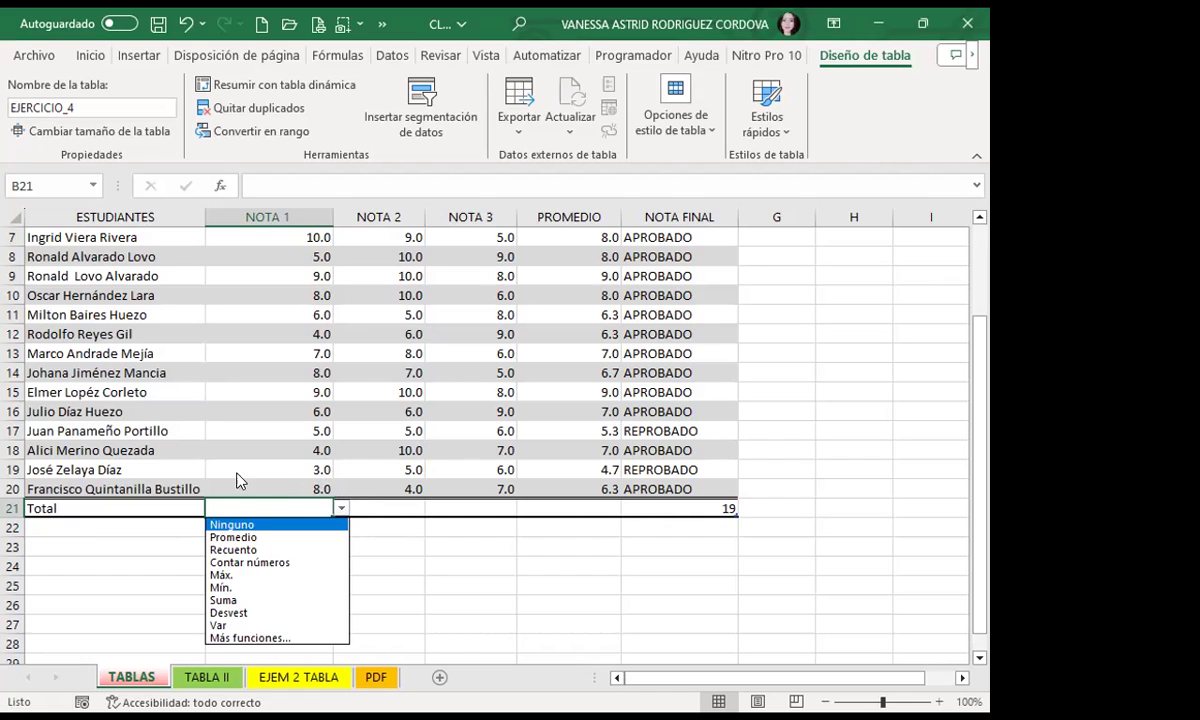
pyautogui.click(216, 599)
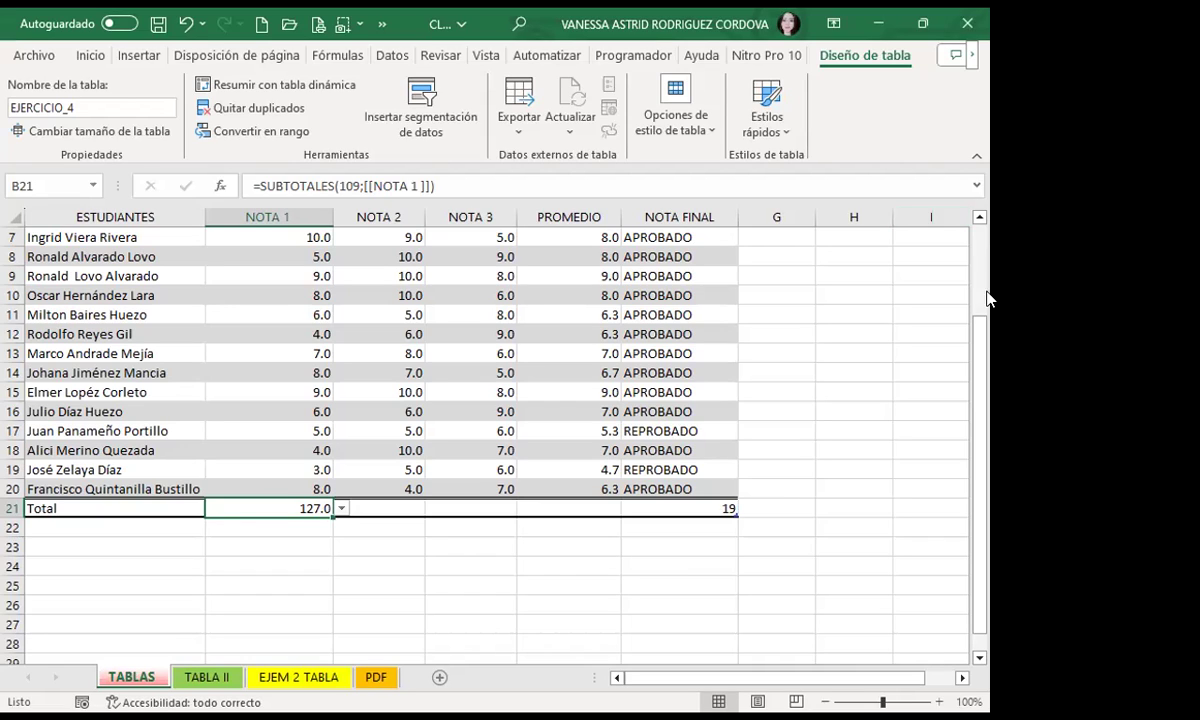
pyautogui.click(395, 508)
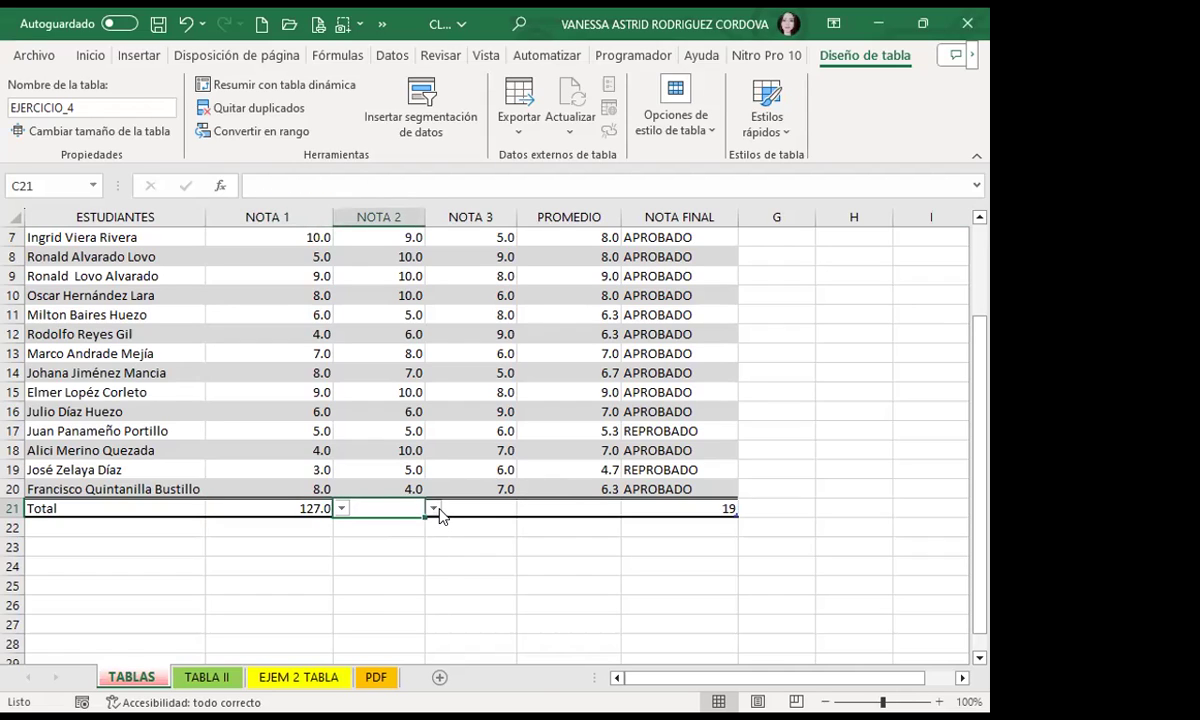
# Step: Set the NOTA 2 total in C21 to Máx, showing the highest grade of 10.0
pyautogui.click(434, 509)
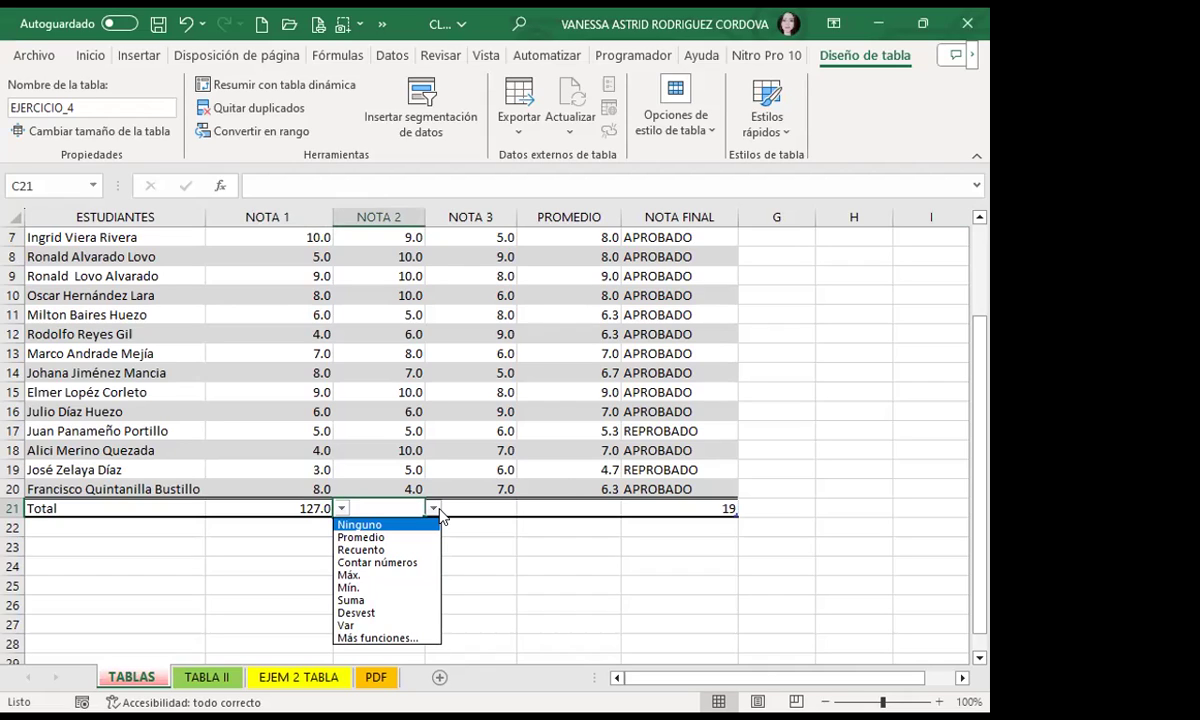
pyautogui.click(352, 575)
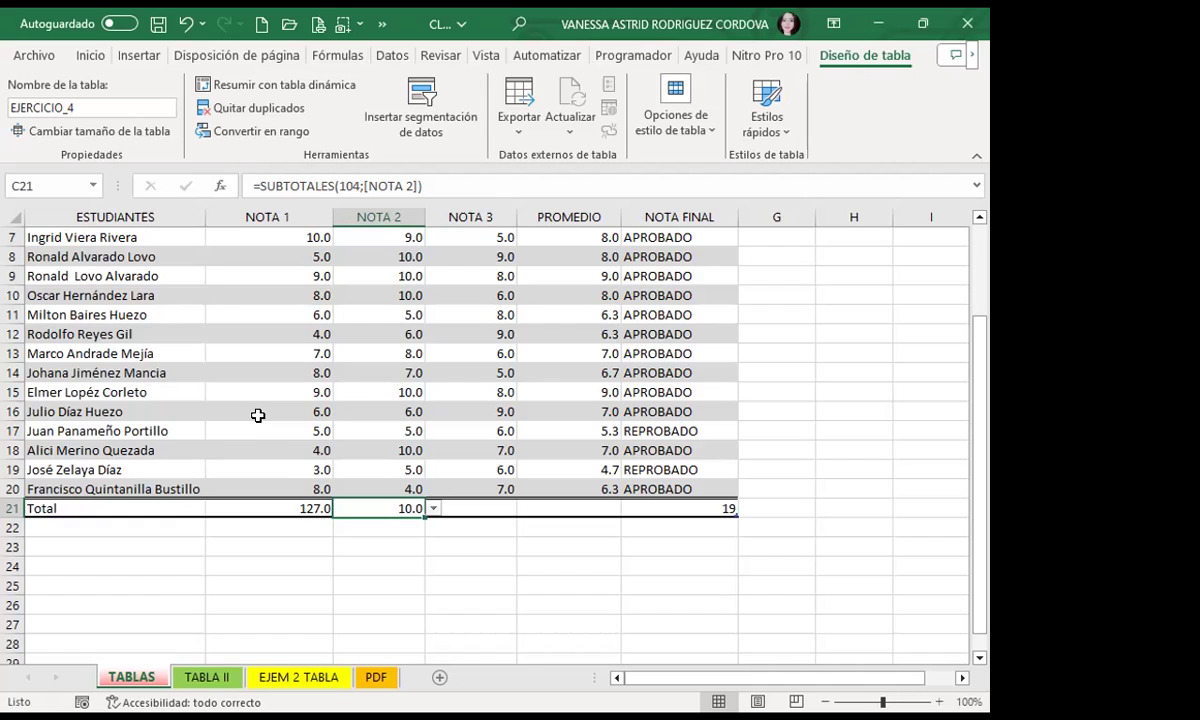
pyautogui.scroll(-3, 258, 415)
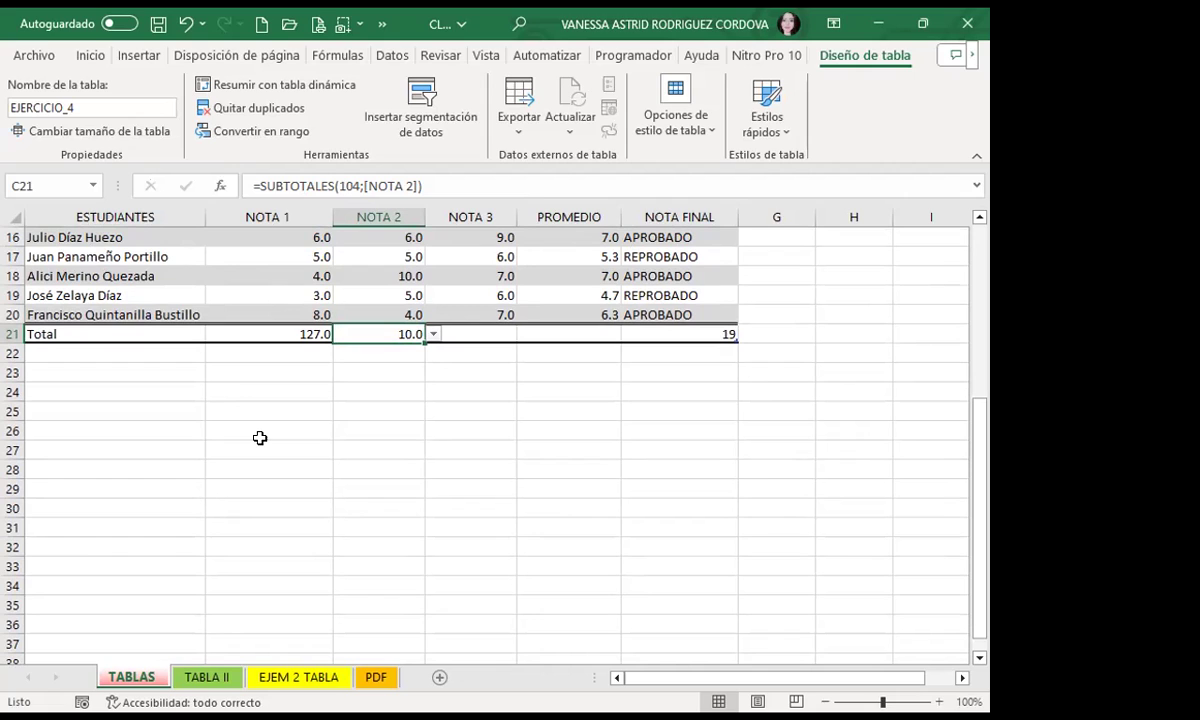
# Step: Move through the Revisar and Datos ribbon tabs to reach Vista
pyautogui.click(438, 57)
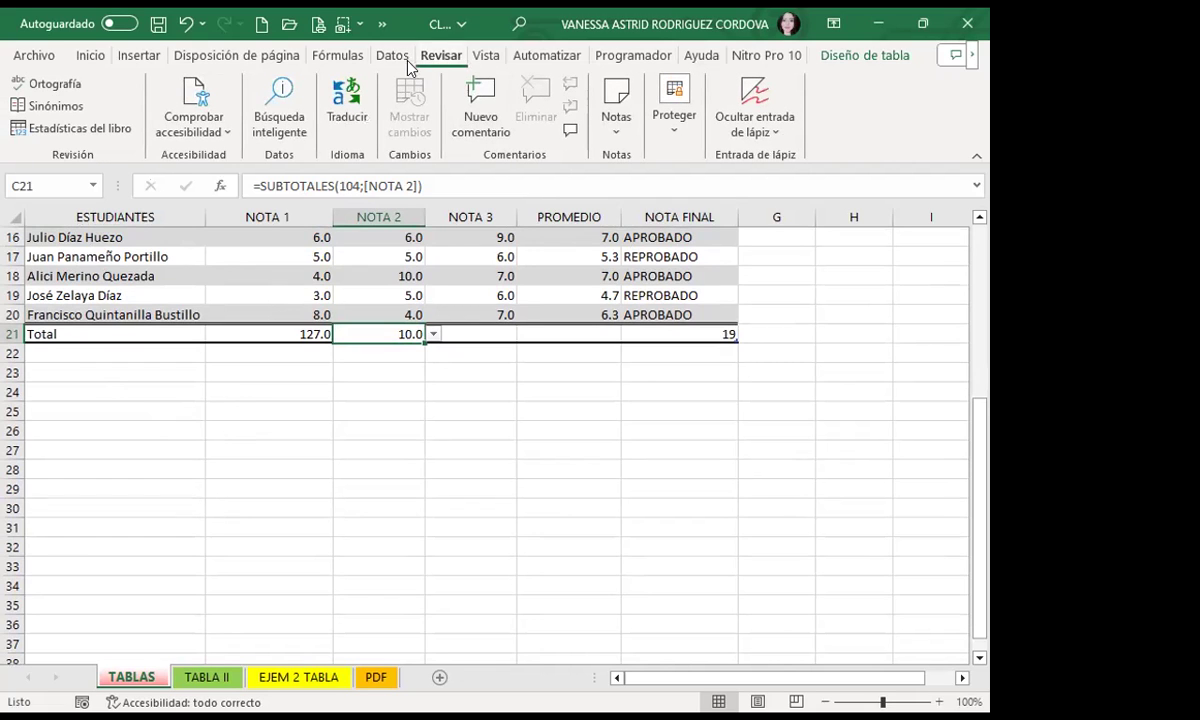
pyautogui.click(400, 62)
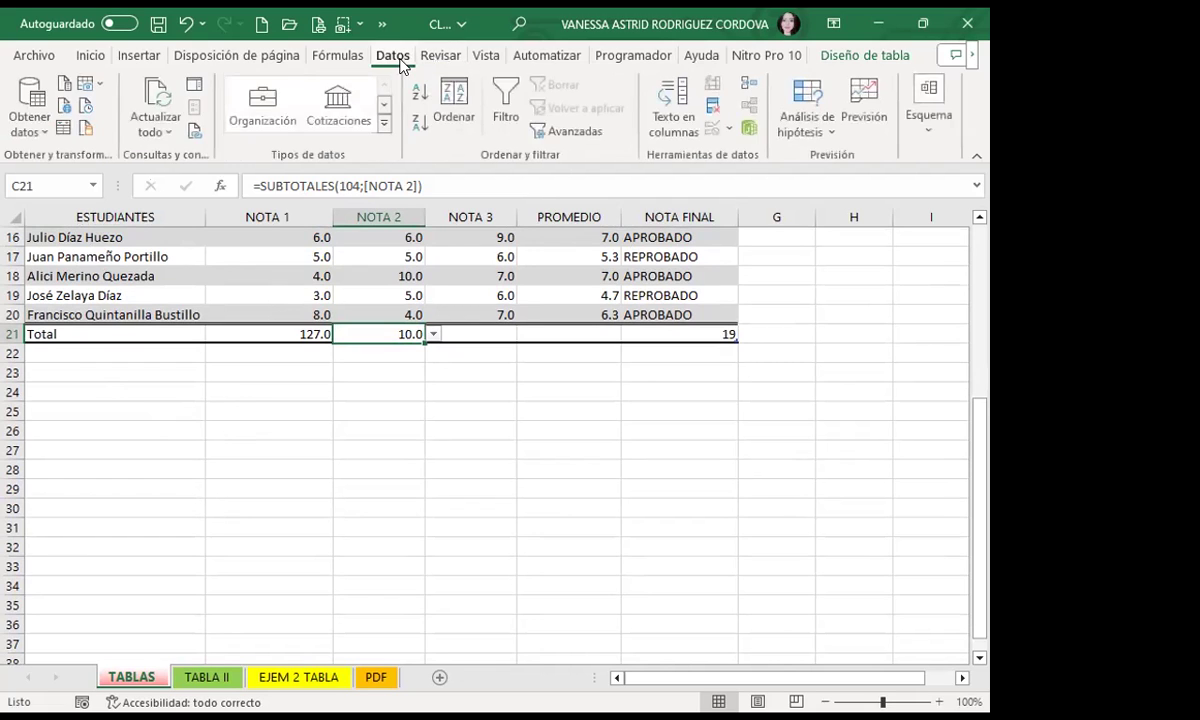
pyautogui.click(484, 58)
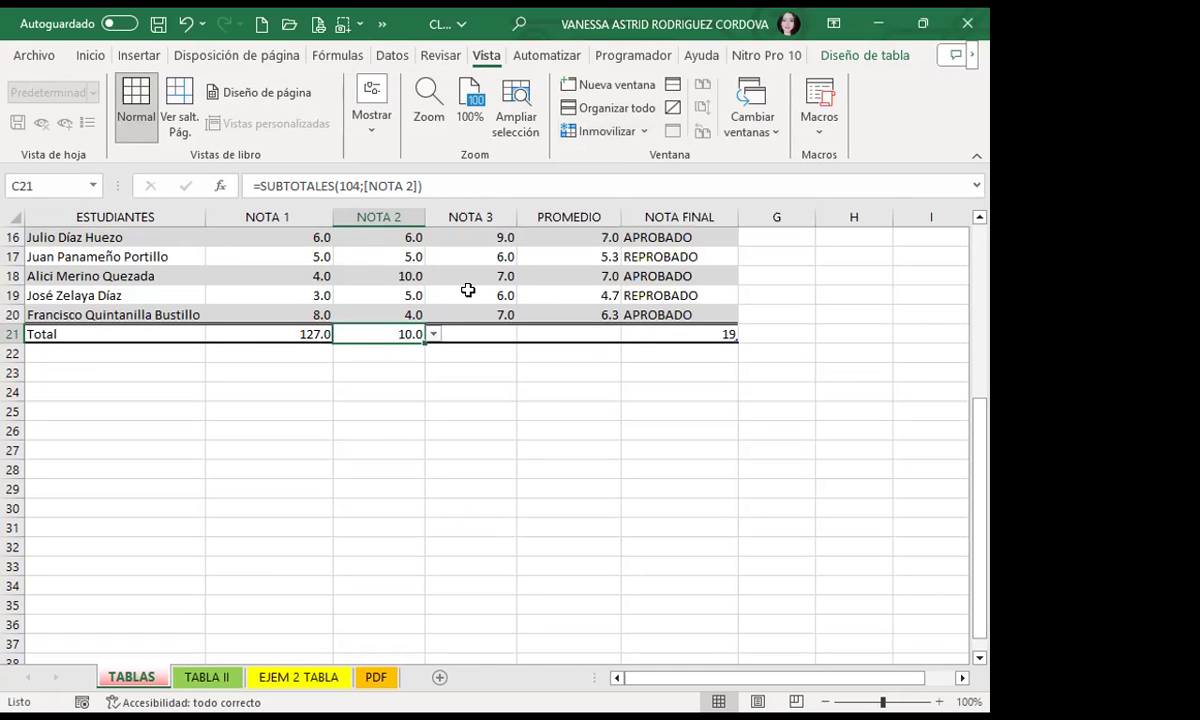
pyautogui.scroll(3, 335, 303)
pyautogui.scroll(1, 320, 314)
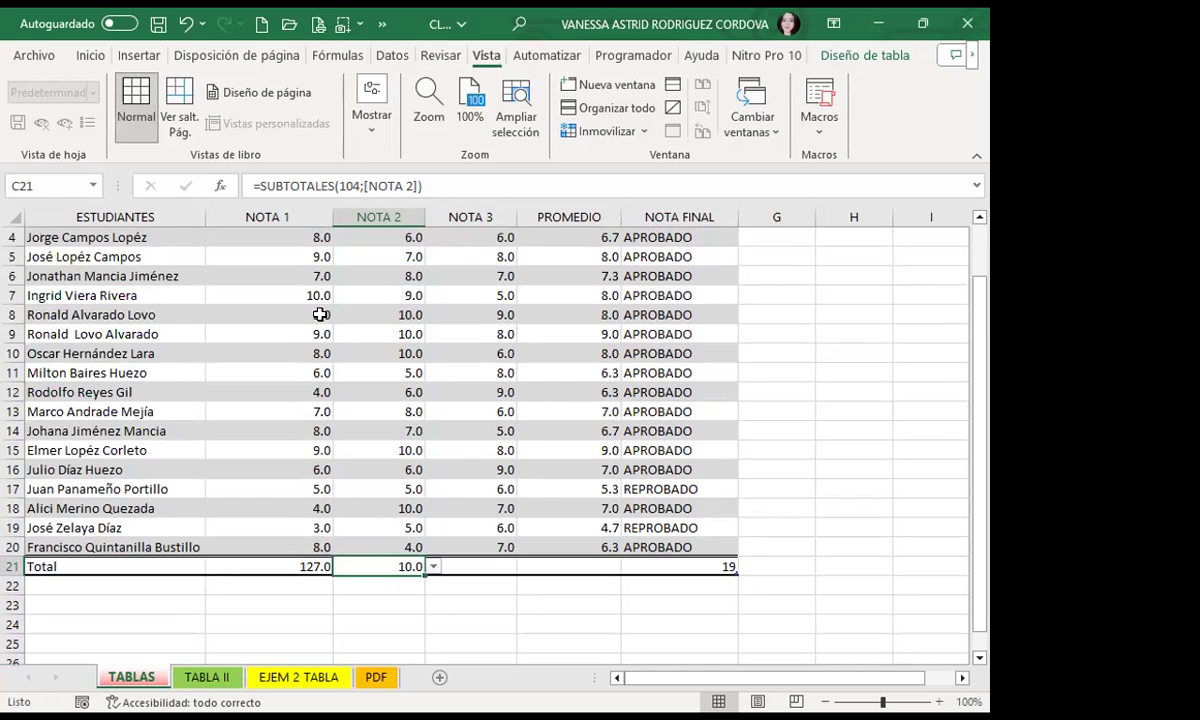
pyautogui.scroll(-1, 320, 314)
pyautogui.scroll(-1, 318, 318)
pyautogui.scroll(-1, 313, 322)
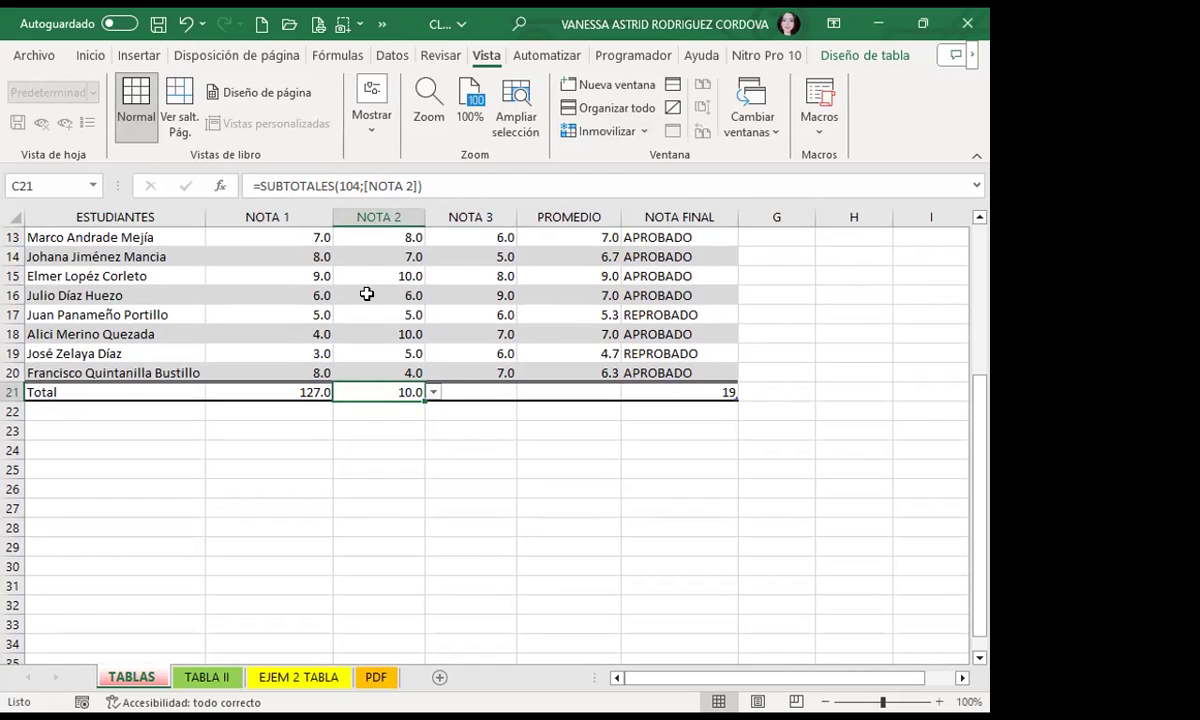
# Step: Set the NOTA 3 total to Mín (5.0) and the PROMEDIO total to Promedio (7.1)
pyautogui.click(485, 392)
pyautogui.click(526, 393)
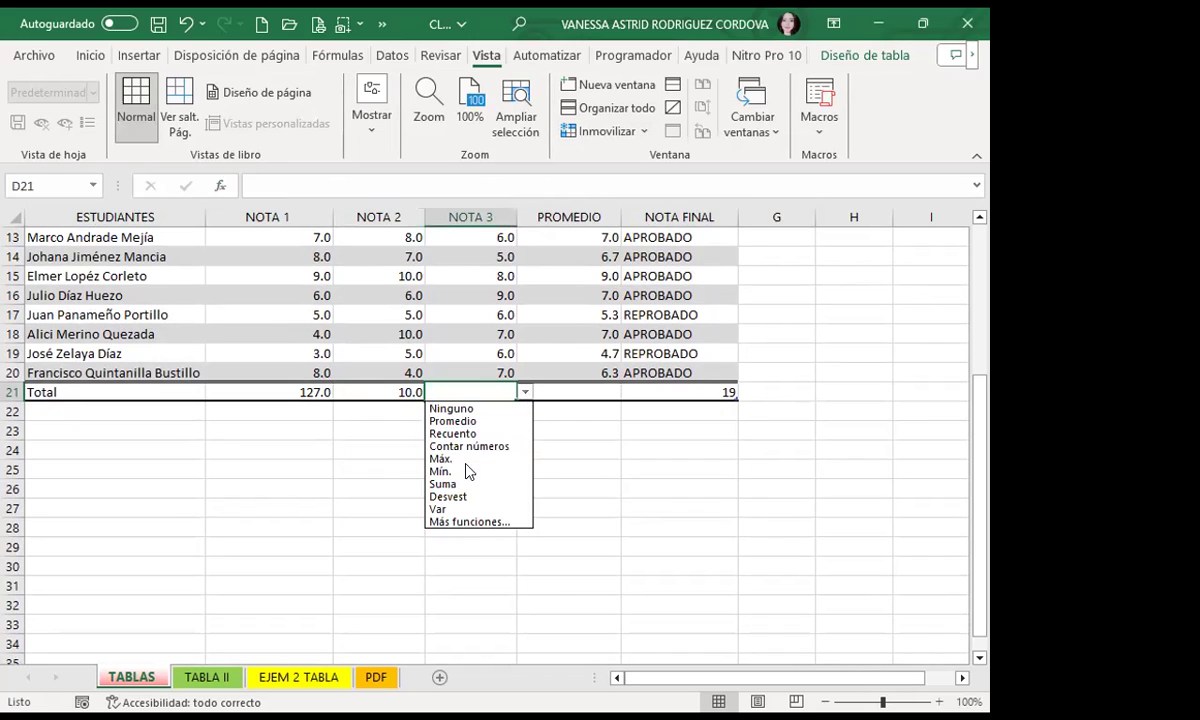
pyautogui.press('Return')
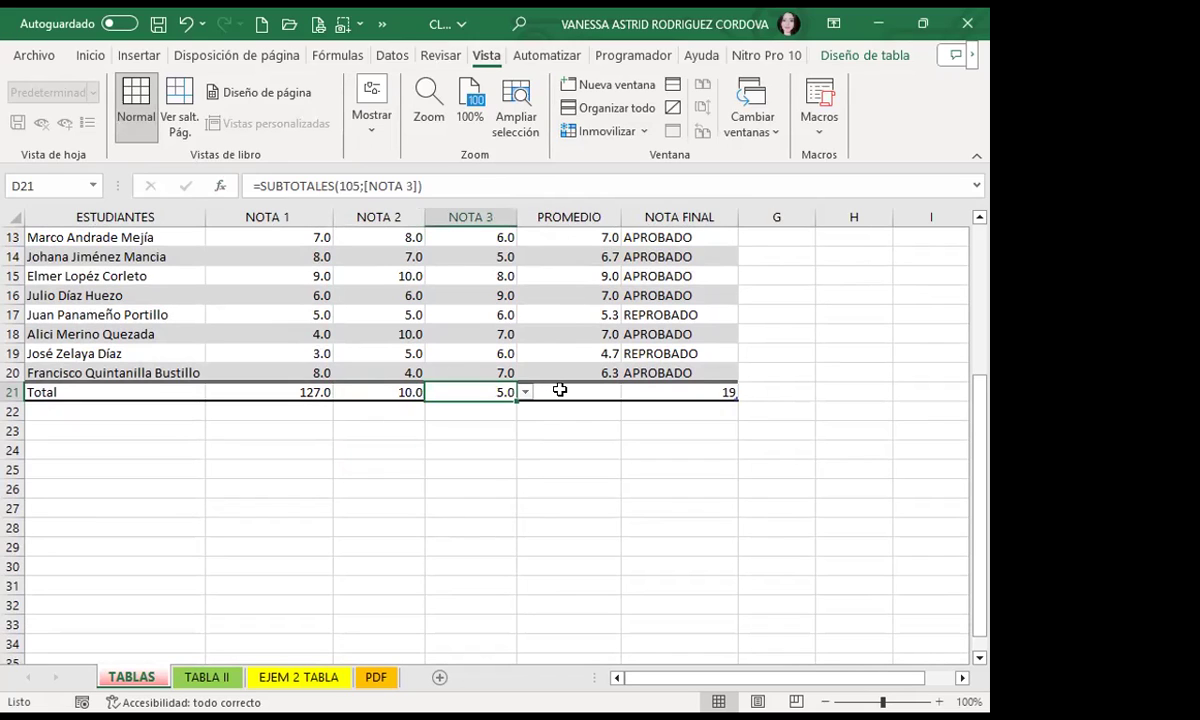
pyautogui.click(560, 390)
pyautogui.click(629, 393)
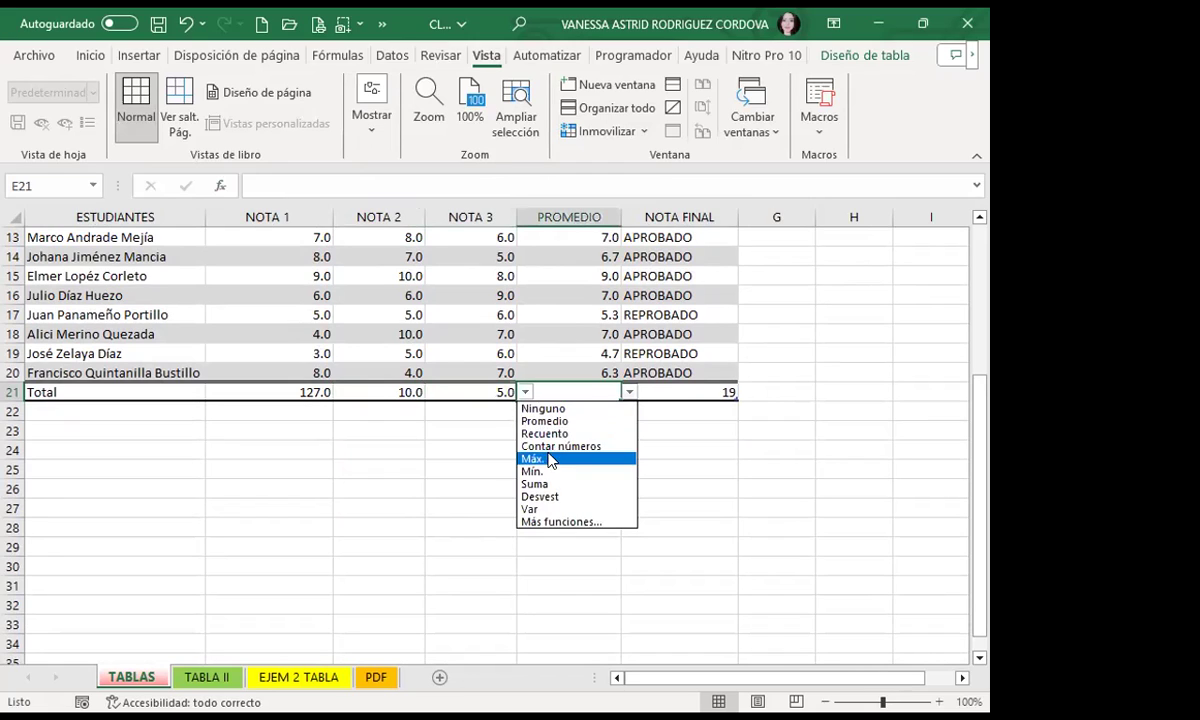
pyautogui.click(573, 422)
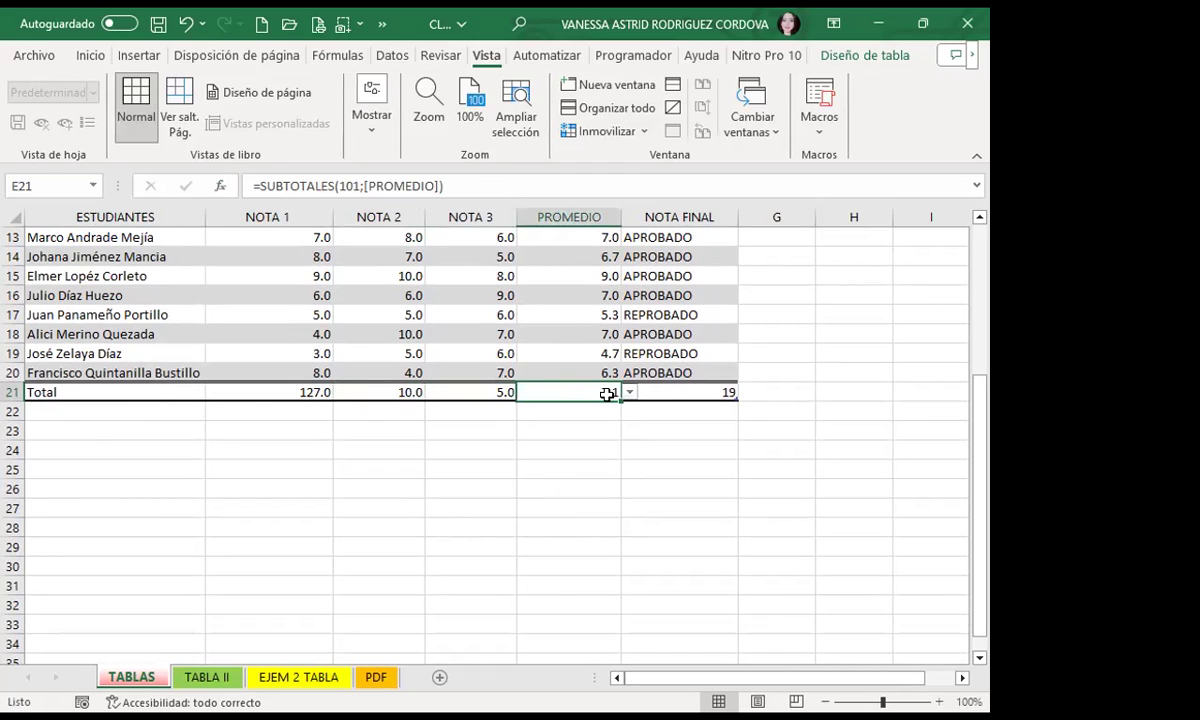
# Step: Keep Recuento as the NOTA FINAL total, still counting 19
pyautogui.click(676, 394)
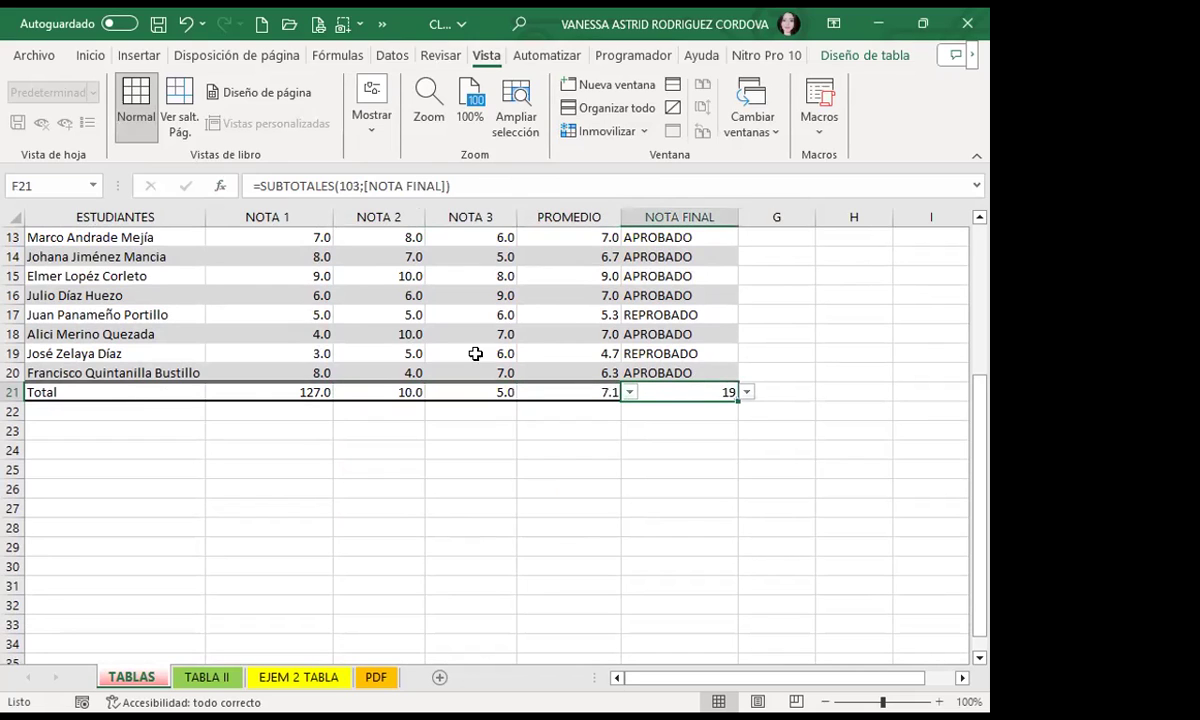
pyautogui.click(747, 393)
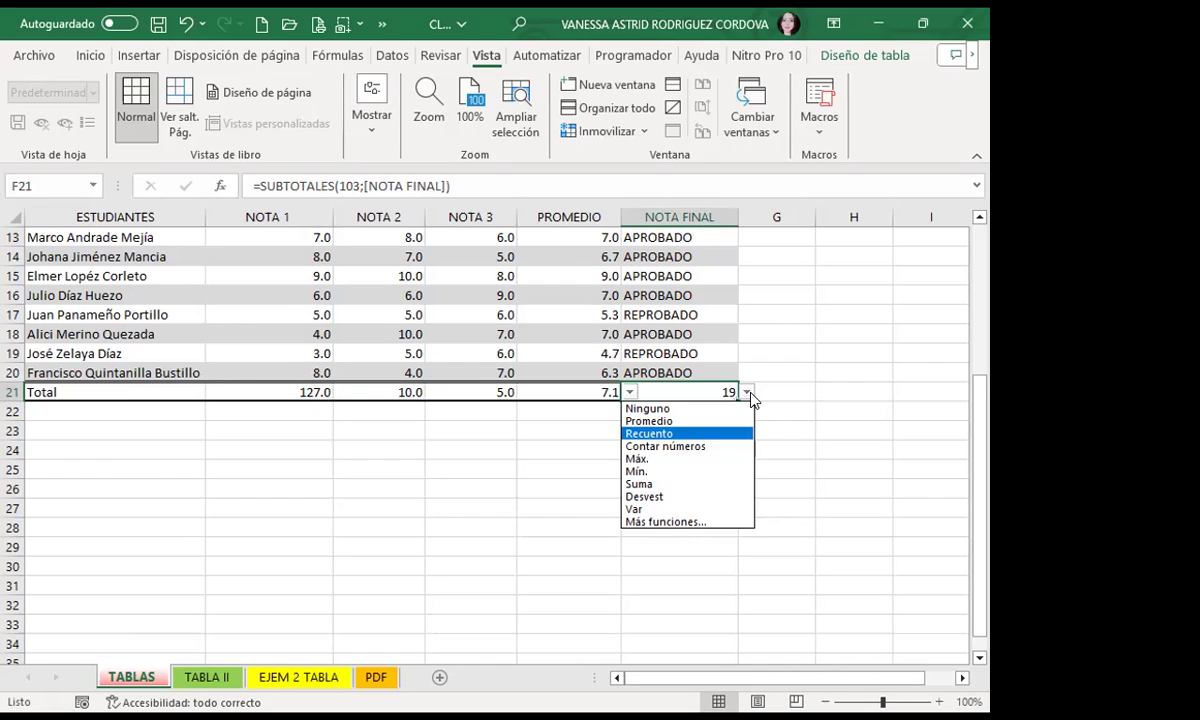
pyautogui.click(253, 372)
pyautogui.click(278, 402)
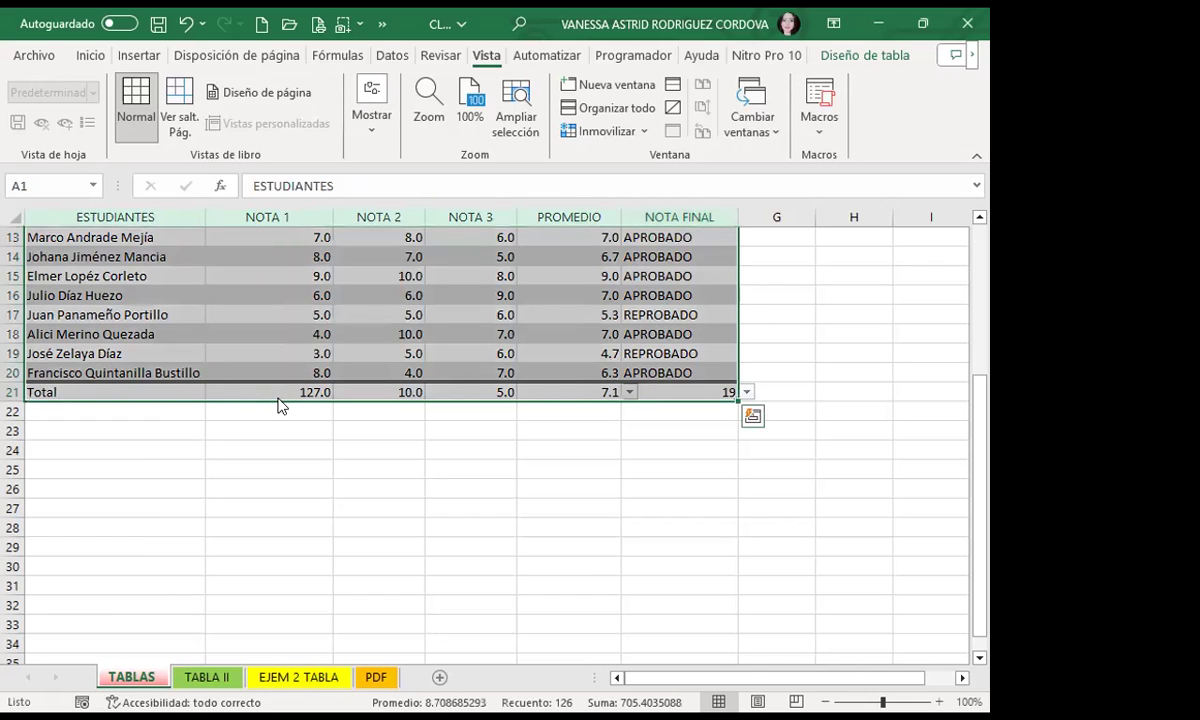
# Step: Remove the decimals from cells B20:D21
pyautogui.click(278, 396)
pyautogui.moveTo(282, 382); pyautogui.dragTo(480, 368)
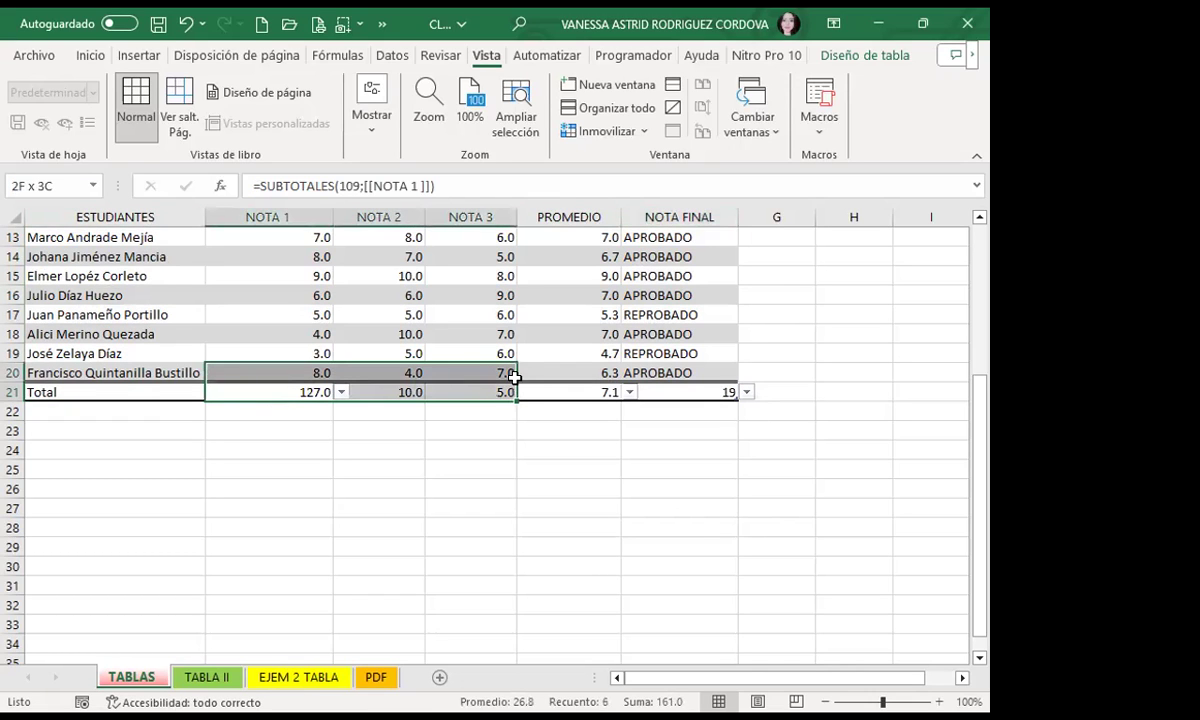
pyautogui.click(88, 55)
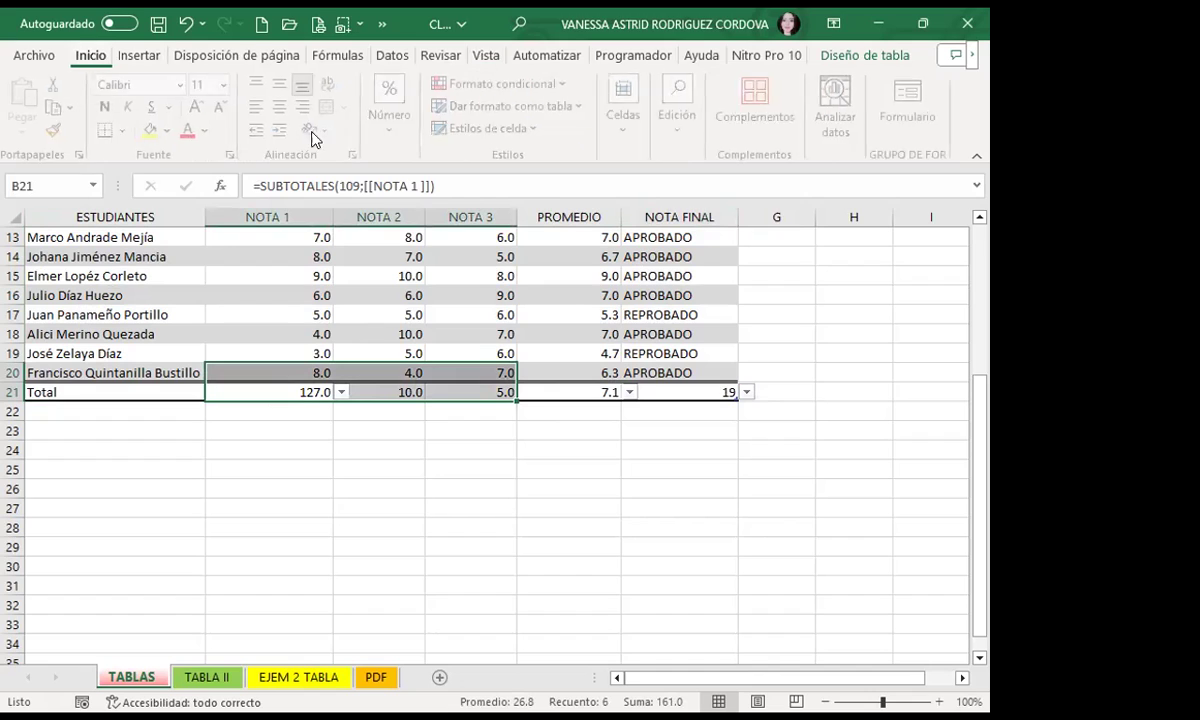
pyautogui.click(410, 130)
pyautogui.click(497, 213)
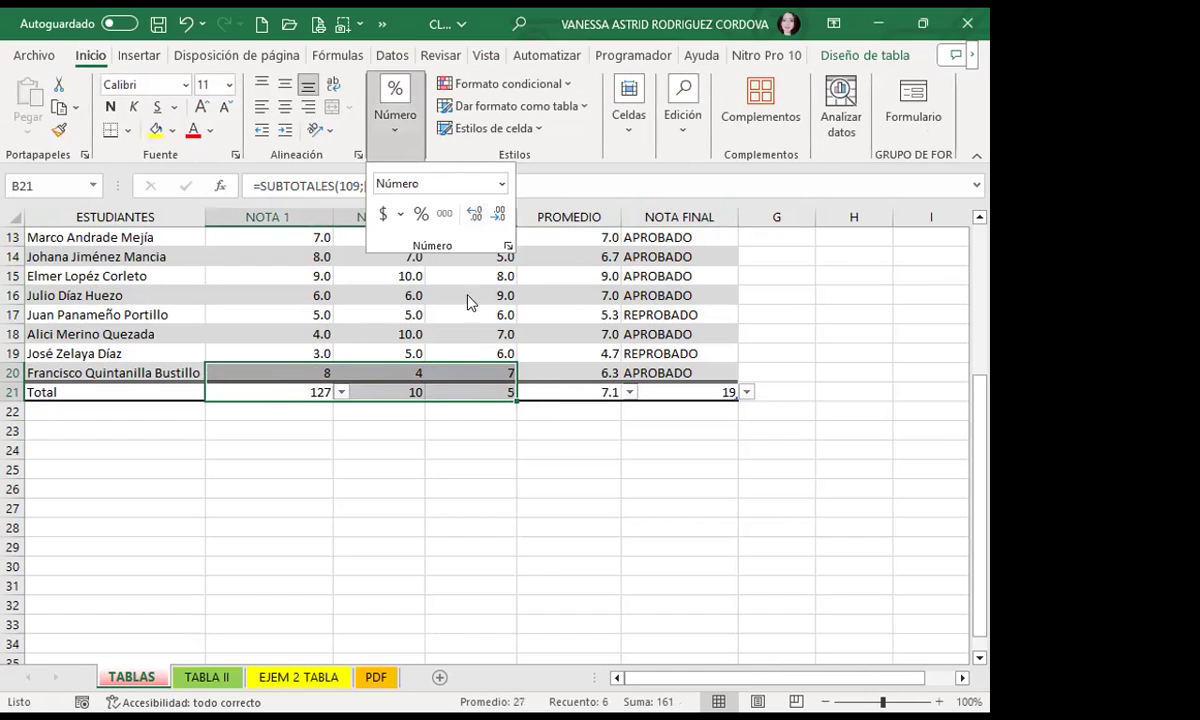
# Step: Use Copiar formato to give the last student's three grades one decimal
pyautogui.click(262, 391)
pyautogui.click(262, 391)
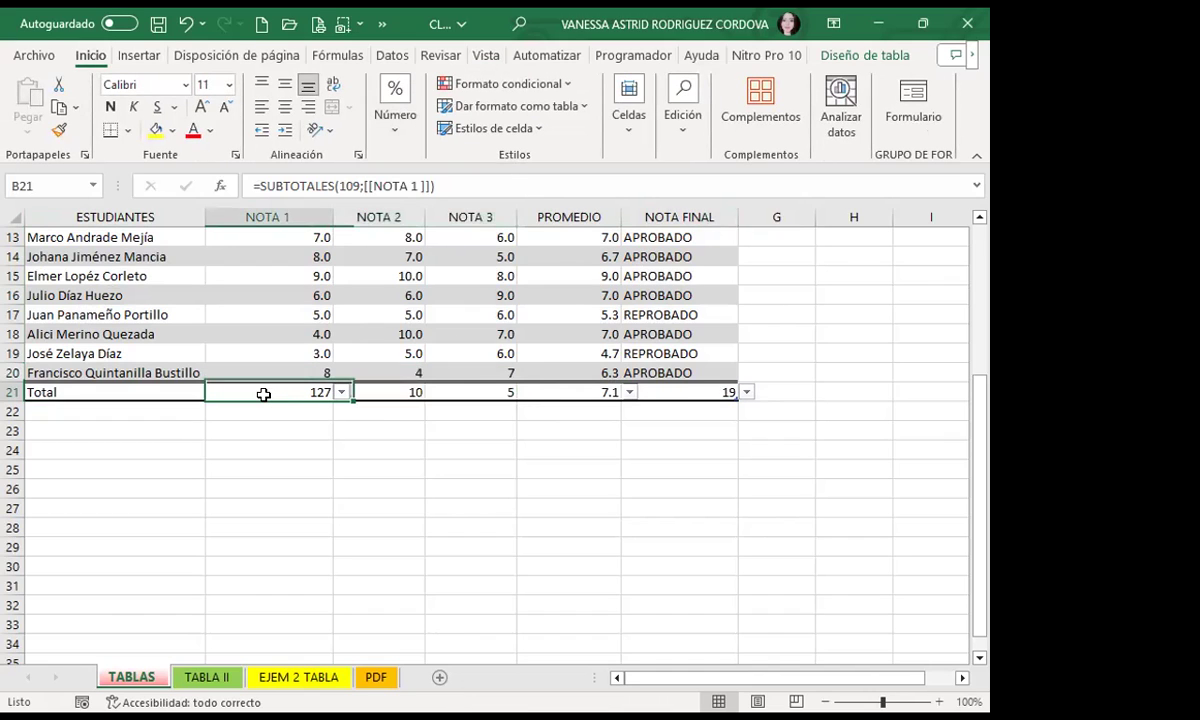
pyautogui.click(303, 350)
pyautogui.click(59, 130)
pyautogui.moveTo(275, 366); pyautogui.dragTo(470, 365)
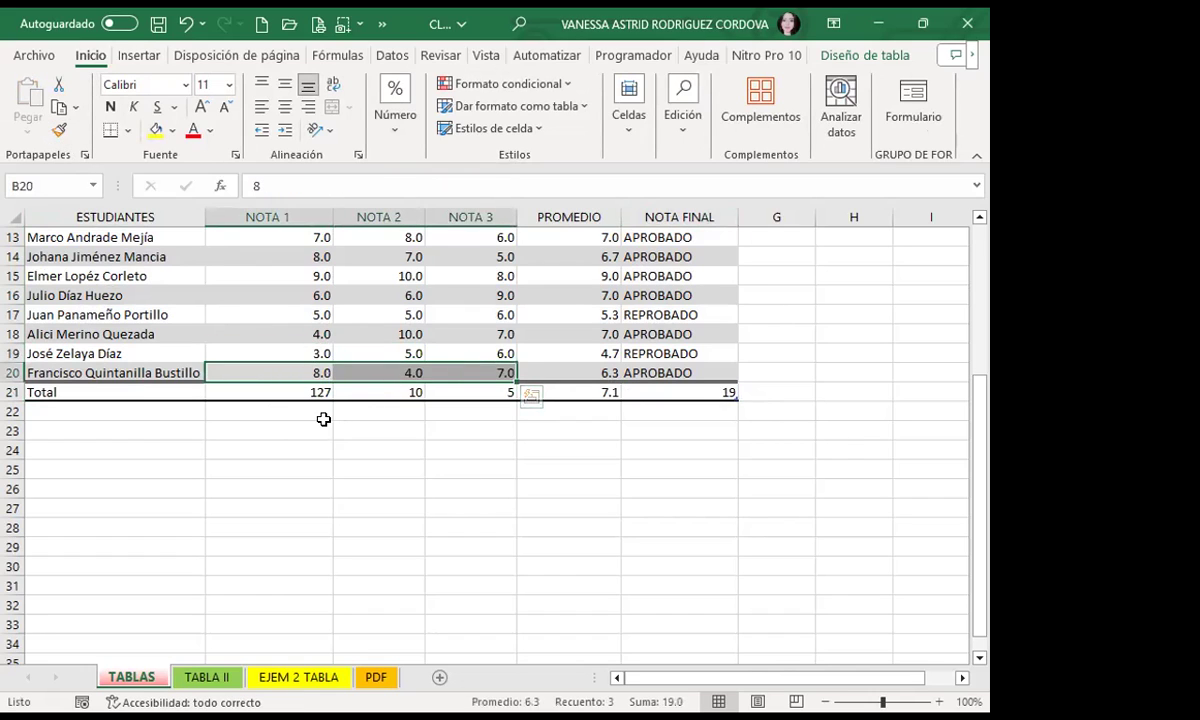
pyautogui.click(245, 428)
# Step: Review the SUBTOTALES formulas in each Total row cell, NOTA 1 through NOTA FINAL
pyautogui.click(246, 390)
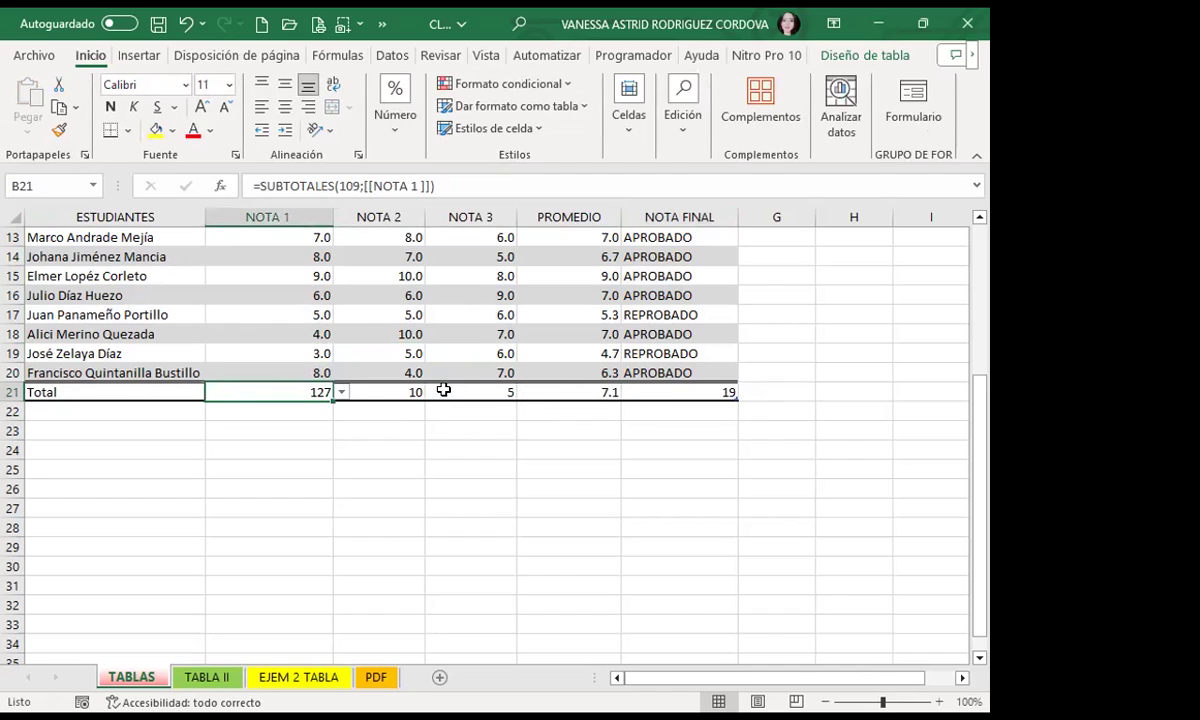
pyautogui.click(386, 390)
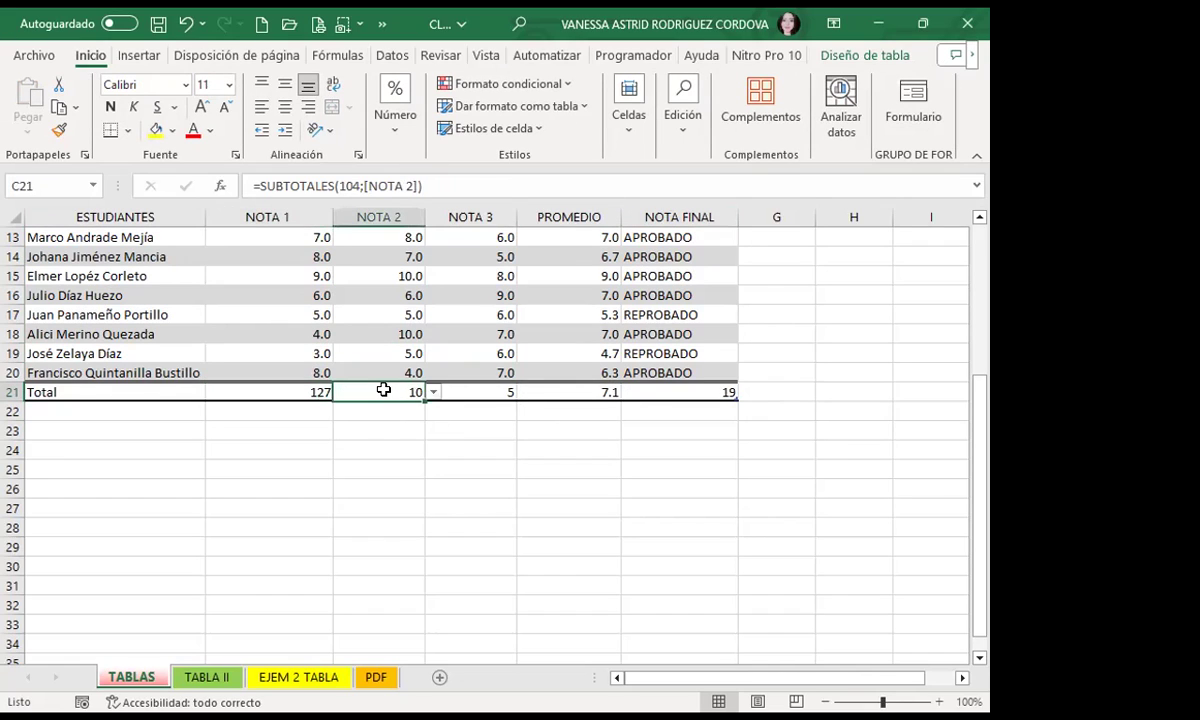
pyautogui.click(470, 391)
pyautogui.click(592, 391)
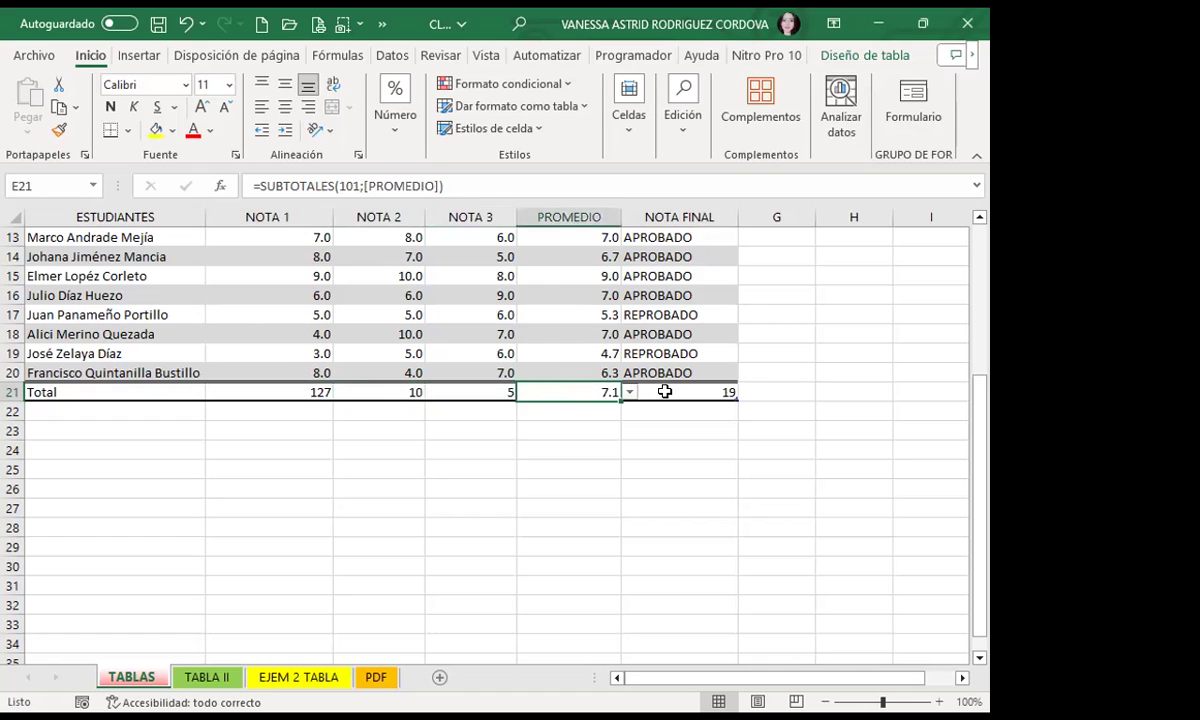
pyautogui.click(665, 391)
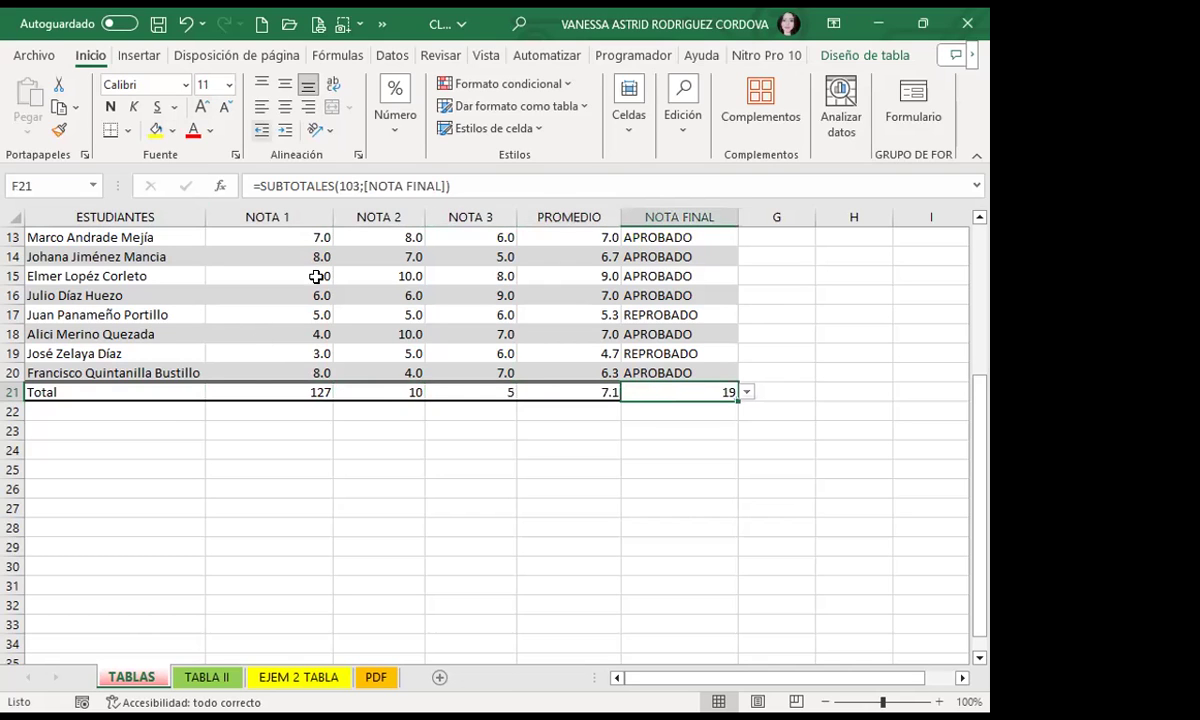
pyautogui.scroll(3, 325, 370)
pyautogui.scroll(1, 325, 370)
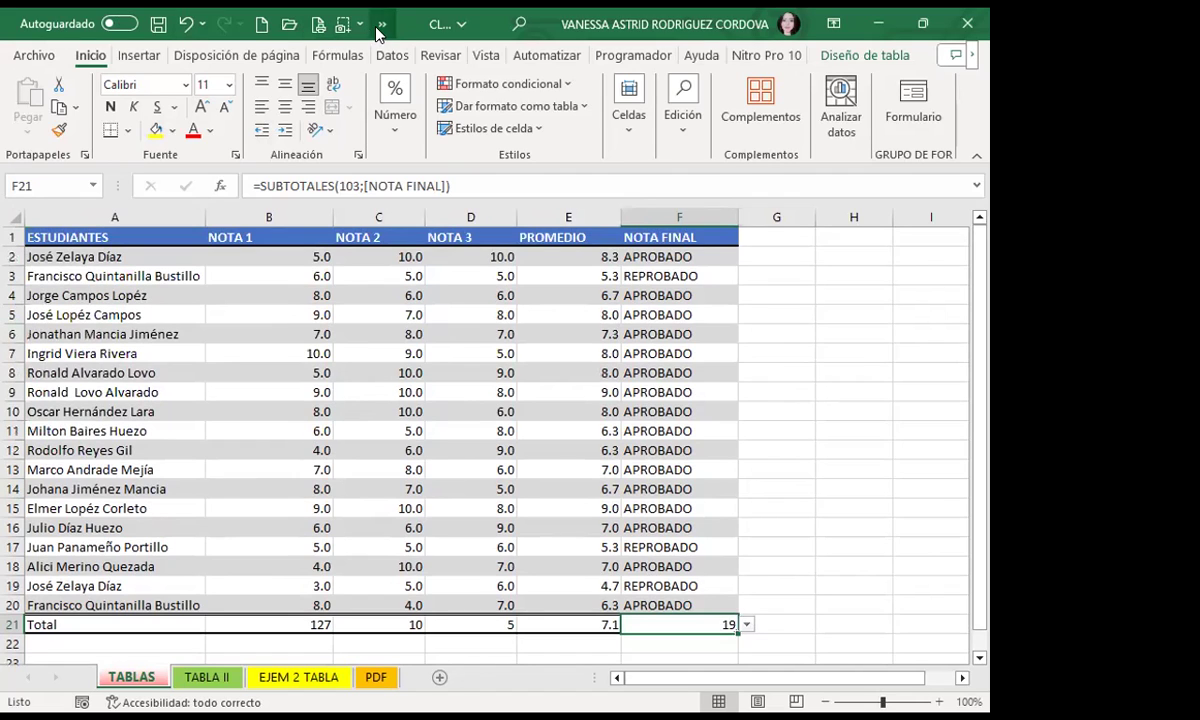
# Step: Start a new record in the table's data form and enter the student's full name
pyautogui.click(937, 127)
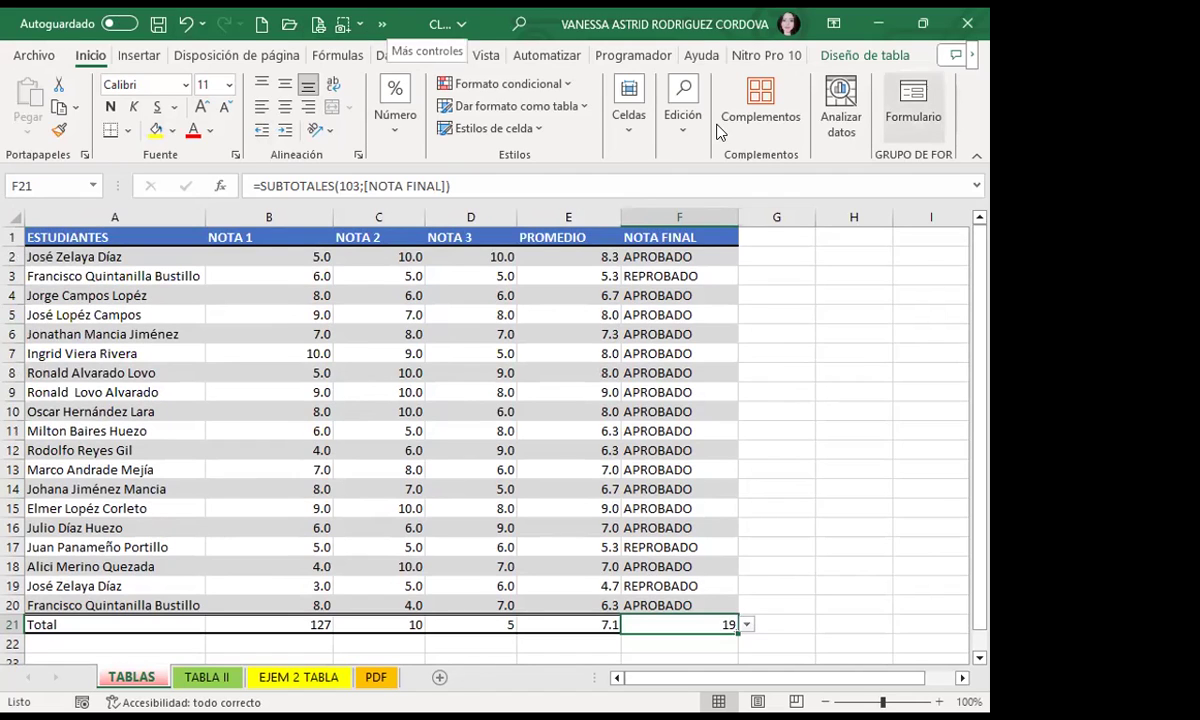
pyautogui.click(620, 268)
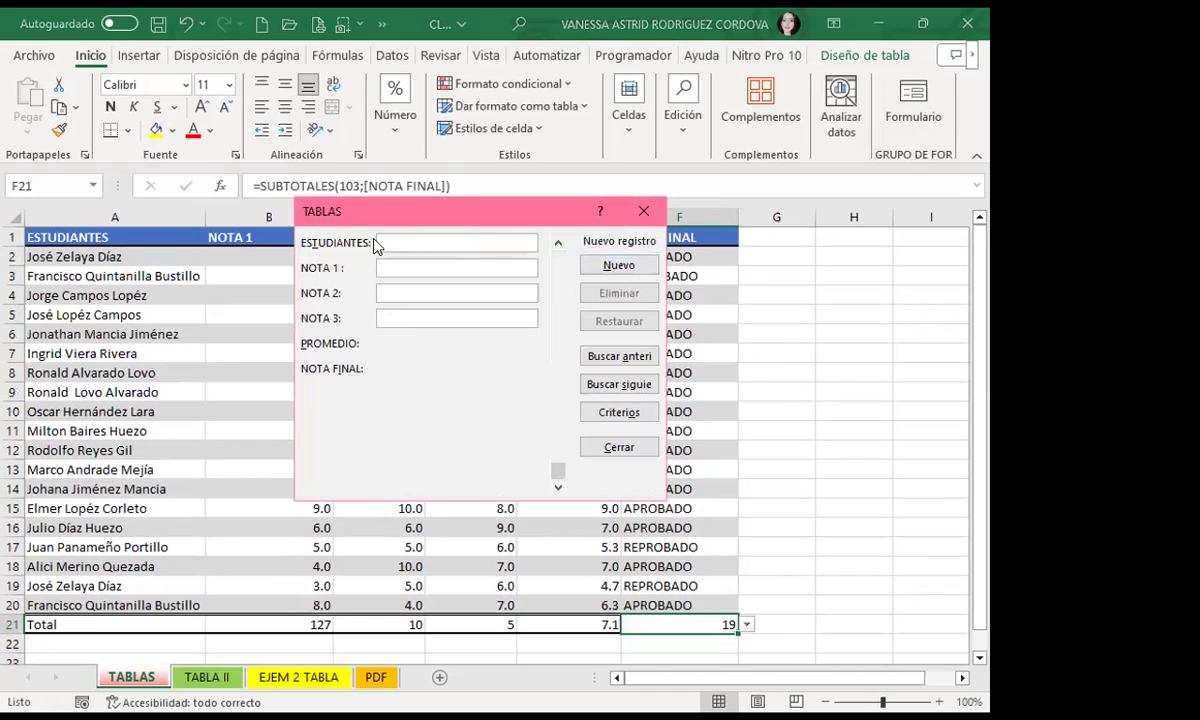
pyautogui.write('VA')
pyautogui.write('SA RODRIHUE')
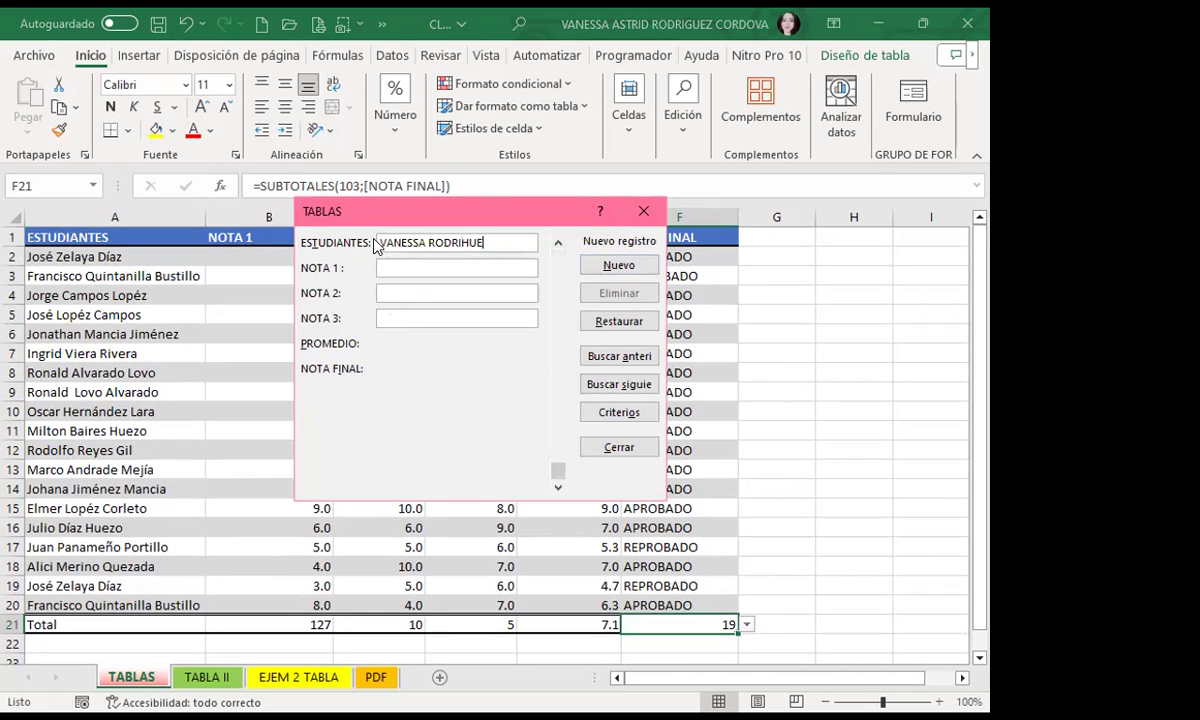
pyautogui.press('BackSpace')
pyautogui.press('BackSpace')
pyautogui.write('GUEX')
pyautogui.press('BackSpace')
pyautogui.write('Z')
# Step: Enter grades 10, 9 and 8, add the record and close the form
pyautogui.press('Tab')
pyautogui.write('10')
pyautogui.press('Tab')
pyautogui.write('9')
pyautogui.press('Tab')
pyautogui.write('8')
pyautogui.press('Return')
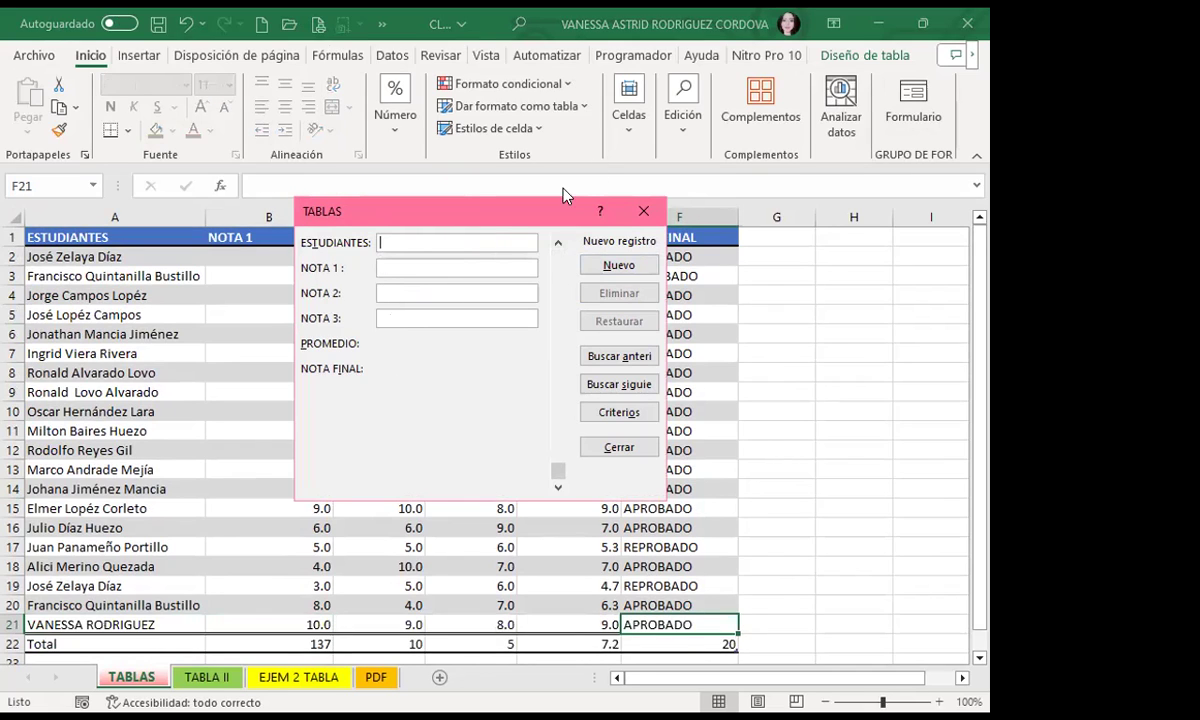
pyautogui.click(645, 213)
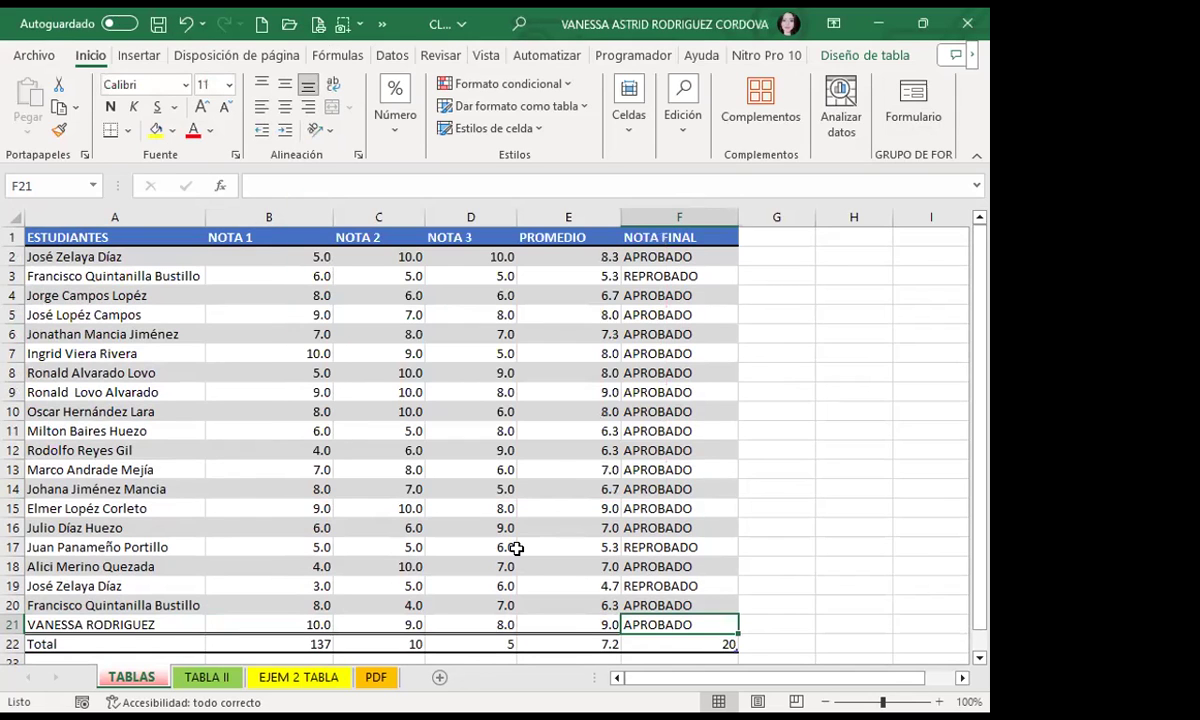
pyautogui.scroll(-2, 500, 540)
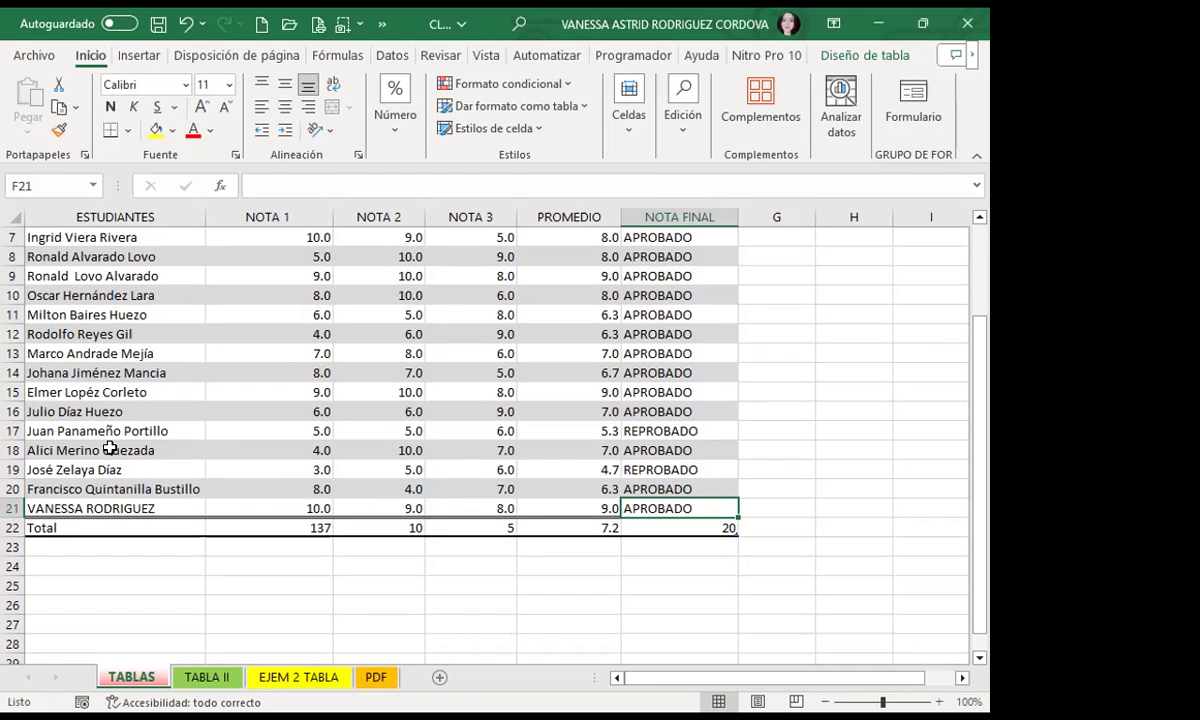
pyautogui.click(135, 431)
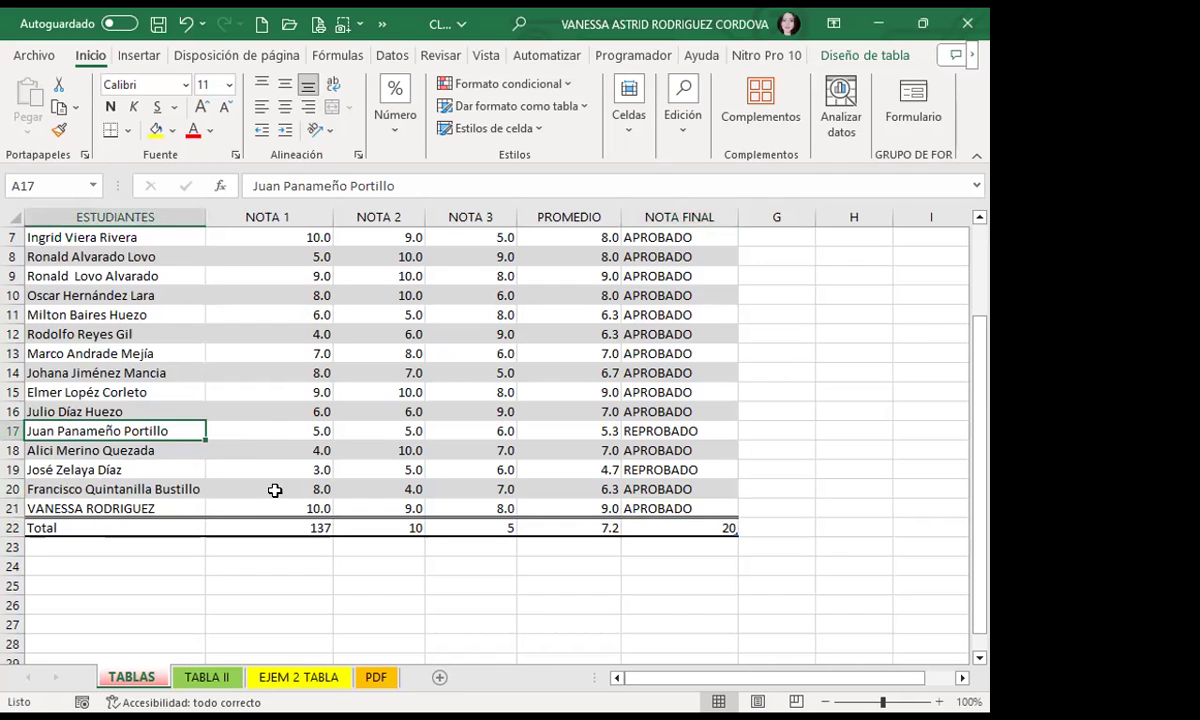
pyautogui.click(145, 465)
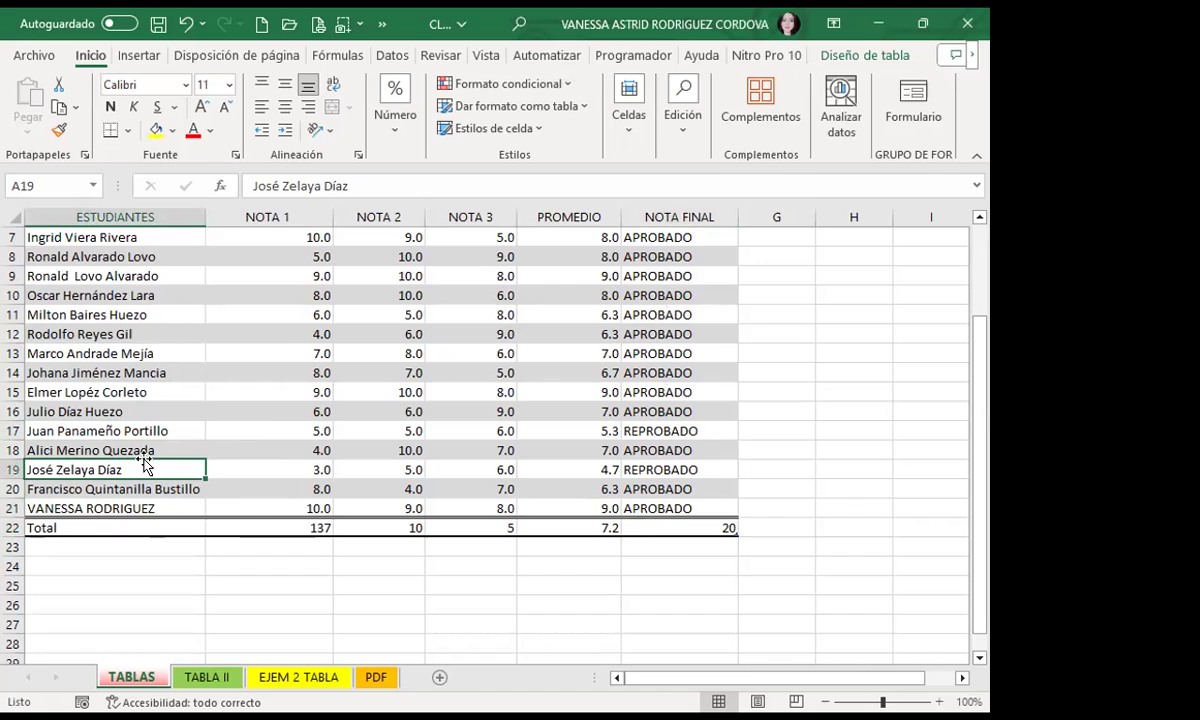
pyautogui.click(925, 105)
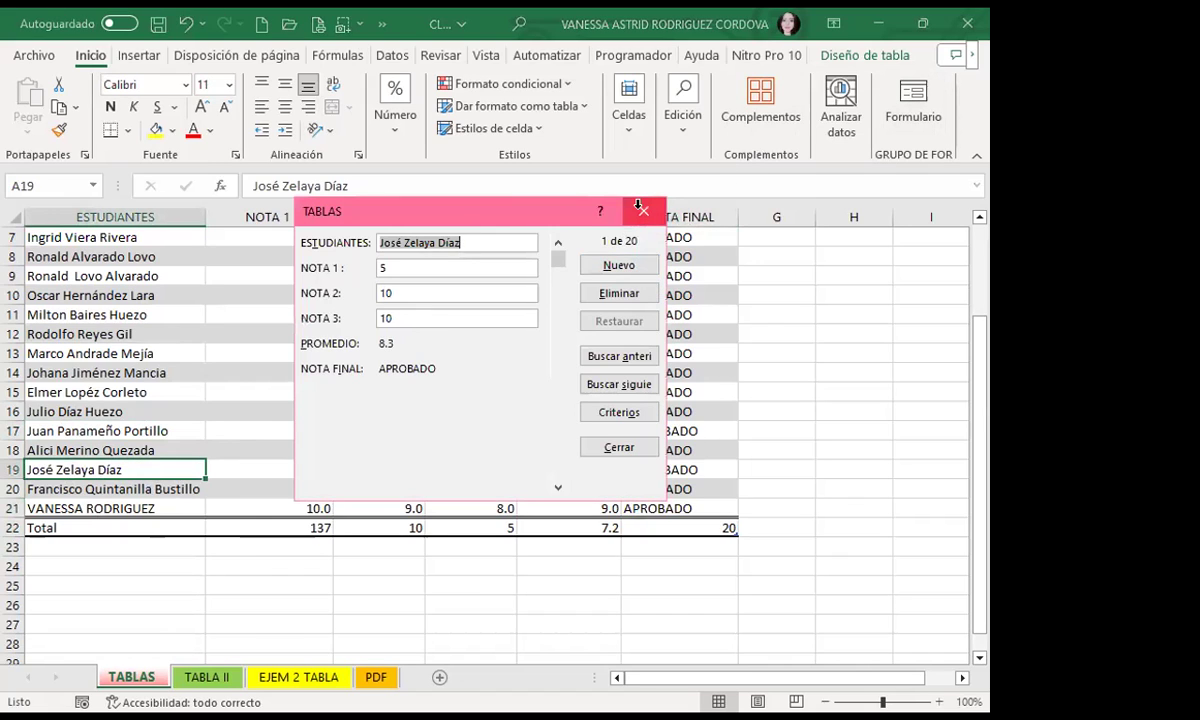
pyautogui.click(641, 210)
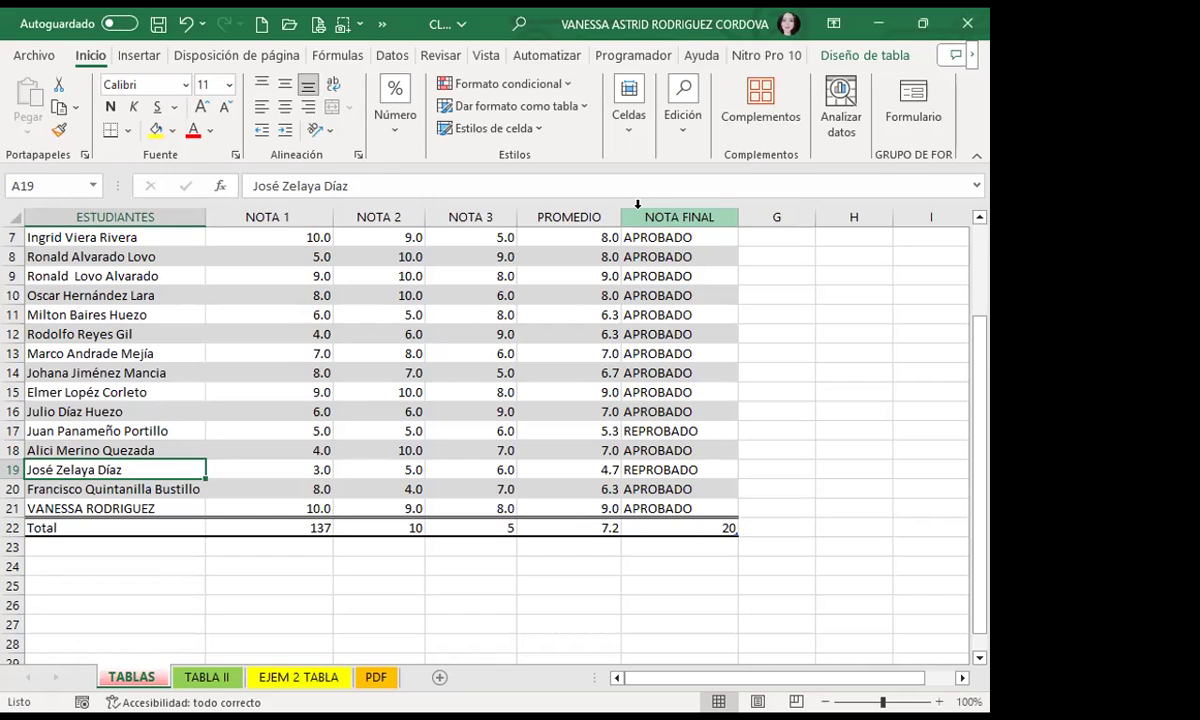
pyautogui.click(254, 333)
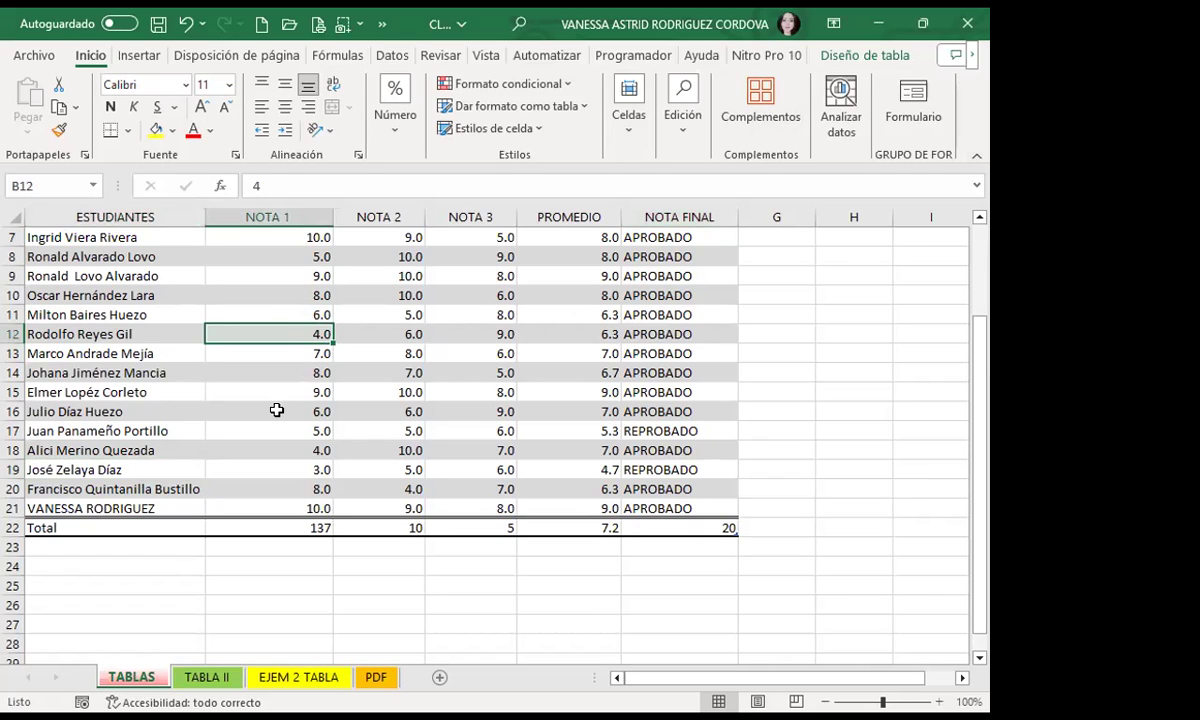
pyautogui.scroll(2, 276, 410)
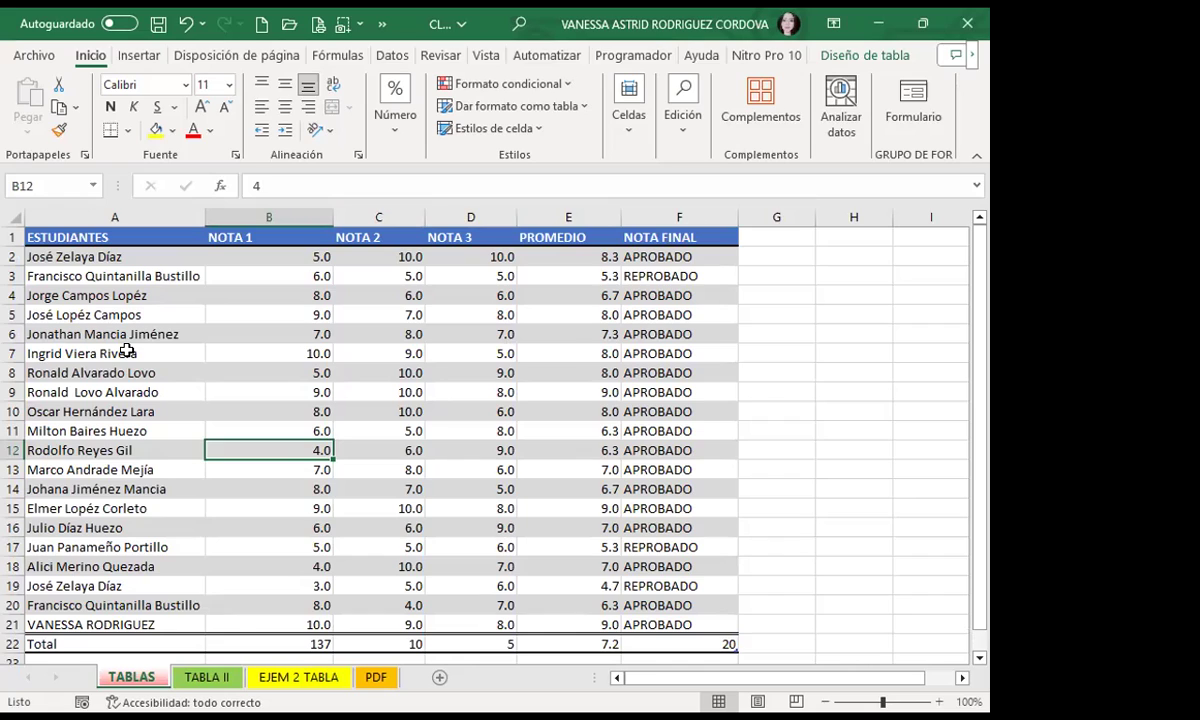
pyautogui.scroll(-2, 125, 336)
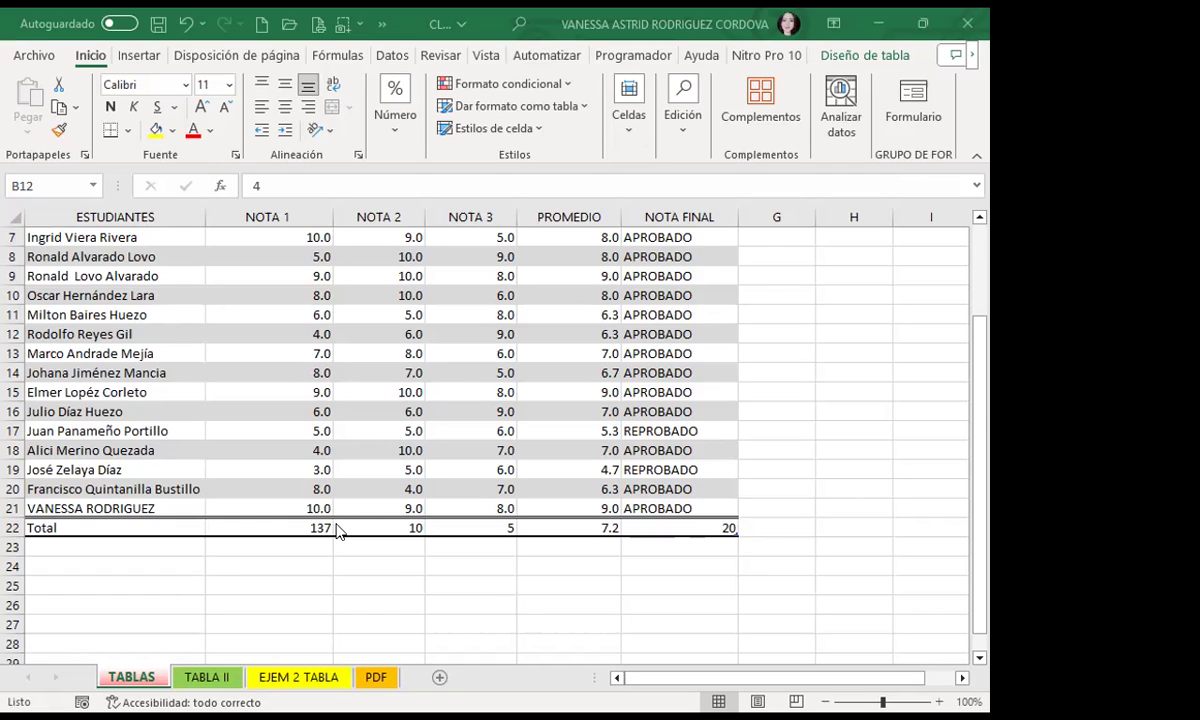
pyautogui.scroll(2, 330, 420)
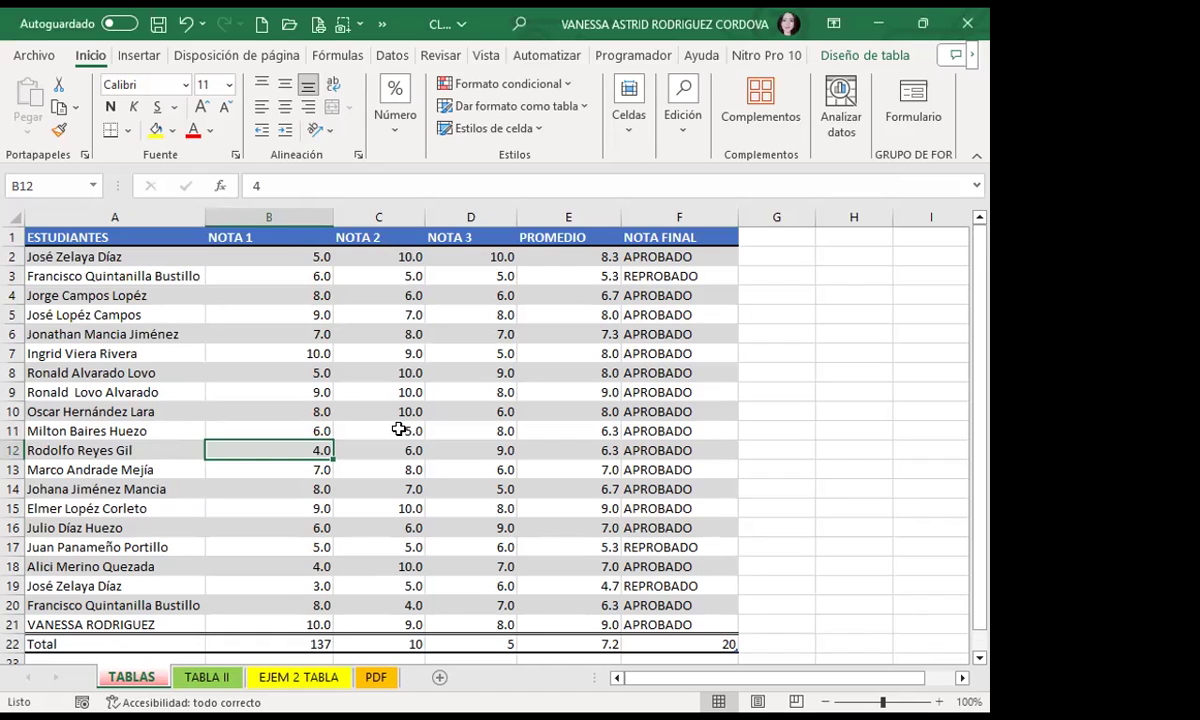
pyautogui.scroll(-2, 179, 516)
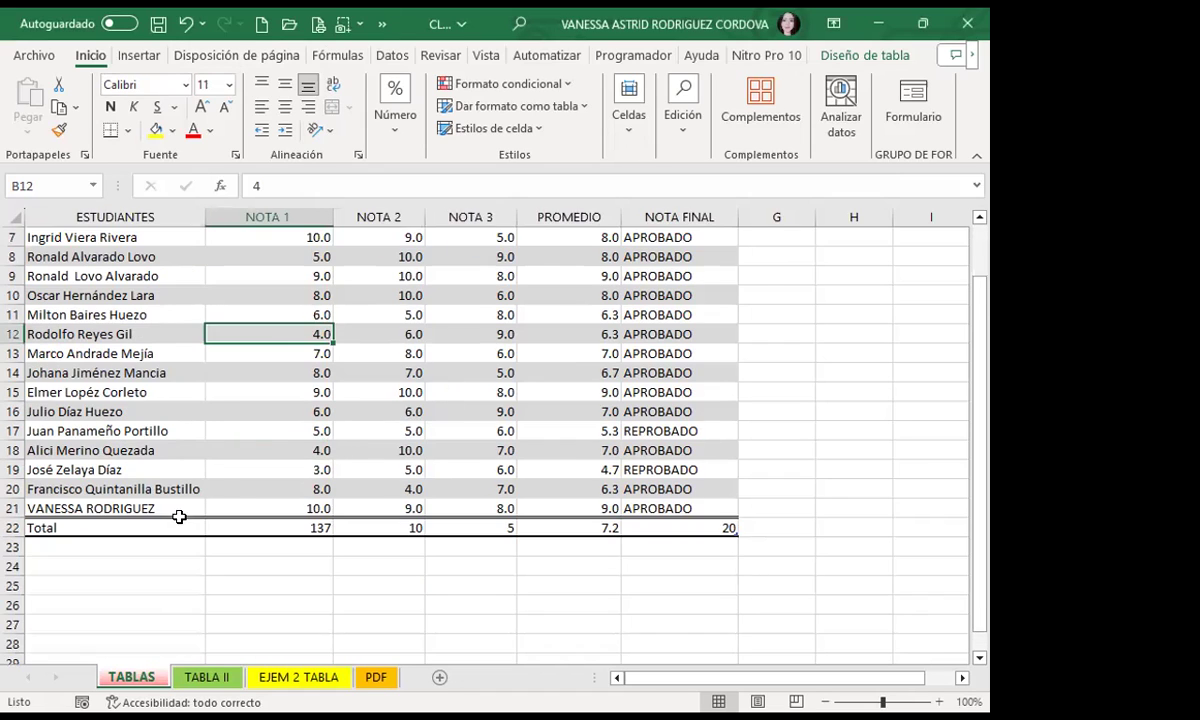
pyautogui.scroll(2, 181, 514)
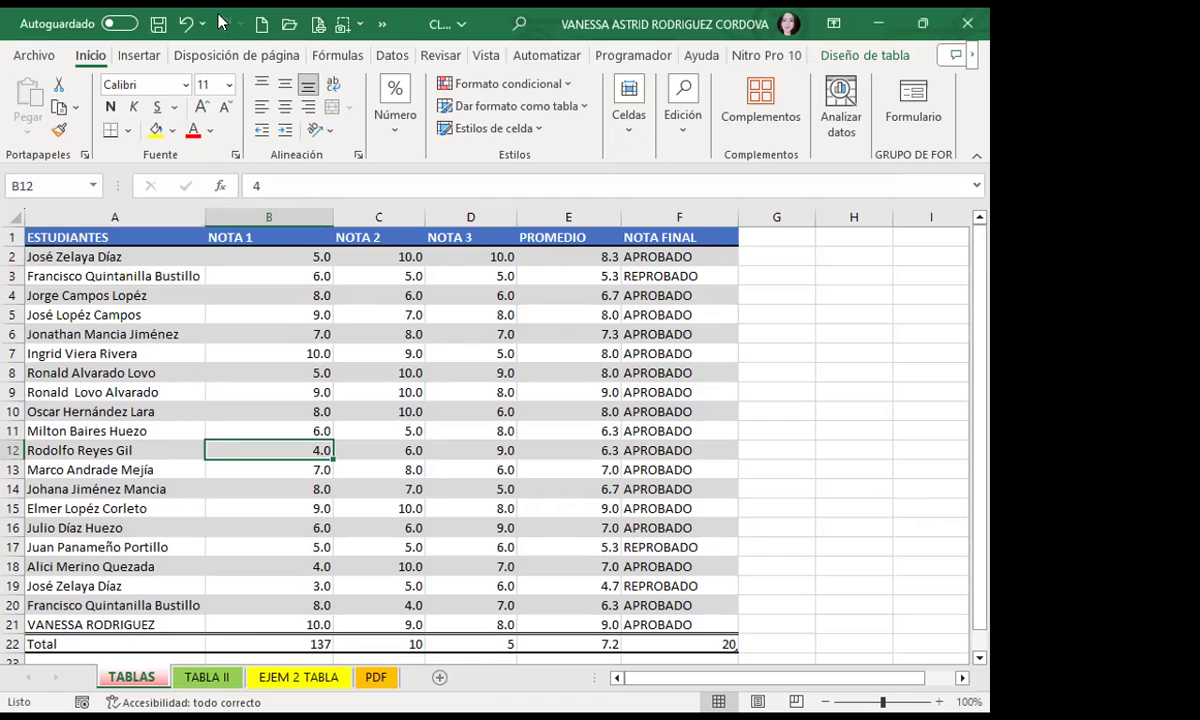
# Step: Browse the Dar formato como tabla gallery of Claro, Medio and Oscuro styles
pyautogui.click(549, 111)
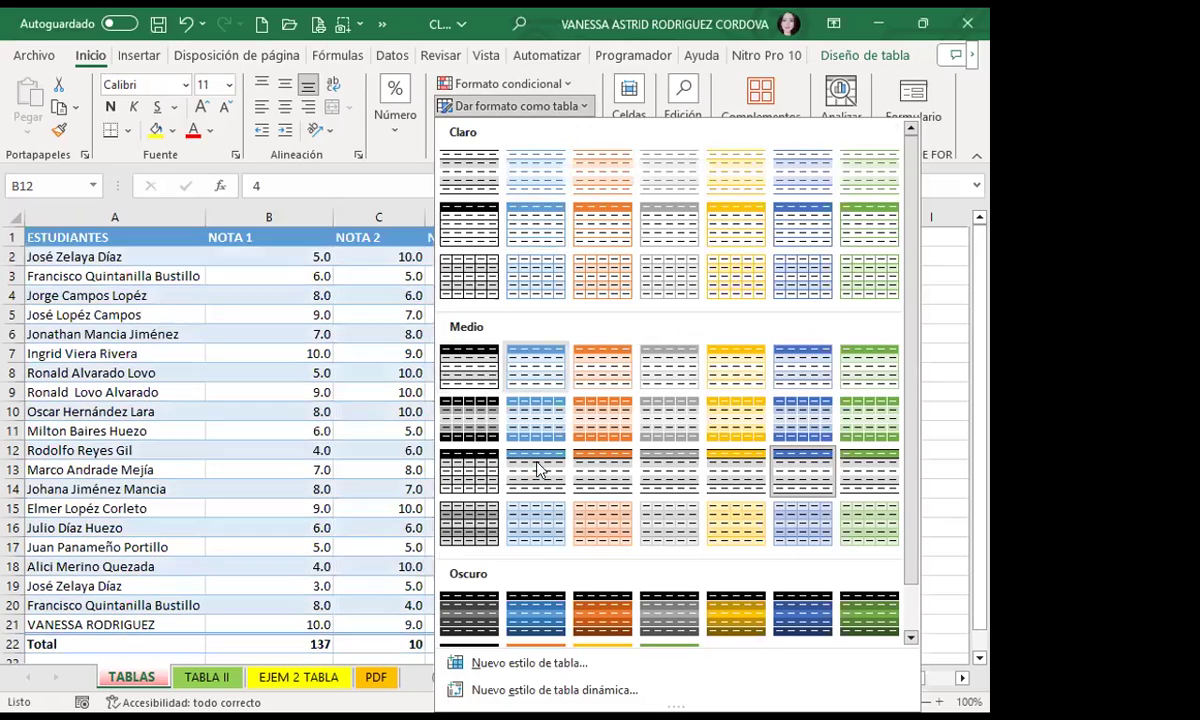
pyautogui.scroll(-1, 536, 490)
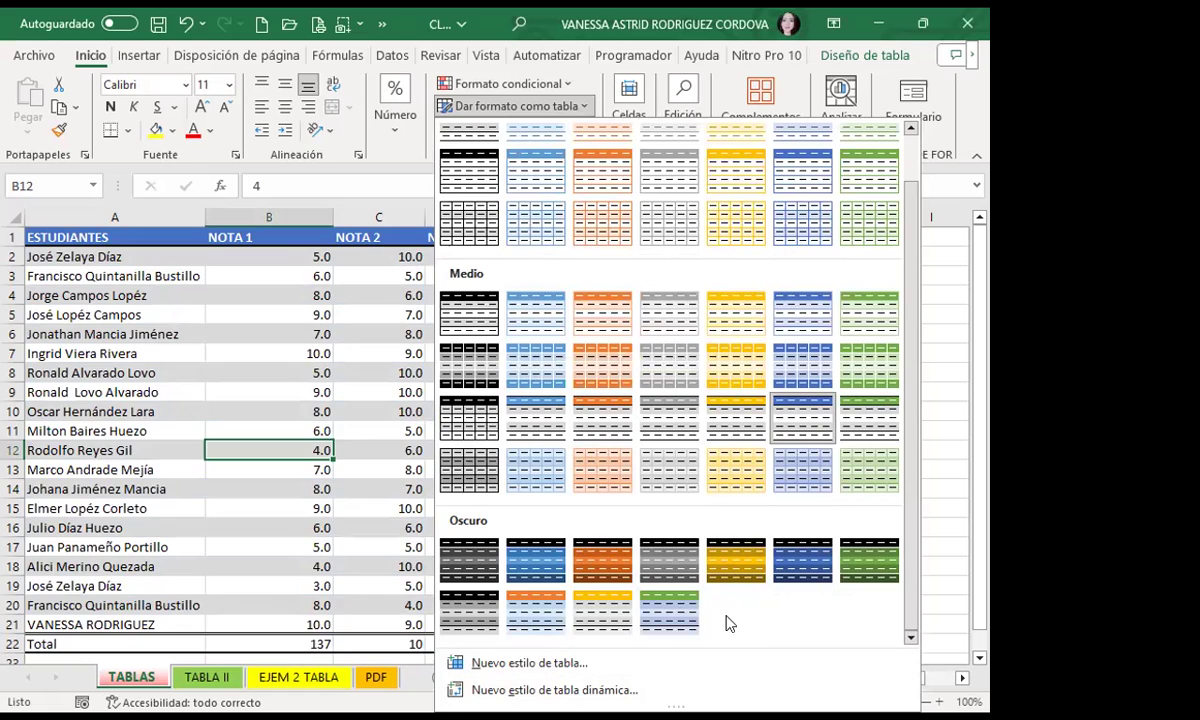
pyautogui.scroll(1, 490, 300)
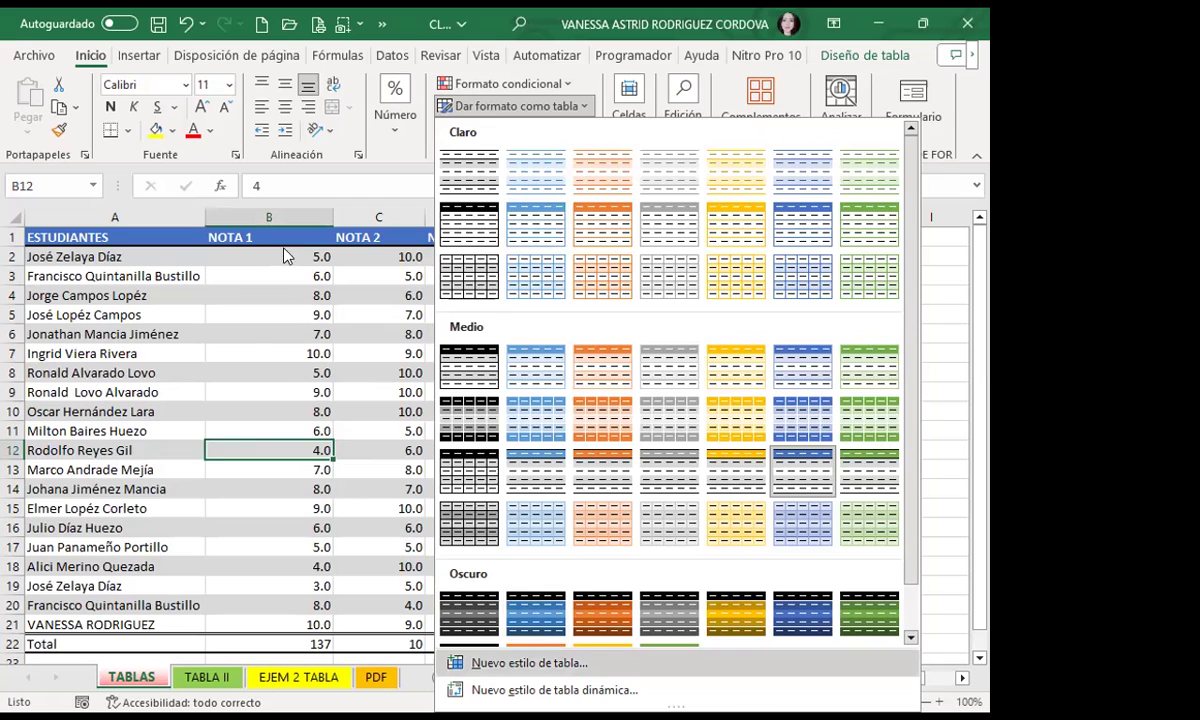
# Step: Open the Nuevo estilo de tabla dialog for a style named Estilo de tabla 1
pyautogui.click(495, 662)
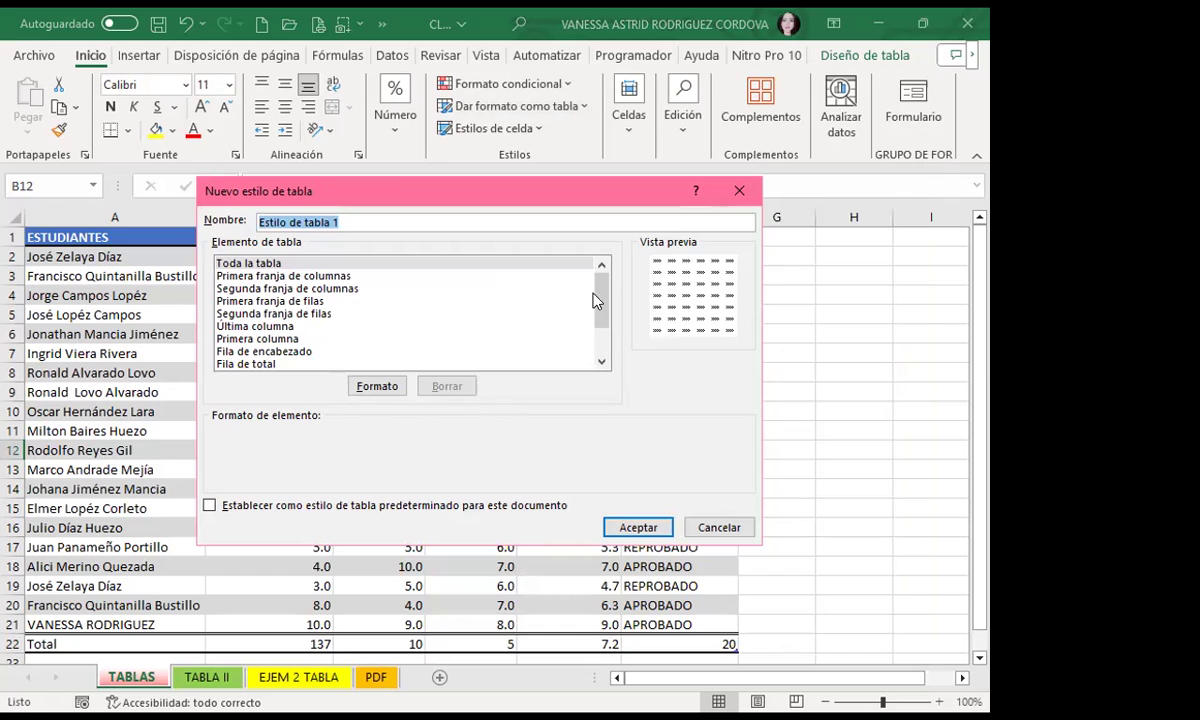
pyautogui.scroll(-2, 597, 300)
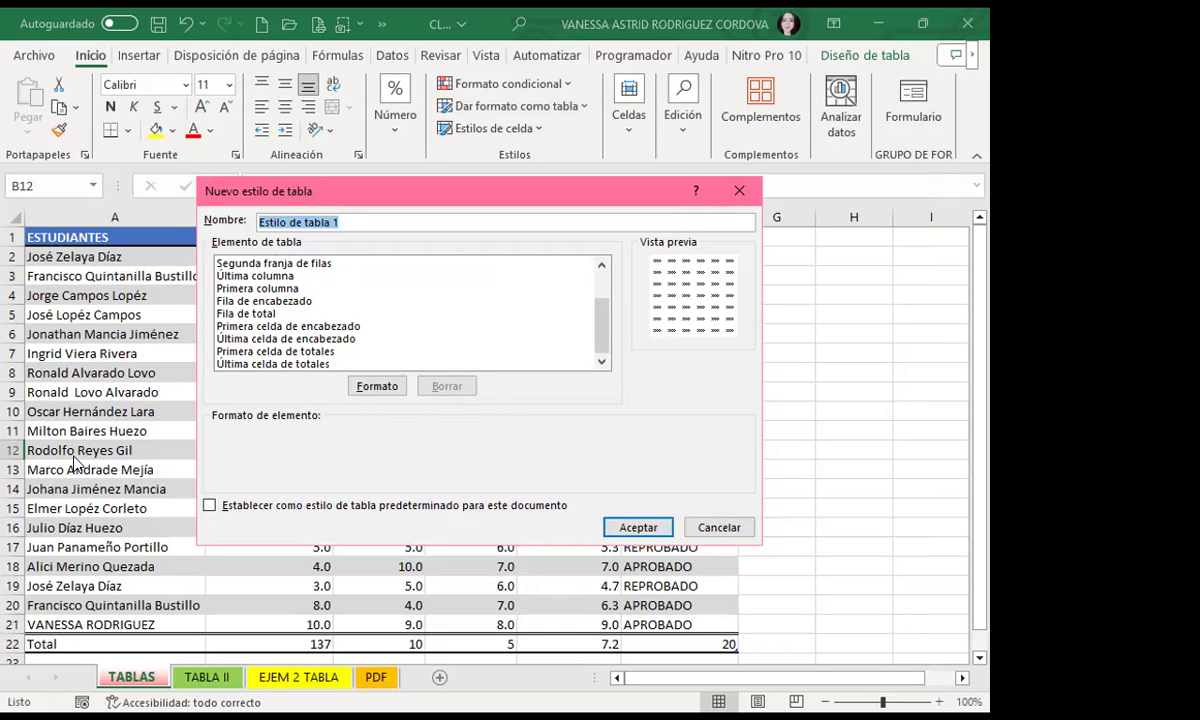
pyautogui.scroll(3, 205, 287)
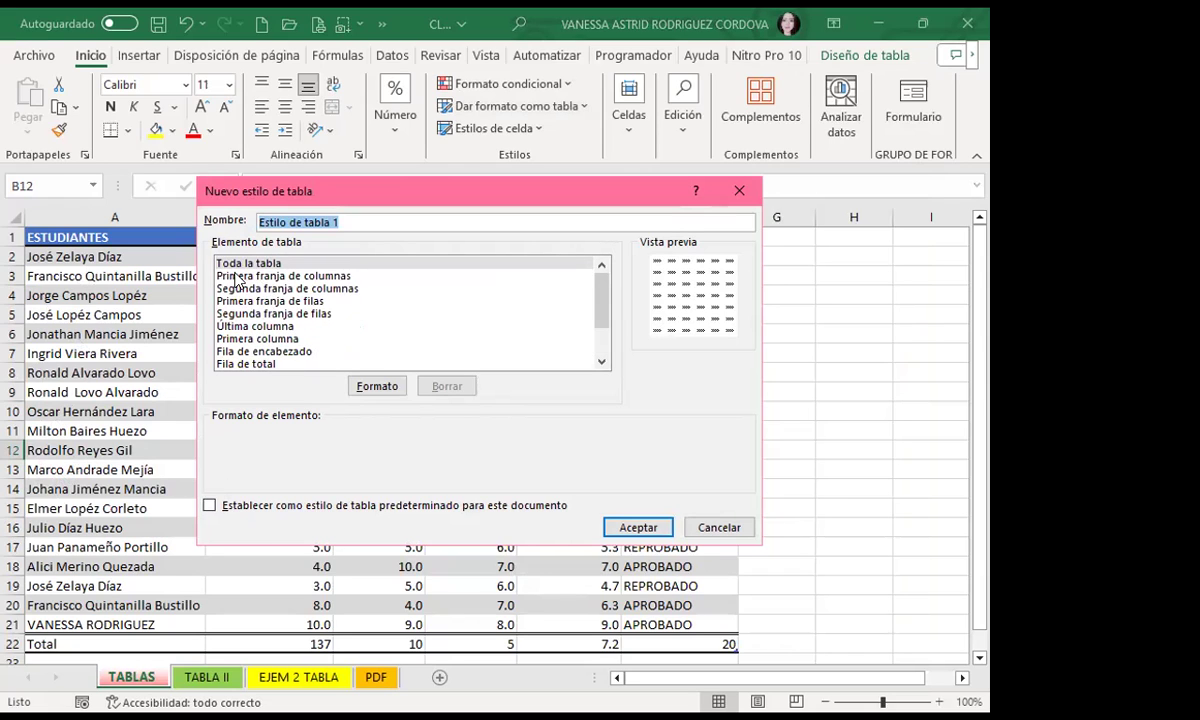
# Step: Give the whole-table element red outline and inside borders
pyautogui.click(380, 393)
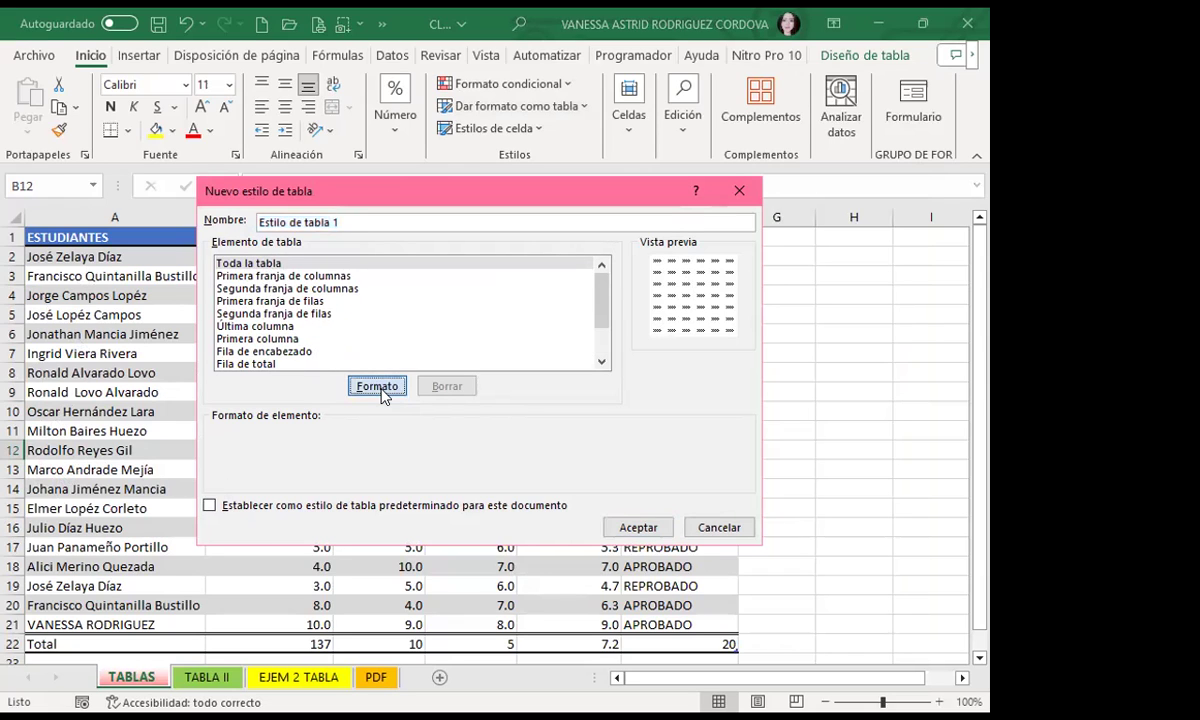
pyautogui.click(303, 148)
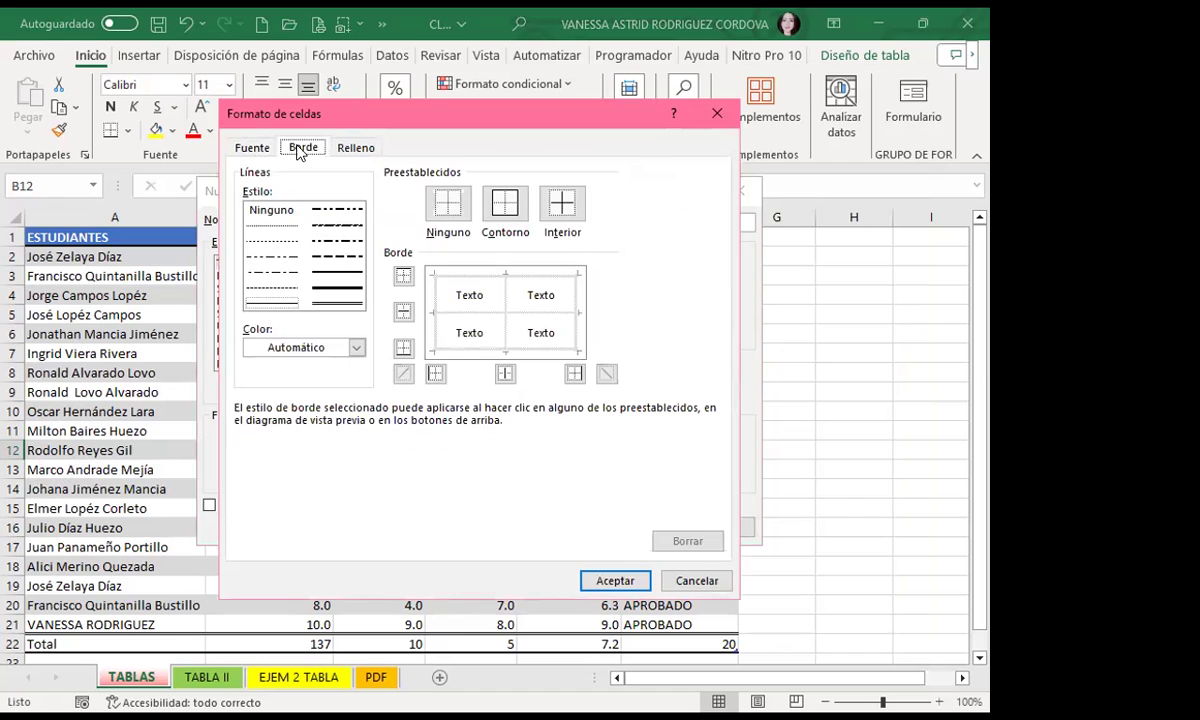
pyautogui.click(356, 347)
pyautogui.click(269, 557)
pyautogui.click(505, 203)
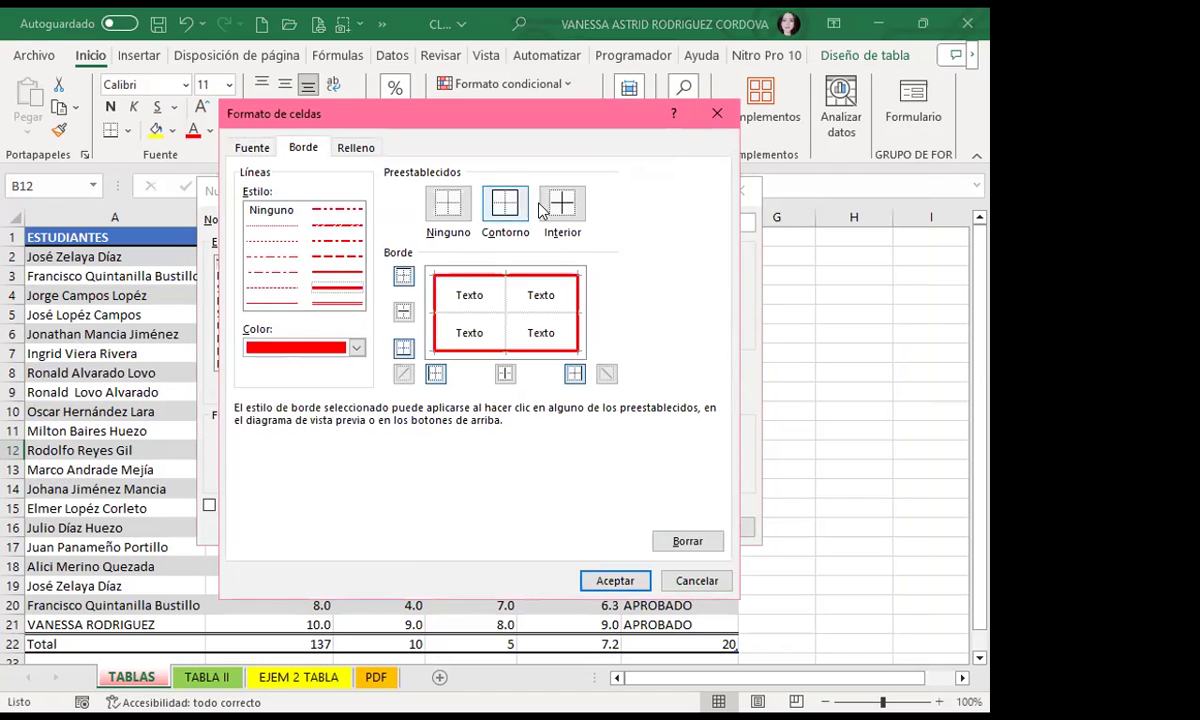
pyautogui.click(560, 203)
# Step: Apply a two-colour pink and teal gradient fill, teal-on-top variant
pyautogui.click(356, 148)
pyautogui.click(298, 369)
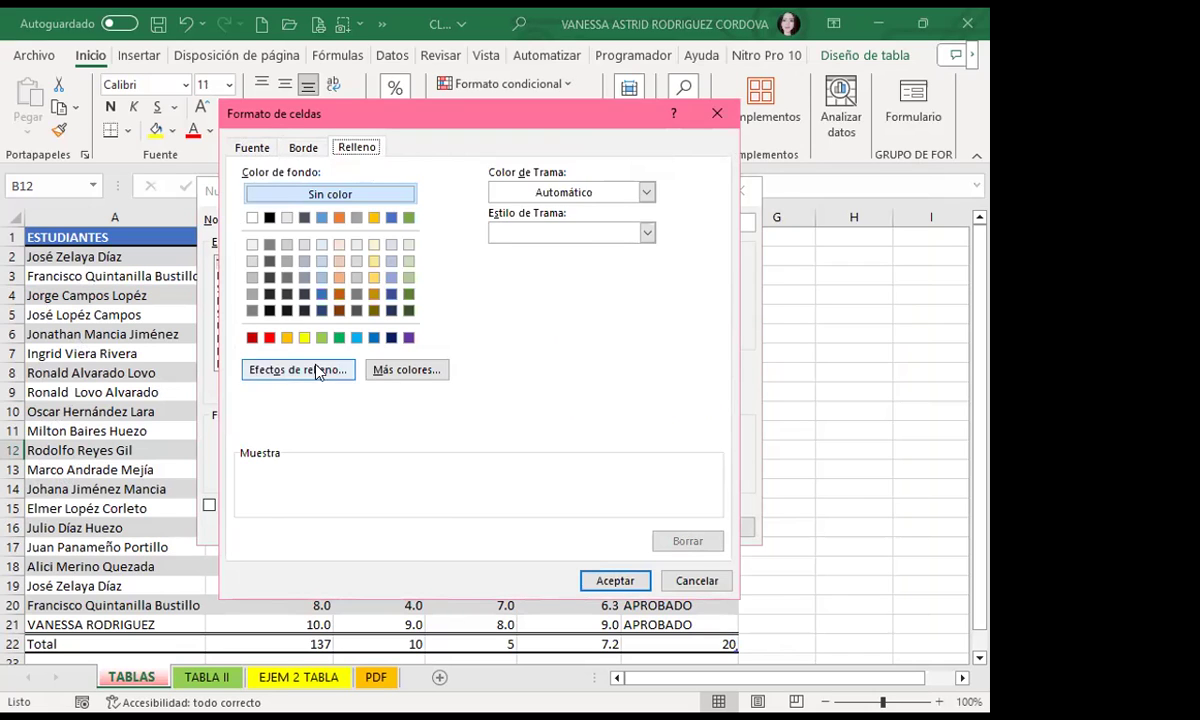
pyautogui.click(563, 232)
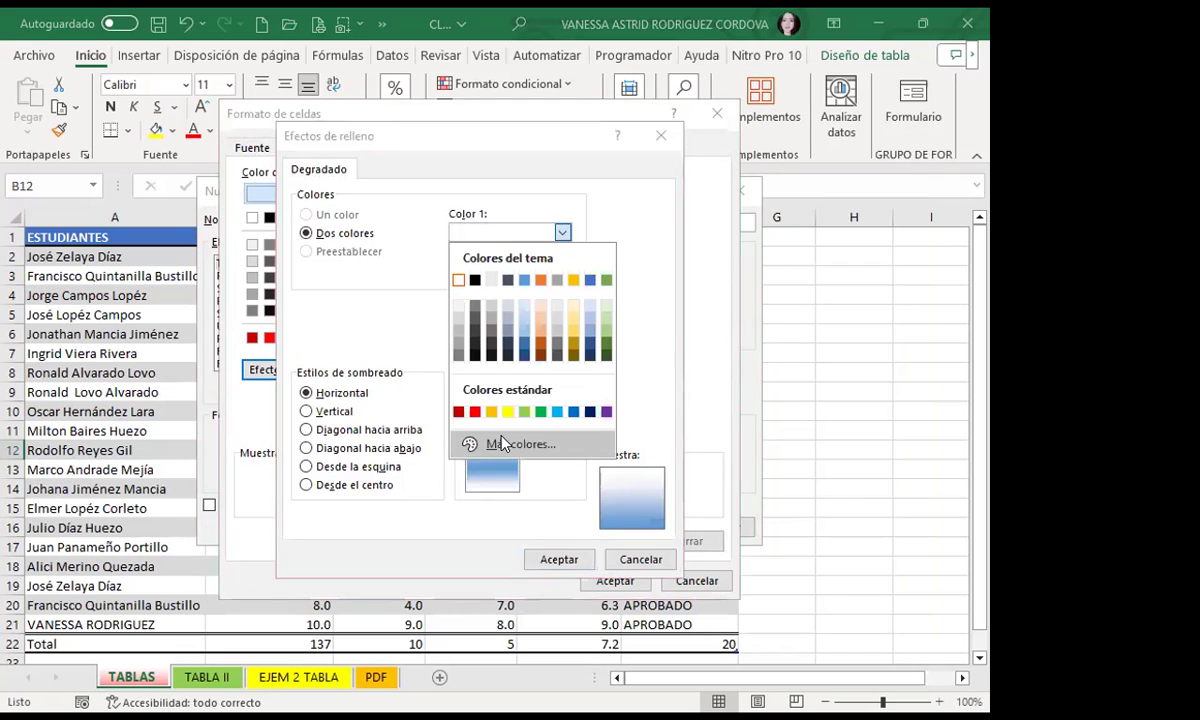
pyautogui.click(505, 443)
pyautogui.click(440, 361)
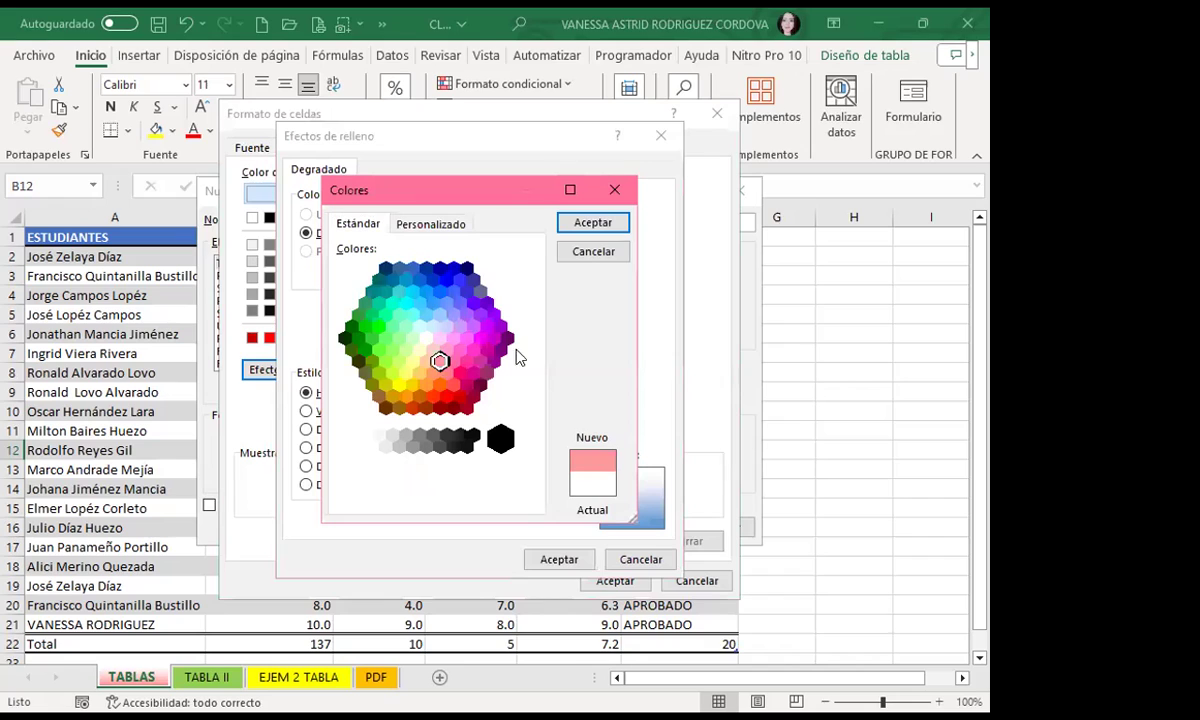
pyautogui.click(593, 224)
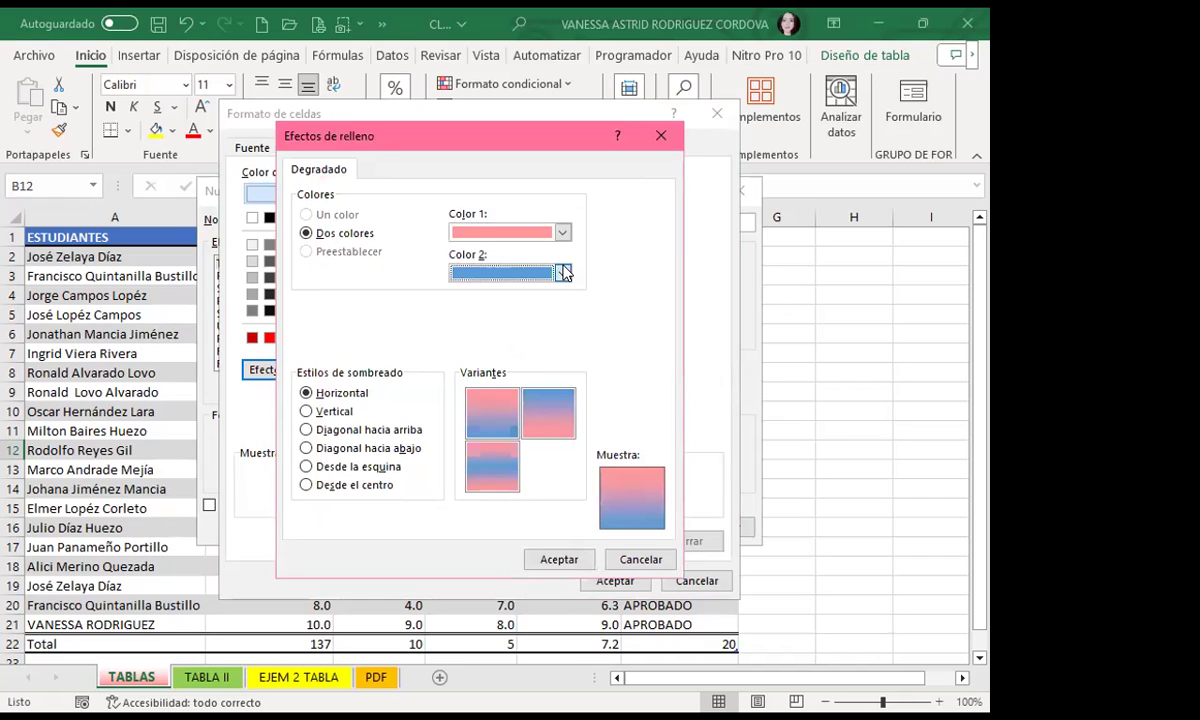
pyautogui.click(562, 273)
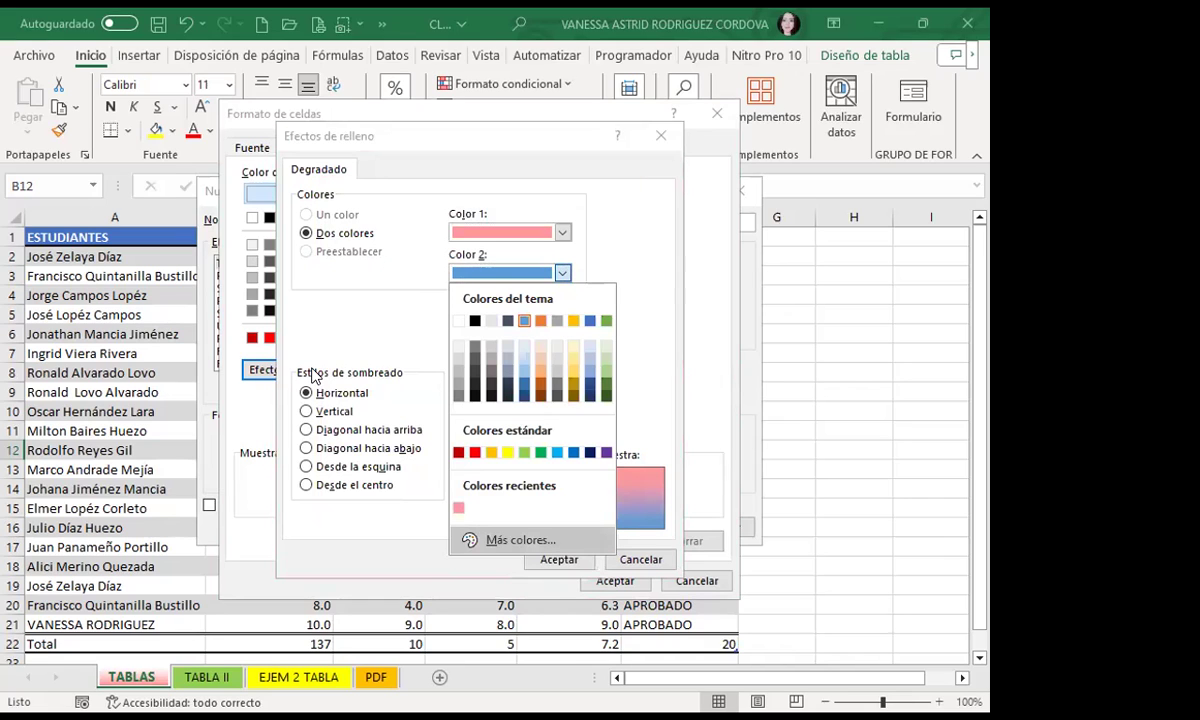
pyautogui.click(489, 540)
pyautogui.click(396, 290)
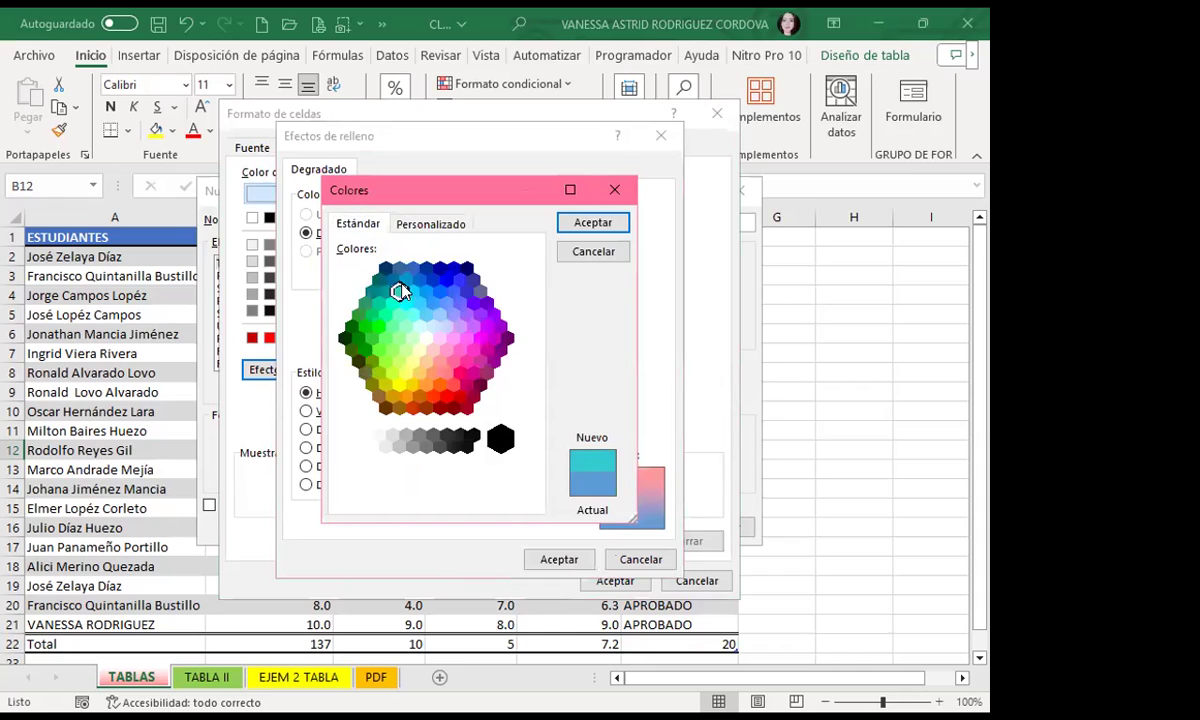
pyautogui.click(590, 223)
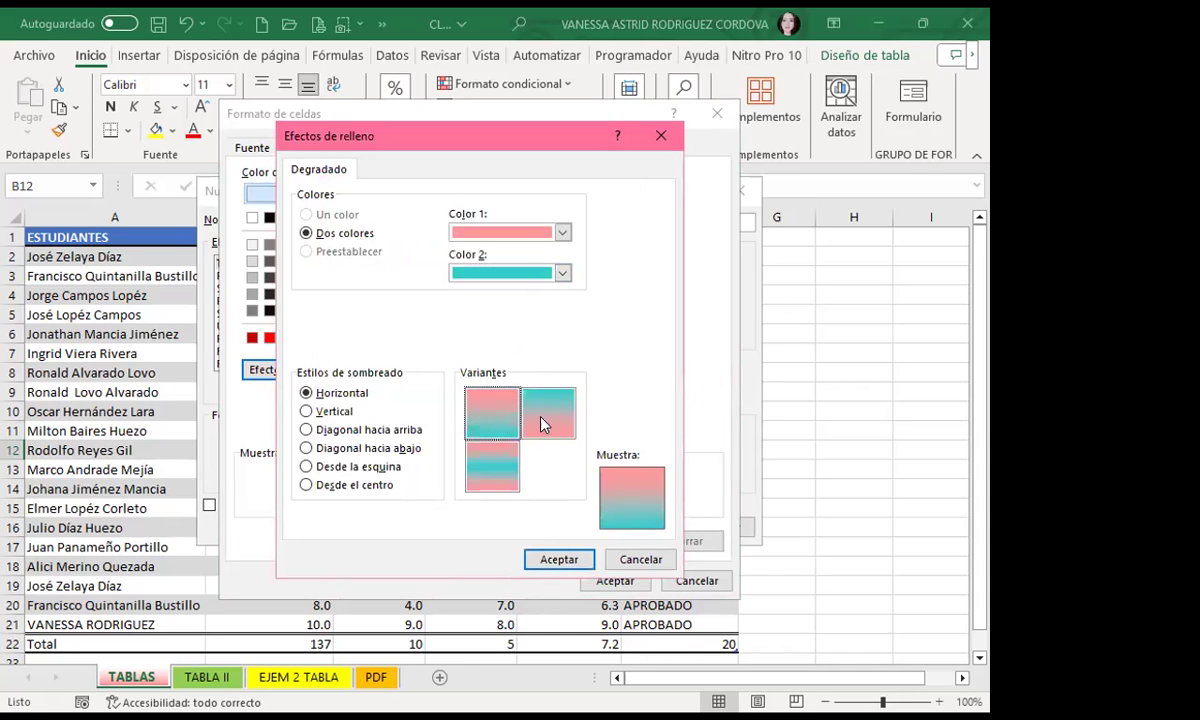
pyautogui.click(506, 392)
pyautogui.click(553, 562)
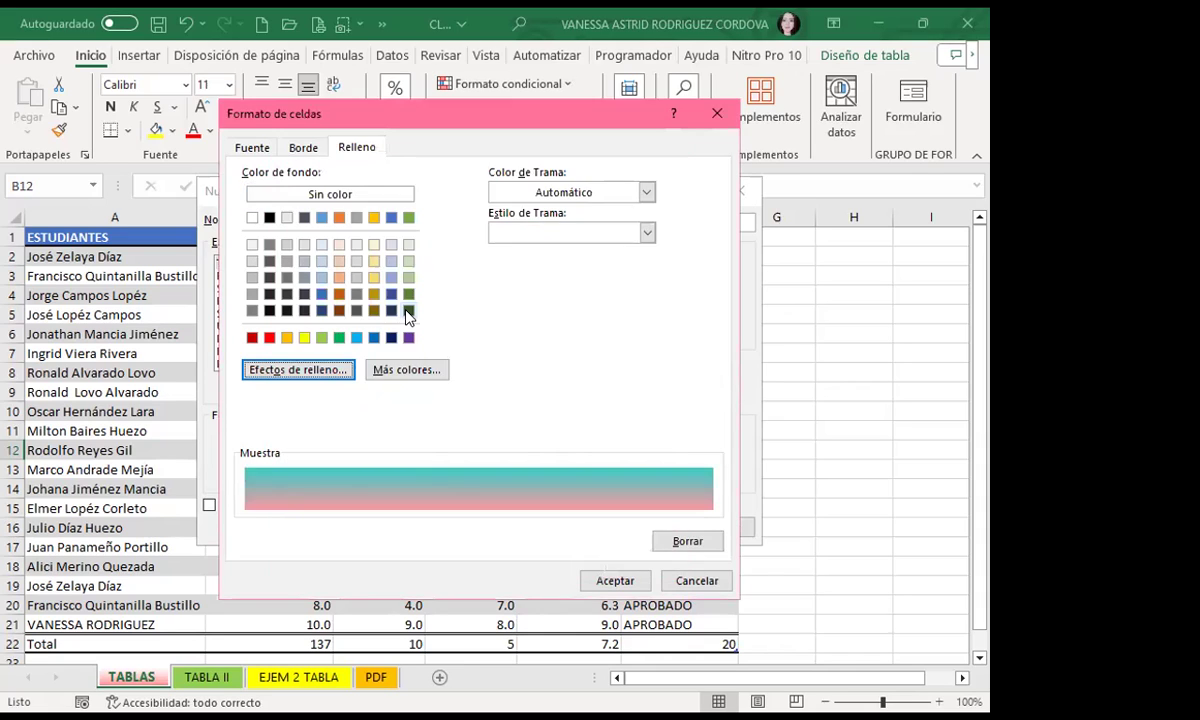
# Step: Make the table text bold and confirm the whole-table formatting
pyautogui.click(252, 147)
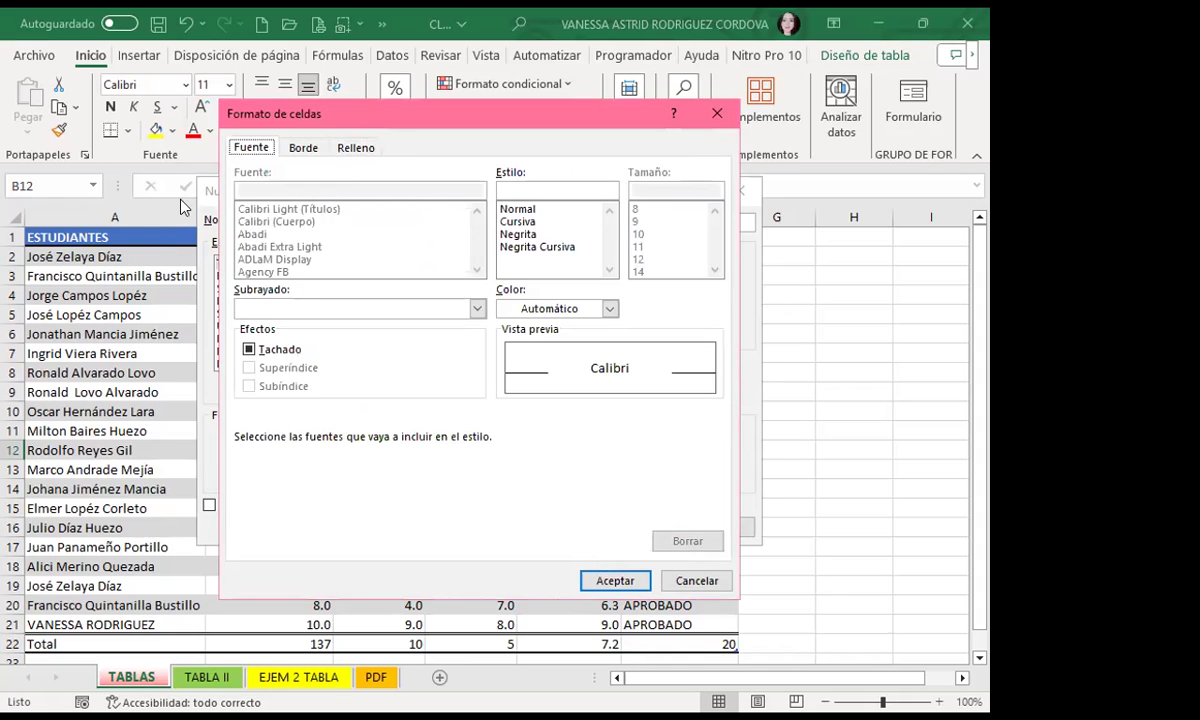
pyautogui.click(578, 234)
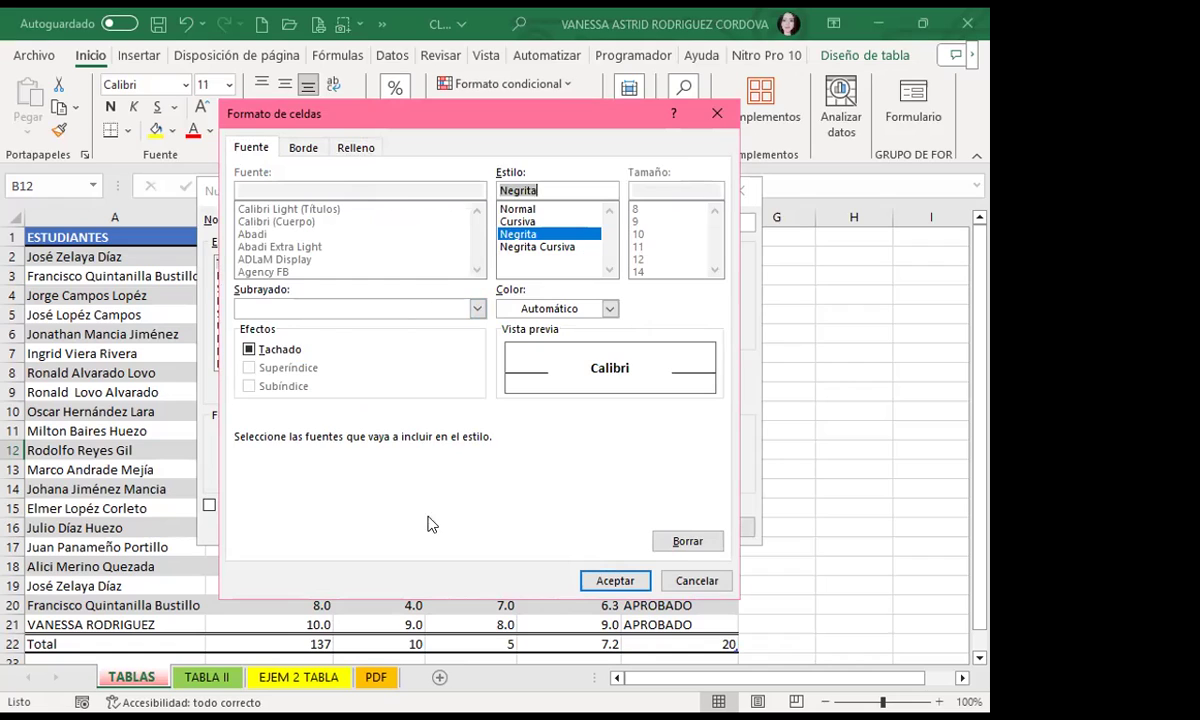
pyautogui.click(616, 581)
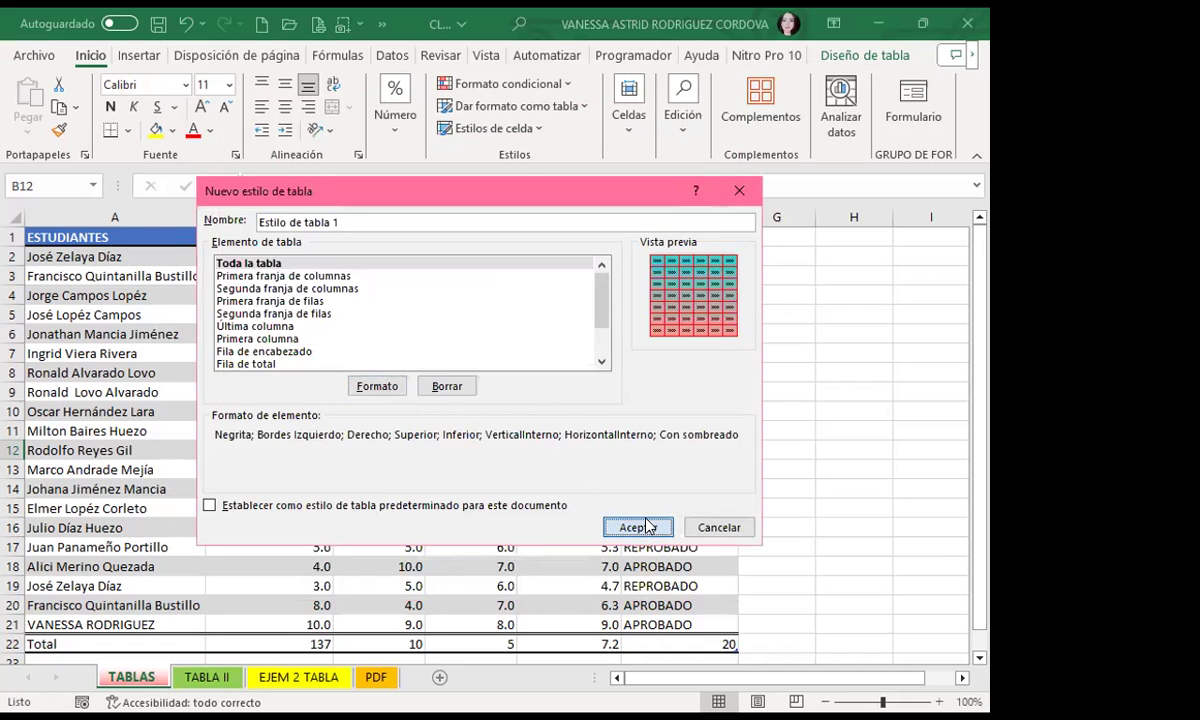
# Step: Save the pink-and-teal style and start a second new style, Estilo de tabla 2
pyautogui.click(640, 527)
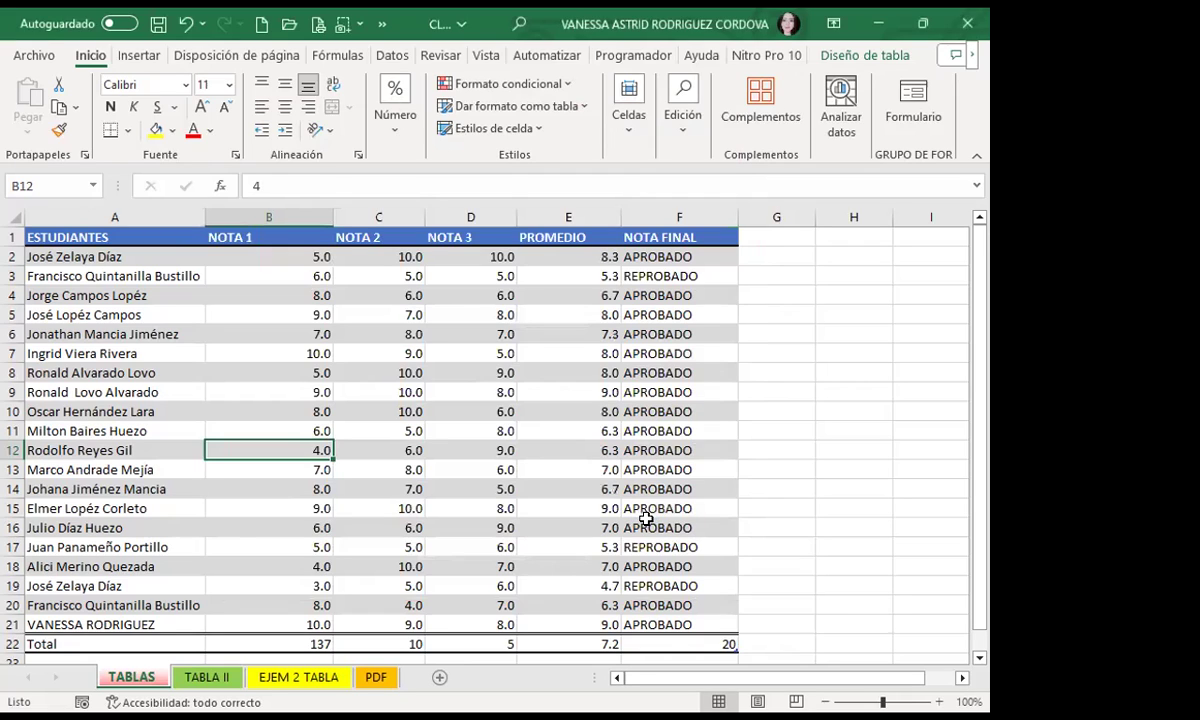
pyautogui.click(267, 406)
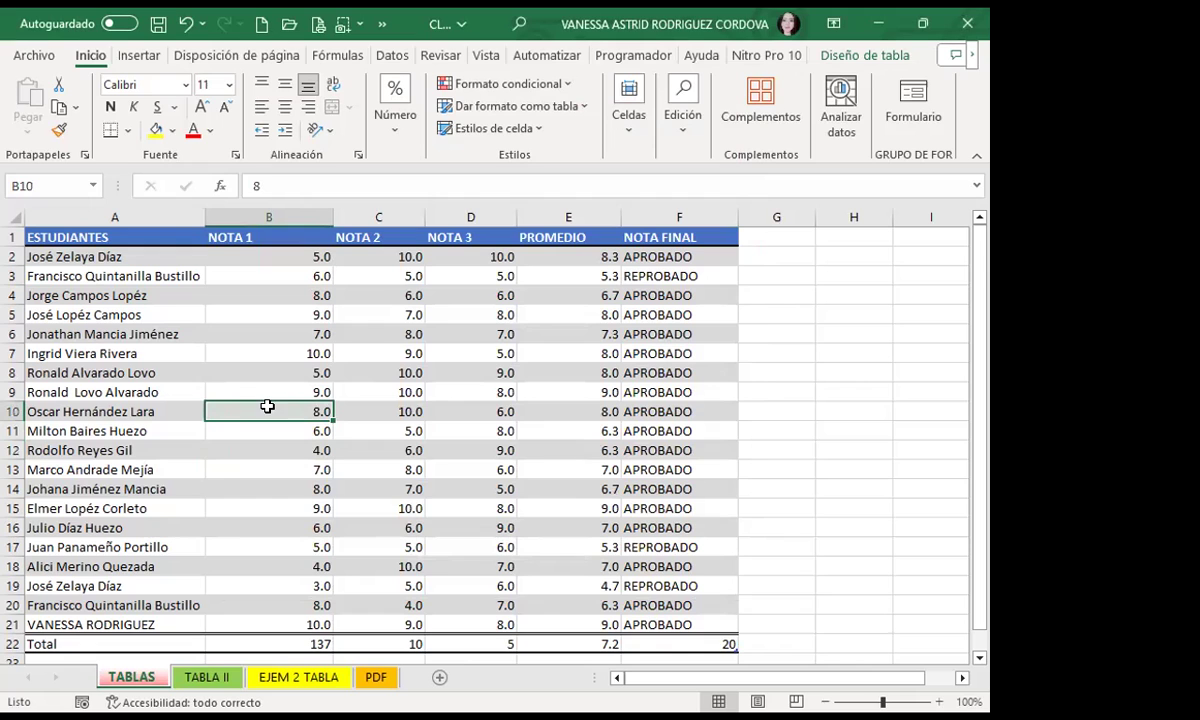
pyautogui.click(480, 105)
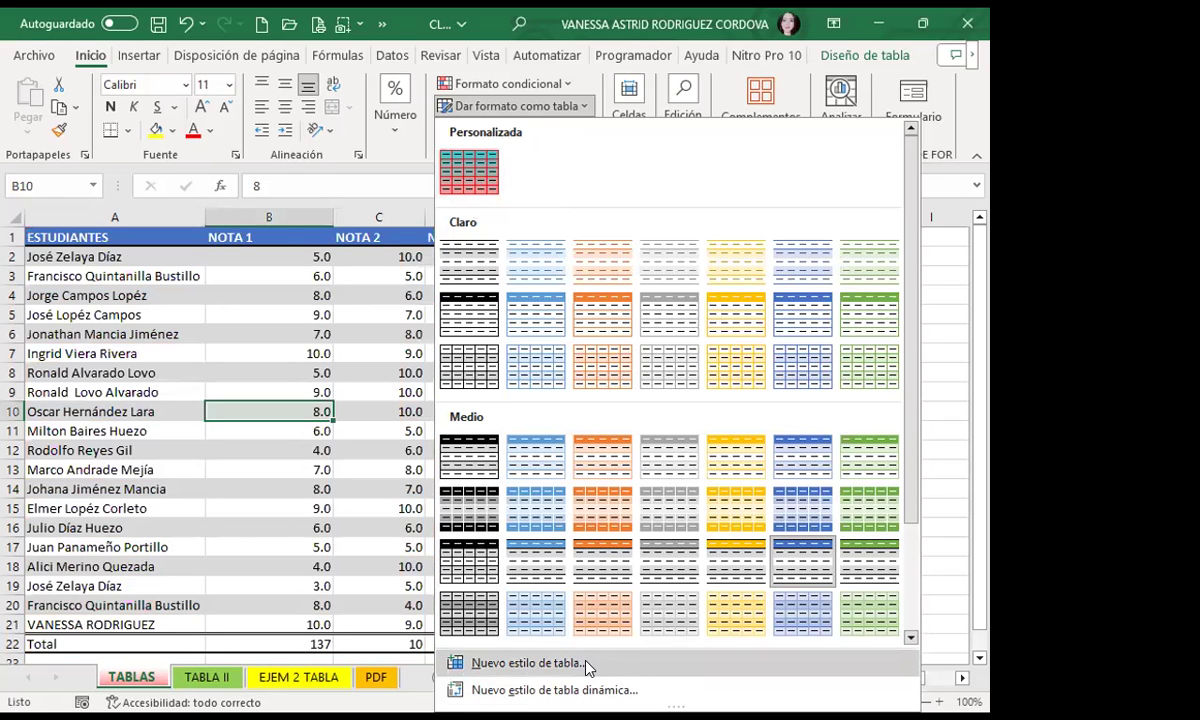
pyautogui.click(588, 668)
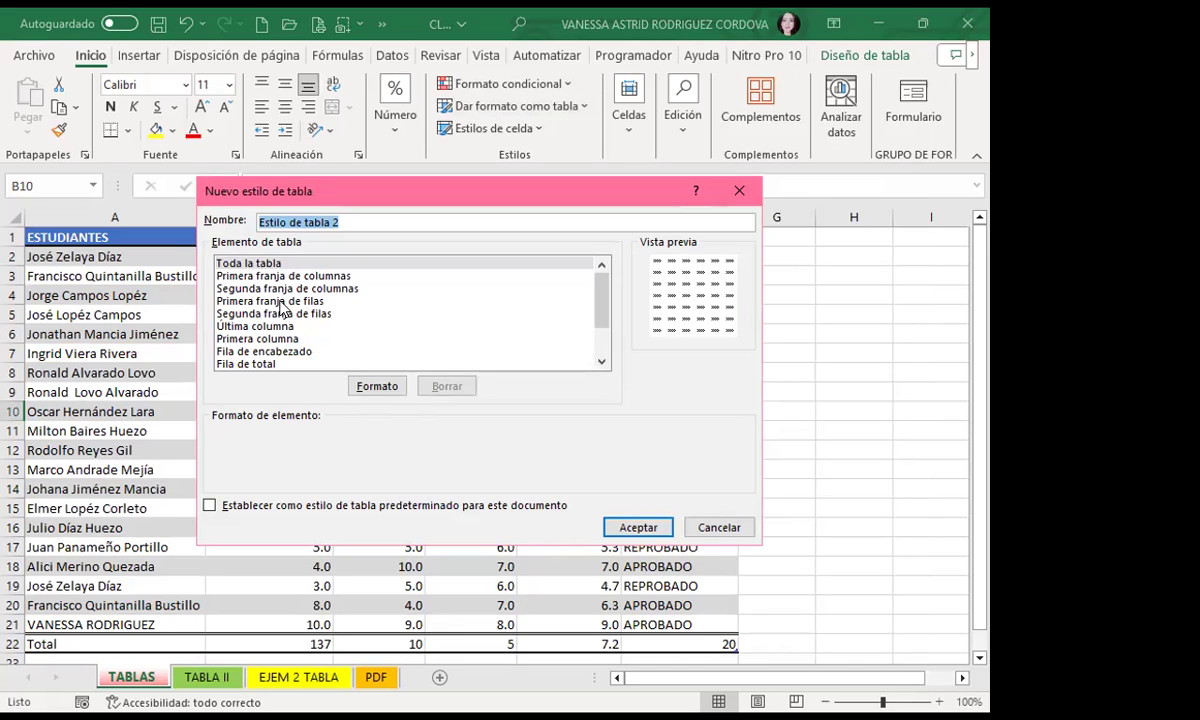
# Step: Give the first column stripe a pink-to-green gradient fill
pyautogui.click(280, 274)
pyautogui.click(376, 386)
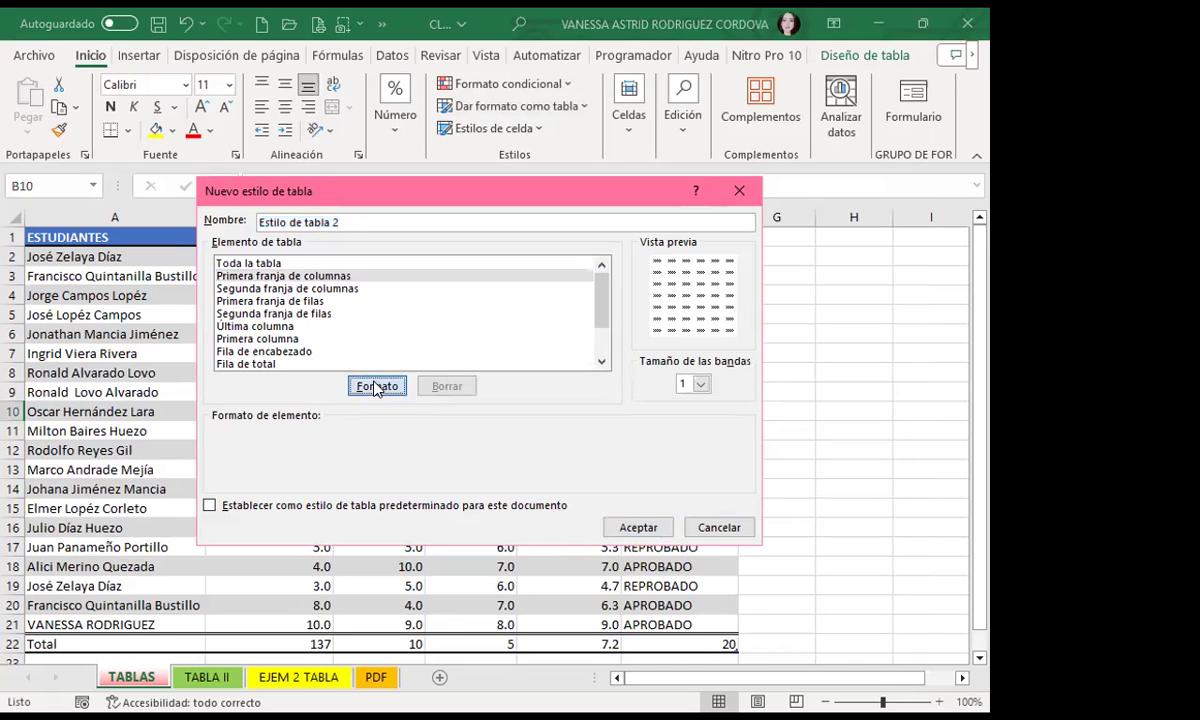
pyautogui.click(340, 146)
pyautogui.click(297, 372)
pyautogui.click(540, 232)
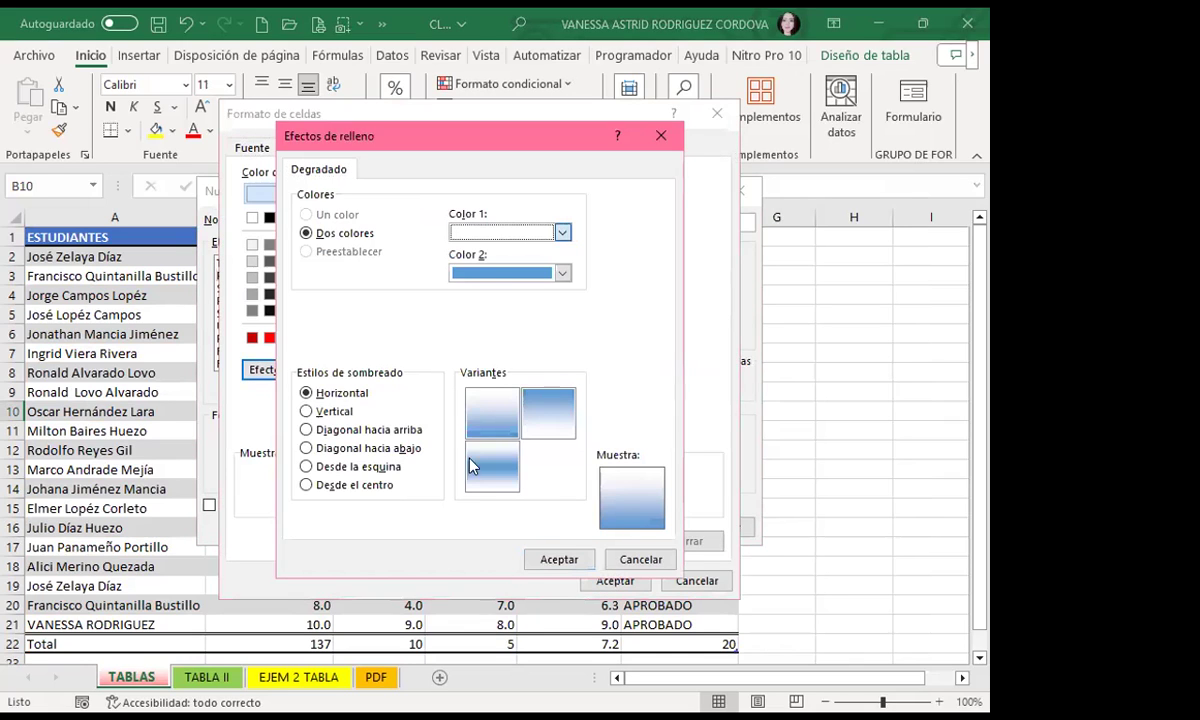
pyautogui.click(476, 468)
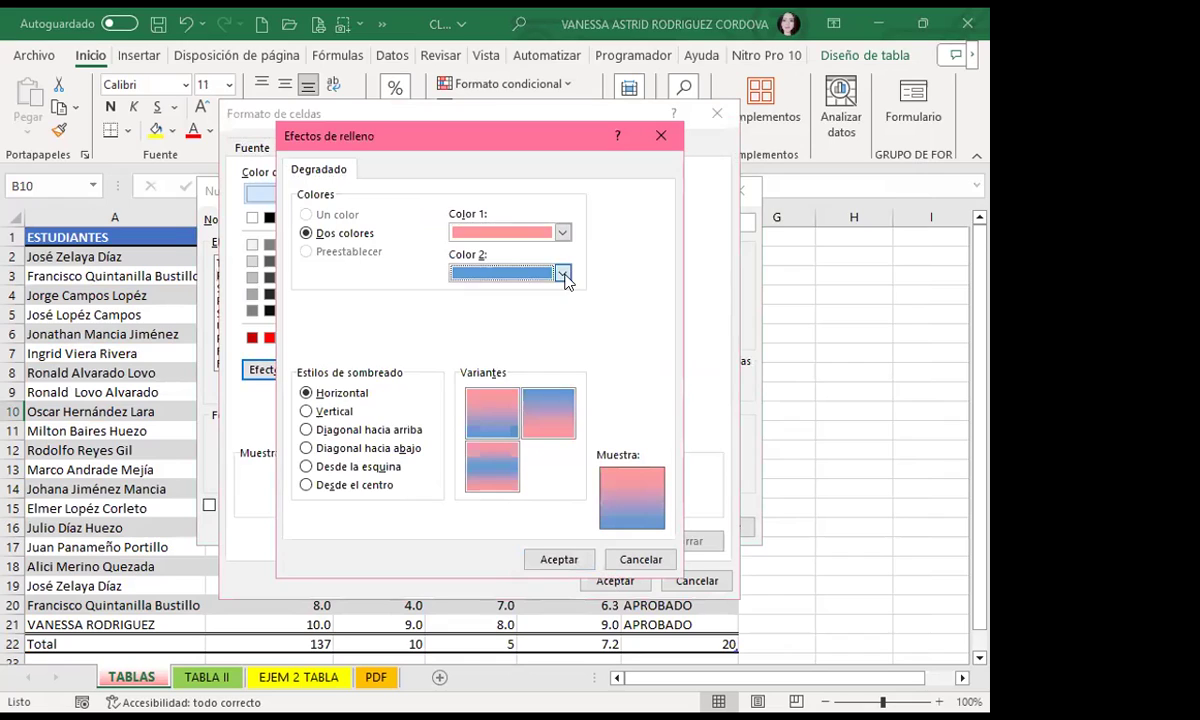
pyautogui.click(561, 272)
pyautogui.click(506, 540)
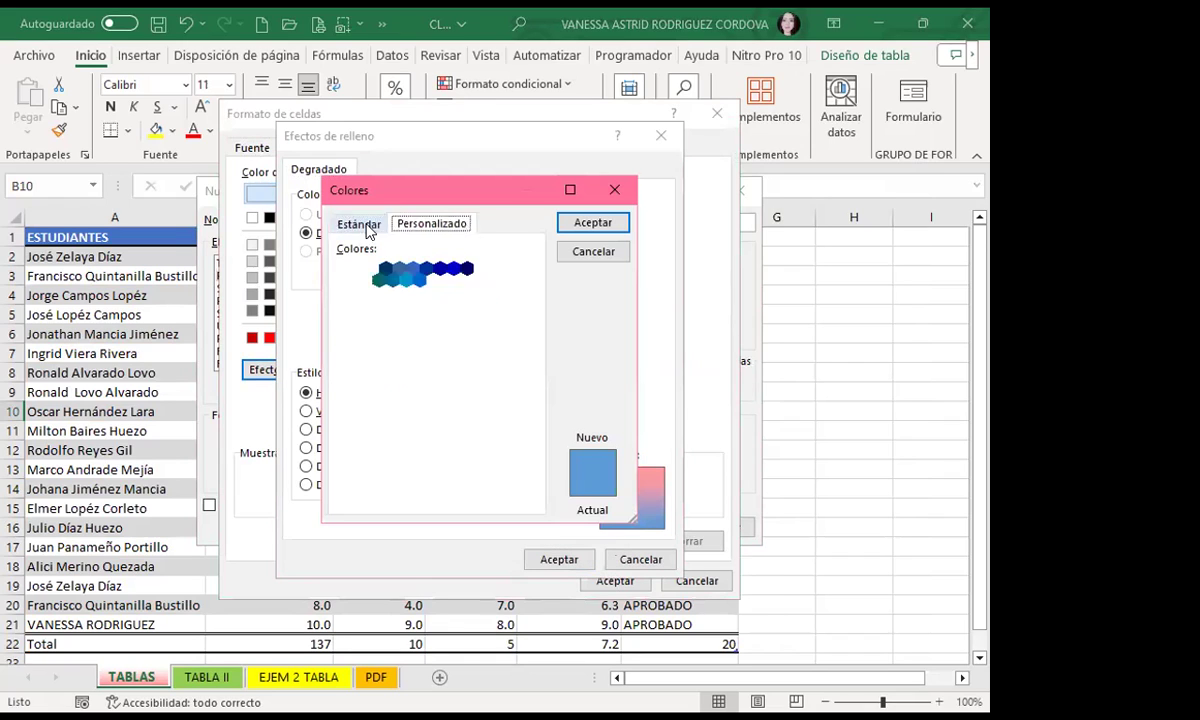
pyautogui.click(372, 316)
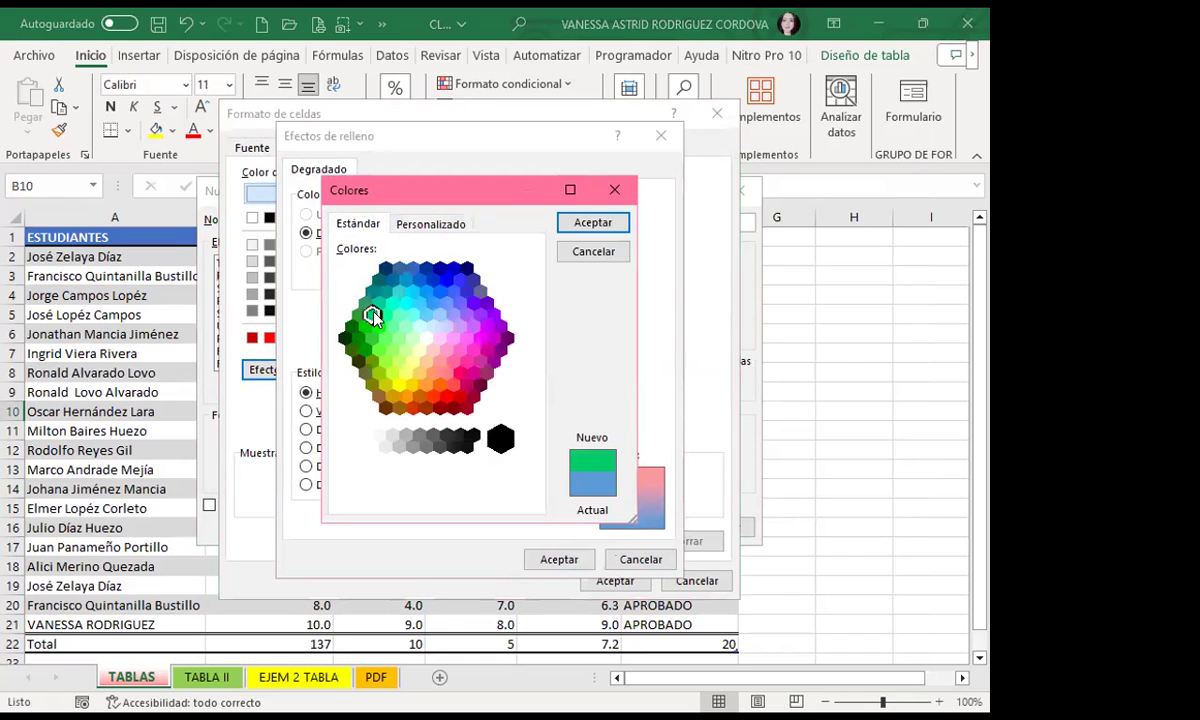
pyautogui.click(593, 223)
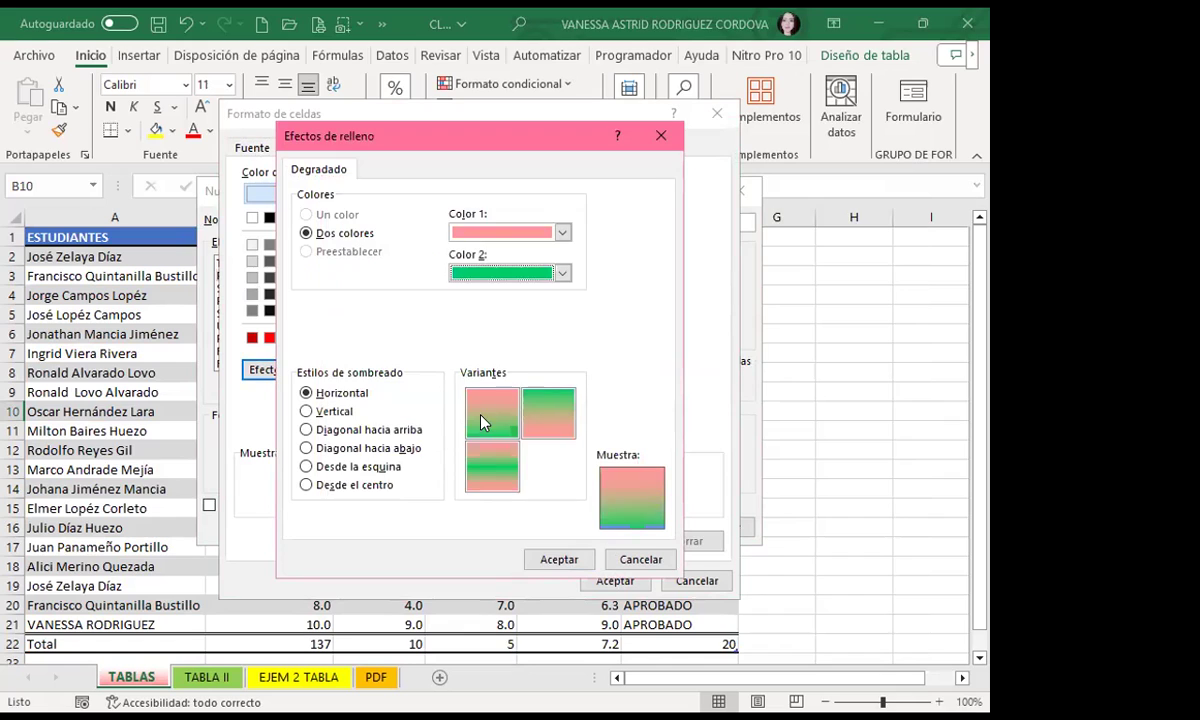
pyautogui.click(551, 556)
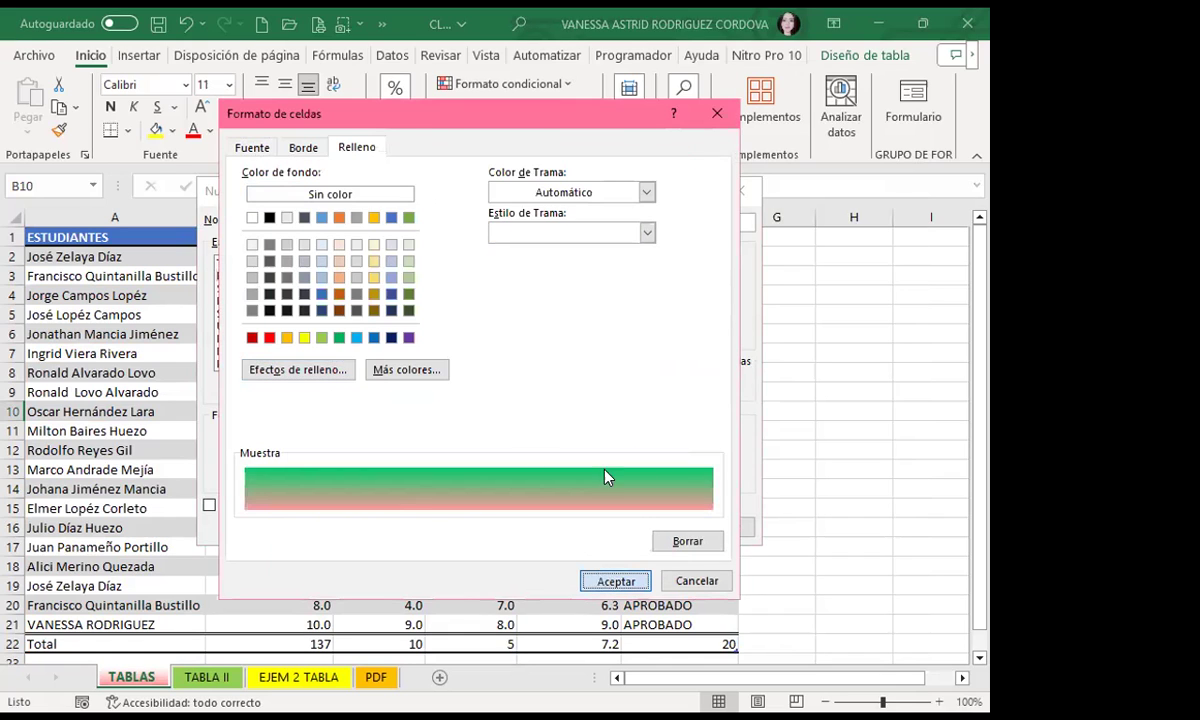
pyautogui.press('Return')
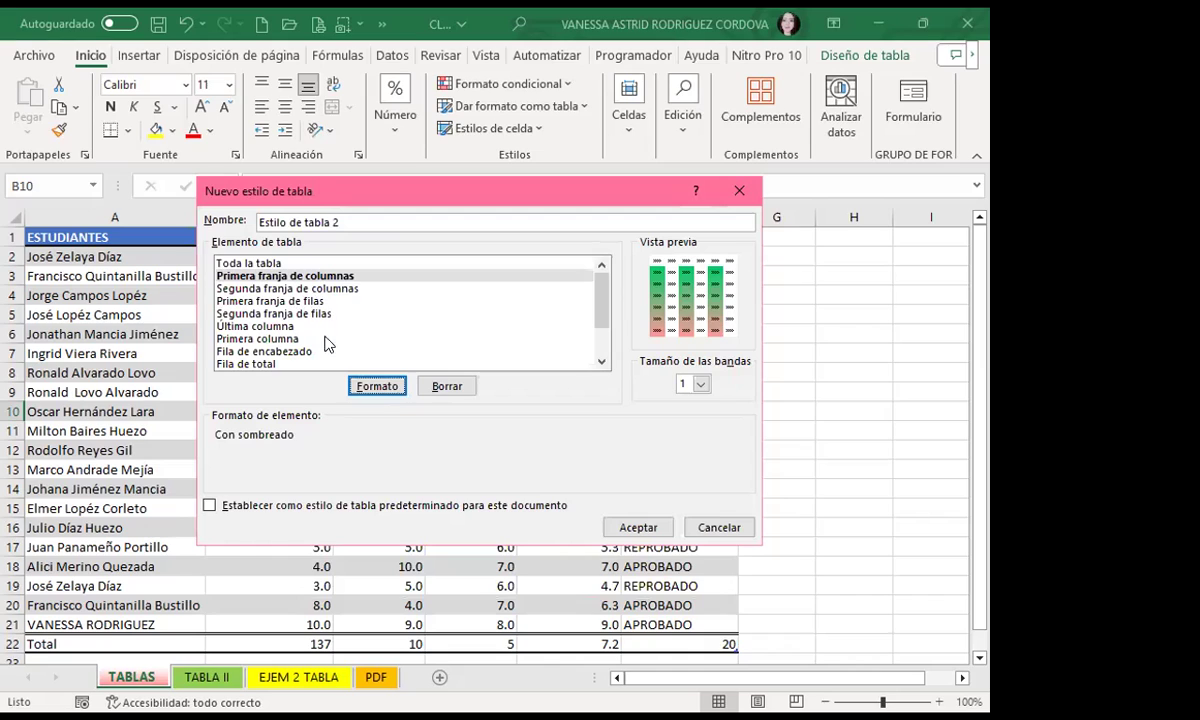
# Step: Try stripe band size 2, set it back to 1, and save Estilo de tabla 2
pyautogui.click(701, 386)
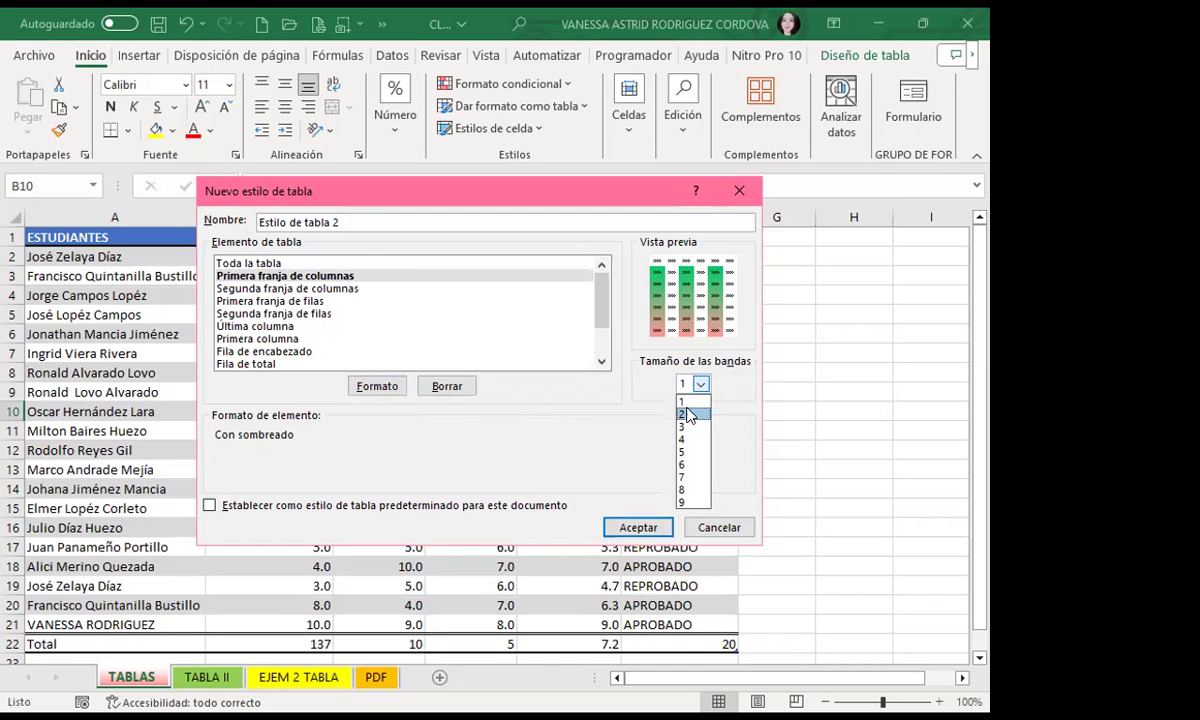
pyautogui.click(693, 405)
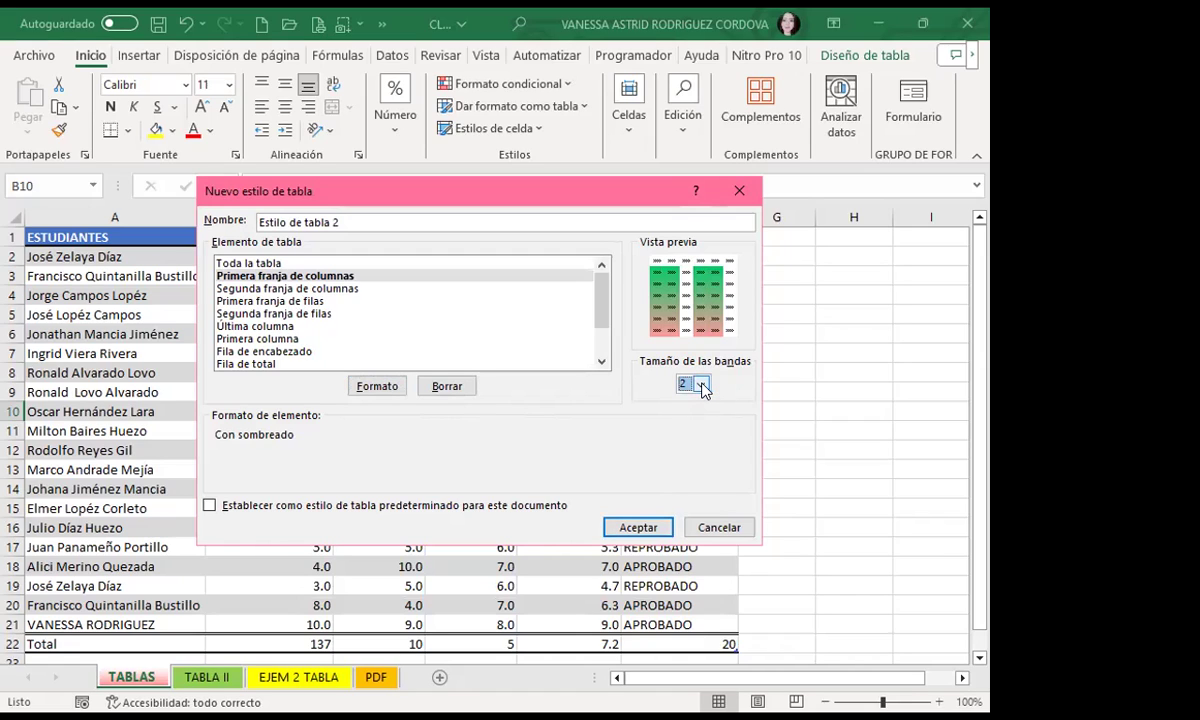
pyautogui.click(701, 386)
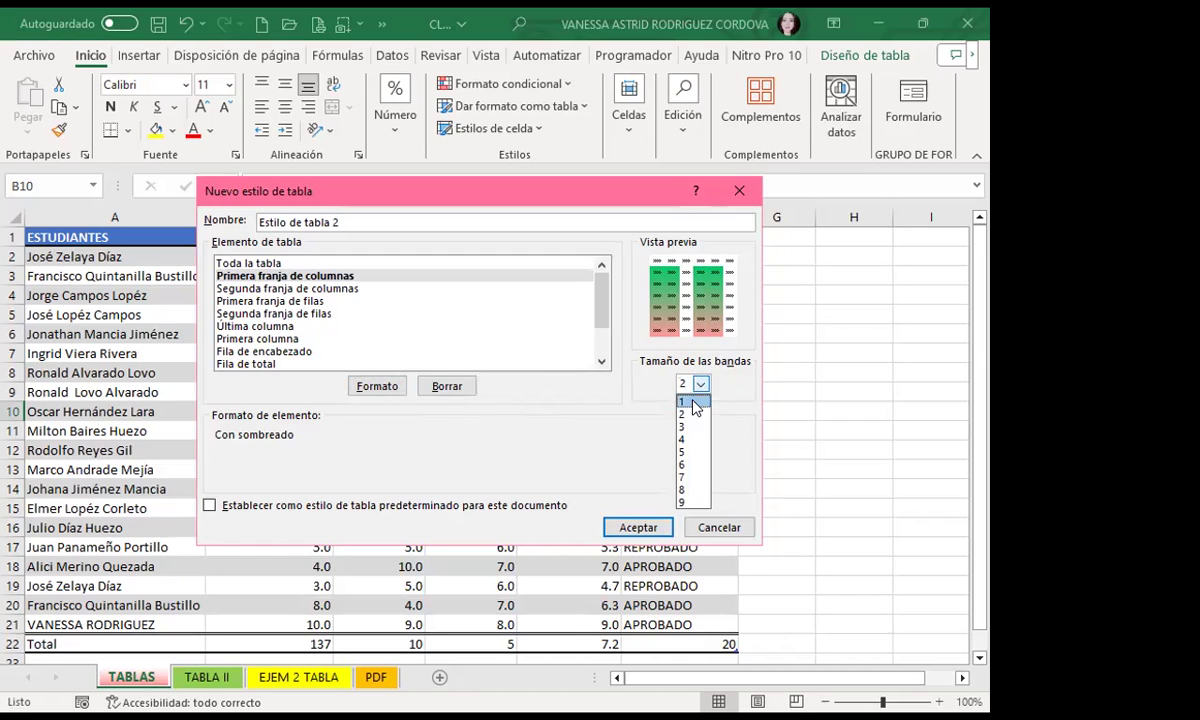
pyautogui.click(695, 397)
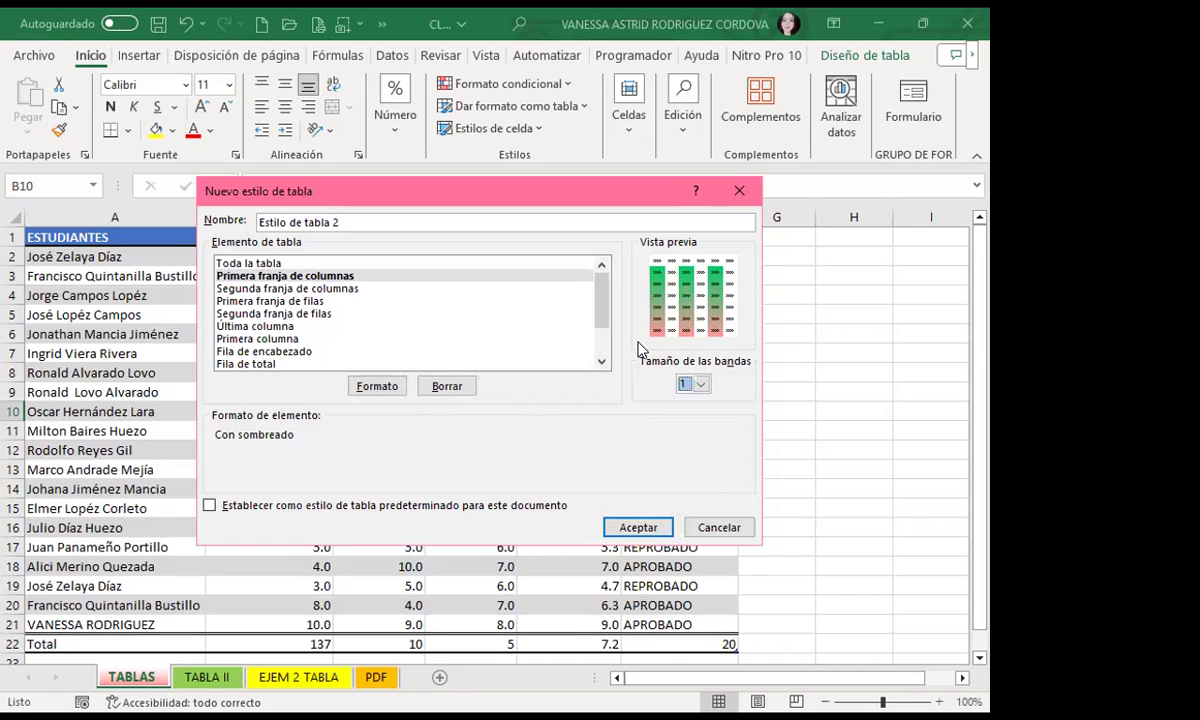
pyautogui.click(630, 527)
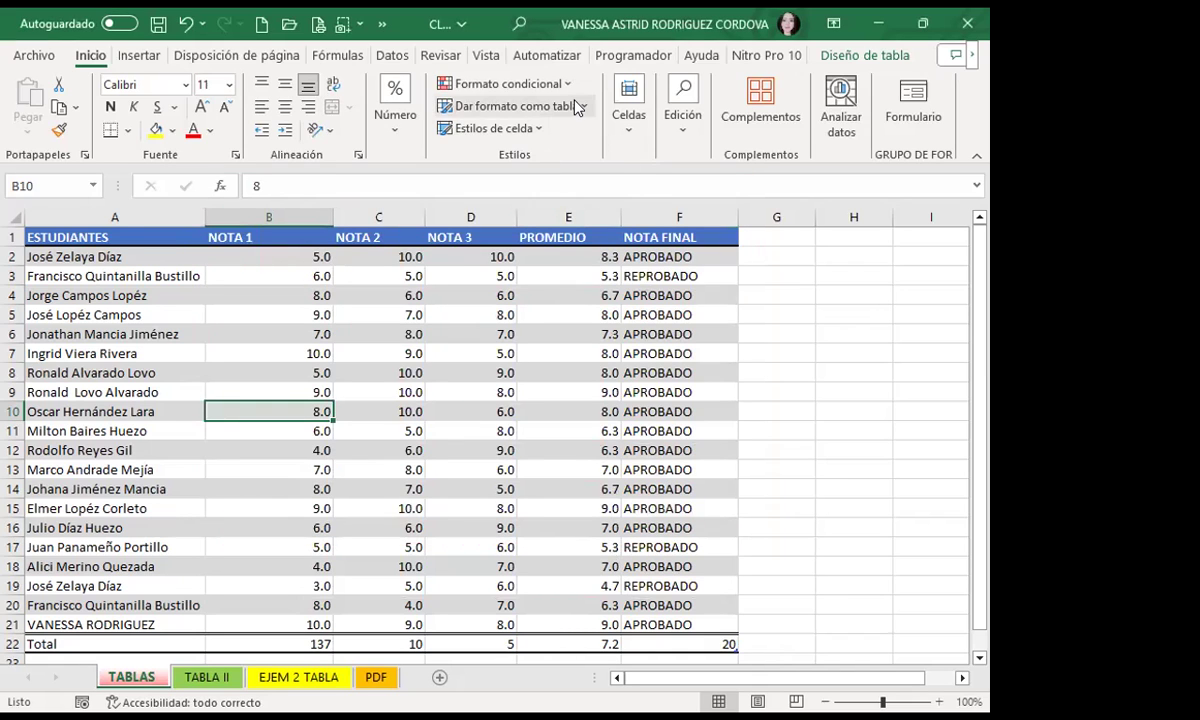
# Step: Undo the last change, cancel a new PivotTable style, and reopen the table style gallery with the custom styles
pyautogui.click(515, 105)
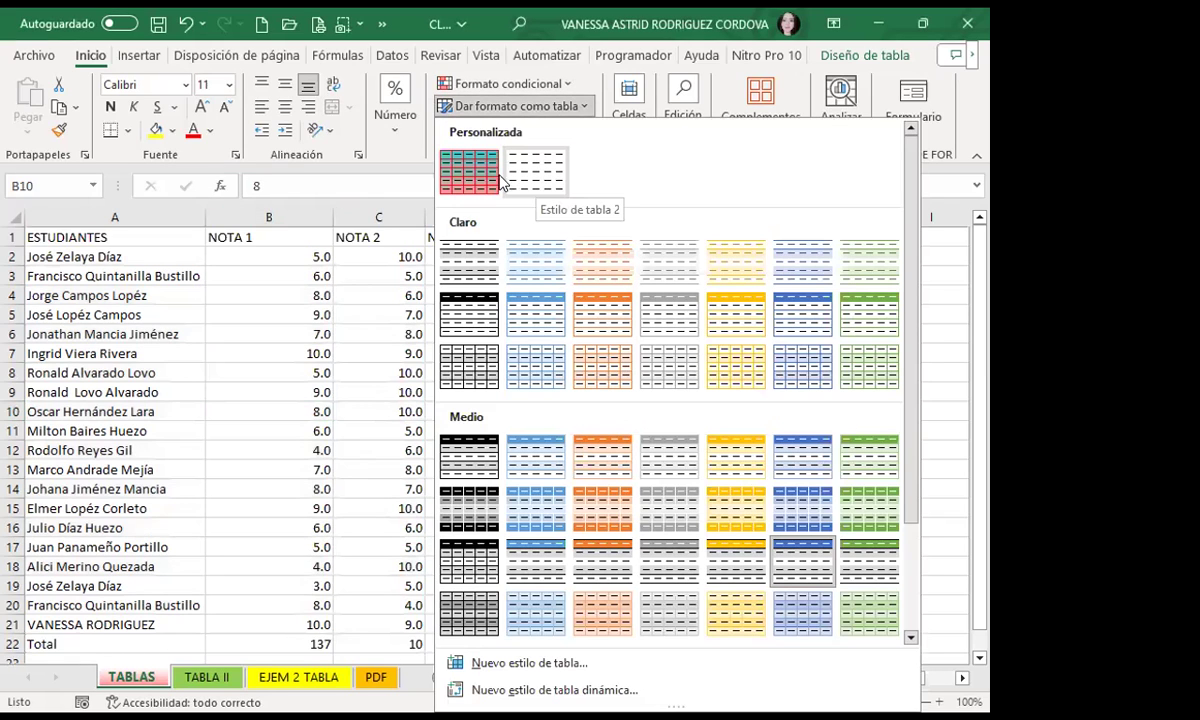
pyautogui.click(393, 283)
pyautogui.hotkey('ctrl', 'z')
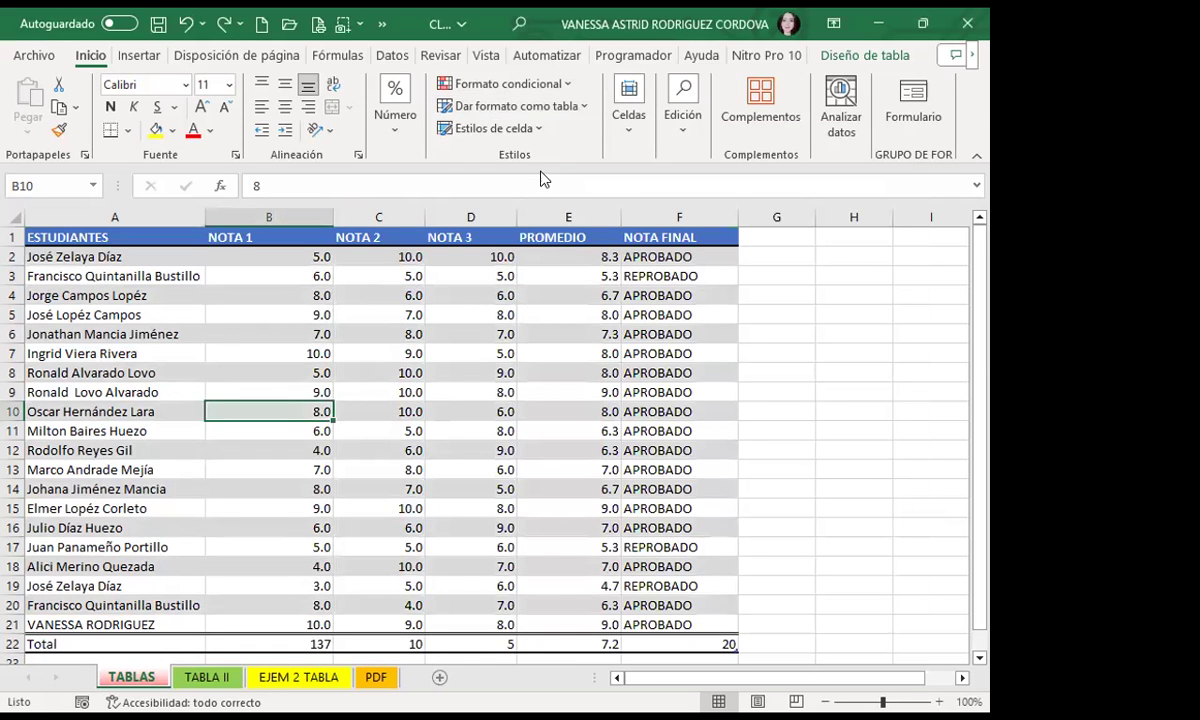
pyautogui.click(543, 116)
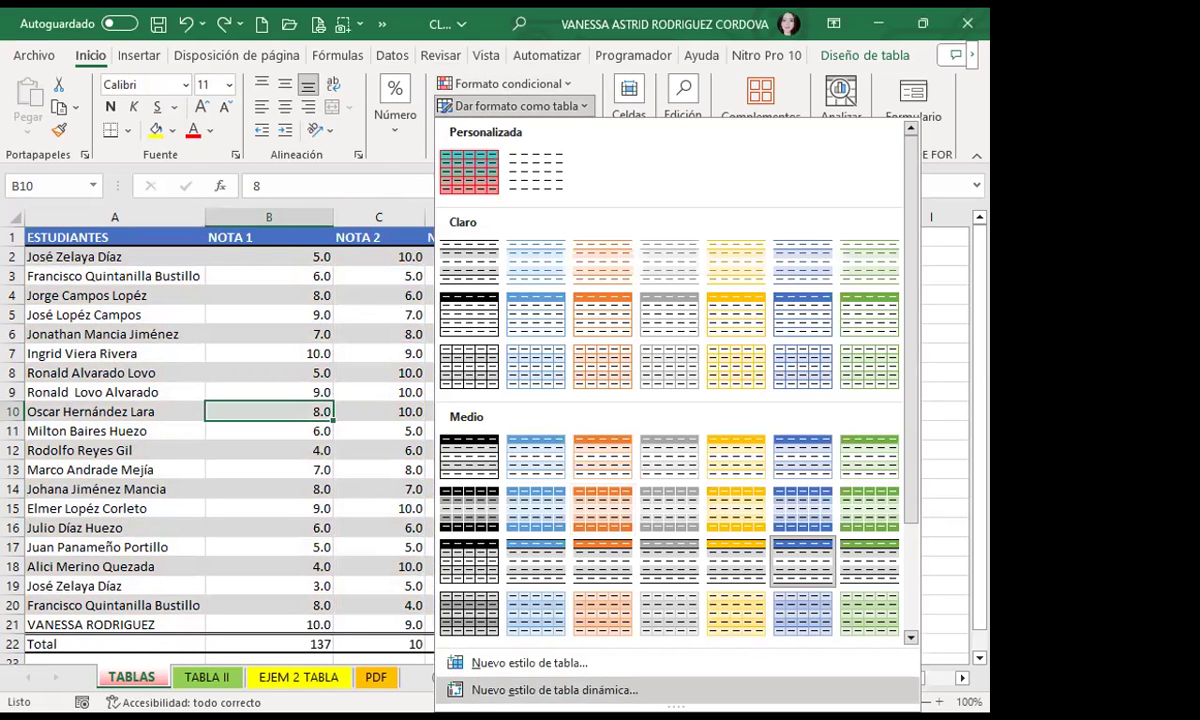
pyautogui.click(555, 690)
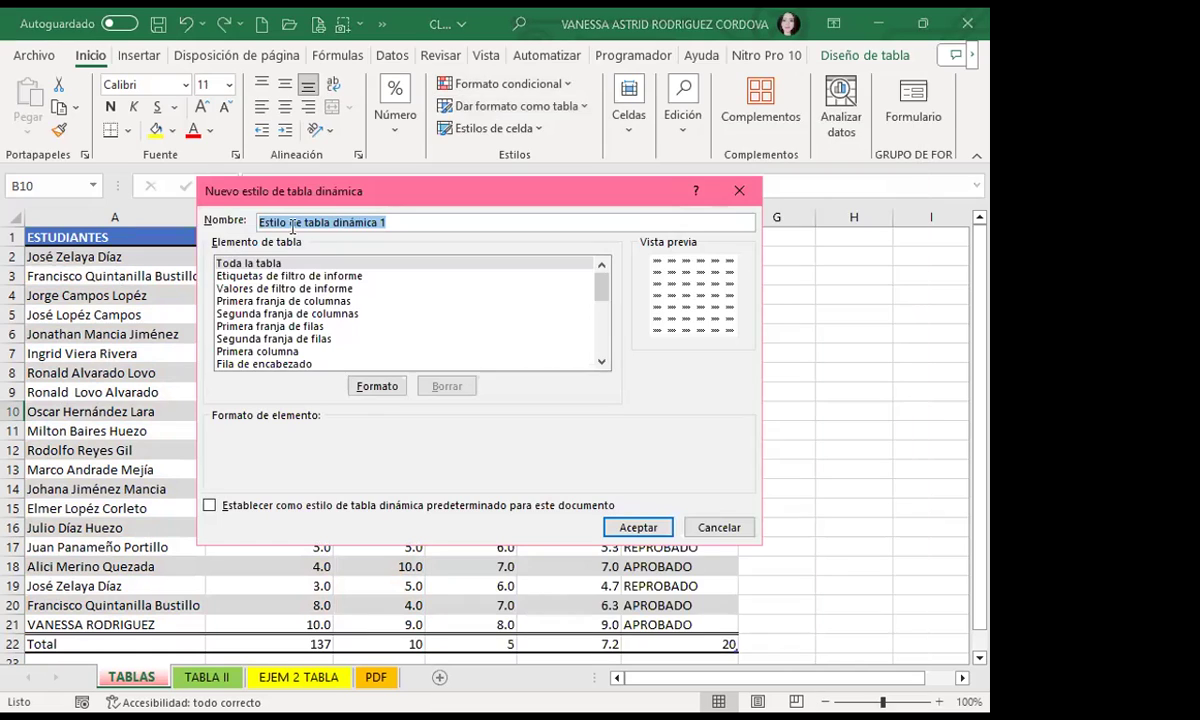
pyautogui.click(735, 190)
pyautogui.click(515, 106)
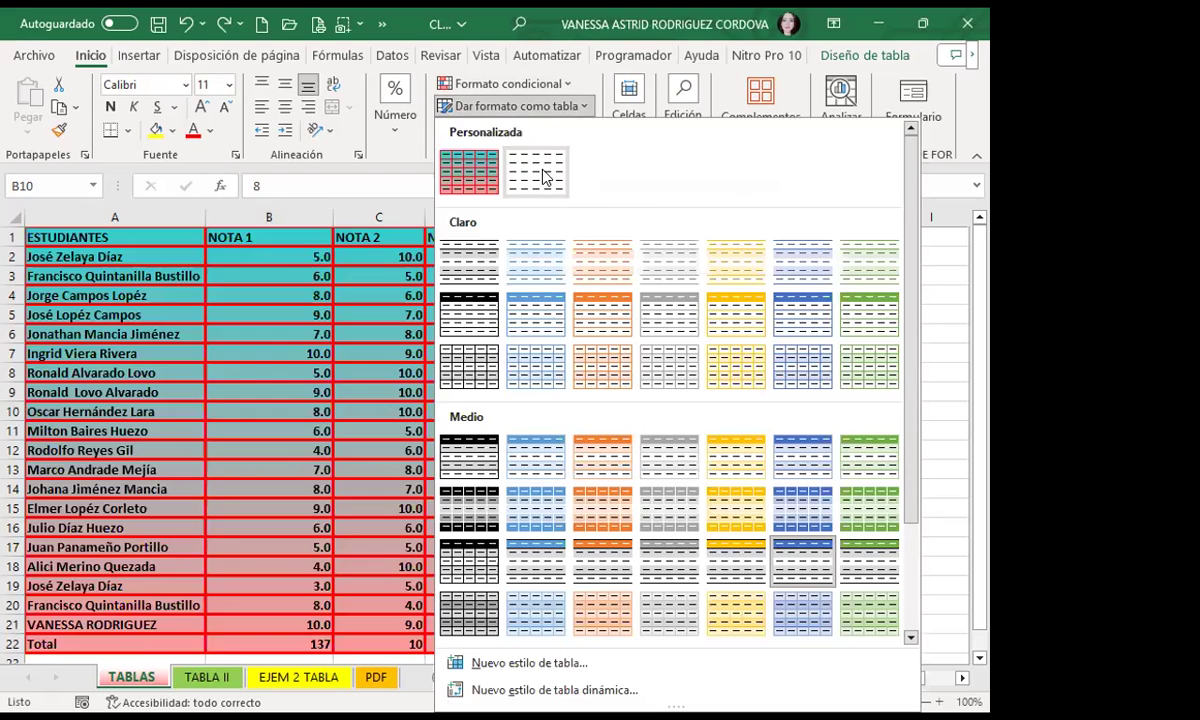
# Step: Start a new table style and give its first column stripe a green-to-blue gradient
pyautogui.click(456, 662)
pyautogui.click(262, 277)
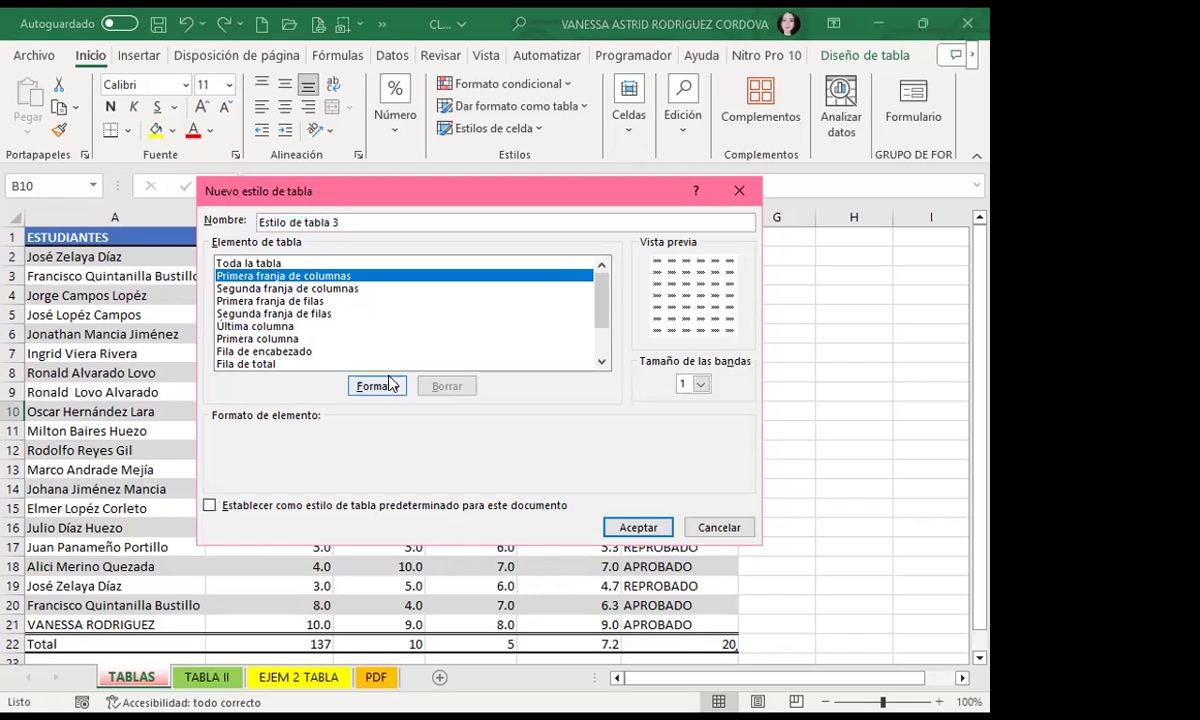
pyautogui.click(378, 388)
pyautogui.click(300, 372)
pyautogui.click(562, 232)
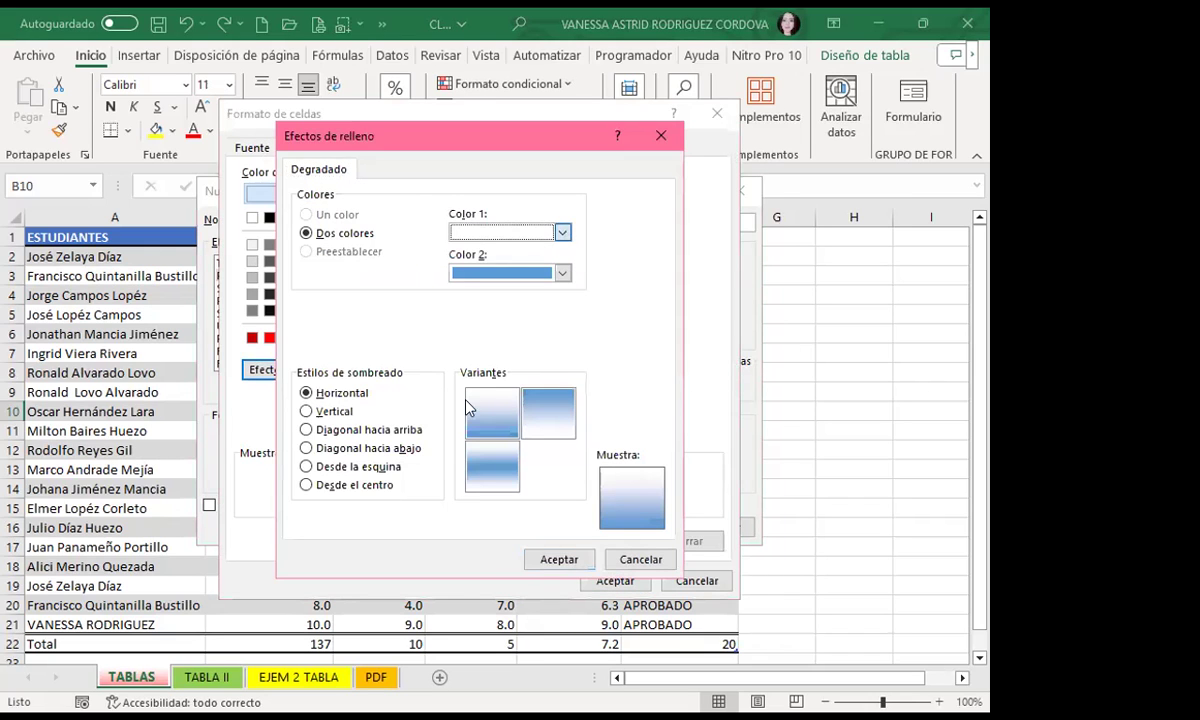
pyautogui.click(458, 467)
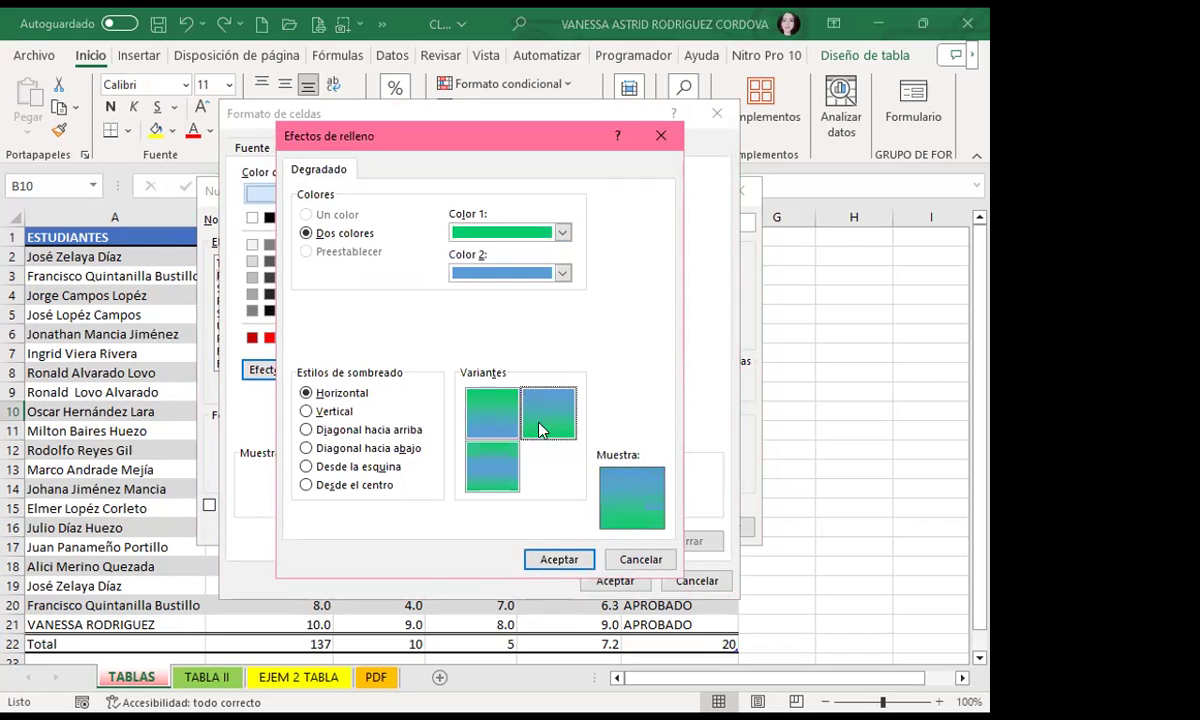
pyautogui.click(562, 561)
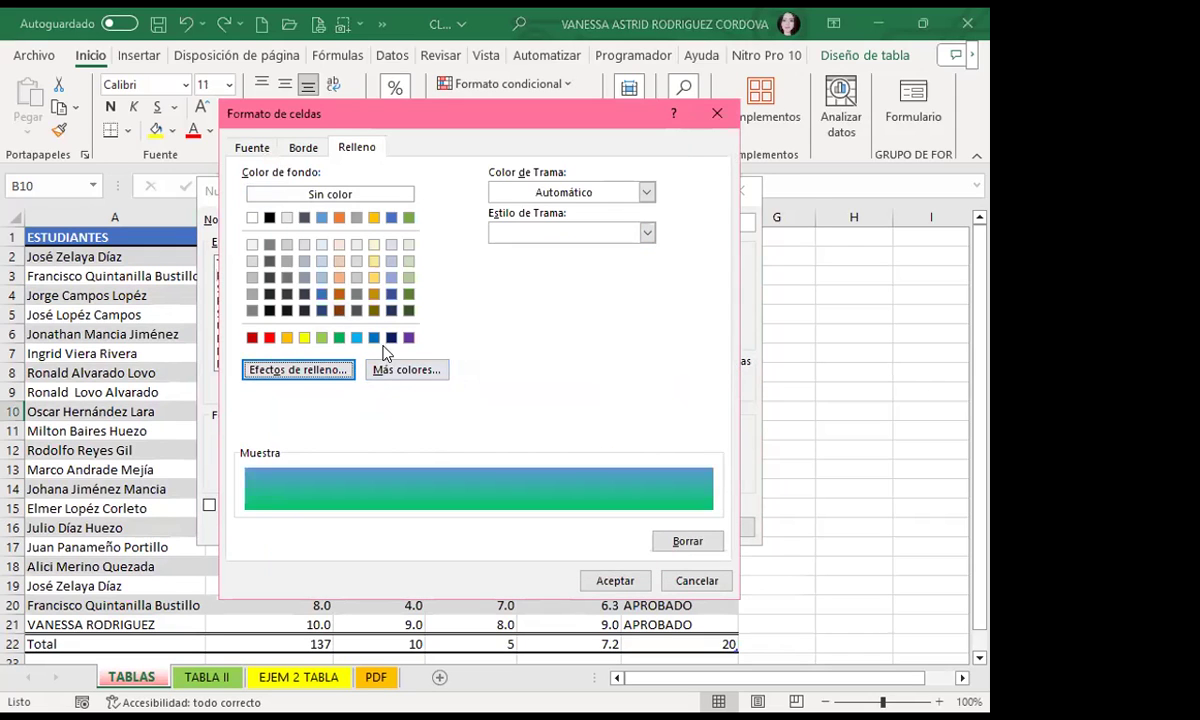
# Step: Add thick outline and inside borders to the stripe and save Estilo de tabla 3
pyautogui.click(288, 148)
pyautogui.click(337, 287)
pyautogui.click(505, 203)
pyautogui.click(562, 203)
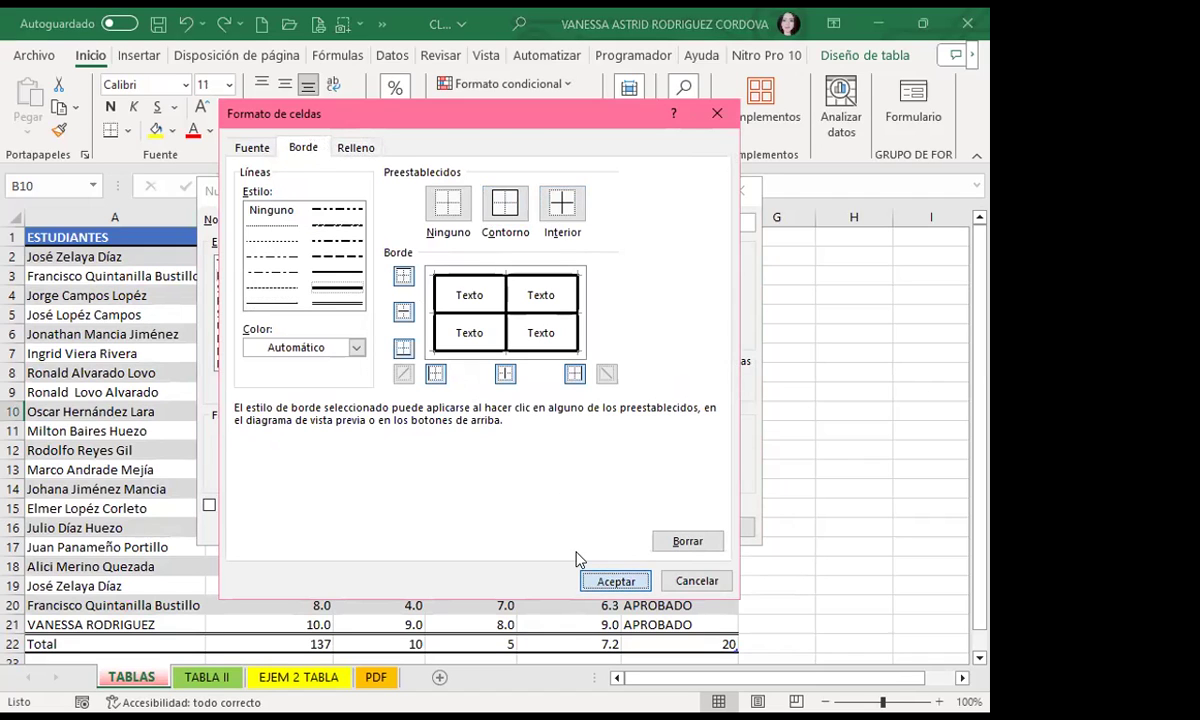
pyautogui.click(598, 579)
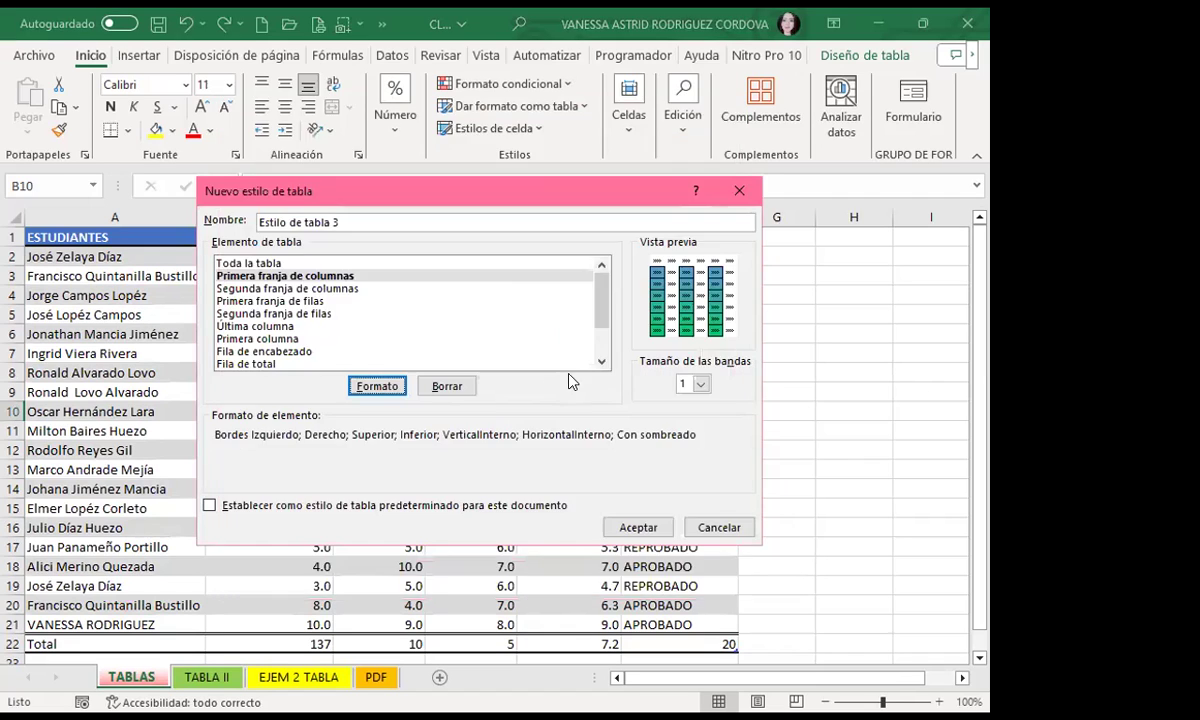
pyautogui.click(247, 262)
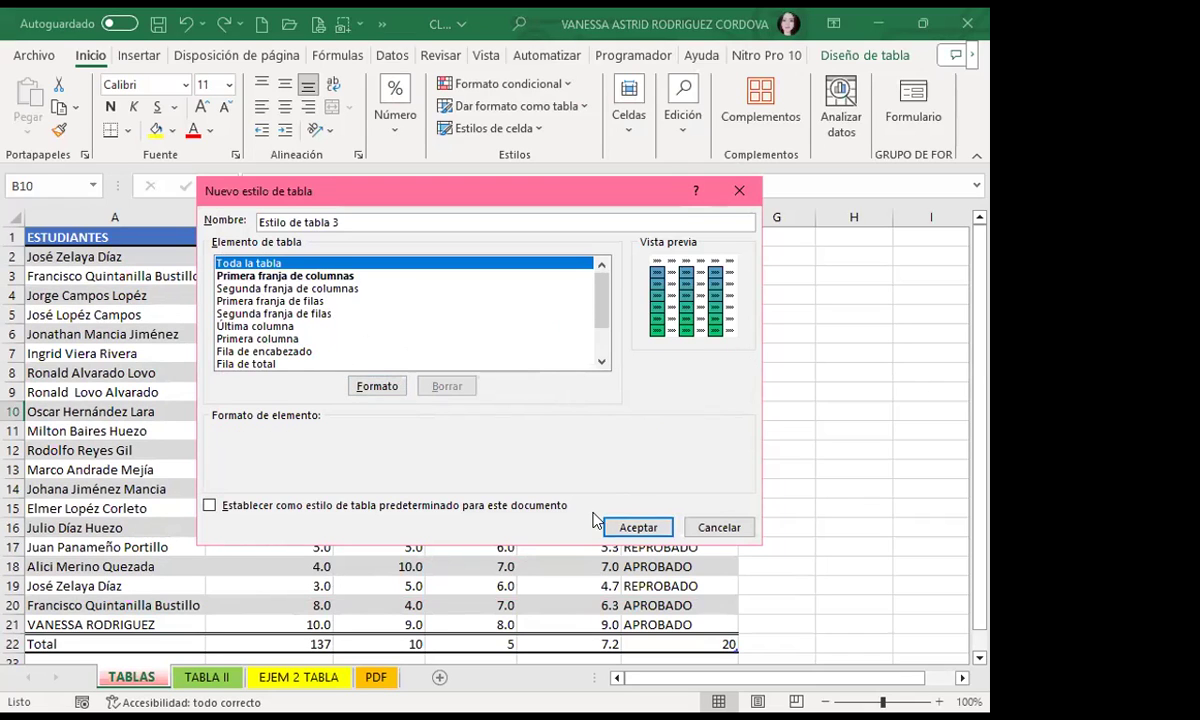
pyautogui.click(643, 528)
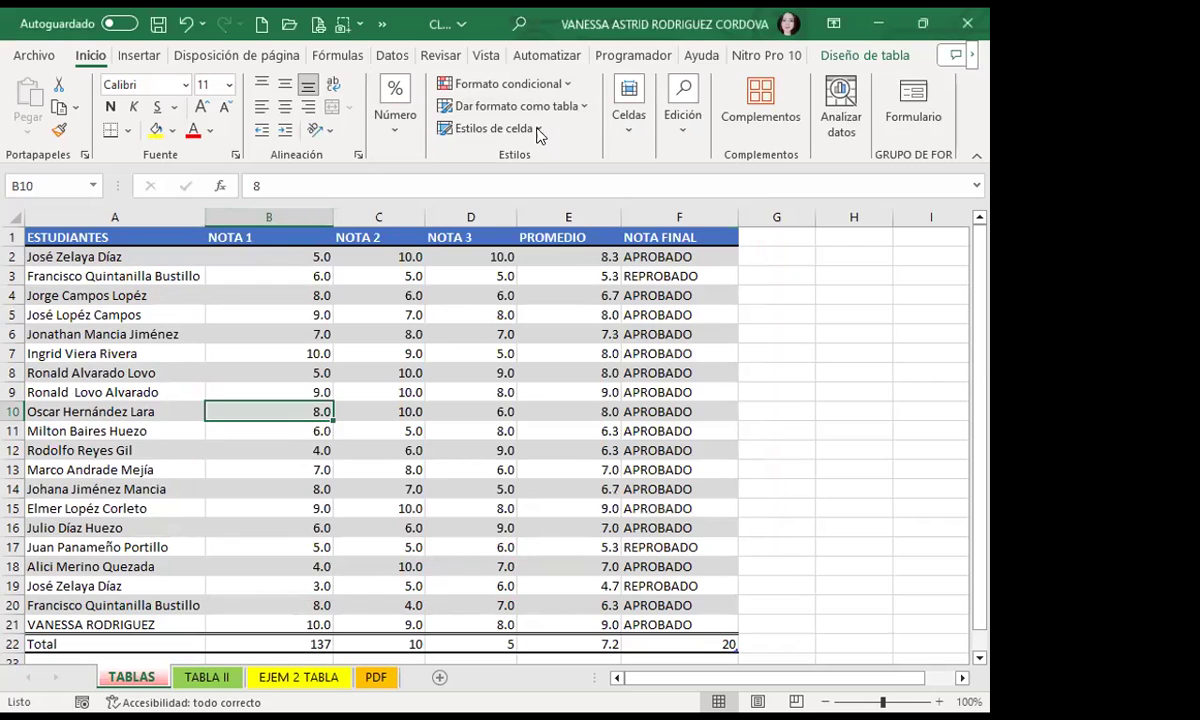
# Step: Modify the custom table style to make it the workbook's default table style
pyautogui.click(536, 114)
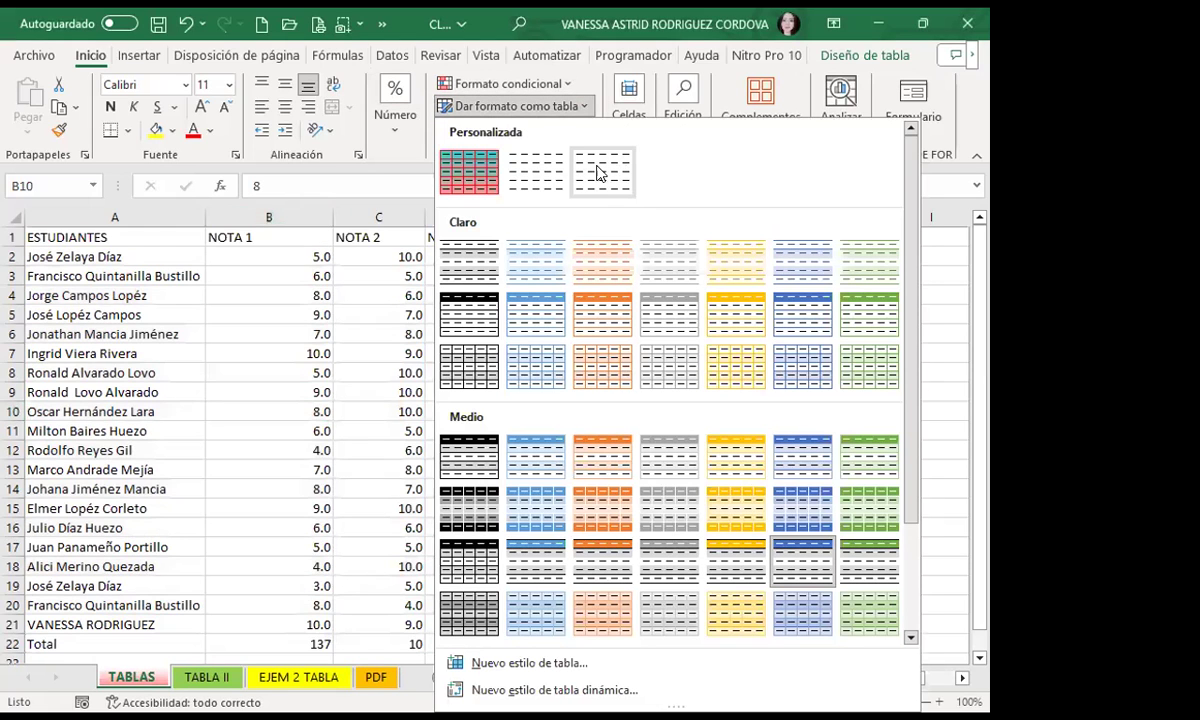
pyautogui.rightClick(541, 173)
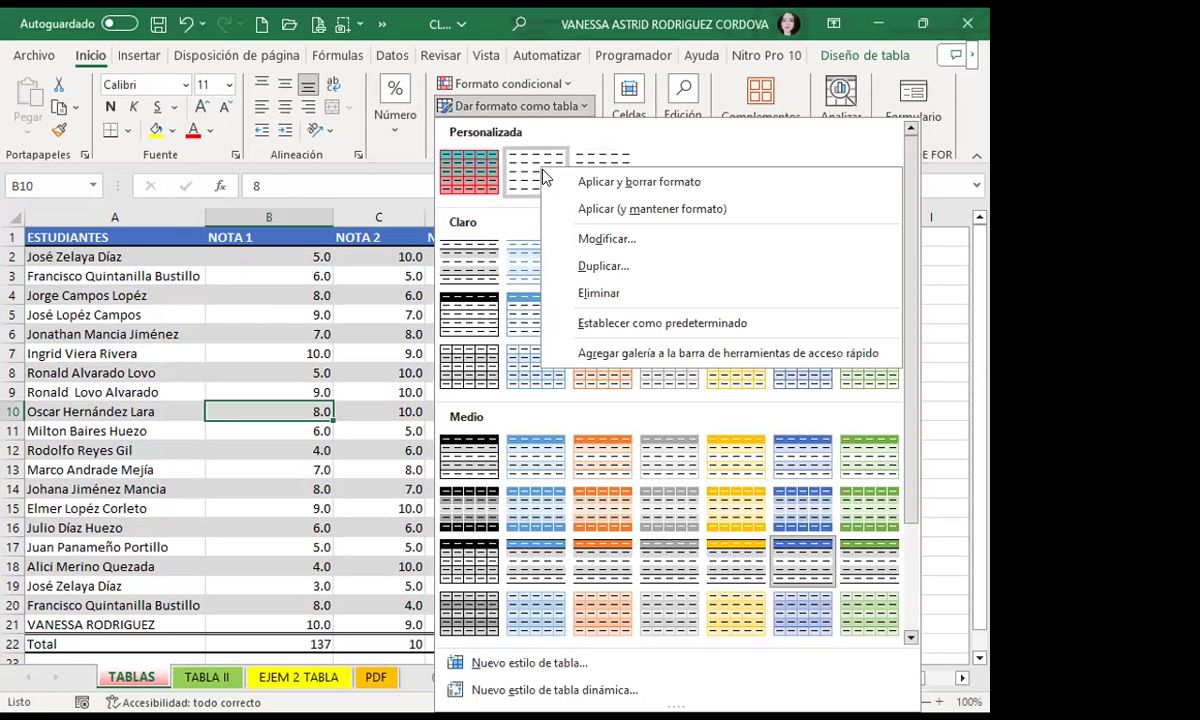
pyautogui.click(612, 241)
pyautogui.click(250, 263)
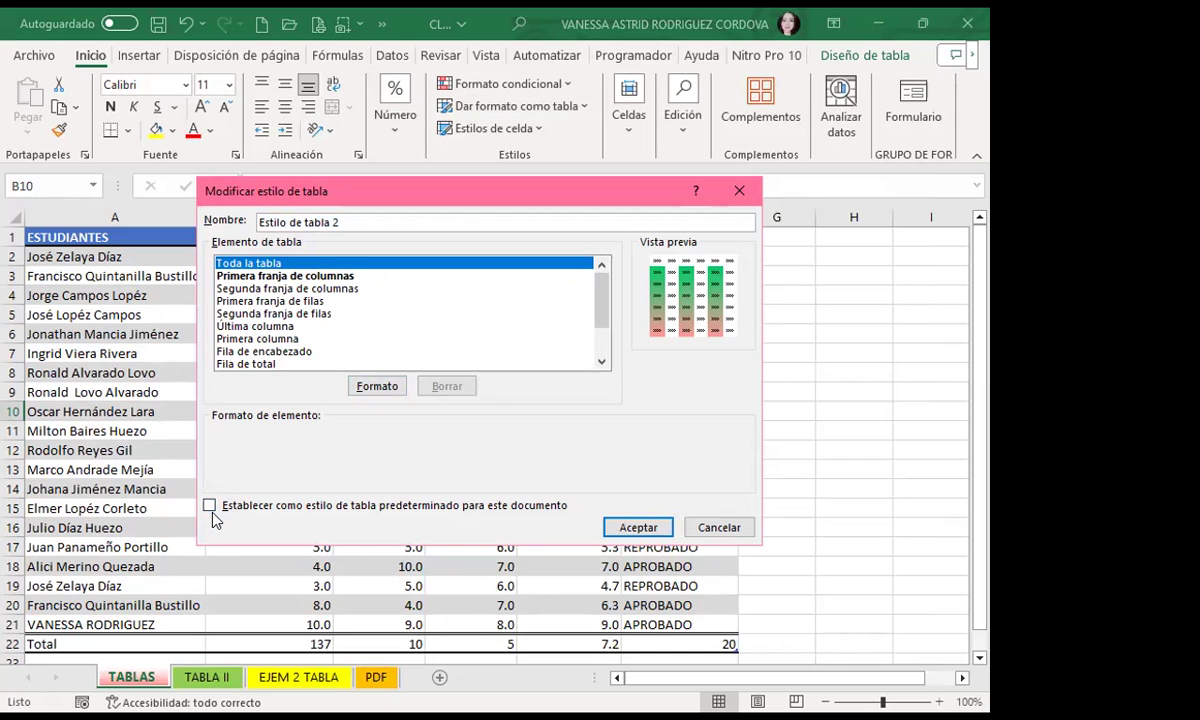
pyautogui.click(212, 507)
pyautogui.click(624, 528)
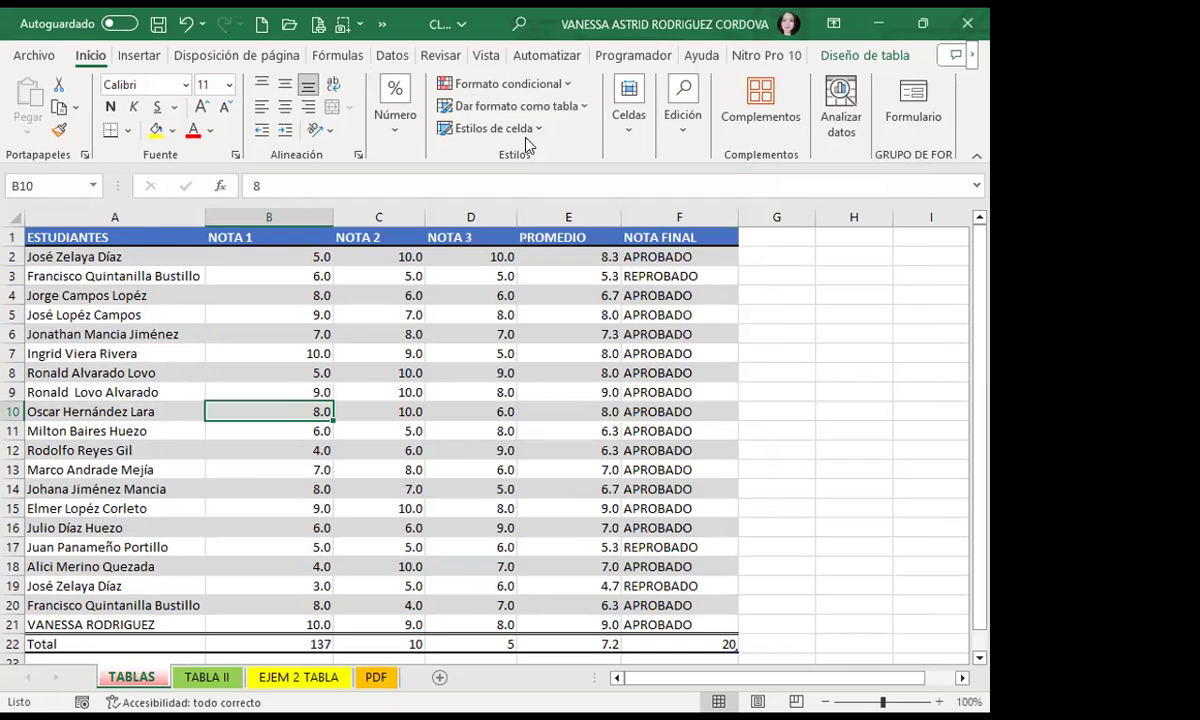
pyautogui.click(545, 106)
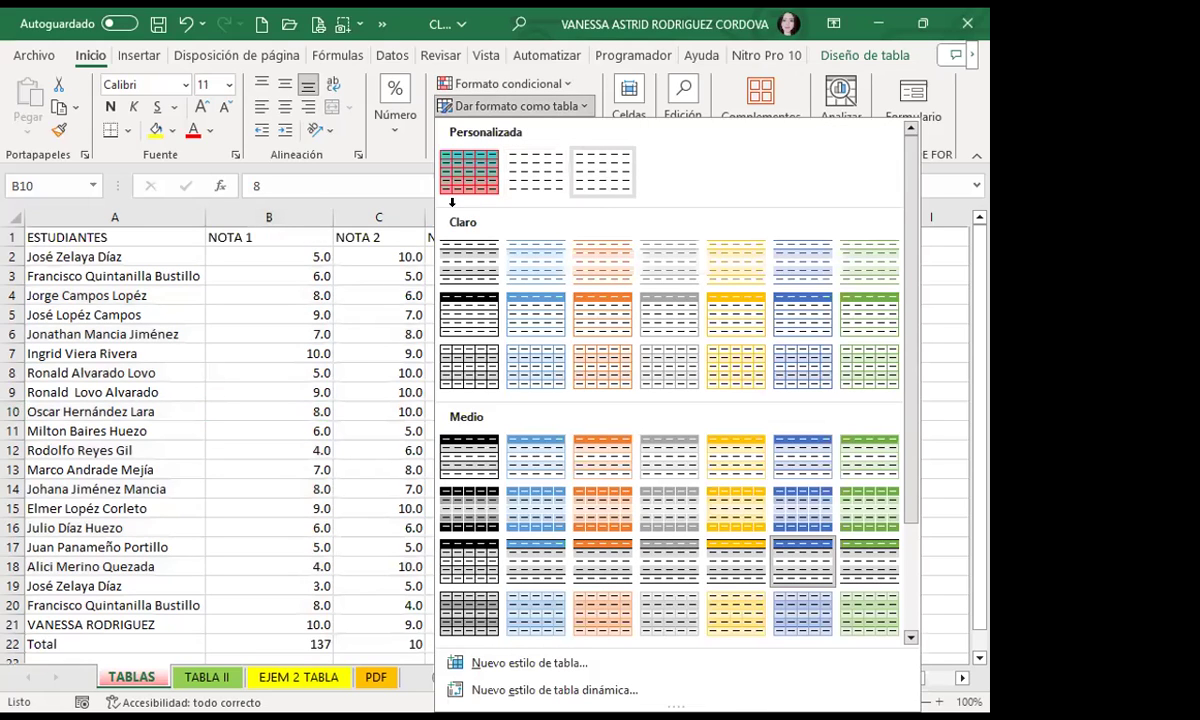
pyautogui.click(535, 273)
# Step: Delete the third custom table style and Estilo de tabla 2 from the gallery
pyautogui.click(515, 106)
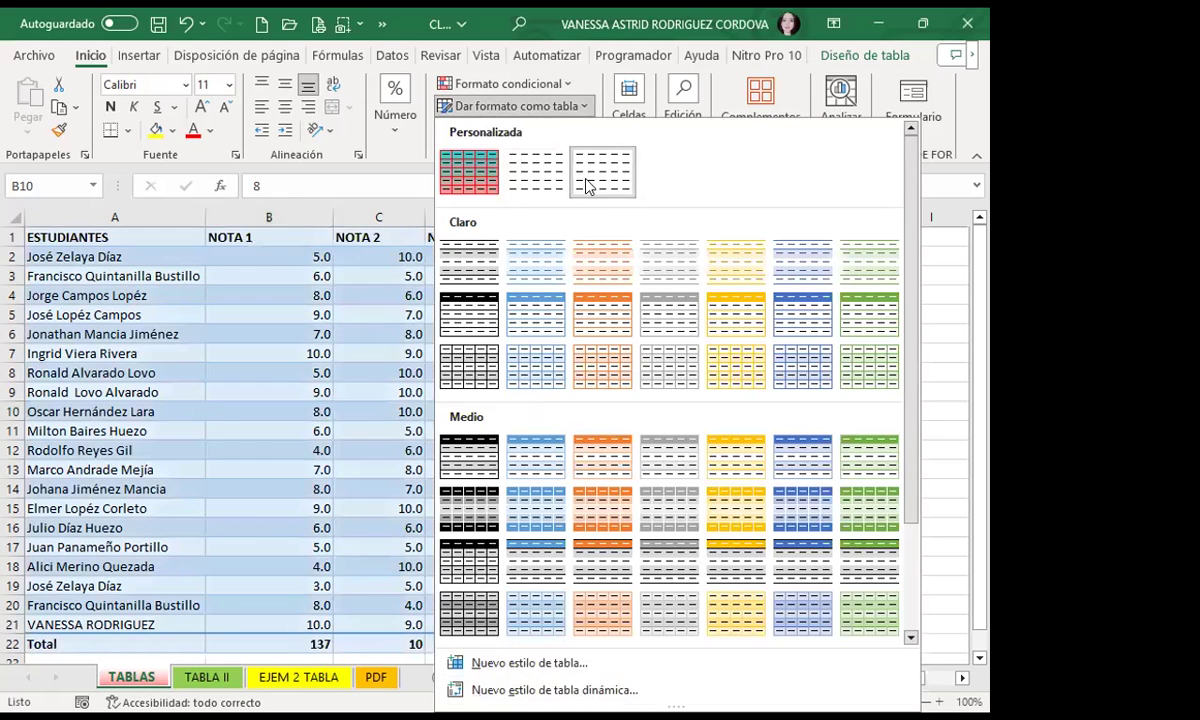
pyautogui.rightClick(587, 183)
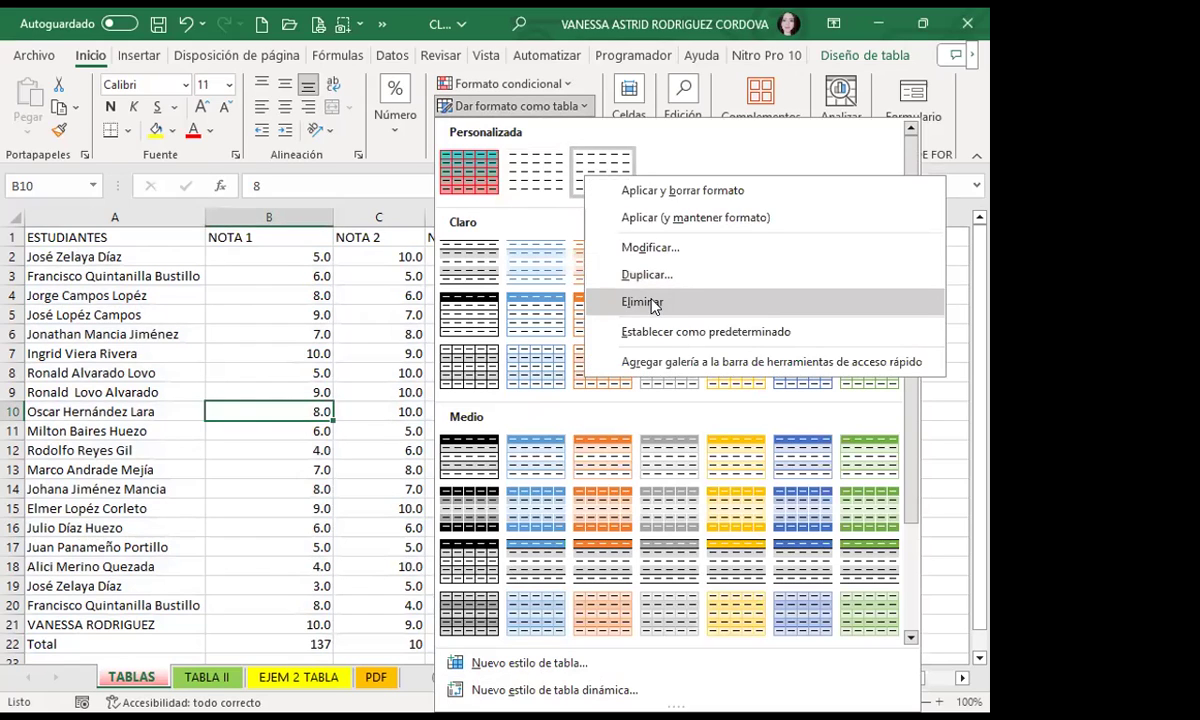
pyautogui.click(652, 302)
pyautogui.click(452, 423)
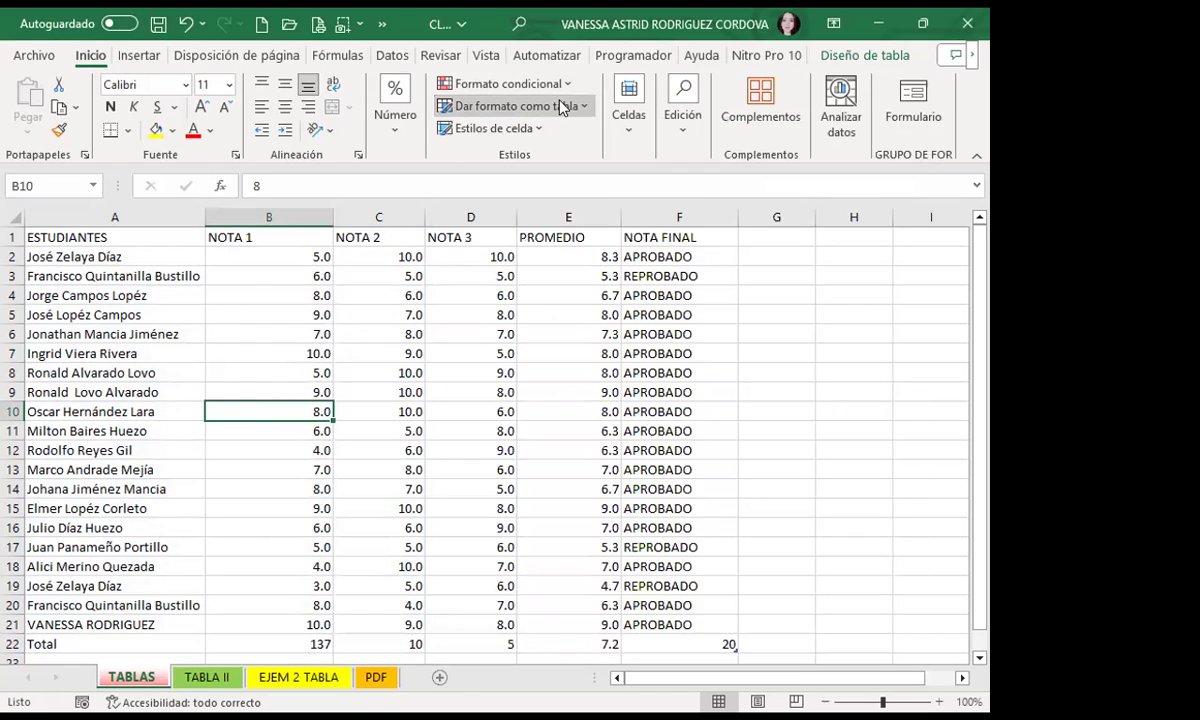
pyautogui.click(520, 106)
pyautogui.rightClick(545, 178)
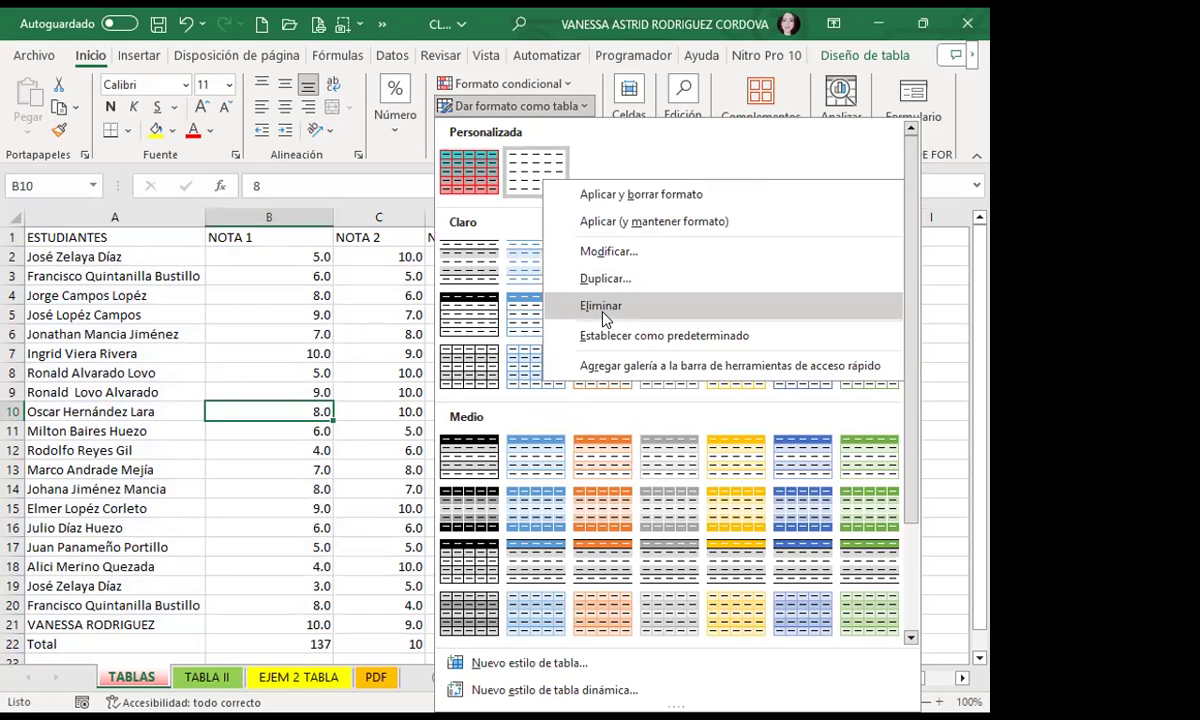
pyautogui.click(600, 305)
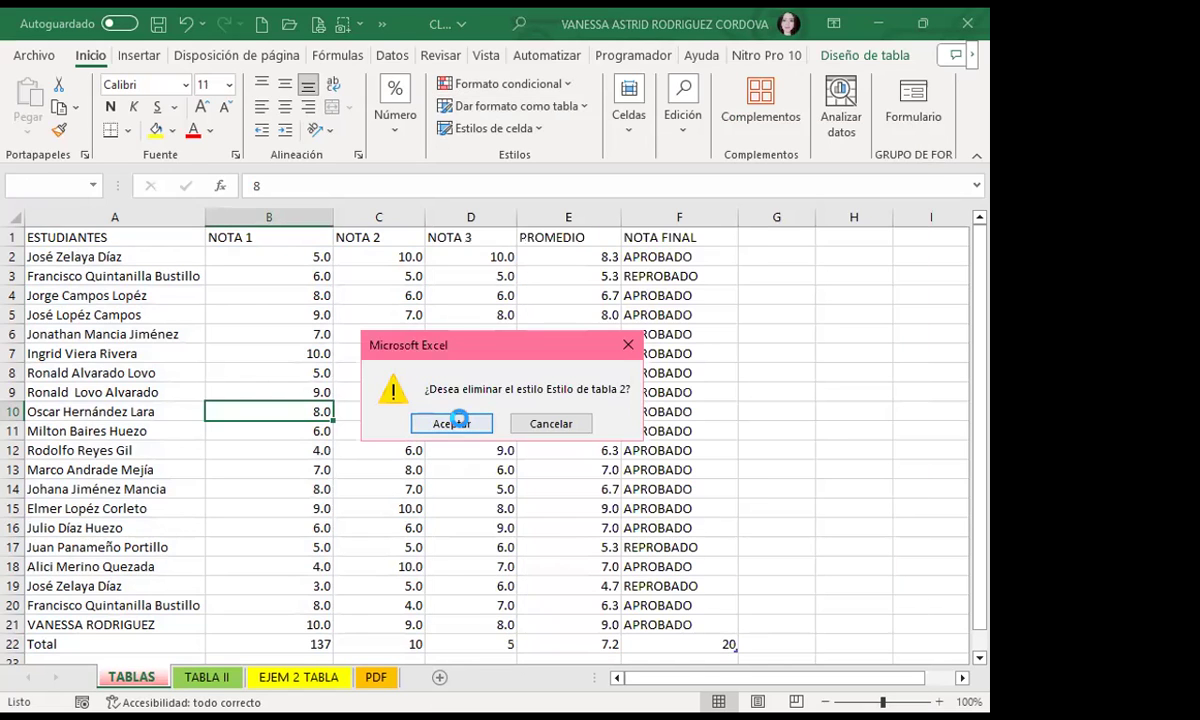
pyautogui.click(455, 421)
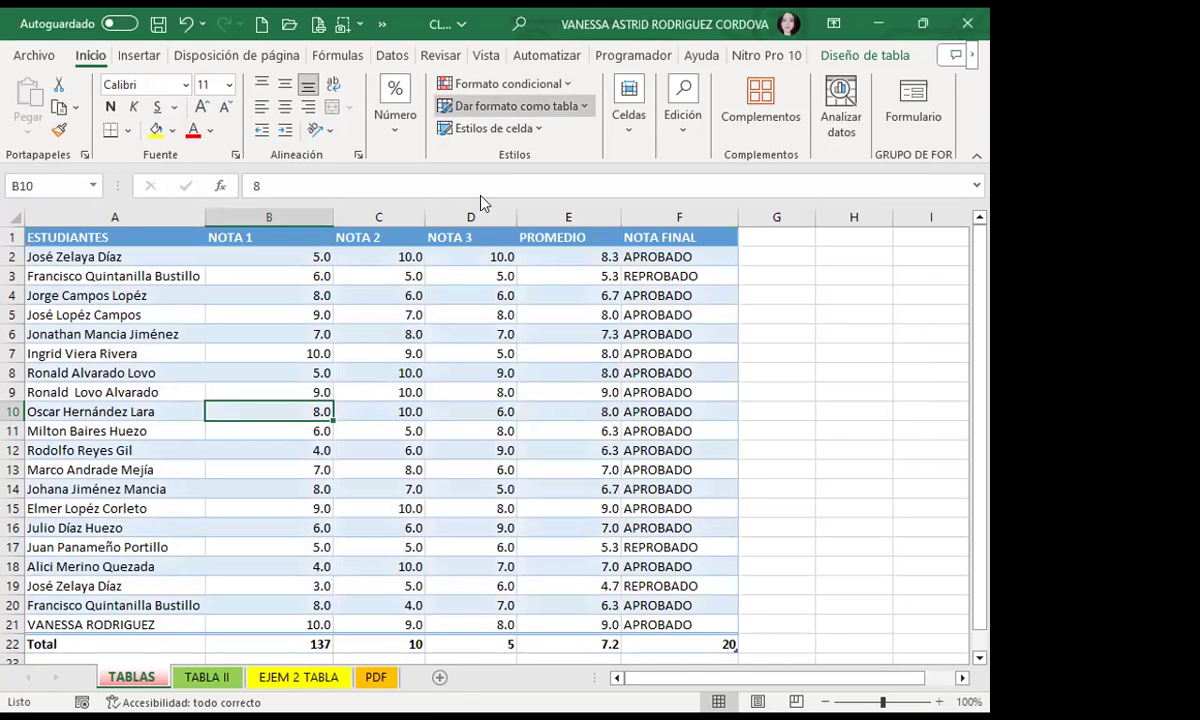
# Step: Cancel a new table style and close the style gallery without applying one
pyautogui.click(516, 106)
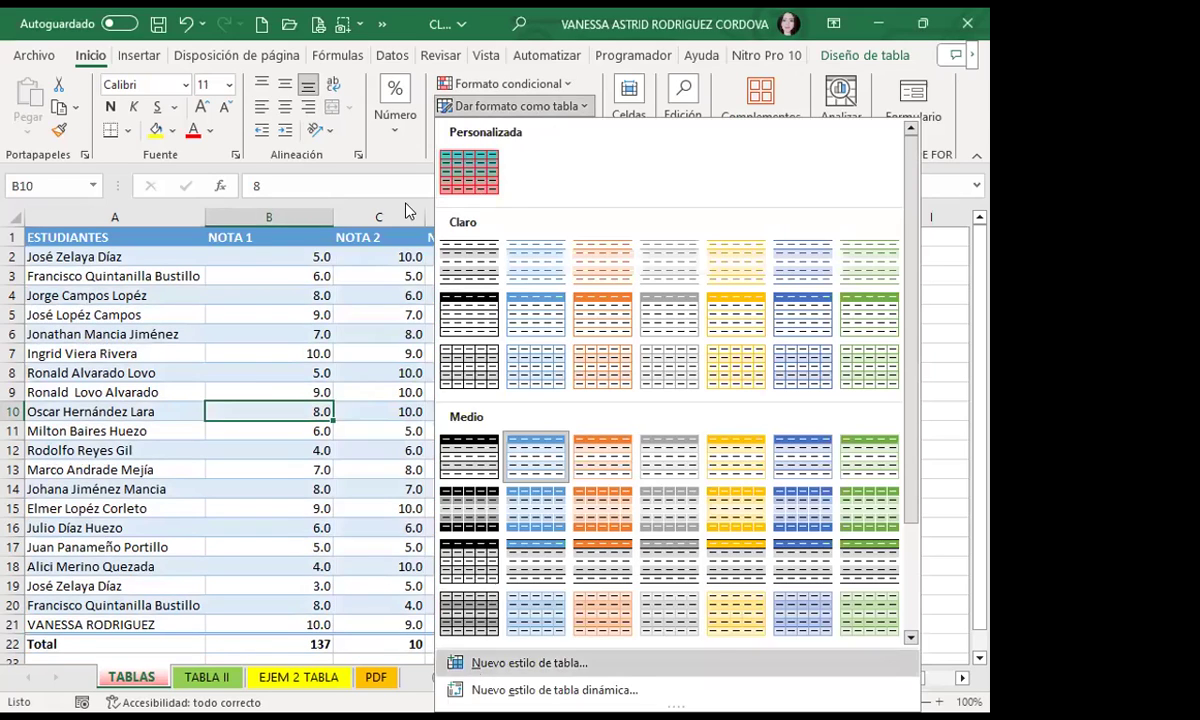
pyautogui.click(476, 666)
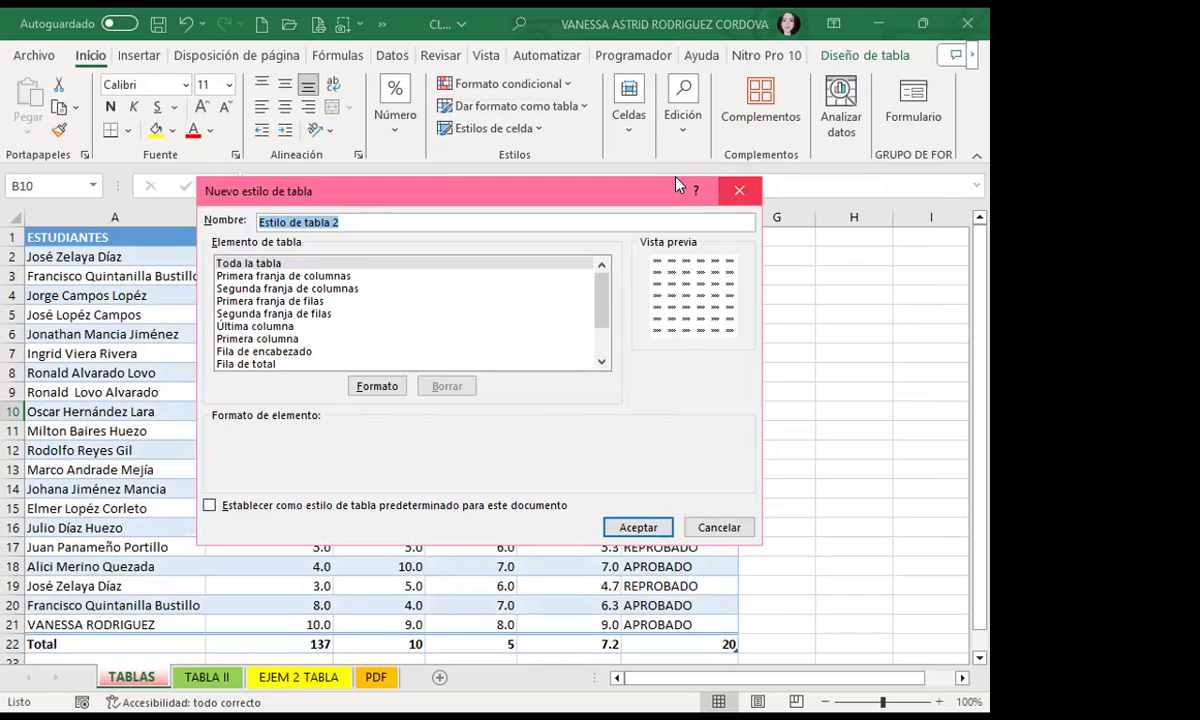
pyautogui.click(737, 192)
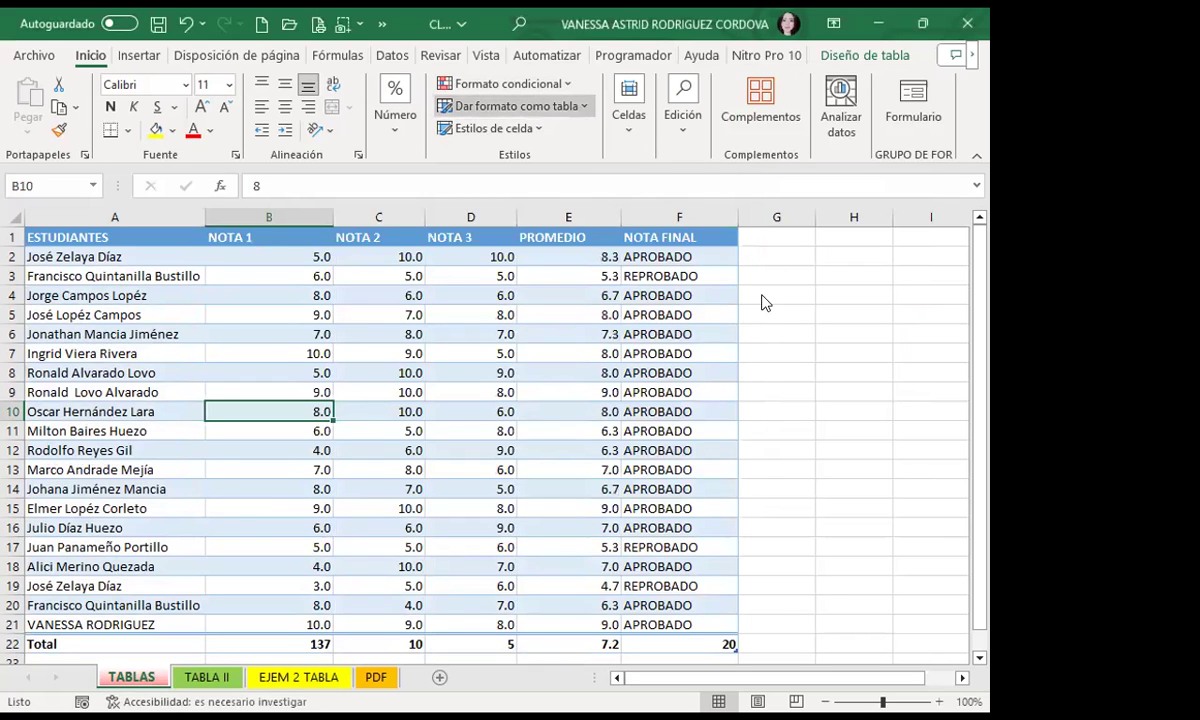
pyautogui.click(510, 106)
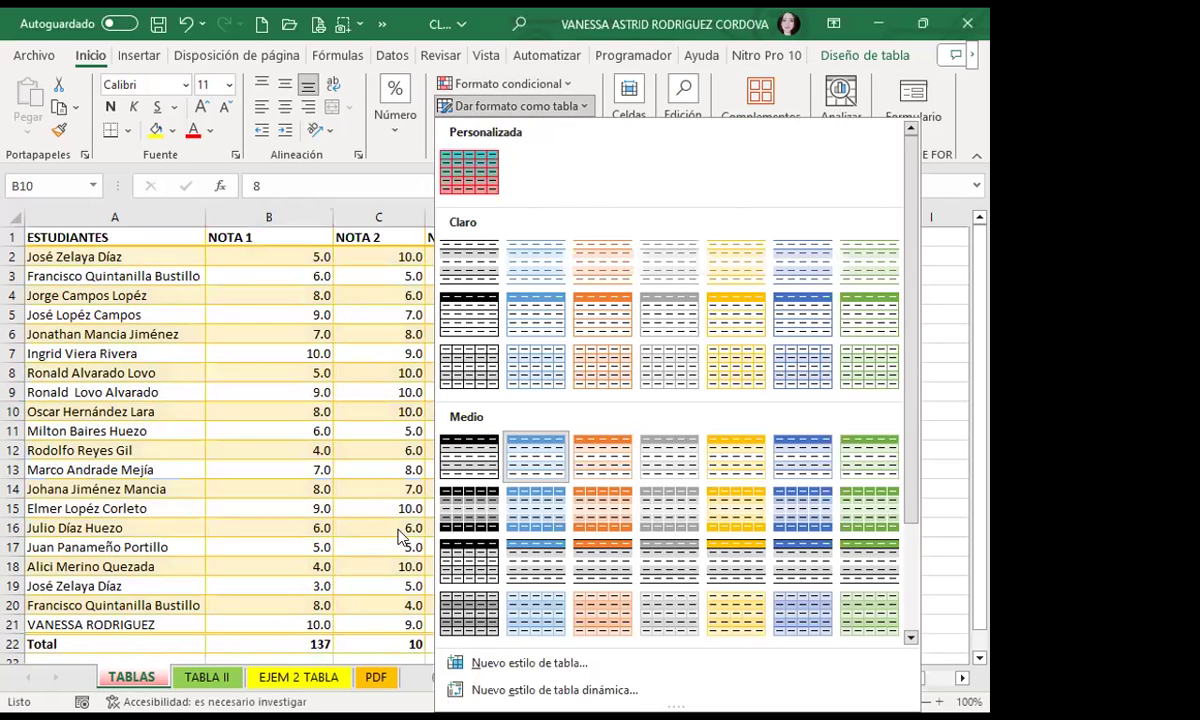
pyautogui.click(958, 418)
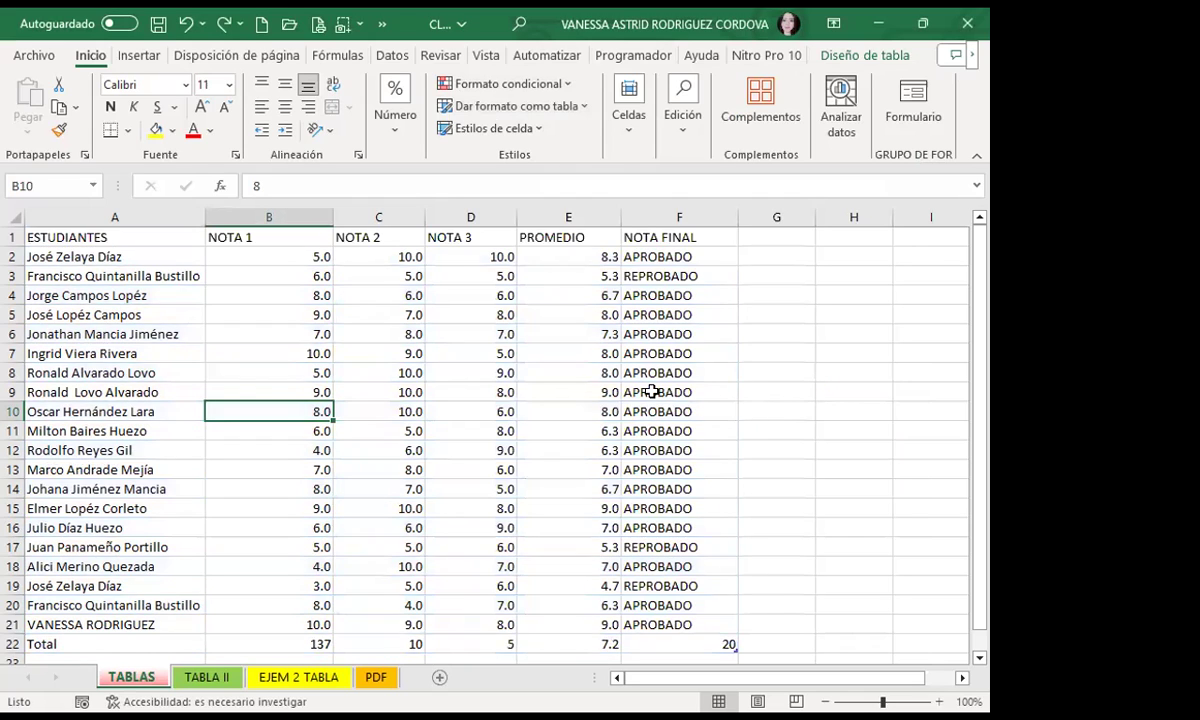
pyautogui.click(776, 411)
pyautogui.click(534, 369)
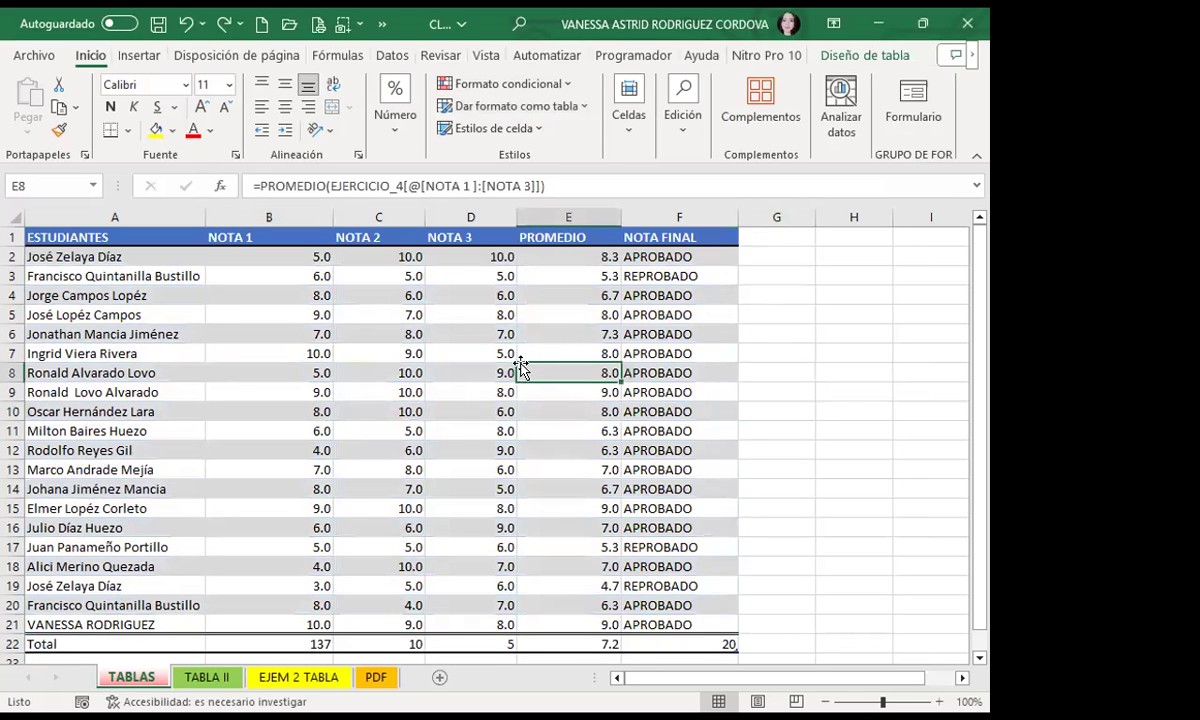
pyautogui.scroll(-3, 391, 498)
pyautogui.scroll(3, 272, 389)
pyautogui.click(565, 276)
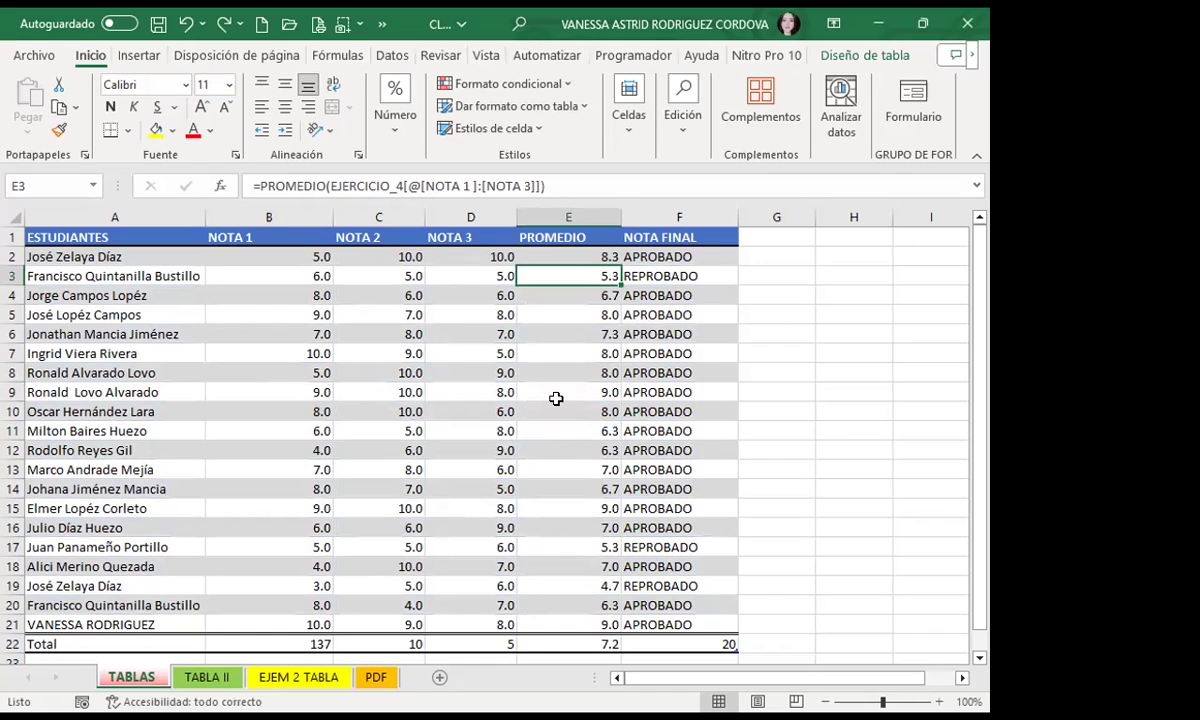
pyautogui.click(669, 280)
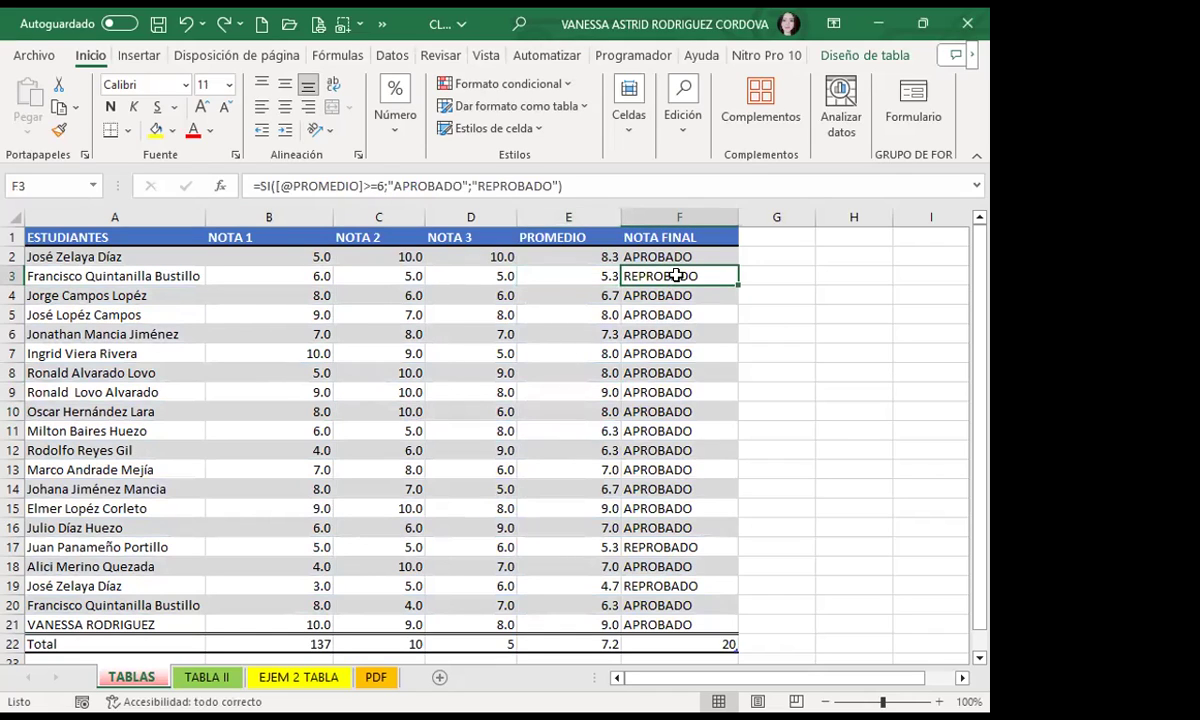
pyautogui.click(526, 263)
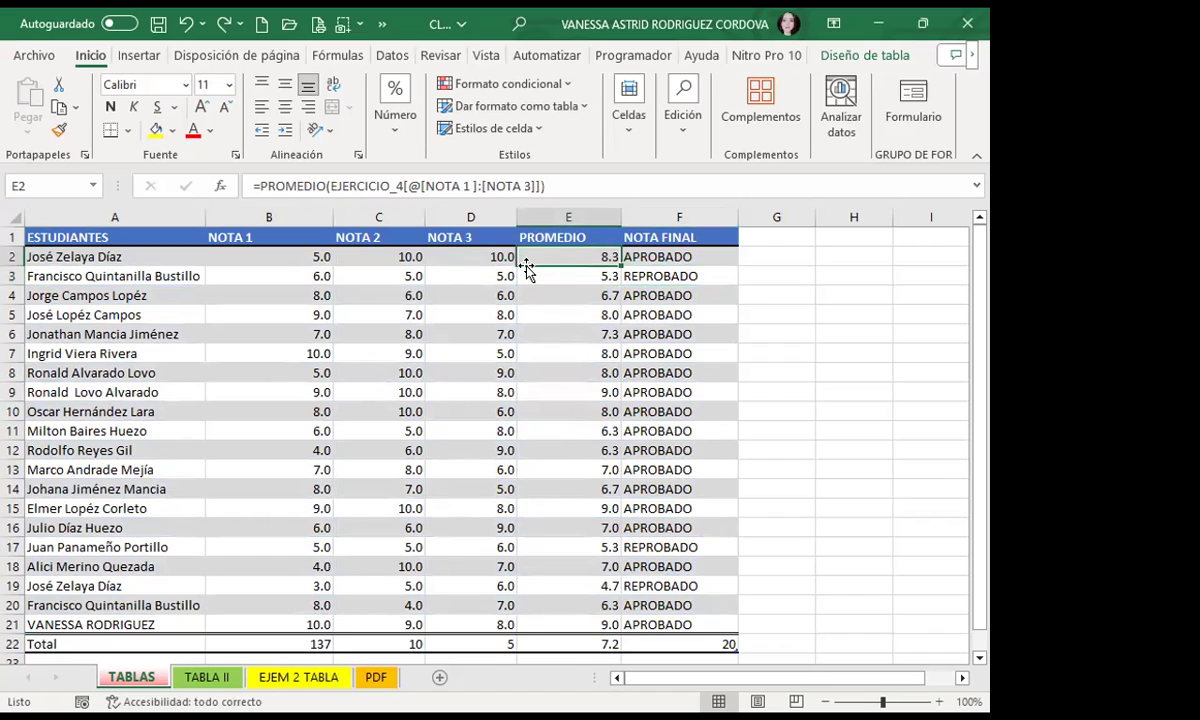
pyautogui.scroll(-3, 360, 365)
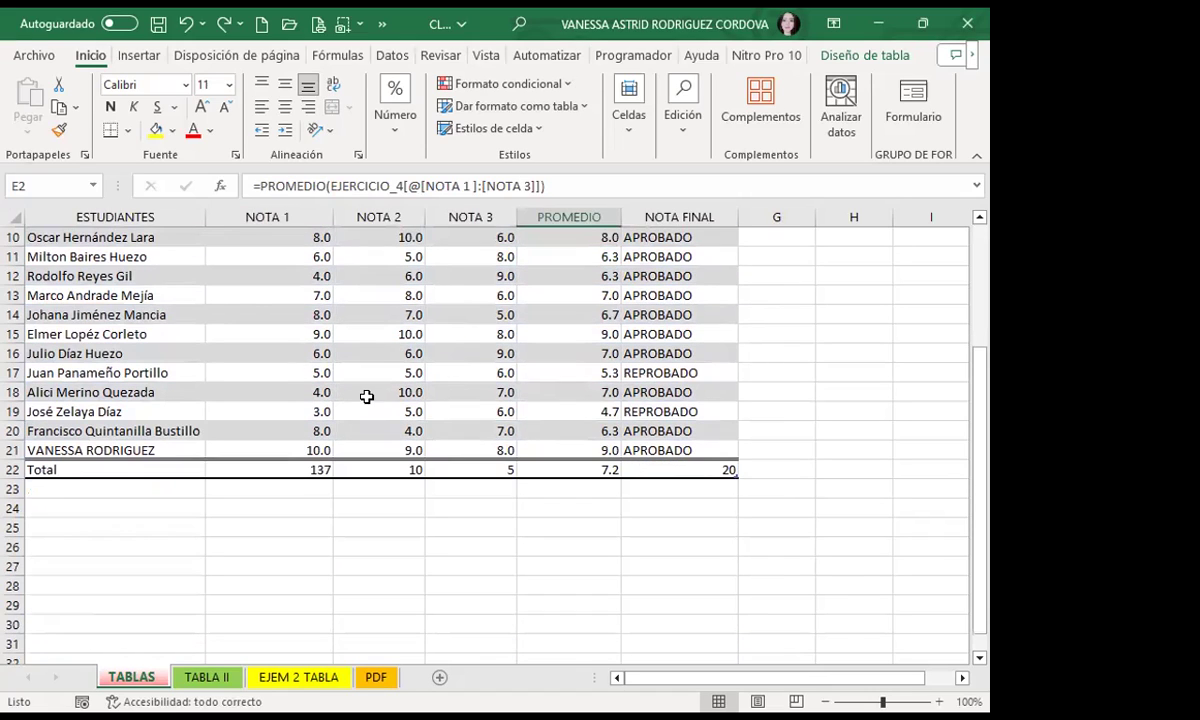
pyautogui.click(246, 471)
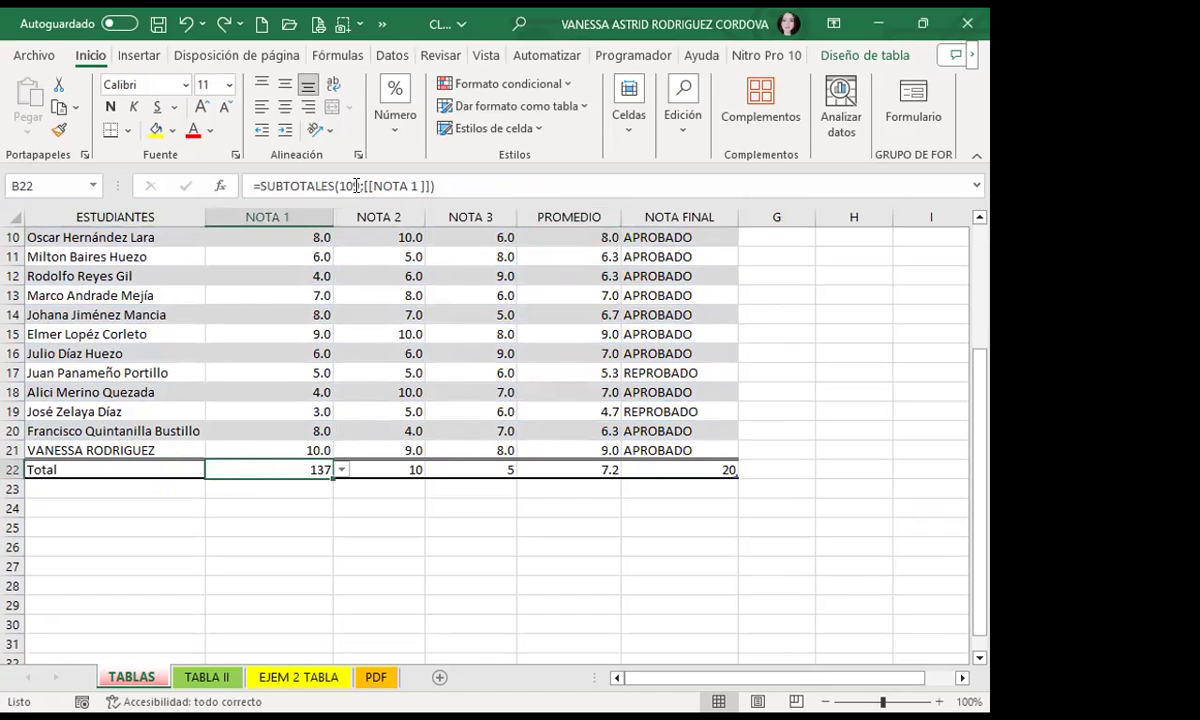
pyautogui.click(386, 465)
pyautogui.click(470, 467)
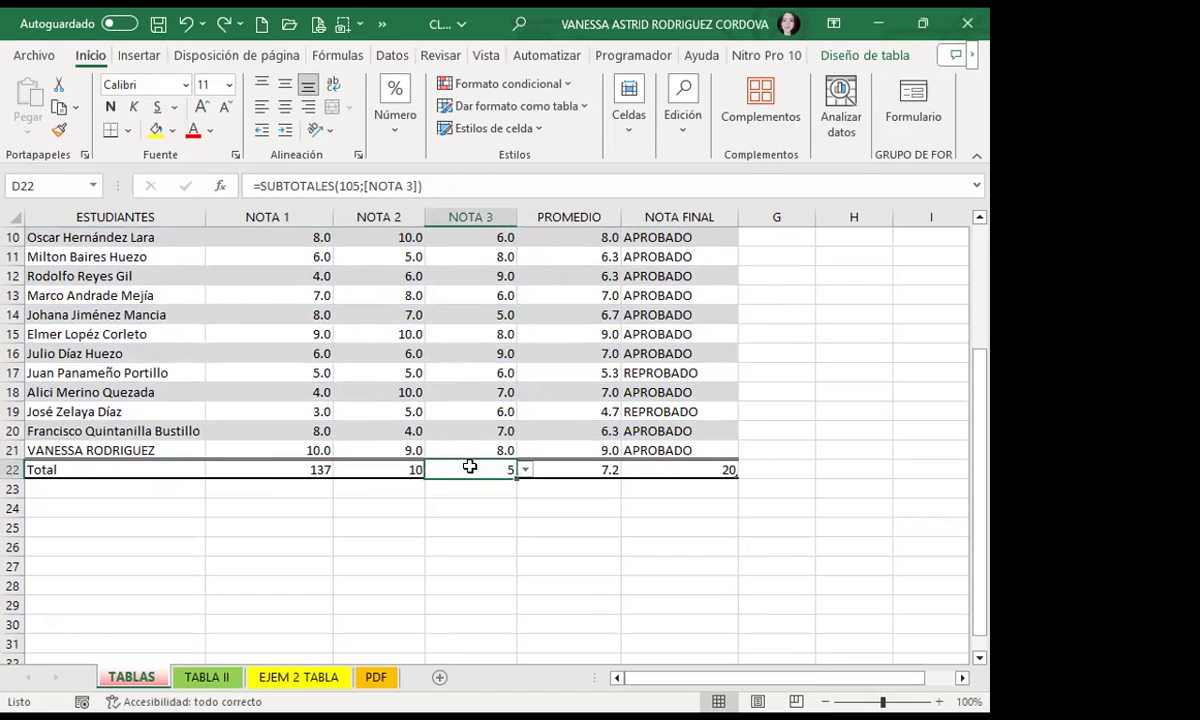
pyautogui.click(578, 469)
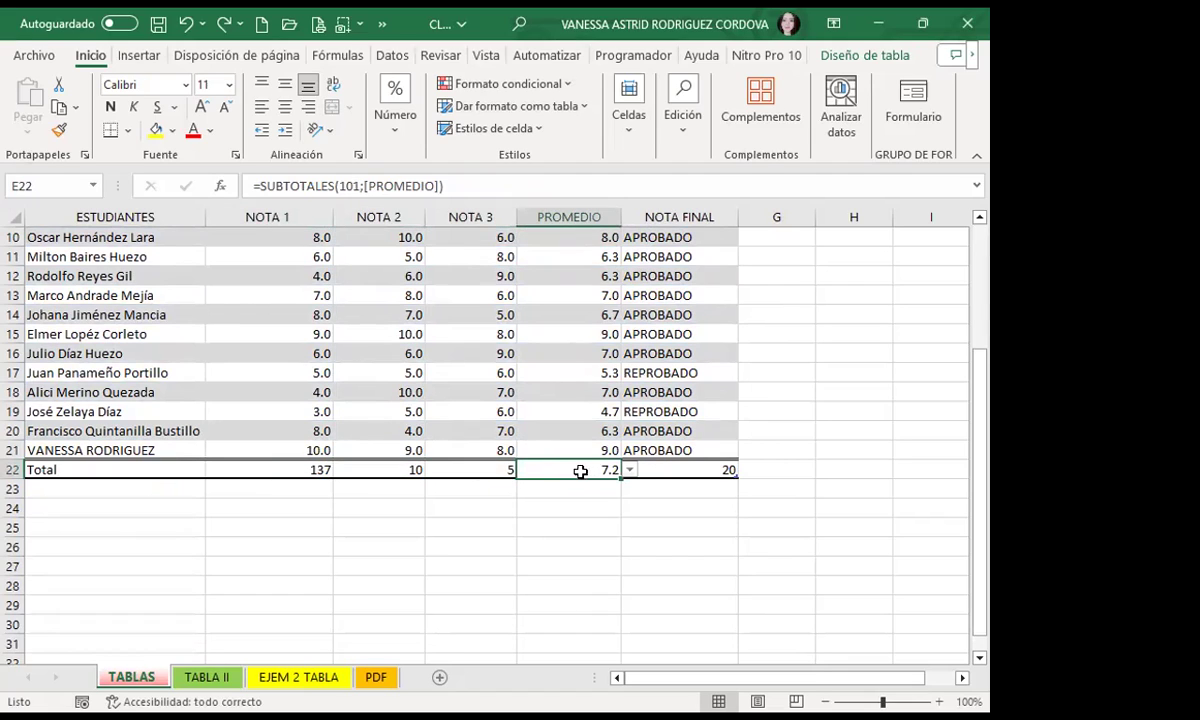
pyautogui.click(682, 470)
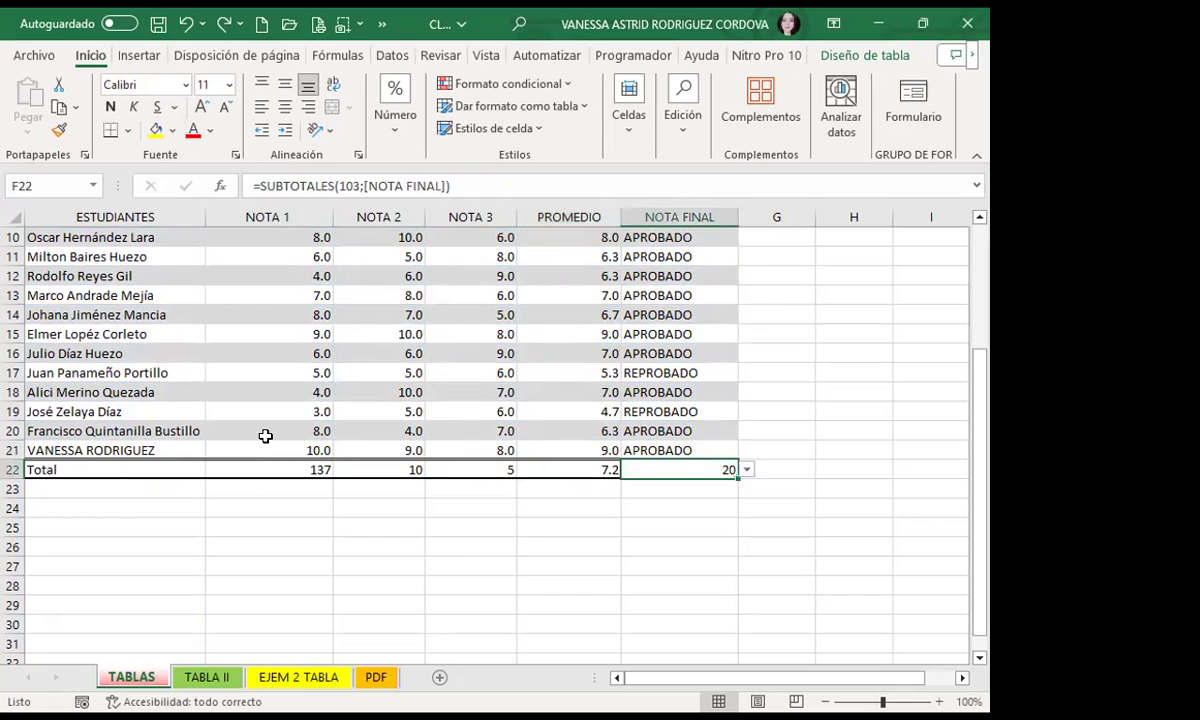
pyautogui.click(278, 388)
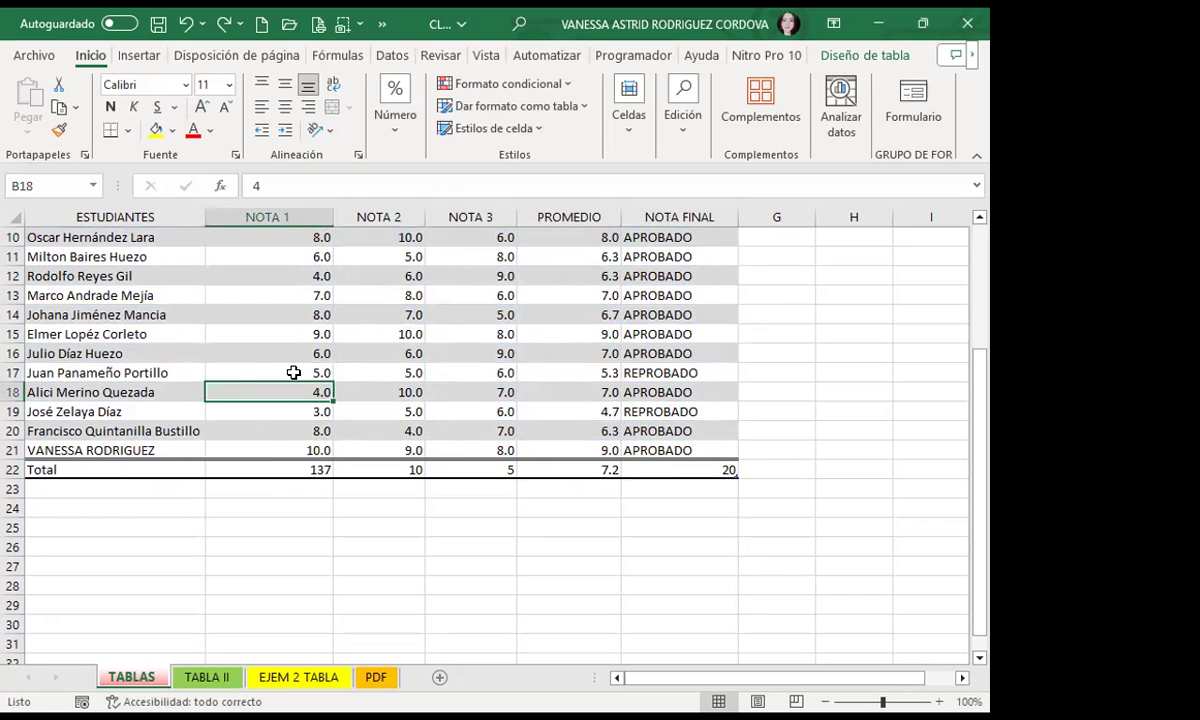
pyautogui.scroll(3, 293, 372)
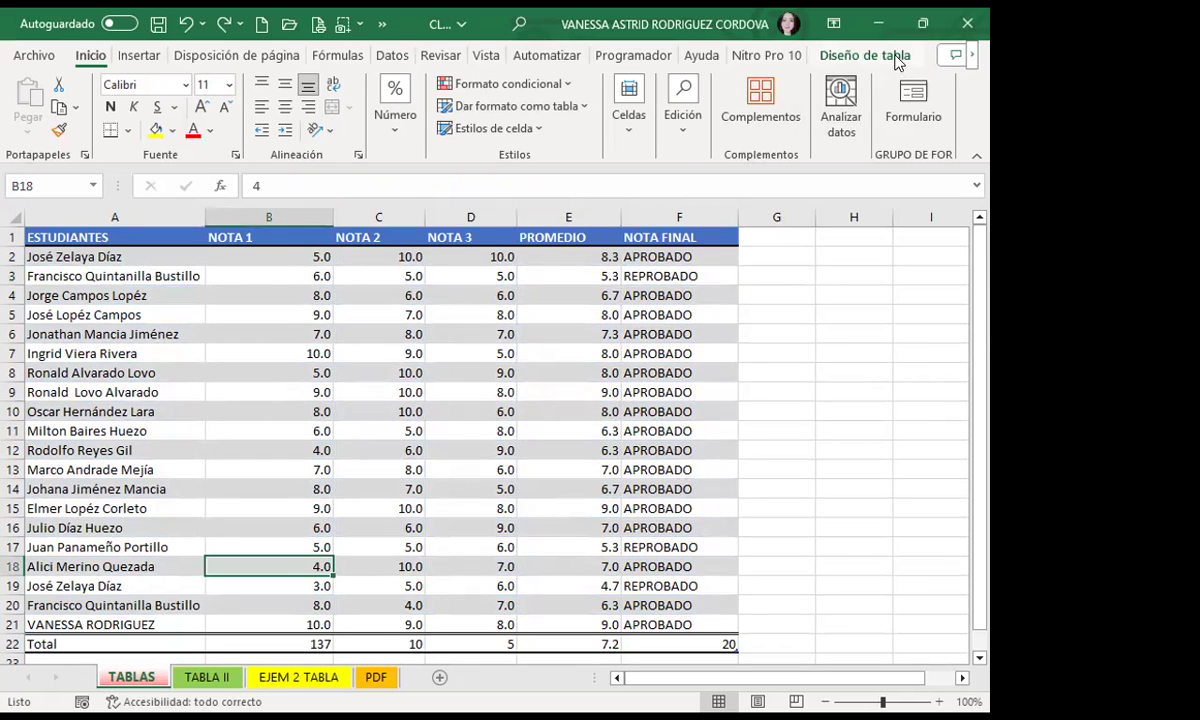
# Step: Open Insertar segmentación de datos from Diseño de tabla for the grades table
pyautogui.click(862, 56)
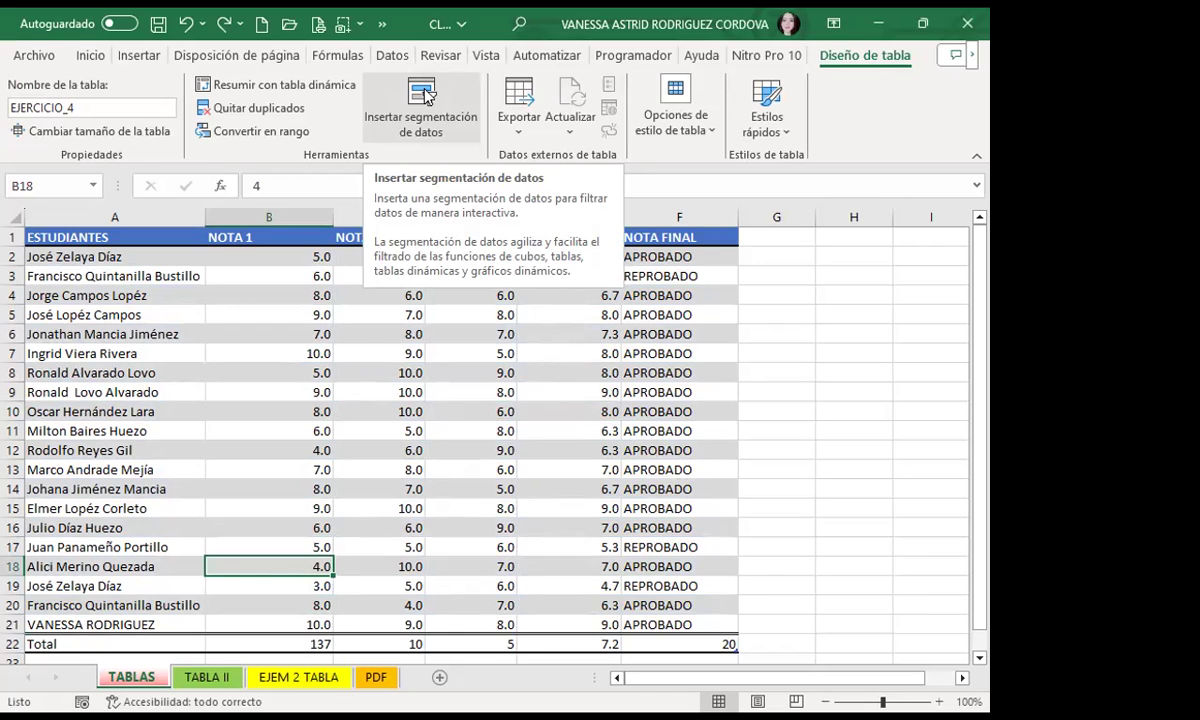
pyautogui.click(425, 95)
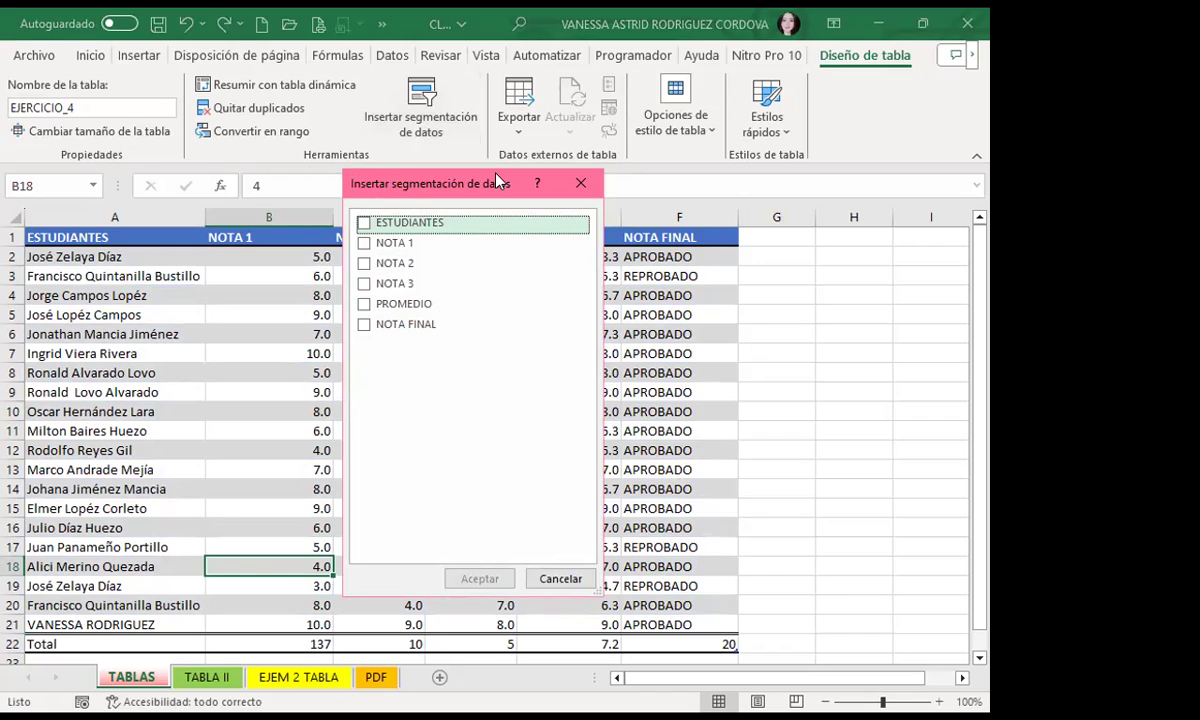
# Step: Create slicers for the ESTUDIANTES and NOTA FINAL columns
pyautogui.moveTo(497, 180); pyautogui.dragTo(778, 190)
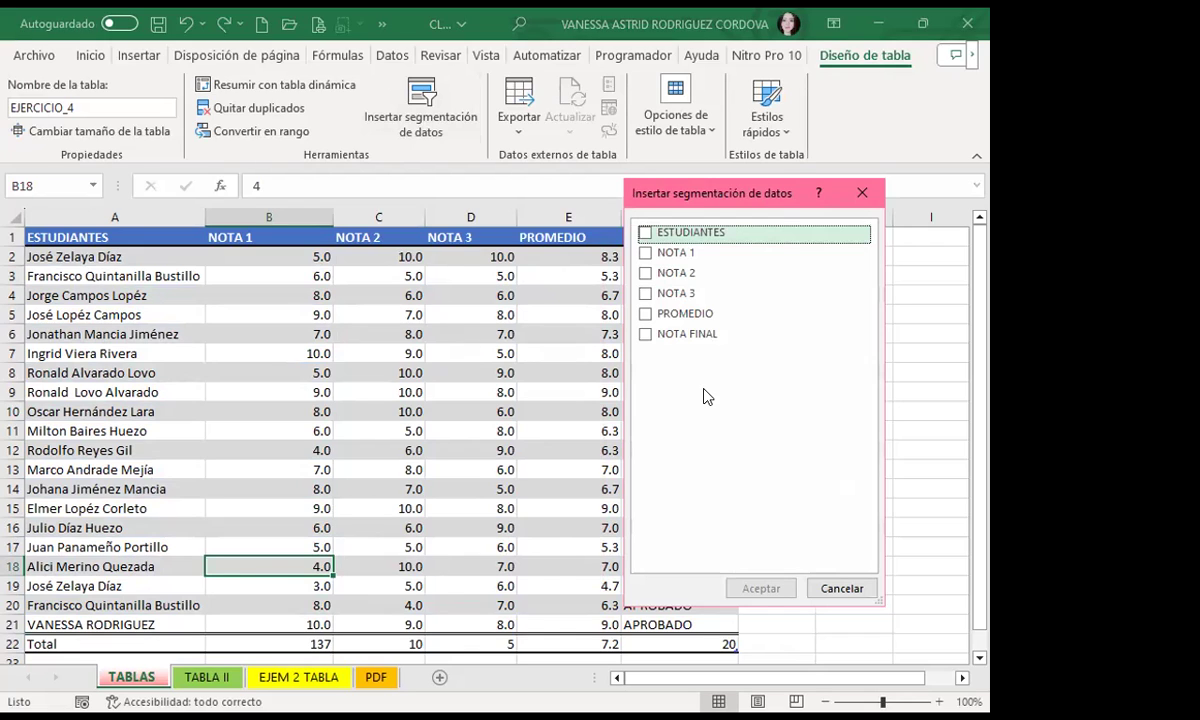
pyautogui.click(645, 236)
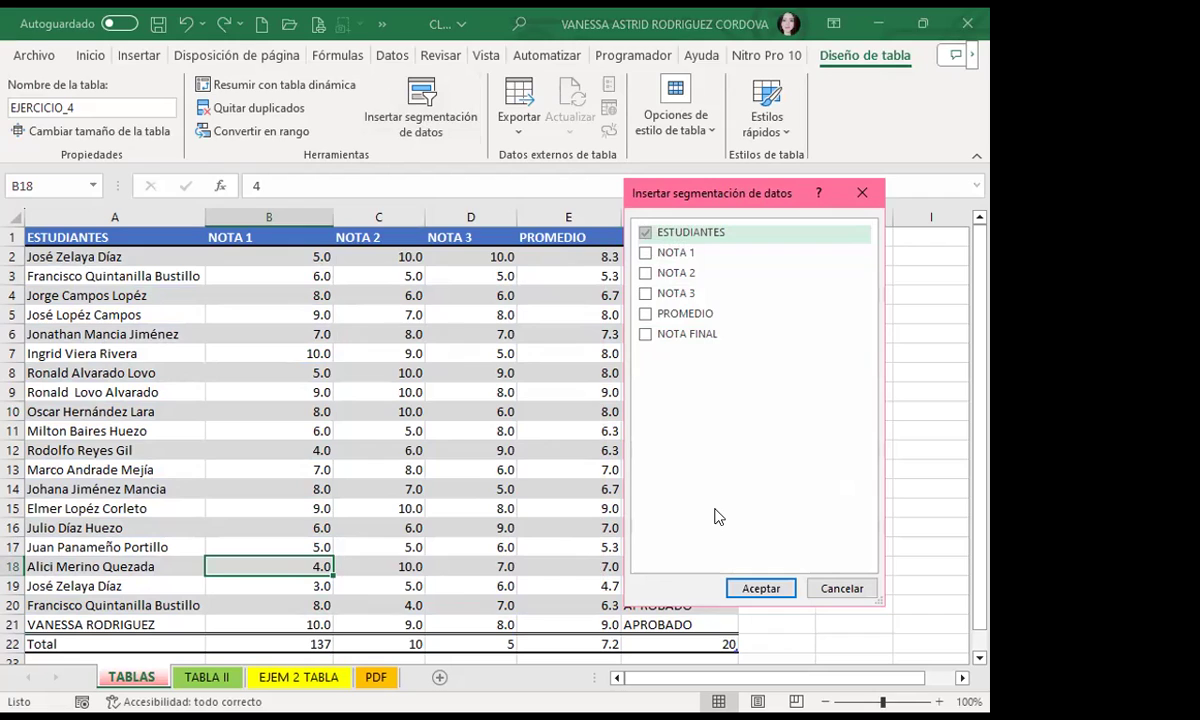
pyautogui.click(646, 335)
pyautogui.click(761, 588)
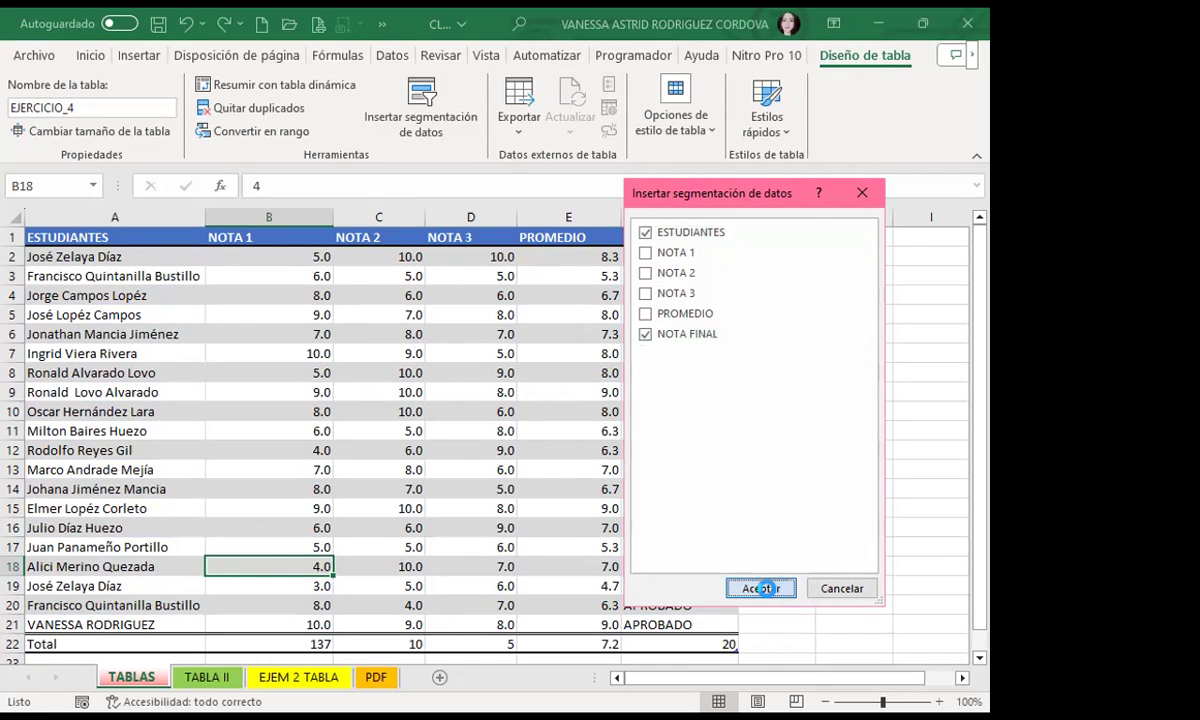
# Step: Place the NOTA FINAL slicer over columns J–L and ESTUDIANTES over columns G–I
pyautogui.moveTo(505, 345); pyautogui.dragTo(640, 349)
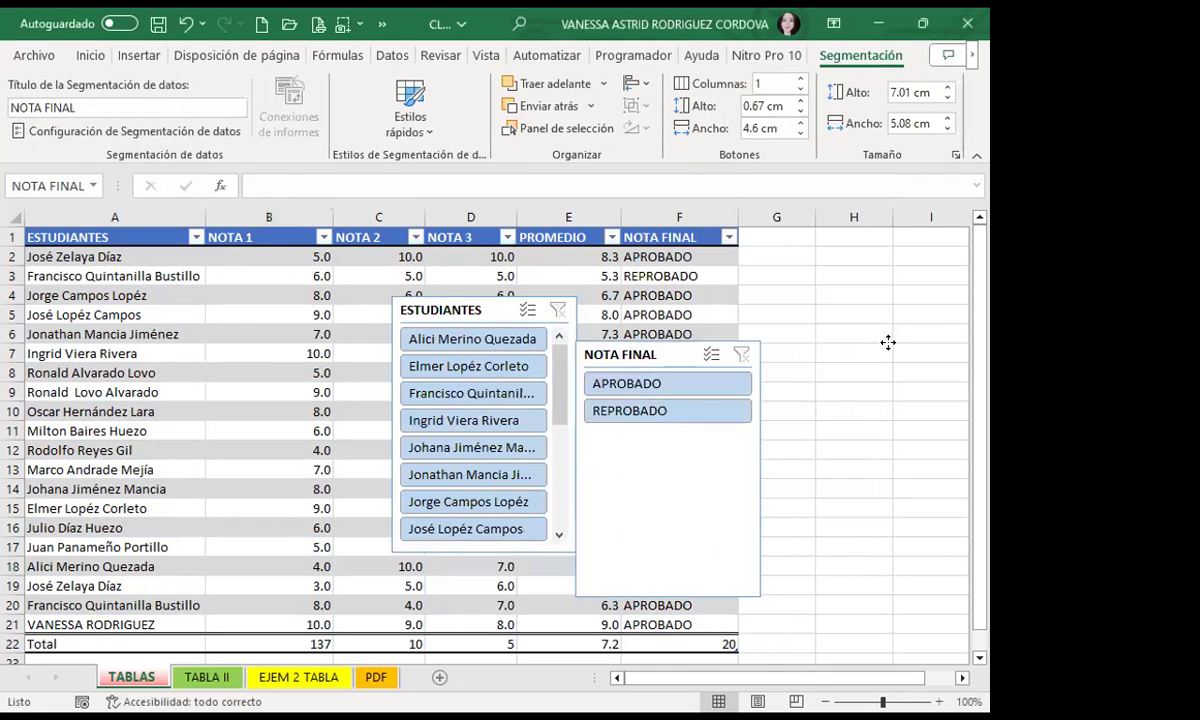
pyautogui.moveTo(888, 342); pyautogui.dragTo(866, 330)
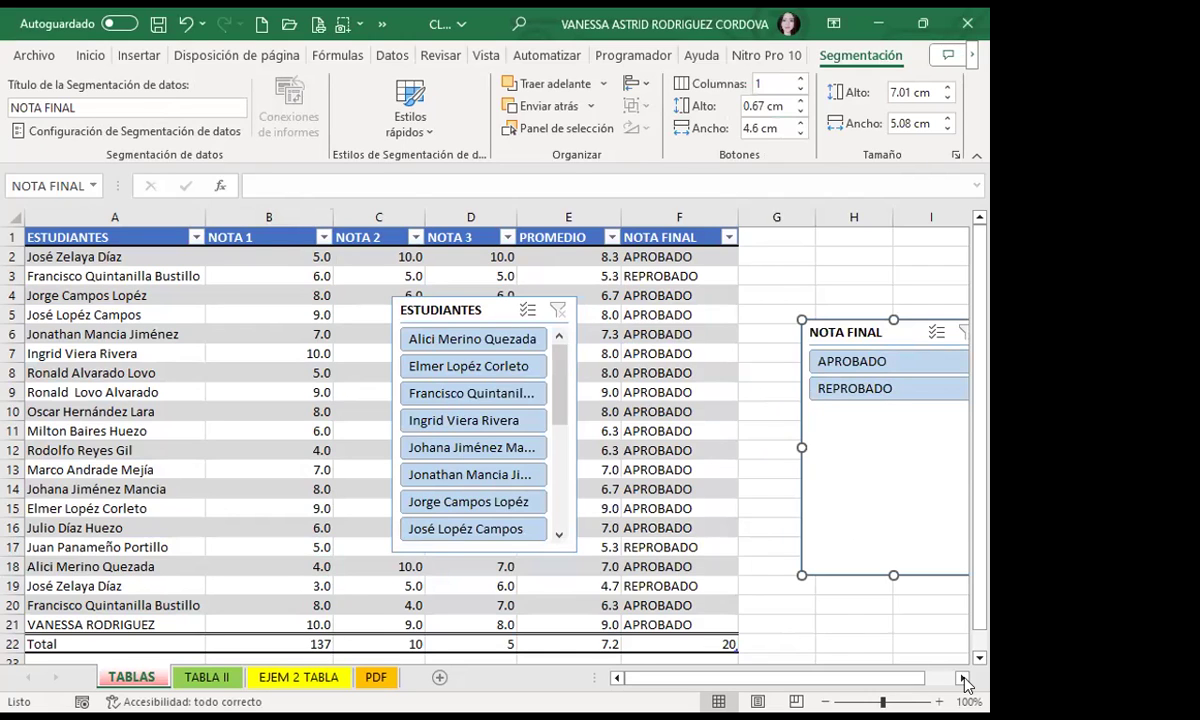
pyautogui.hscroll(2, 650, 585)
pyautogui.moveTo(157, 312); pyautogui.dragTo(292, 308)
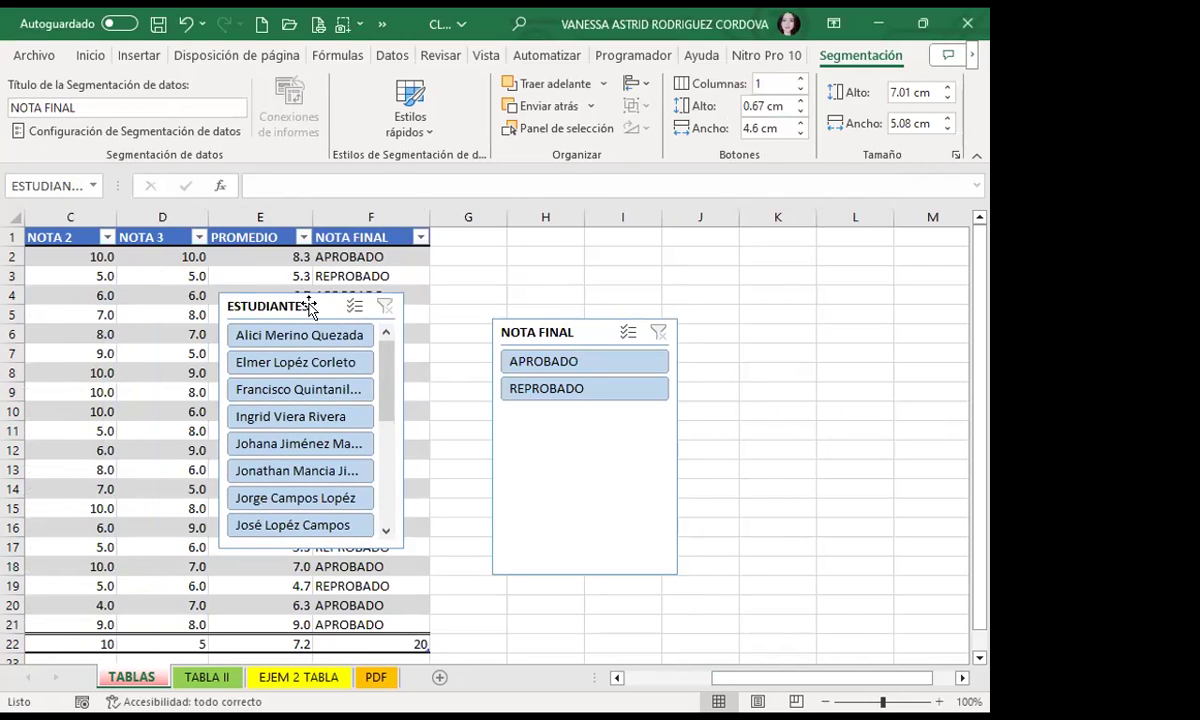
pyautogui.moveTo(545, 332); pyautogui.dragTo(721, 318)
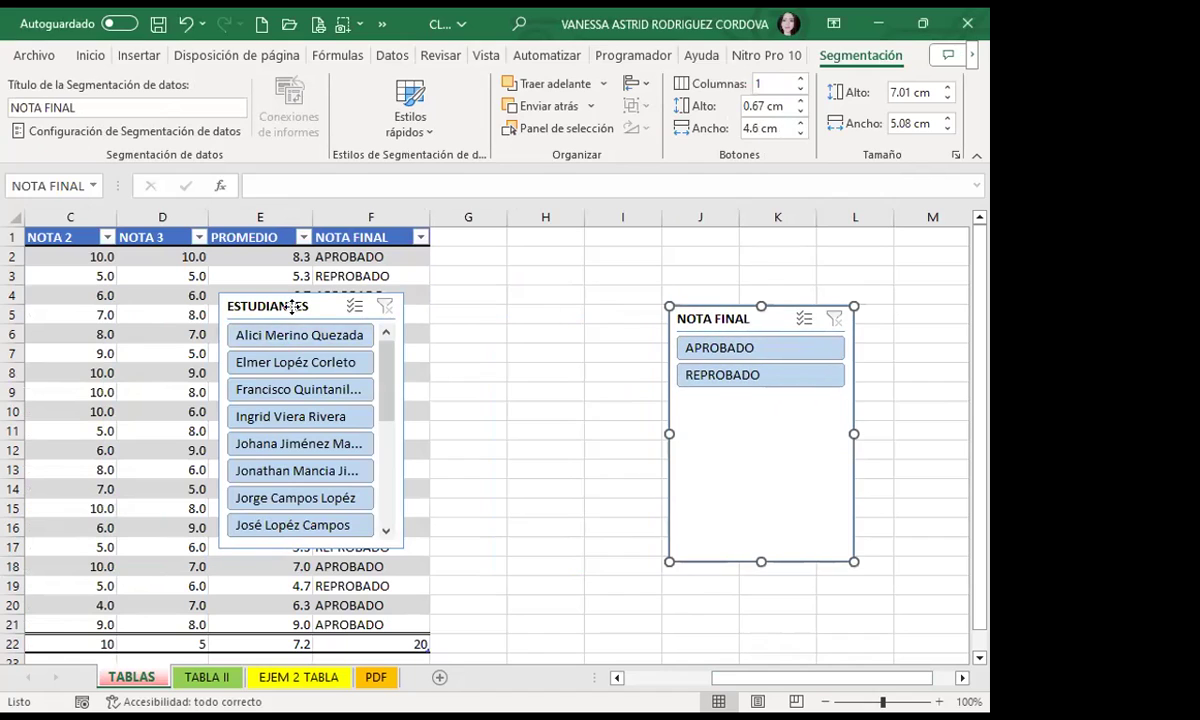
pyautogui.moveTo(290, 312); pyautogui.dragTo(545, 328)
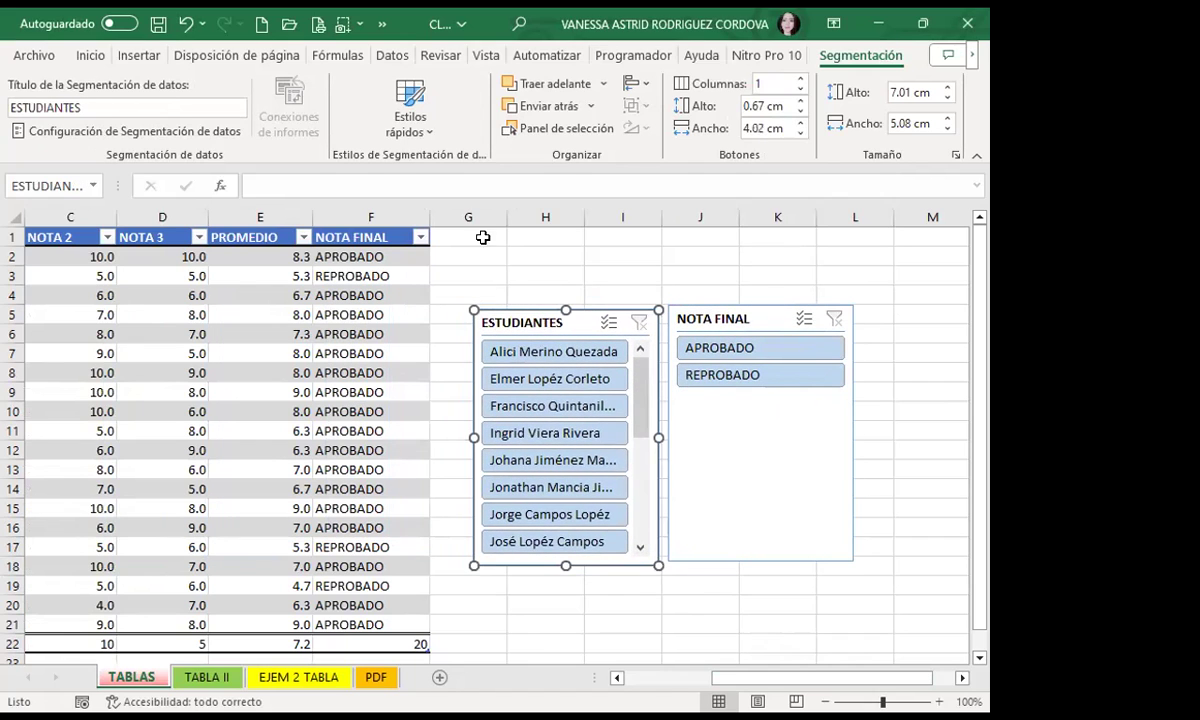
# Step: Apply the grey light style to the ESTUDIANTES slicer, then repeat it on NOTA FINAL with F4
pyautogui.click(412, 118)
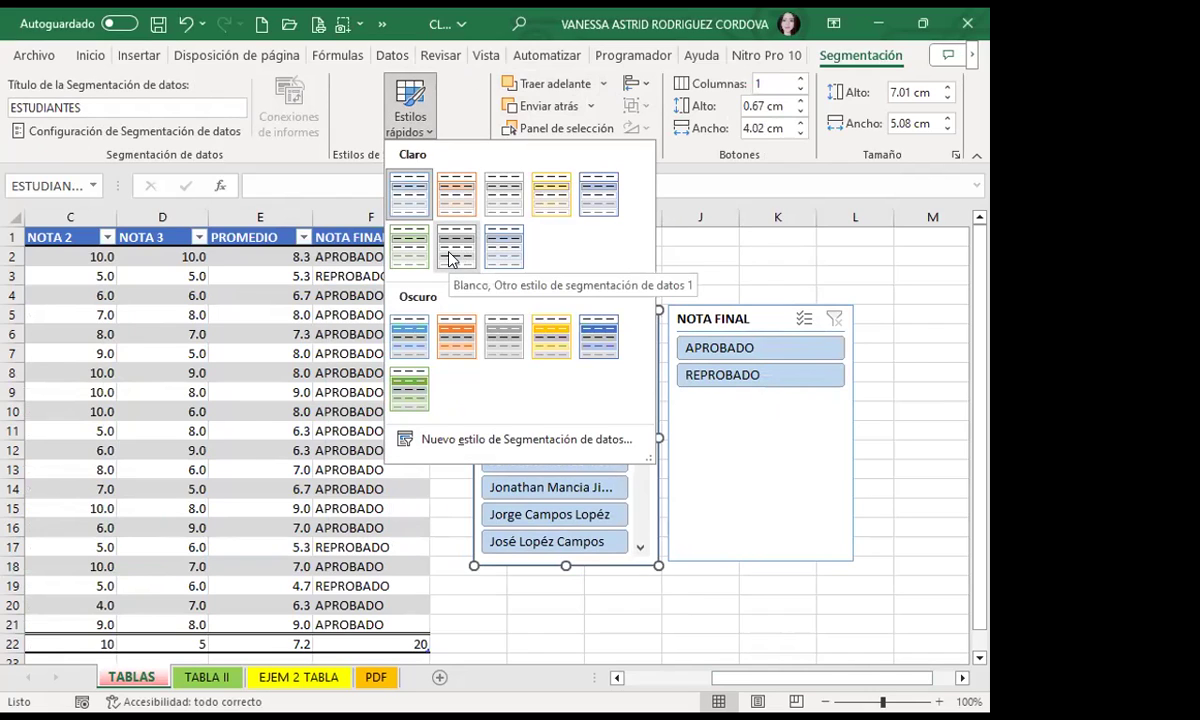
pyautogui.click(400, 338)
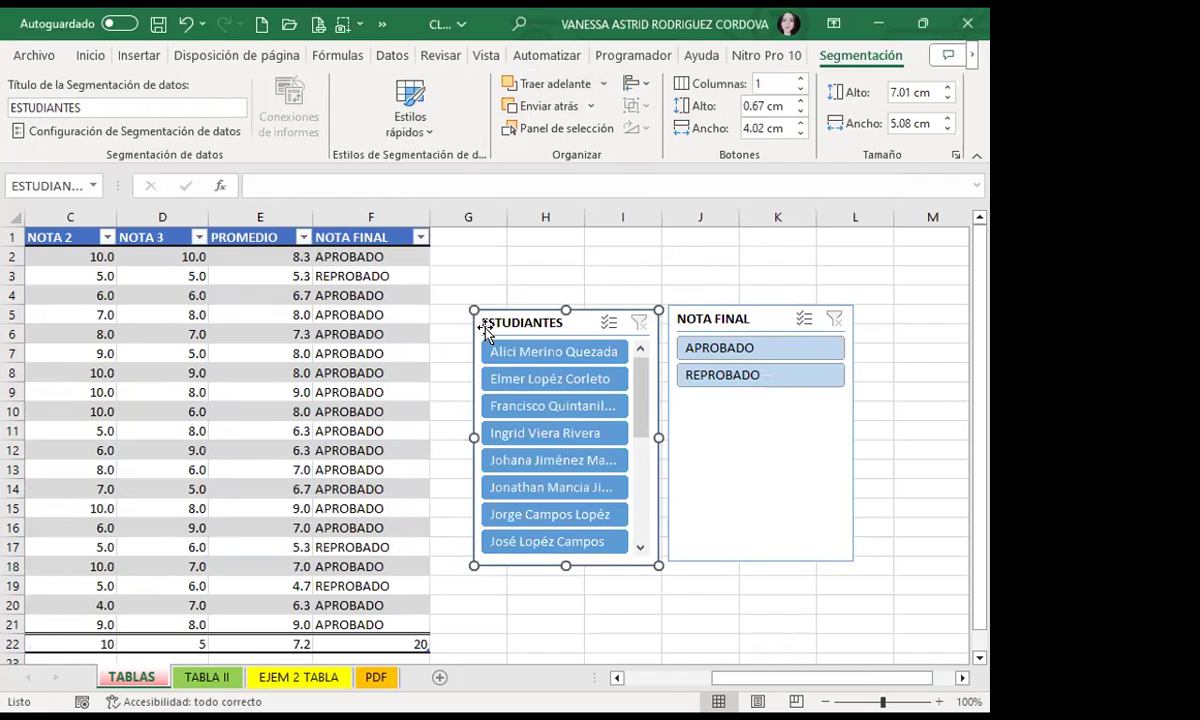
pyautogui.click(413, 130)
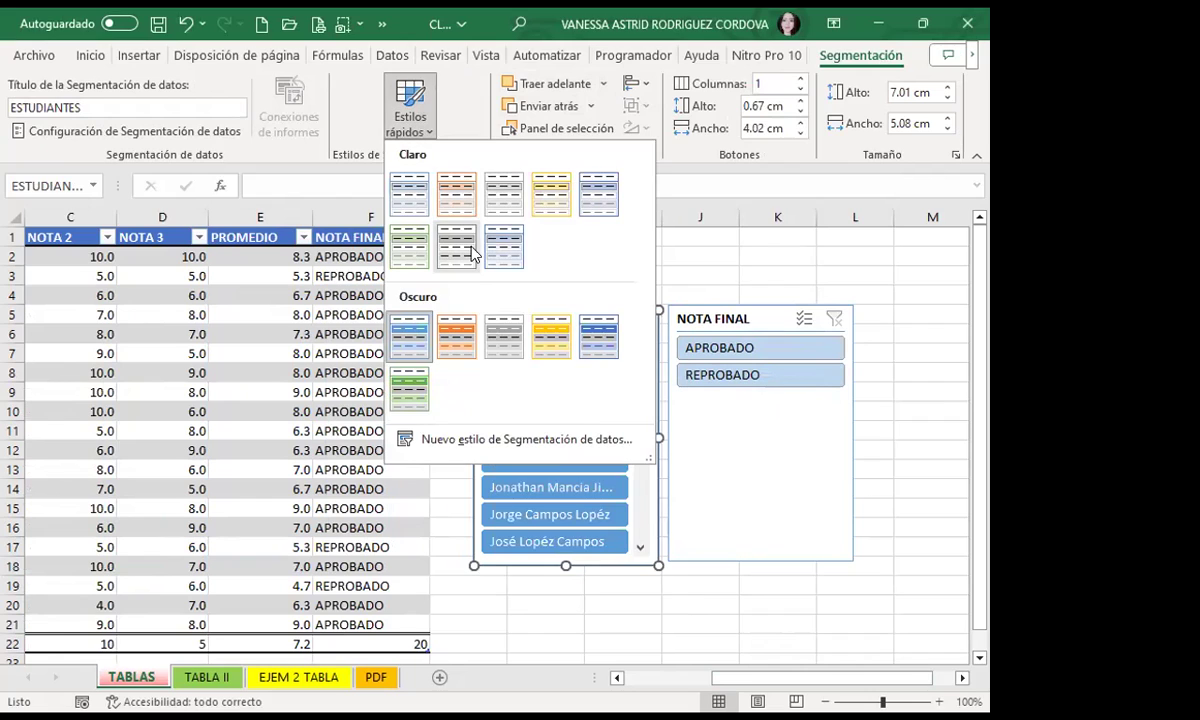
pyautogui.click(503, 246)
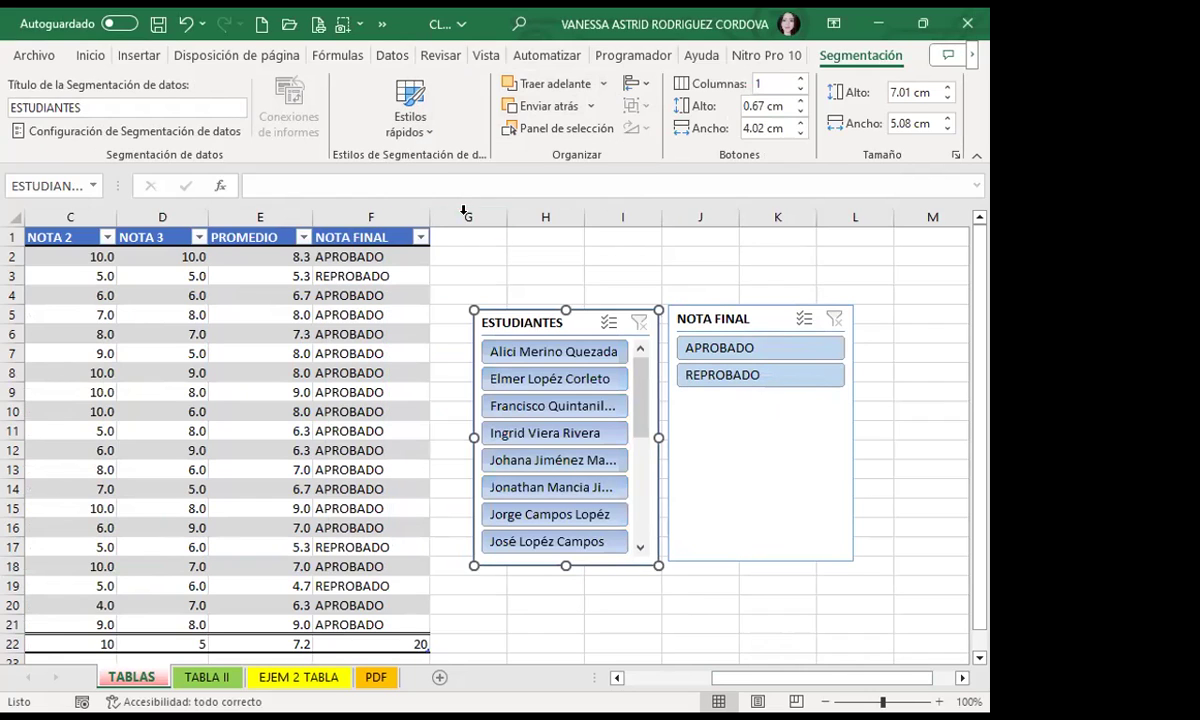
pyautogui.click(410, 132)
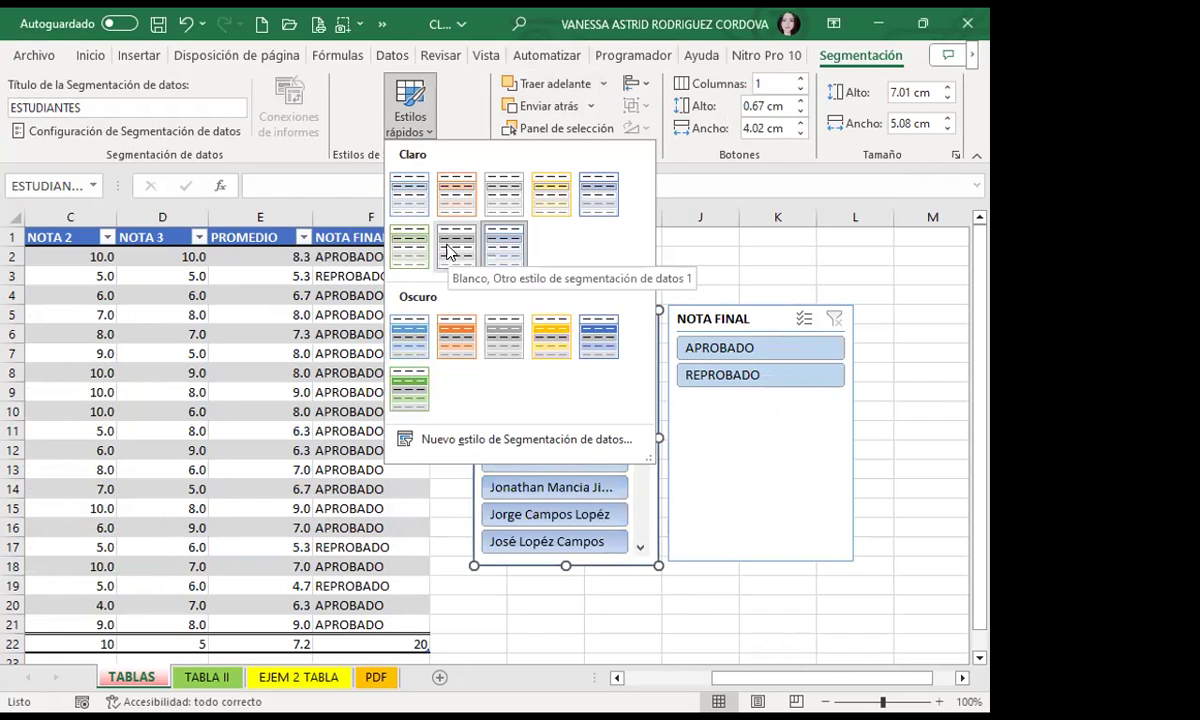
pyautogui.click(600, 350)
pyautogui.click(410, 122)
pyautogui.click(458, 245)
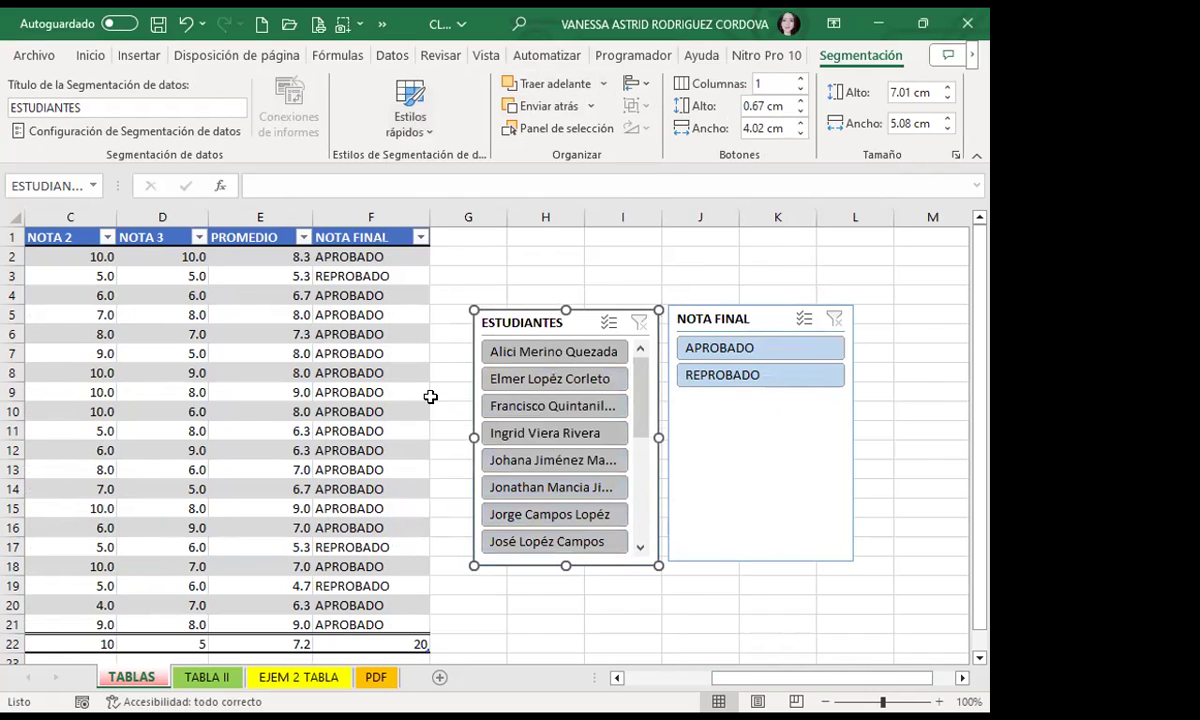
pyautogui.click(676, 350)
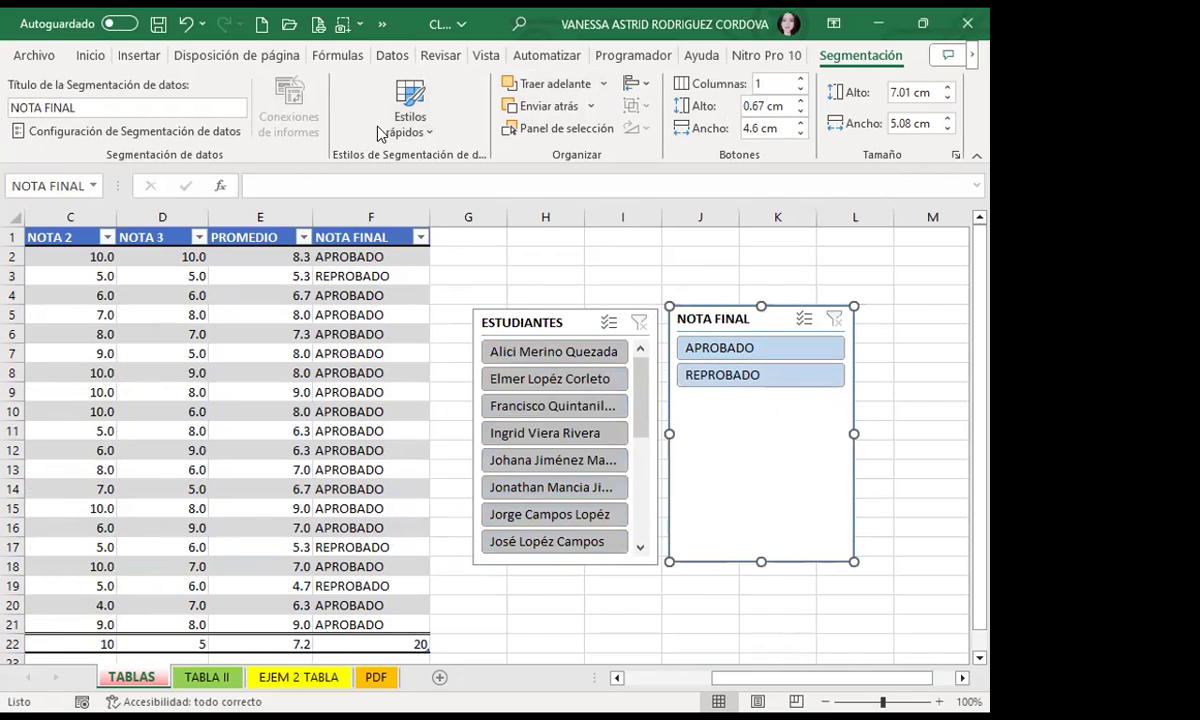
pyautogui.press('F4')
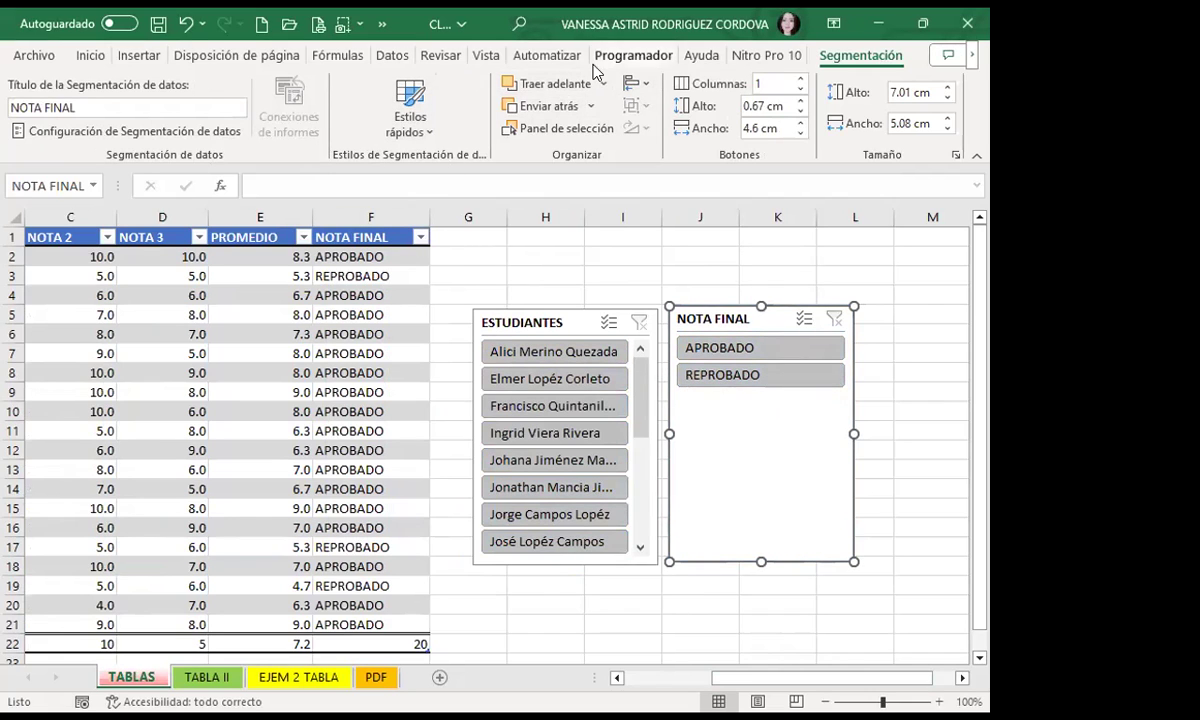
# Step: Check Líneas de cuadrícula is off under Vista > Mostrar, then scroll down
pyautogui.click(486, 55)
pyautogui.click(360, 118)
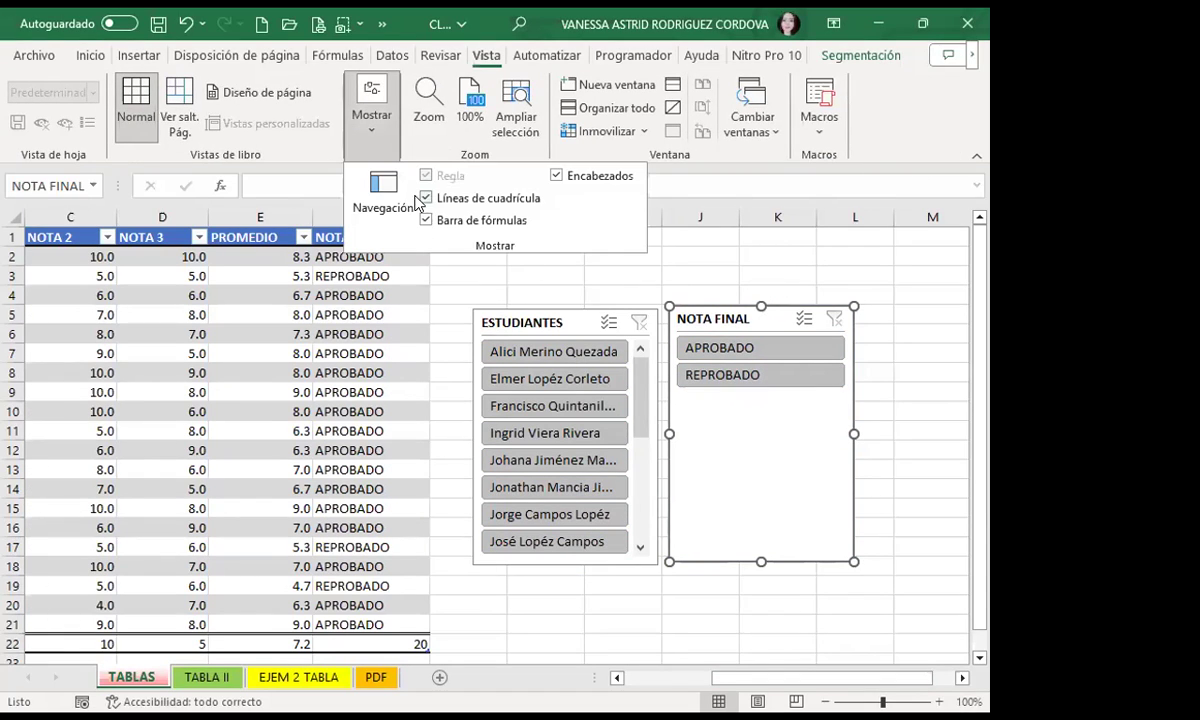
pyautogui.click(465, 258)
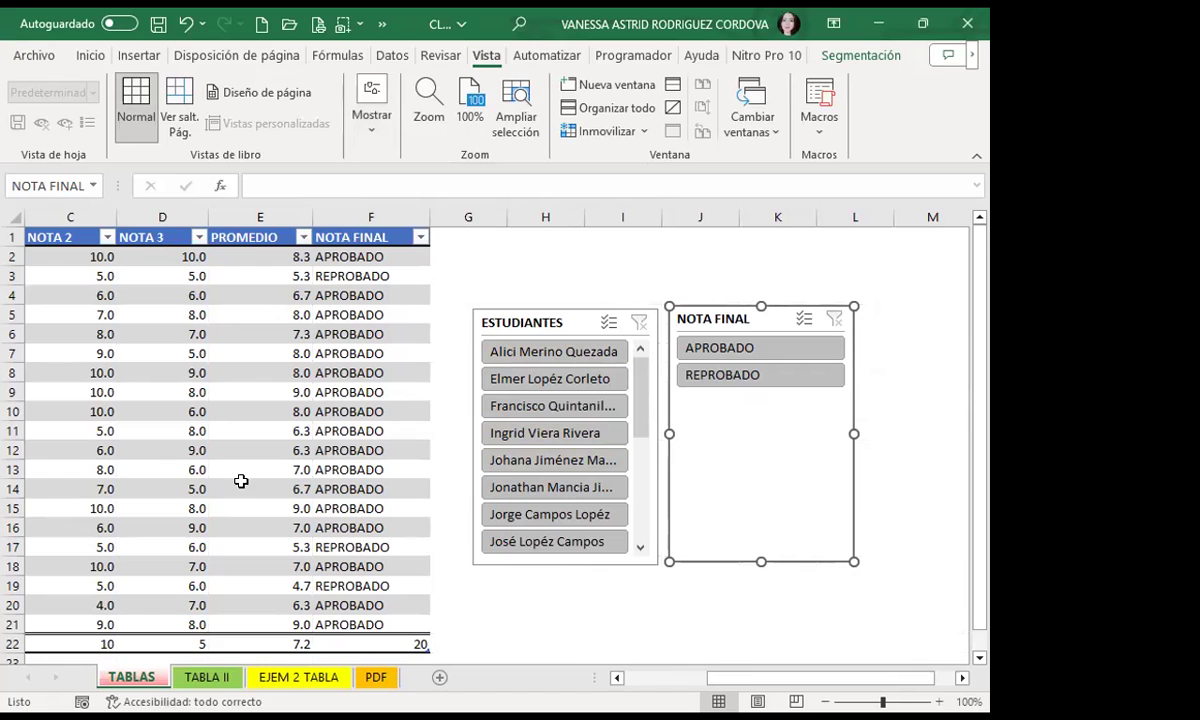
pyautogui.scroll(-2, 775, 658)
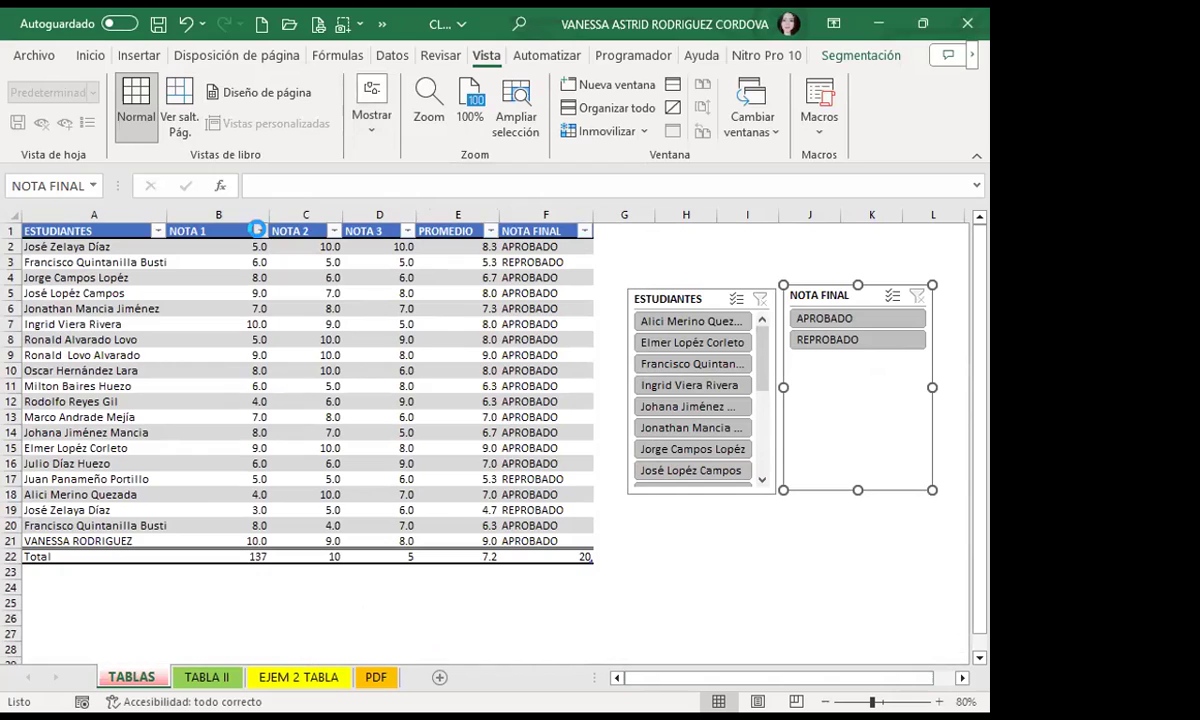
pyautogui.click(260, 231)
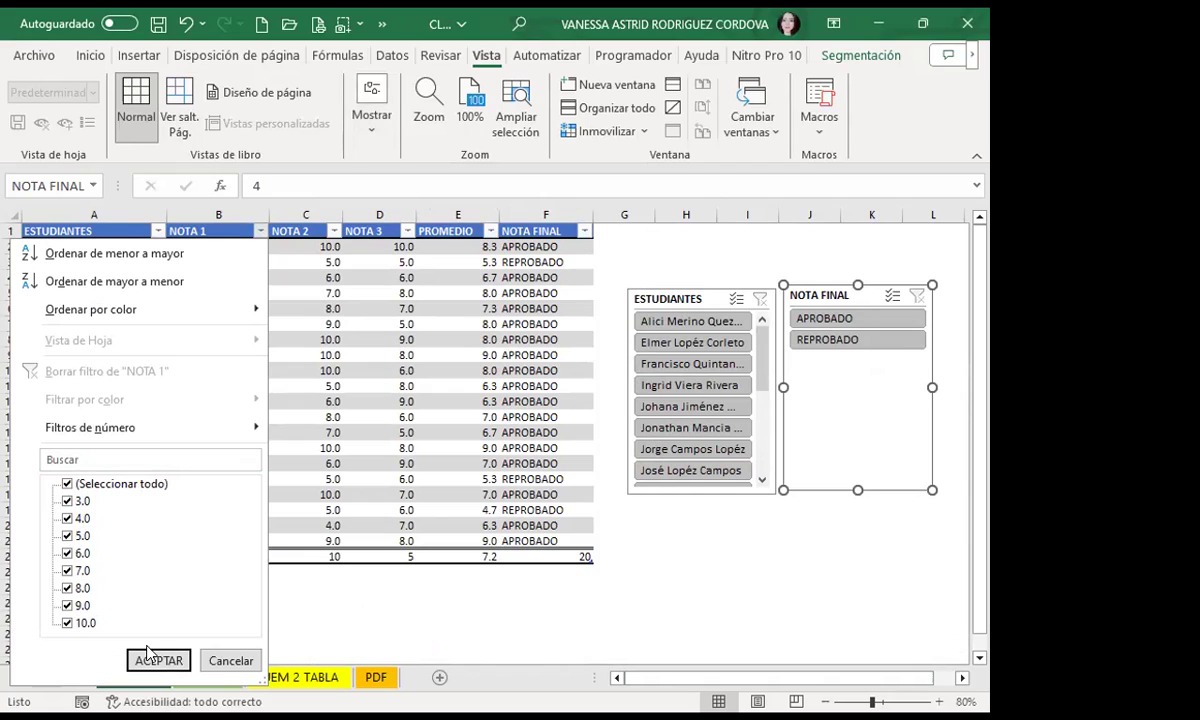
pyautogui.click(227, 657)
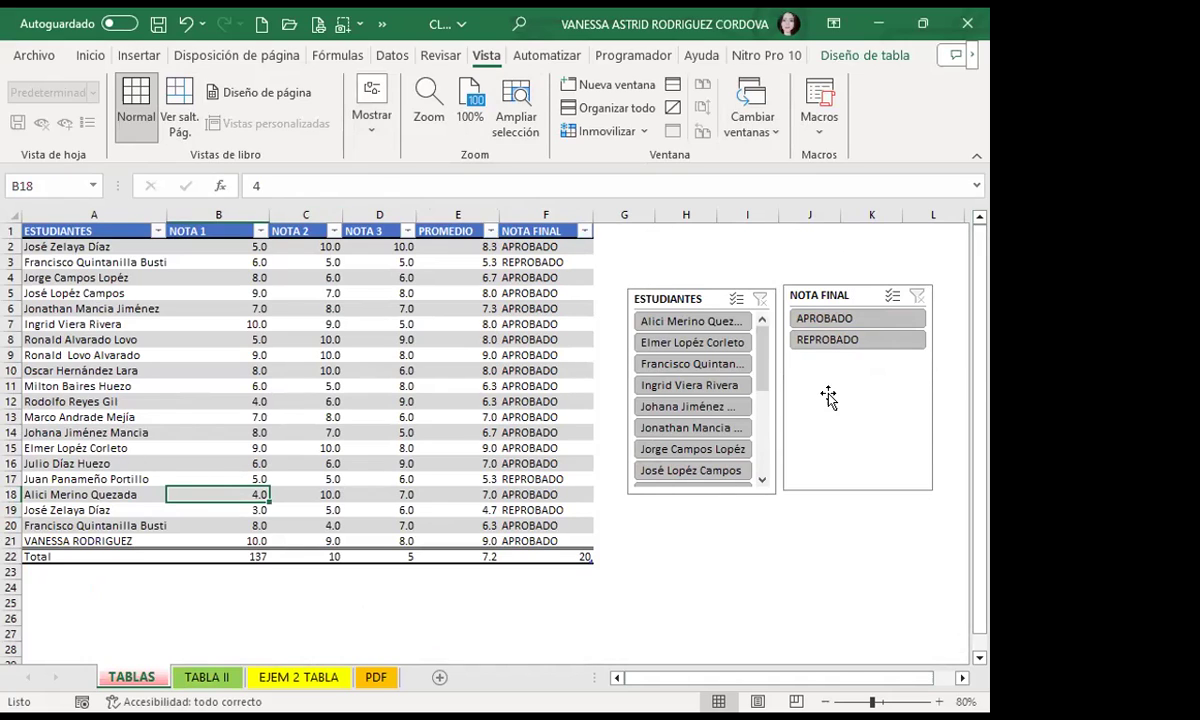
# Step: Use the NOTA FINAL slicer to show the 3 REPROBADO students, then switch to the 17 APROBADO students
pyautogui.click(841, 345)
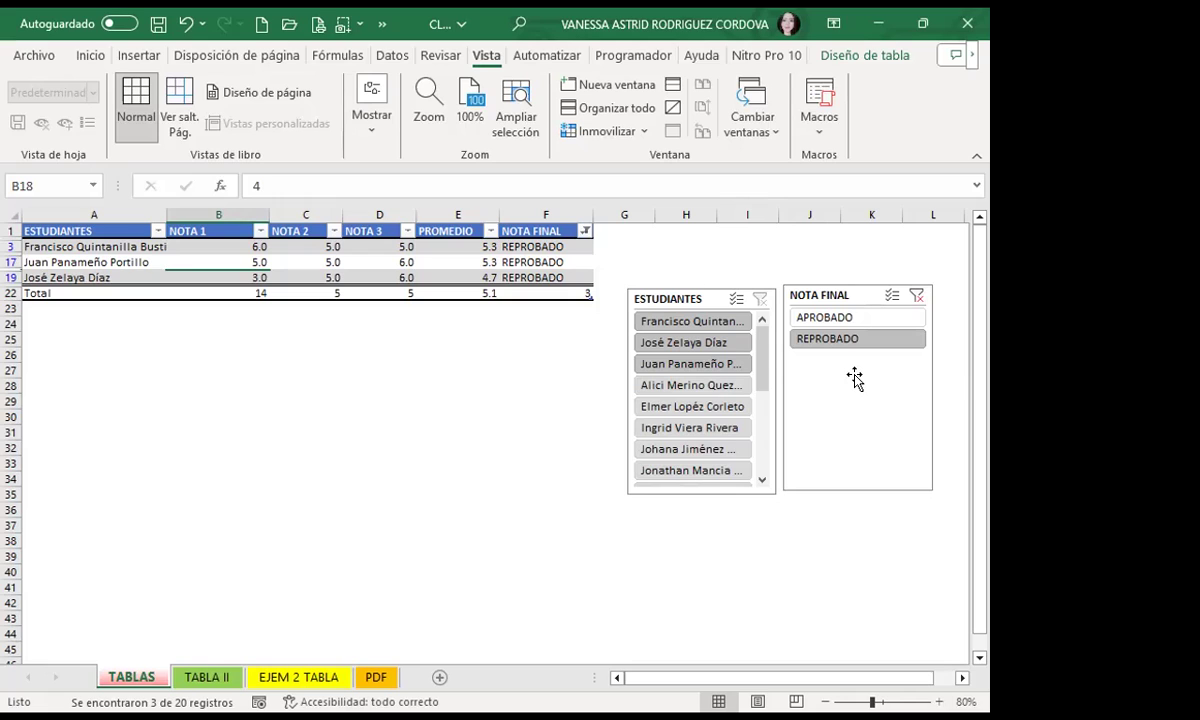
pyautogui.click(838, 316)
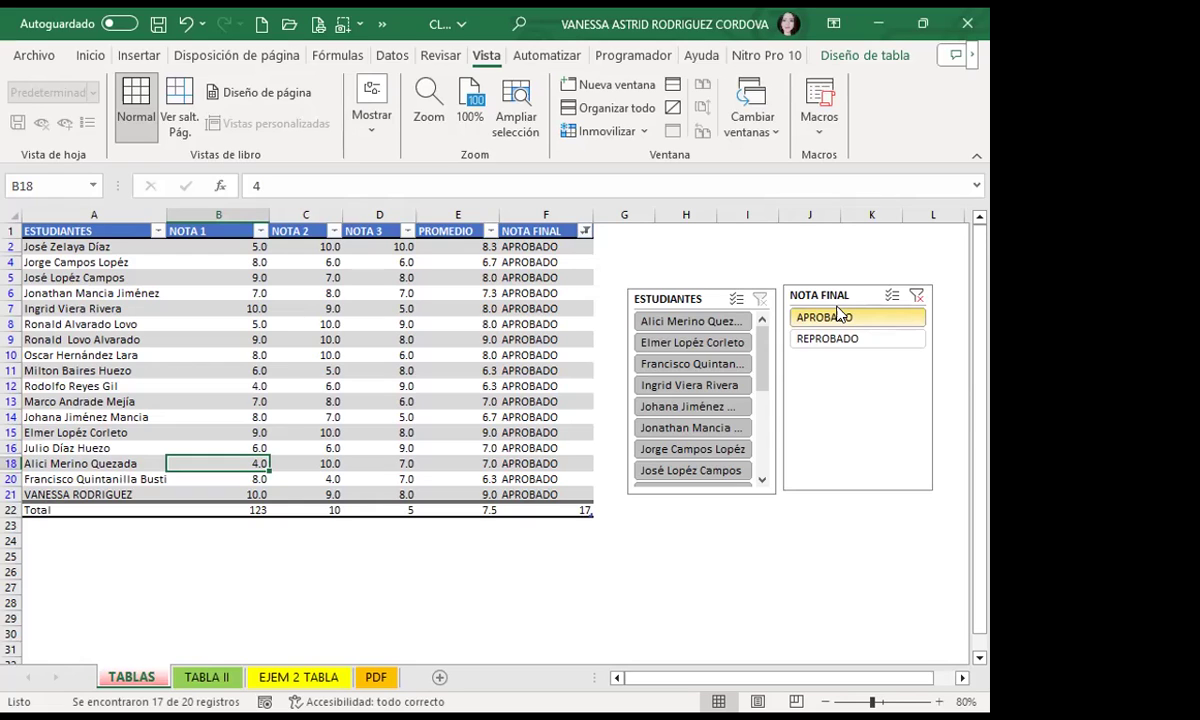
# Step: Clear the pass/fail filter and filter the table to four students in the ESTUDIANTES slicer
pyautogui.click(917, 295)
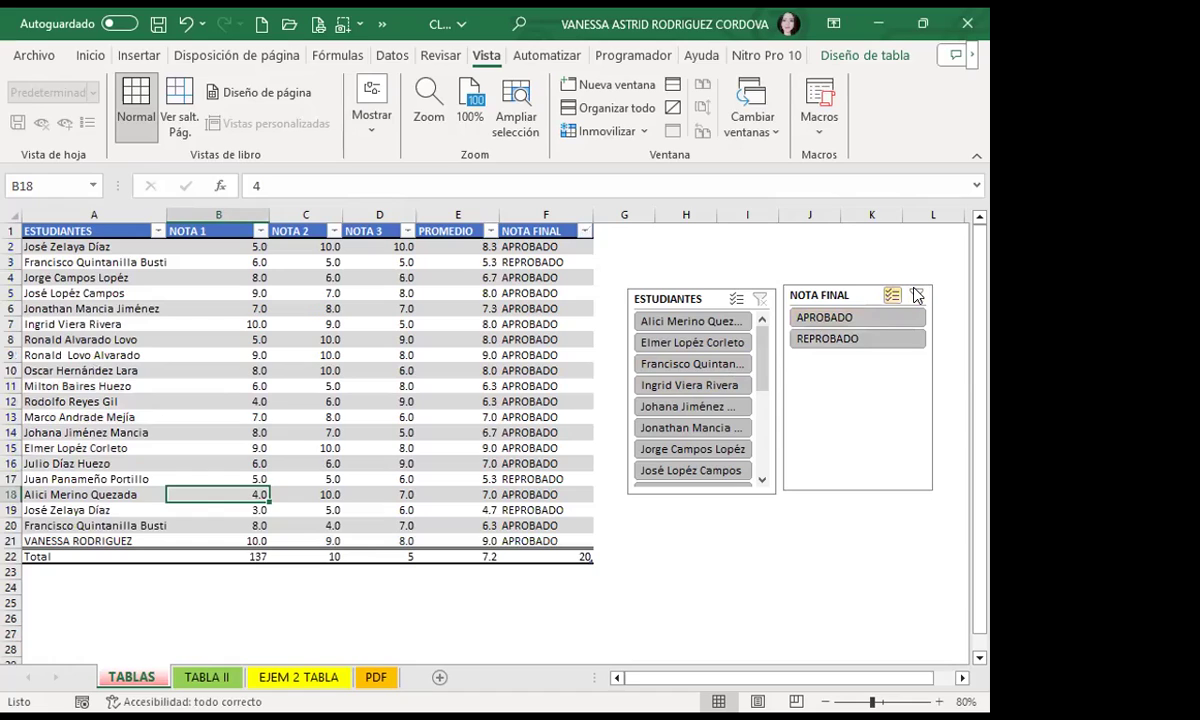
pyautogui.click(674, 341)
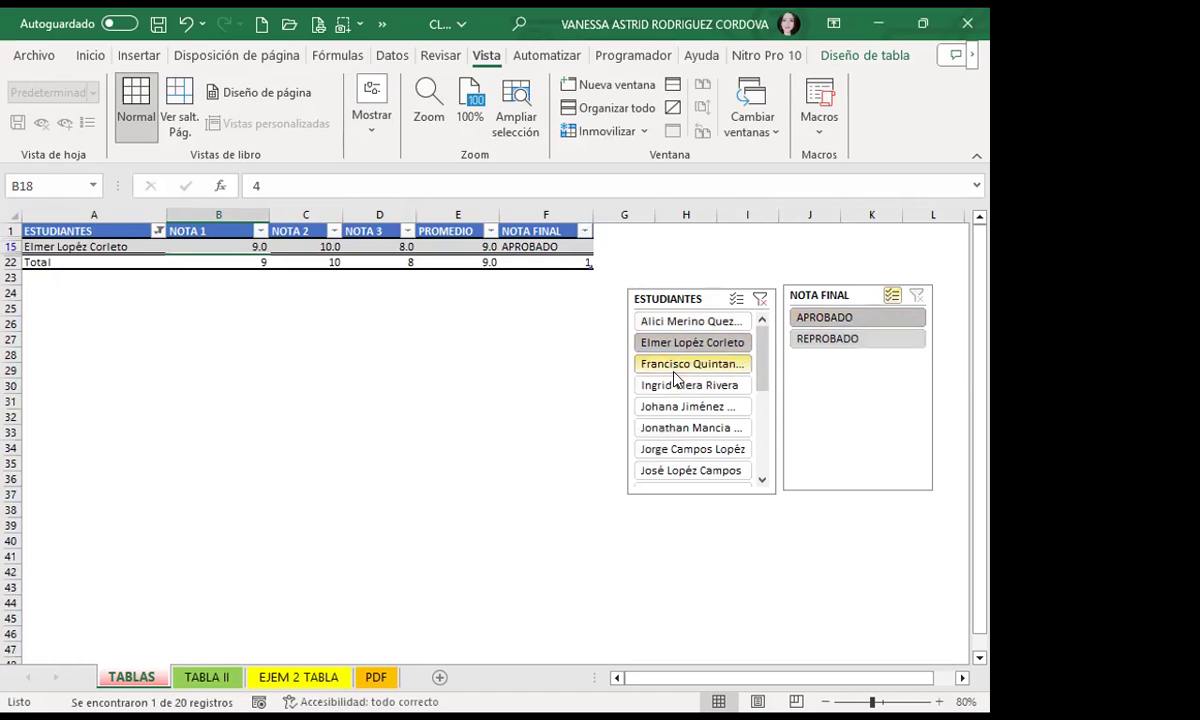
pyautogui.keyDown('ctrl'); pyautogui.click(665, 364); pyautogui.keyUp('ctrl')
pyautogui.keyDown('ctrl'); pyautogui.click(686, 406); pyautogui.keyUp('ctrl')
pyautogui.keyDown('ctrl'); pyautogui.click(690, 449); pyautogui.keyUp('ctrl')
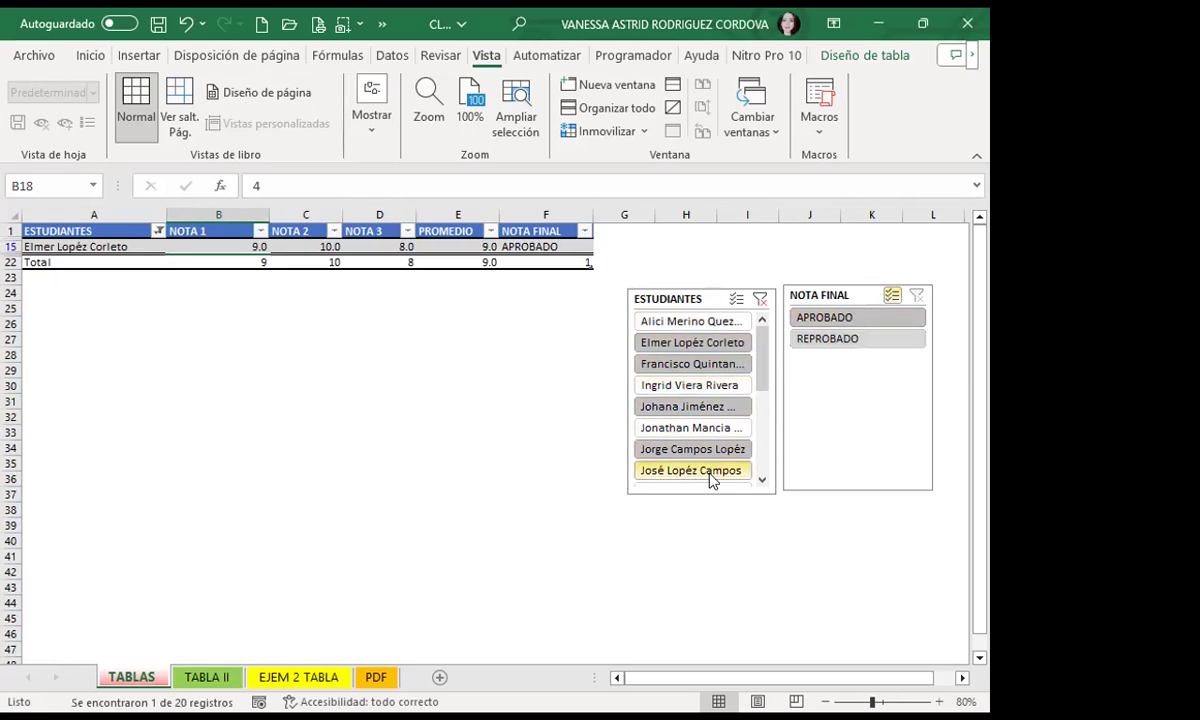
# Step: Add more students to the selection, then clear the ESTUDIANTES and NOTA FINAL slicer filters
pyautogui.click(762, 483)
pyautogui.click(762, 483)
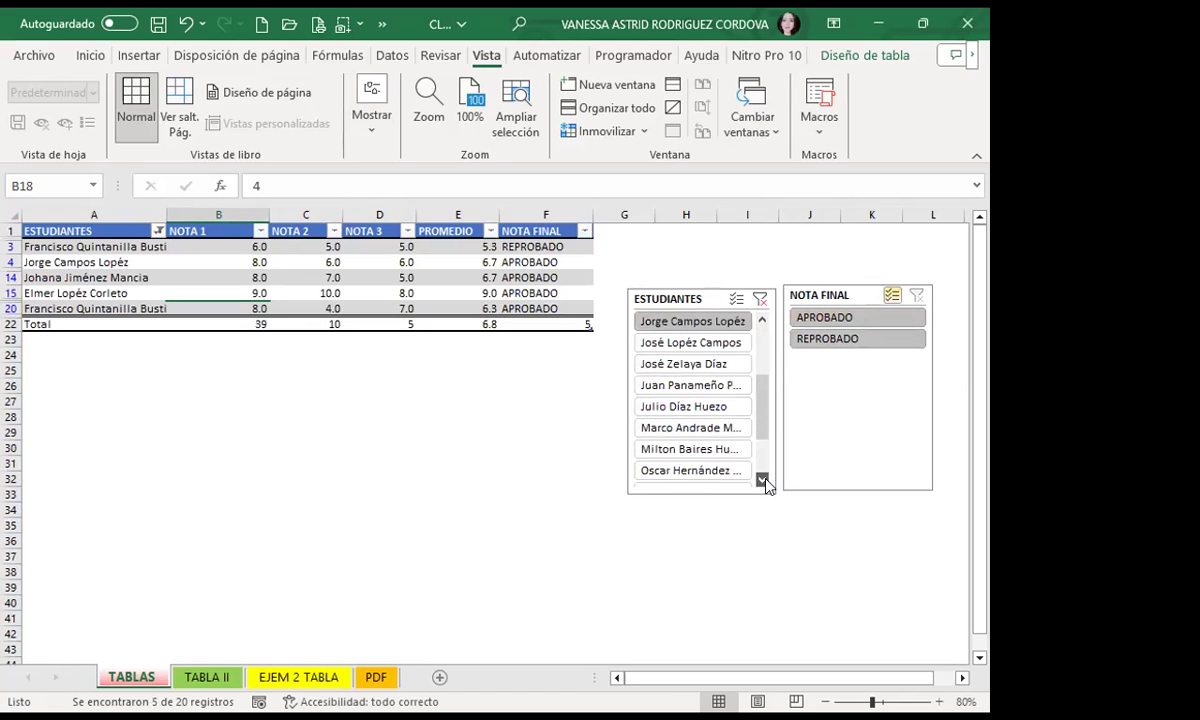
pyautogui.keyDown('ctrl'); pyautogui.click(690, 427); pyautogui.keyUp('ctrl')
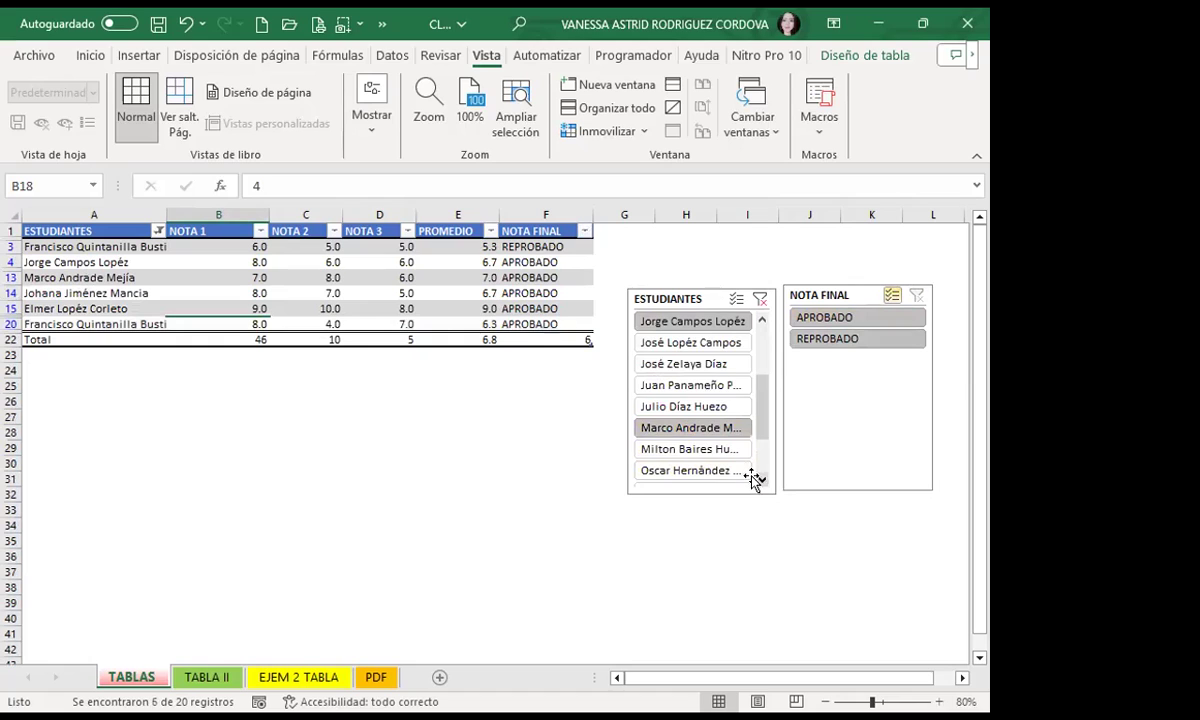
pyautogui.click(762, 483)
pyautogui.click(762, 483)
pyautogui.click(762, 481)
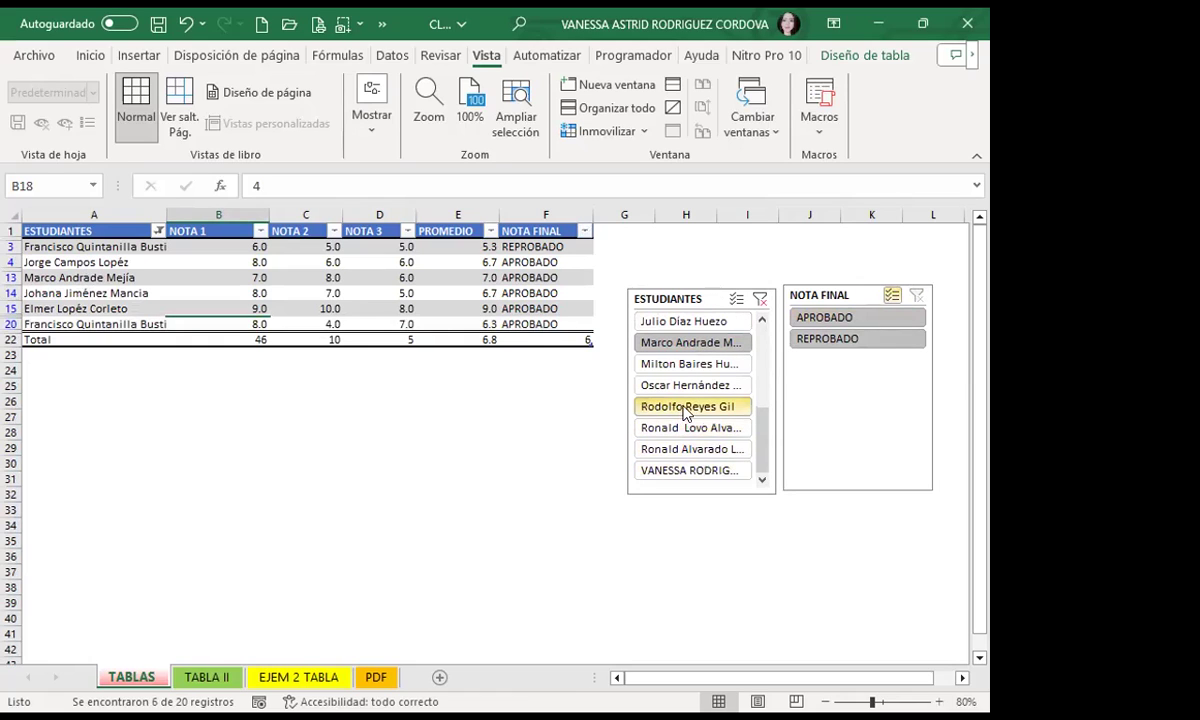
pyautogui.keyDown('ctrl'); pyautogui.click(686, 405); pyautogui.keyUp('ctrl')
pyautogui.keyDown('ctrl'); pyautogui.click(687, 387); pyautogui.keyUp('ctrl')
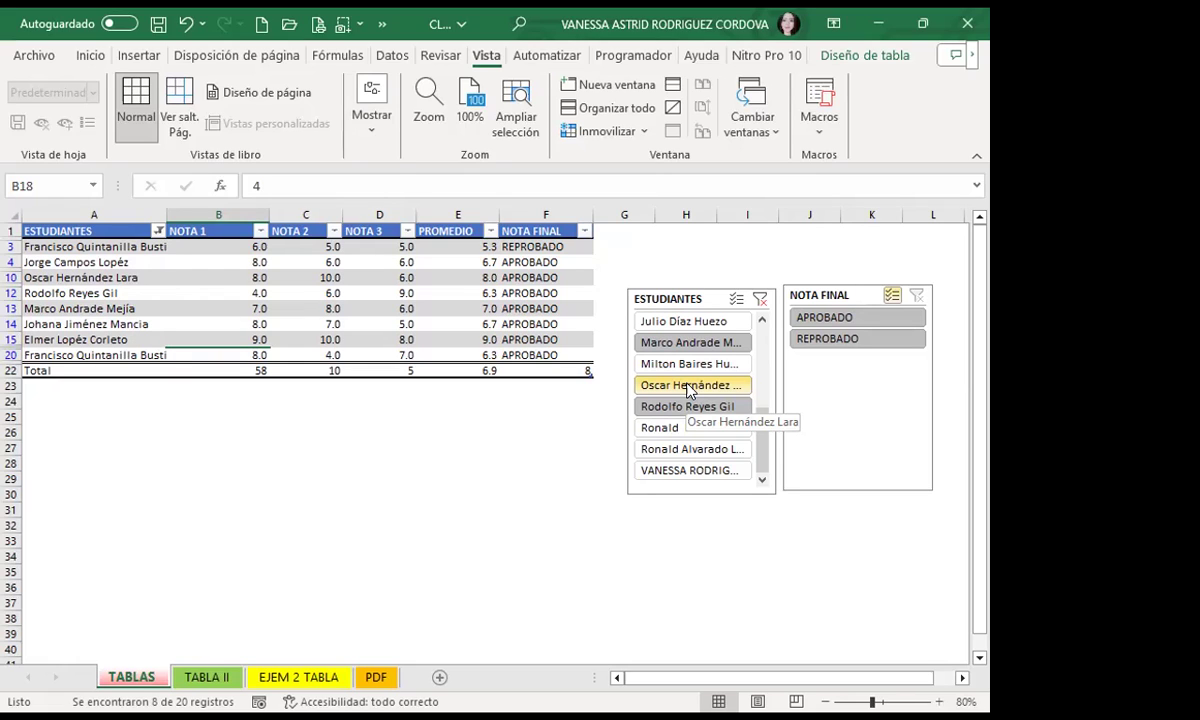
pyautogui.click(762, 300)
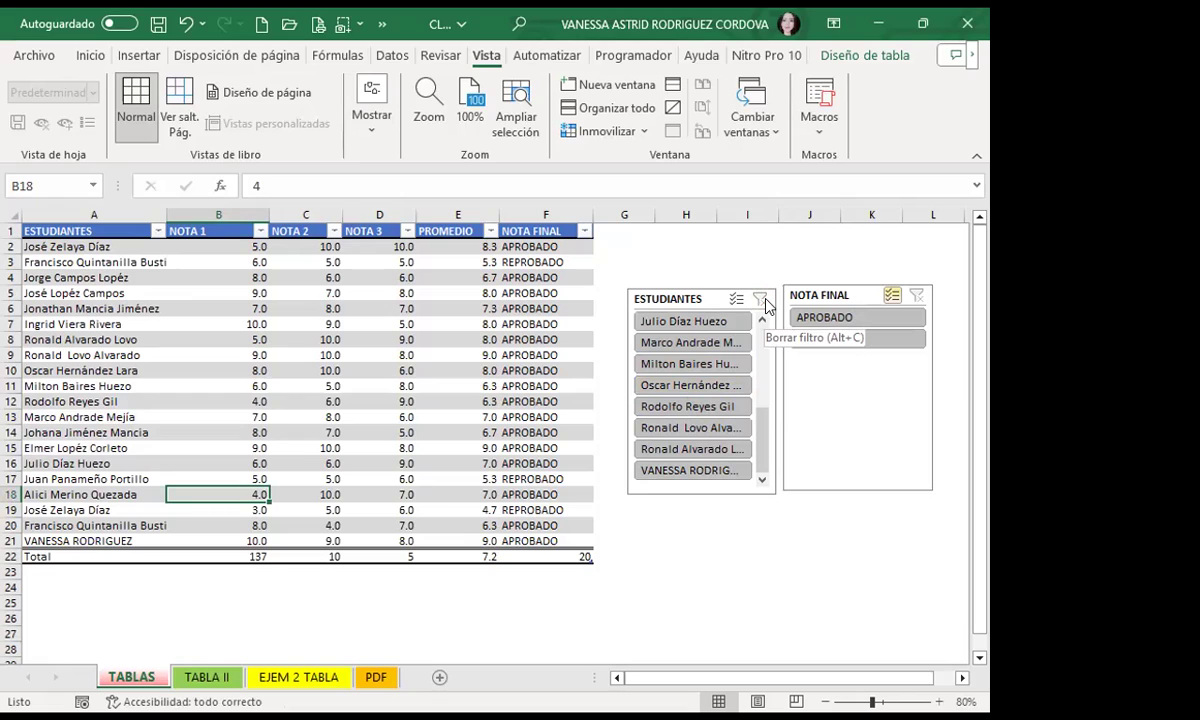
pyautogui.click(765, 300)
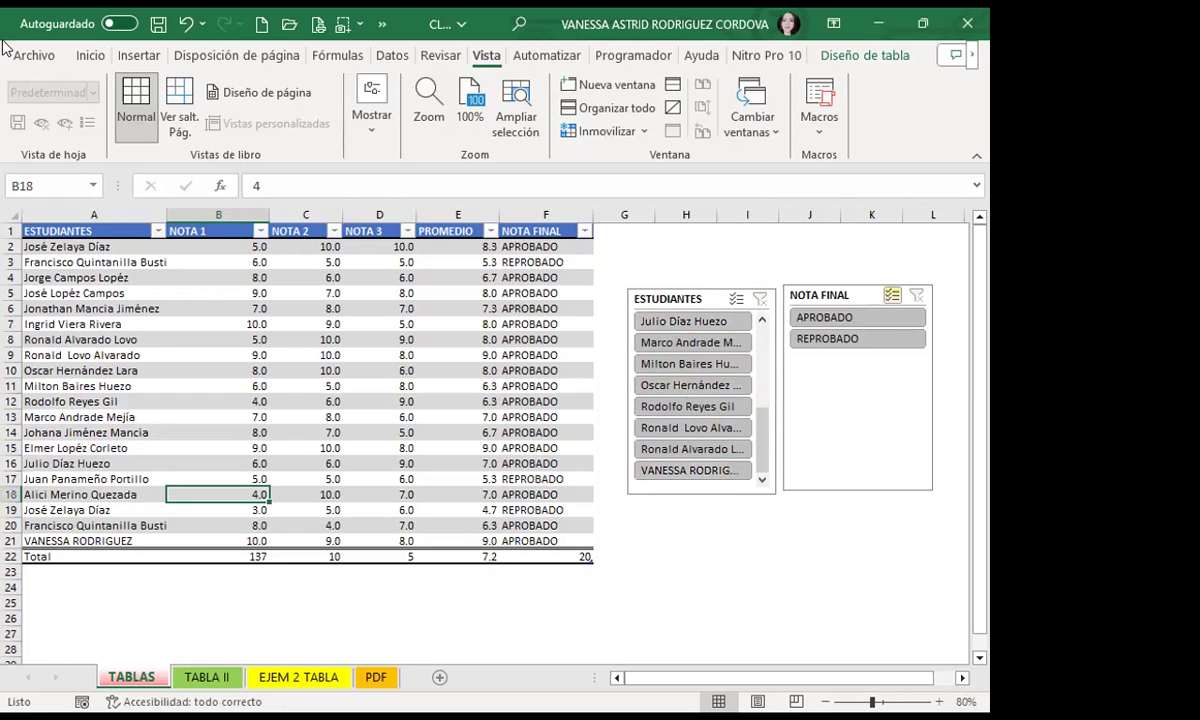
# Step: Start a sheet background from a file and browse to Microsoft Office\root\CLIPART\PUB60COR on C:
pyautogui.click(272, 58)
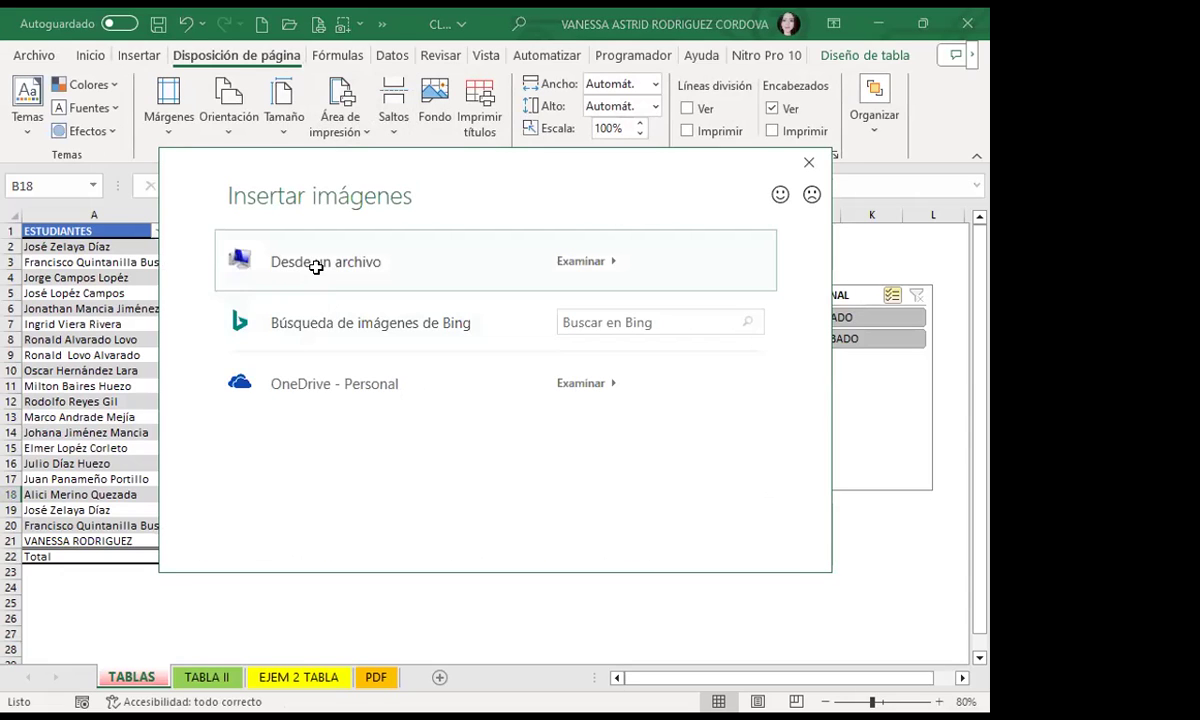
pyautogui.press('Escape')
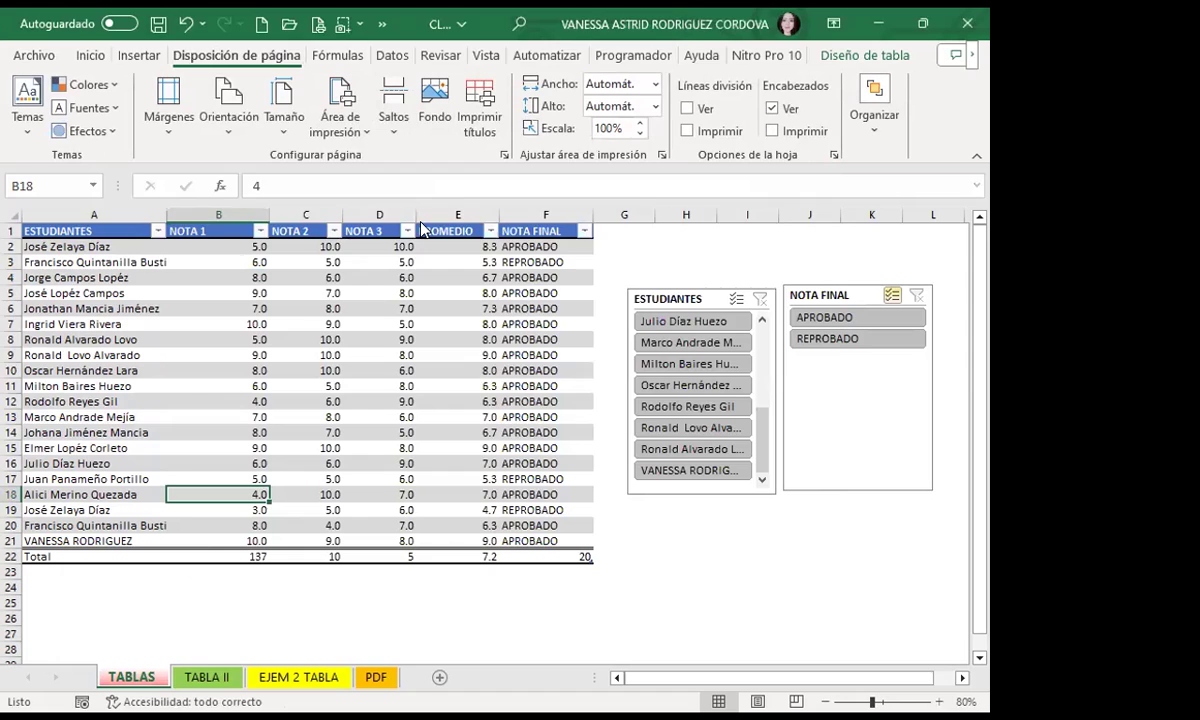
pyautogui.click(93, 288)
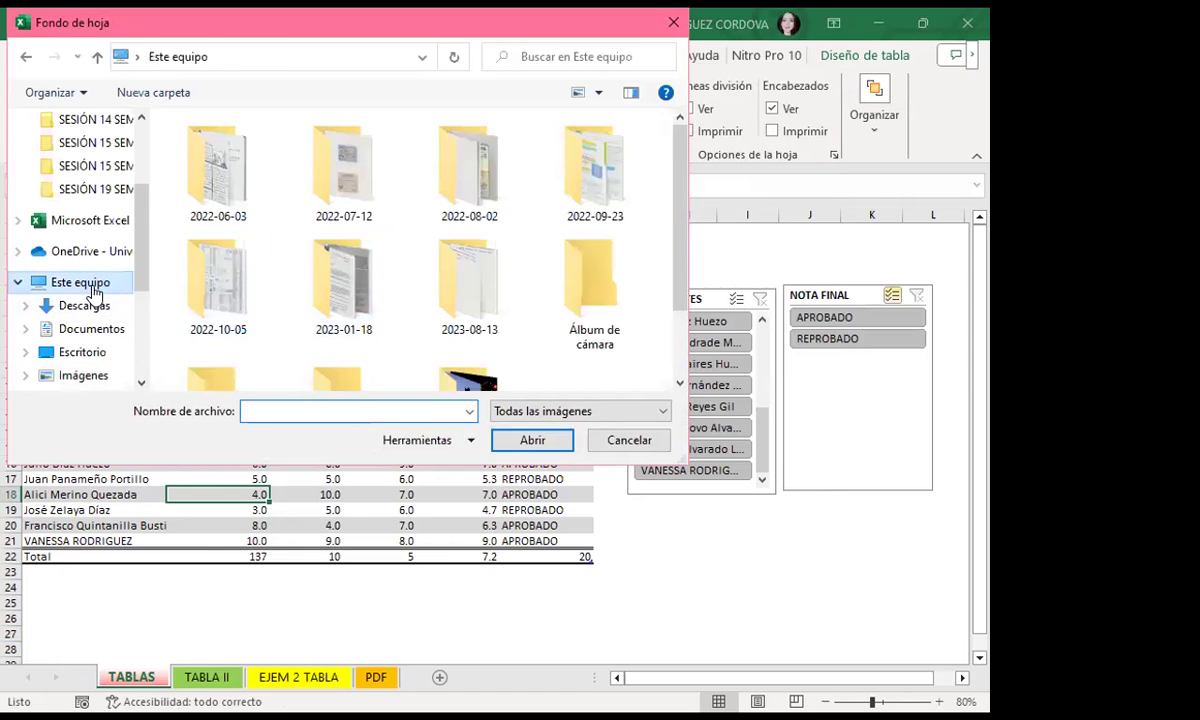
pyautogui.scroll(-3, 327, 311)
pyautogui.doubleClick(324, 308)
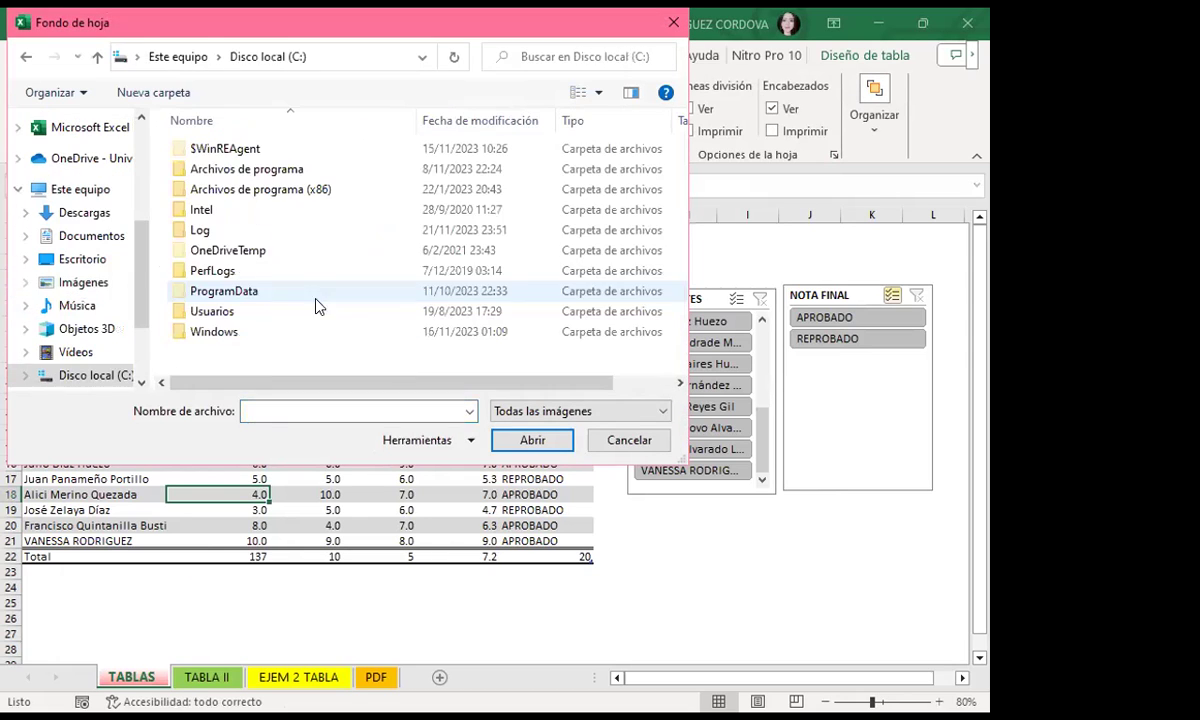
pyautogui.doubleClick(256, 169)
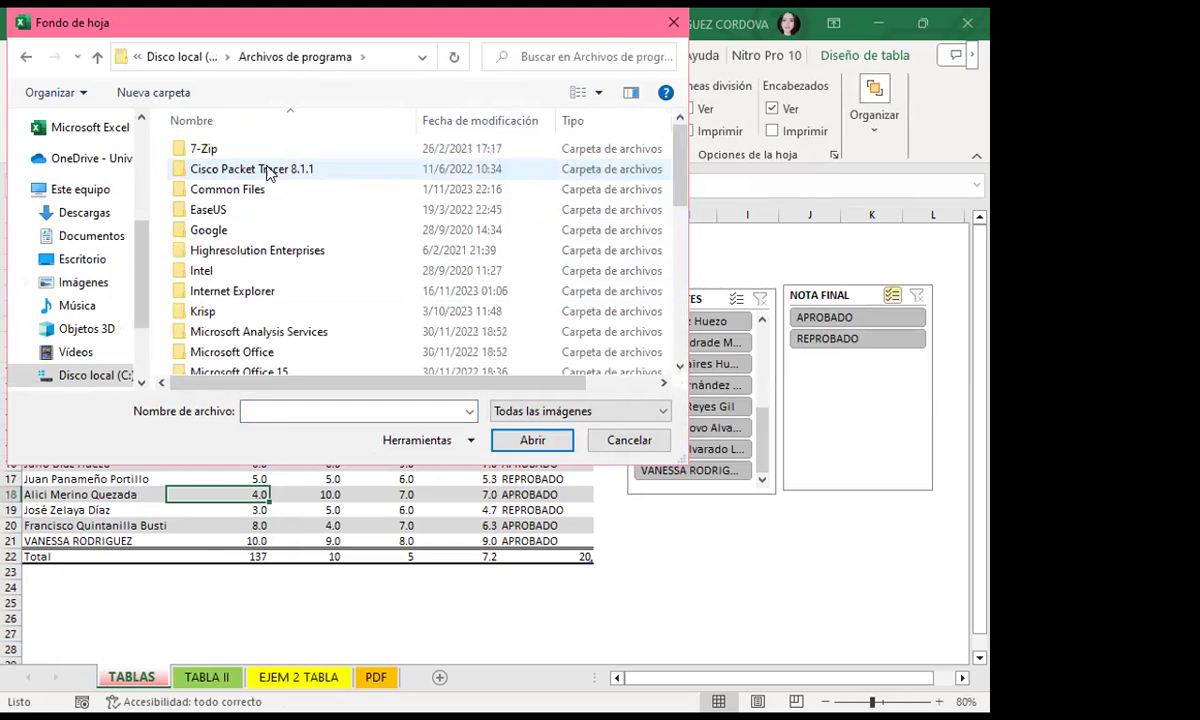
pyautogui.scroll(-2, 279, 237)
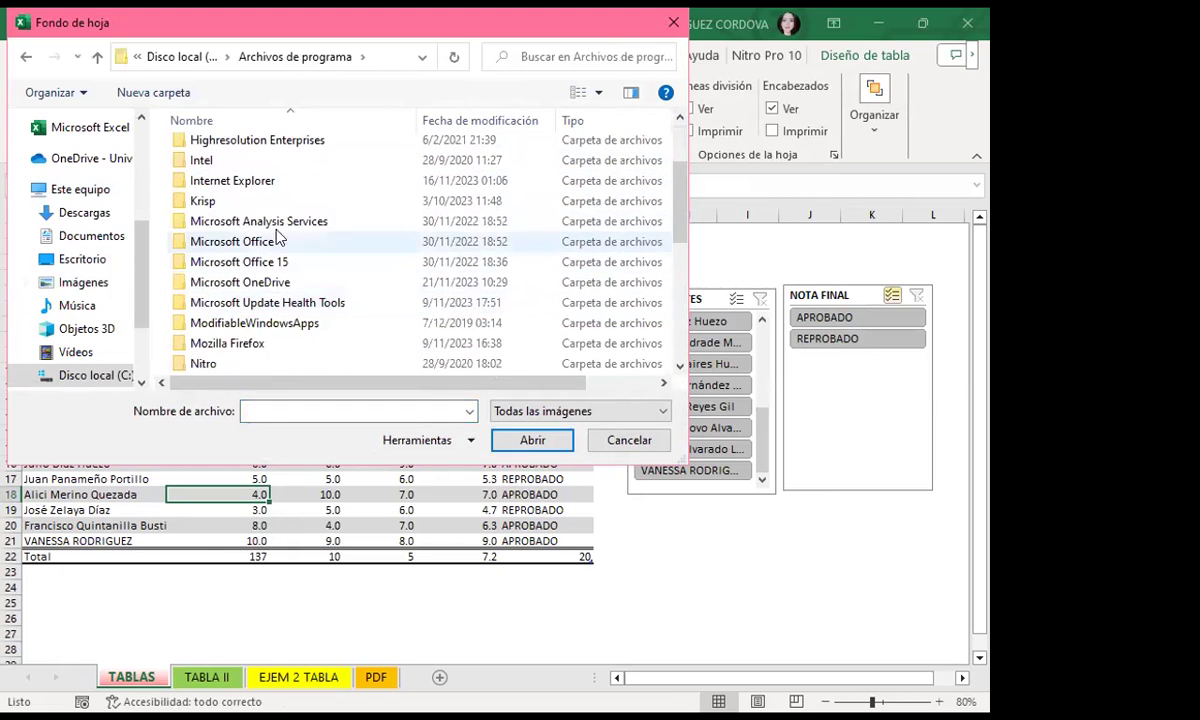
pyautogui.doubleClick(270, 241)
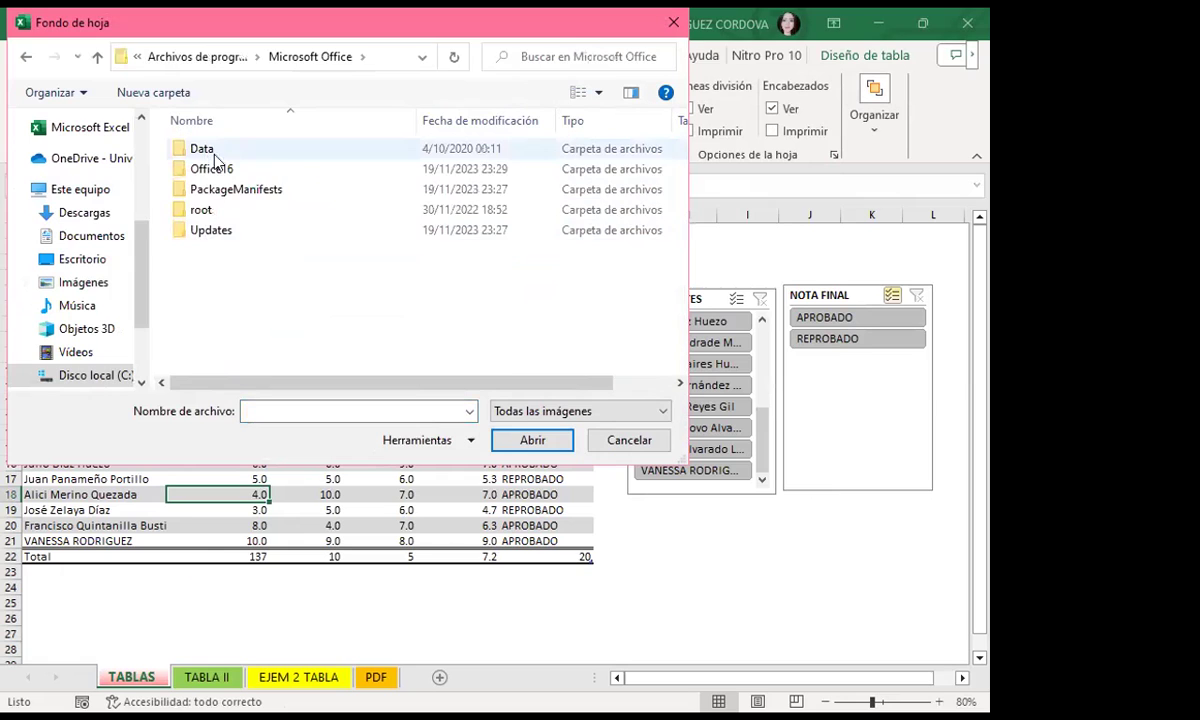
pyautogui.doubleClick(201, 209)
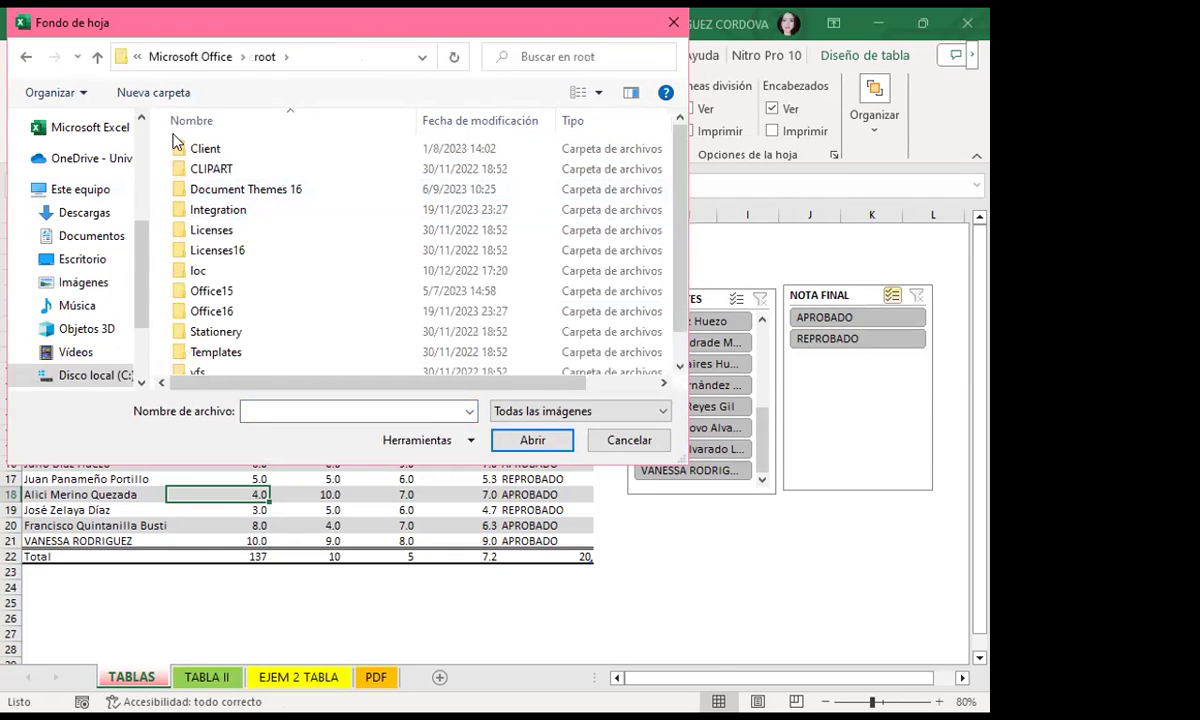
pyautogui.doubleClick(210, 172)
pyautogui.doubleClick(230, 152)
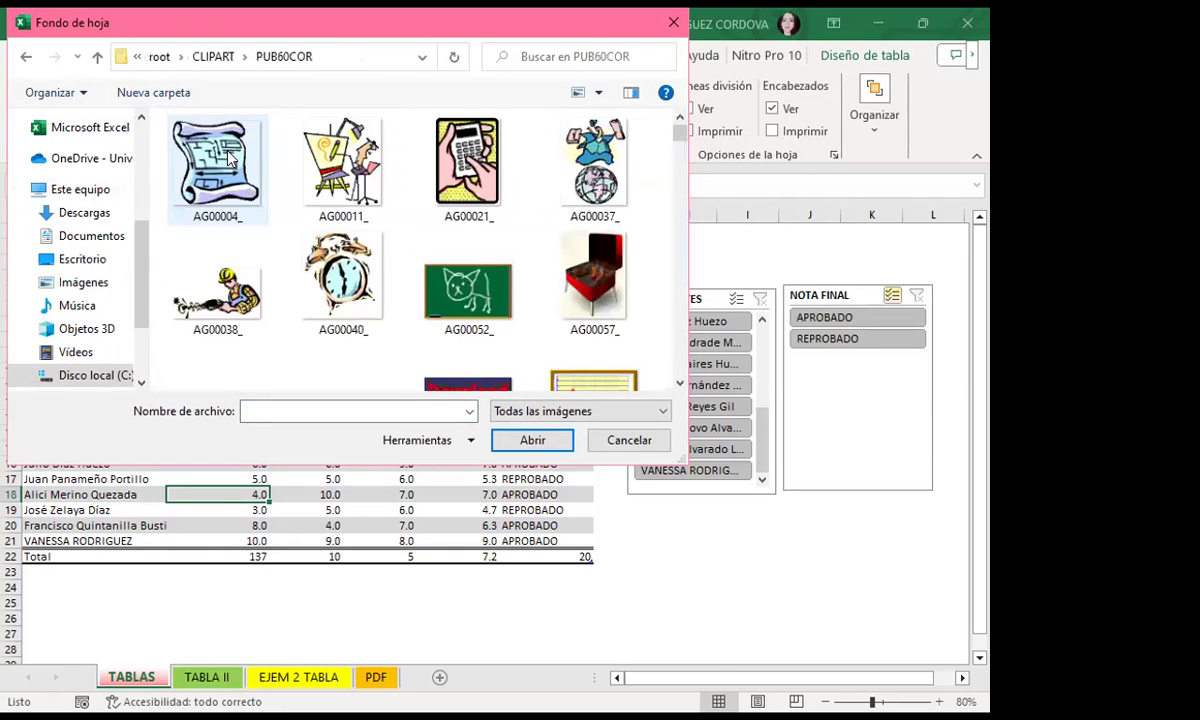
# Step: Insert the candles-over-sheet-music image J0309705 as the TABLAS sheet background
pyautogui.scroll(-5, 396, 279)
pyautogui.scroll(-5, 396, 279)
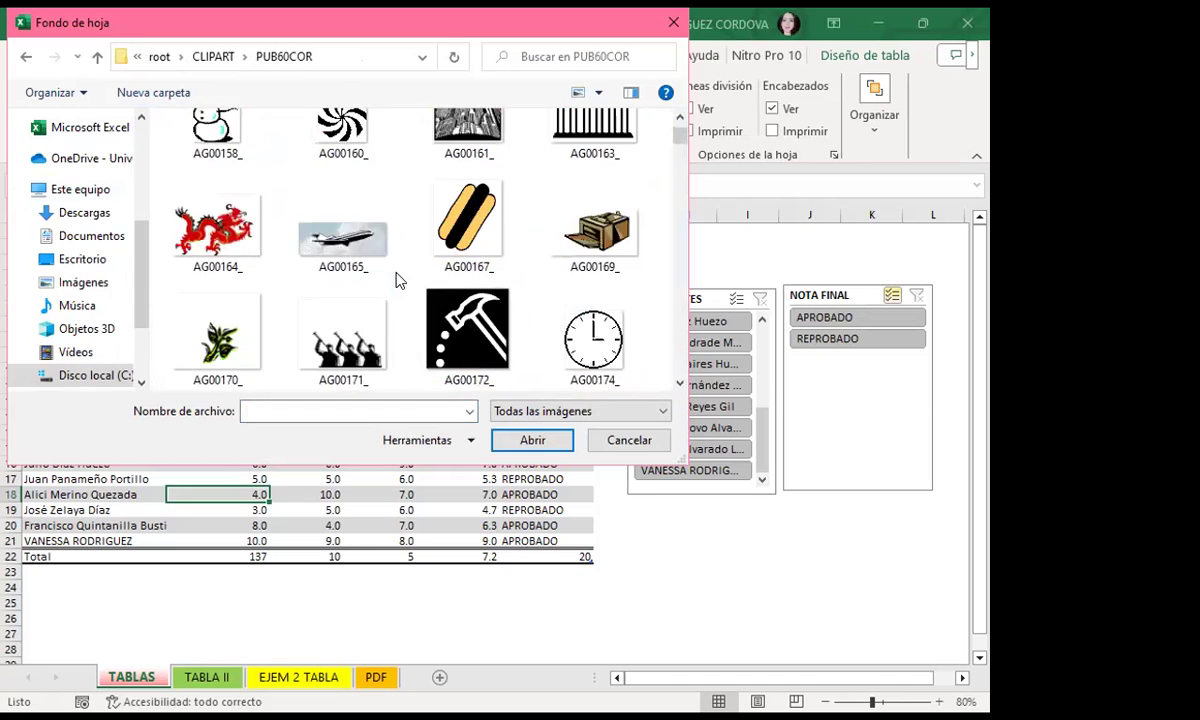
pyautogui.scroll(-5, 390, 295)
pyautogui.scroll(-3, 400, 320)
pyautogui.scroll(-5, 402, 324)
pyautogui.scroll(-5, 402, 324)
pyautogui.scroll(-5, 405, 325)
pyautogui.scroll(-5, 405, 325)
pyautogui.scroll(-5, 405, 325)
pyautogui.scroll(-5, 405, 325)
pyautogui.scroll(-5, 405, 325)
pyautogui.scroll(-5, 405, 325)
pyautogui.scroll(-5, 405, 325)
pyautogui.scroll(-5, 405, 325)
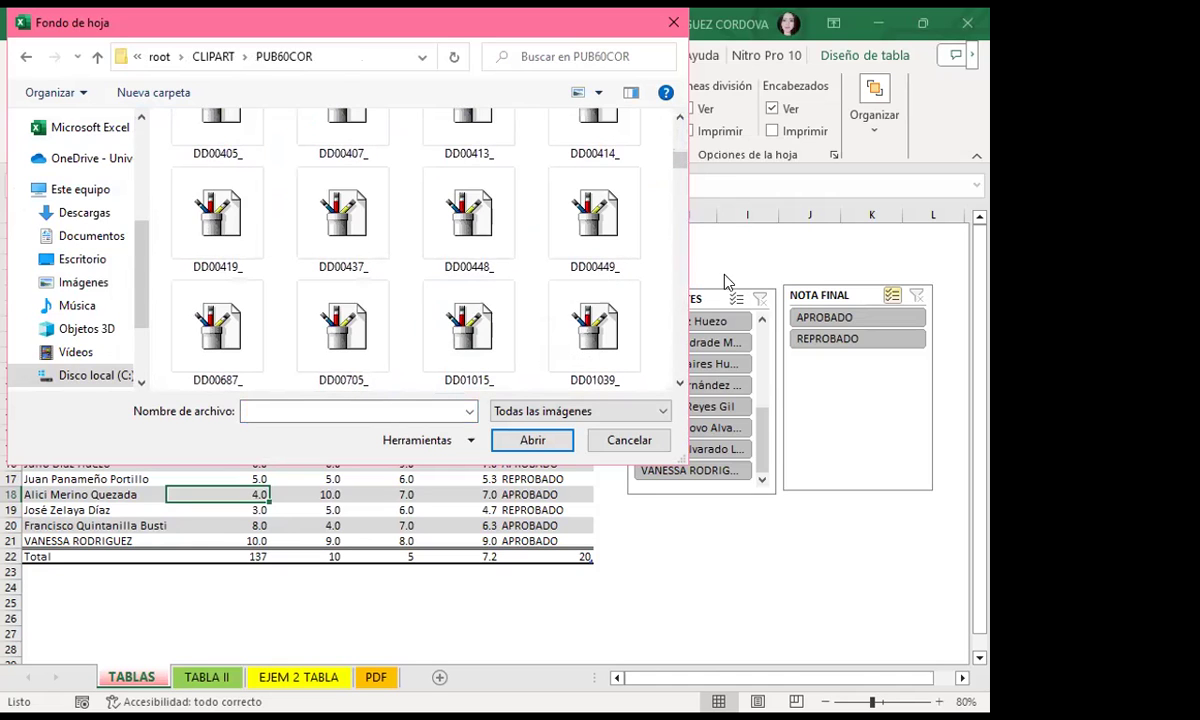
pyautogui.moveTo(678, 160); pyautogui.dragTo(676, 238)
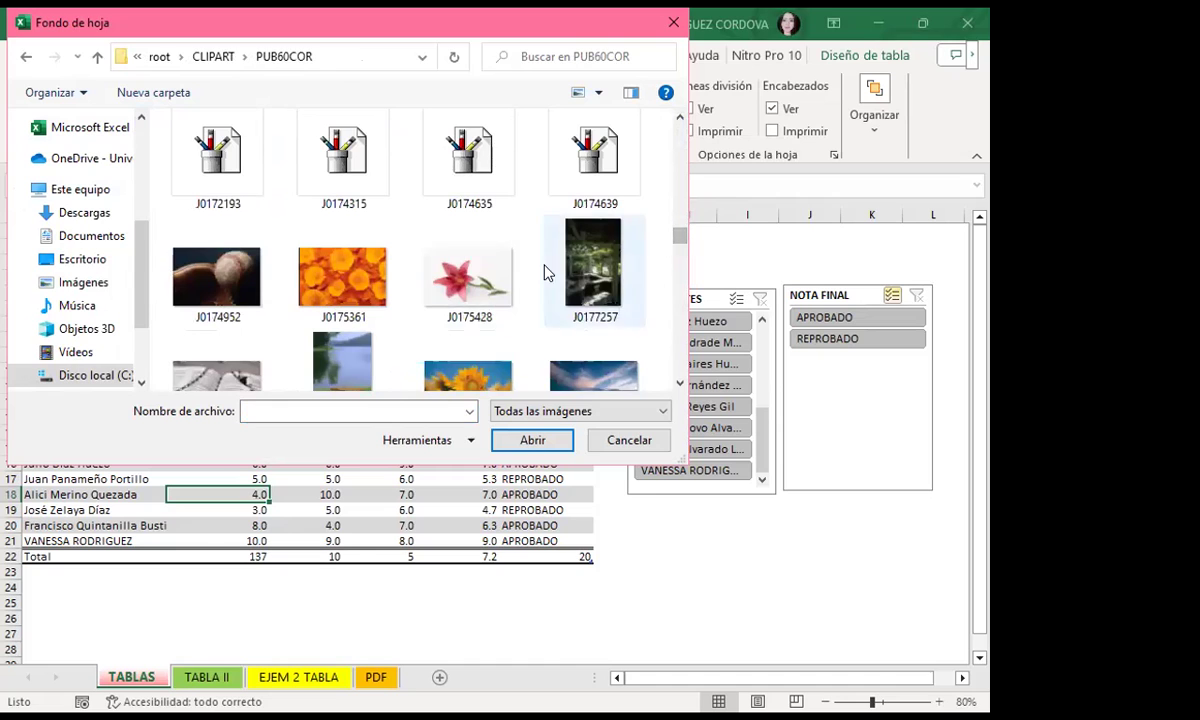
pyautogui.scroll(-1, 378, 279)
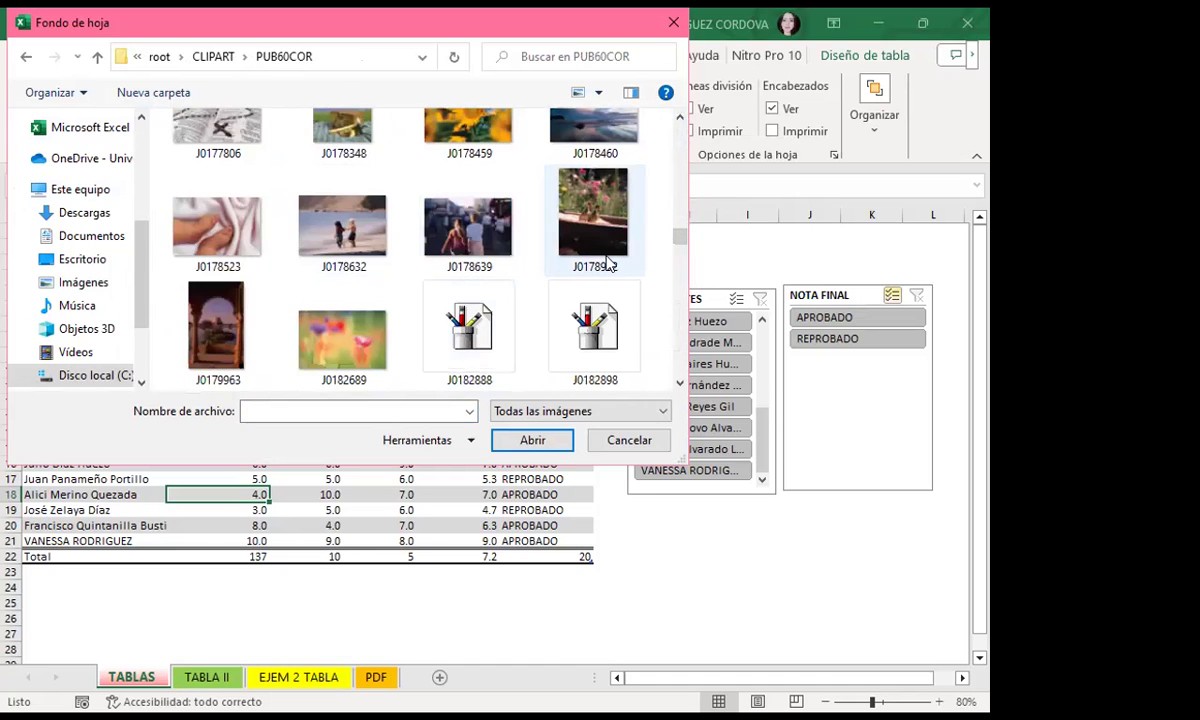
pyautogui.scroll(-2, 383, 305)
pyautogui.scroll(-2, 383, 305)
pyautogui.moveTo(679, 250); pyautogui.dragTo(687, 300)
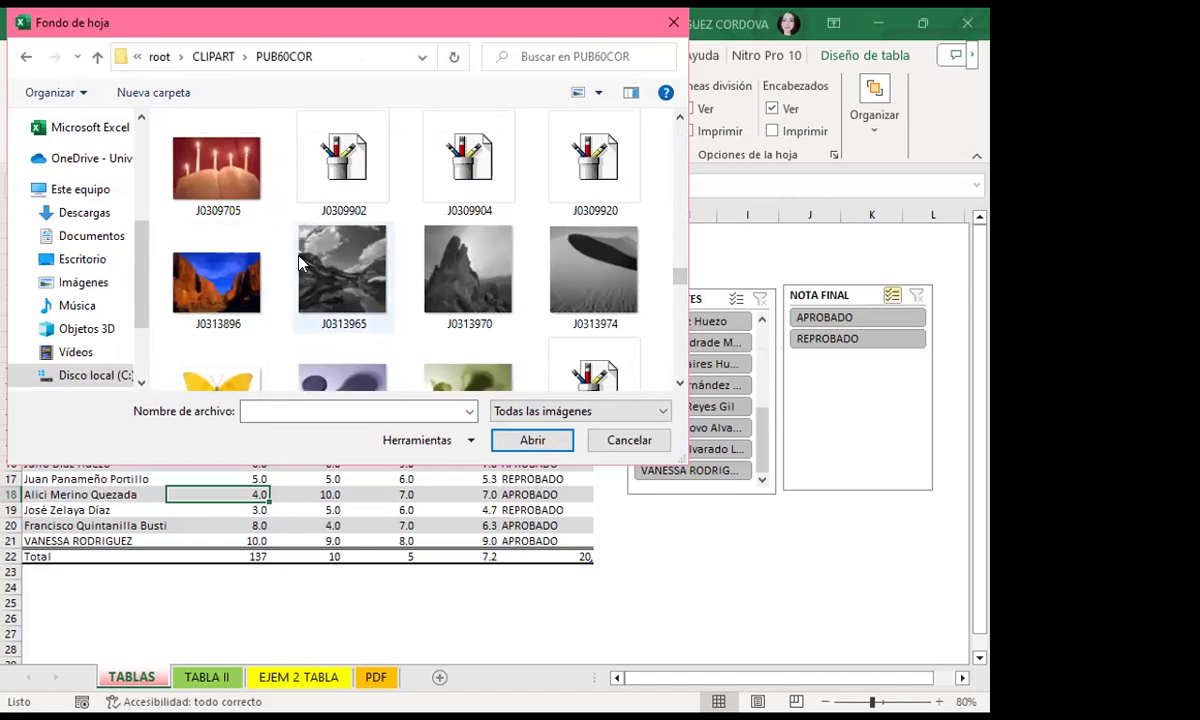
pyautogui.scroll(2, 290, 250)
pyautogui.scroll(-1, 288, 320)
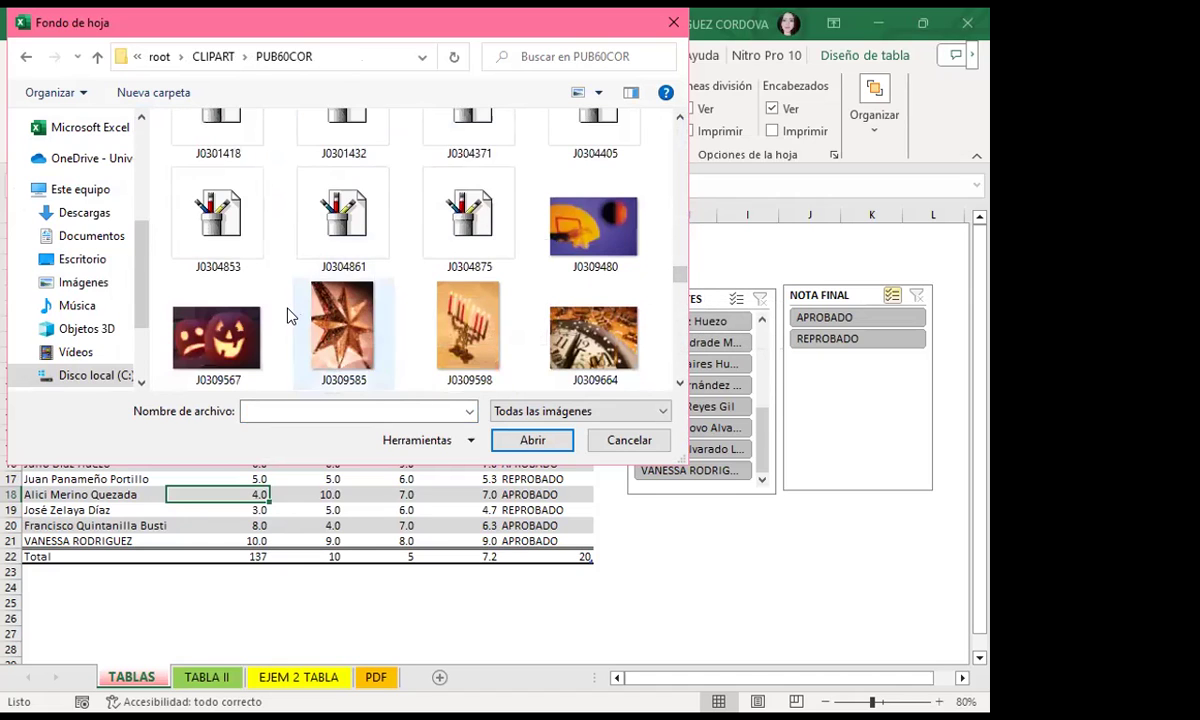
pyautogui.scroll(-3, 290, 310)
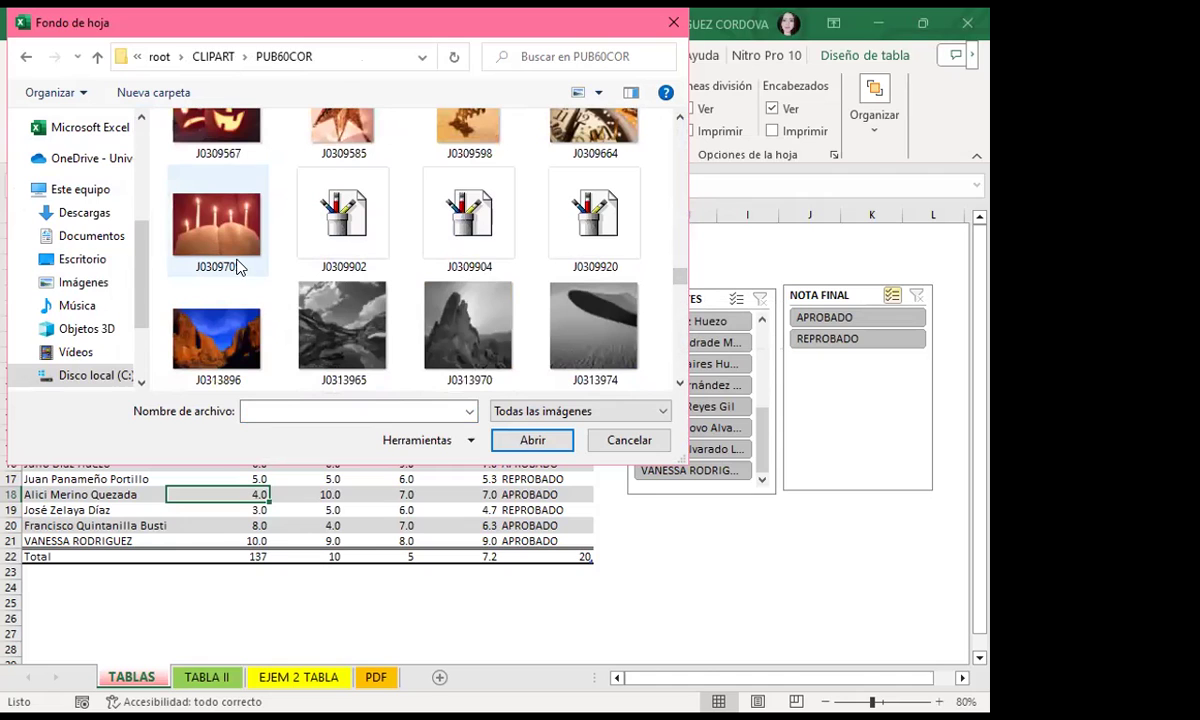
pyautogui.click(222, 224)
pyautogui.click(530, 437)
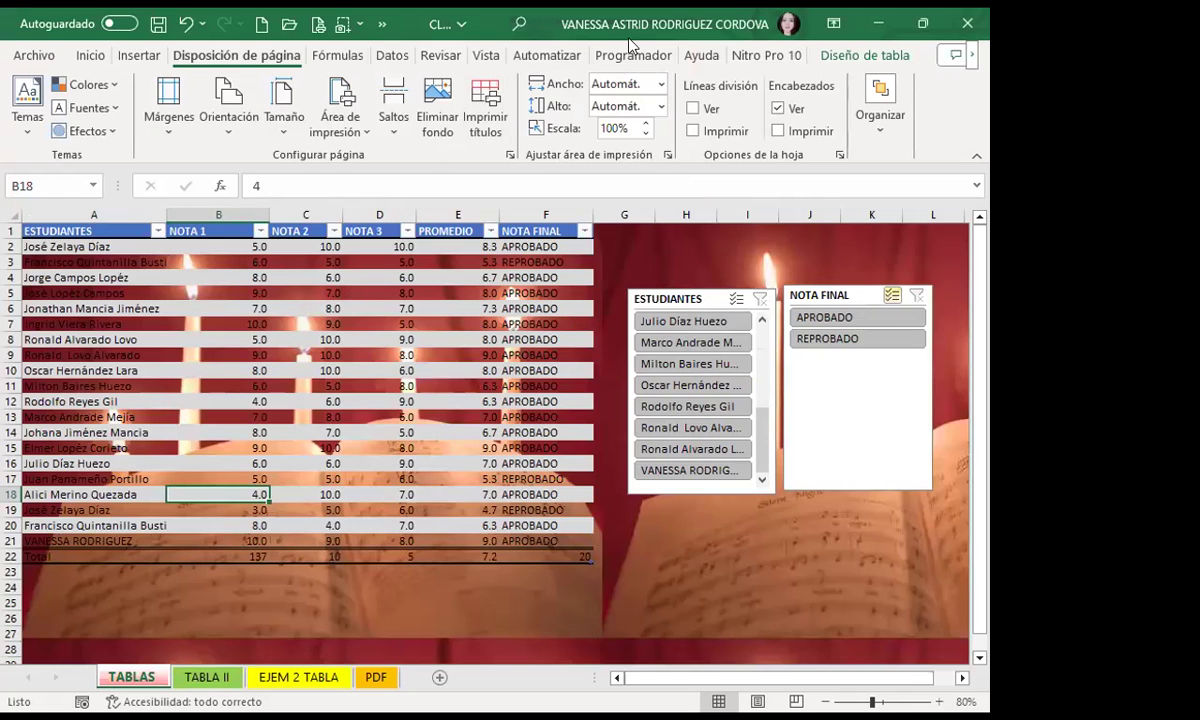
pyautogui.click(863, 55)
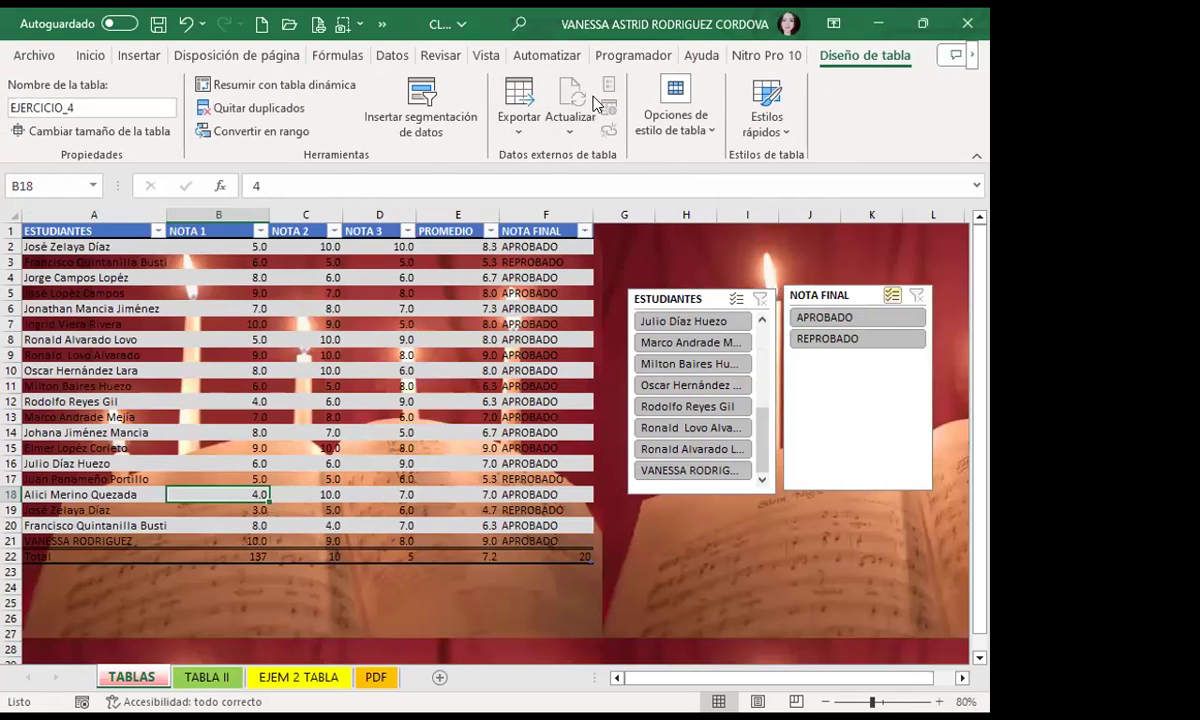
pyautogui.click(762, 122)
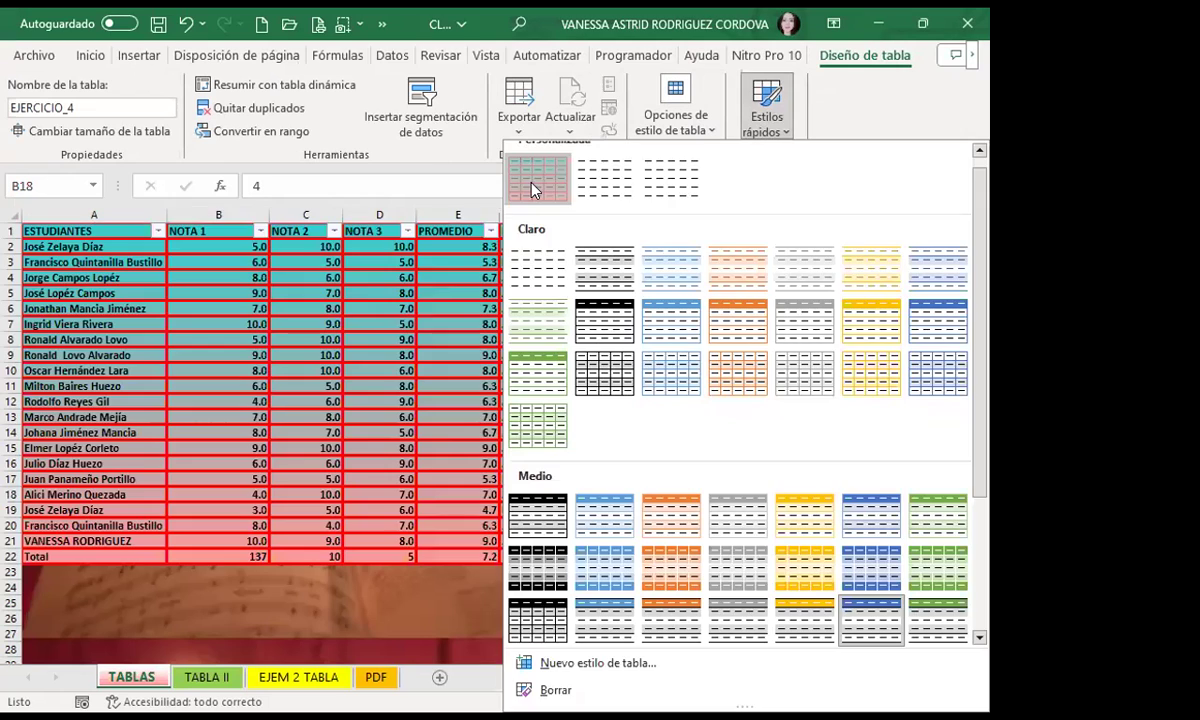
pyautogui.click(533, 190)
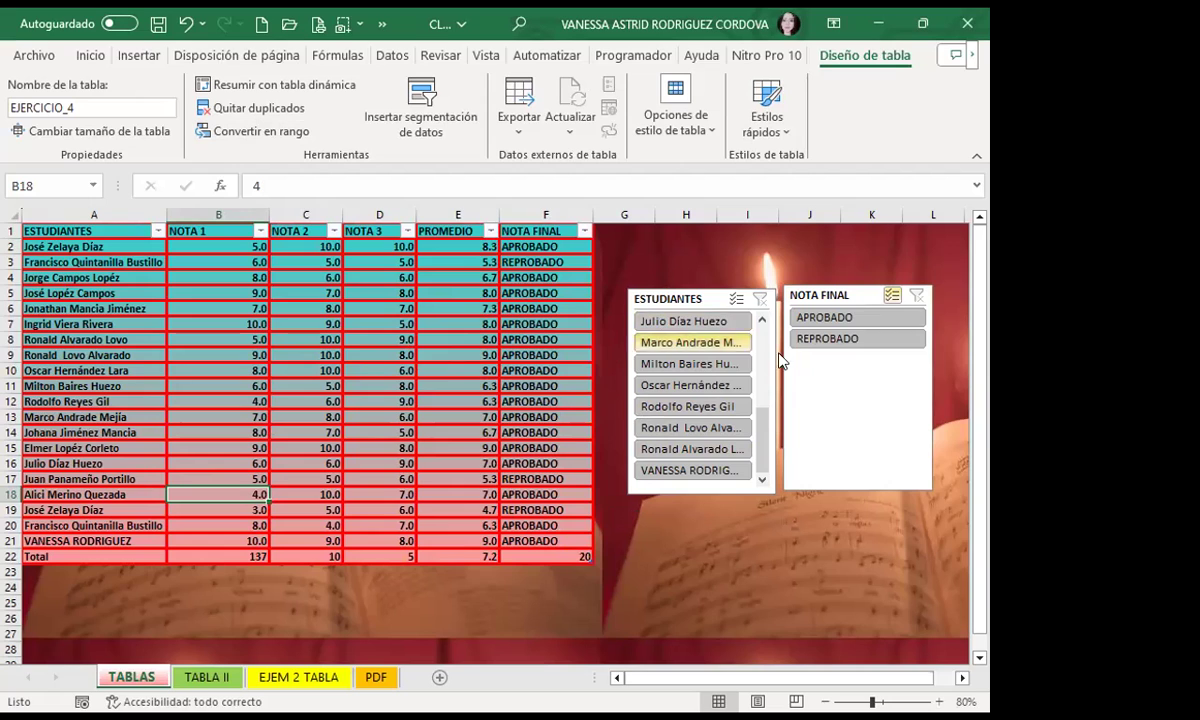
pyautogui.click(834, 318)
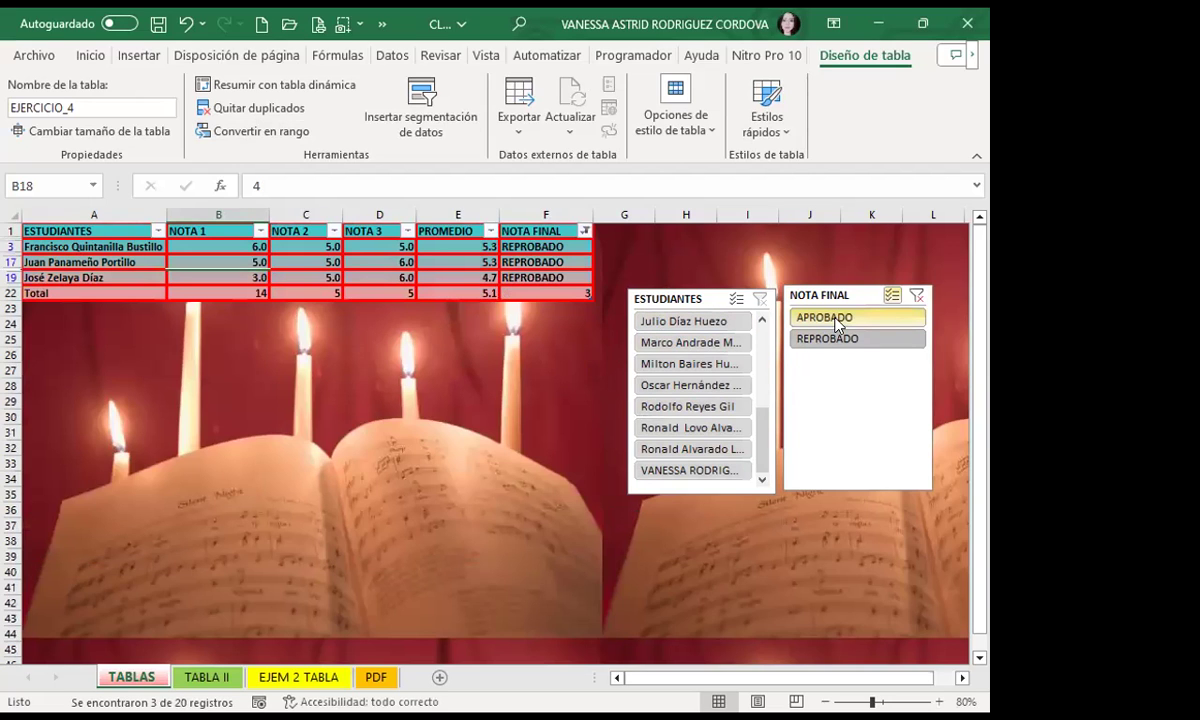
pyautogui.click(830, 340)
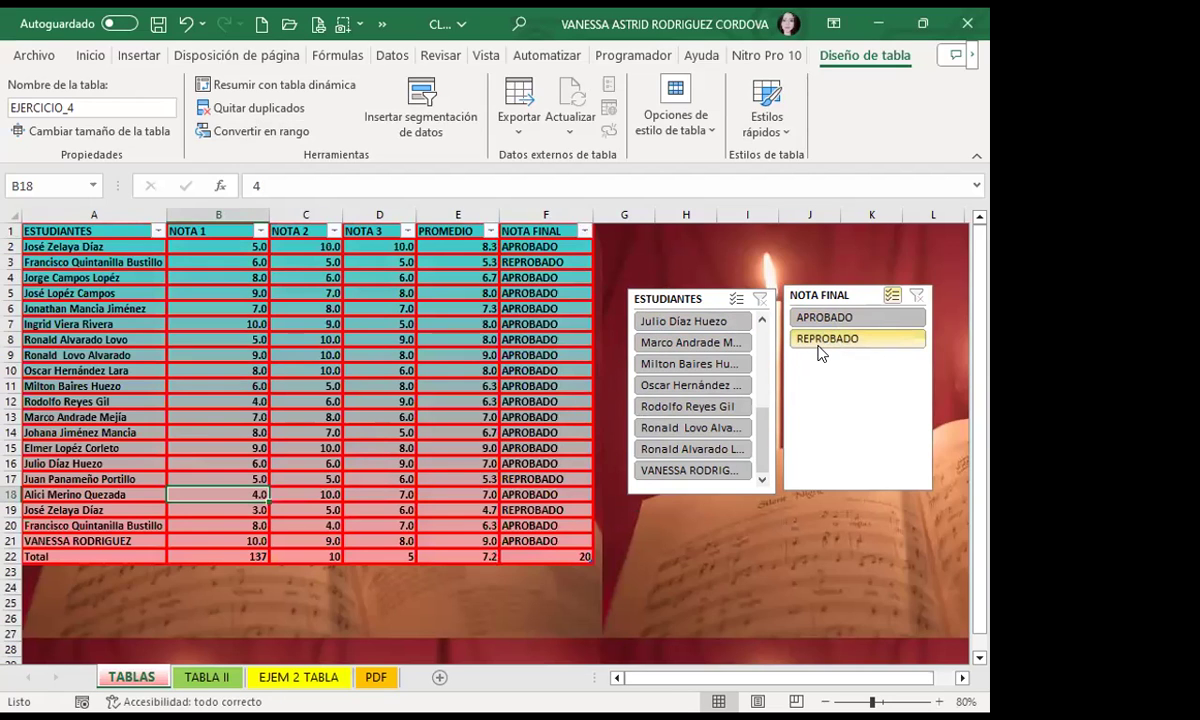
pyautogui.click(822, 318)
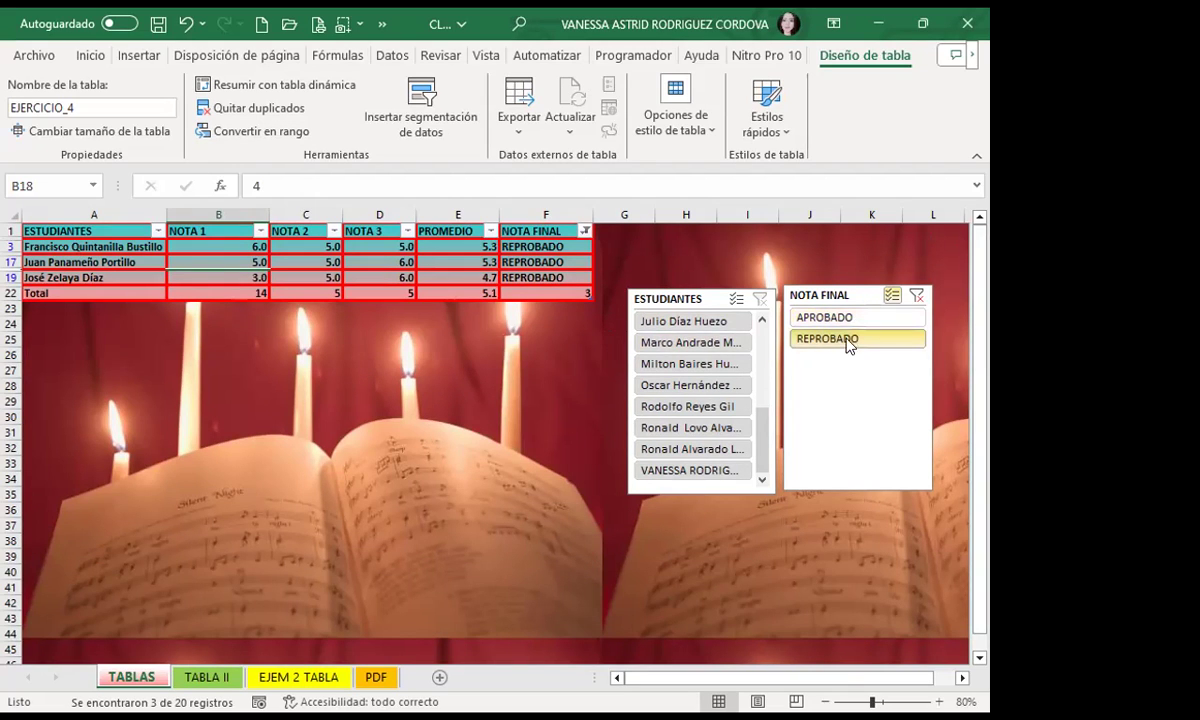
pyautogui.click(916, 297)
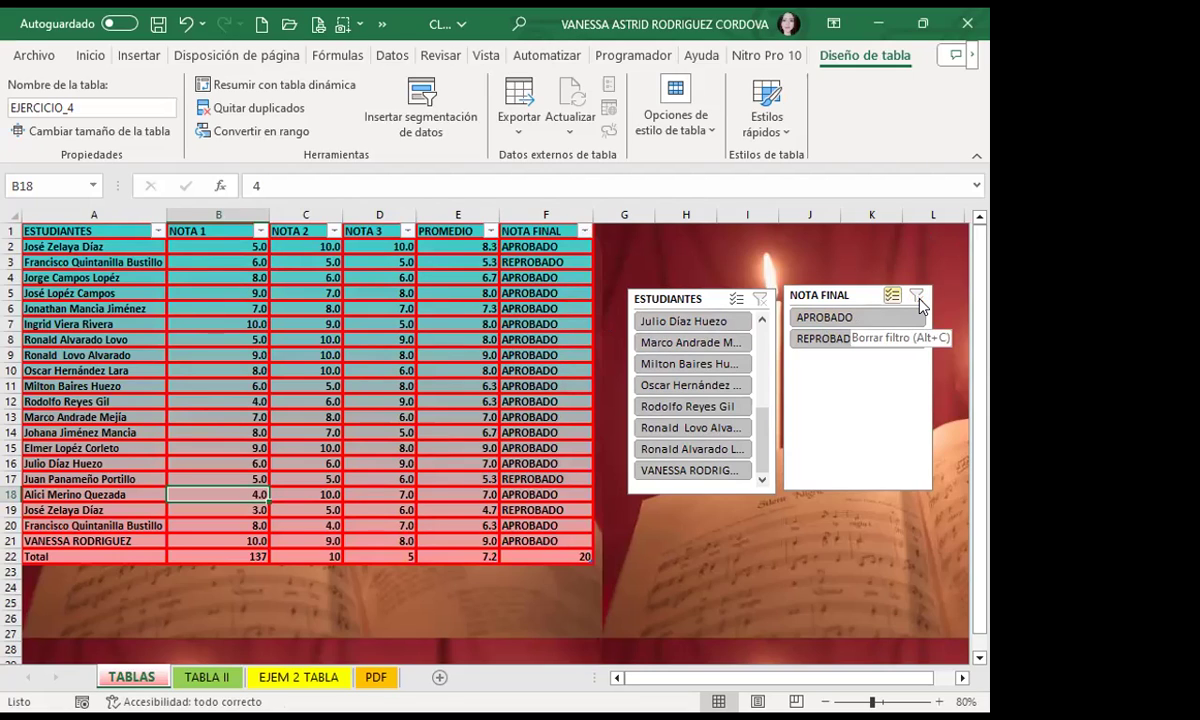
pyautogui.click(252, 417)
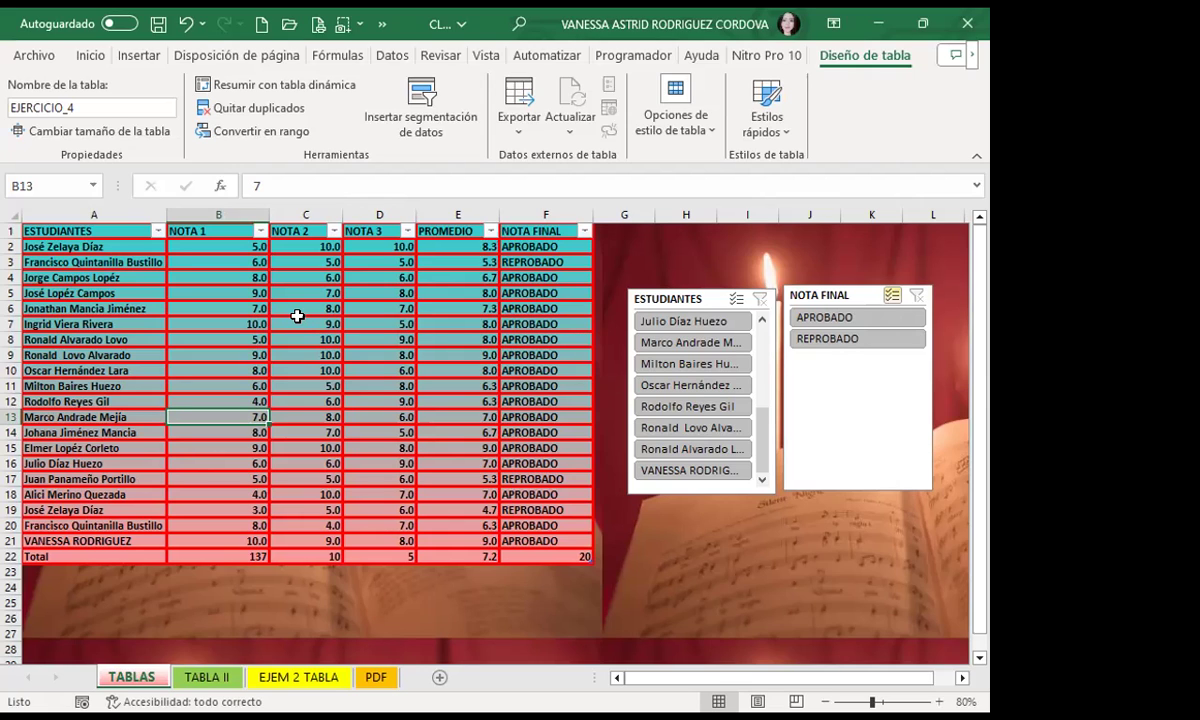
pyautogui.scroll(-3, 482, 570)
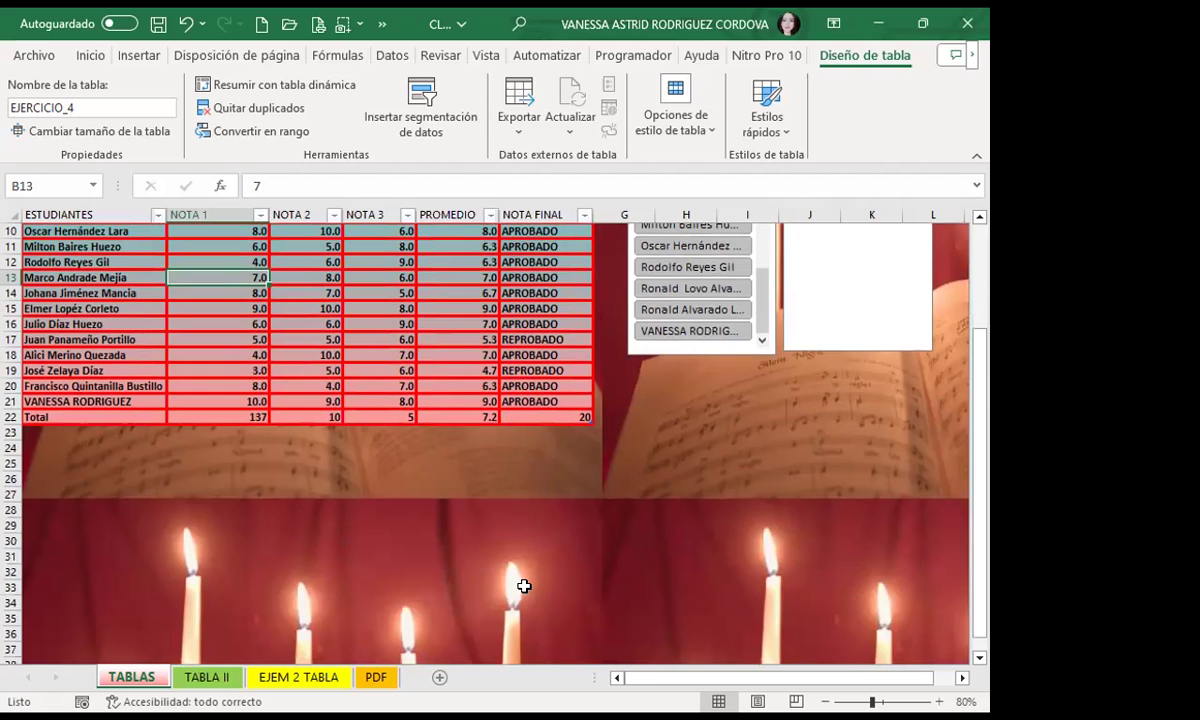
# Step: Format the TABLA II grades range A1:D20 as a table with the gold Medio style
pyautogui.click(203, 679)
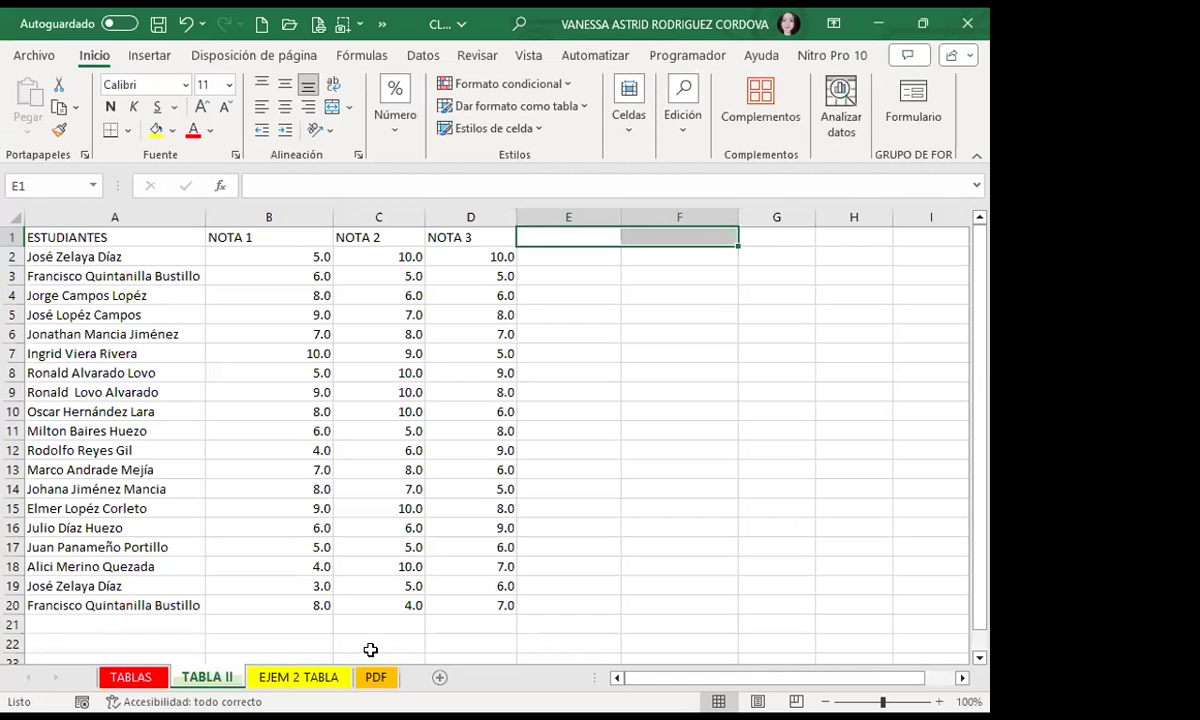
pyautogui.click(271, 390)
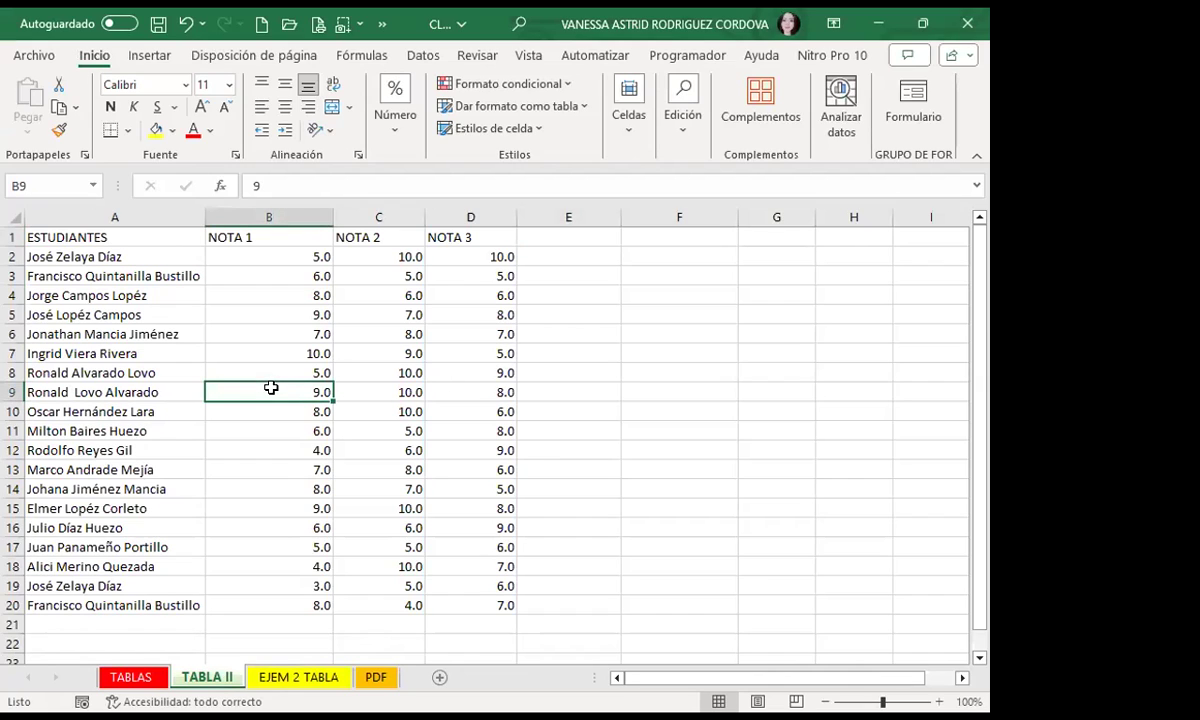
pyautogui.click(591, 113)
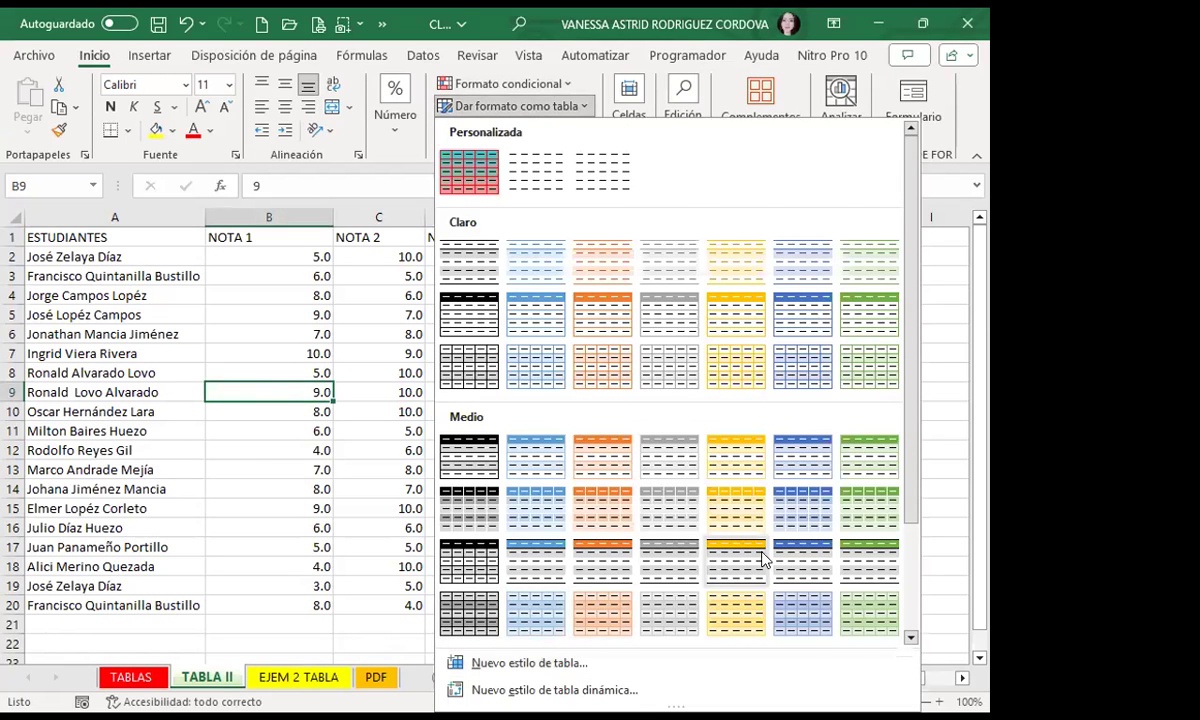
pyautogui.scroll(-2, 764, 560)
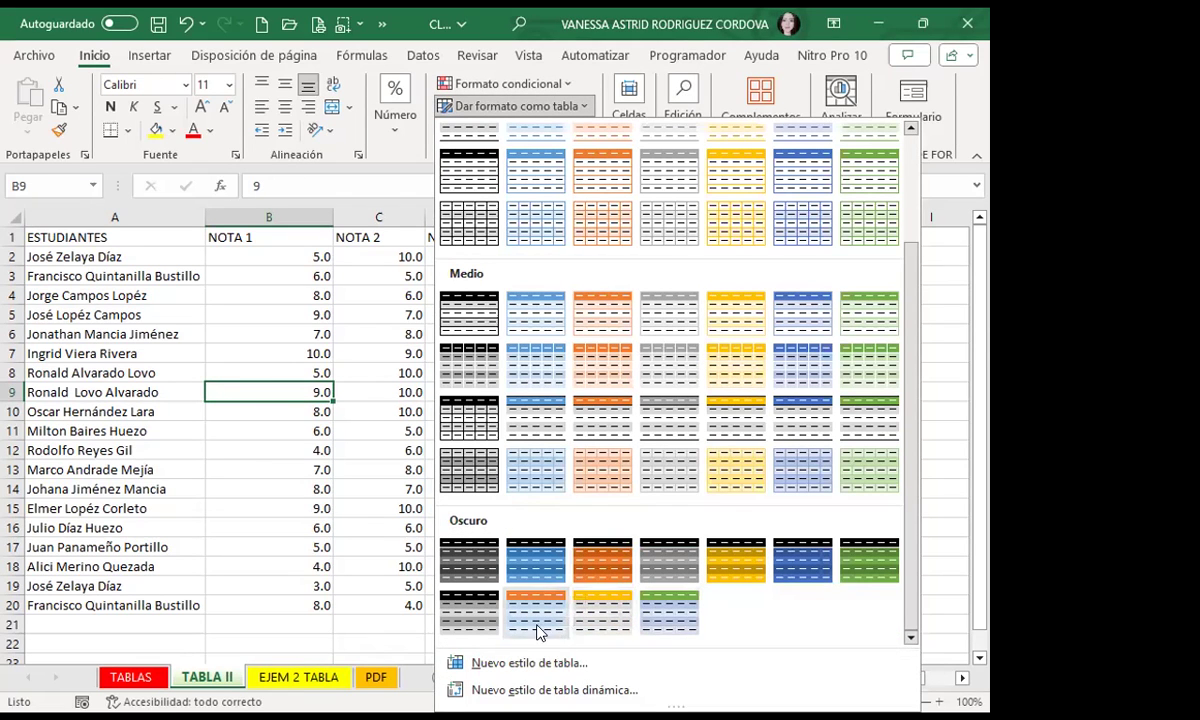
pyautogui.click(730, 432)
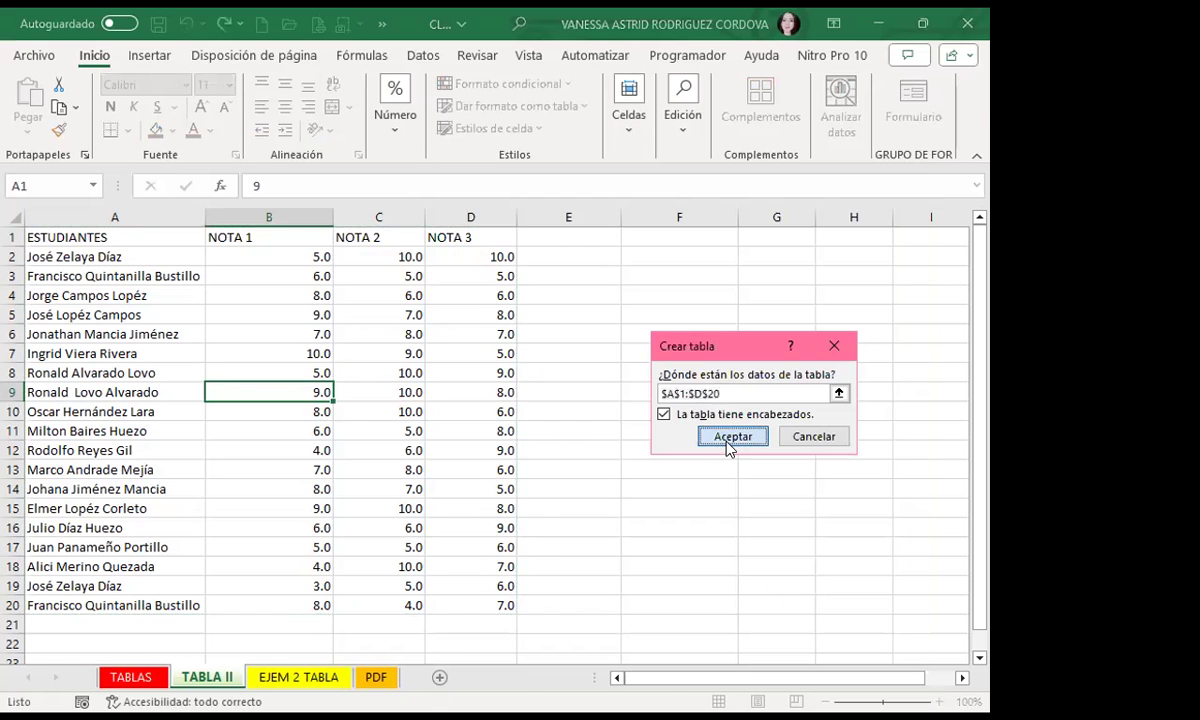
pyautogui.click(705, 437)
# Step: Check the new table's formatting, then move through TABLAS to the EJEM 2 TABLA sheet
pyautogui.click(232, 390)
pyautogui.scroll(-3, 228, 397)
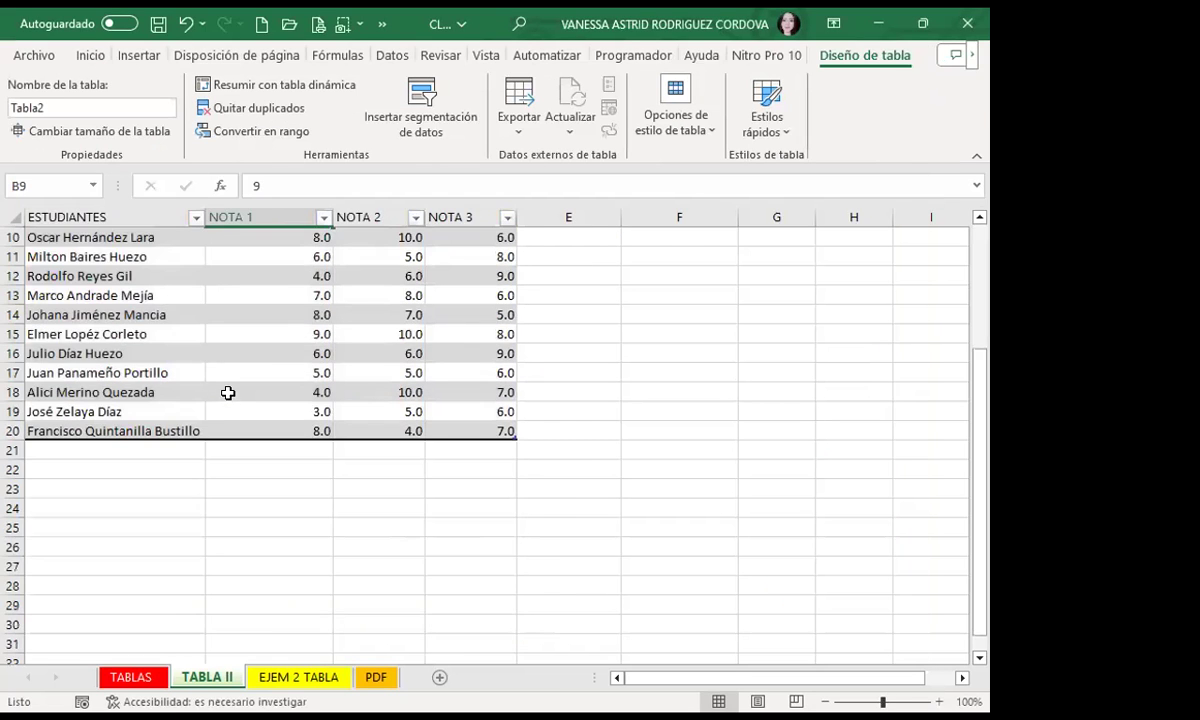
pyautogui.scroll(3, 228, 395)
pyautogui.click(380, 315)
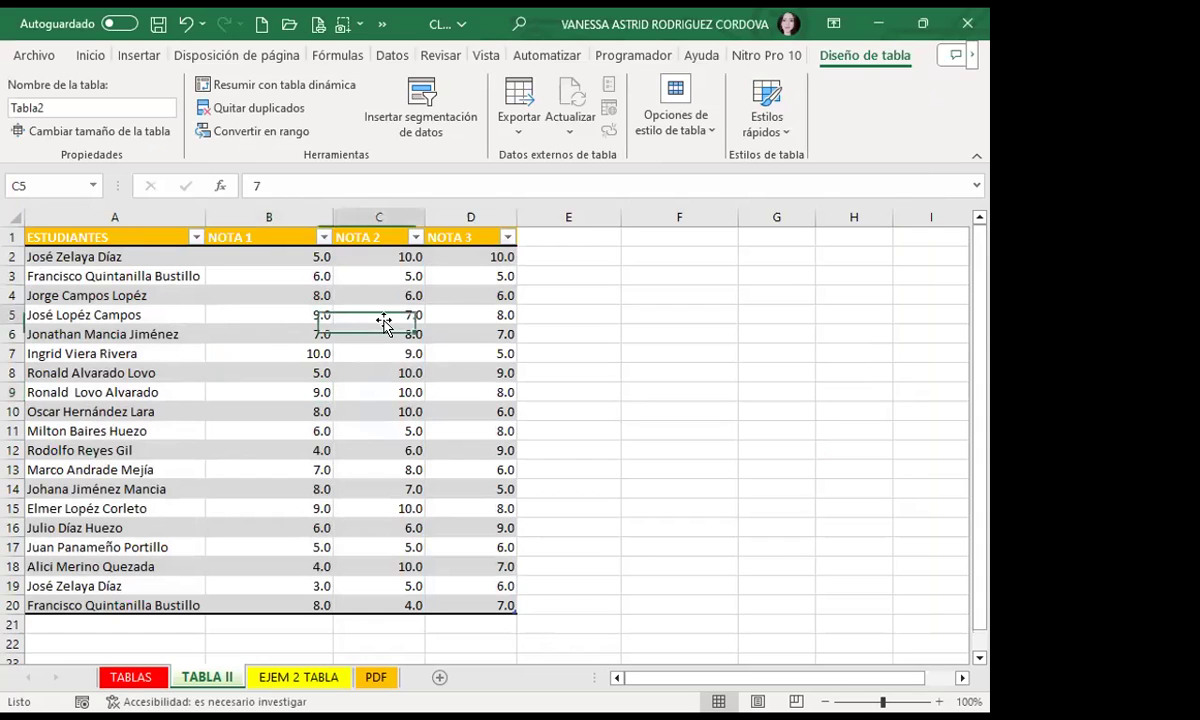
pyautogui.click(556, 239)
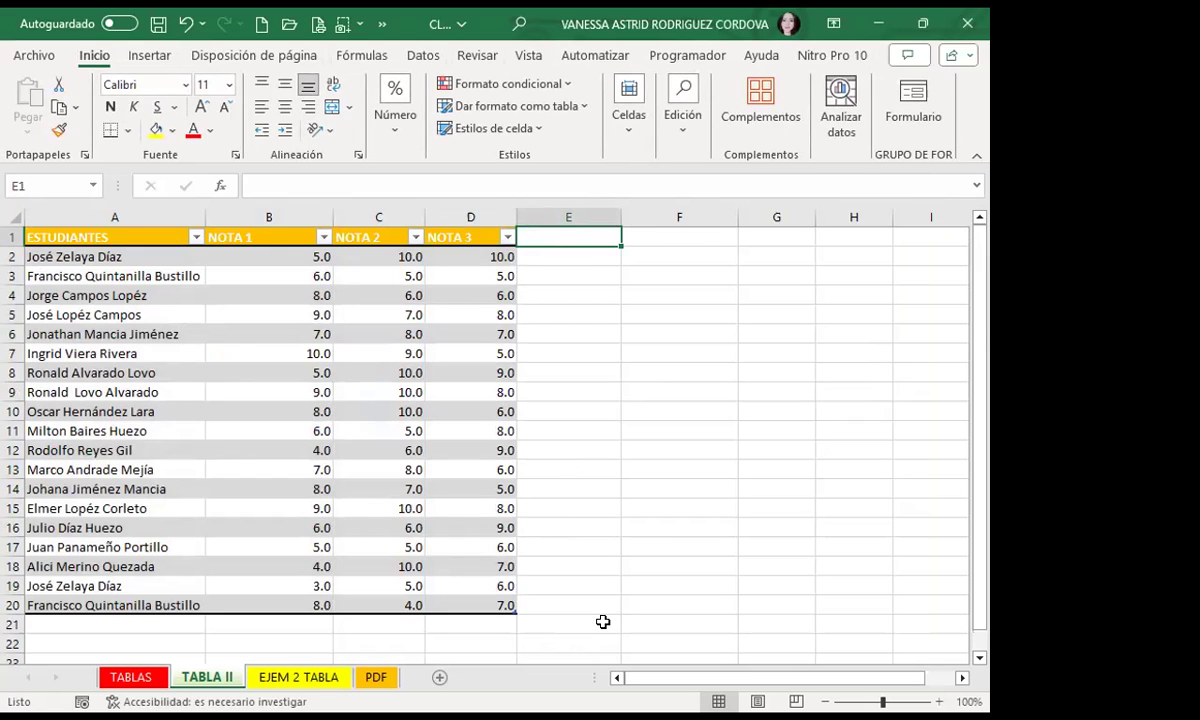
pyautogui.click(206, 678)
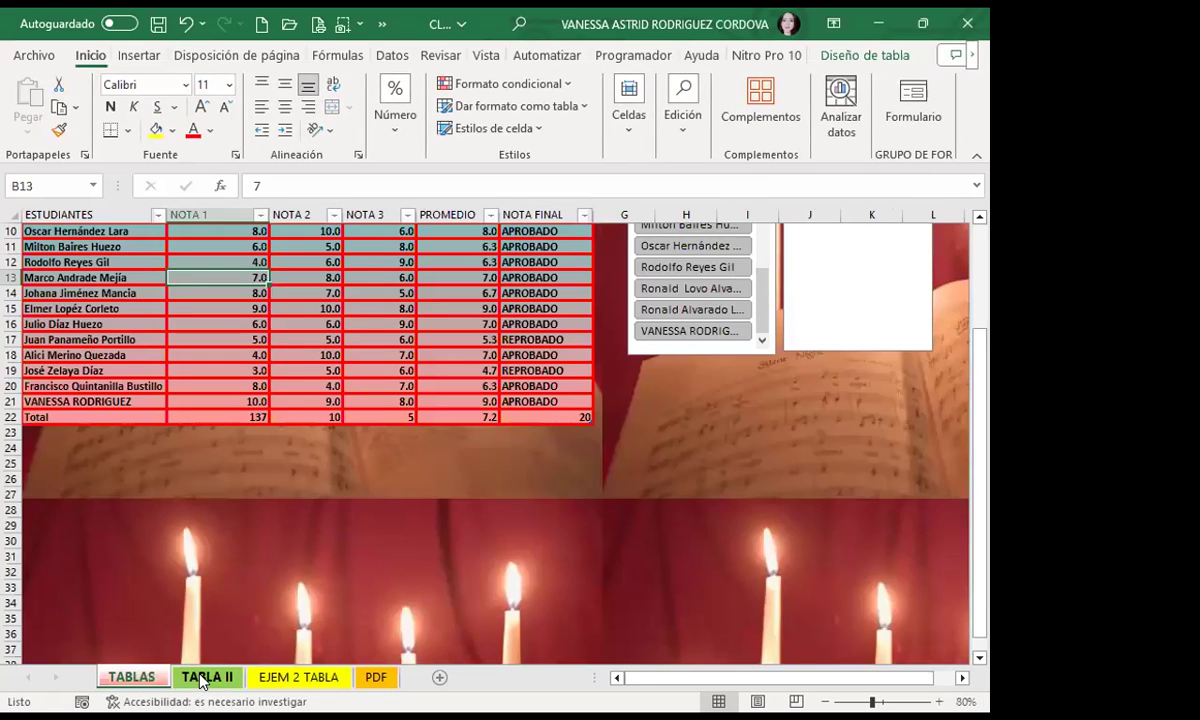
pyautogui.click(287, 680)
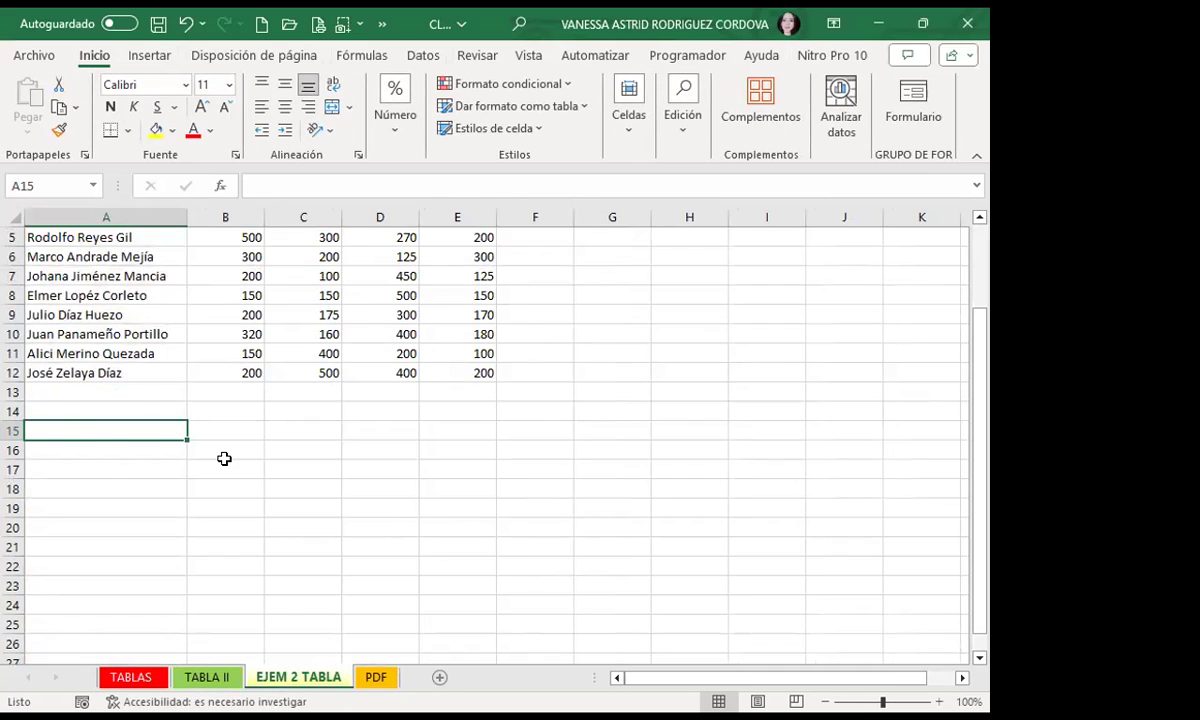
# Step: Format the EJEM 2 TABLA range A1:E12 as table Tabla3 with a gold Oscuro style
pyautogui.scroll(2, 320, 415)
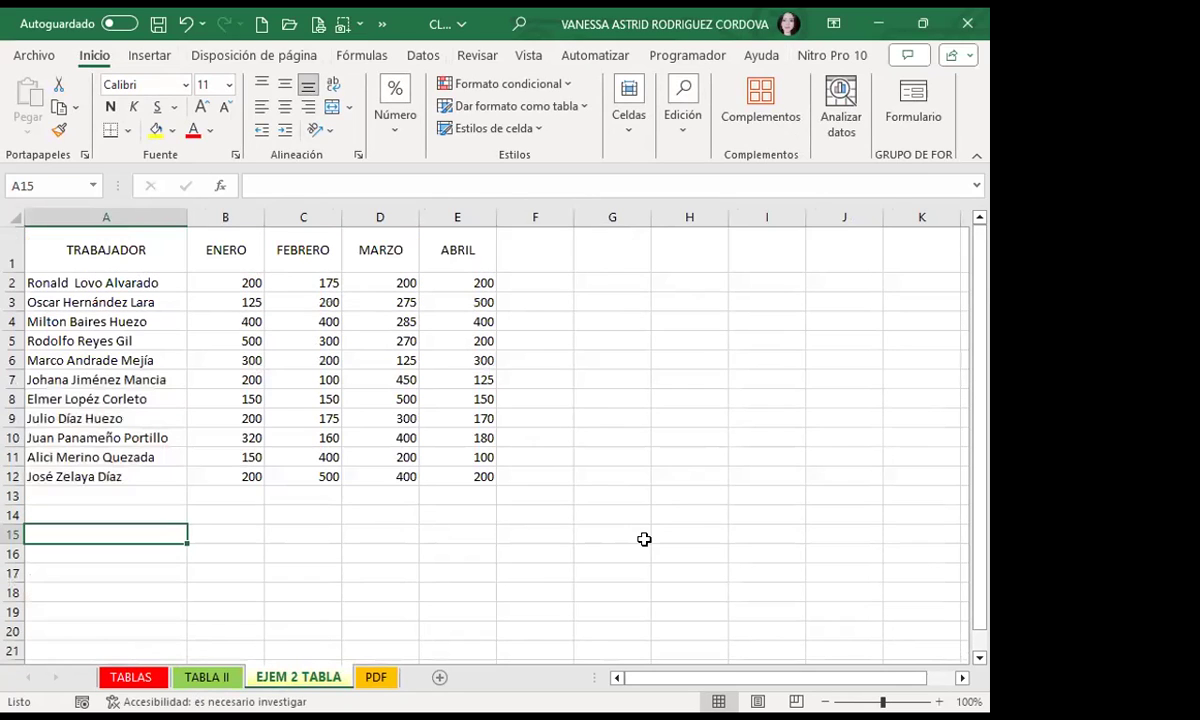
pyautogui.click(215, 400)
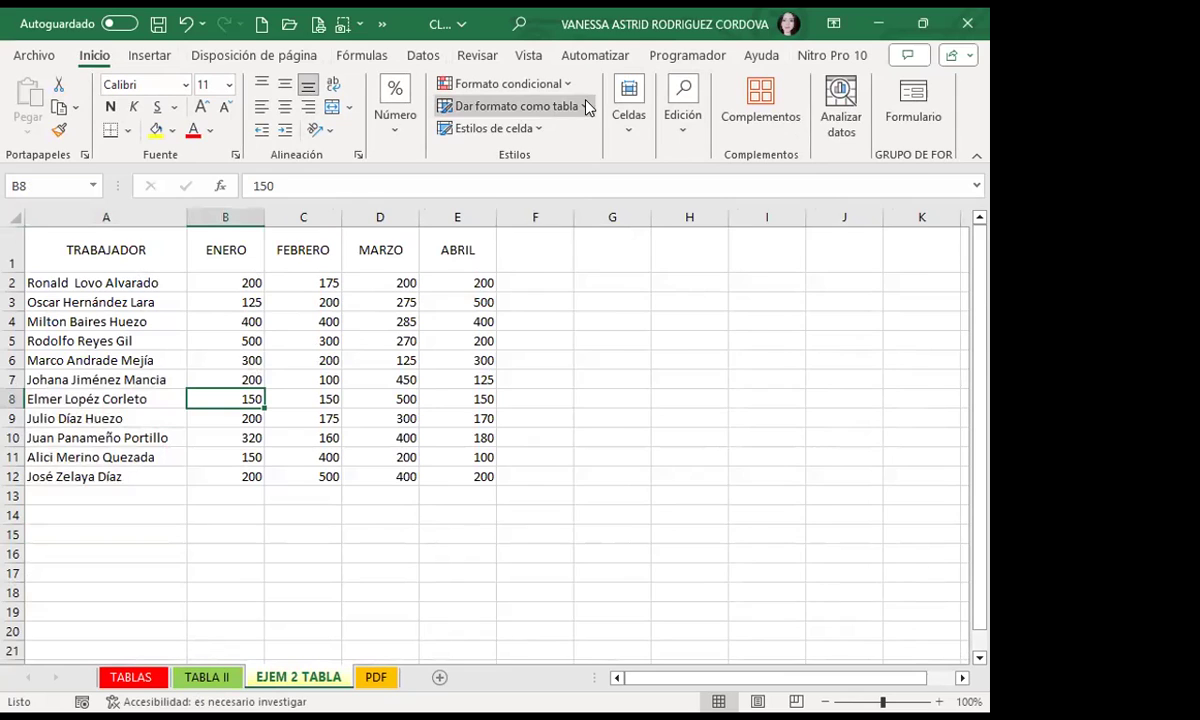
pyautogui.click(587, 106)
pyautogui.scroll(-3, 630, 470)
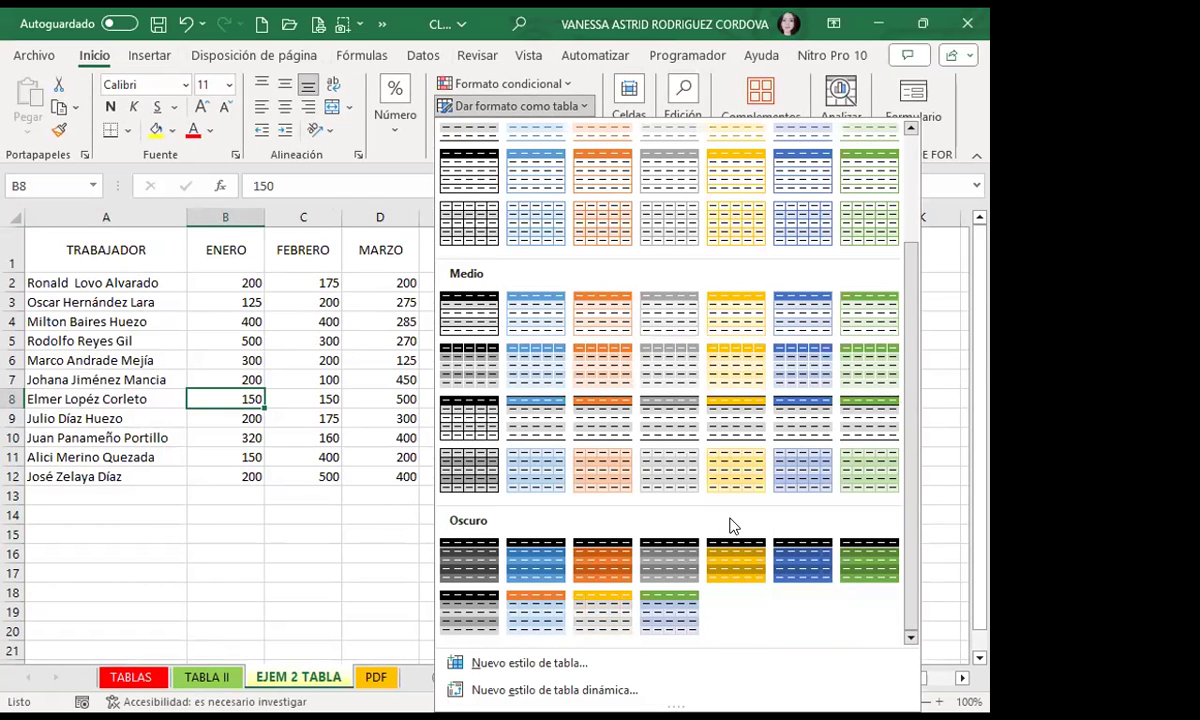
pyautogui.click(712, 425)
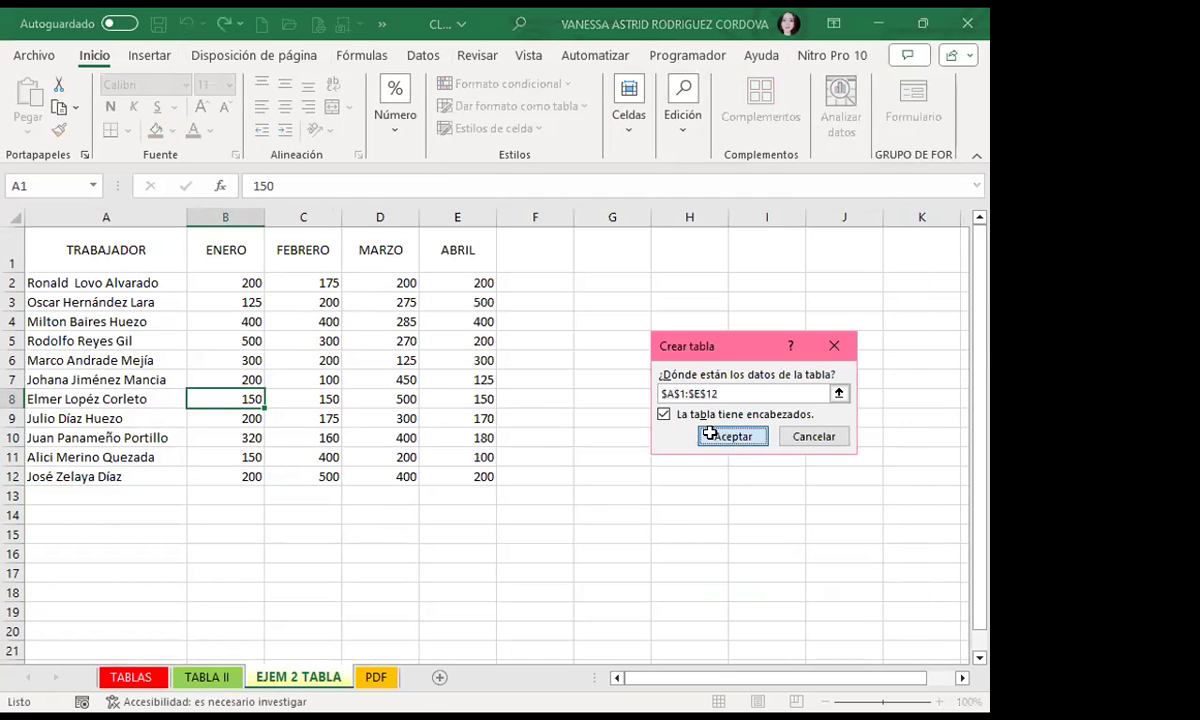
pyautogui.click(709, 436)
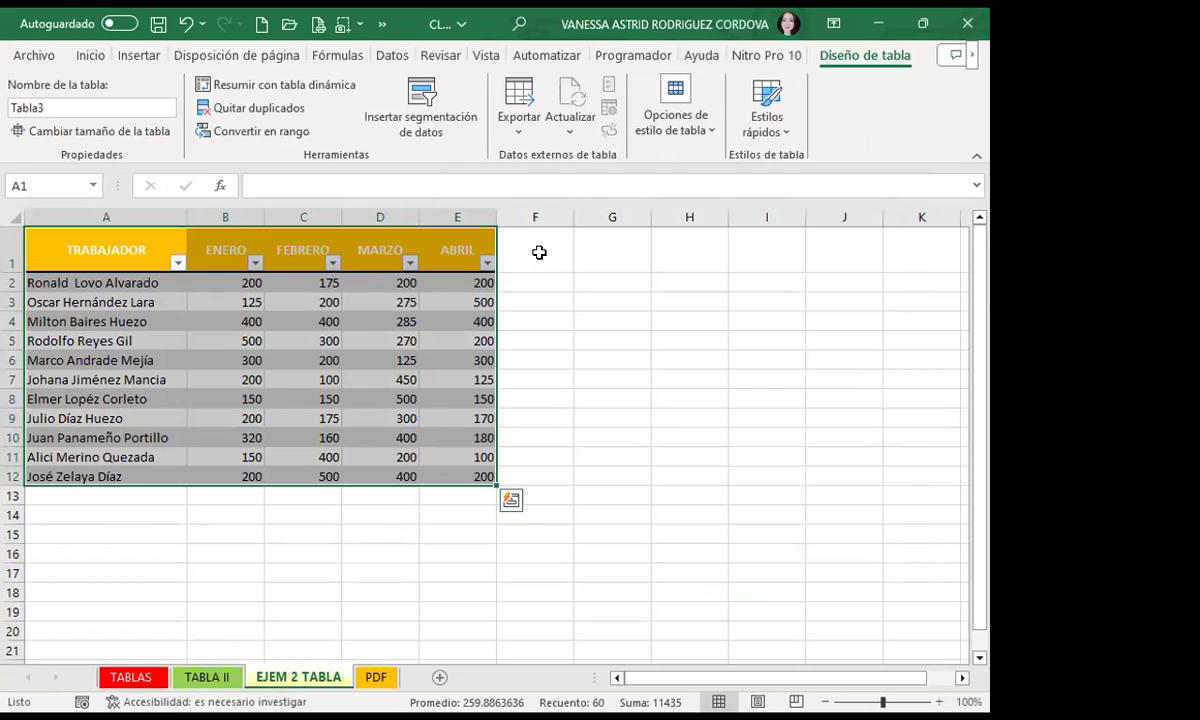
pyautogui.click(539, 253)
# Step: Add a TOTALES header in F1 and fill it with =SUMA of ENERO through ABRIL per worker
pyautogui.write('TOTALES')
pyautogui.press('Return')
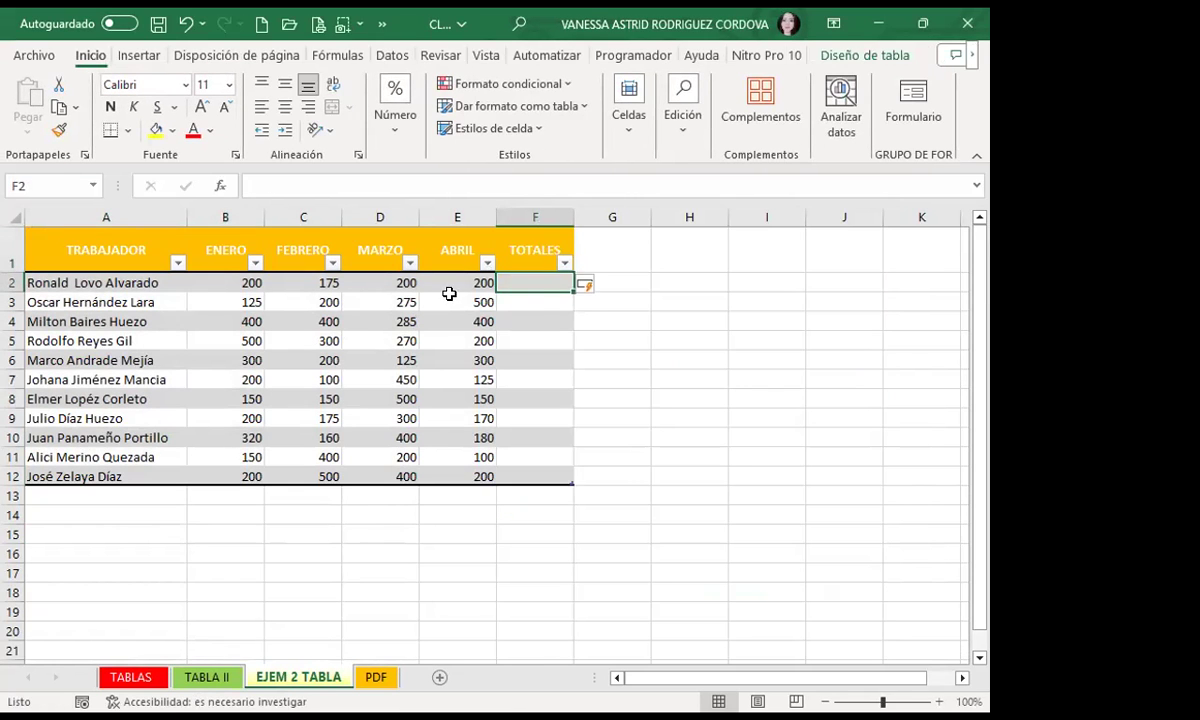
pyautogui.write('=')
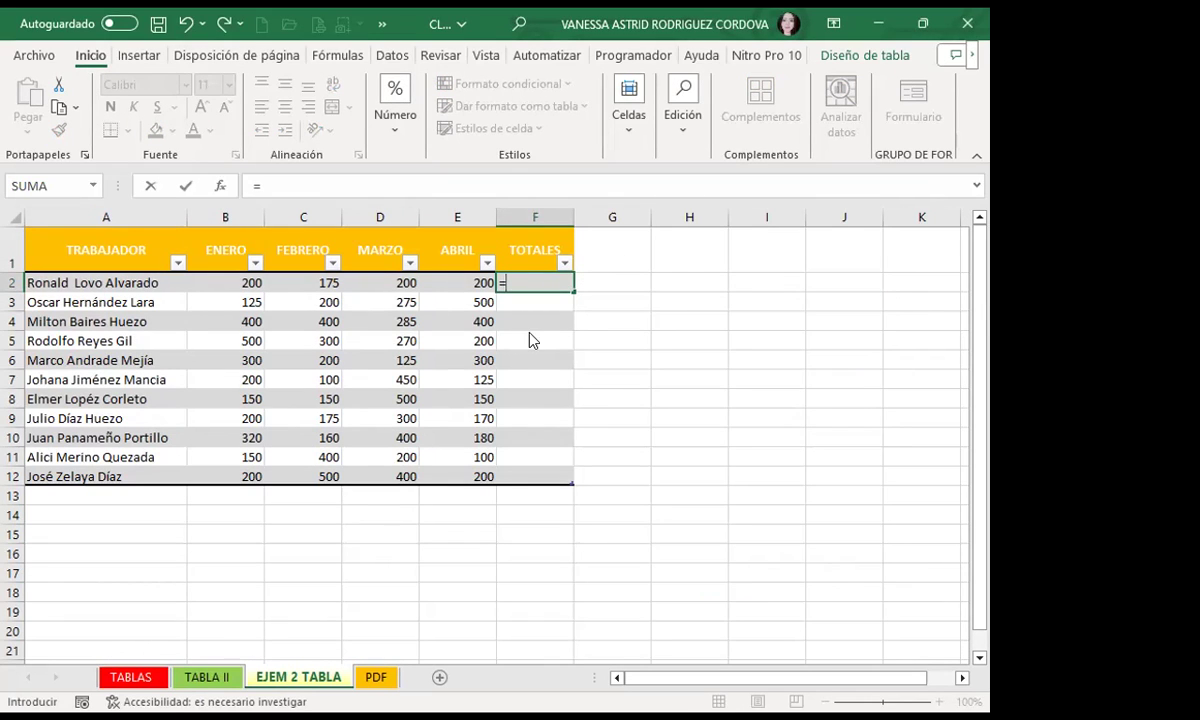
pyautogui.write('UMA')
pyautogui.click(543, 320)
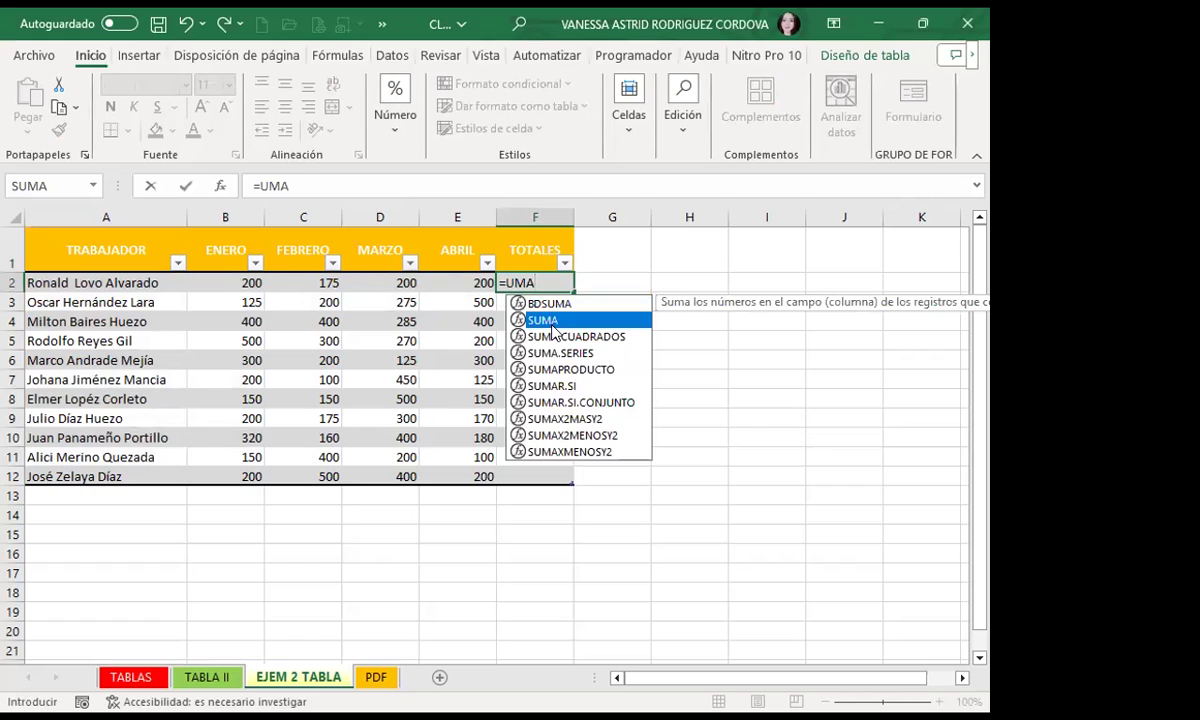
pyautogui.press('Tab')
pyautogui.click(230, 283)
pyautogui.keyDown('shift'); pyautogui.click(451, 282); pyautogui.keyUp('shift')
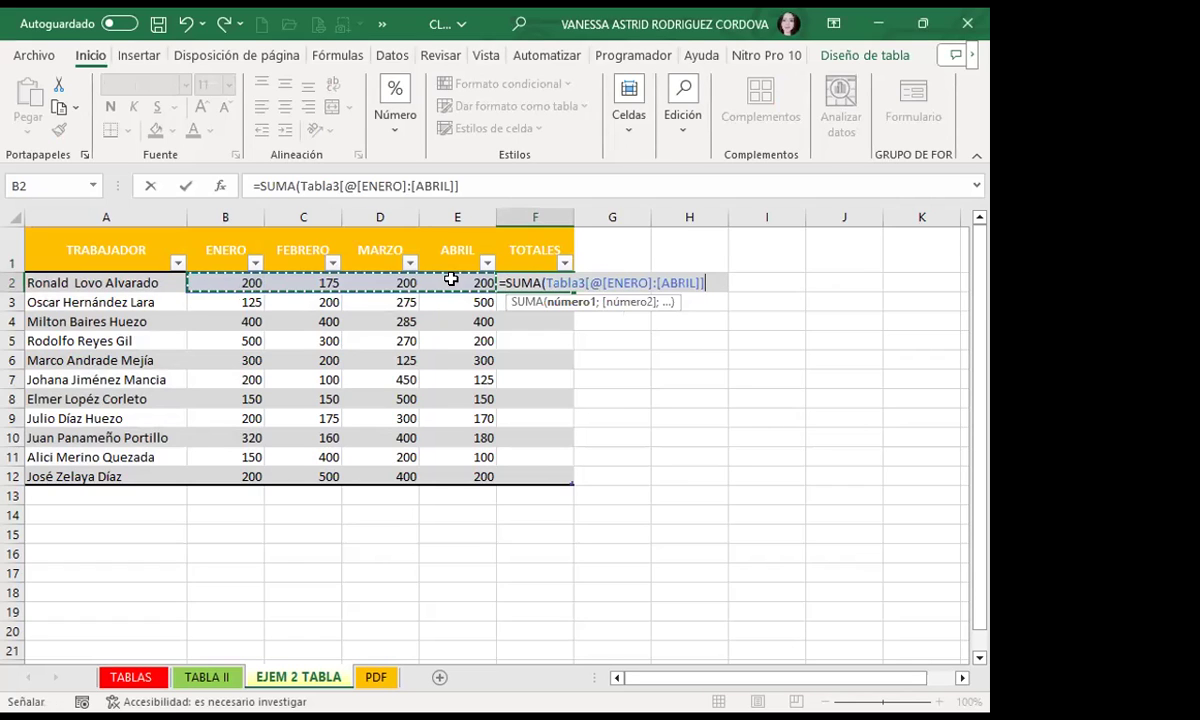
pyautogui.press('Return')
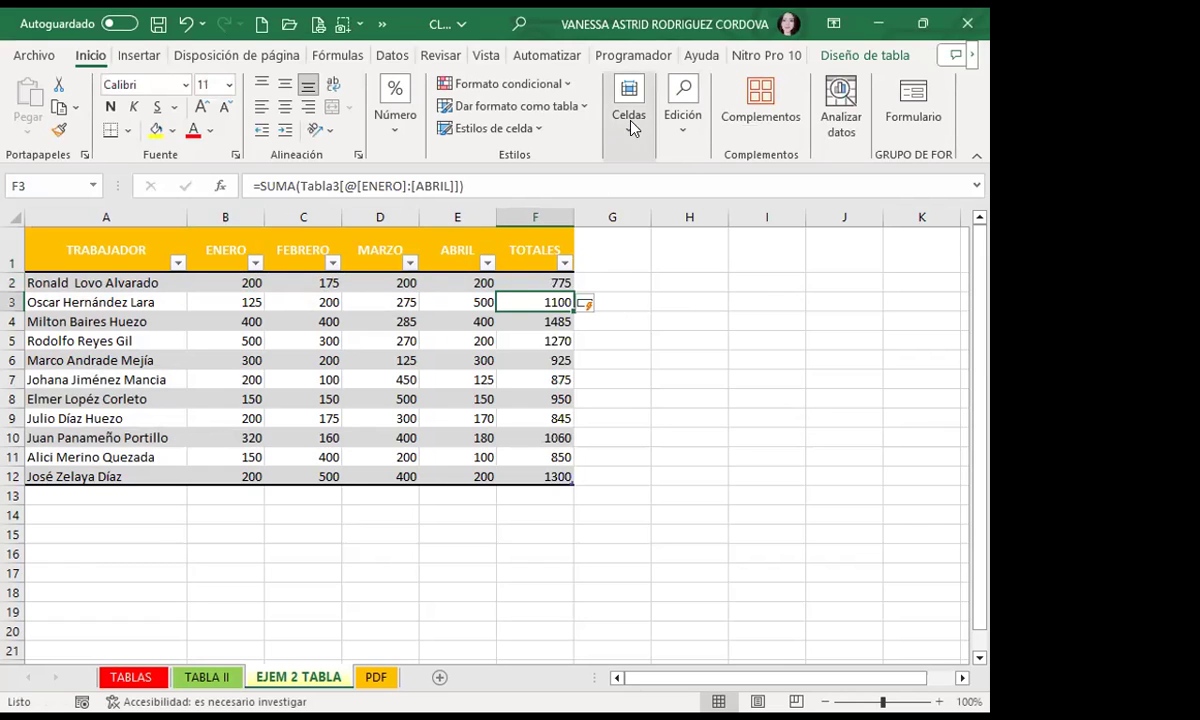
# Step: Turn on banded columns for Tabla3 in the table style options
pyautogui.click(850, 57)
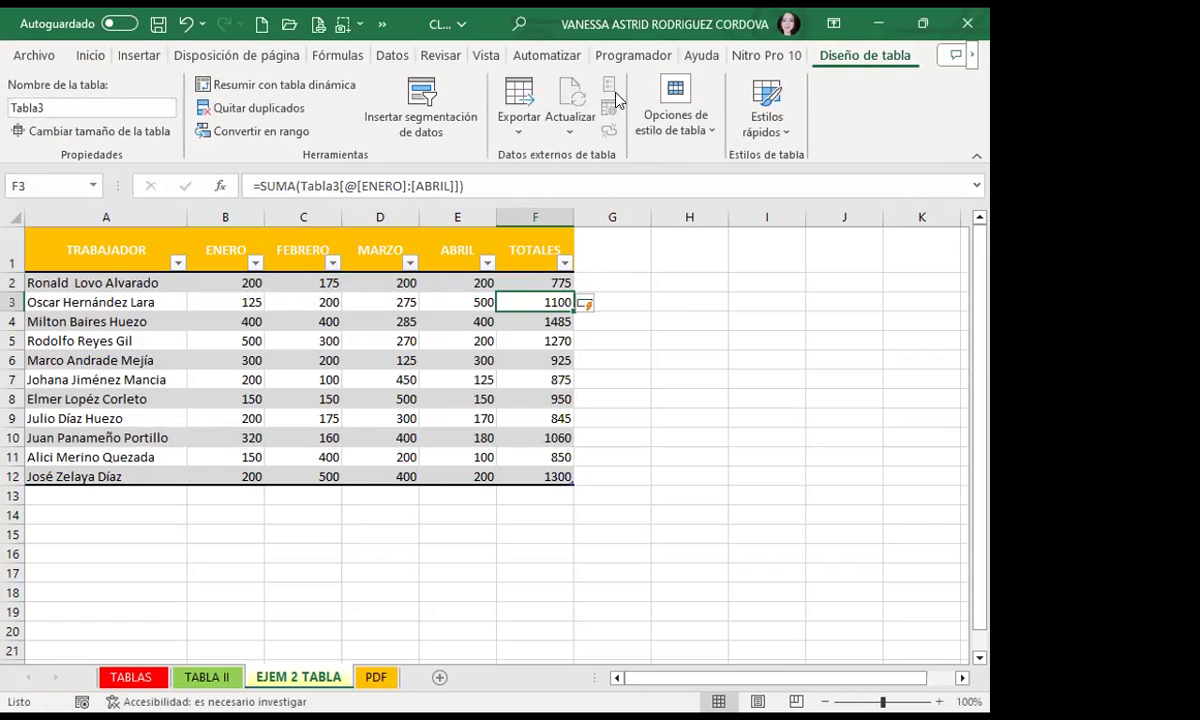
pyautogui.click(697, 122)
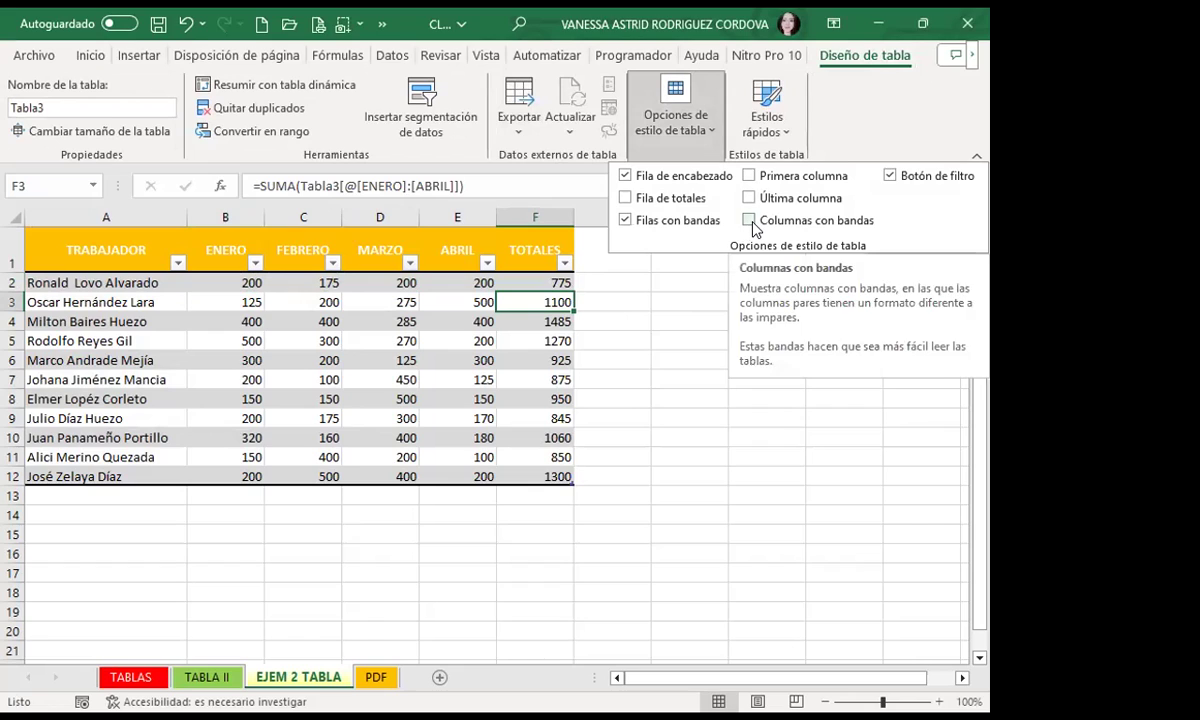
pyautogui.click(750, 221)
pyautogui.click(750, 222)
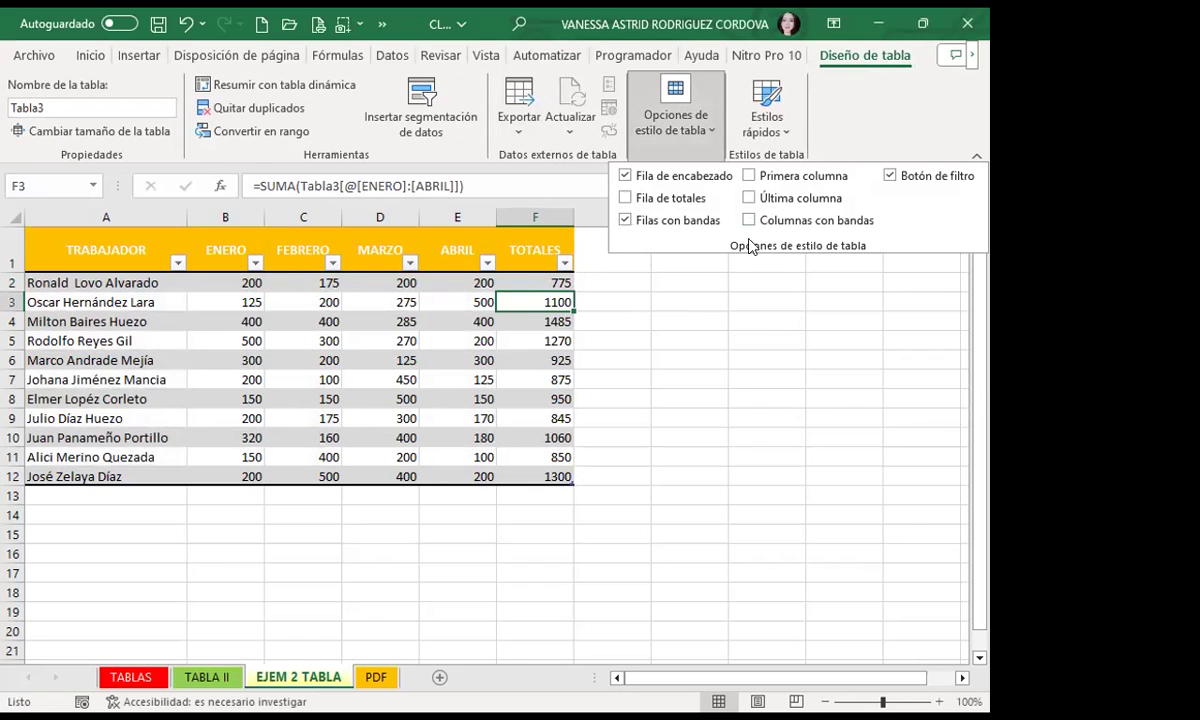
pyautogui.click(750, 221)
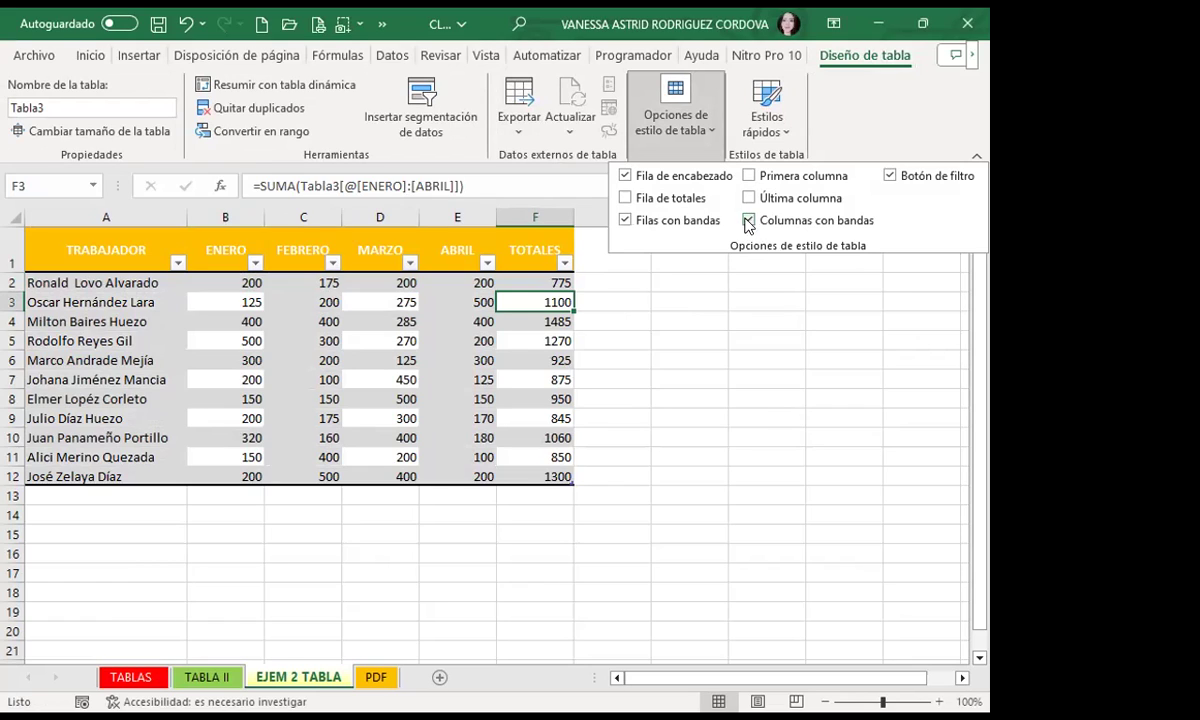
# Step: Add a Total row and keep the TRABAJADOR first-column emphasis on
pyautogui.click(626, 199)
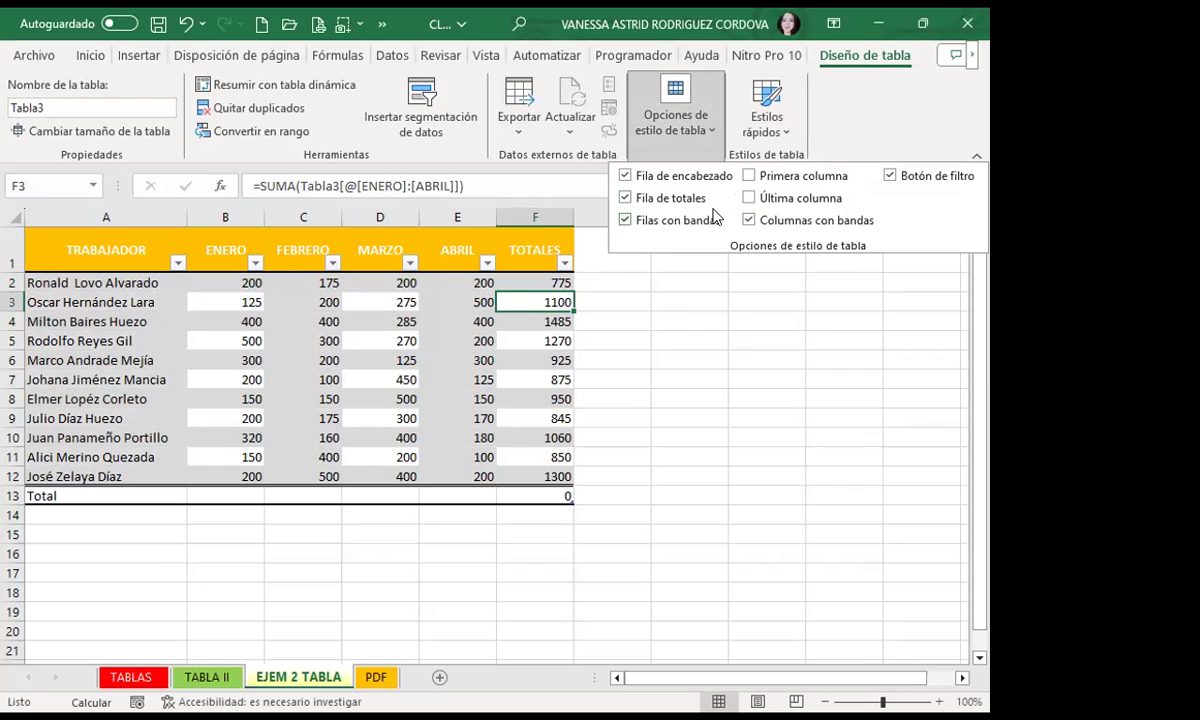
pyautogui.click(750, 177)
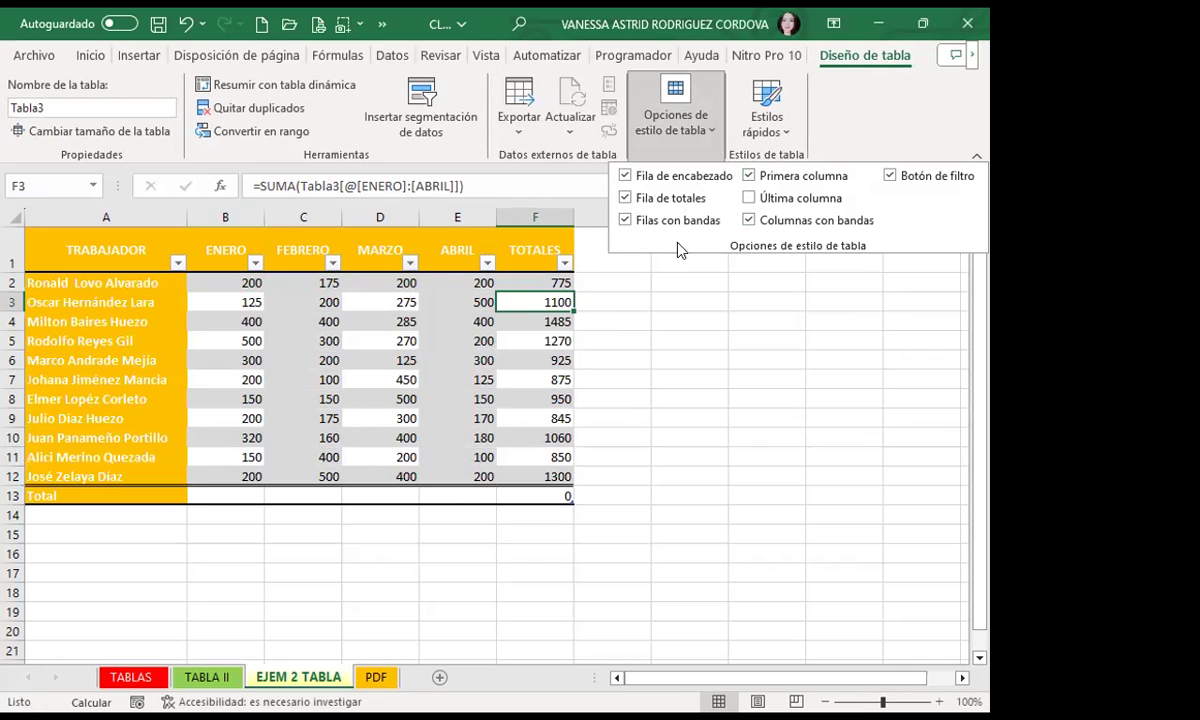
pyautogui.click(755, 178)
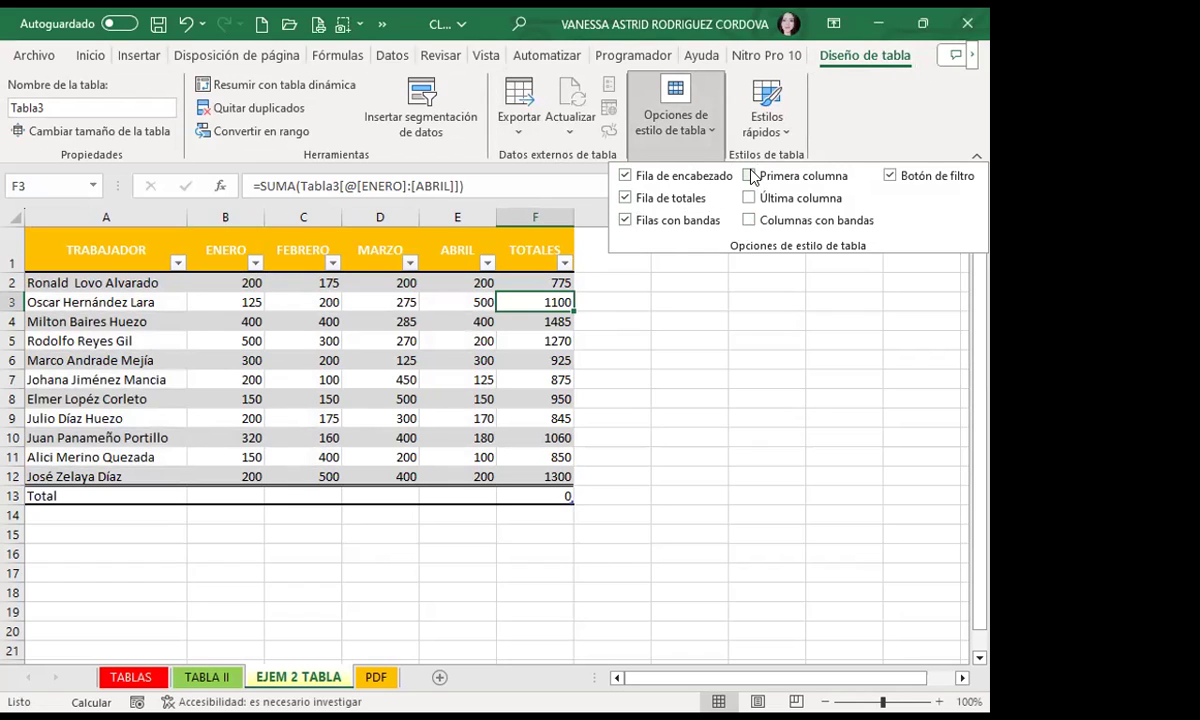
pyautogui.hotkey('ctrl', 'z')
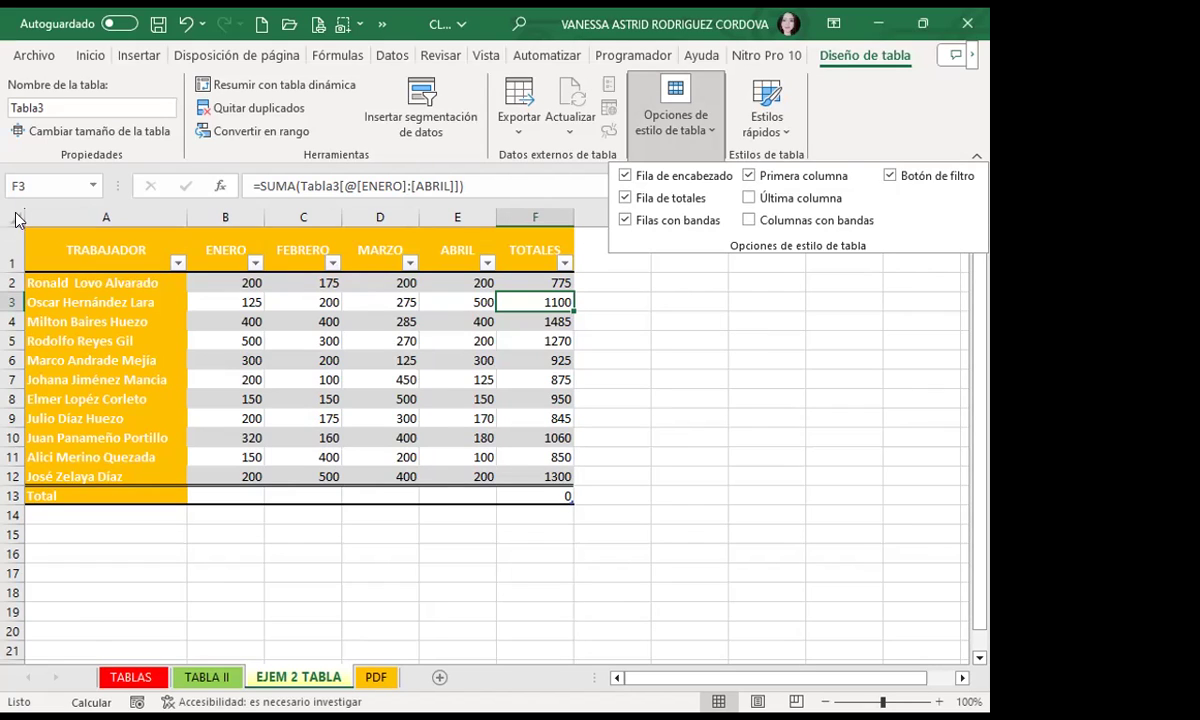
# Step: Keep Primera columna checked and also enable Última columna to highlight TOTALES
pyautogui.click(750, 178)
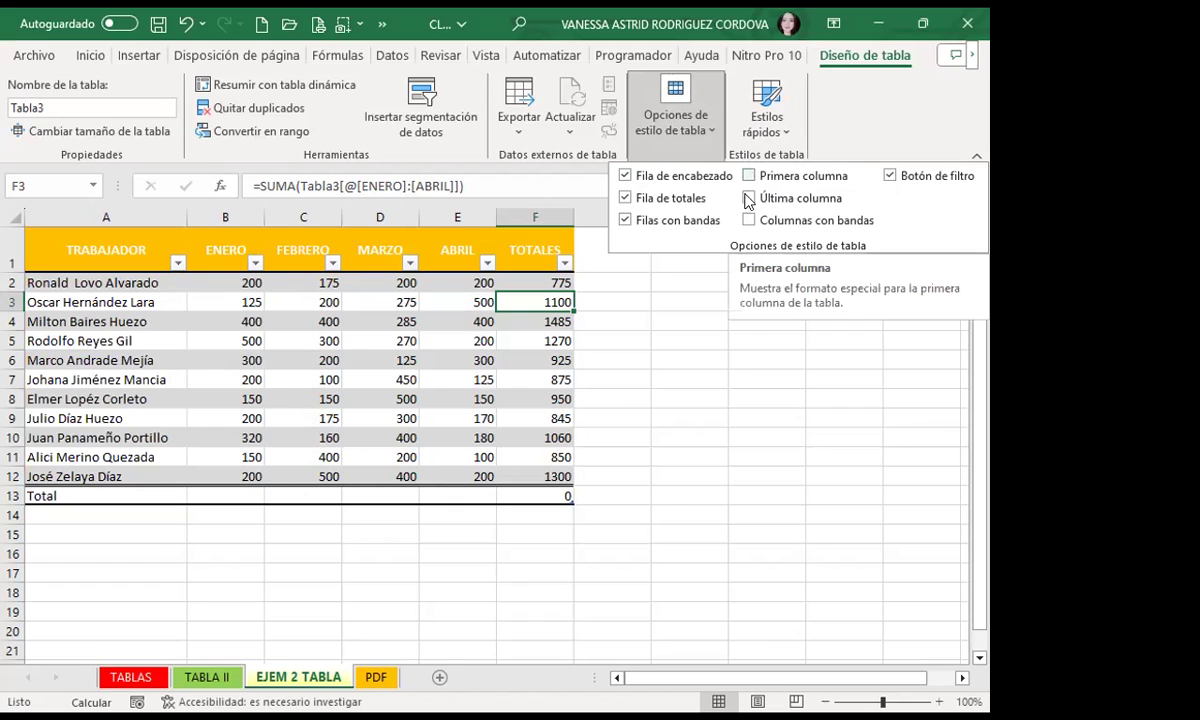
pyautogui.click(750, 176)
pyautogui.click(750, 199)
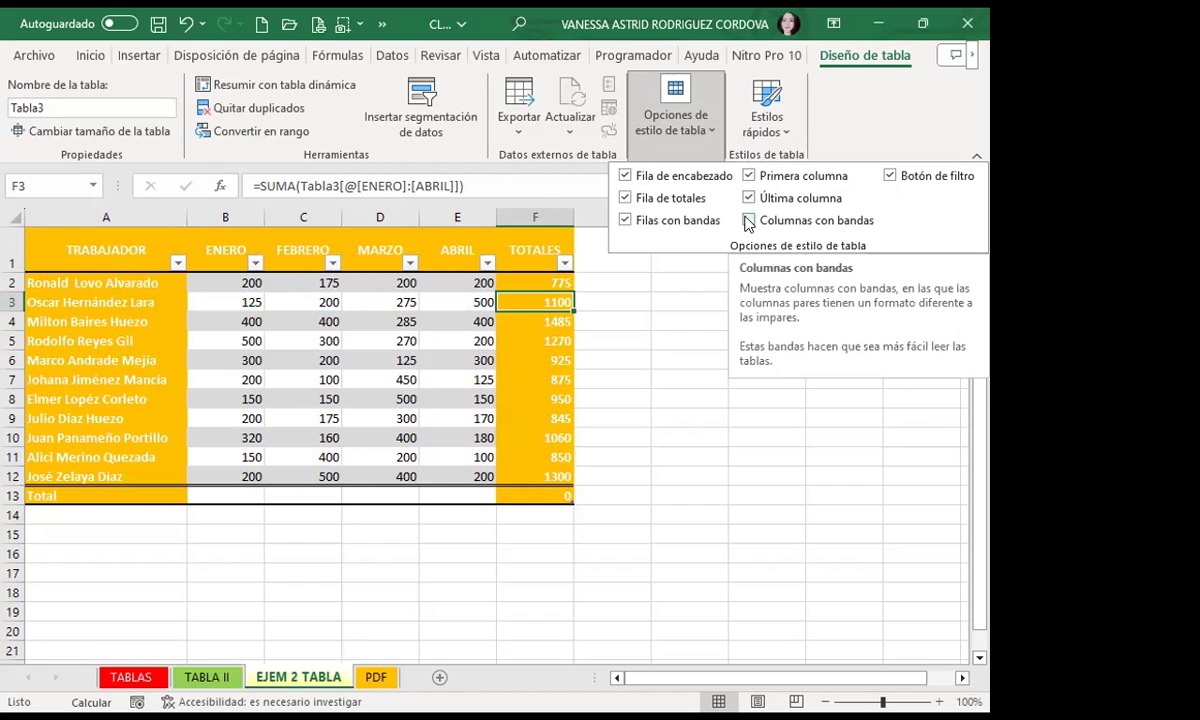
pyautogui.click(747, 221)
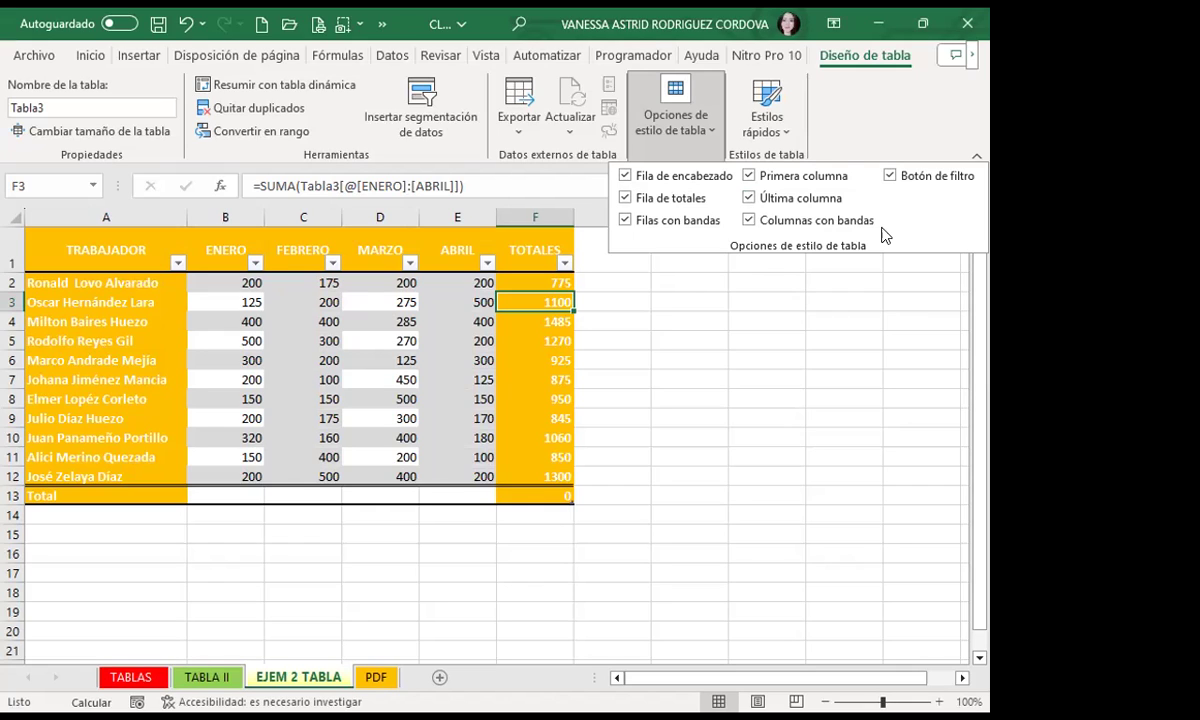
pyautogui.click(748, 221)
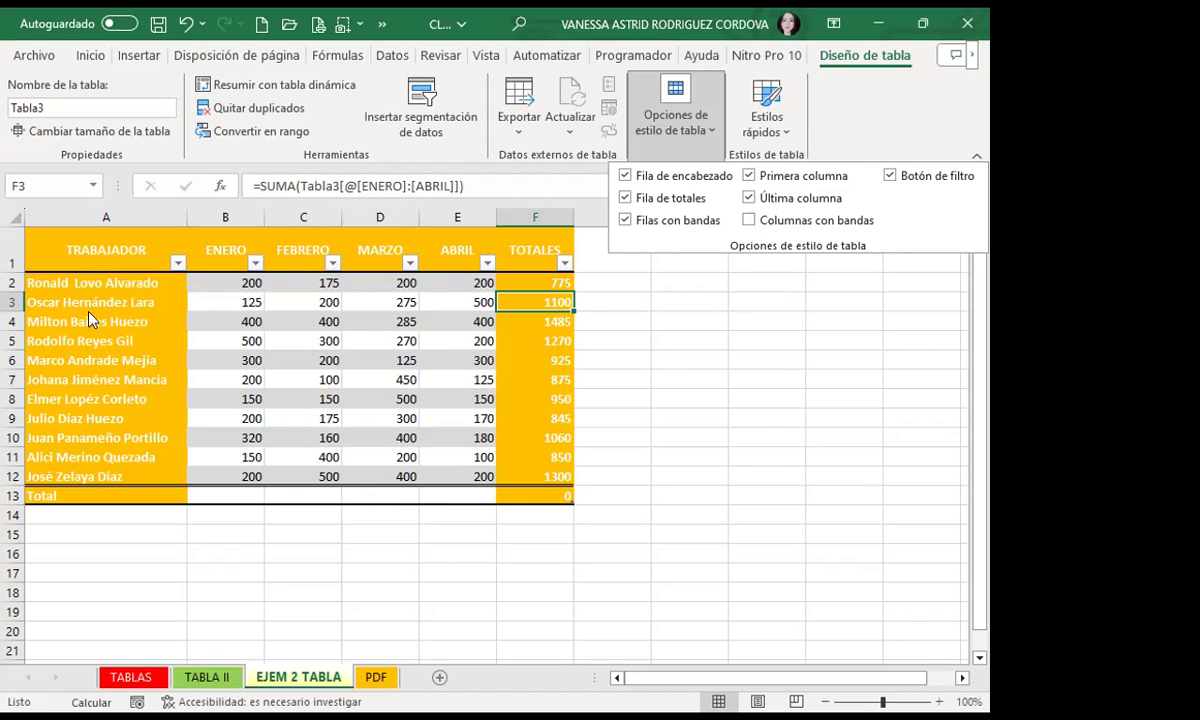
# Step: Set the Total row to show the ENERO average and the FEBRERO maximum
pyautogui.click(226, 430)
pyautogui.click(222, 495)
pyautogui.click(272, 496)
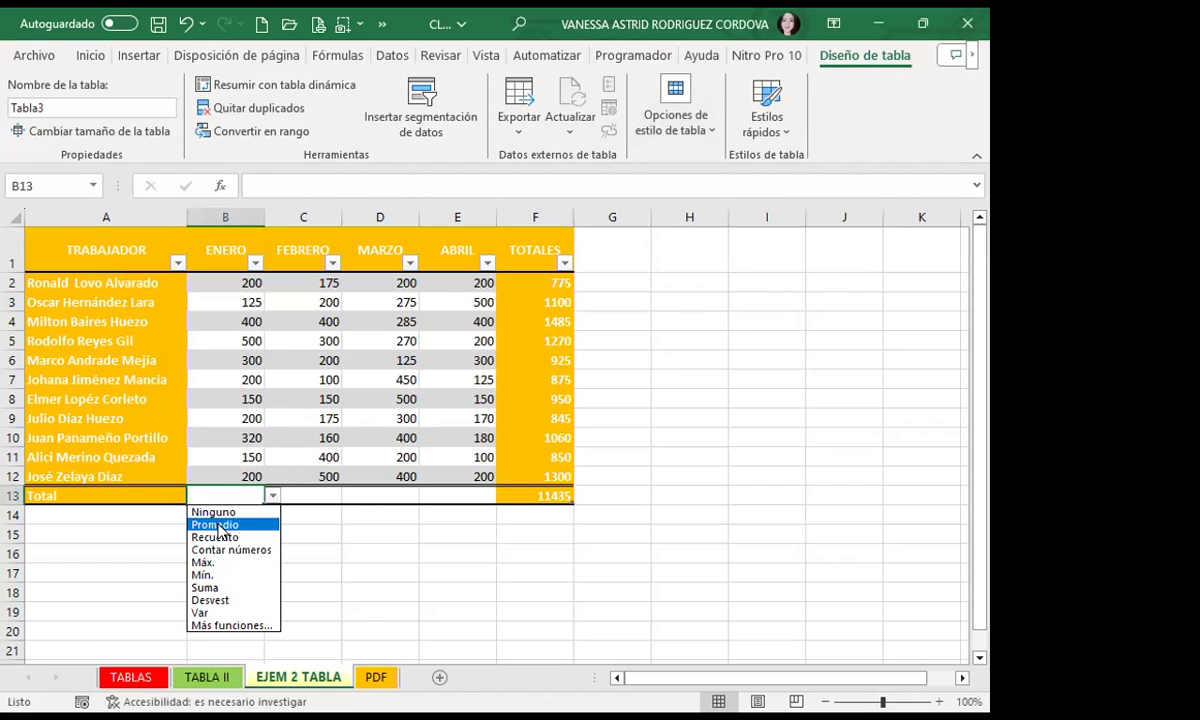
pyautogui.click(214, 524)
pyautogui.click(357, 493)
pyautogui.click(316, 495)
pyautogui.click(350, 496)
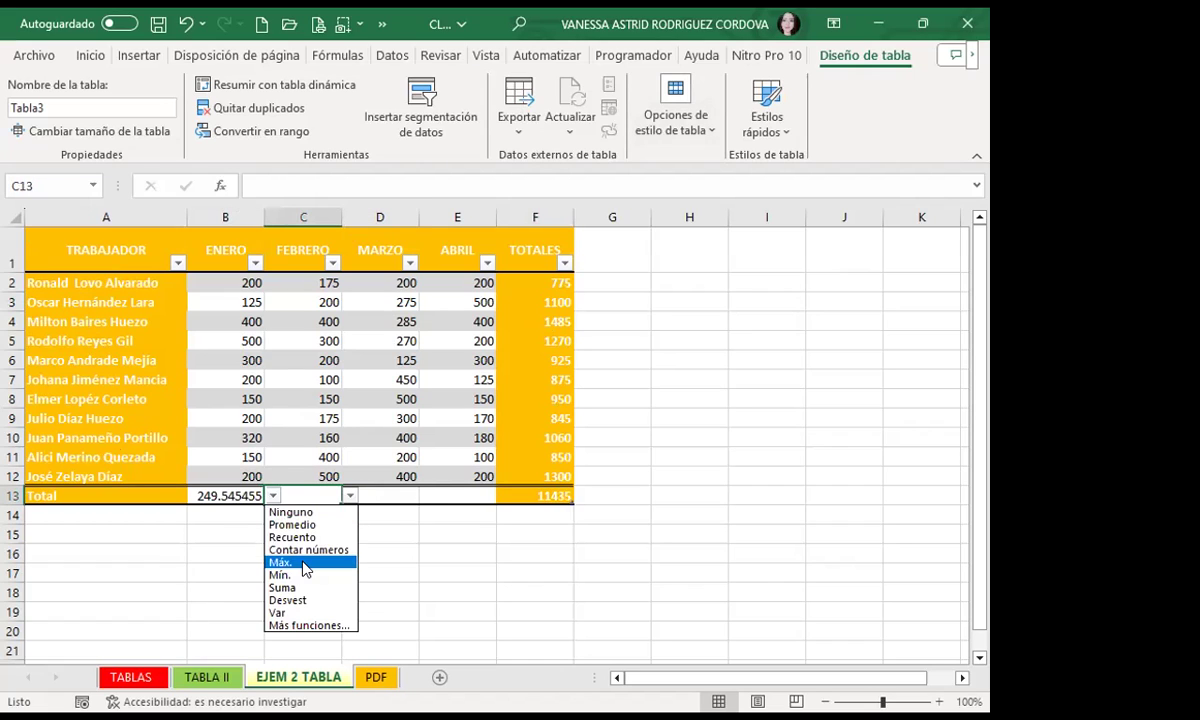
pyautogui.click(305, 563)
# Step: Set the MARZO total to Suma and the ABRIL total to Contar números
pyautogui.click(410, 496)
pyautogui.click(427, 496)
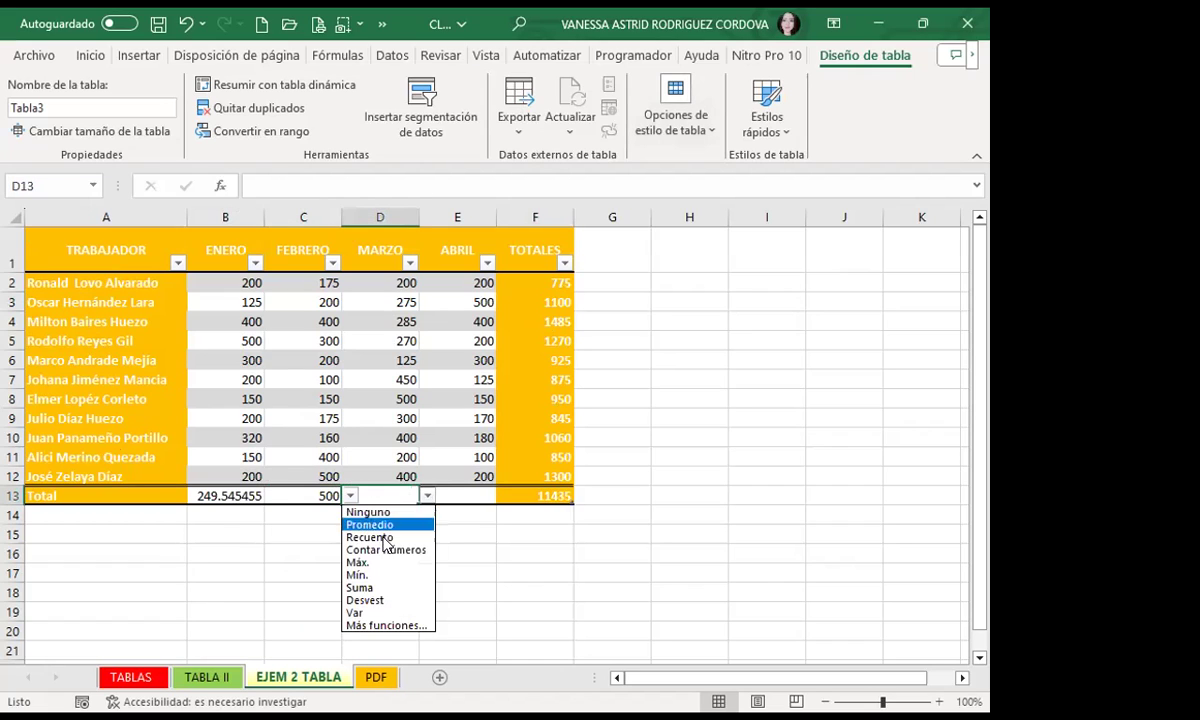
pyautogui.click(358, 588)
pyautogui.click(465, 496)
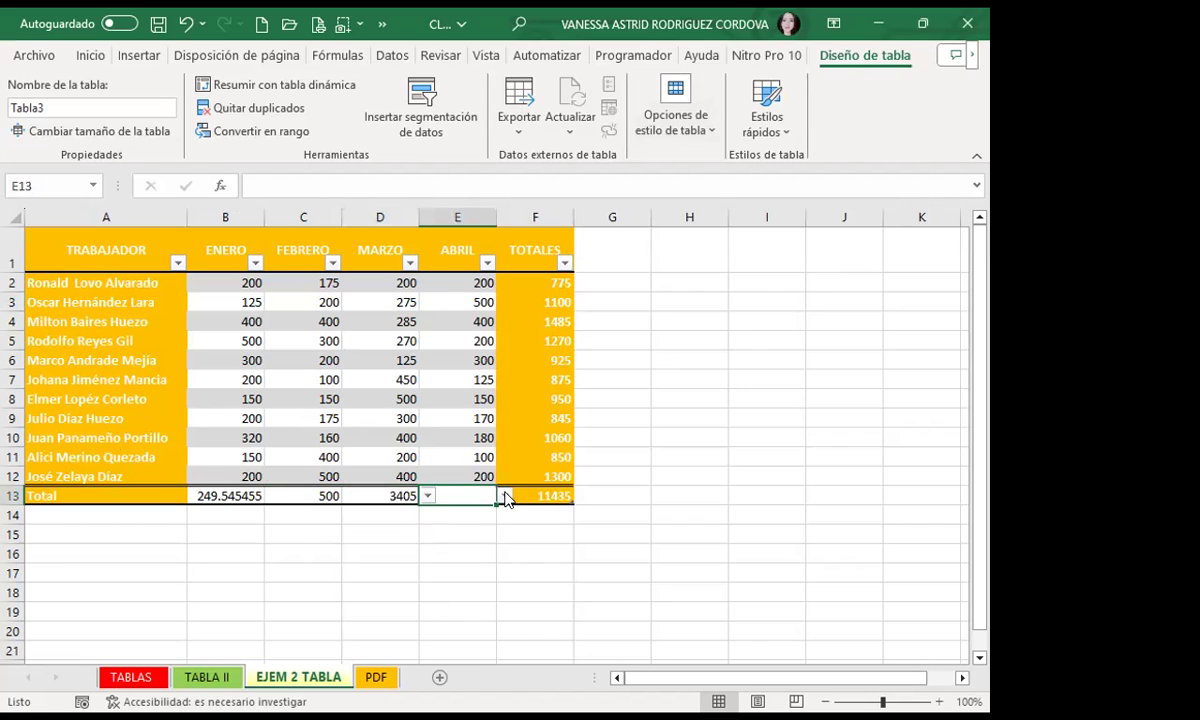
pyautogui.click(504, 496)
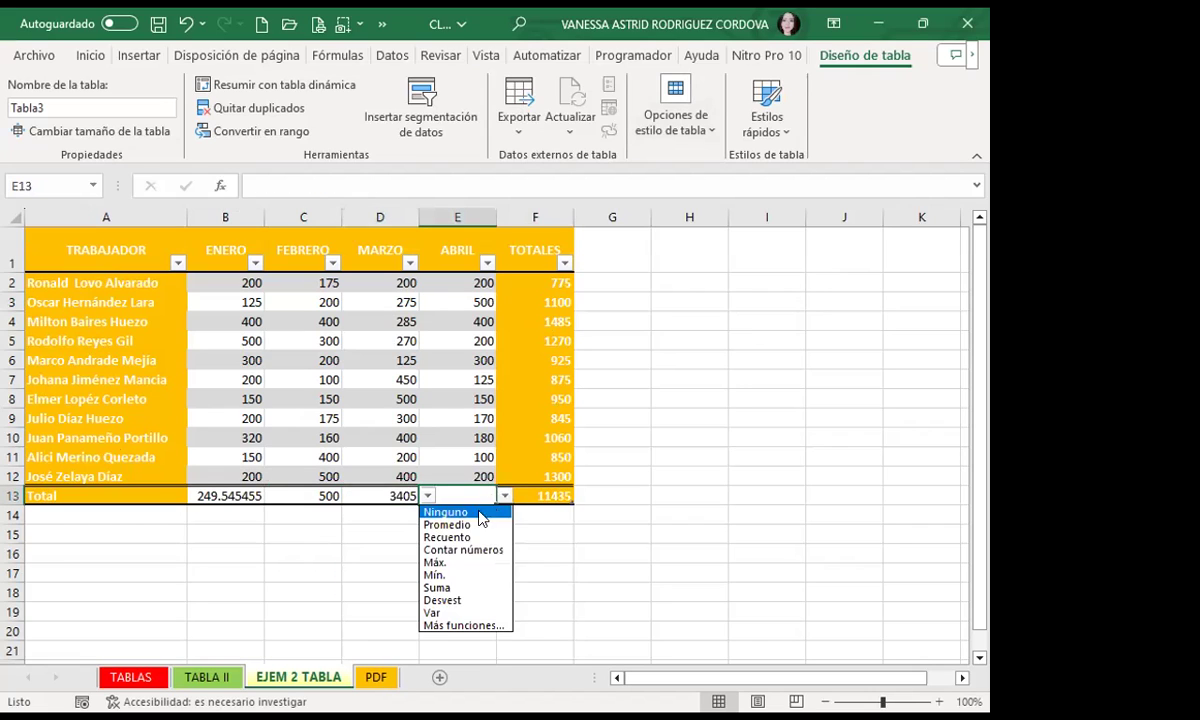
pyautogui.click(446, 550)
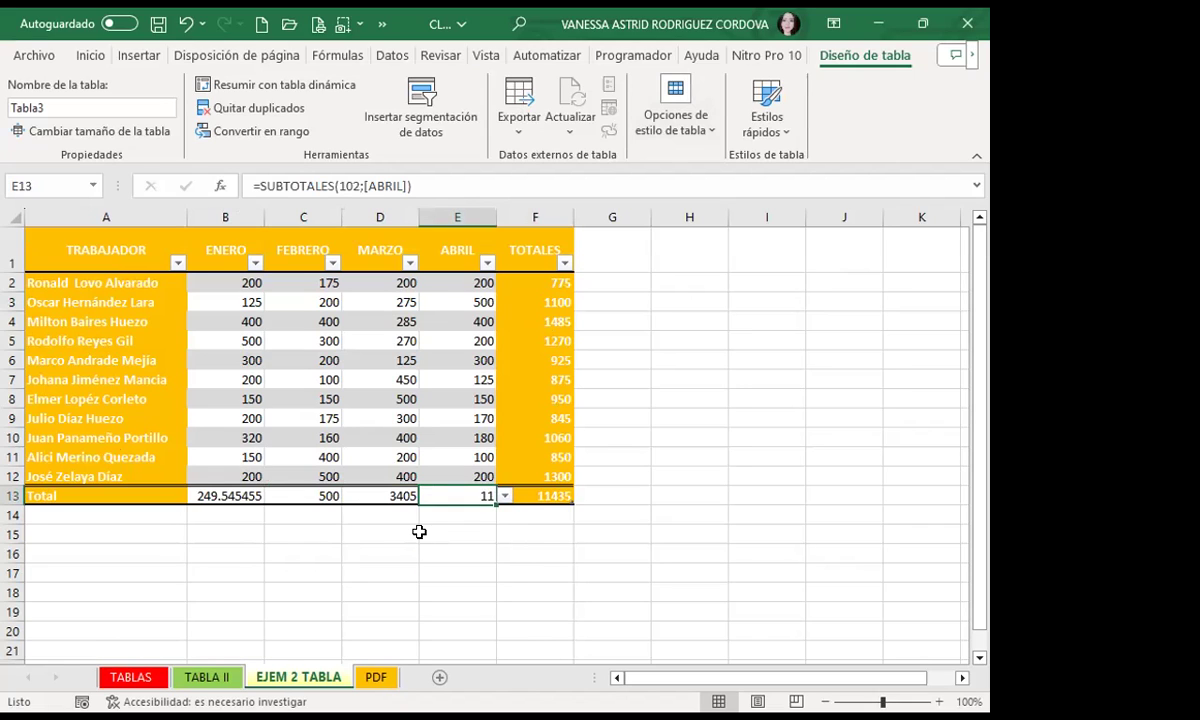
pyautogui.click(230, 493)
# Step: Give B13 a Number format with two decimals so the ENERO average reads 249.55
pyautogui.click(90, 58)
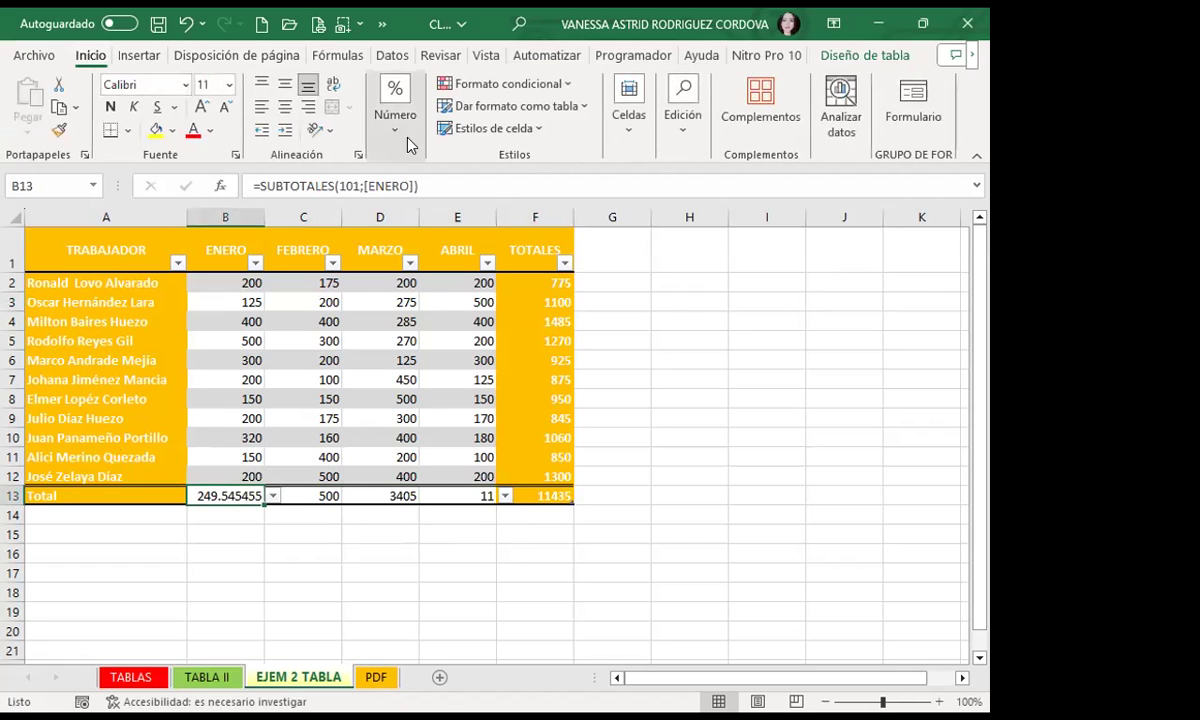
pyautogui.click(385, 120)
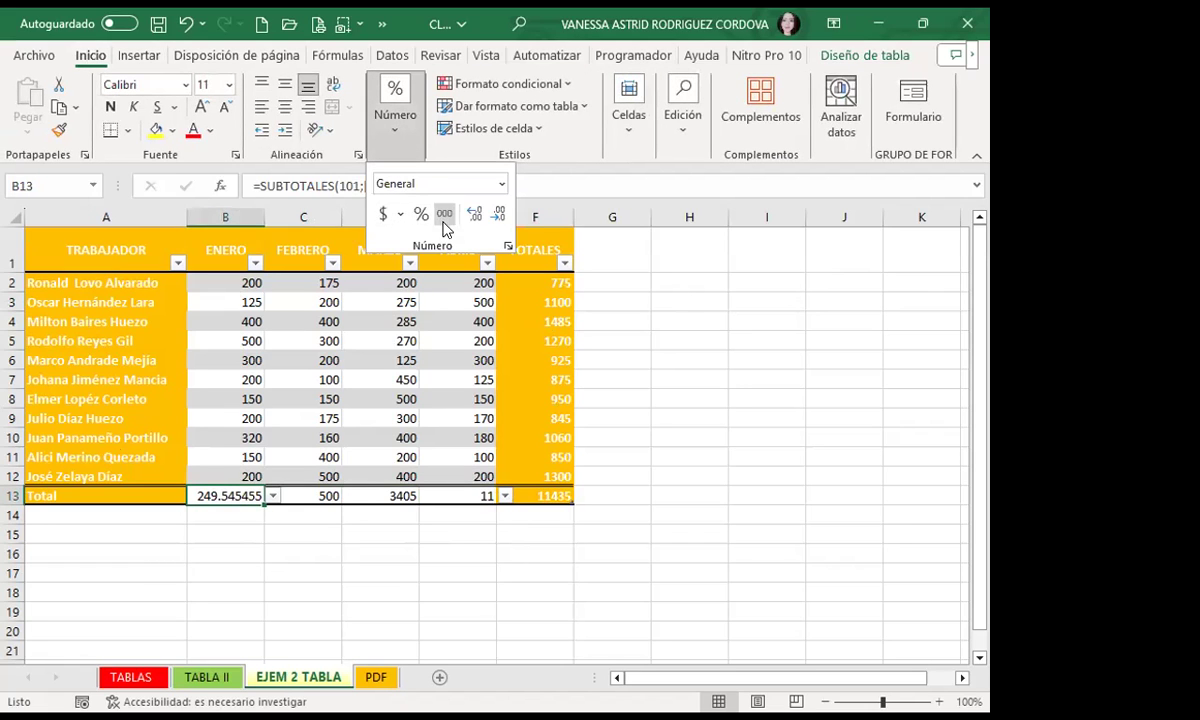
pyautogui.click(497, 217)
pyautogui.click(497, 217)
pyautogui.click(497, 217)
pyautogui.click(497, 217)
pyautogui.click(497, 217)
pyautogui.click(472, 216)
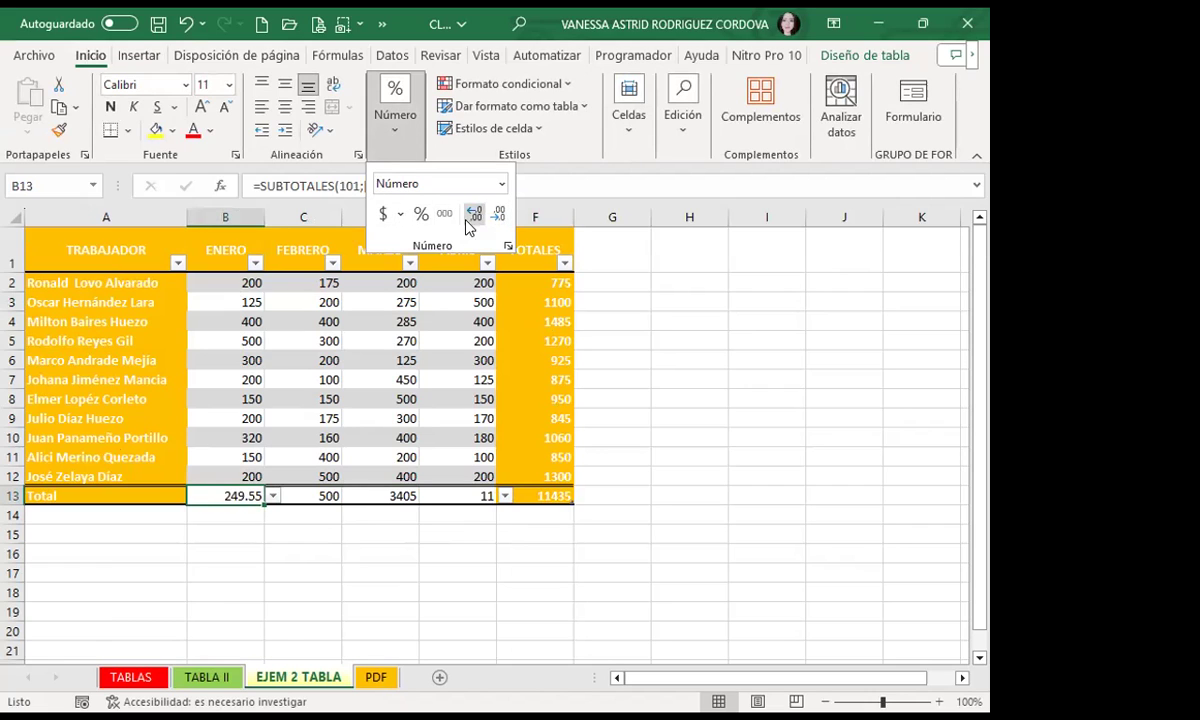
pyautogui.click(323, 424)
pyautogui.click(323, 421)
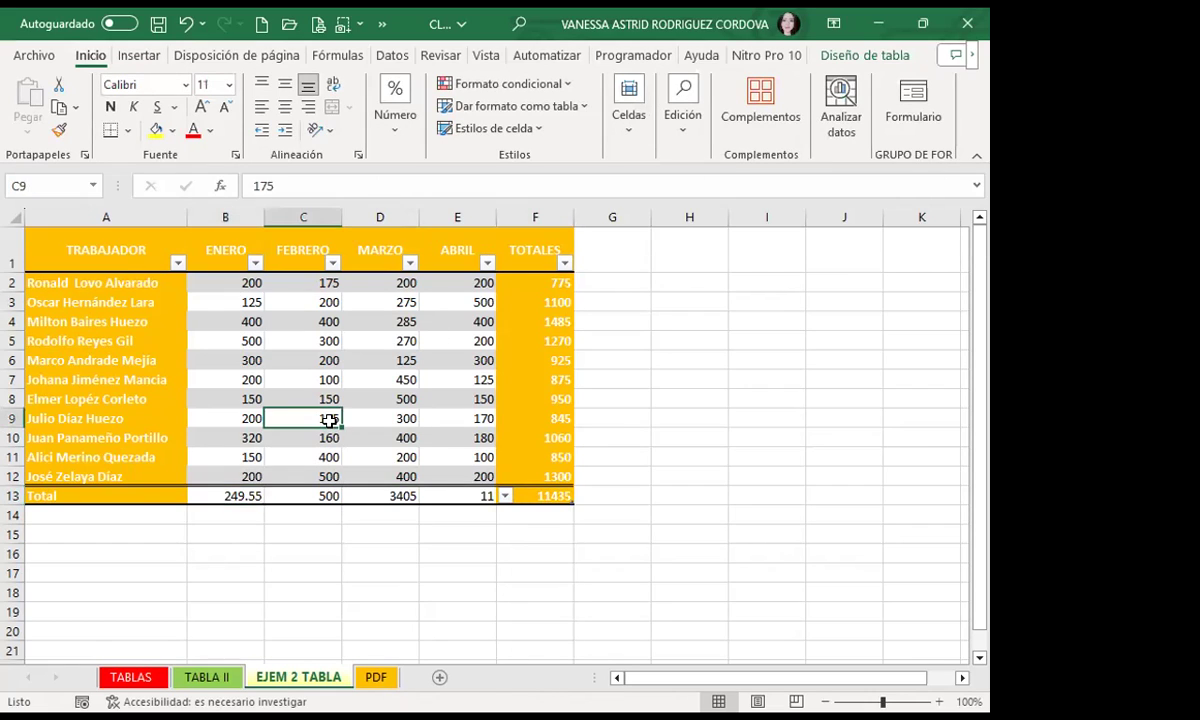
pyautogui.click(357, 376)
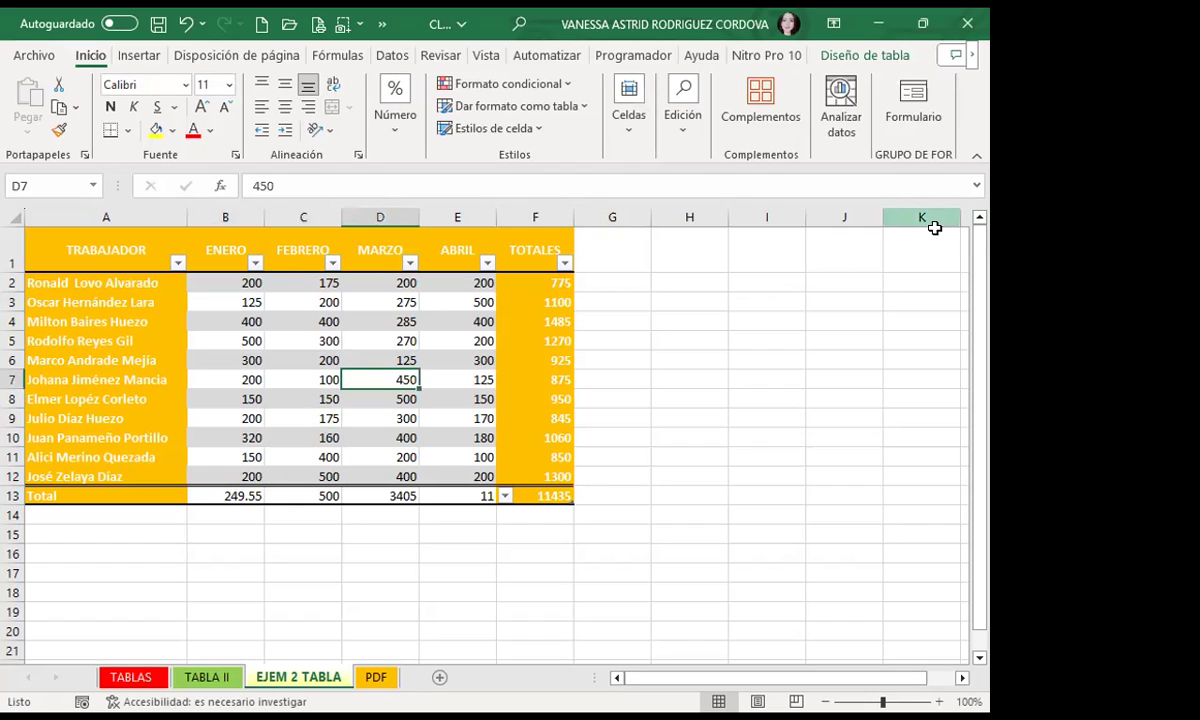
# Step: Insert a TRABAJADOR slicer for Tabla3 and drag it beside the table near column H
pyautogui.click(865, 55)
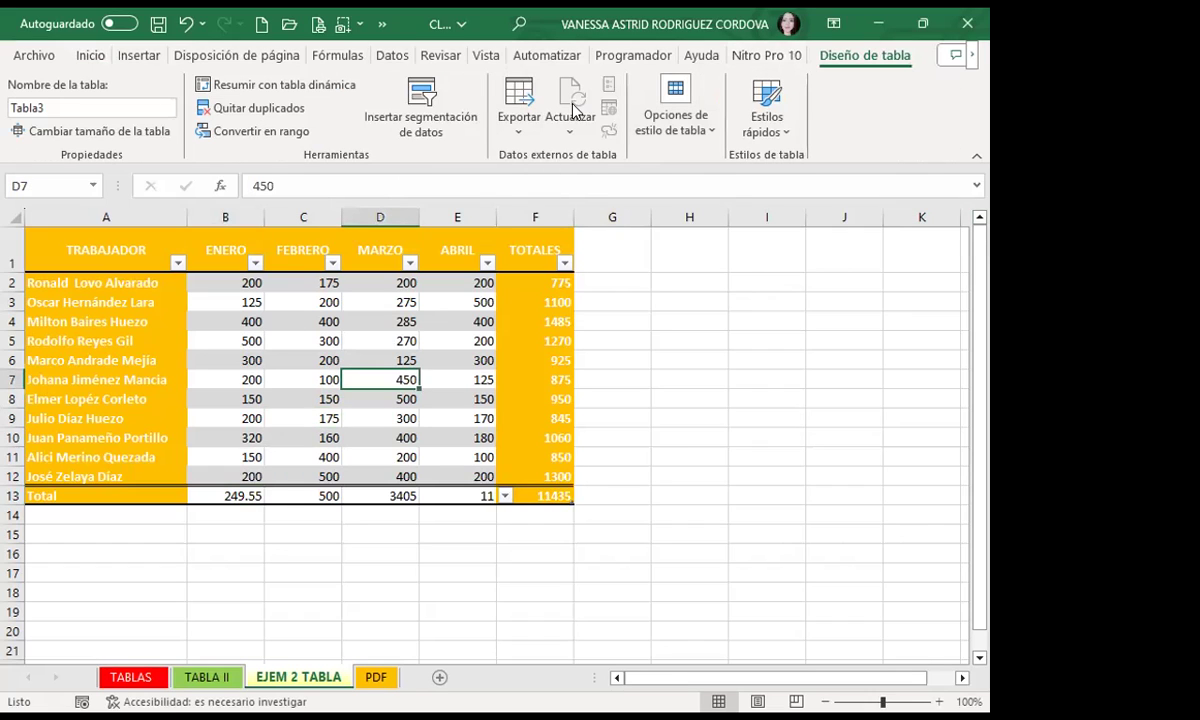
pyautogui.click(418, 90)
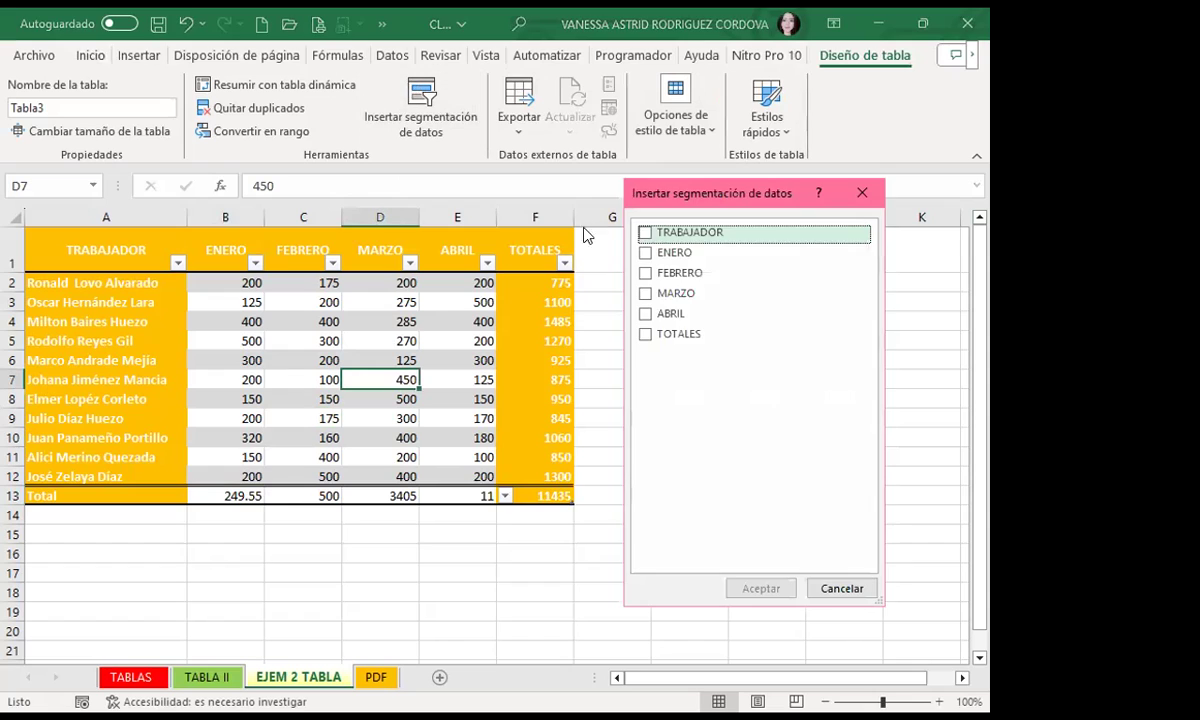
pyautogui.click(645, 233)
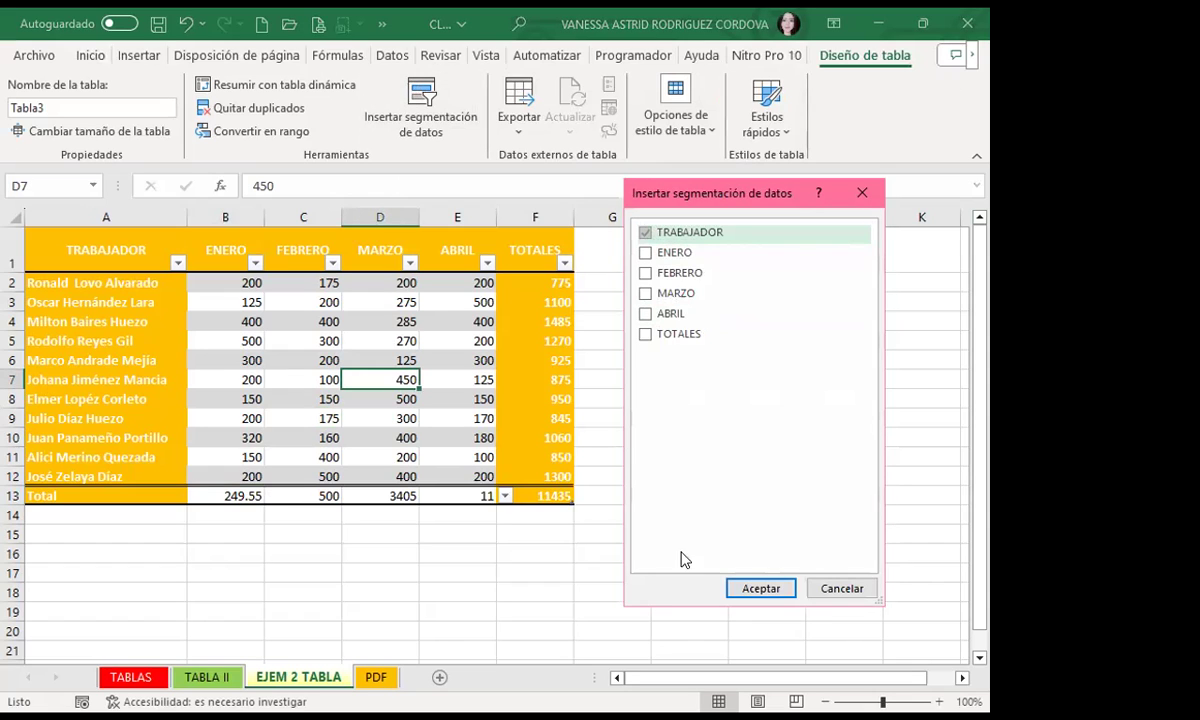
pyautogui.click(762, 589)
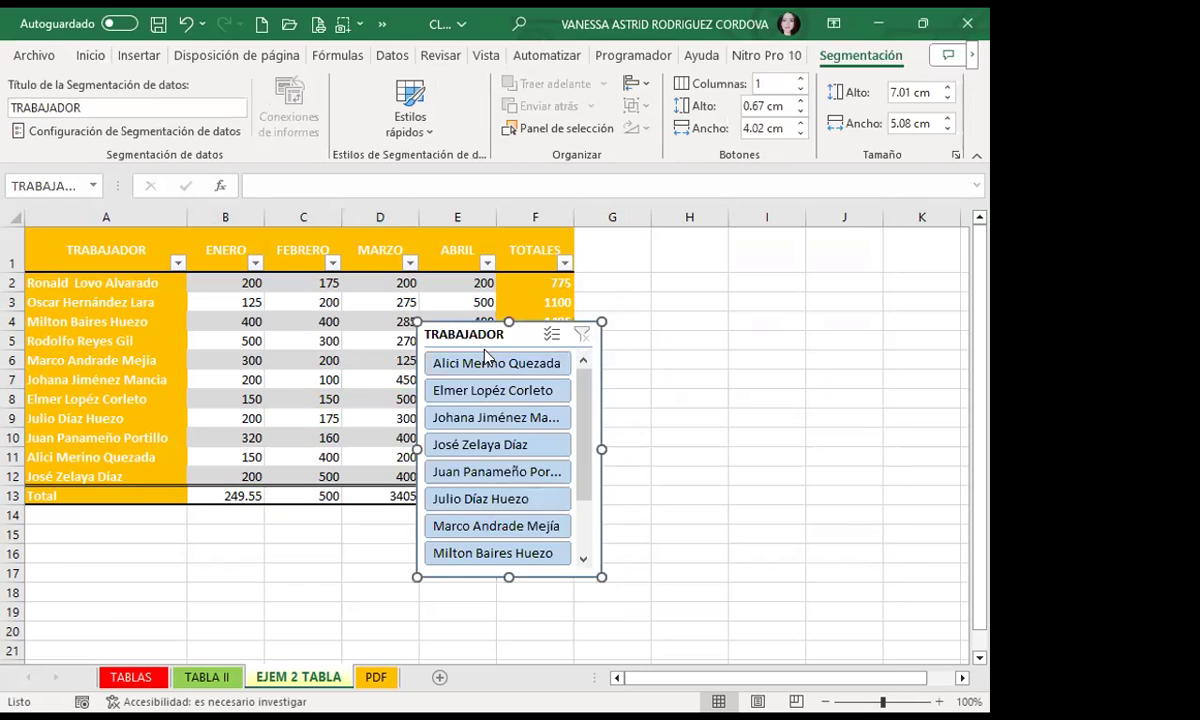
pyautogui.moveTo(589, 334); pyautogui.dragTo(752, 261)
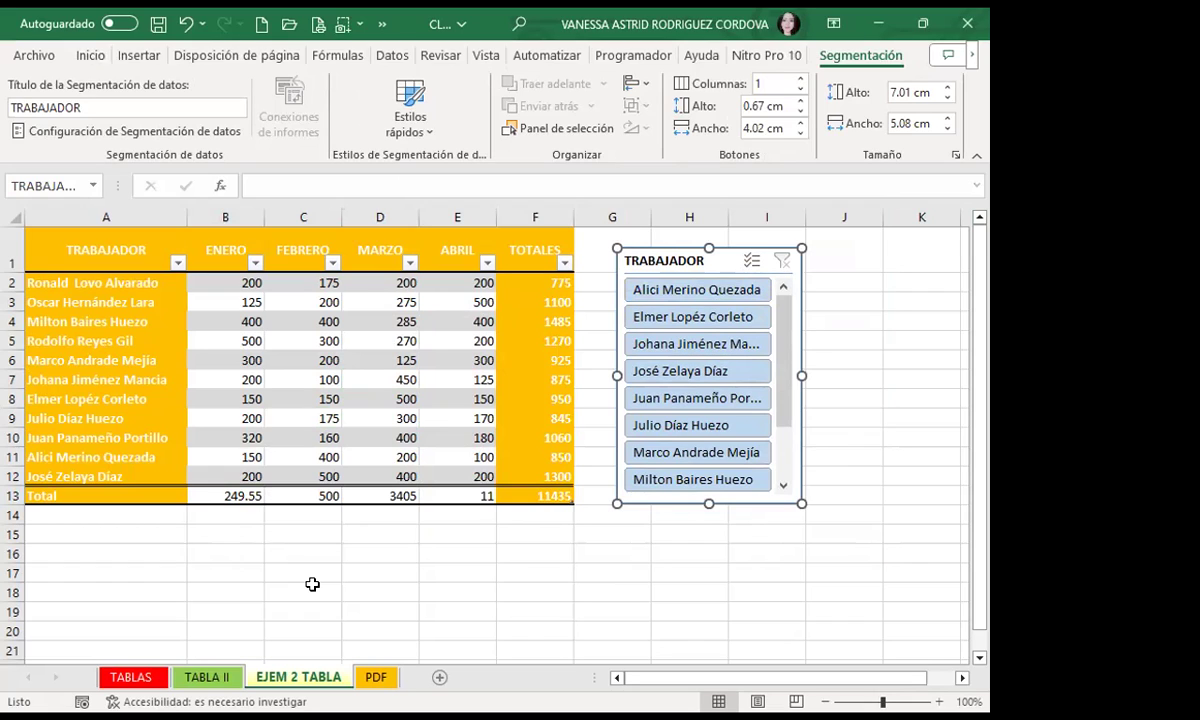
# Step: Apply the dark orange slicer style to TRABAJADOR, then filter the table to a single worker
pyautogui.click(428, 131)
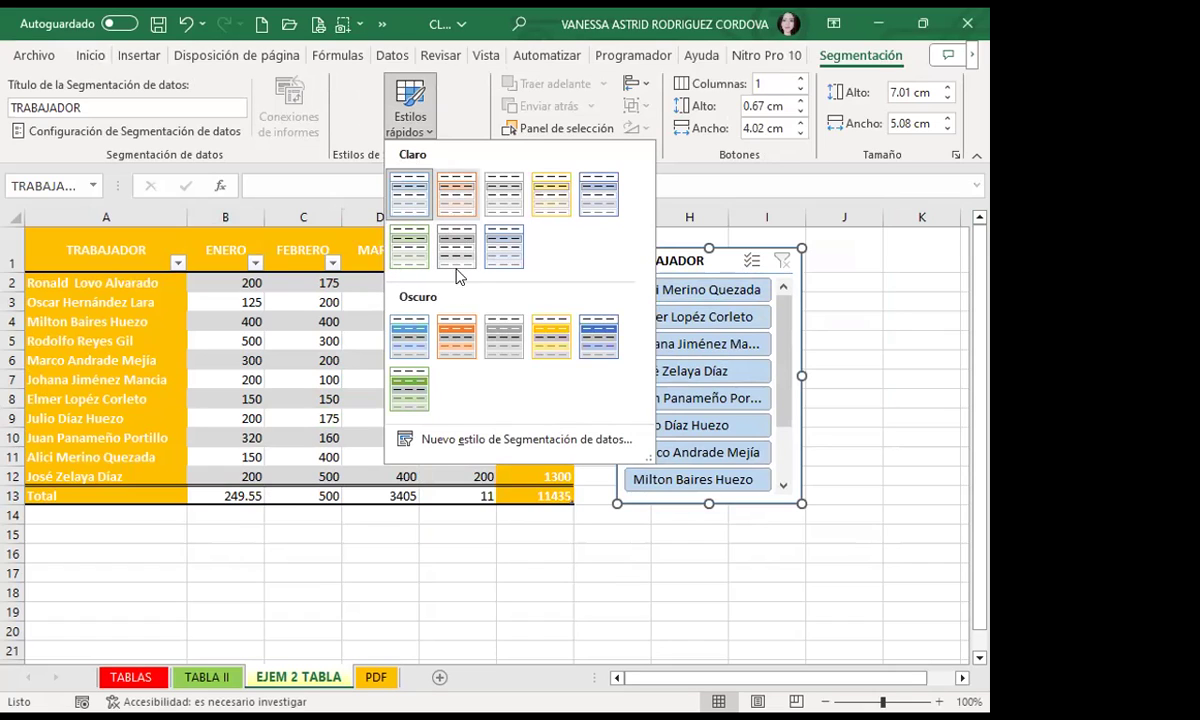
pyautogui.click(552, 336)
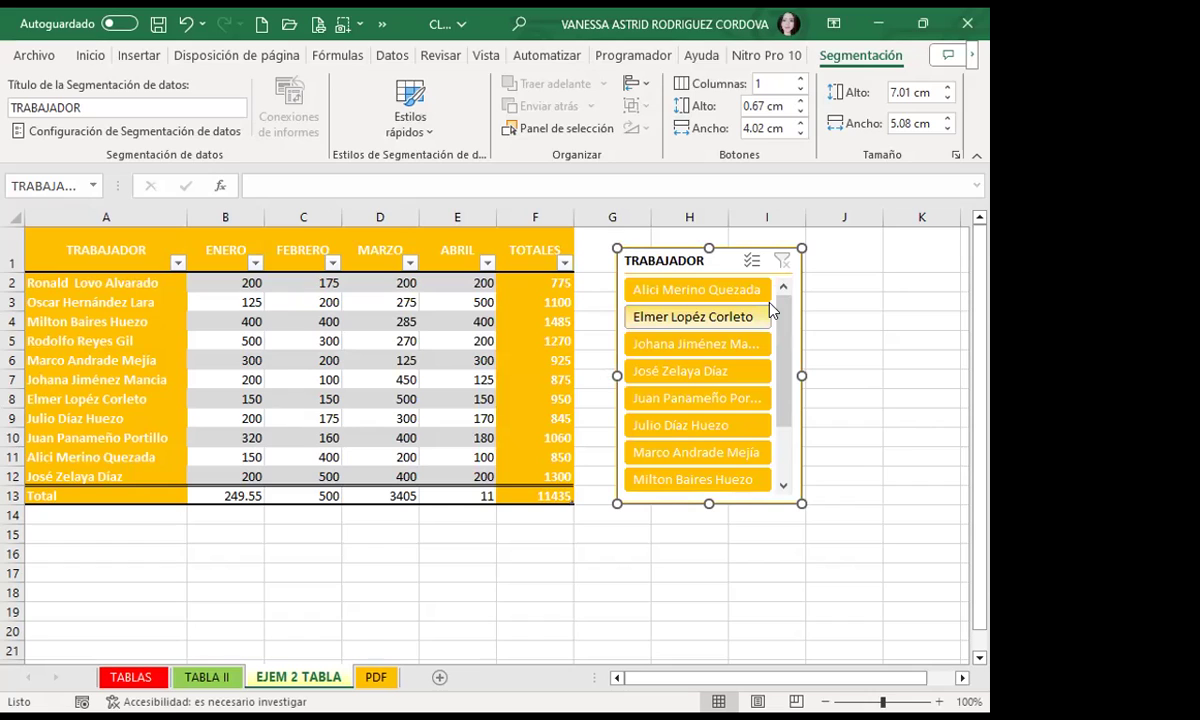
pyautogui.click(686, 345)
# Step: Add more workers in the TRABAJADOR slicer until five are selected, showing 5 of 11 records and total 5430
pyautogui.keyDown('ctrl'); pyautogui.click(683, 371); pyautogui.keyUp('ctrl')
pyautogui.keyDown('ctrl'); pyautogui.click(682, 398); pyautogui.keyUp('ctrl')
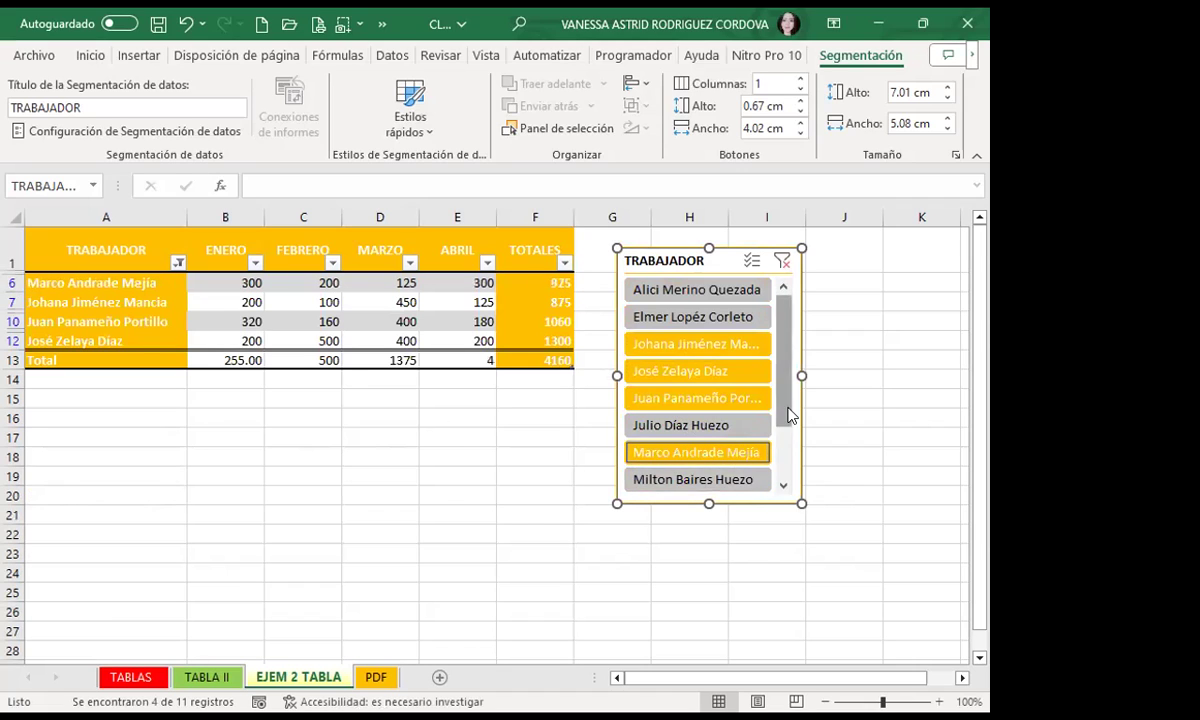
pyautogui.scroll(-1, 740, 420)
pyautogui.keyDown('ctrl'); pyautogui.click(700, 452); pyautogui.keyUp('ctrl')
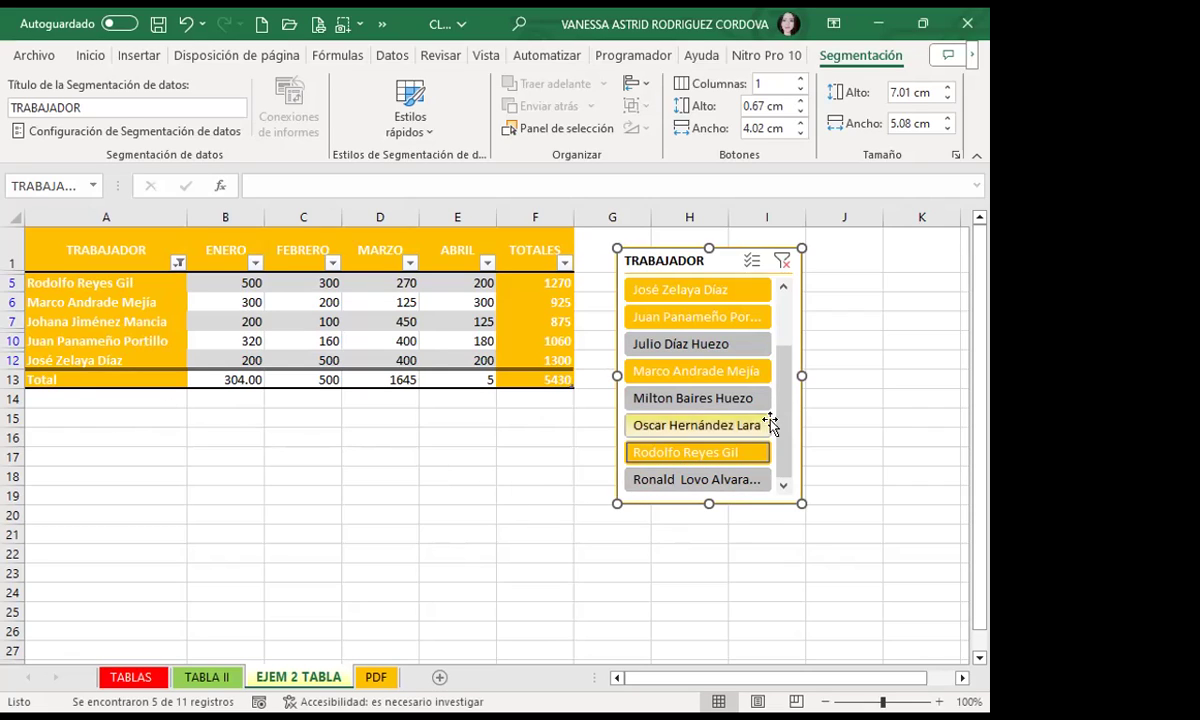
# Step: Refilter the slicer to the three workers in rows 4, 7 and 9, so TOTALES reads 3205
pyautogui.click(693, 404)
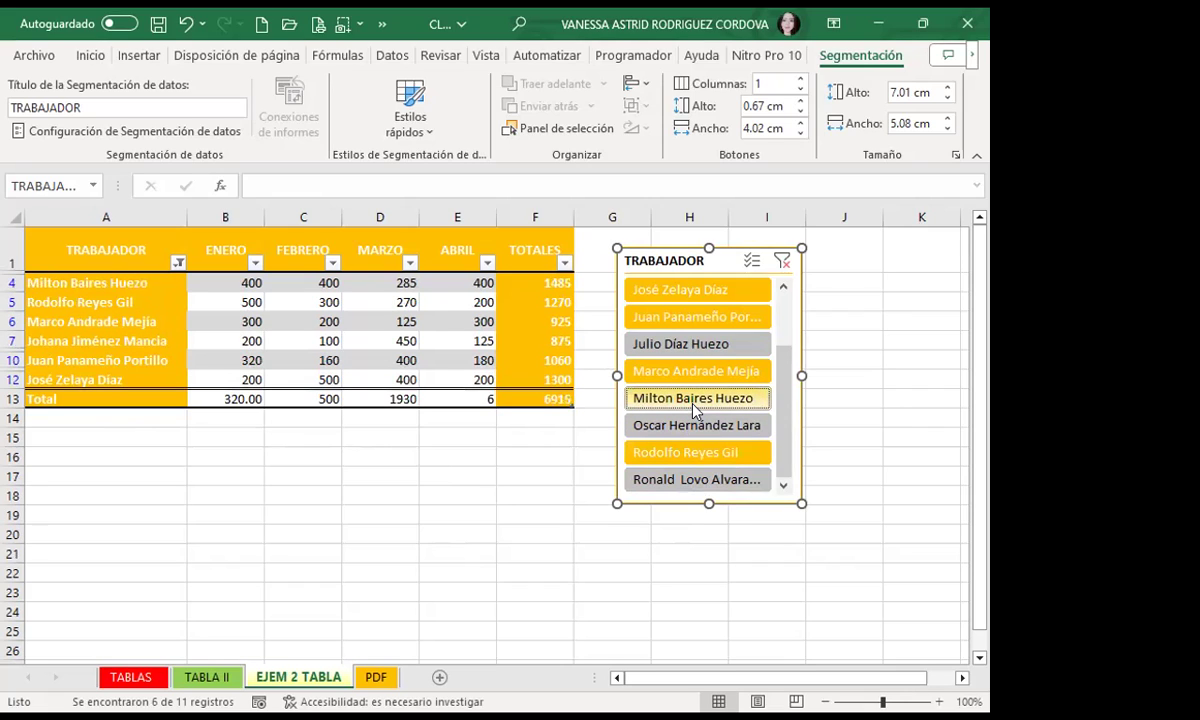
pyautogui.scroll(3, 690, 343)
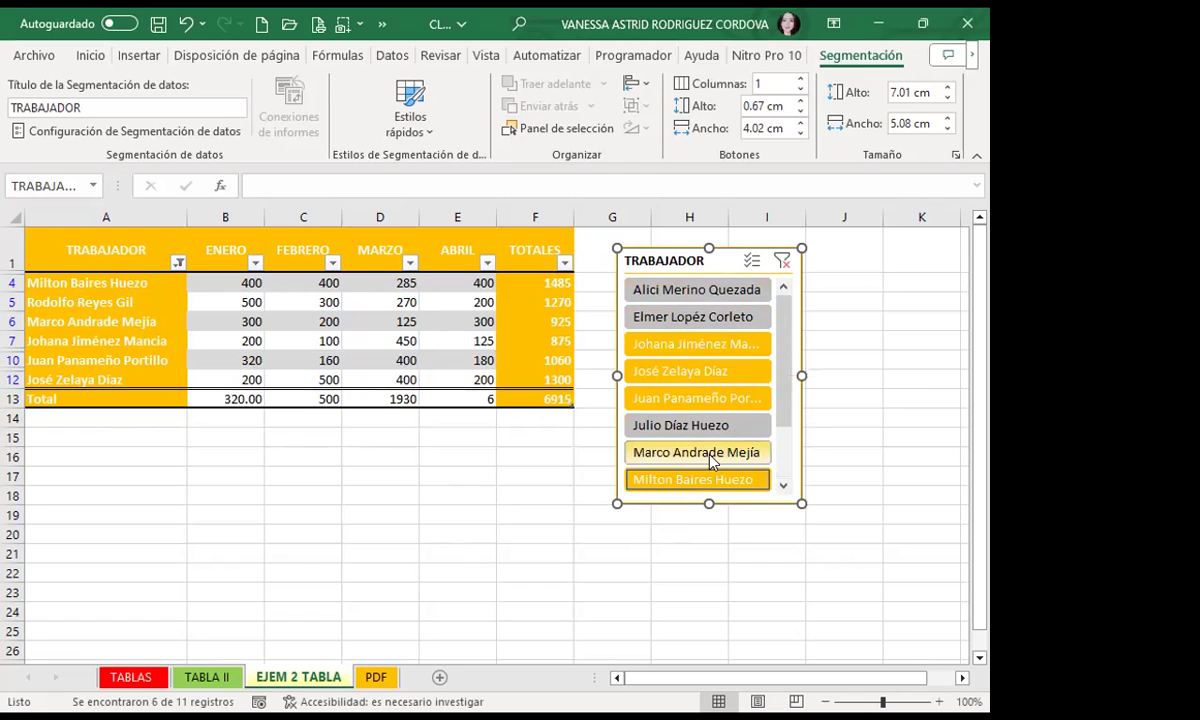
pyautogui.click(695, 344)
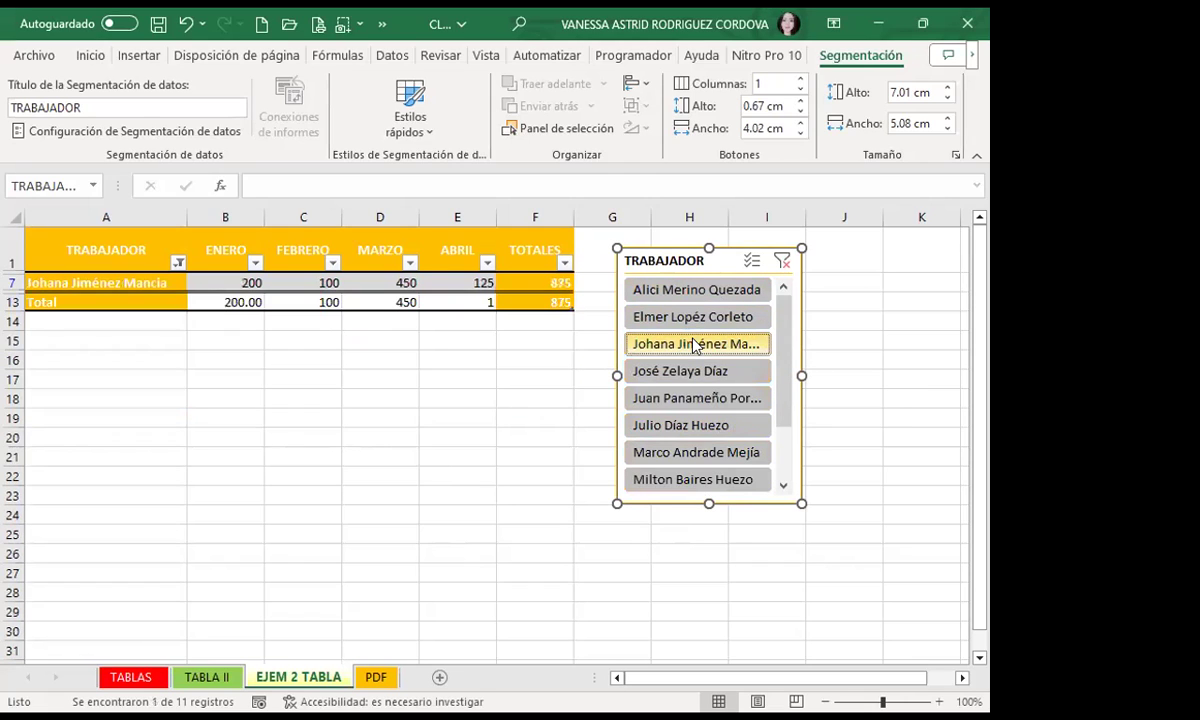
pyautogui.keyDown('ctrl'); pyautogui.click(686, 426); pyautogui.keyUp('ctrl')
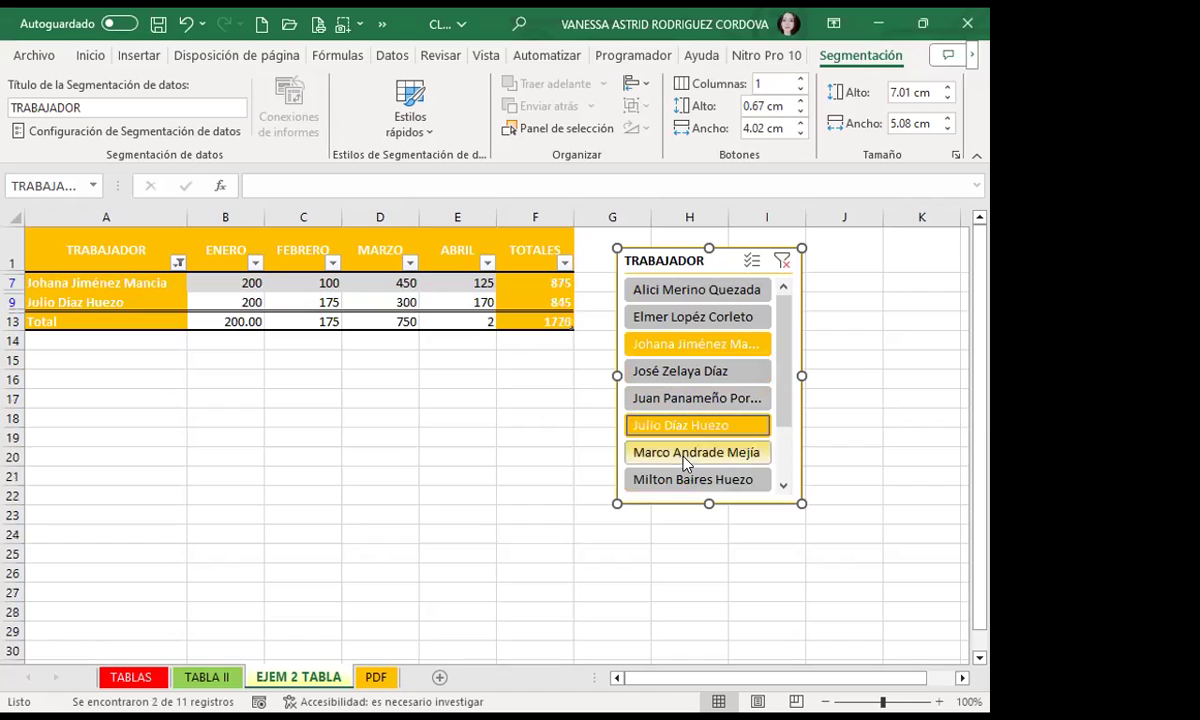
pyautogui.keyDown('ctrl'); pyautogui.click(686, 481); pyautogui.keyUp('ctrl')
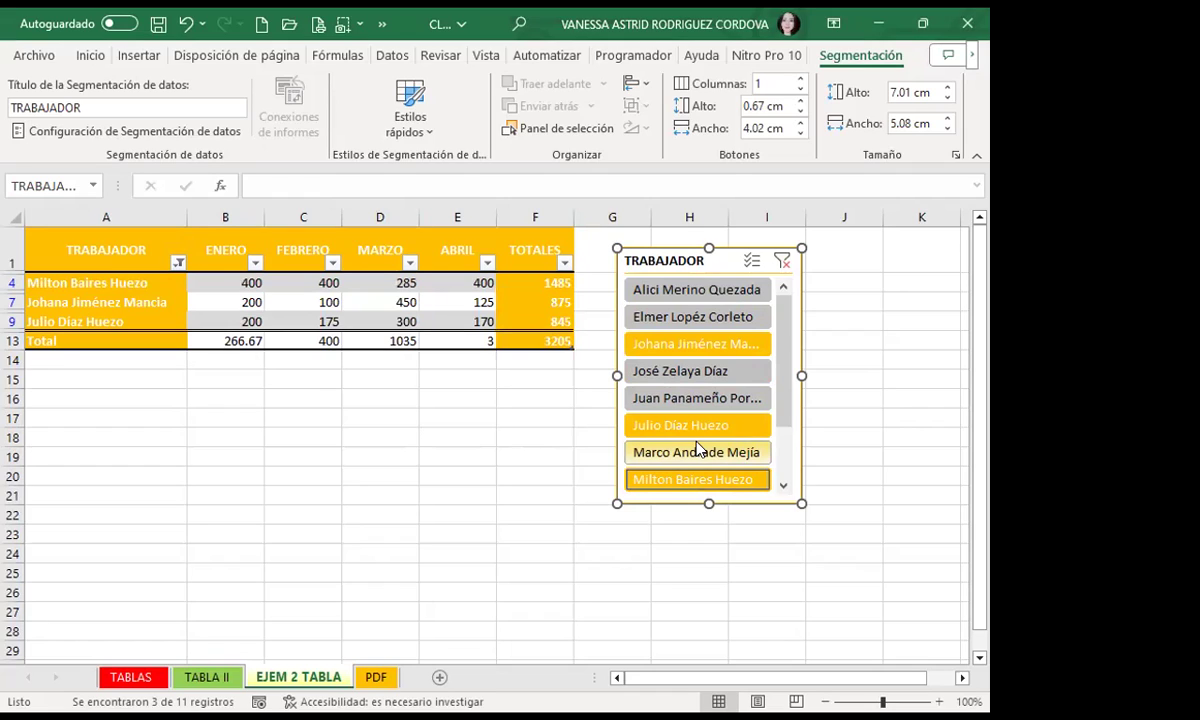
pyautogui.click(782, 261)
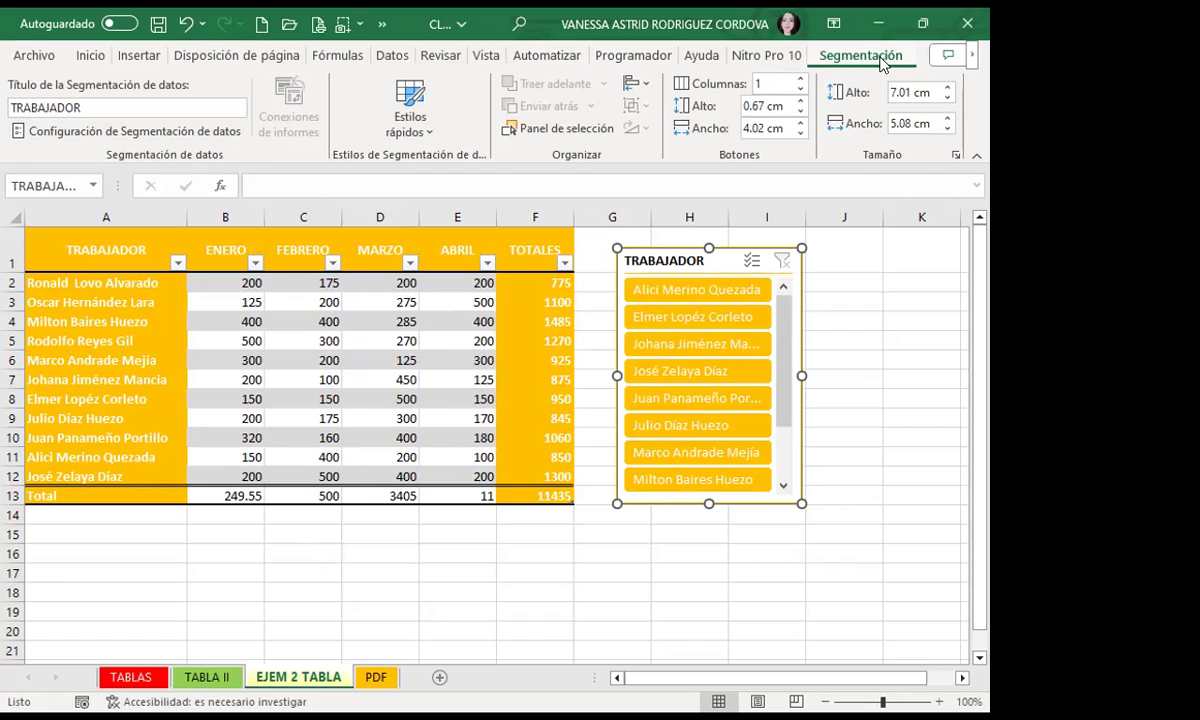
pyautogui.click(115, 107)
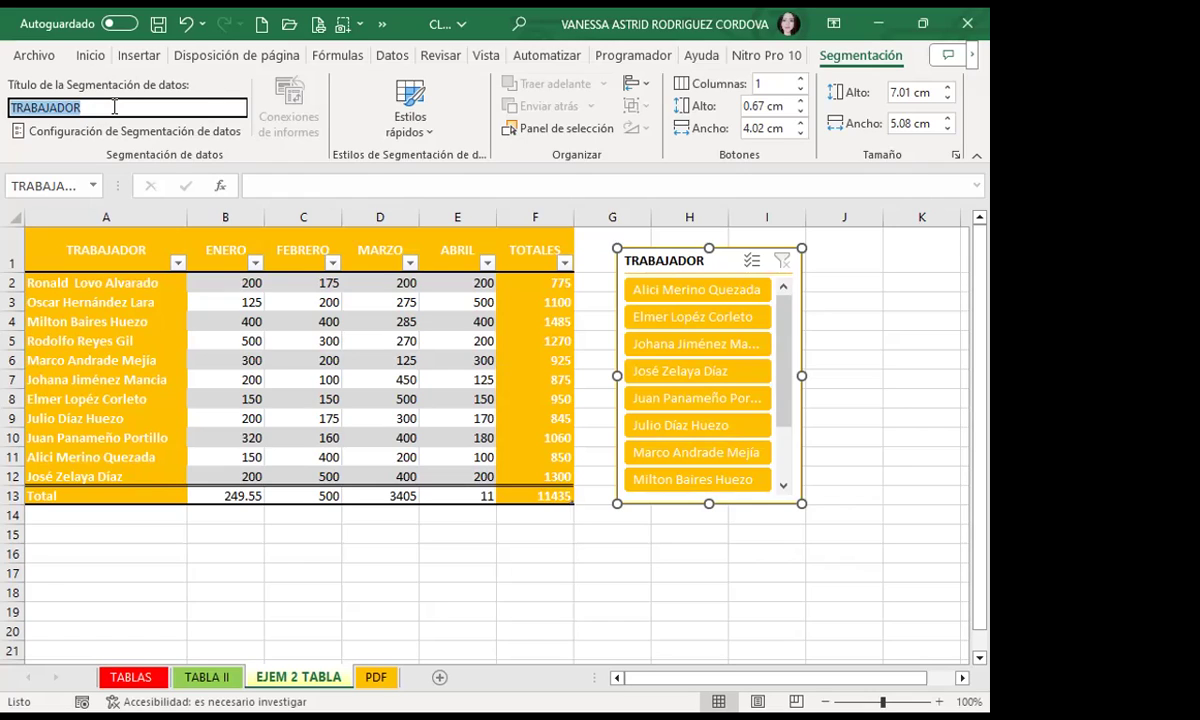
pyautogui.click(422, 135)
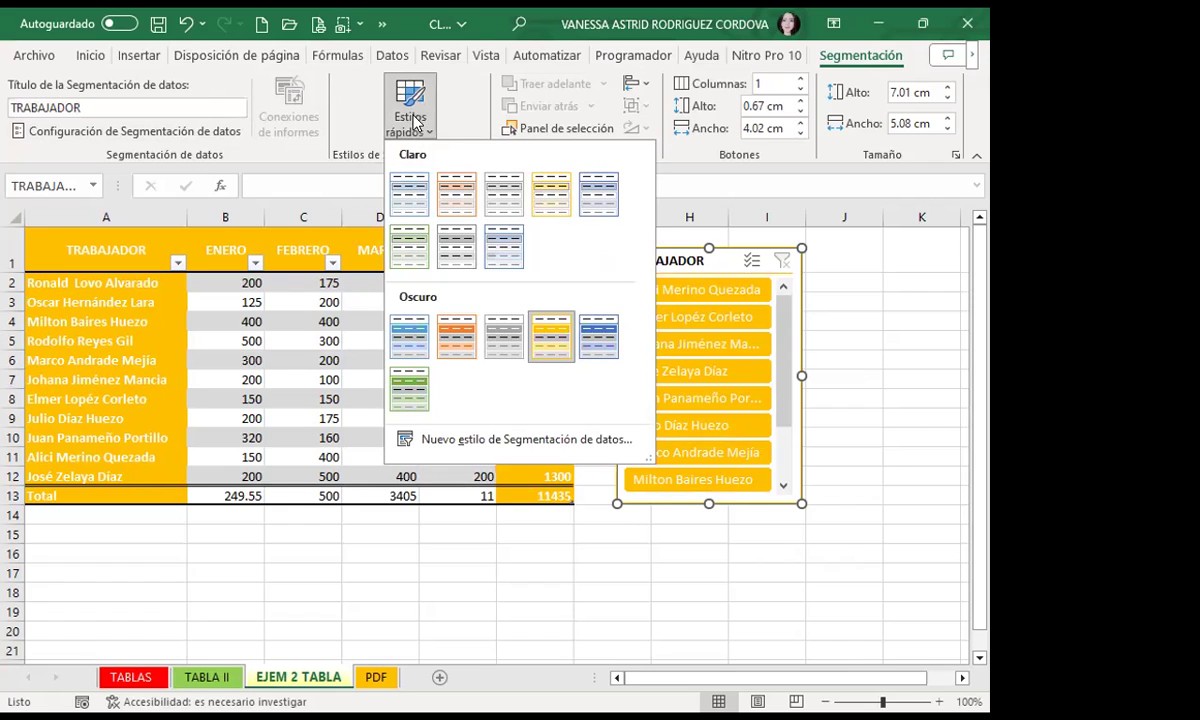
pyautogui.click(410, 108)
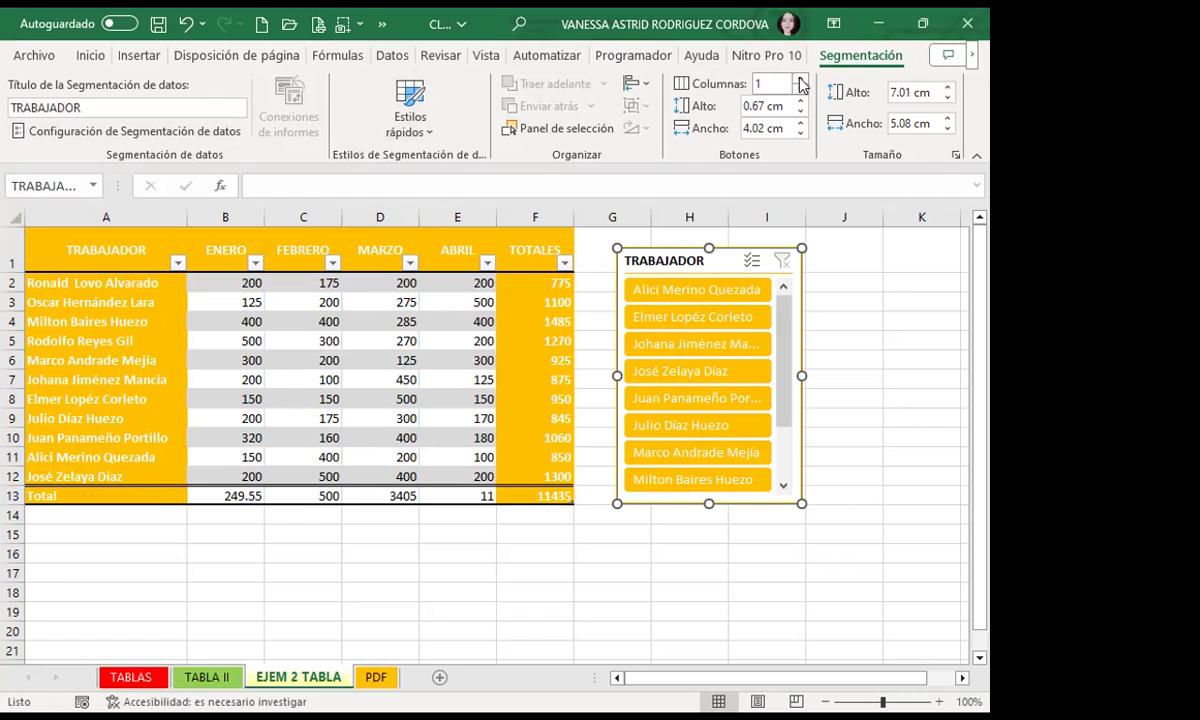
# Step: Change the slicer button height to 0.7 cm, then return to cell E8 in the table
pyautogui.click(801, 111)
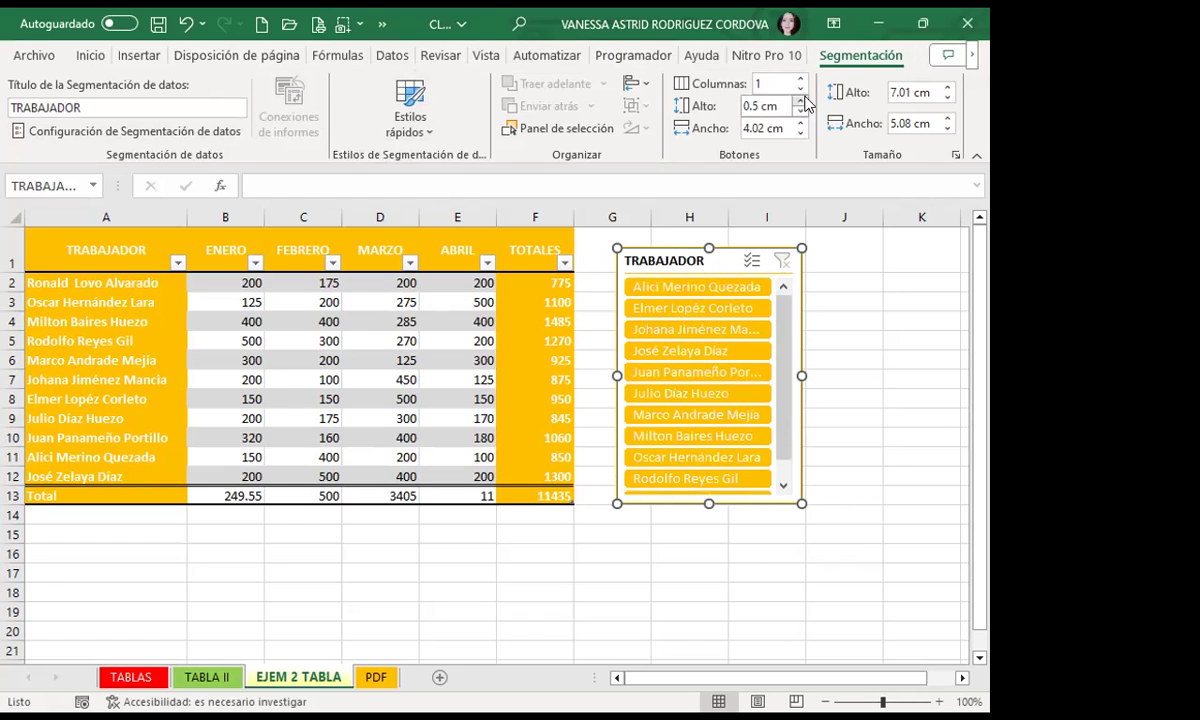
pyautogui.click(800, 101)
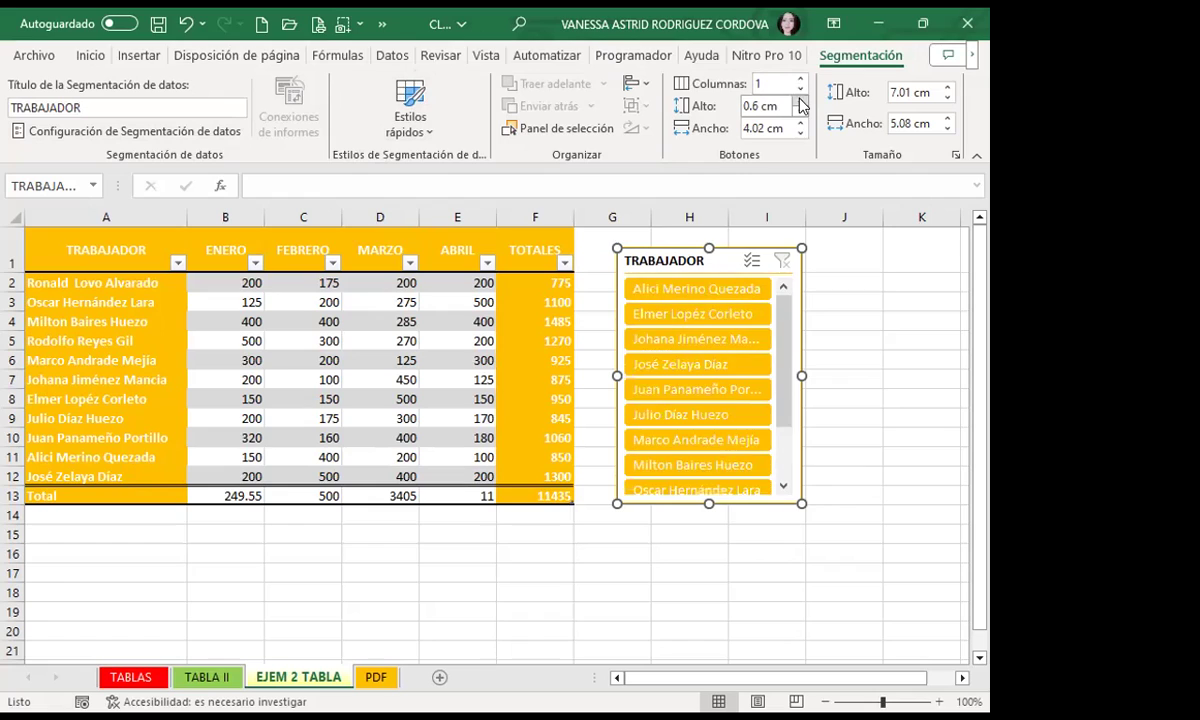
pyautogui.click(800, 101)
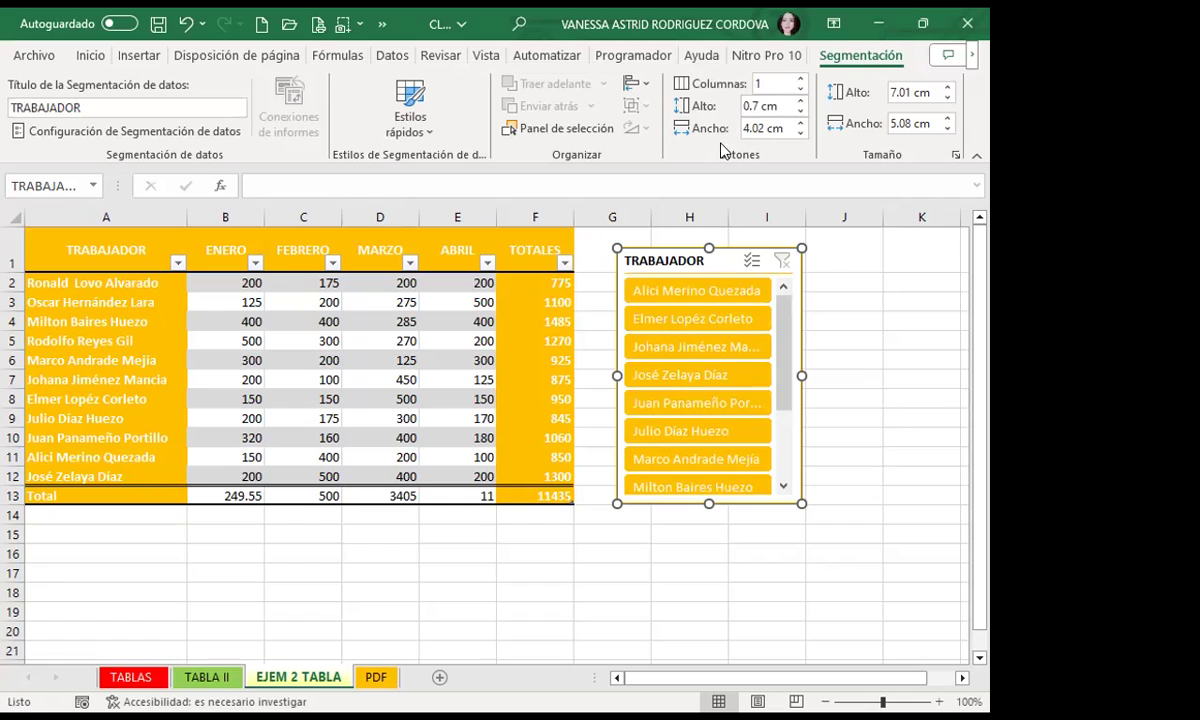
pyautogui.click(524, 379)
pyautogui.click(424, 399)
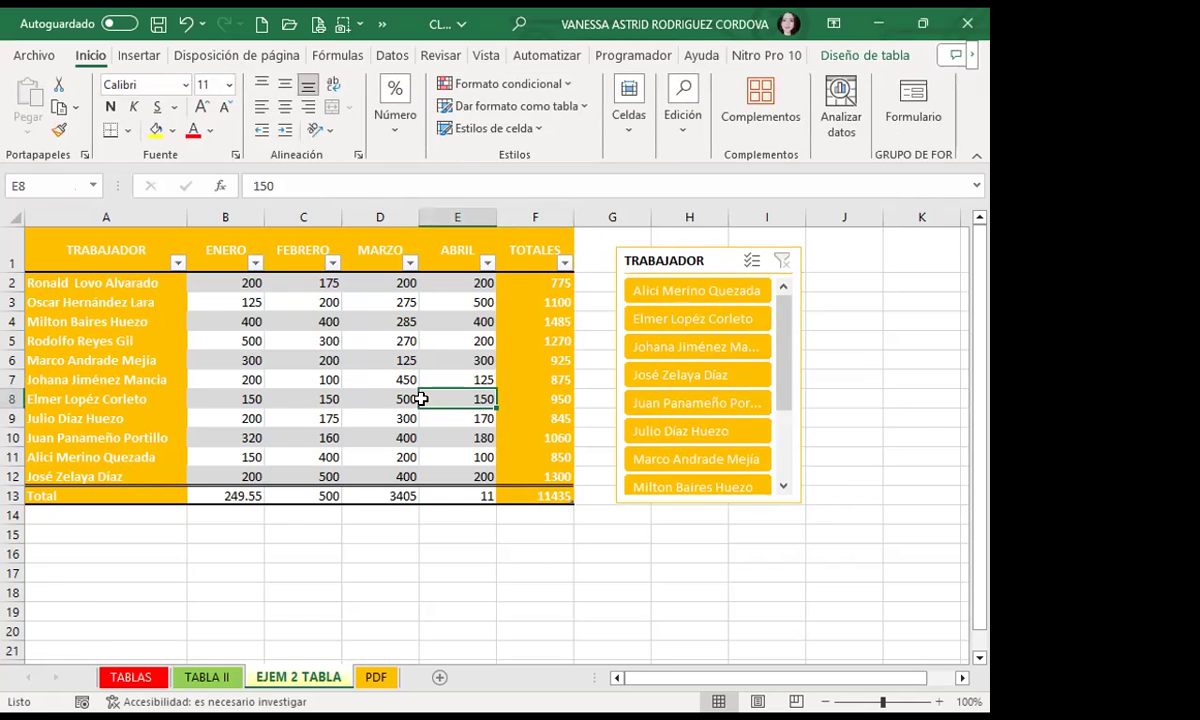
# Step: Look through the Vista and Disposición de página options, then bring up the Insertar > Texto group
pyautogui.click(486, 55)
pyautogui.click(368, 139)
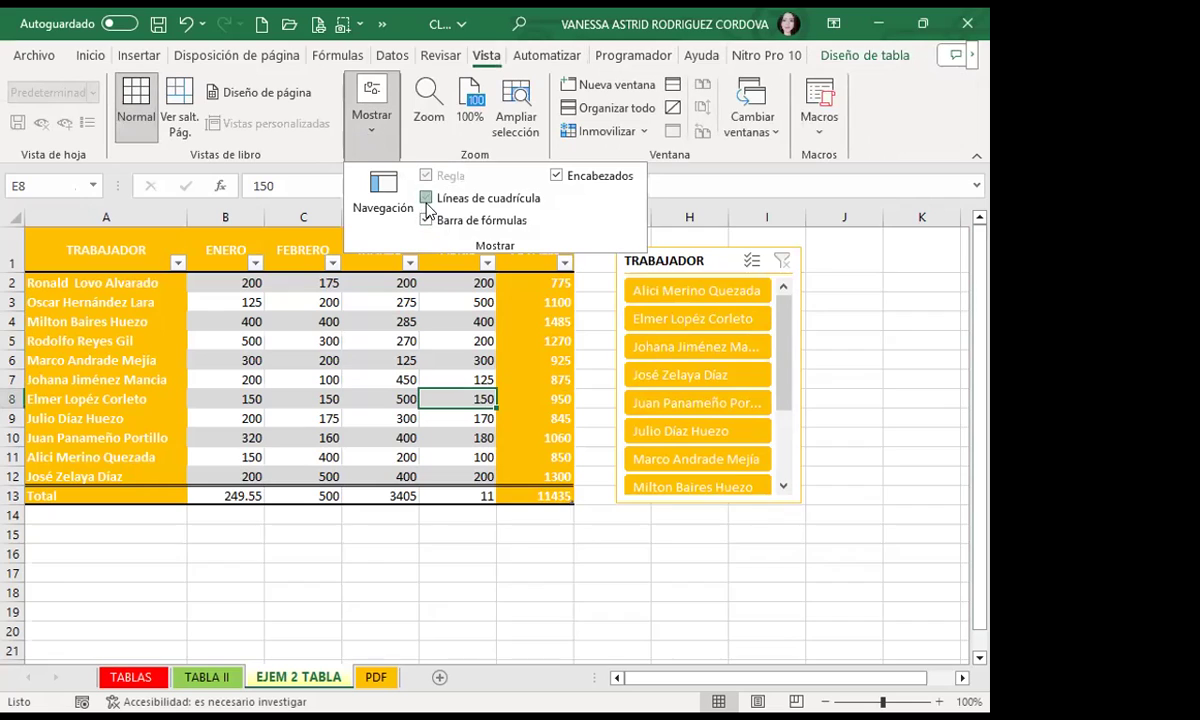
pyautogui.click(139, 55)
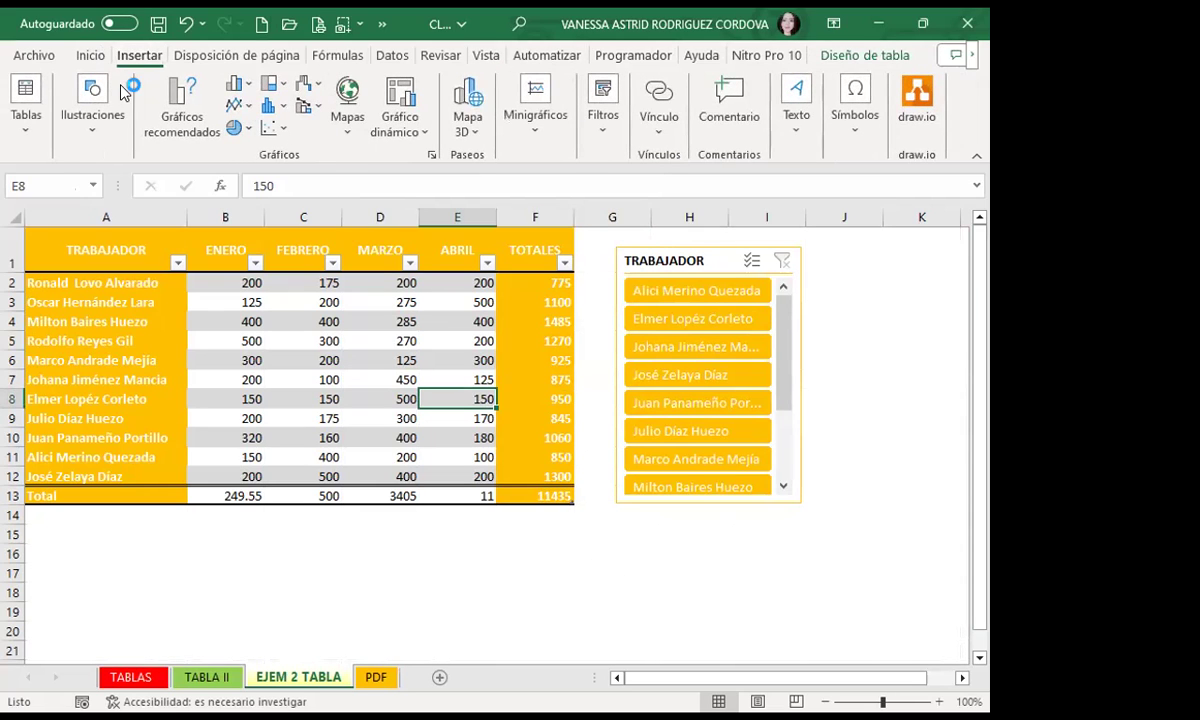
pyautogui.click(236, 55)
pyautogui.click(645, 570)
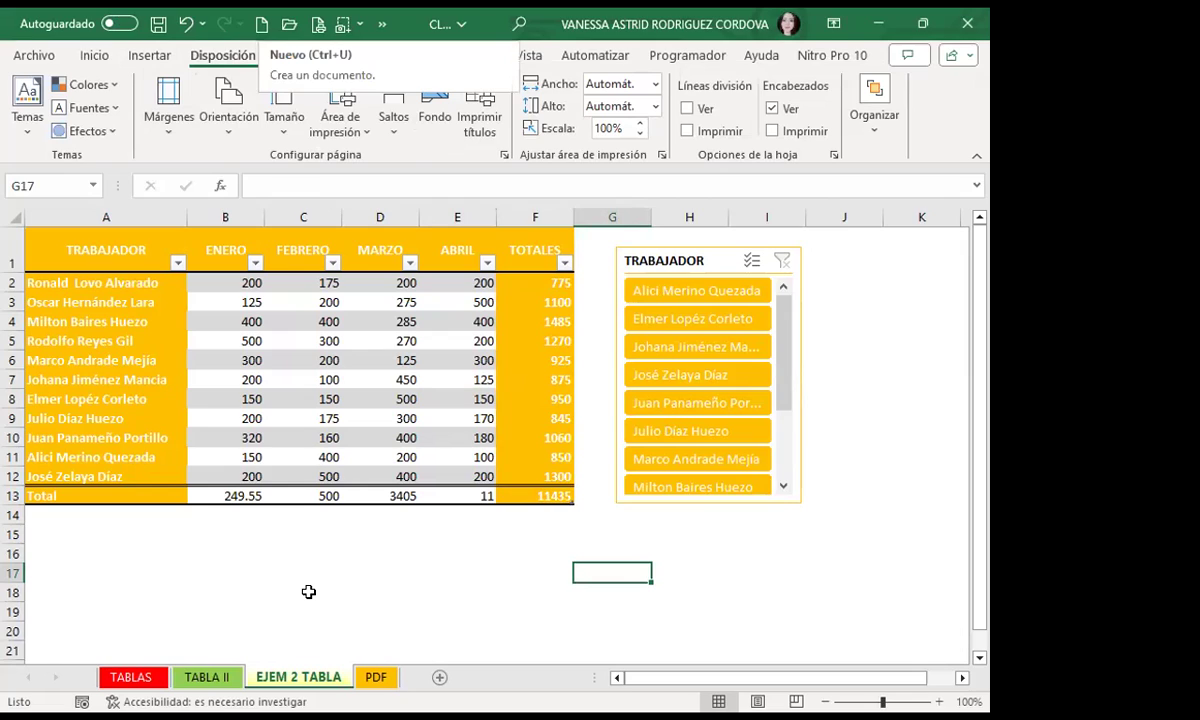
pyautogui.click(397, 552)
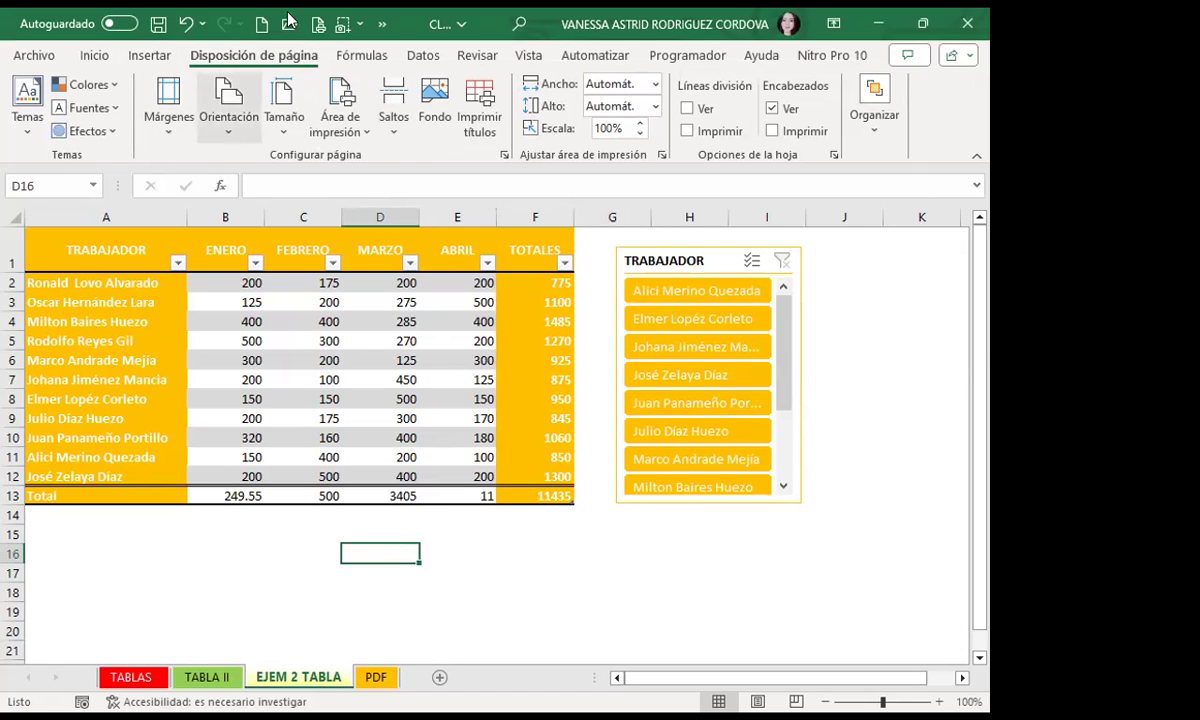
pyautogui.click(488, 570)
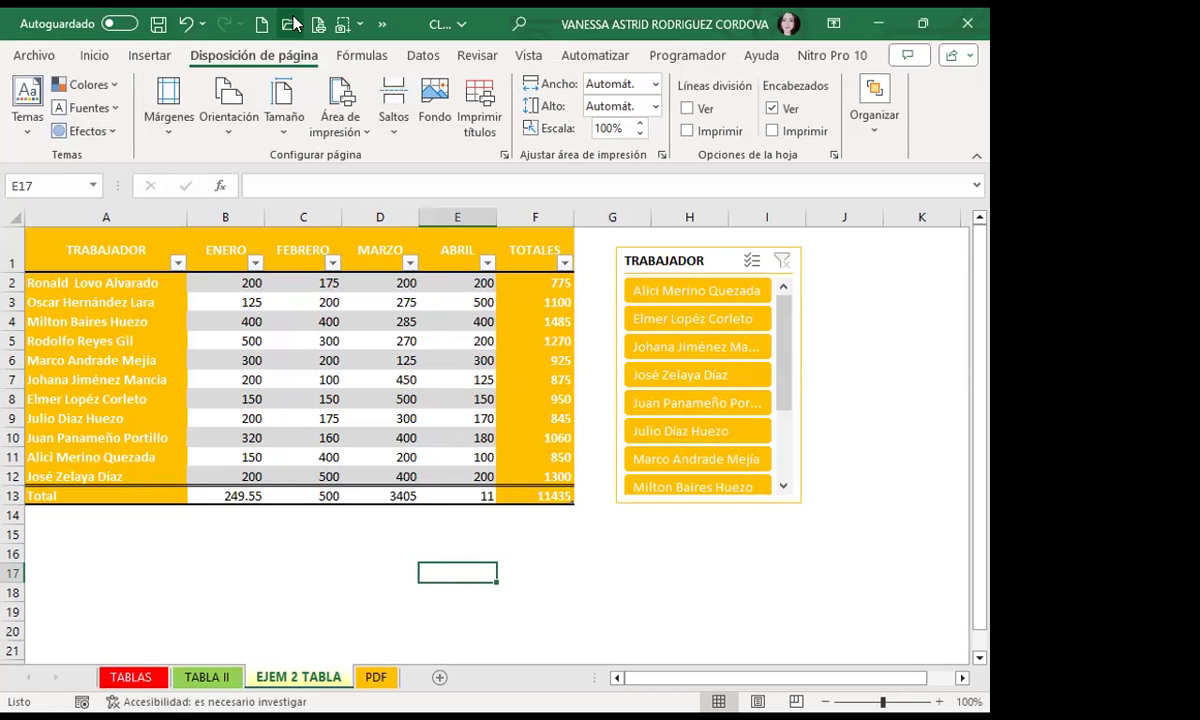
pyautogui.click(158, 56)
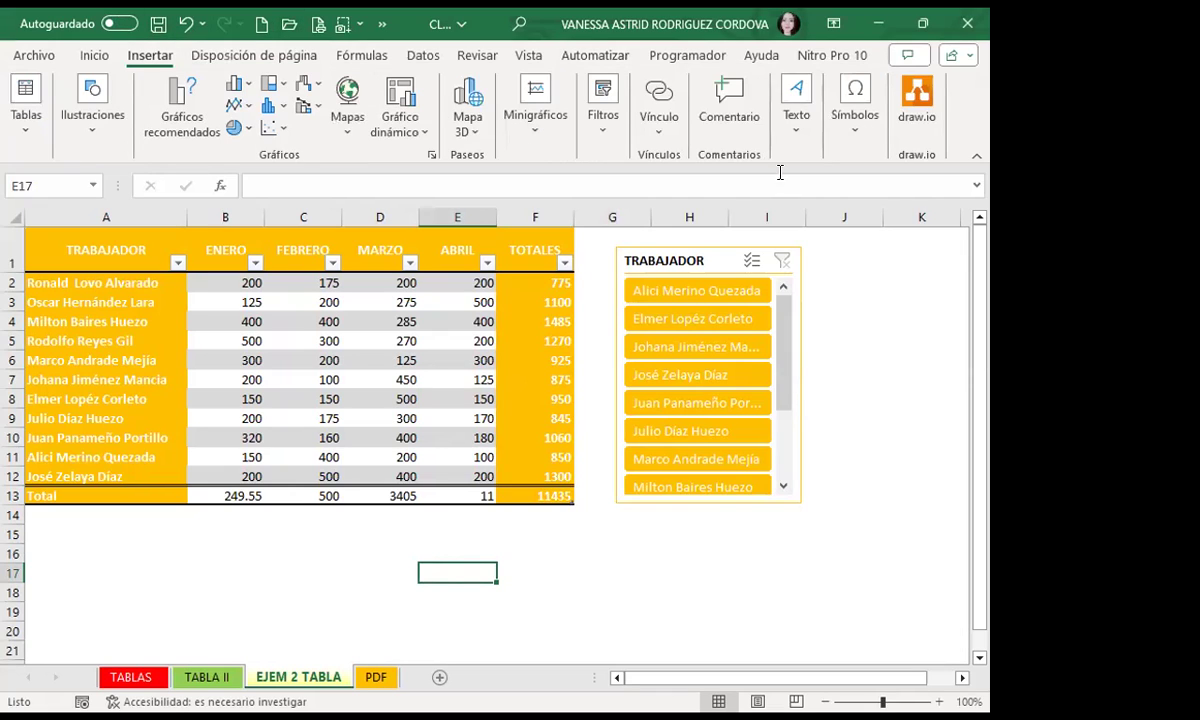
pyautogui.click(787, 141)
# Step: Start header editing and browse the picture files from disk, first picking PH02470U
pyautogui.click(819, 200)
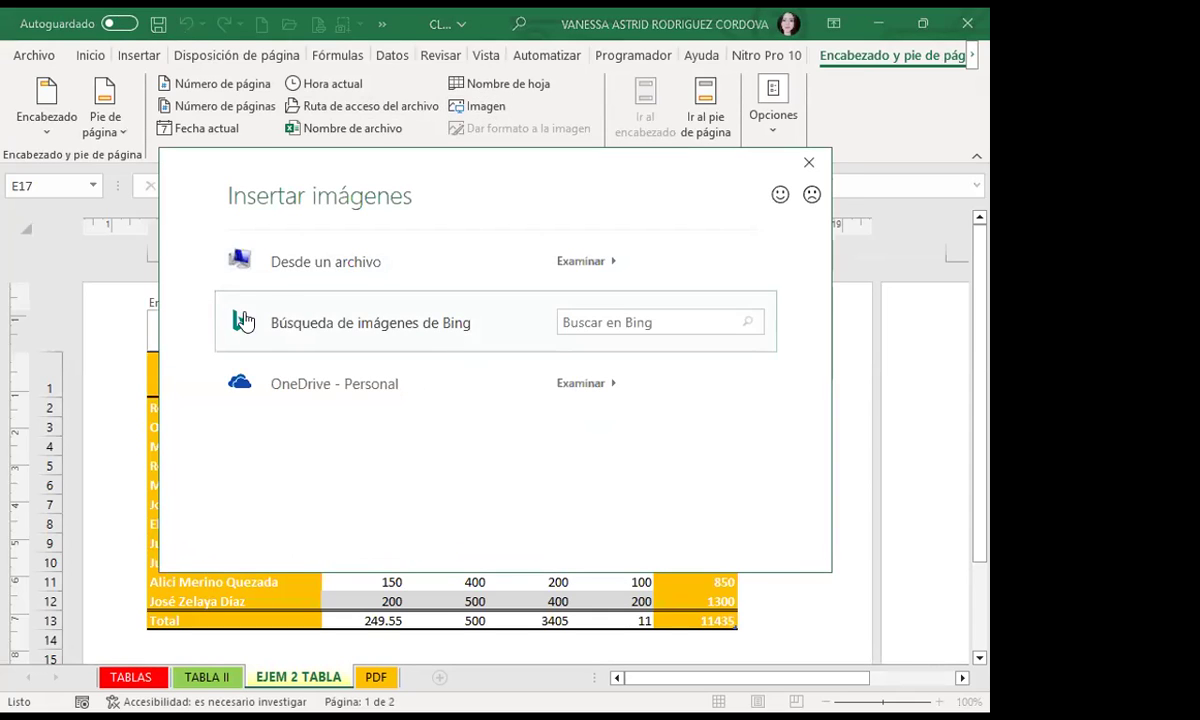
pyautogui.click(265, 238)
pyautogui.scroll(-5, 367, 289)
pyautogui.moveTo(680, 135); pyautogui.dragTo(689, 332)
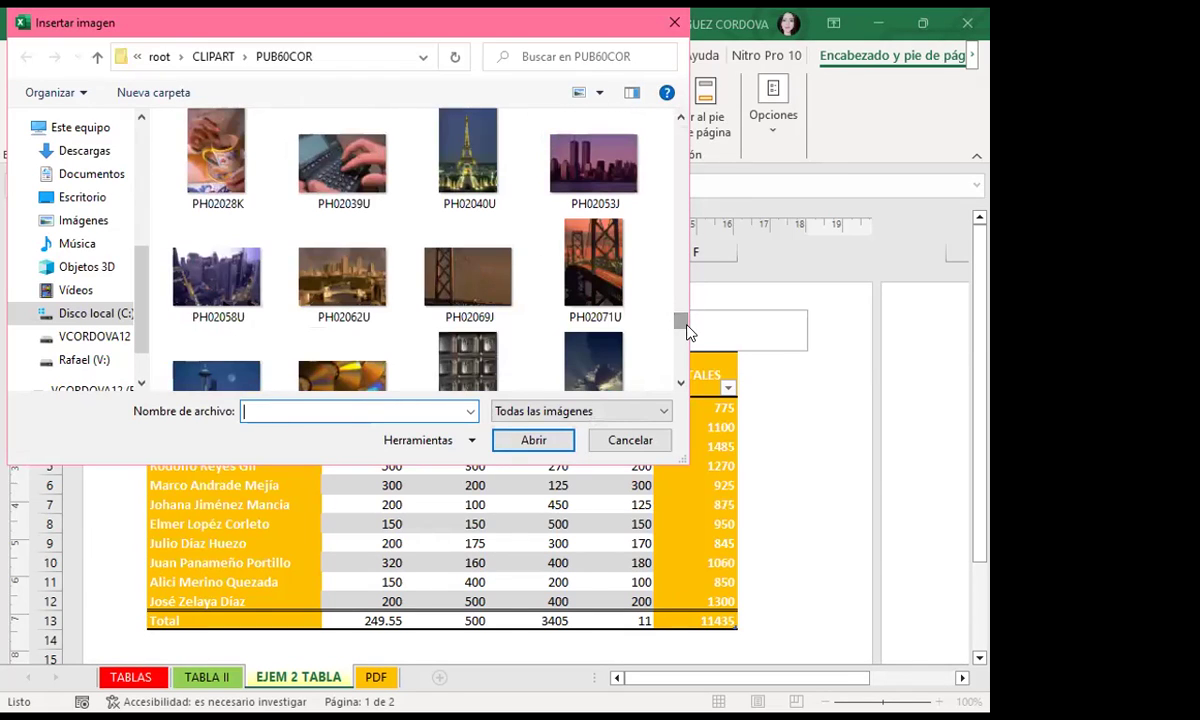
pyautogui.scroll(-3, 273, 303)
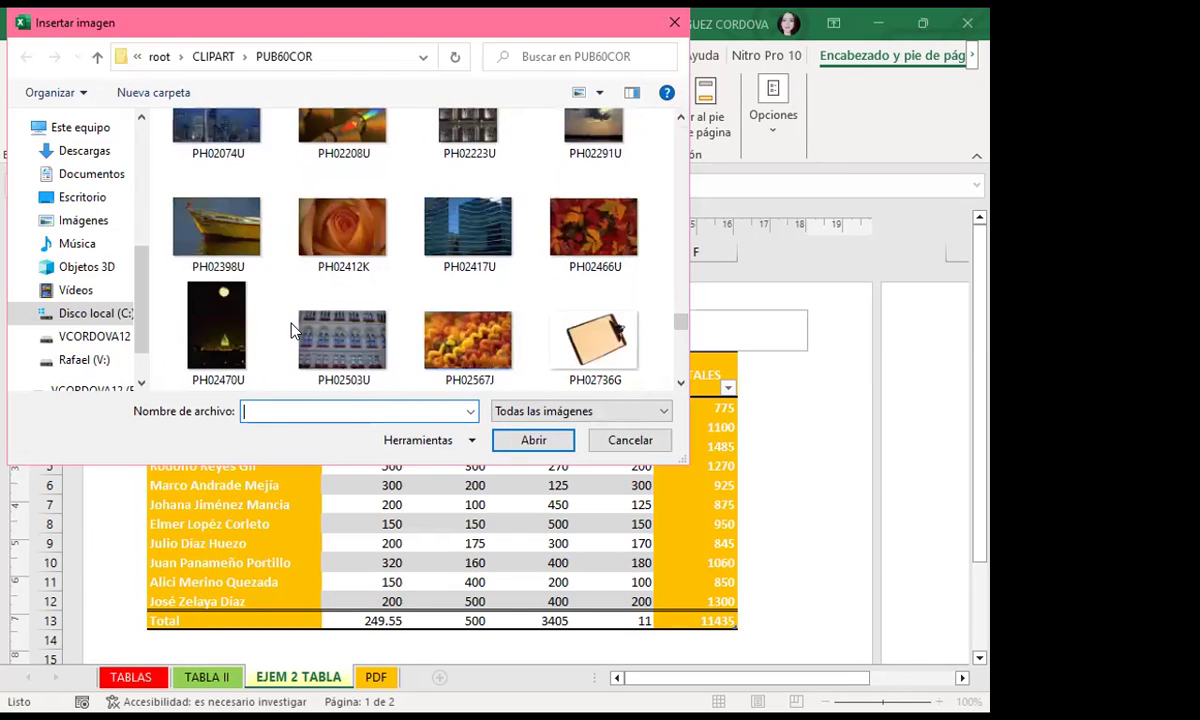
pyautogui.click(230, 322)
# Step: Insert the J0341448 candle clip-art instead into the centre header section
pyautogui.scroll(2, 440, 328)
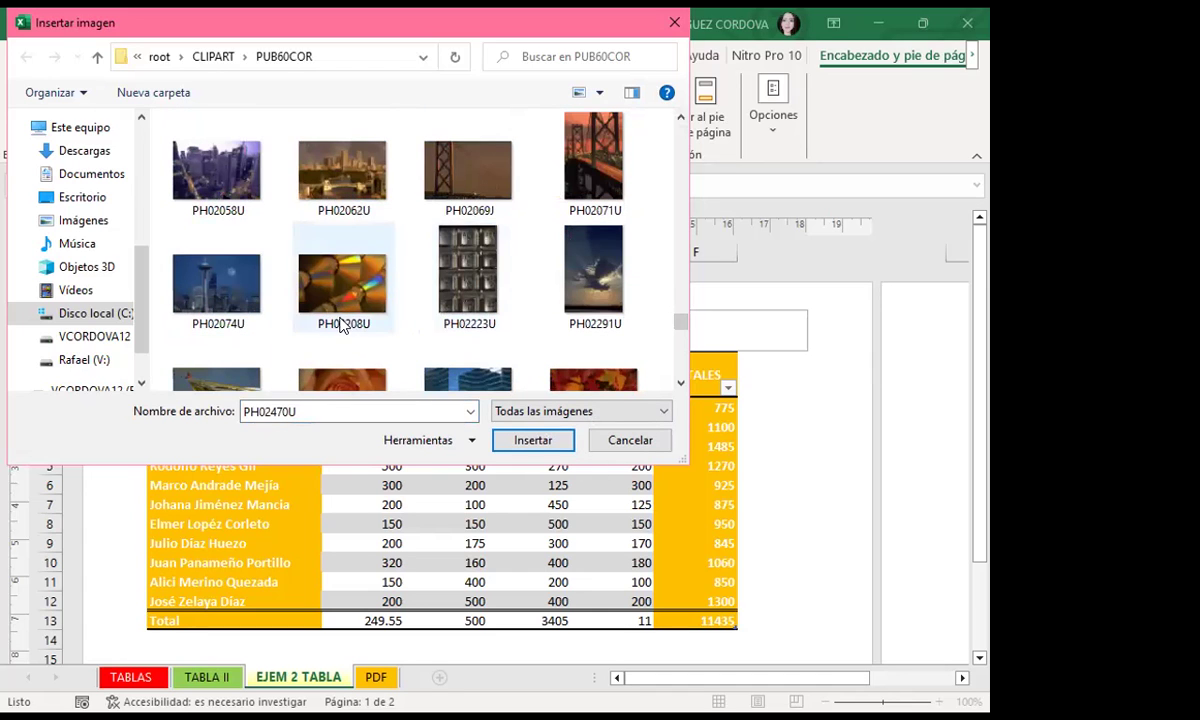
pyautogui.scroll(-2, 420, 300)
pyautogui.scroll(-2, 420, 300)
pyautogui.scroll(-2, 420, 300)
pyautogui.scroll(-2, 421, 310)
pyautogui.scroll(-2, 421, 315)
pyautogui.scroll(-2, 421, 320)
pyautogui.scroll(-2, 423, 325)
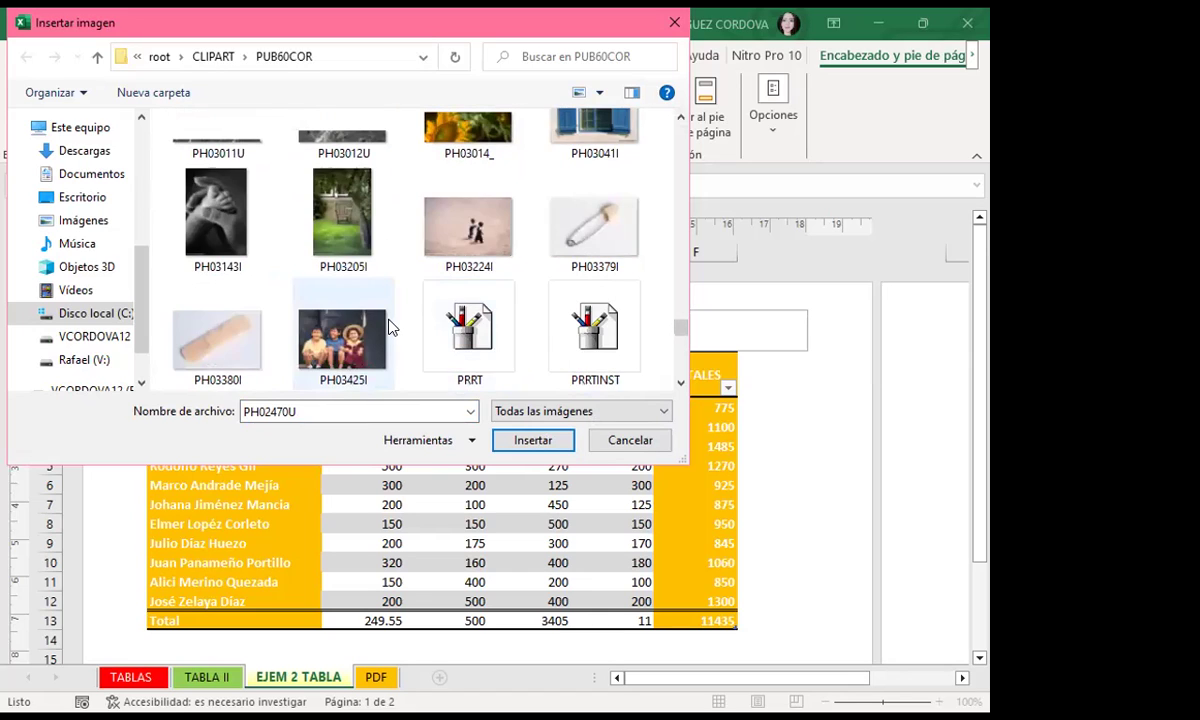
pyautogui.scroll(-1, 390, 327)
pyautogui.scroll(-2, 390, 327)
pyautogui.scroll(-2, 398, 335)
pyautogui.scroll(-2, 415, 343)
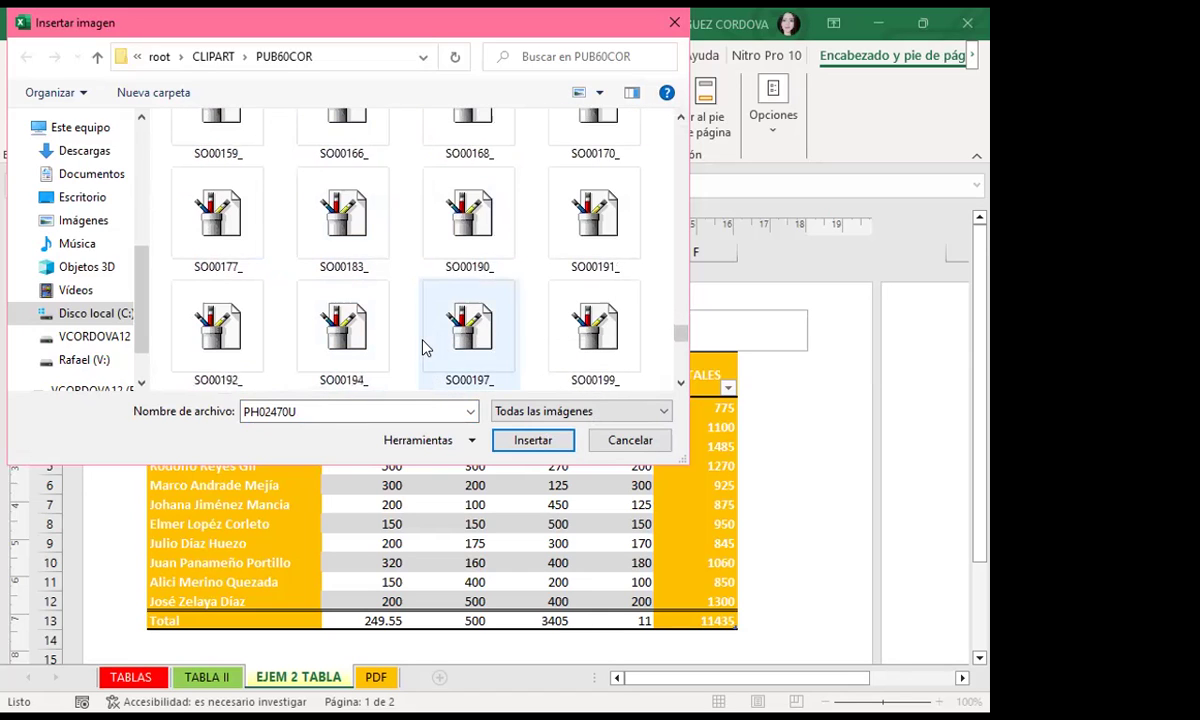
pyautogui.scroll(-2, 425, 347)
pyautogui.scroll(-2, 410, 345)
pyautogui.scroll(-2, 402, 343)
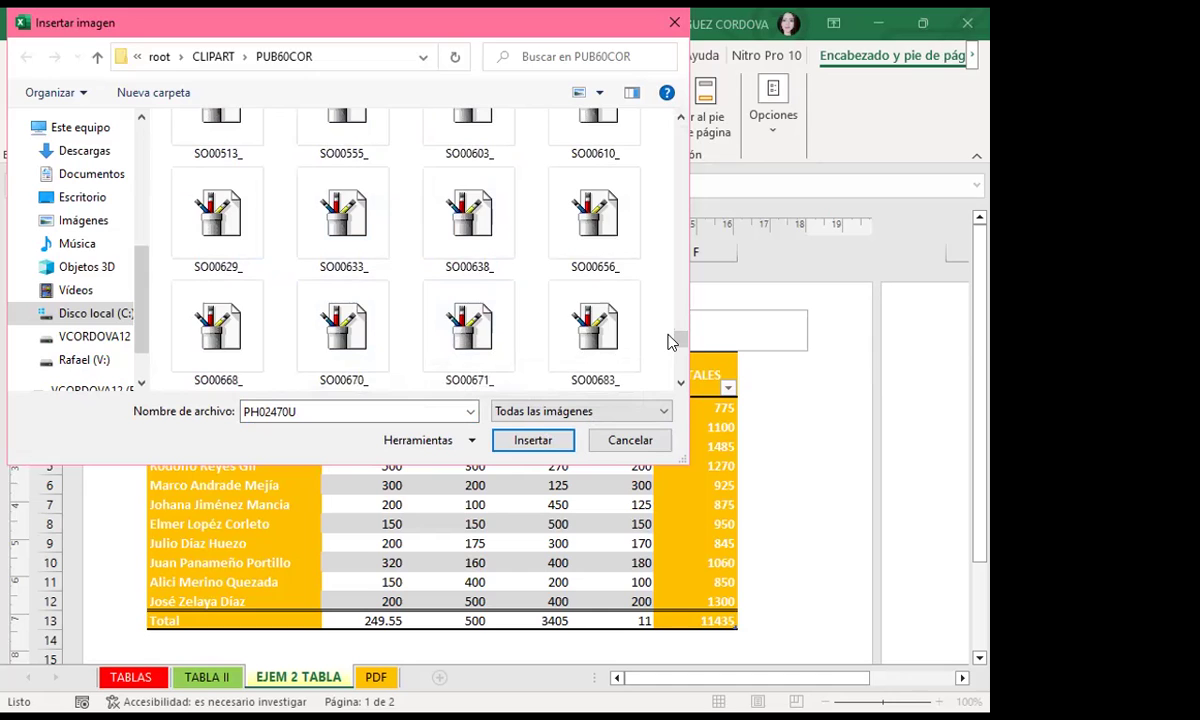
pyautogui.moveTo(680, 340); pyautogui.dragTo(680, 367)
pyautogui.scroll(2, 537, 340)
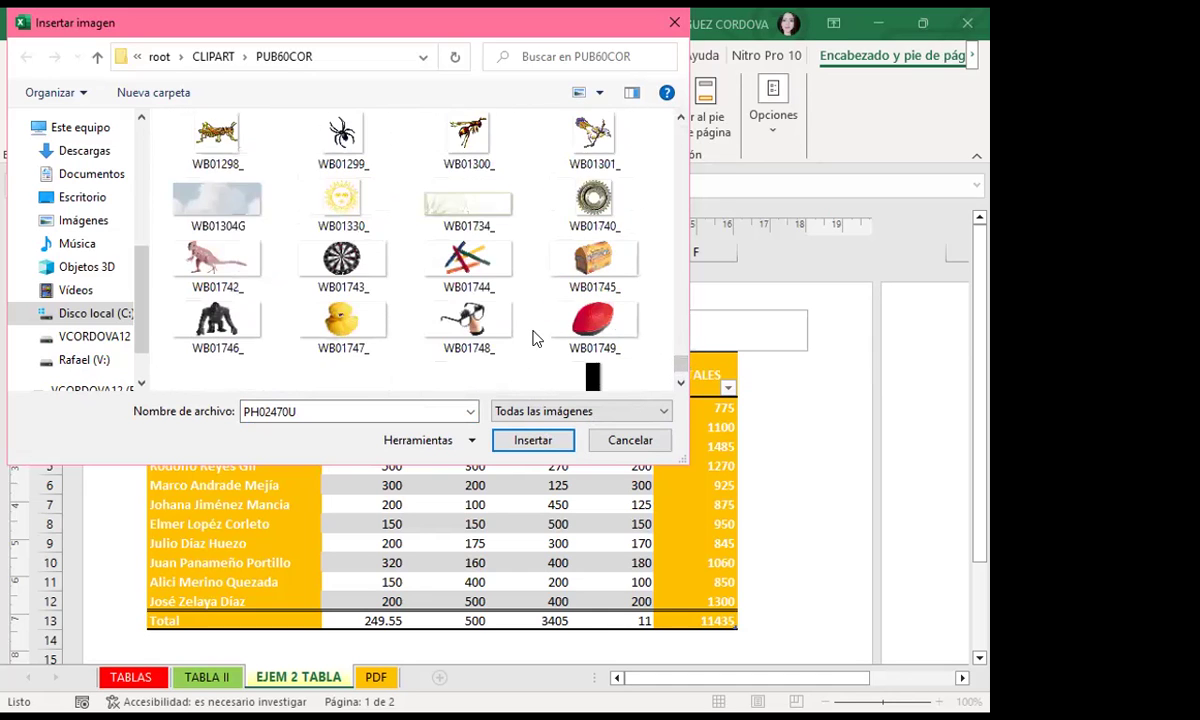
pyautogui.scroll(2, 452, 316)
pyautogui.scroll(2, 450, 316)
pyautogui.scroll(2, 440, 307)
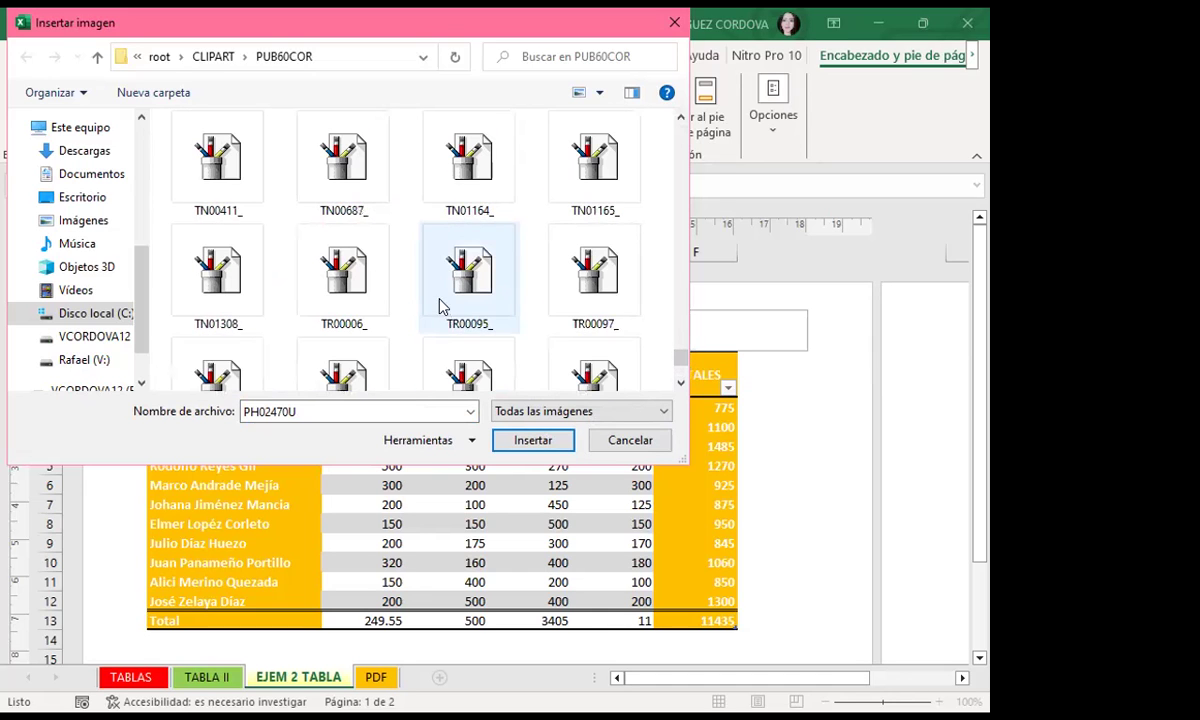
pyautogui.scroll(2, 440, 307)
pyautogui.scroll(3, 450, 310)
pyautogui.scroll(5, 460, 314)
pyautogui.scroll(-2, 470, 318)
pyautogui.scroll(-4, 400, 300)
pyautogui.scroll(-4, 531, 327)
pyautogui.scroll(-3, 620, 327)
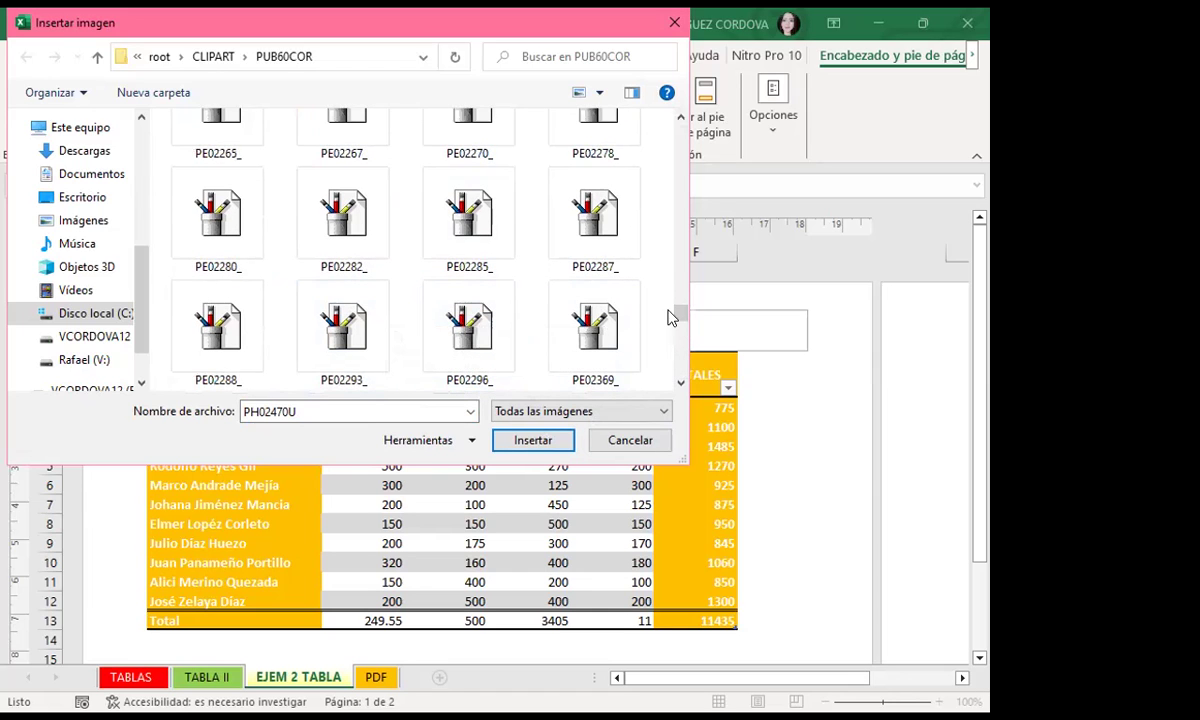
pyautogui.moveTo(675, 309); pyautogui.dragTo(668, 296)
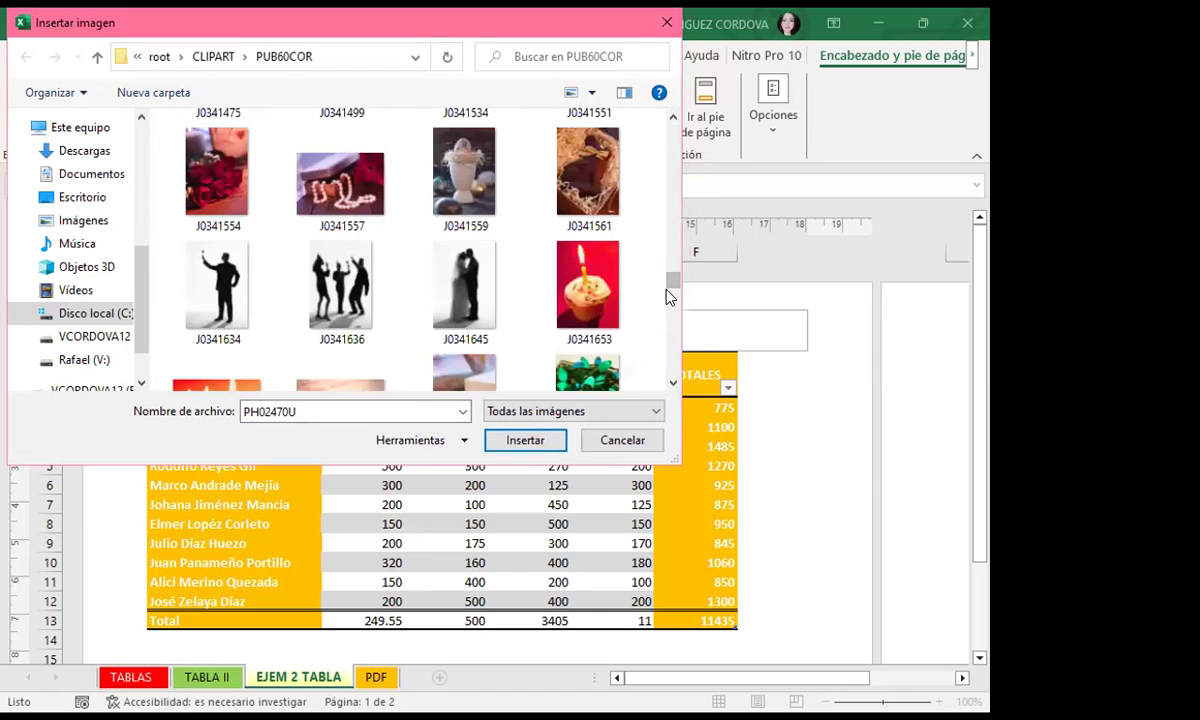
pyautogui.scroll(1, 668, 296)
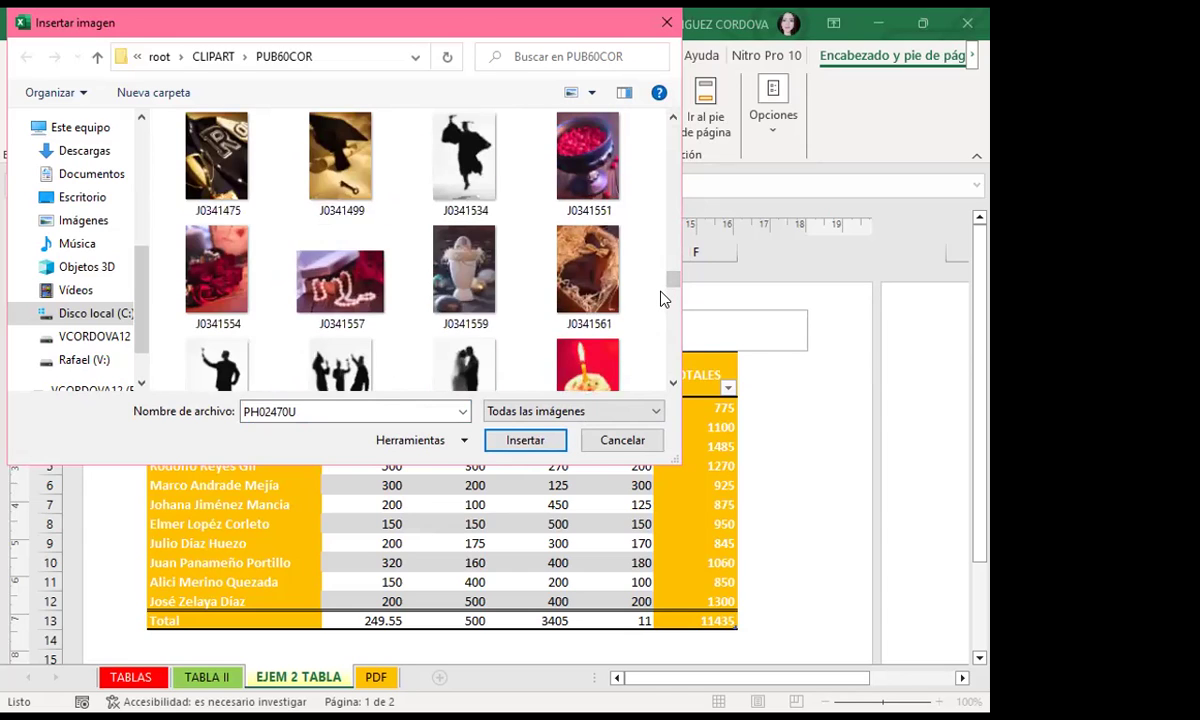
pyautogui.scroll(1, 661, 298)
pyautogui.click(455, 170)
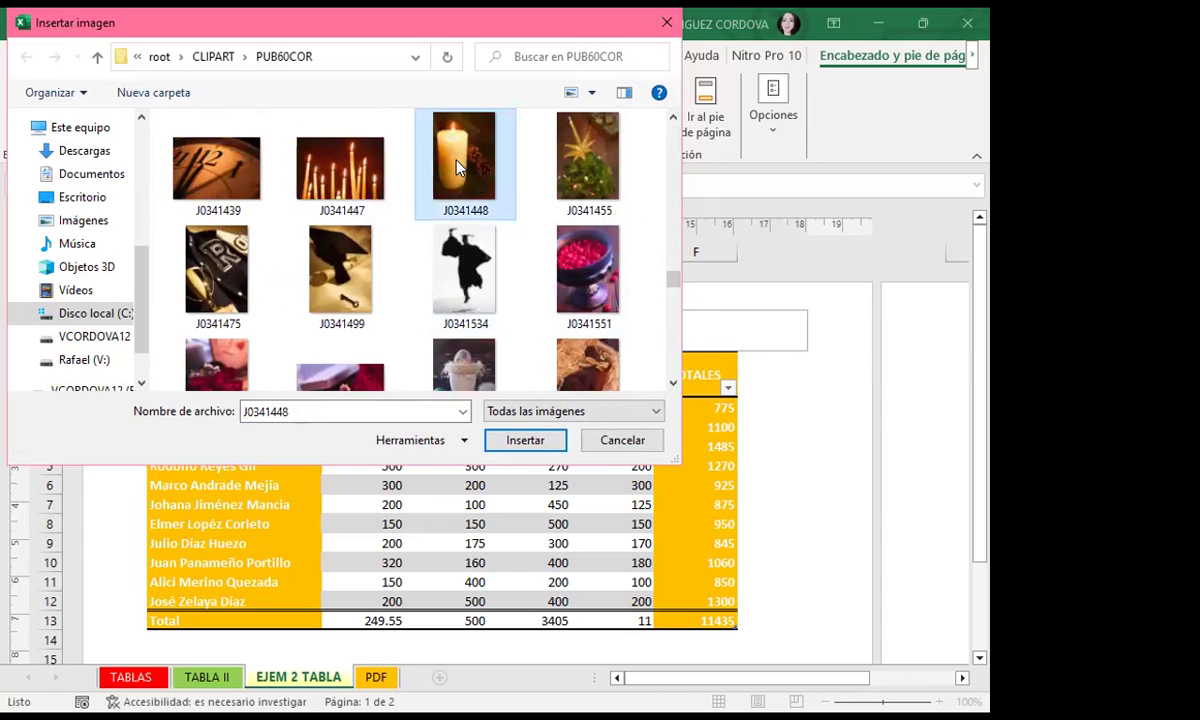
pyautogui.click(545, 446)
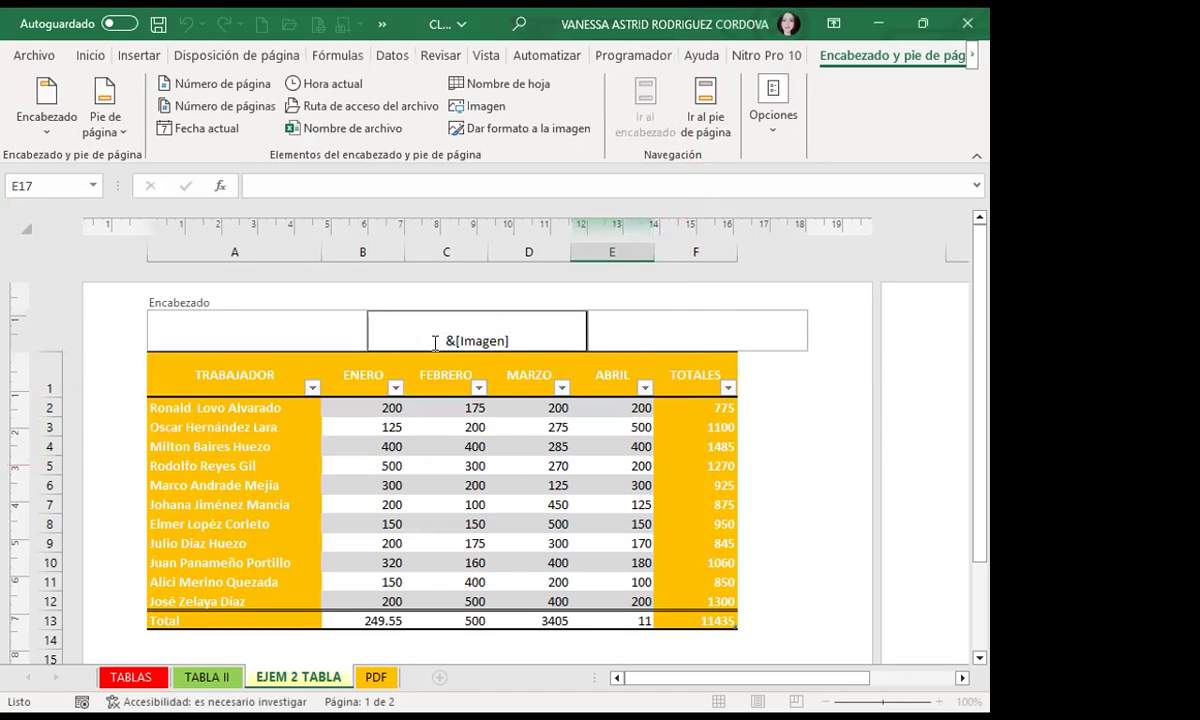
# Step: Add blank lines before &[Imagen] in the centre header so the candle sits below the Total row
pyautogui.press('Return')
pyautogui.press('Return')
pyautogui.press('Return')
pyautogui.press('Return')
pyautogui.press('Return')
pyautogui.press('Return')
pyautogui.press('Return')
pyautogui.press('Return')
pyautogui.press('Return')
pyautogui.press('Return')
pyautogui.press('Return')
pyautogui.click(820, 461)
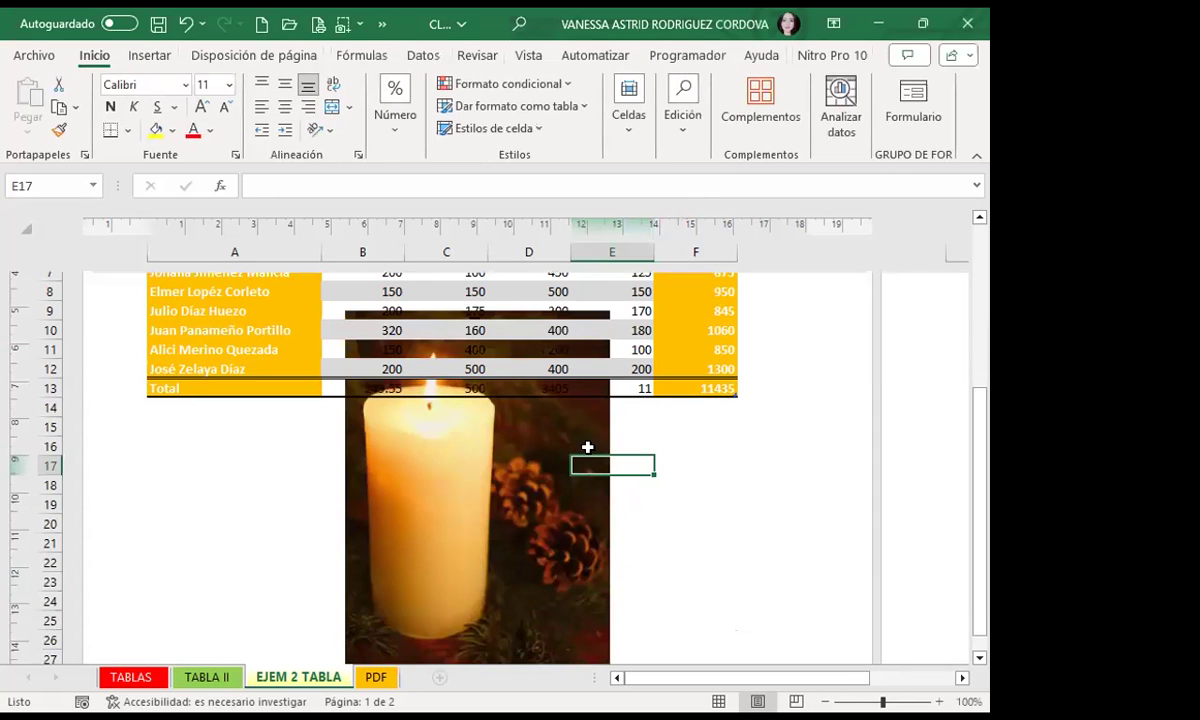
pyautogui.scroll(3, 475, 480)
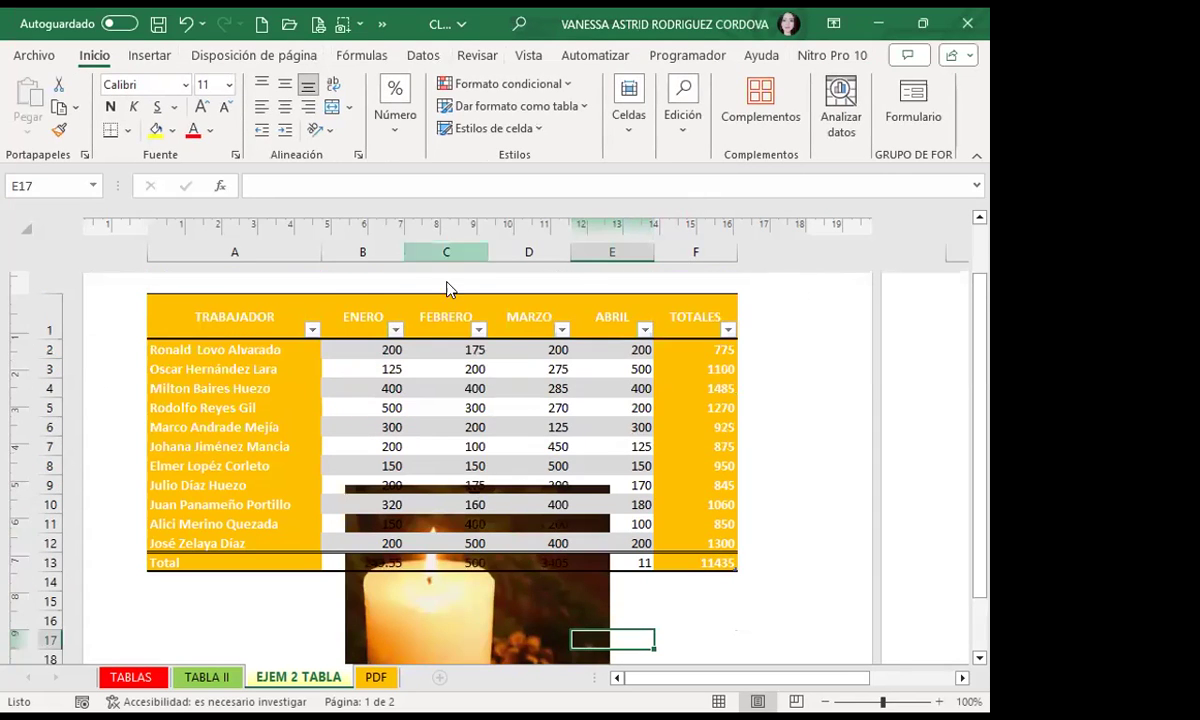
pyautogui.click(447, 289)
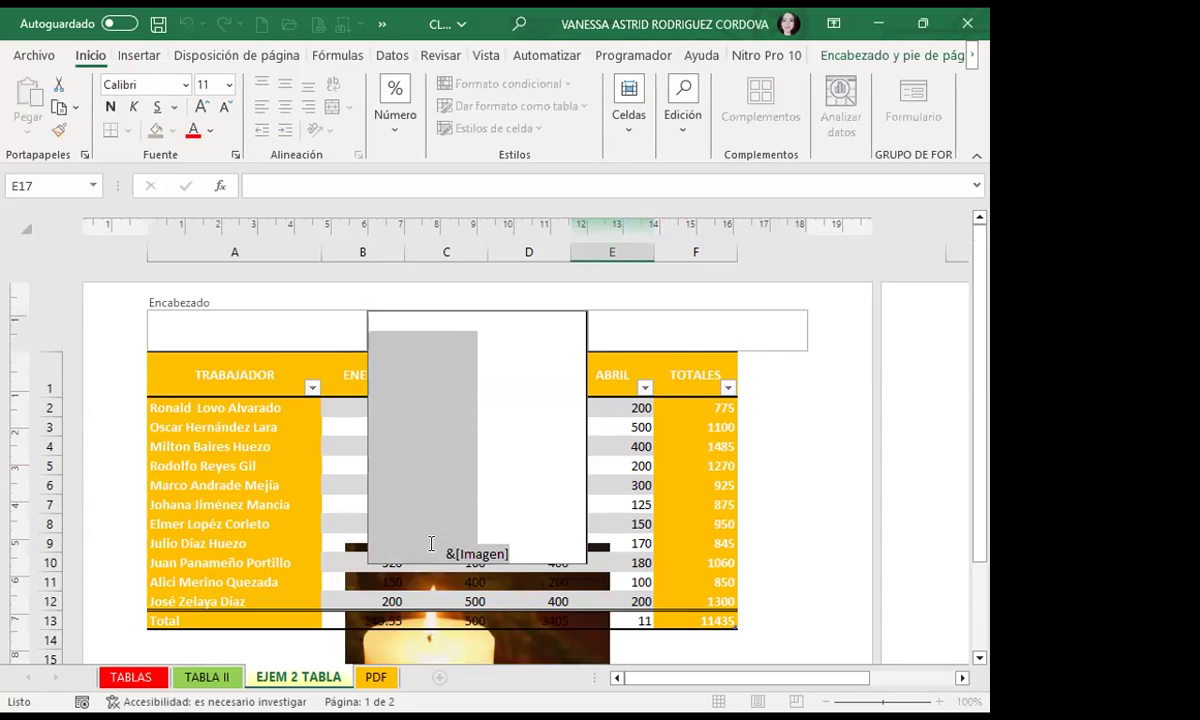
pyautogui.click(431, 544)
pyautogui.press('Return')
pyautogui.press('Return')
pyautogui.press('Return')
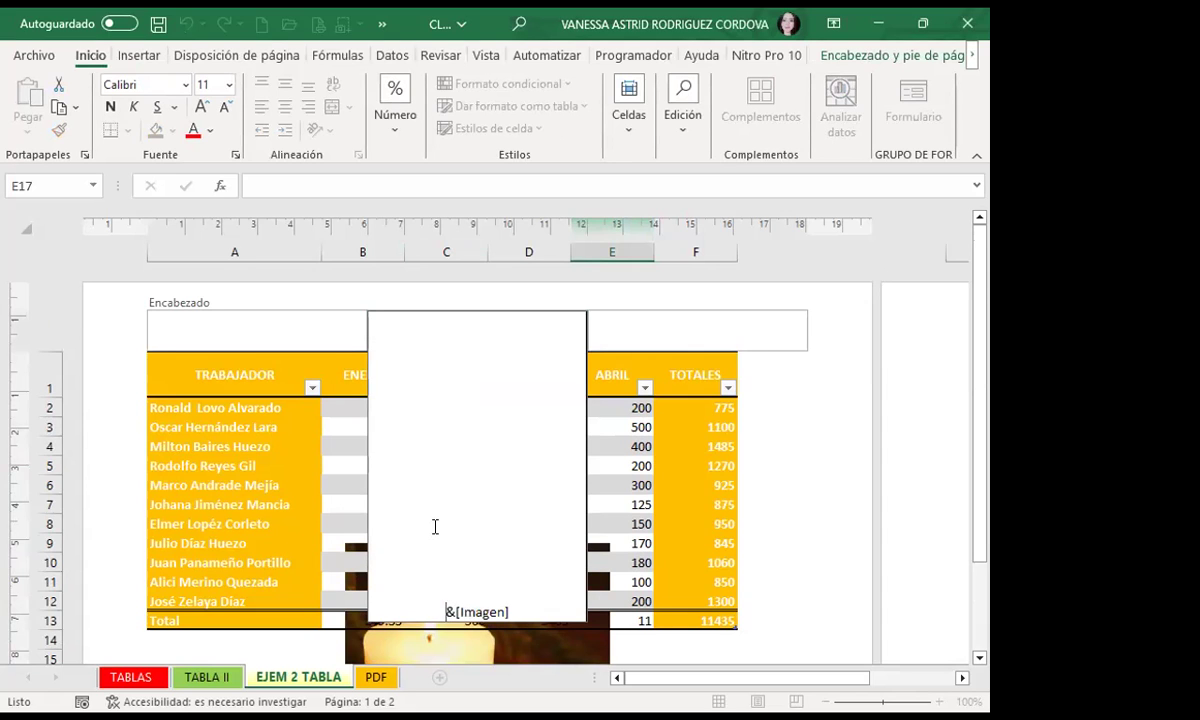
pyautogui.press('Return')
pyautogui.press('Return')
pyautogui.click(765, 481)
pyautogui.scroll(-3, 750, 477)
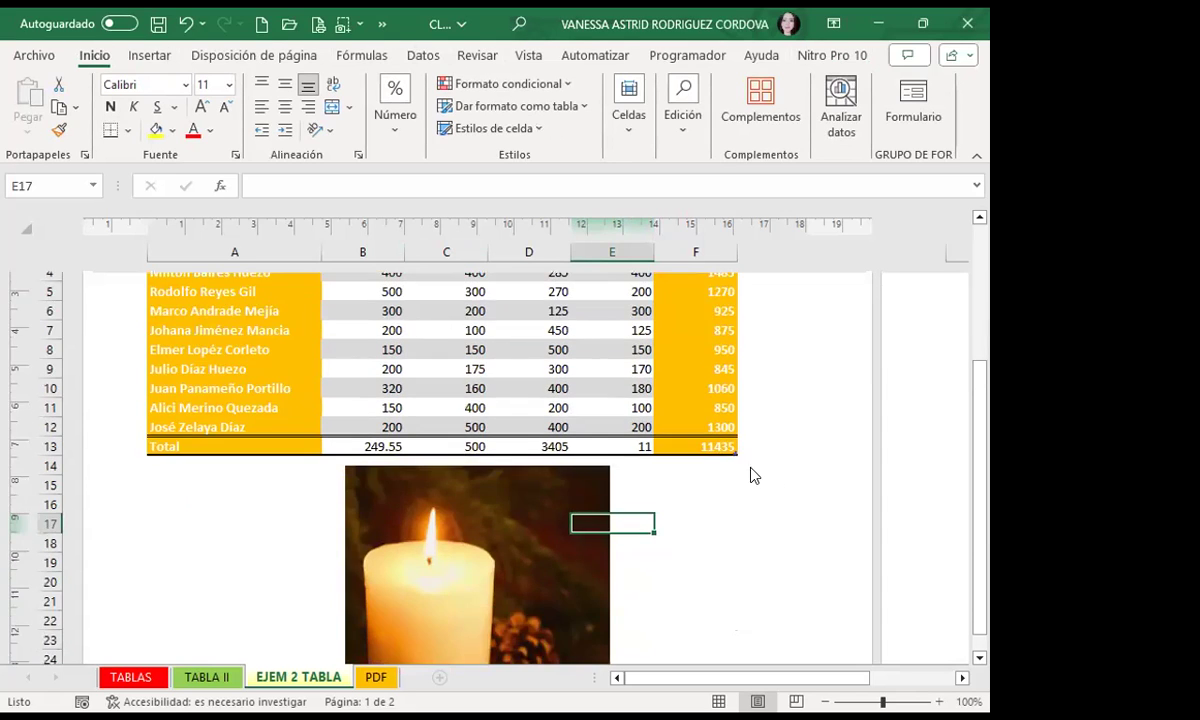
pyautogui.scroll(2, 700, 470)
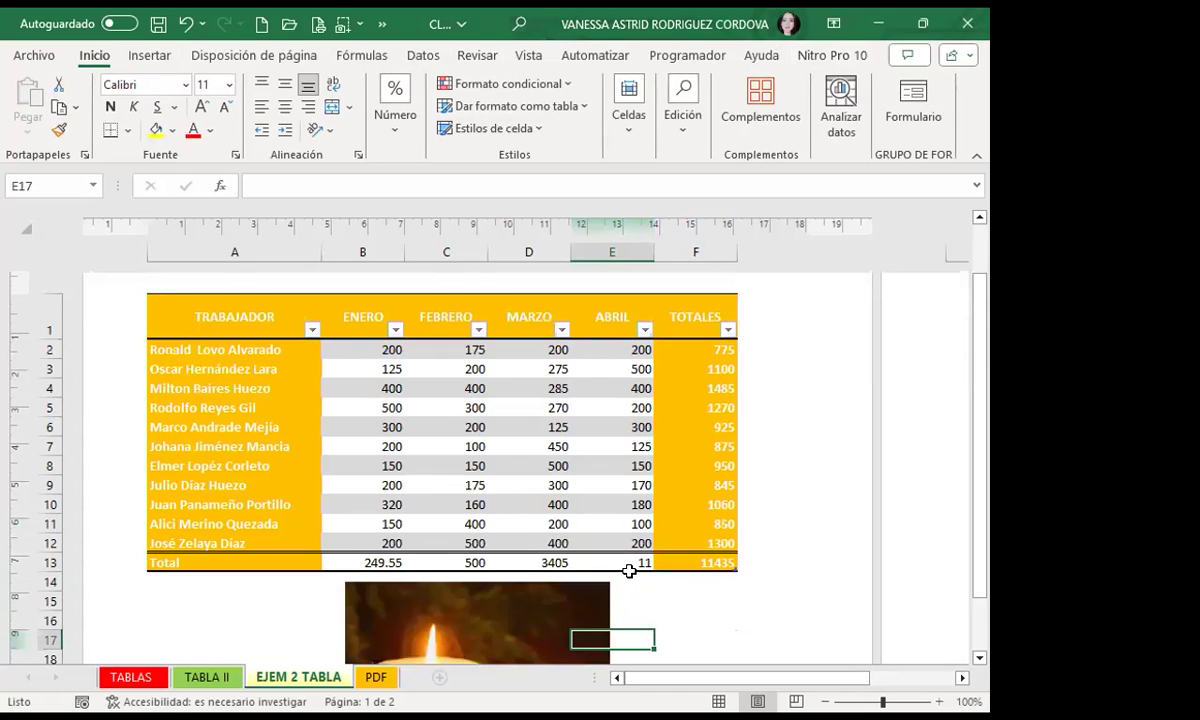
# Step: Set the candle header picture's colour mode to Marca de agua (watermark)
pyautogui.click(530, 599)
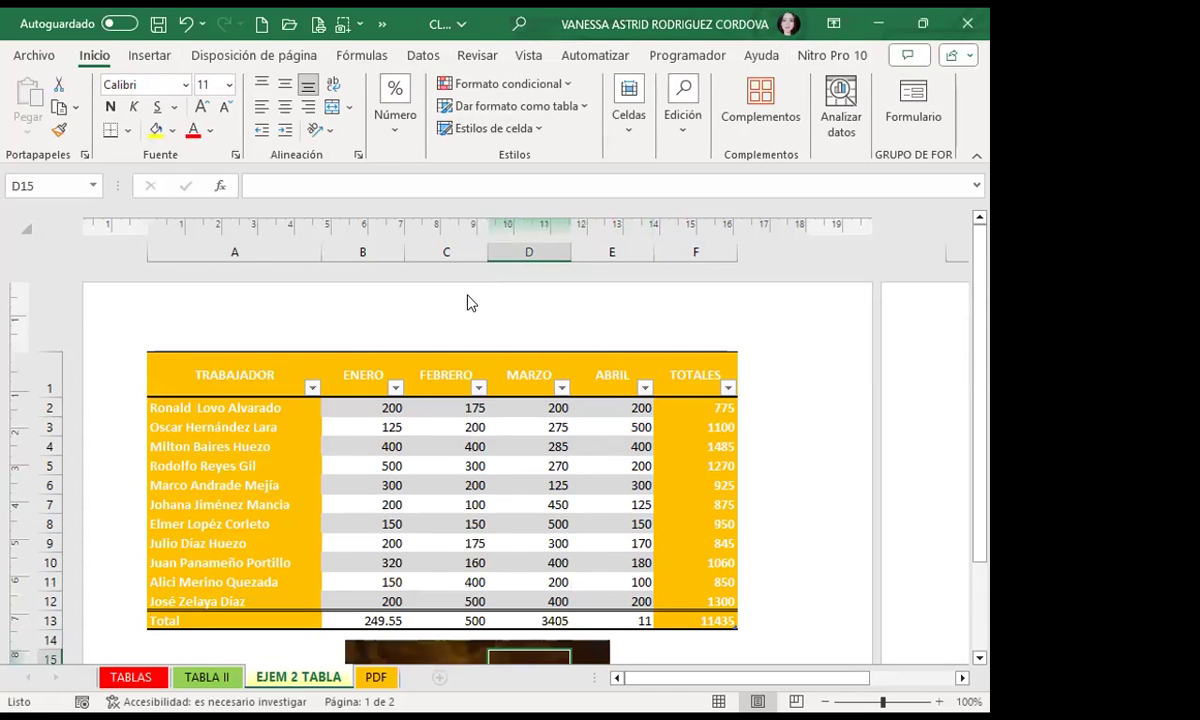
pyautogui.click(470, 300)
pyautogui.click(880, 55)
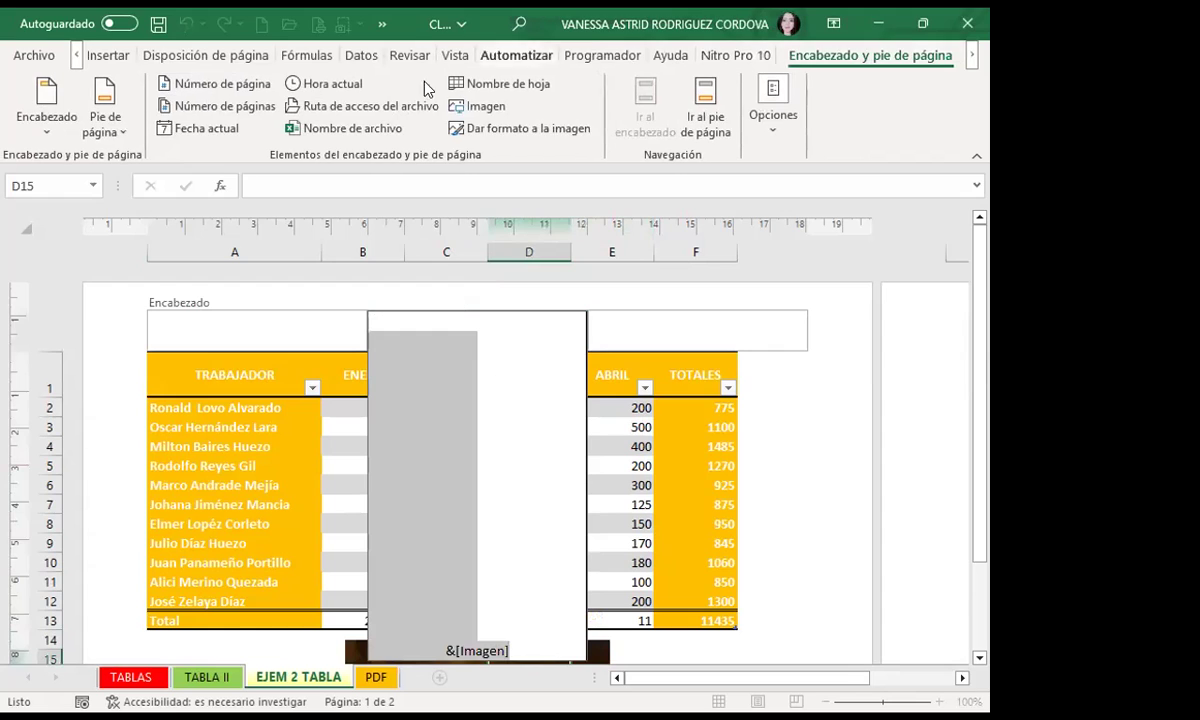
pyautogui.click(513, 132)
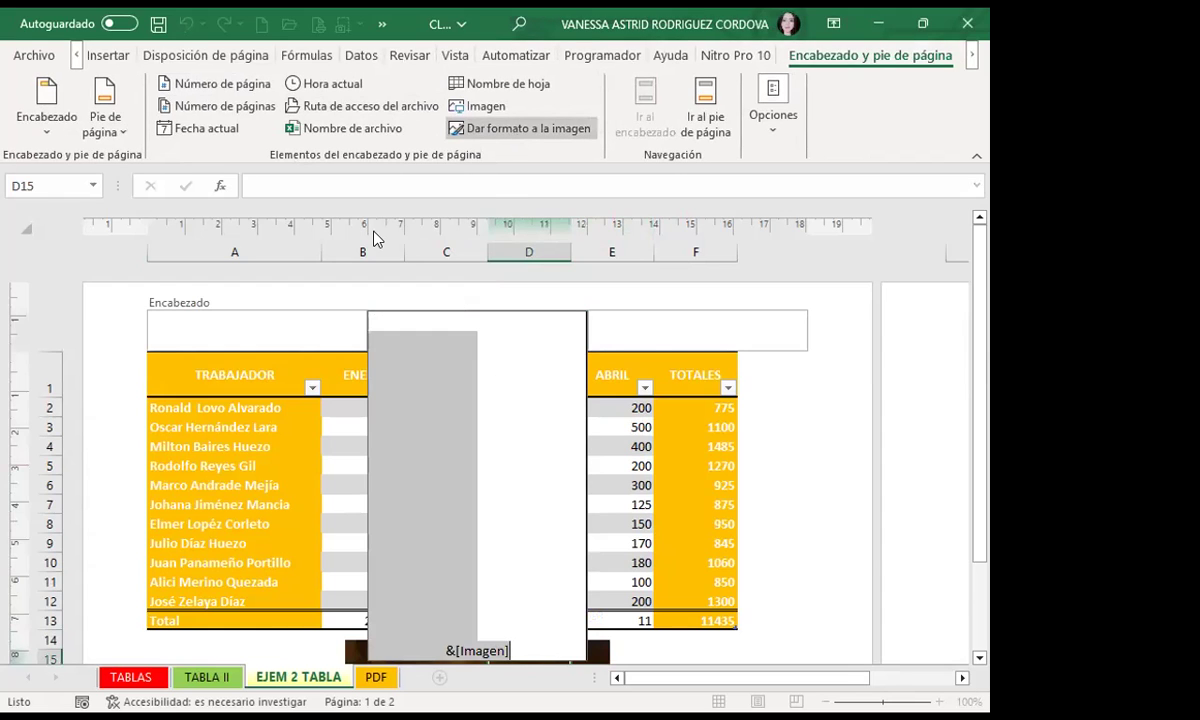
pyautogui.moveTo(720, 170); pyautogui.dragTo(471, 129)
pyautogui.click(470, 165)
pyautogui.click(391, 166)
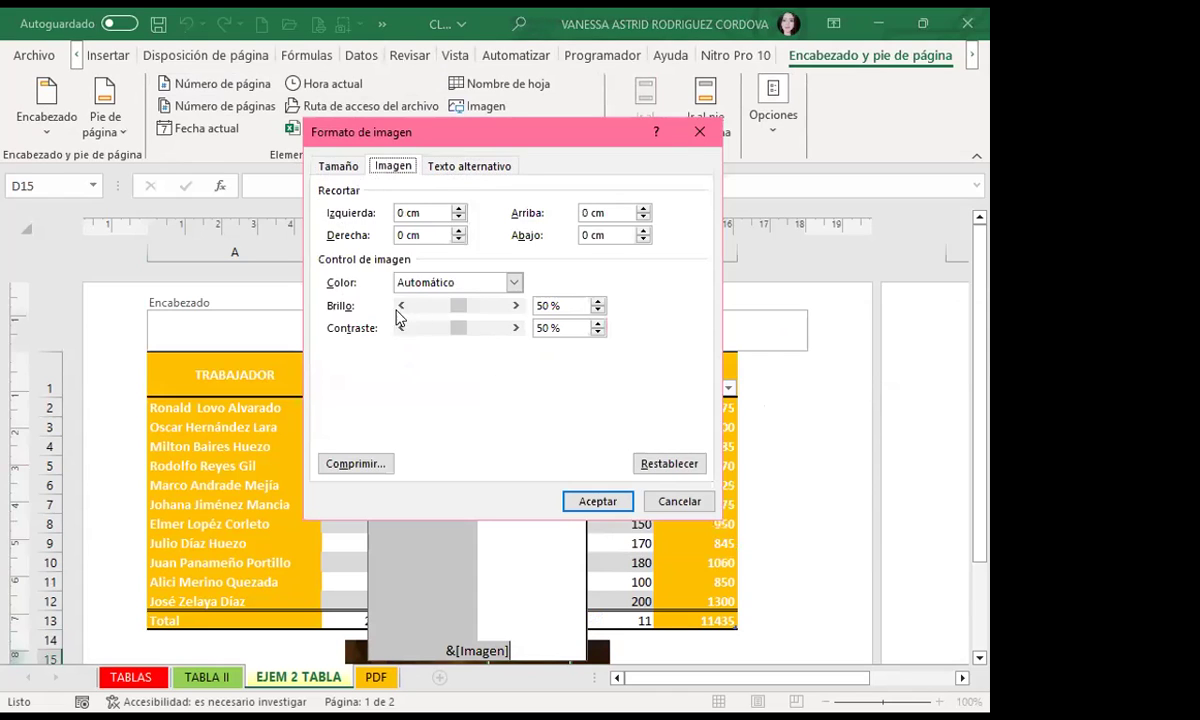
pyautogui.click(515, 282)
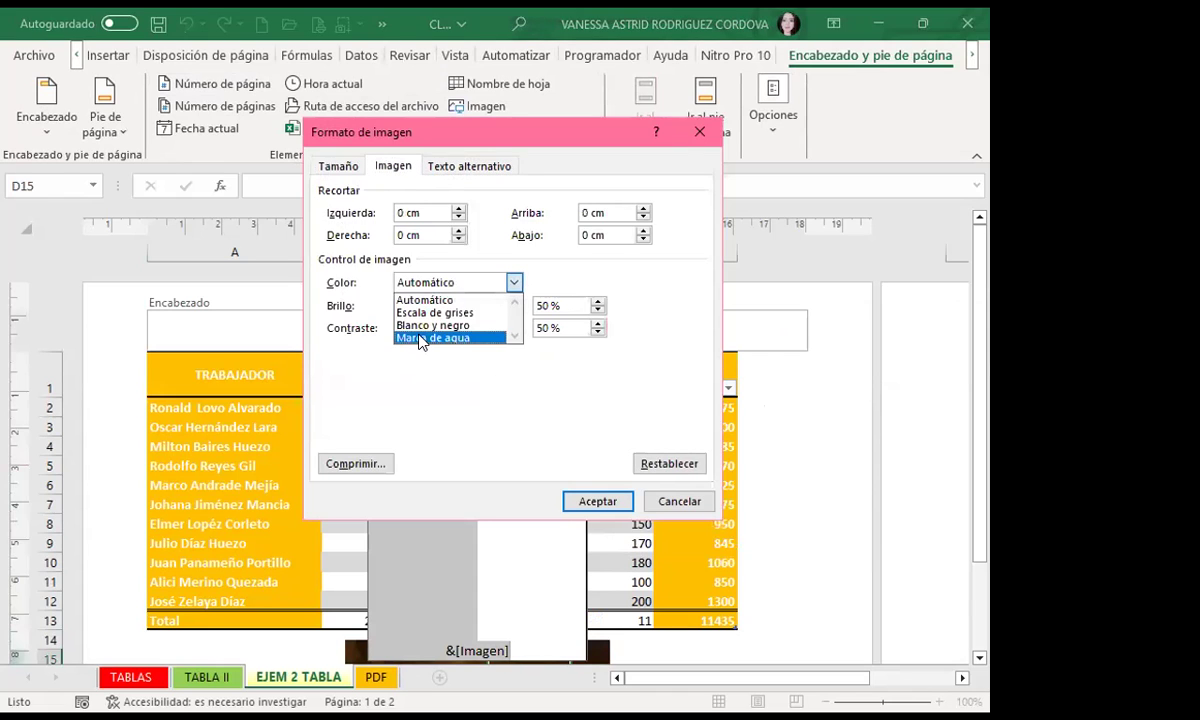
pyautogui.click(420, 338)
pyautogui.click(596, 501)
pyautogui.click(786, 490)
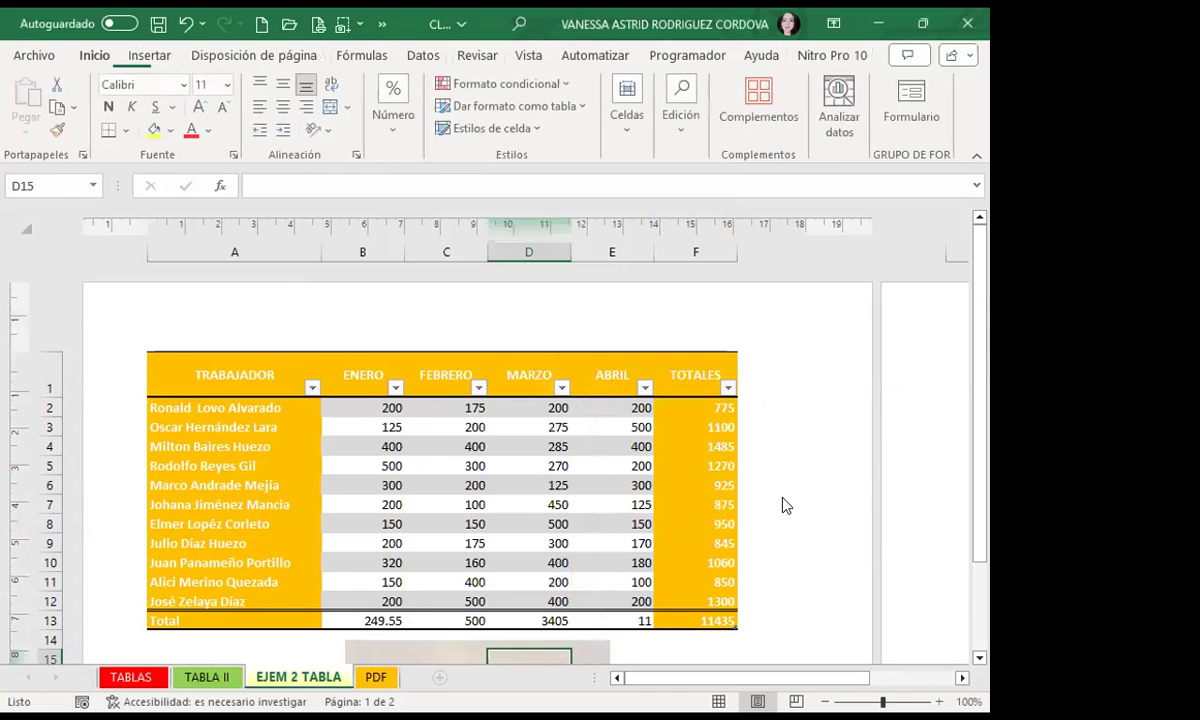
# Step: Delete a blank line above &[Imagen] so the faded candle sits behind Tabla3's rows
pyautogui.scroll(-6, 786, 505)
pyautogui.scroll(1, 786, 502)
pyautogui.scroll(4, 786, 500)
pyautogui.scroll(-2, 786, 495)
pyautogui.scroll(-1, 600, 455)
pyautogui.scroll(1, 470, 430)
pyautogui.scroll(3, 430, 360)
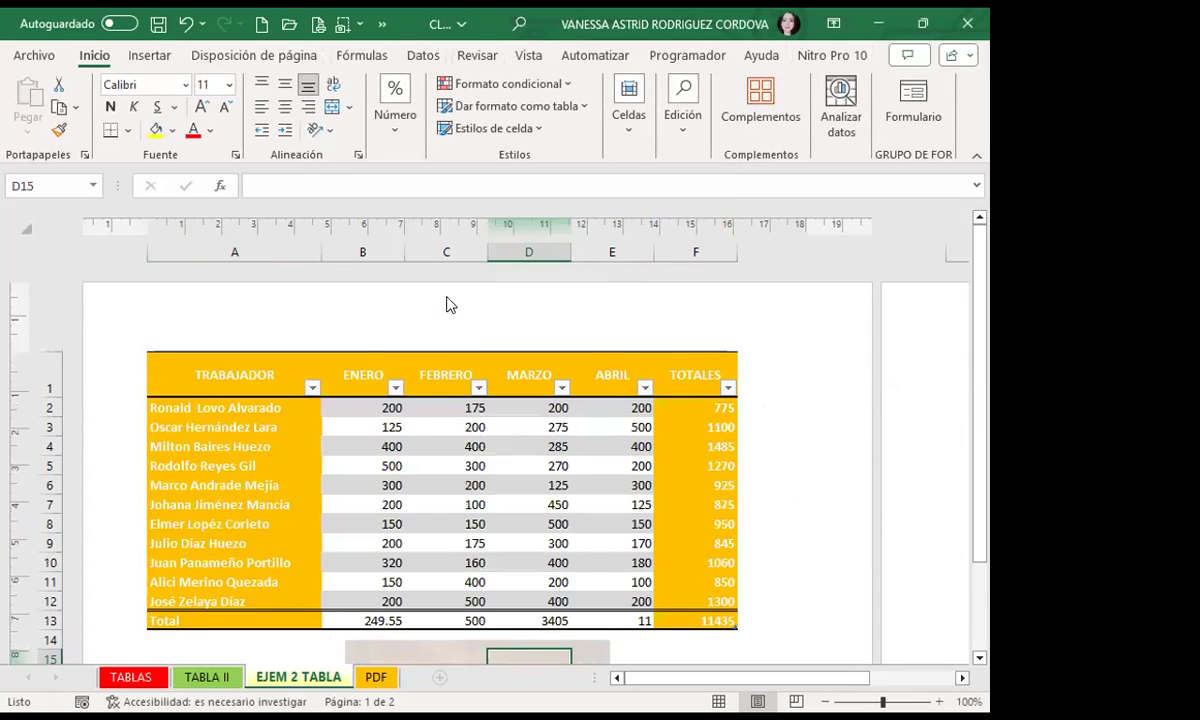
pyautogui.click(435, 312)
pyautogui.click(414, 624)
pyautogui.press('BackSpace')
pyautogui.press('BackSpace')
pyautogui.press('BackSpace')
pyautogui.press('BackSpace')
pyautogui.click(798, 536)
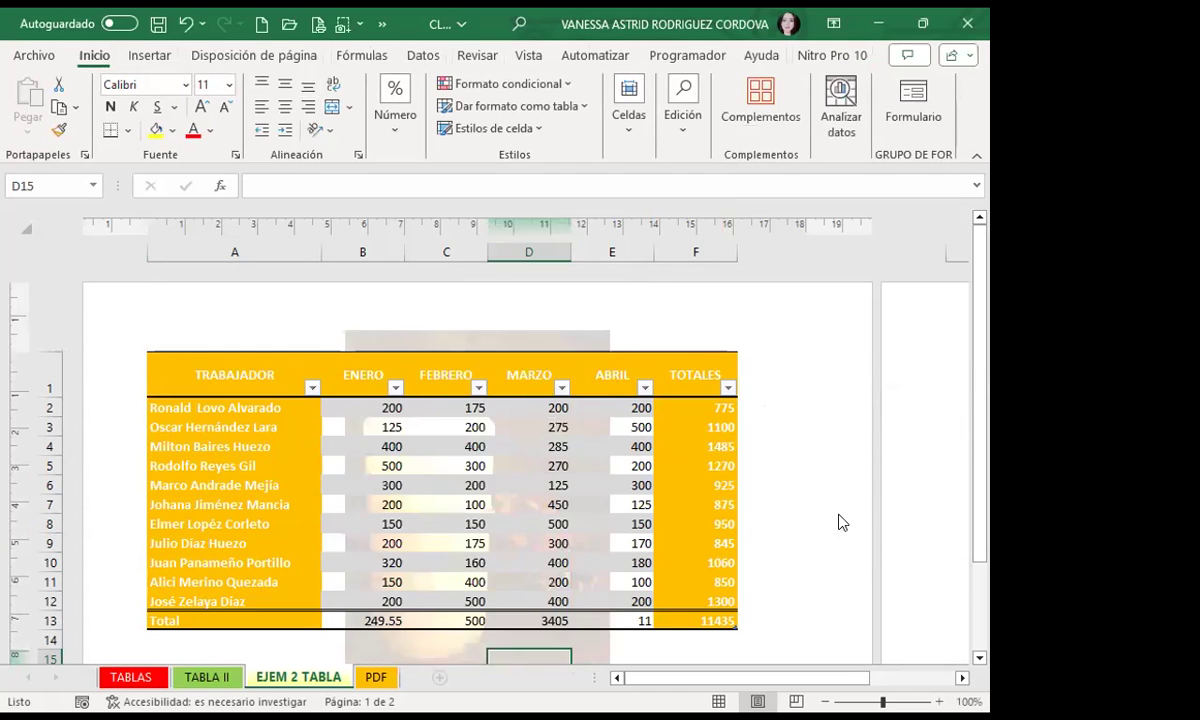
pyautogui.scroll(-3, 804, 504)
pyautogui.scroll(3, 773, 545)
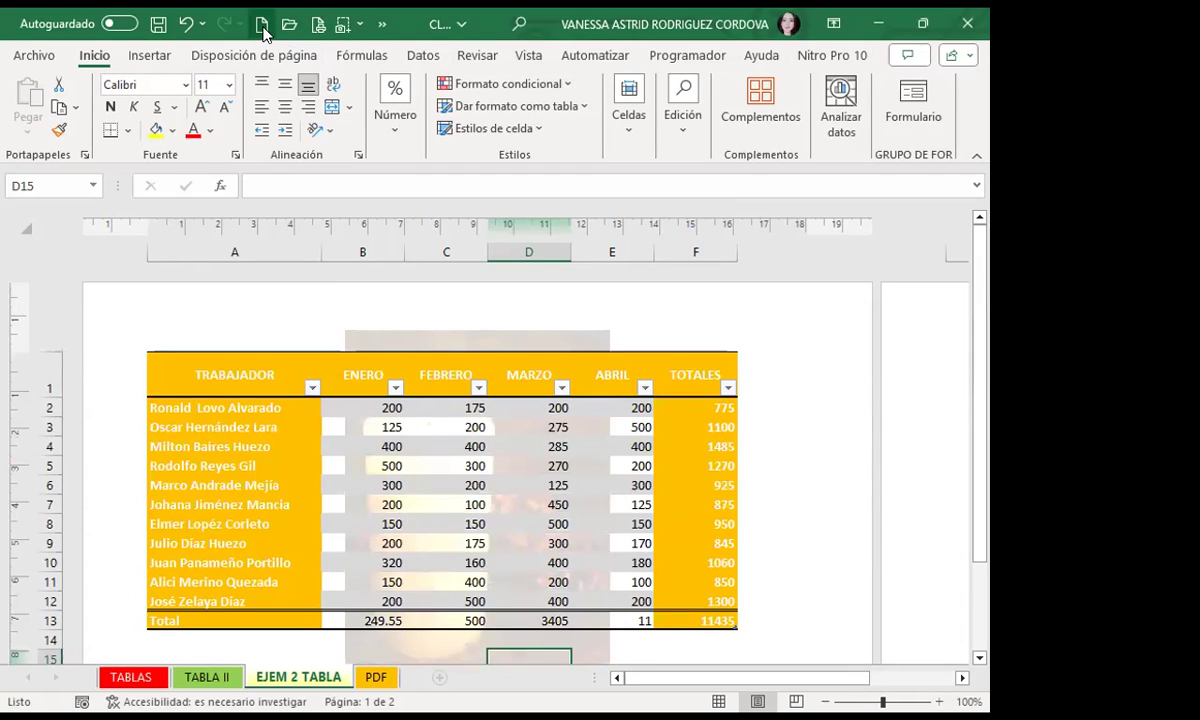
# Step: Check the print preview of the EJEM 2 TABLA page and return to the sheet
pyautogui.click(318, 24)
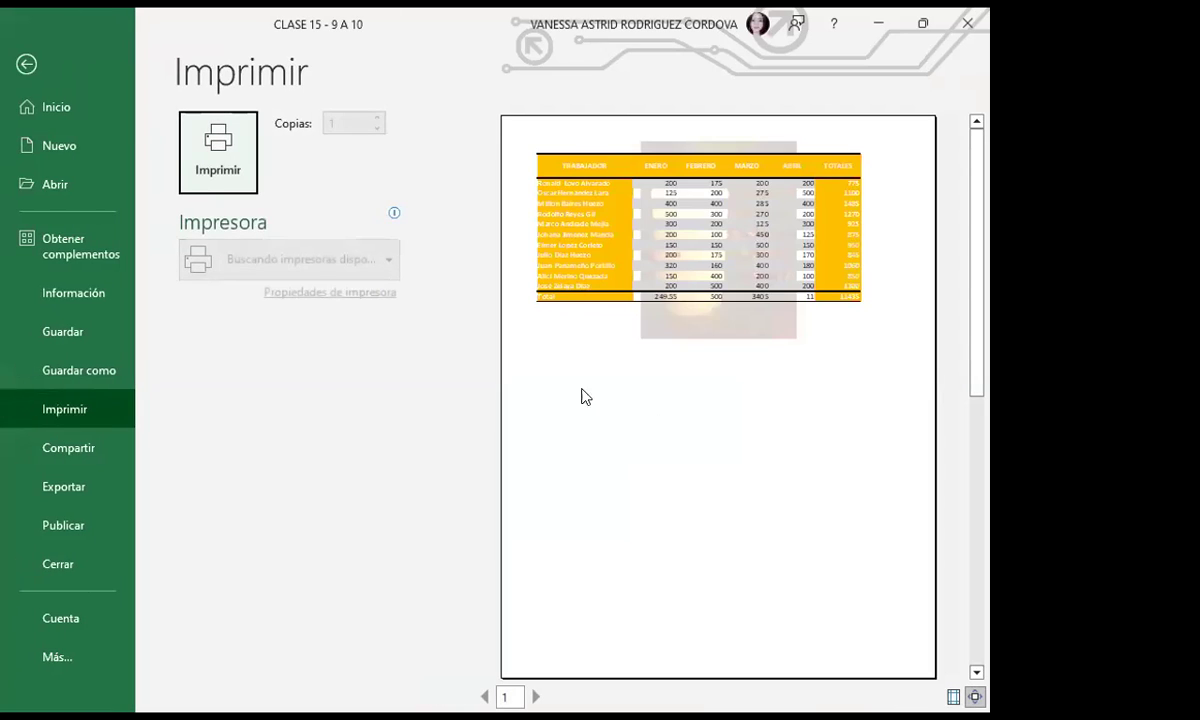
pyautogui.click(26, 64)
pyautogui.scroll(-3, 745, 516)
pyautogui.scroll(-8, 745, 516)
pyautogui.scroll(-5, 748, 520)
pyautogui.scroll(4, 748, 520)
pyautogui.scroll(10, 748, 515)
# Step: Drag the TRABAJADOR slicer left onto the first page, just below the table
pyautogui.click(962, 678)
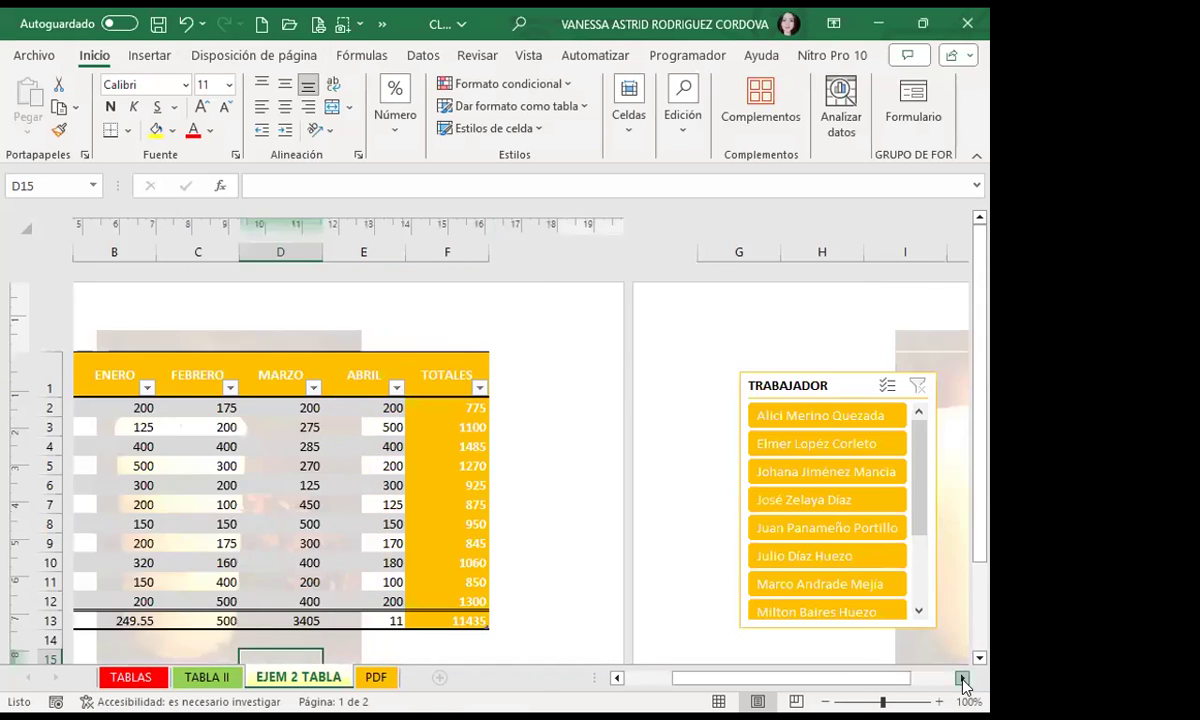
pyautogui.moveTo(771, 383)
pyautogui.mouseDown()
pyautogui.moveTo(400, 455)
pyautogui.moveTo(386, 515)
pyautogui.mouseUp()
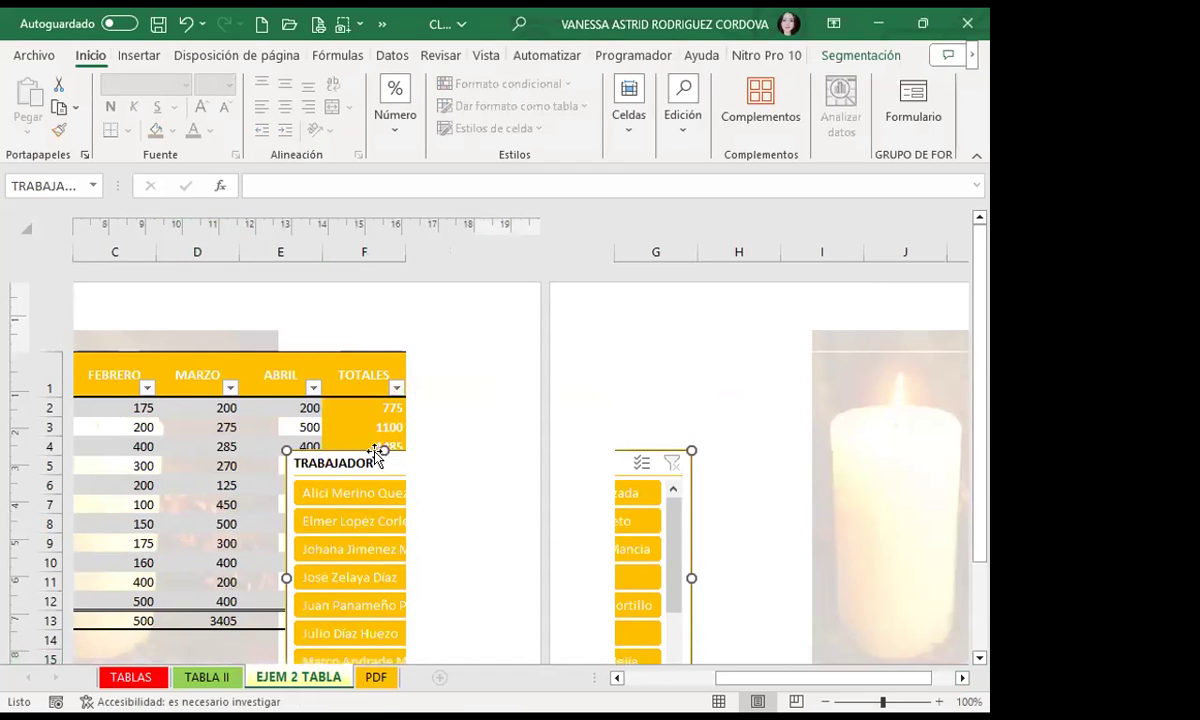
pyautogui.click(825, 485)
pyautogui.moveTo(367, 460)
pyautogui.mouseDown()
pyautogui.moveTo(261, 491)
pyautogui.moveTo(123, 499)
pyautogui.moveTo(191, 563)
pyautogui.mouseUp()
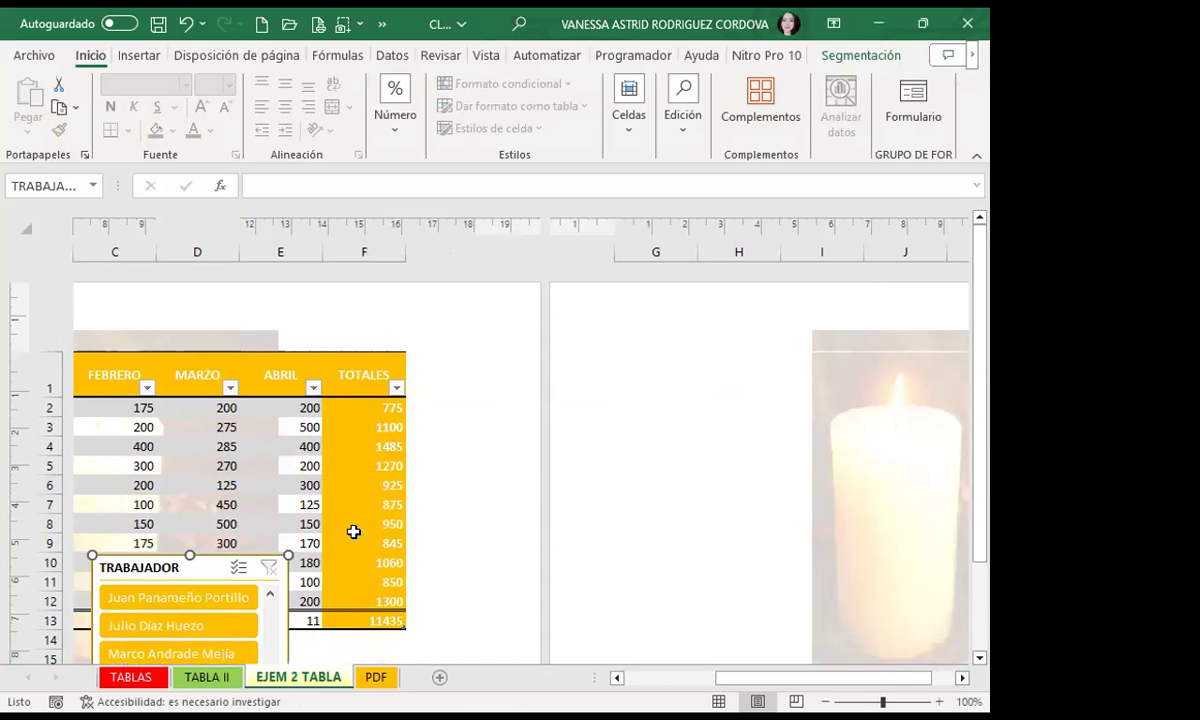
pyautogui.moveTo(983, 488); pyautogui.dragTo(986, 616)
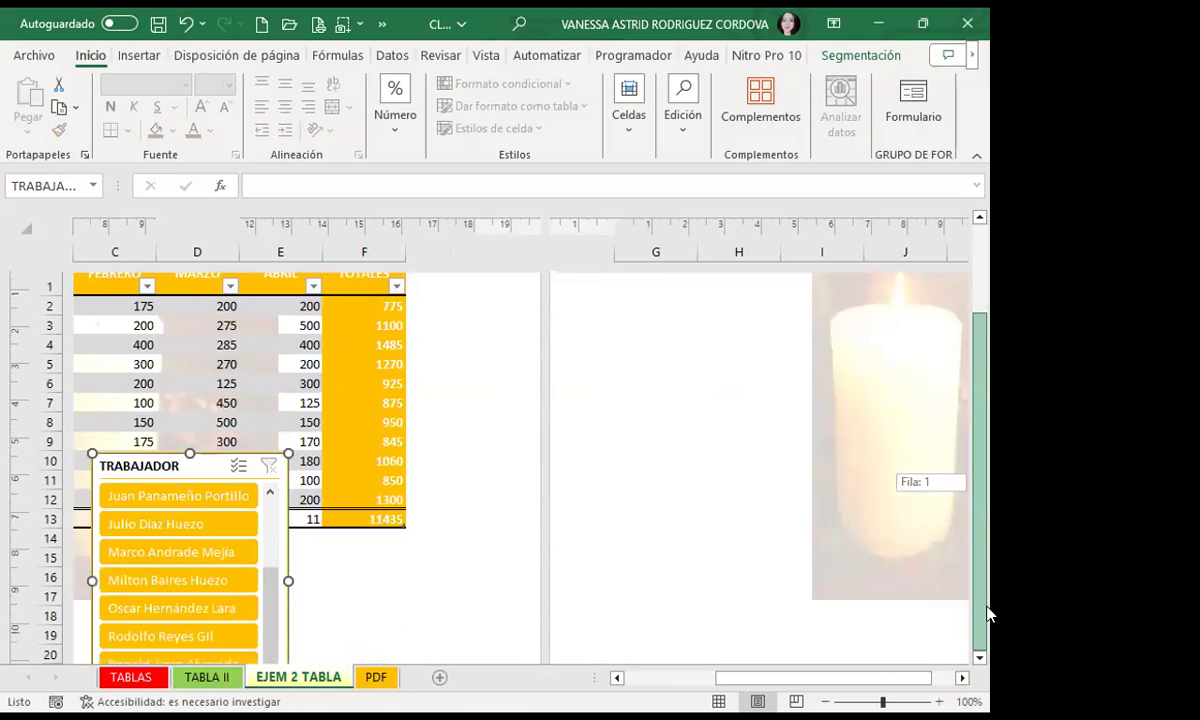
pyautogui.moveTo(205, 467); pyautogui.dragTo(293, 555)
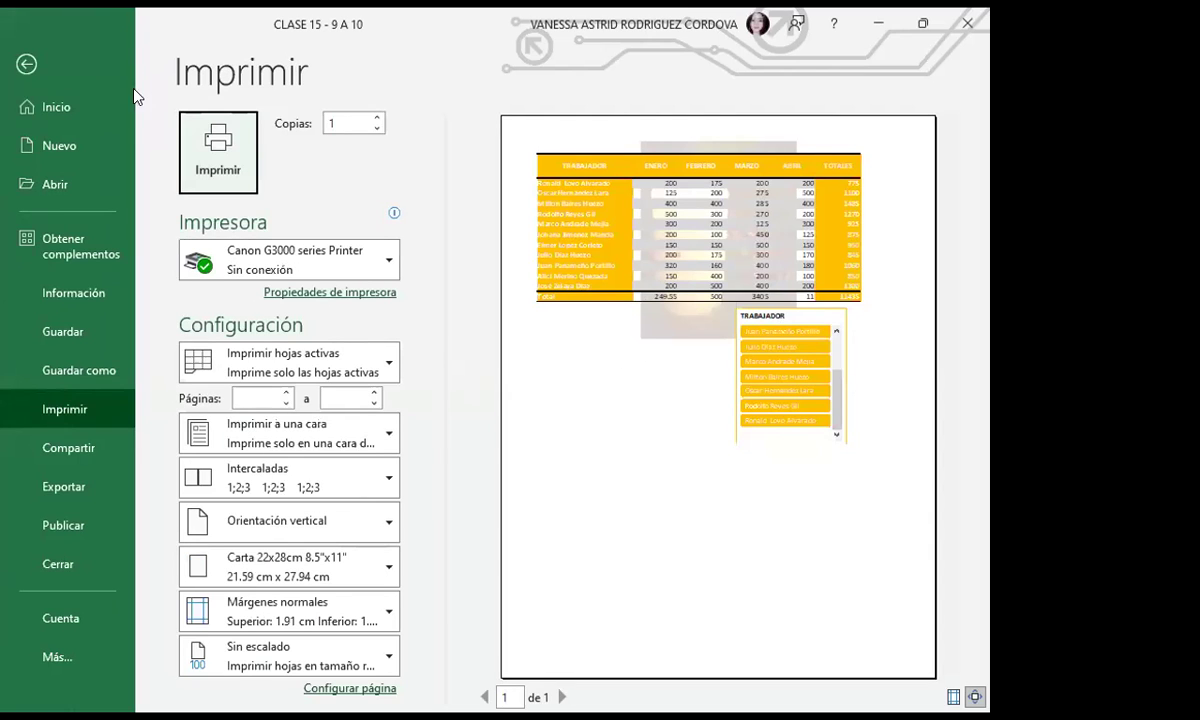
pyautogui.click(26, 64)
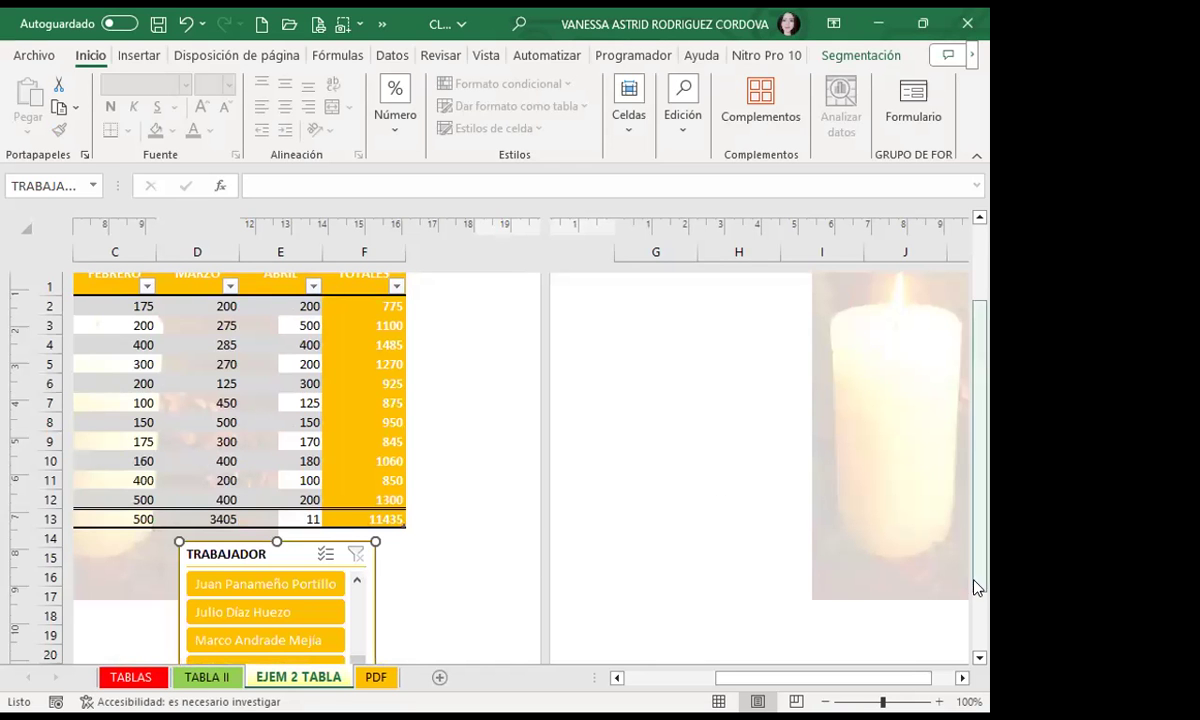
# Step: Nudge the slicer slightly lower, recheck the print preview, then deselect it
pyautogui.scroll(-1, 960, 595)
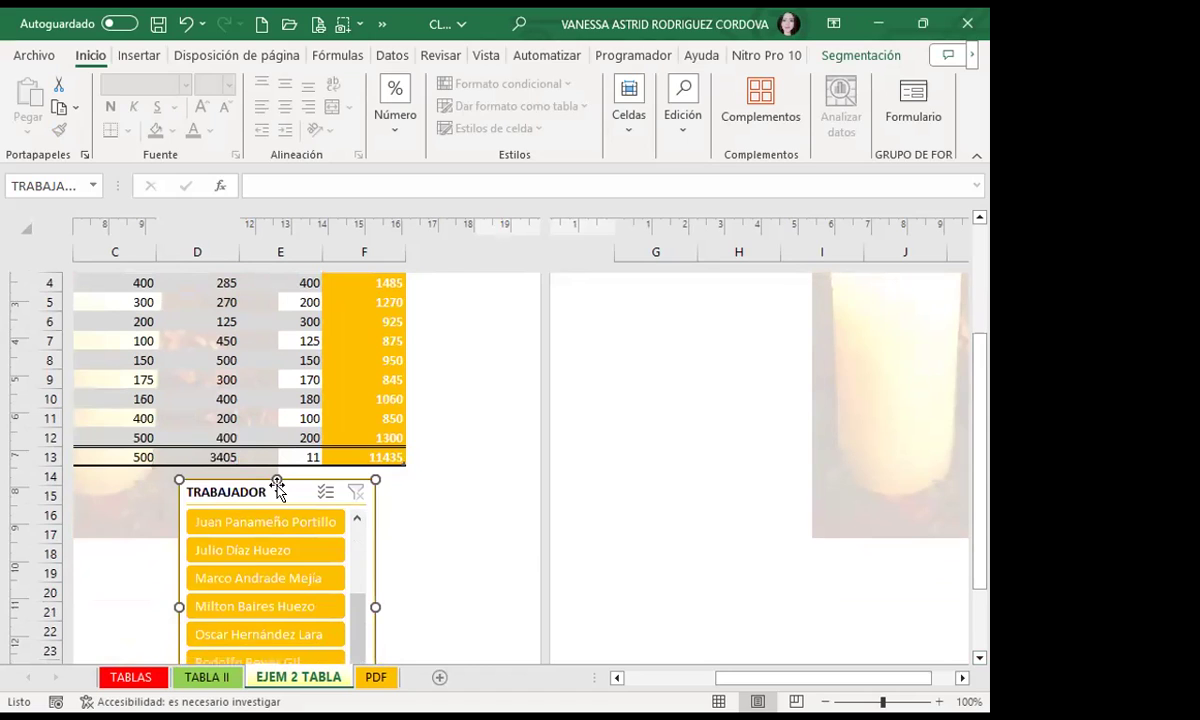
pyautogui.moveTo(277, 490); pyautogui.dragTo(265, 557)
pyautogui.click(261, 24)
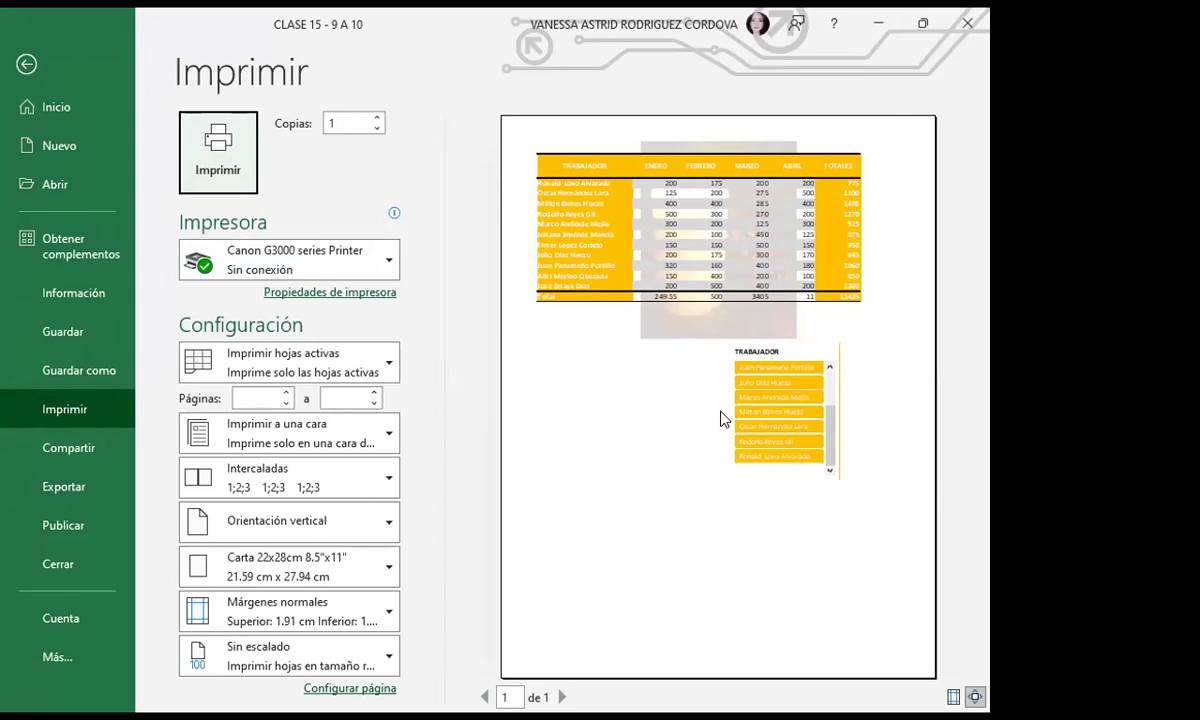
pyautogui.click(25, 65)
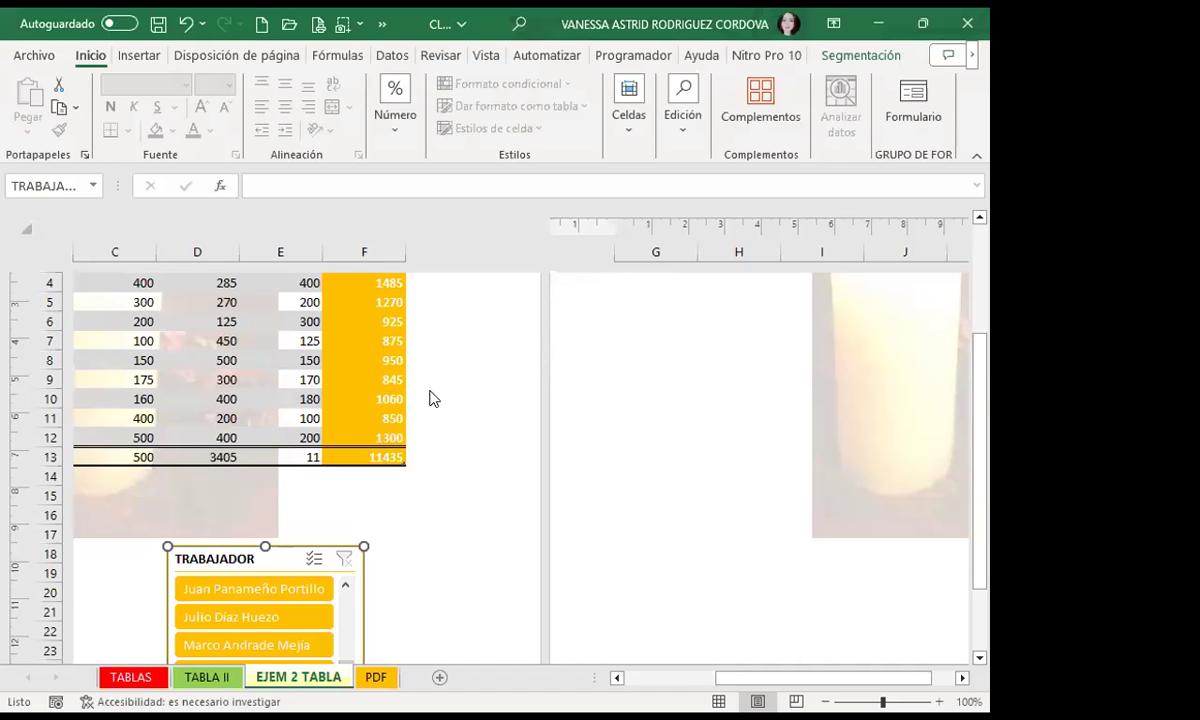
pyautogui.moveTo(921, 688); pyautogui.dragTo(924, 690)
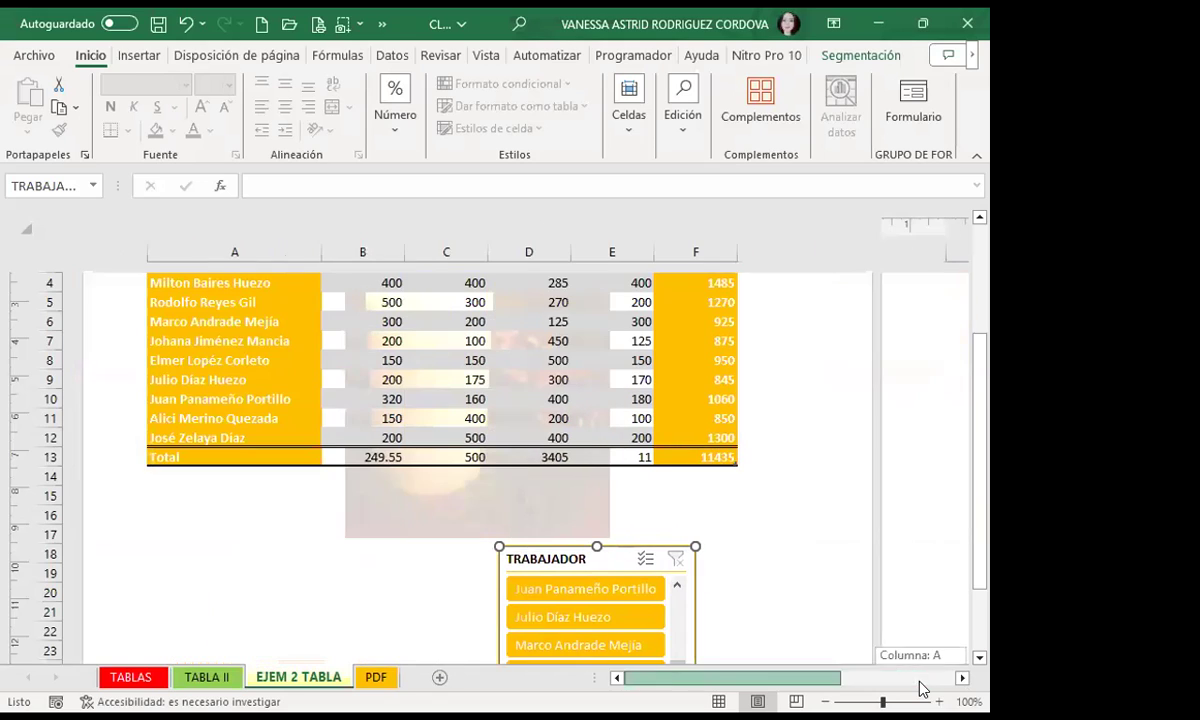
pyautogui.click(458, 532)
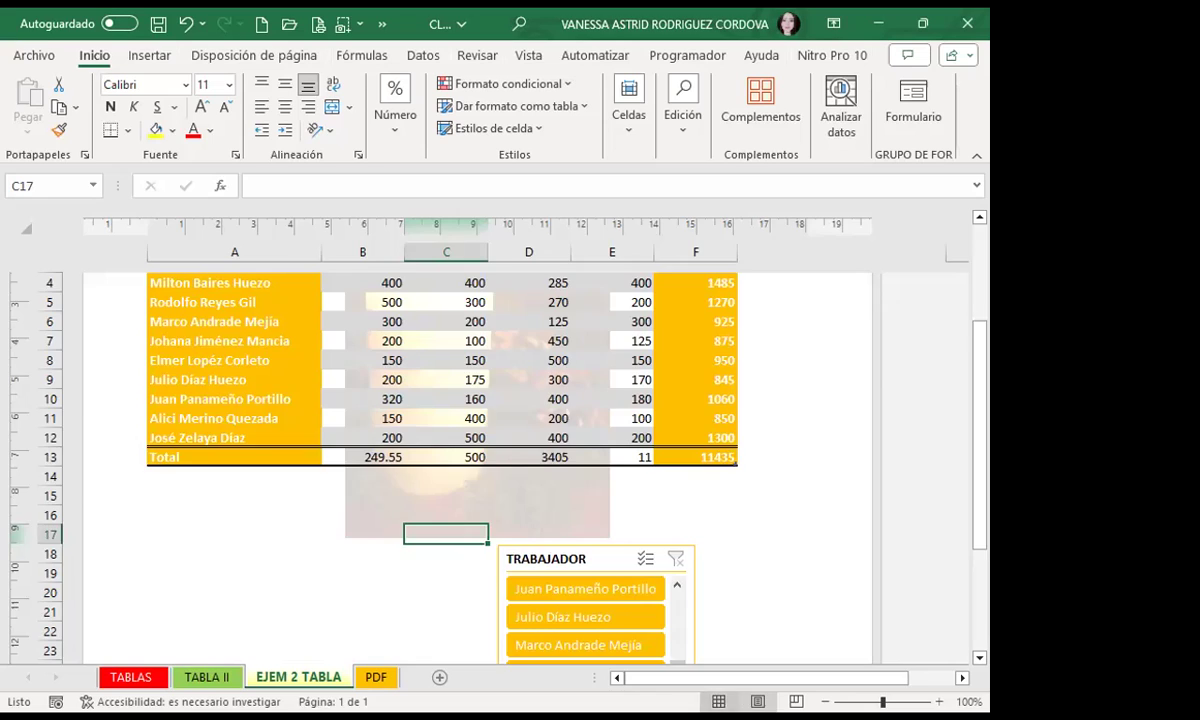
pyautogui.click(718, 701)
pyautogui.click(689, 352)
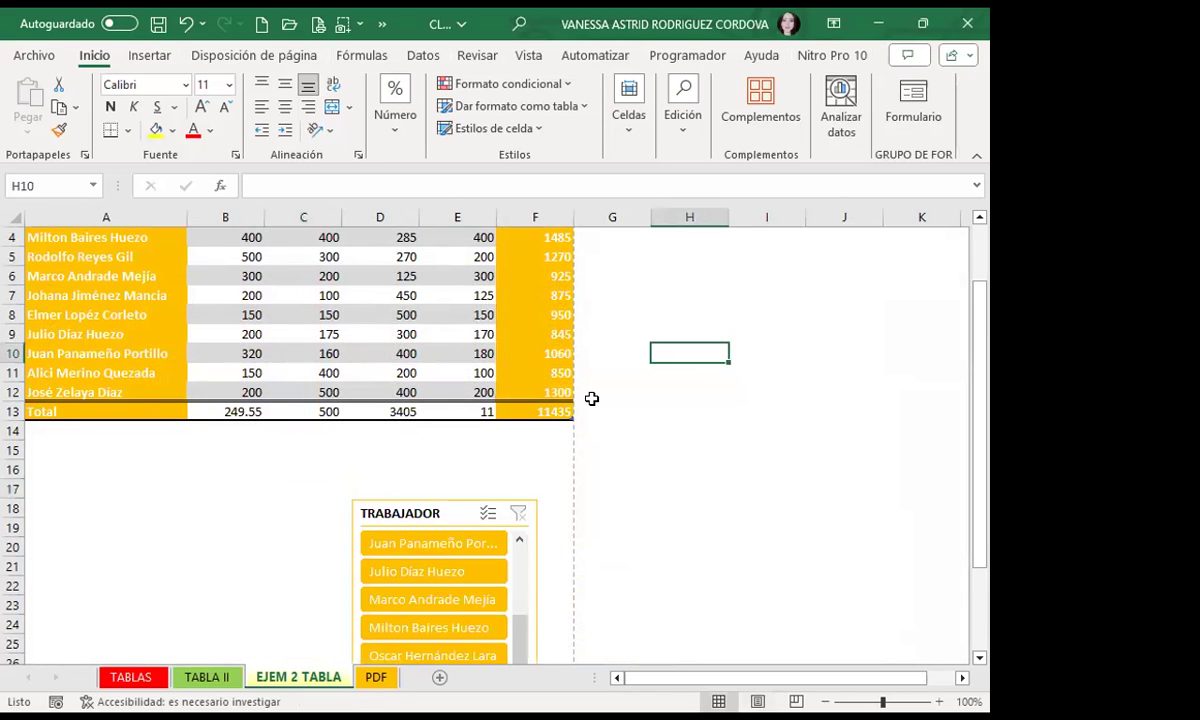
pyautogui.scroll(1, 402, 450)
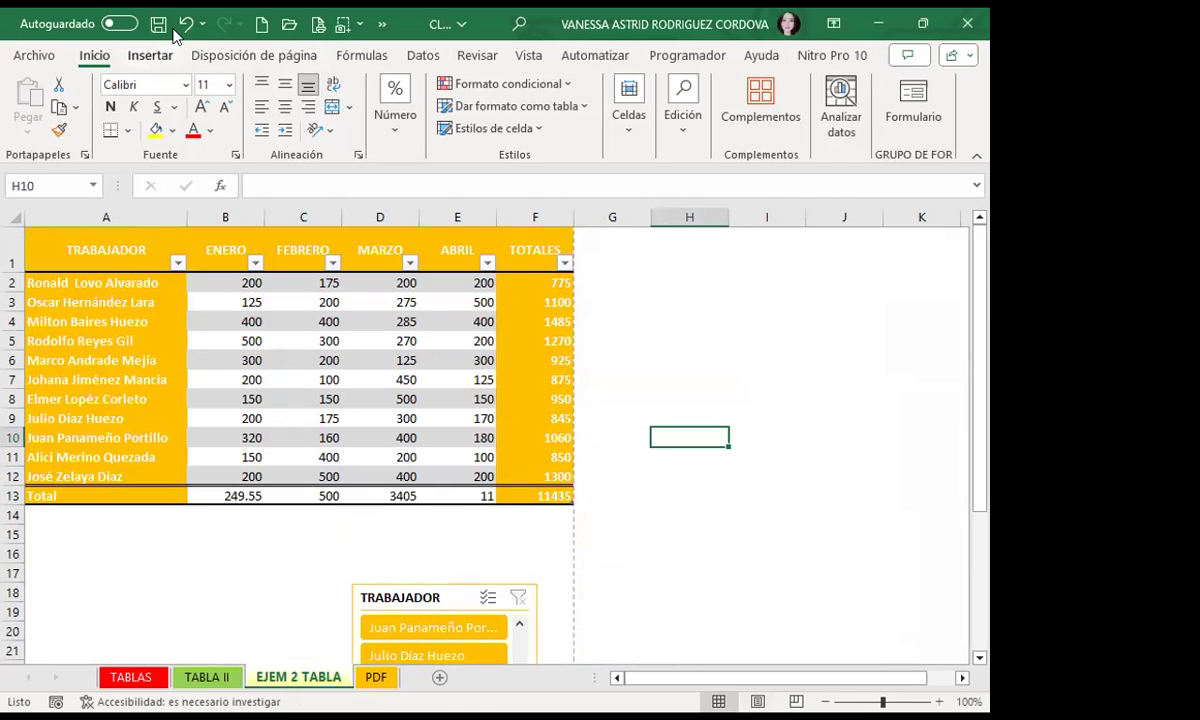
pyautogui.click(318, 27)
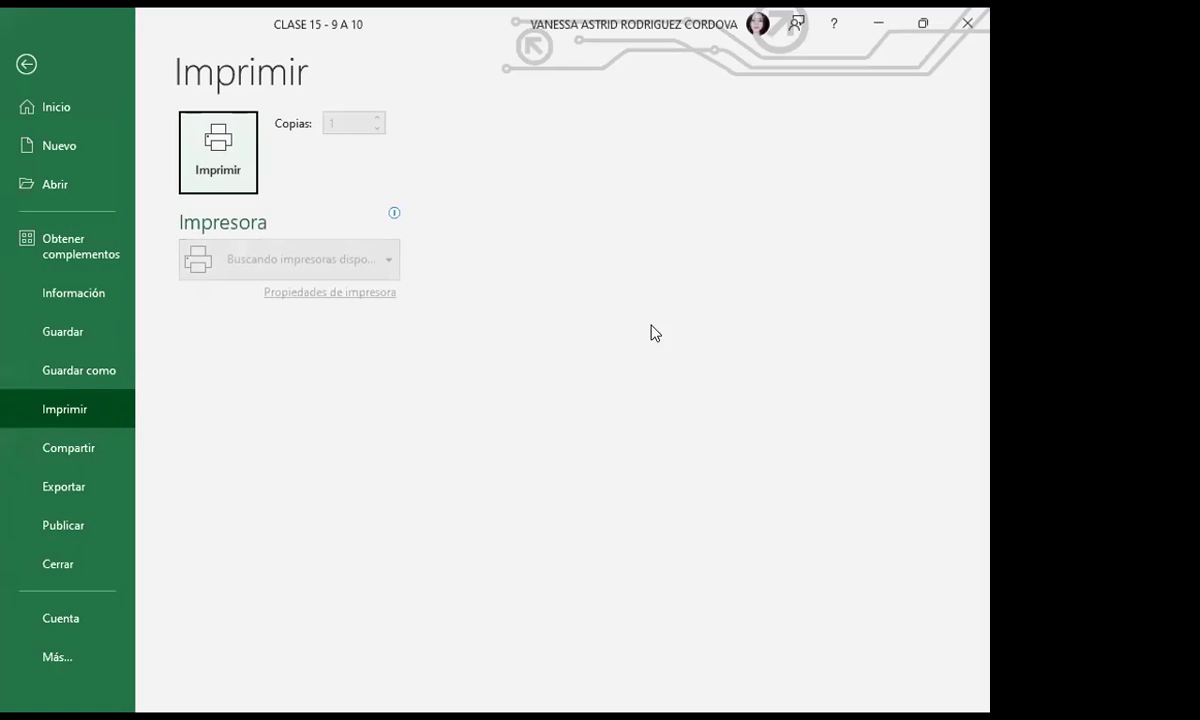
pyautogui.click(28, 62)
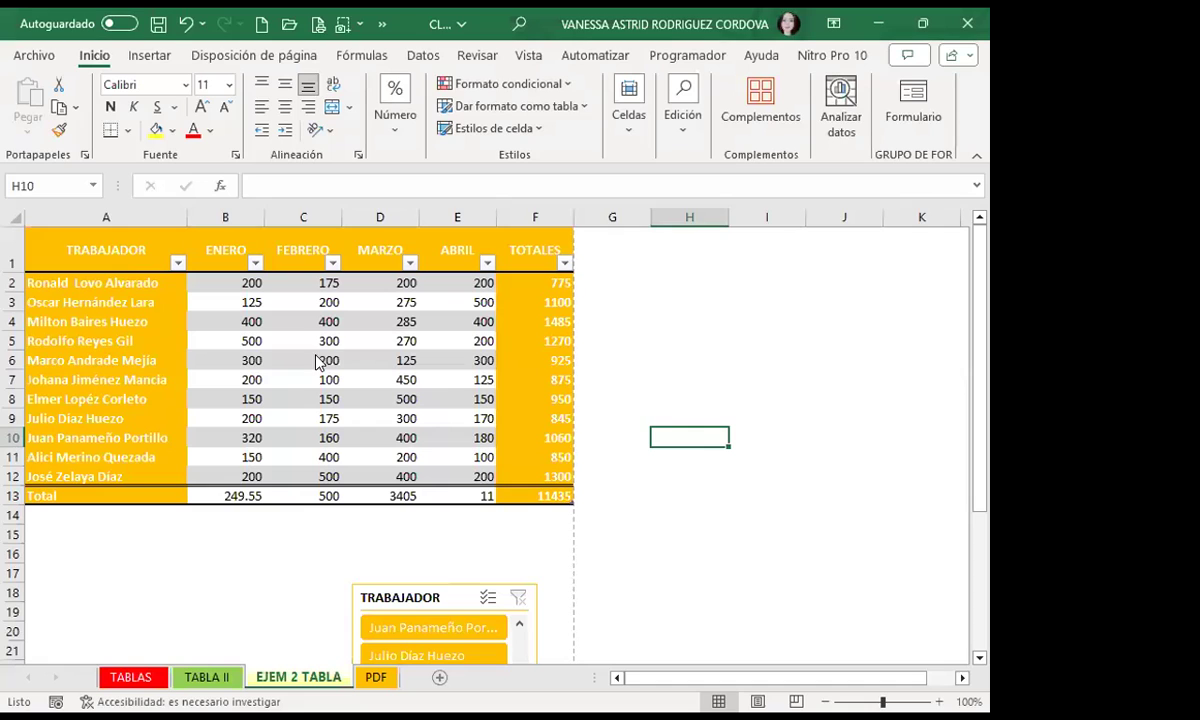
pyautogui.click(637, 375)
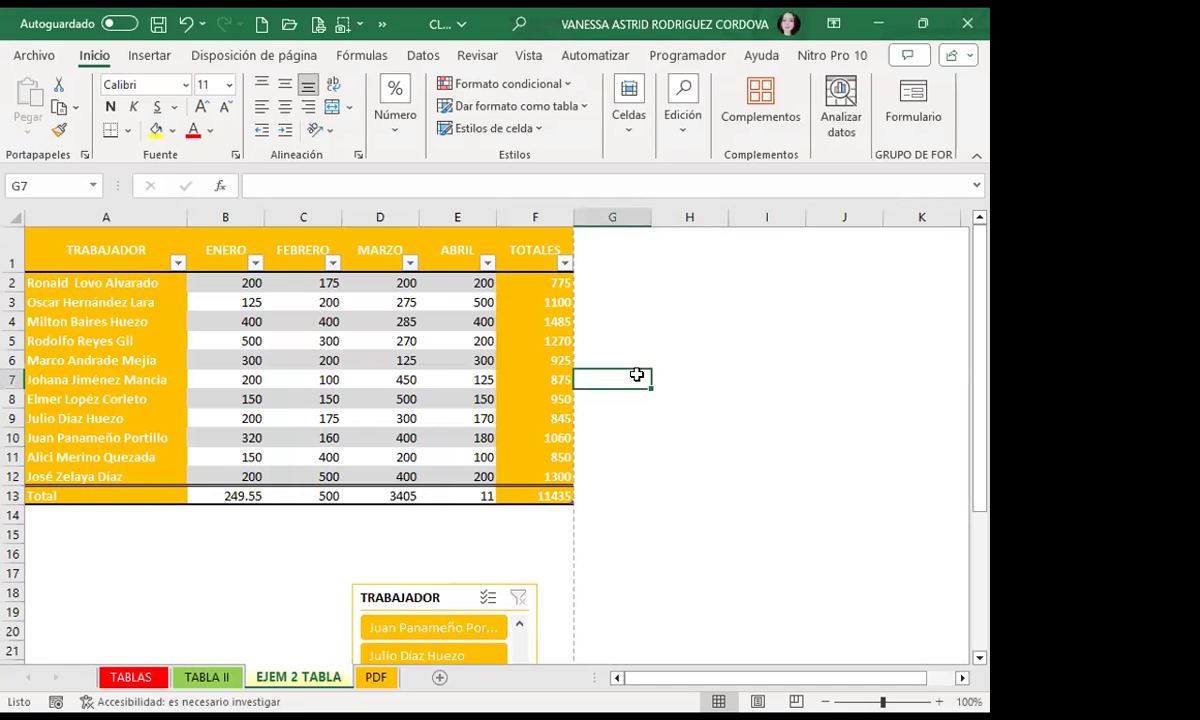
pyautogui.scroll(-2, 429, 528)
pyautogui.scroll(-1, 458, 536)
pyautogui.moveTo(458, 421); pyautogui.dragTo(766, 307)
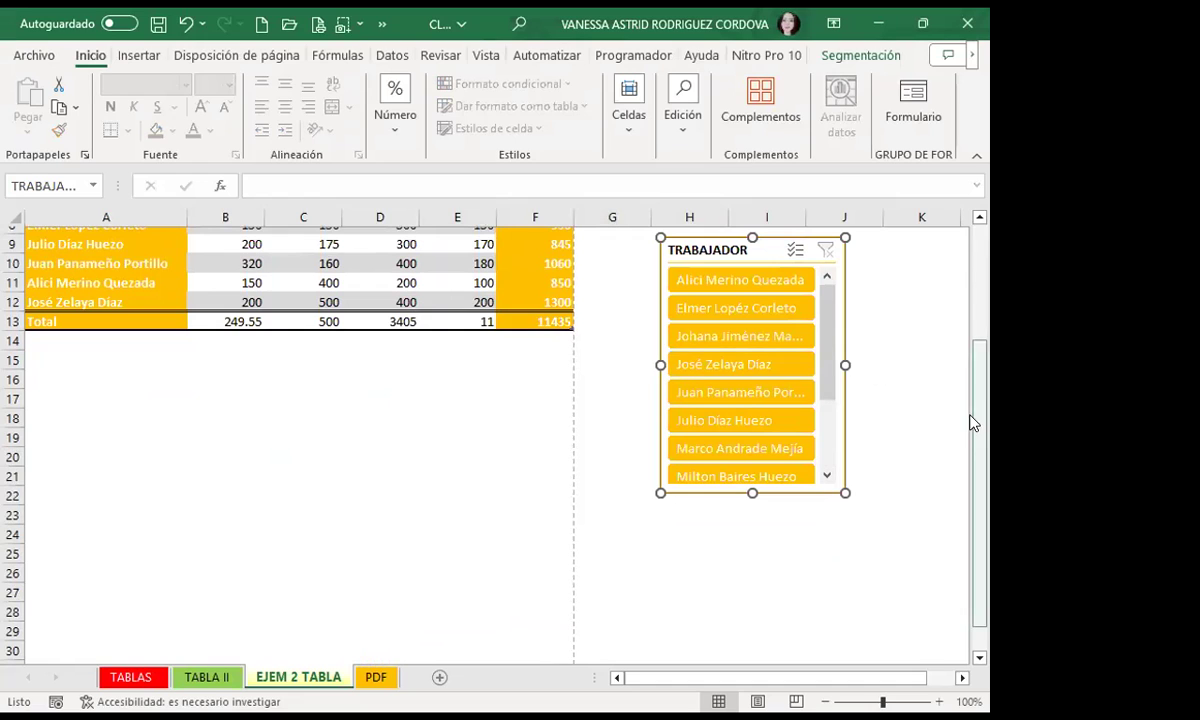
pyautogui.scroll(3, 918, 382)
pyautogui.moveTo(750, 423); pyautogui.dragTo(735, 279)
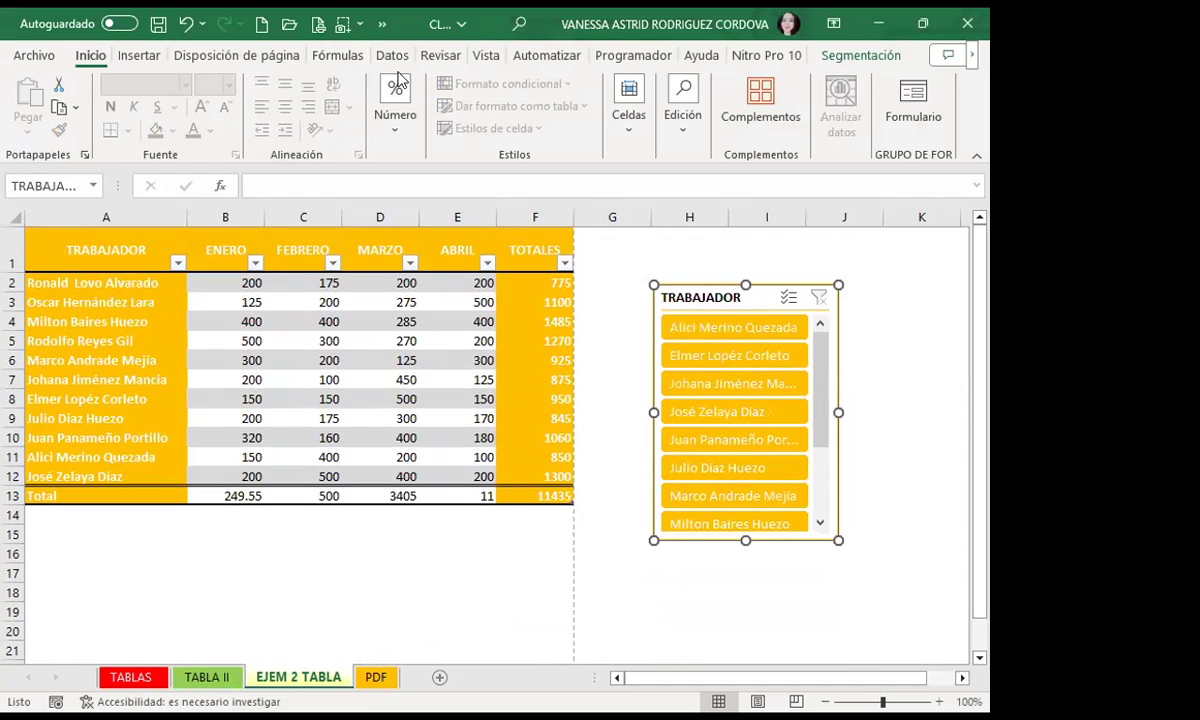
pyautogui.click(486, 55)
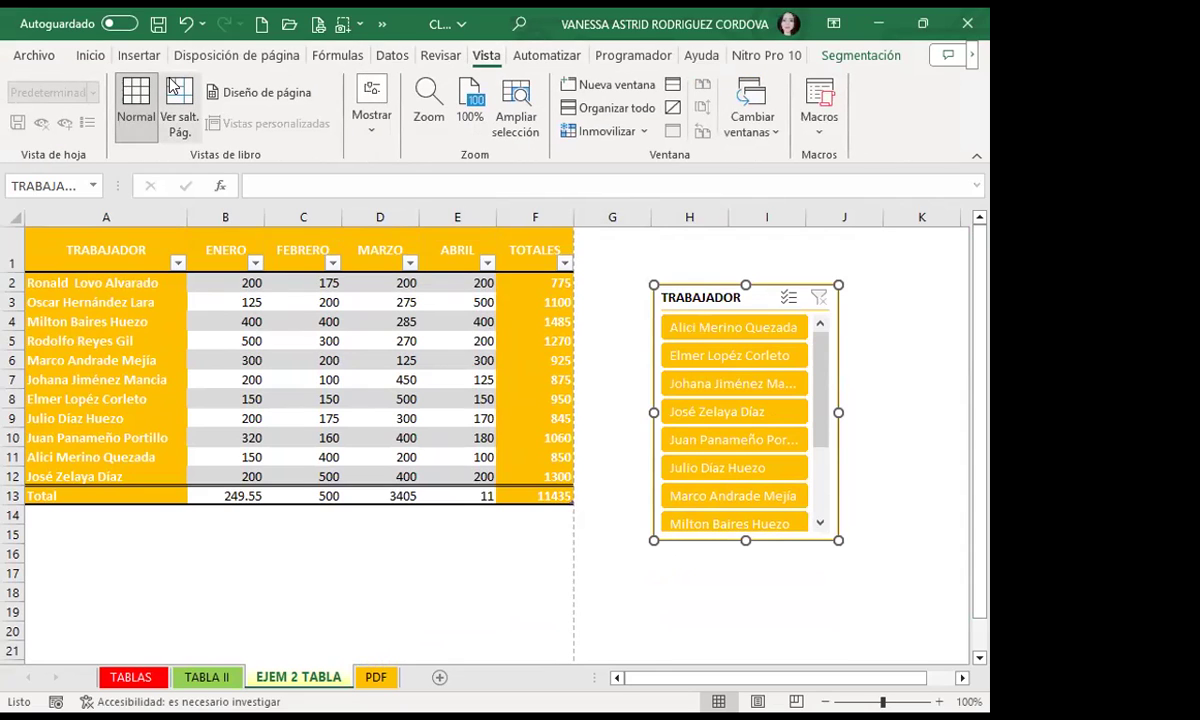
pyautogui.click(262, 92)
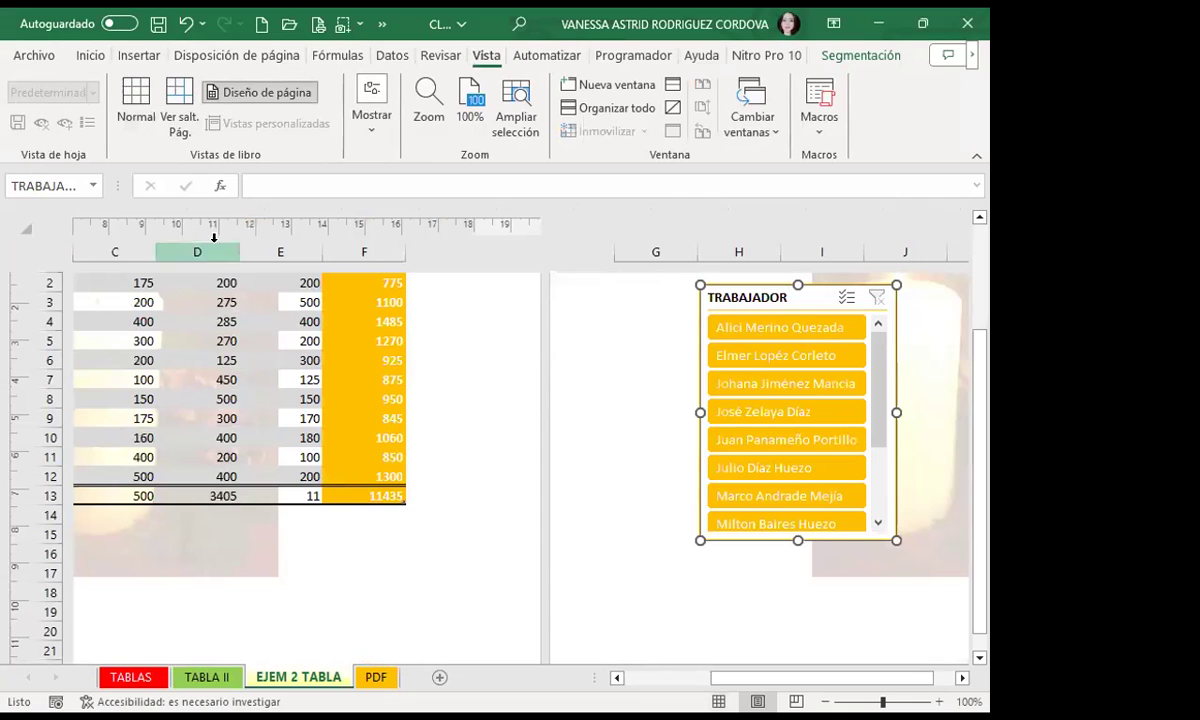
pyautogui.click(130, 97)
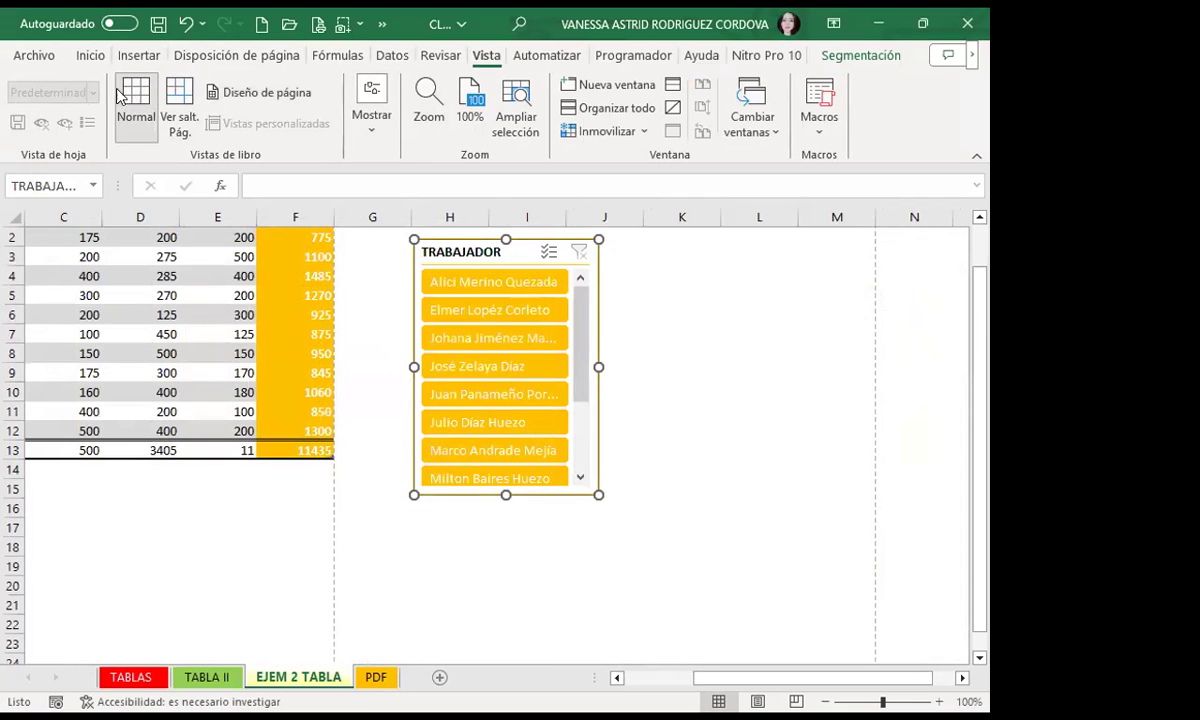
pyautogui.click(88, 58)
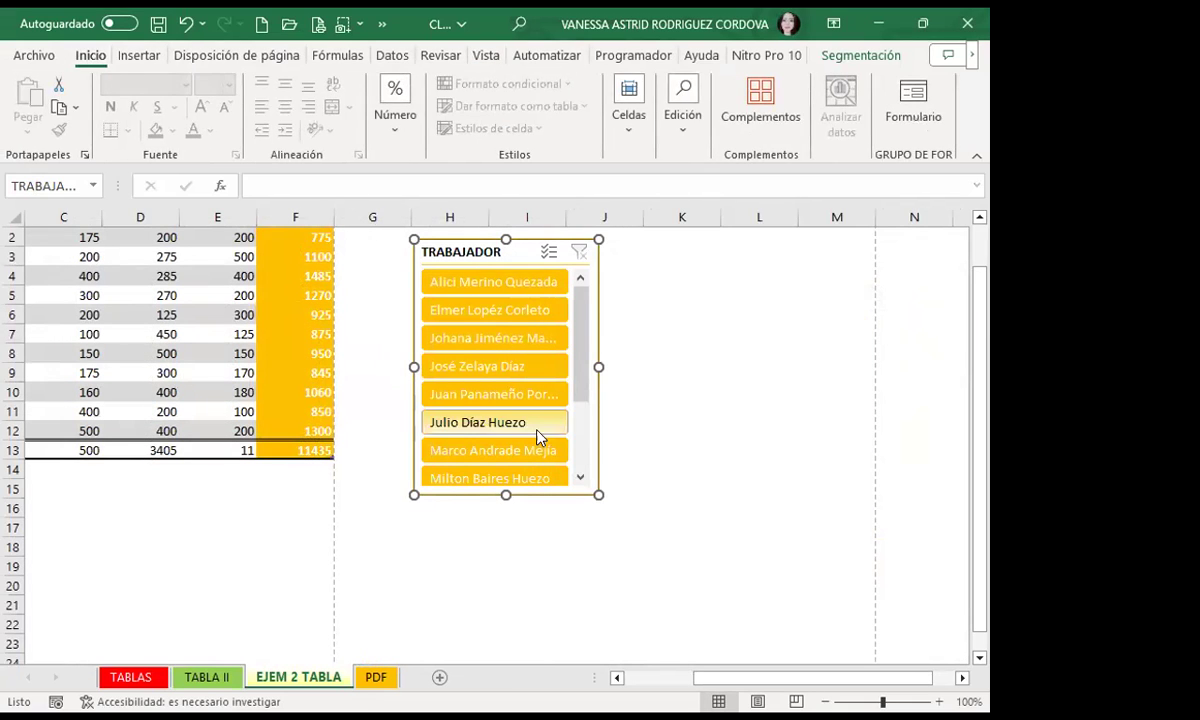
pyautogui.click(690, 428)
pyautogui.scroll(1, 691, 404)
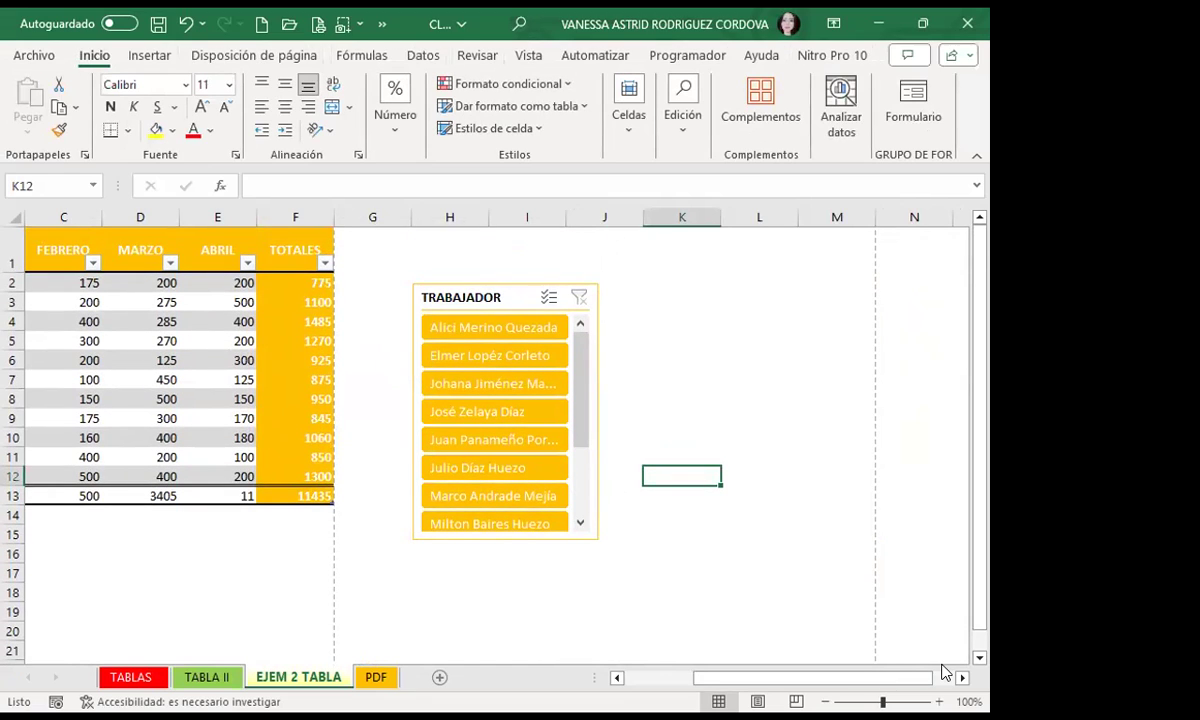
pyautogui.moveTo(708, 680); pyautogui.dragTo(635, 680)
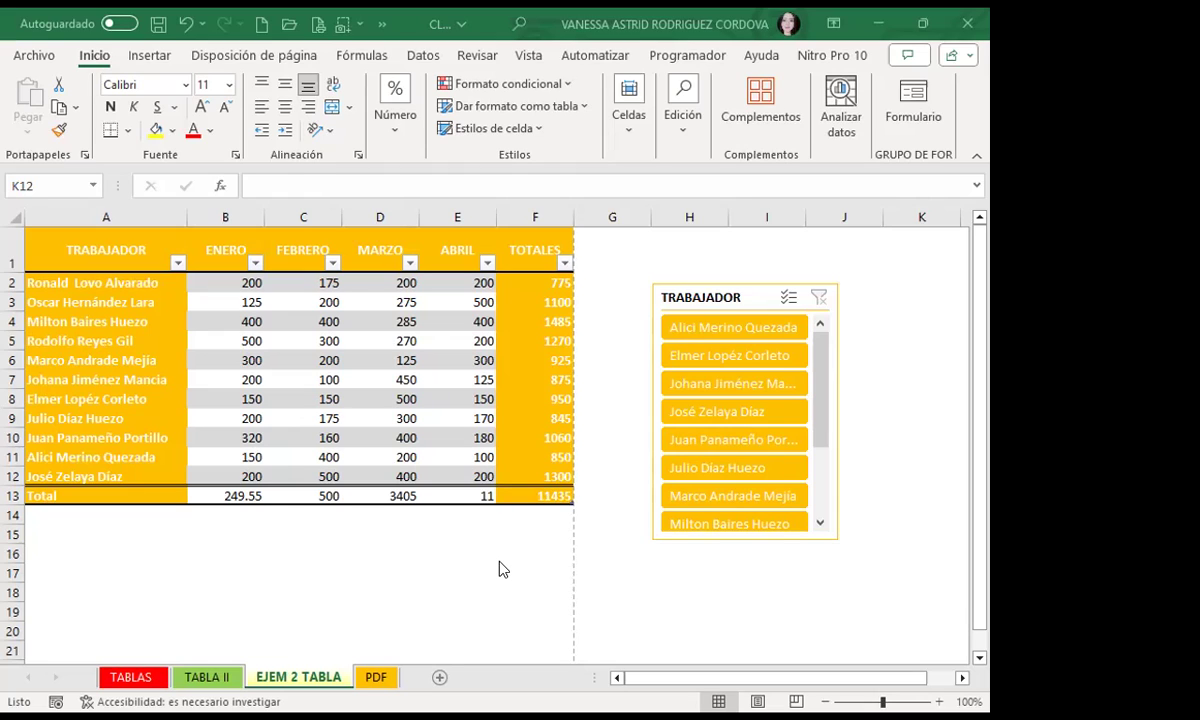
pyautogui.click(383, 556)
# Step: Show the TABLA II sheet, closing its tab context menu without changes
pyautogui.rightClick(208, 684)
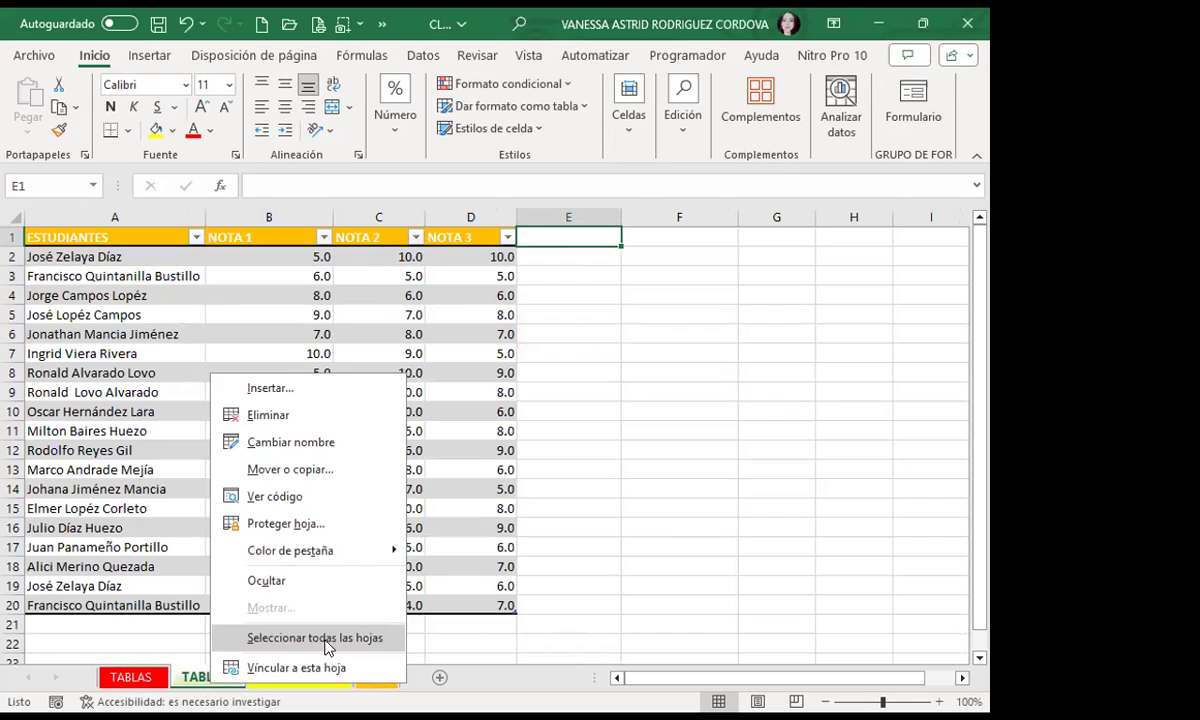
pyautogui.click(560, 498)
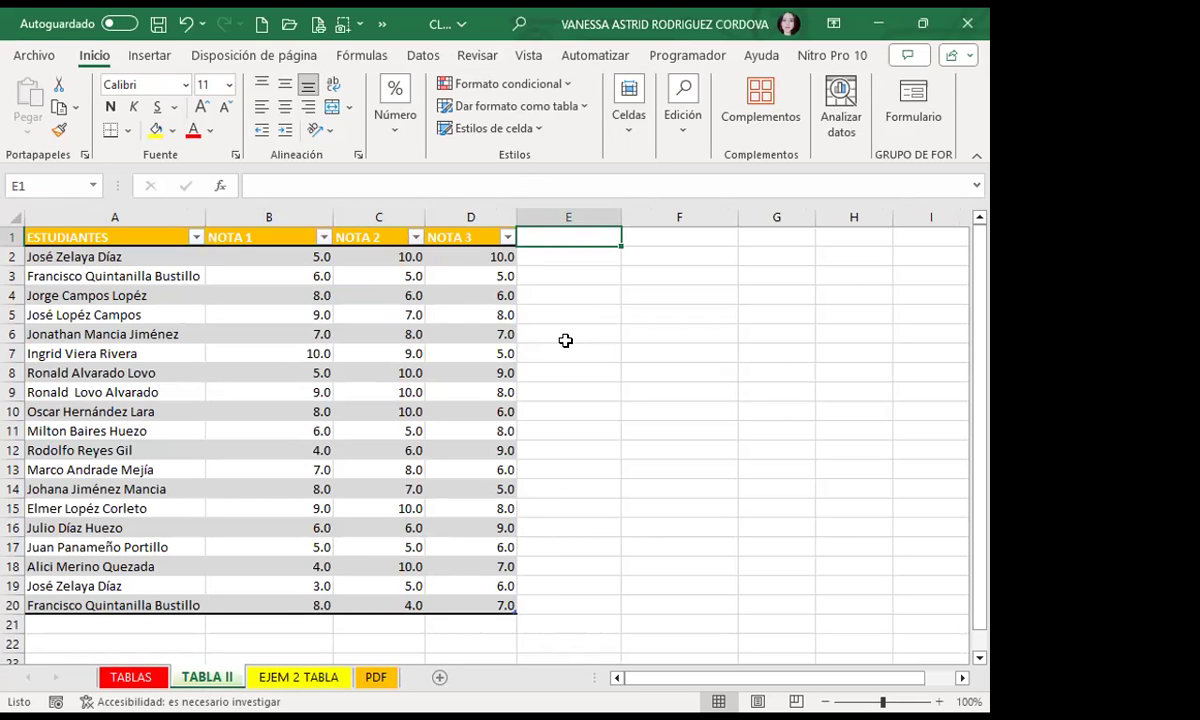
# Step: Show the TABLAS sheet in page layout view, scroll its pages, then return to TABLA II
pyautogui.click(131, 677)
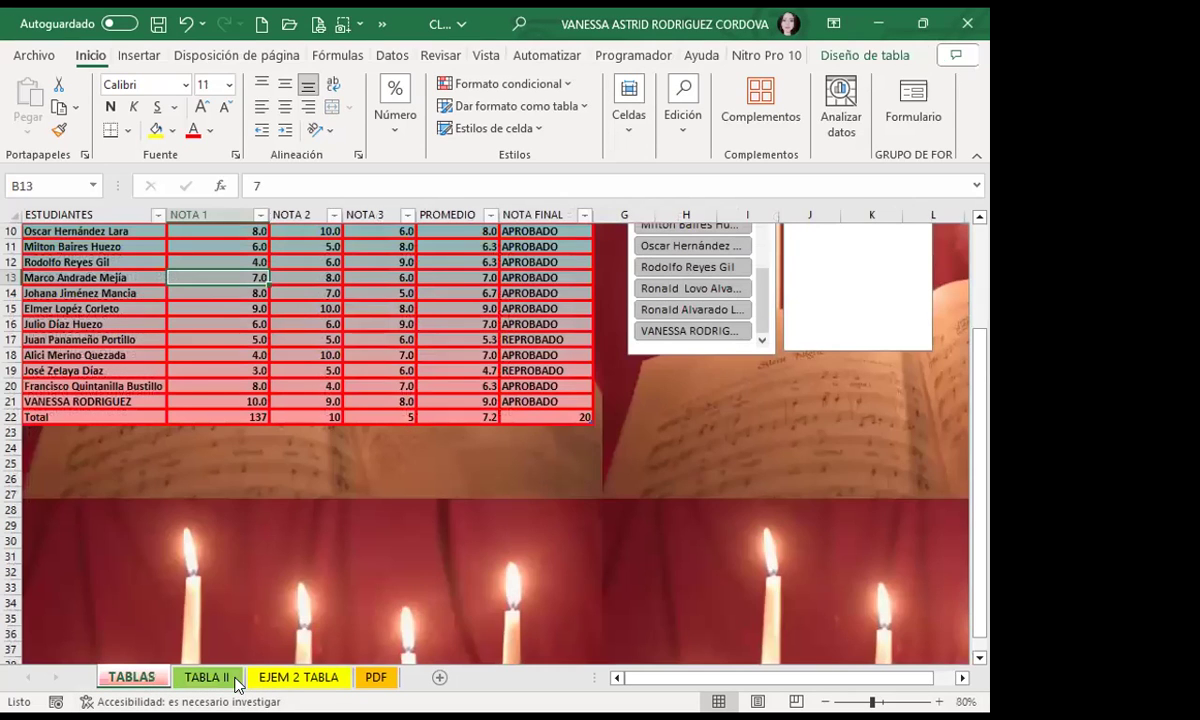
pyautogui.click(757, 701)
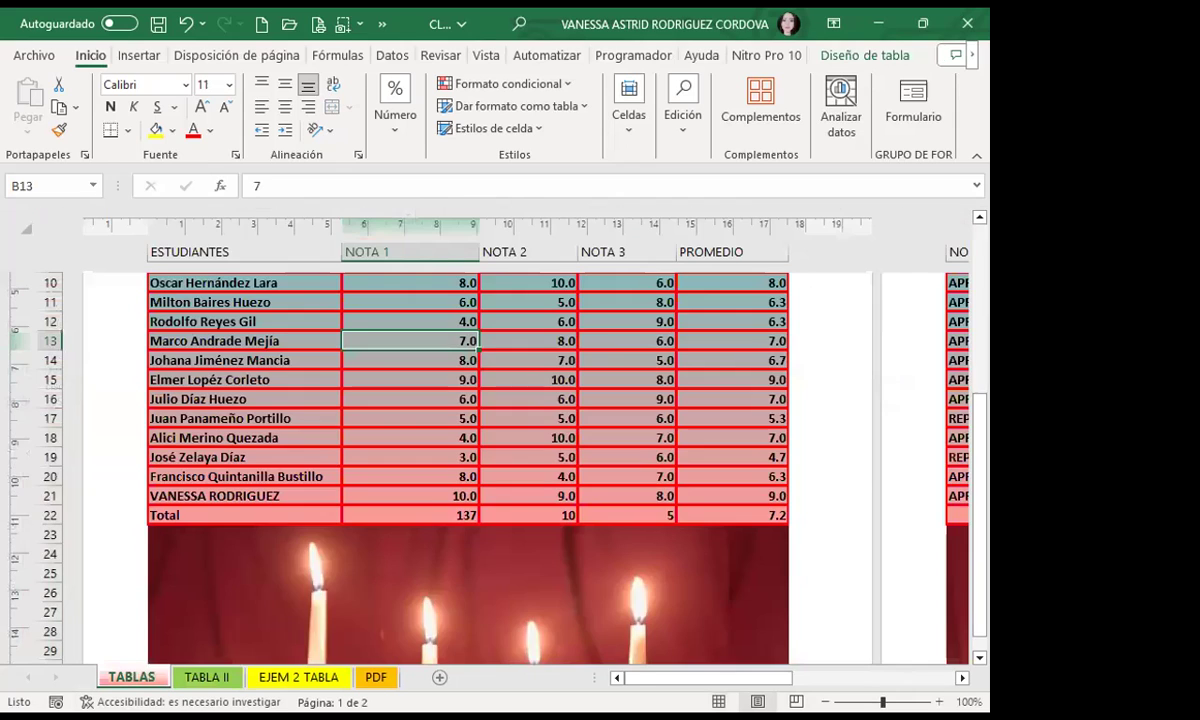
pyautogui.scroll(-10, 810, 466)
pyautogui.scroll(2, 810, 460)
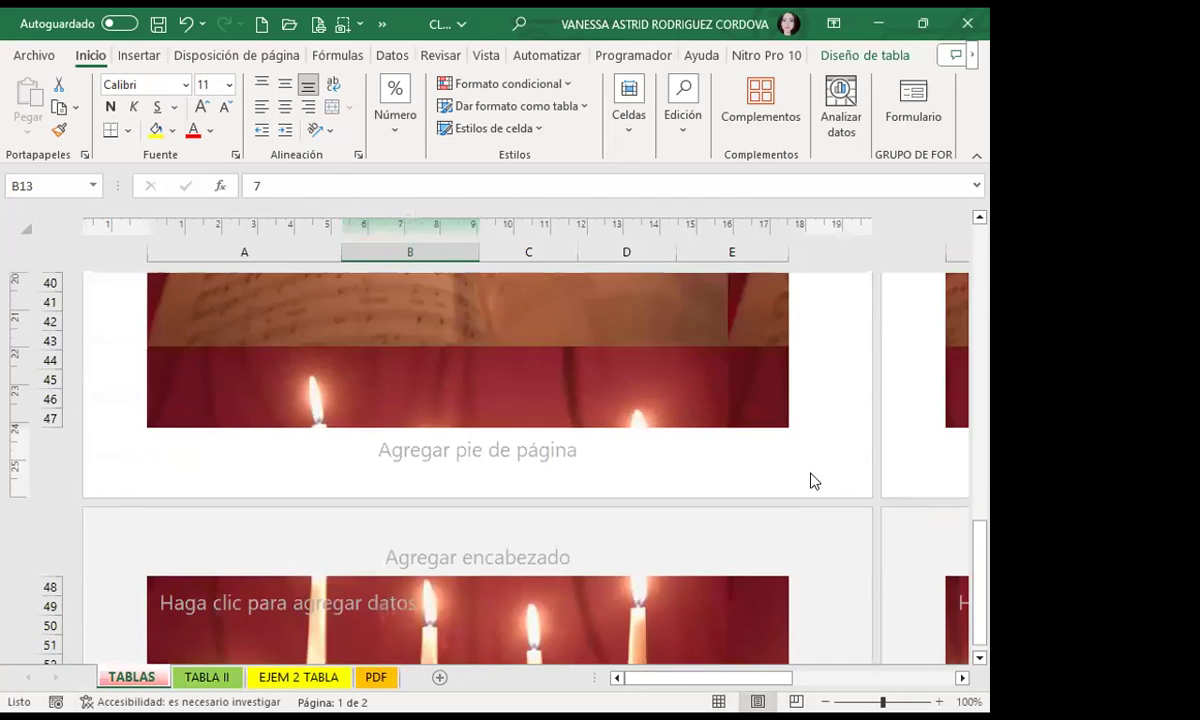
pyautogui.scroll(9, 810, 450)
pyautogui.scroll(4, 812, 440)
pyautogui.scroll(-6, 814, 434)
pyautogui.scroll(-6, 324, 498)
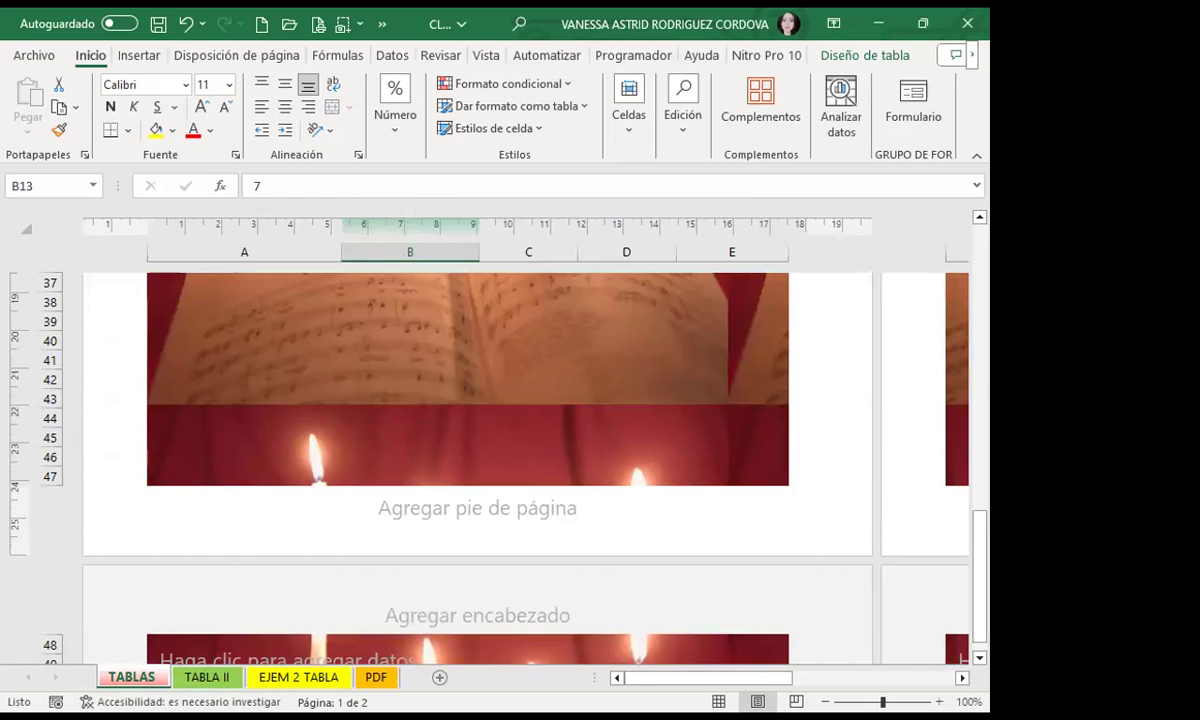
pyautogui.click(207, 677)
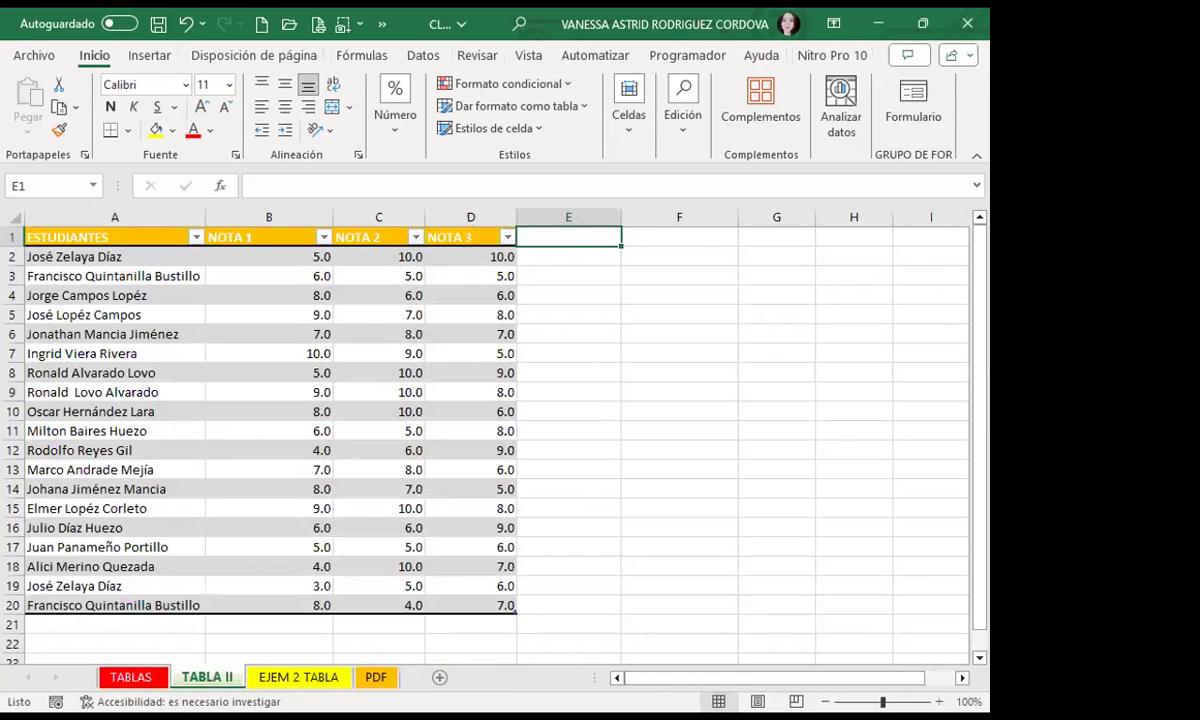
# Step: View the TABLA II sheet in page layout and scroll through its pages
pyautogui.click(757, 701)
pyautogui.scroll(-2, 544, 482)
pyautogui.scroll(-6, 458, 487)
pyautogui.scroll(3, 452, 470)
pyautogui.scroll(5, 445, 450)
pyautogui.scroll(-3, 430, 480)
pyautogui.scroll(-5, 410, 490)
pyautogui.scroll(-2, 404, 485)
pyautogui.scroll(6, 463, 367)
pyautogui.scroll(5, 356, 501)
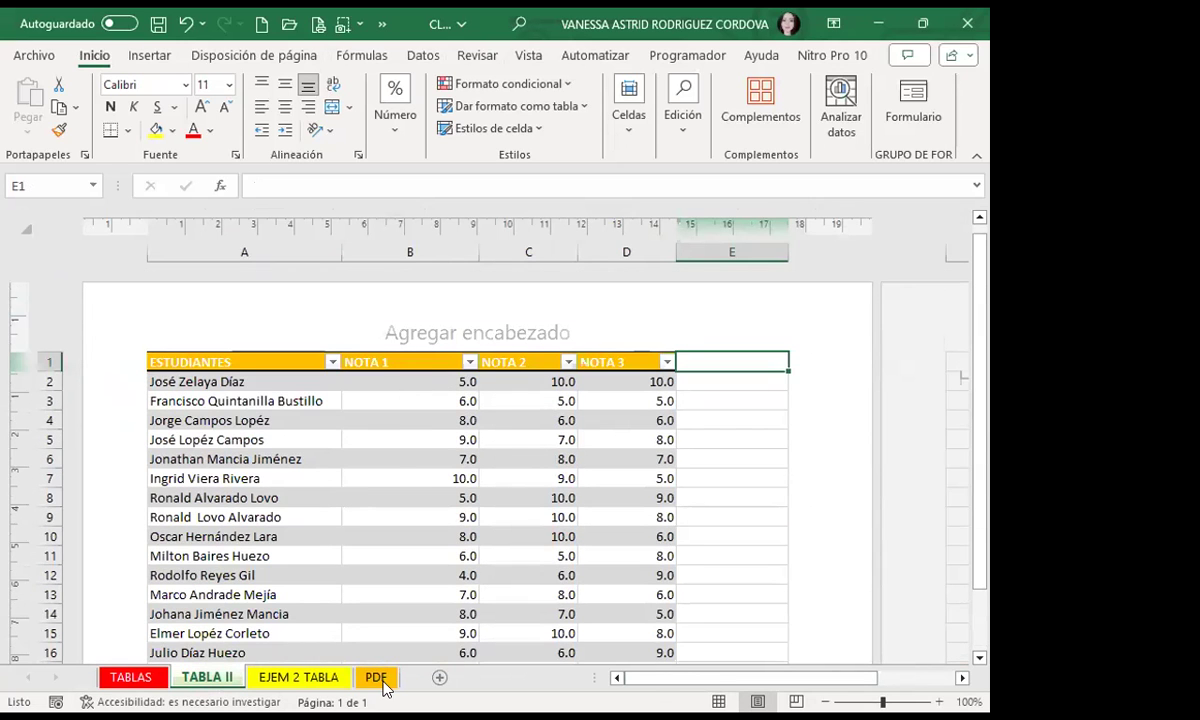
# Step: Switch the EJEM 2 TABLA sheet to page layout view with Vista > Diseño de página
pyautogui.click(289, 680)
pyautogui.scroll(-5, 243, 419)
pyautogui.scroll(5, 243, 419)
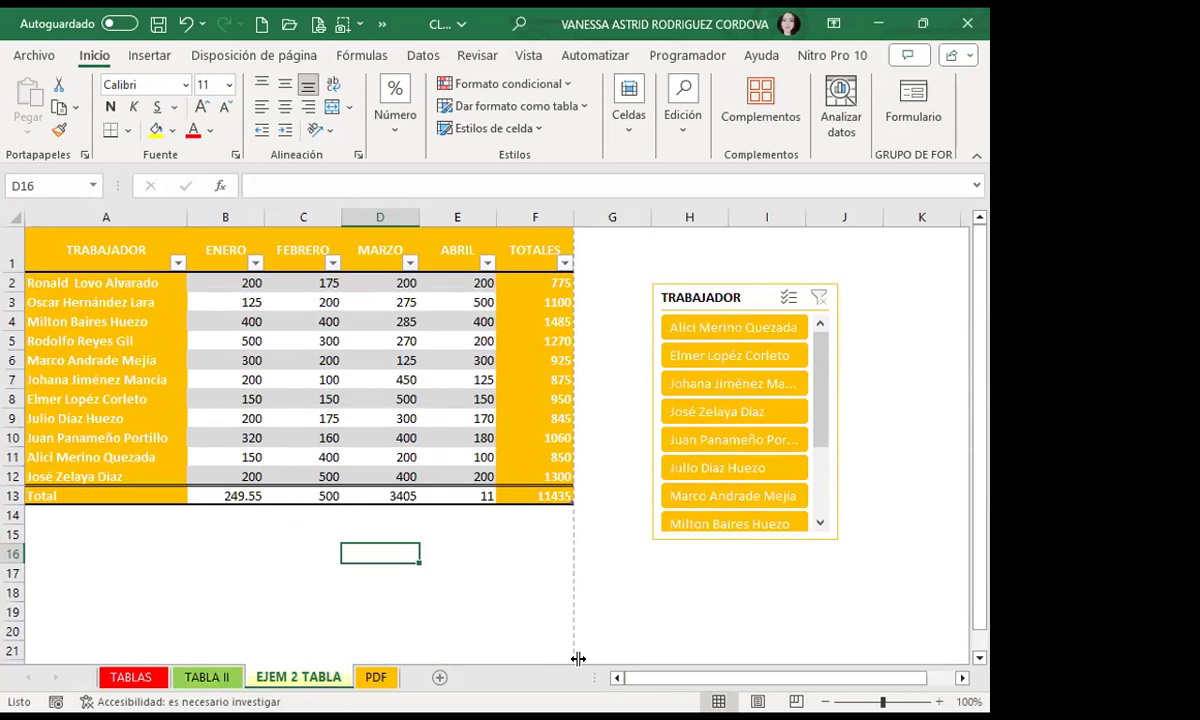
pyautogui.scroll(-10, 222, 394)
pyautogui.scroll(10, 241, 281)
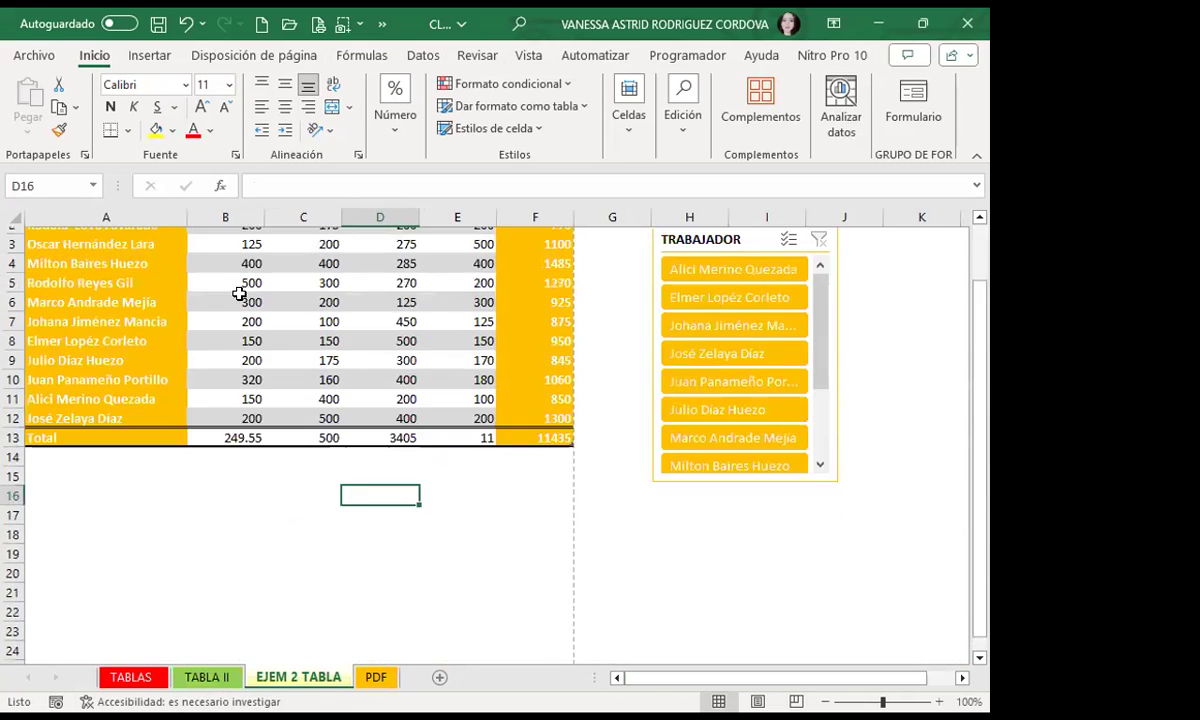
pyautogui.scroll(1, 246, 271)
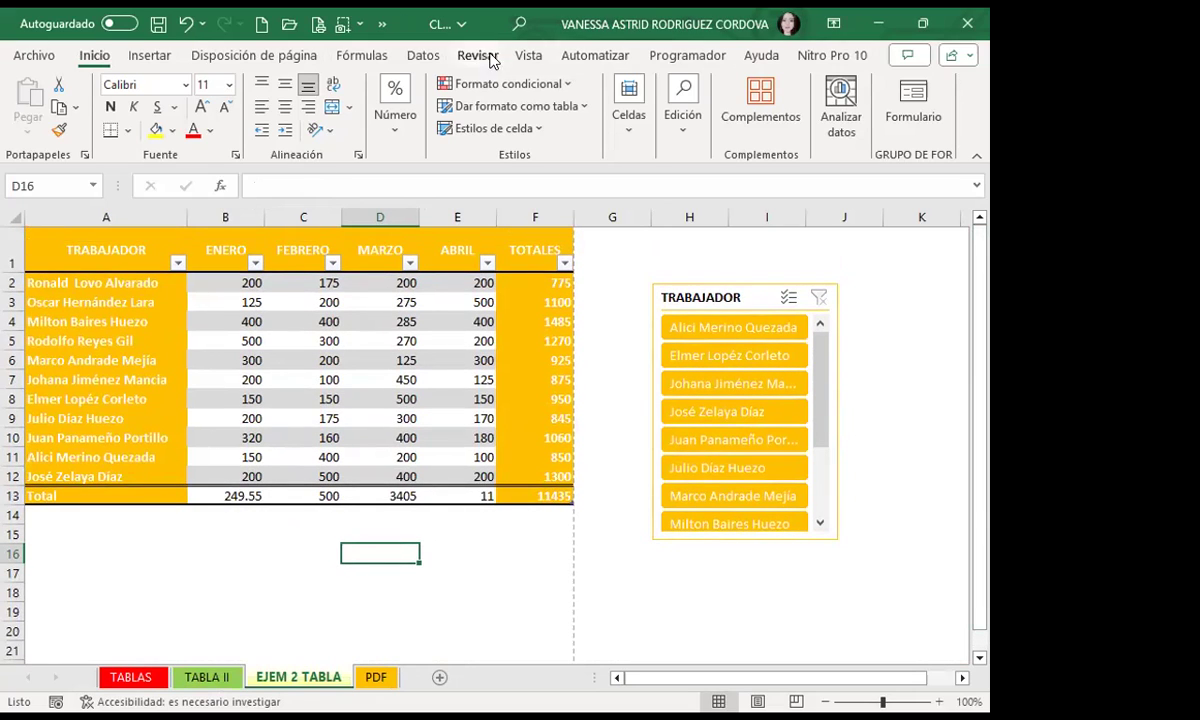
pyautogui.click(522, 56)
pyautogui.click(241, 95)
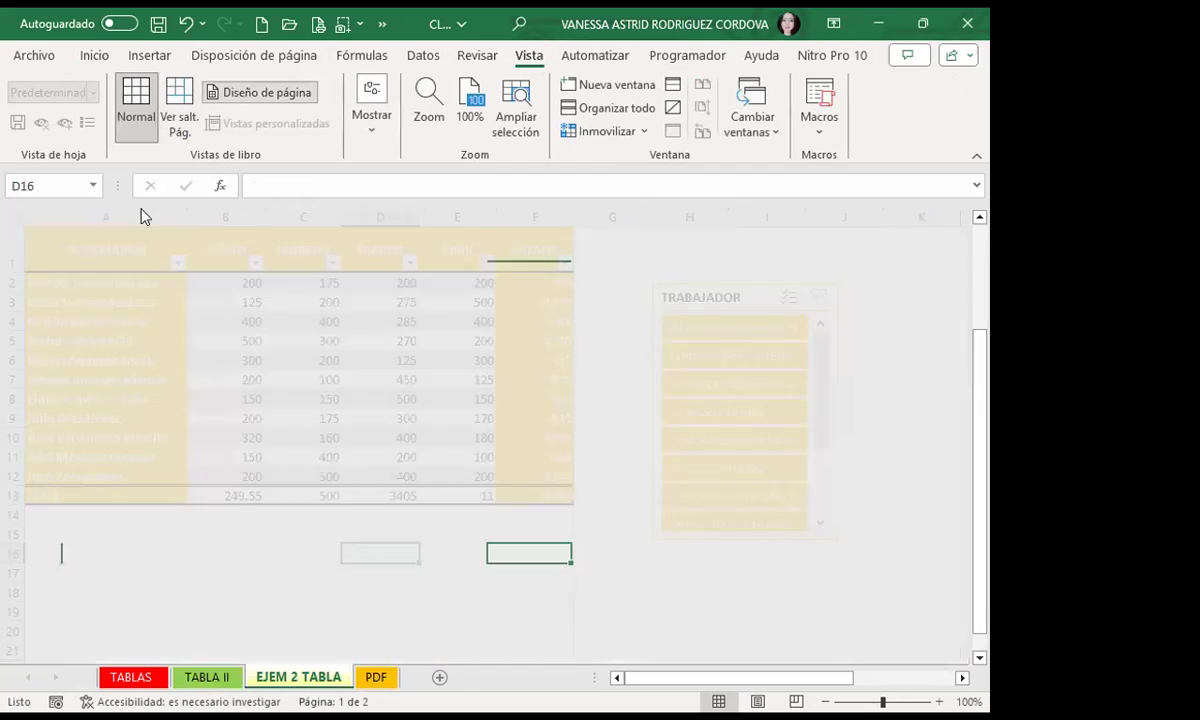
# Step: Look over the TABLA II and TABLAS sheets in their page layout
pyautogui.click(207, 677)
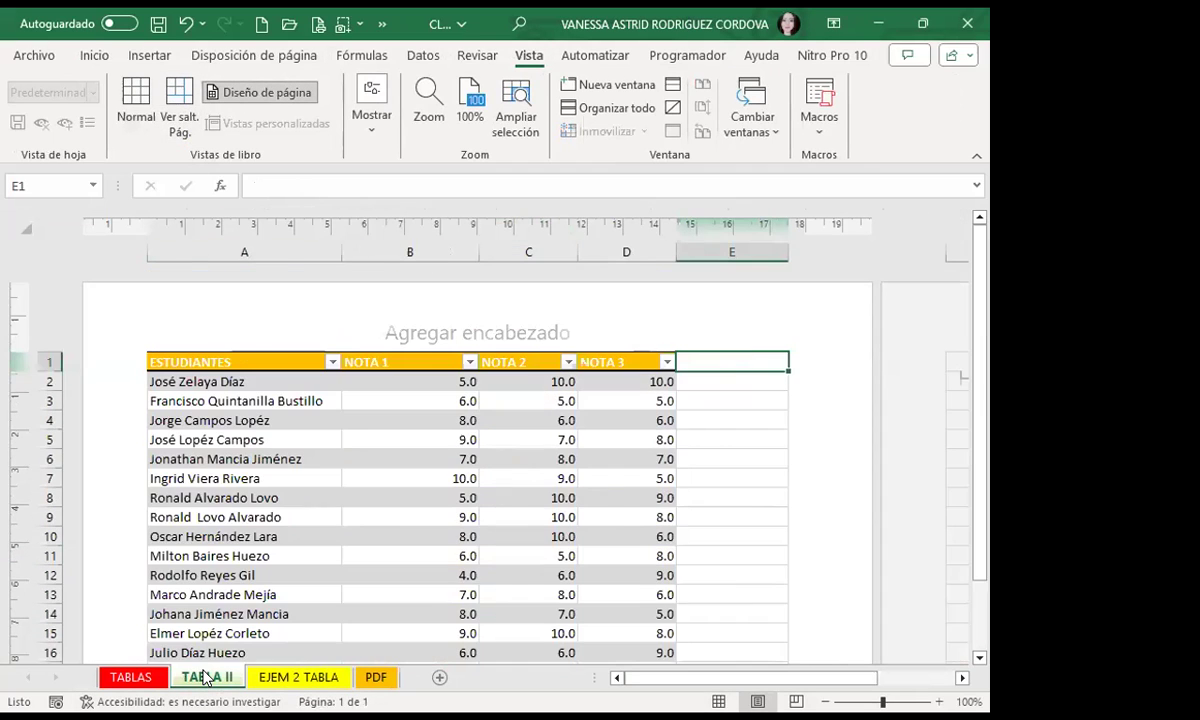
pyautogui.scroll(-3, 398, 498)
pyautogui.scroll(-4, 398, 498)
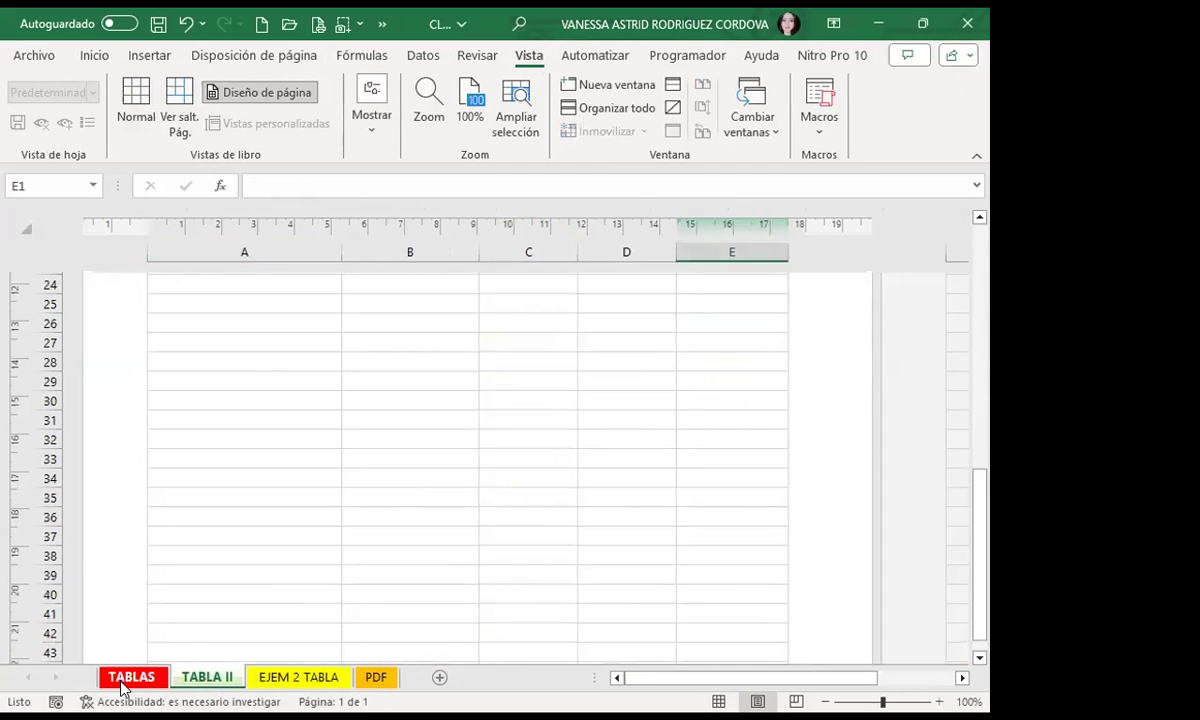
pyautogui.click(130, 677)
pyautogui.scroll(10, 391, 415)
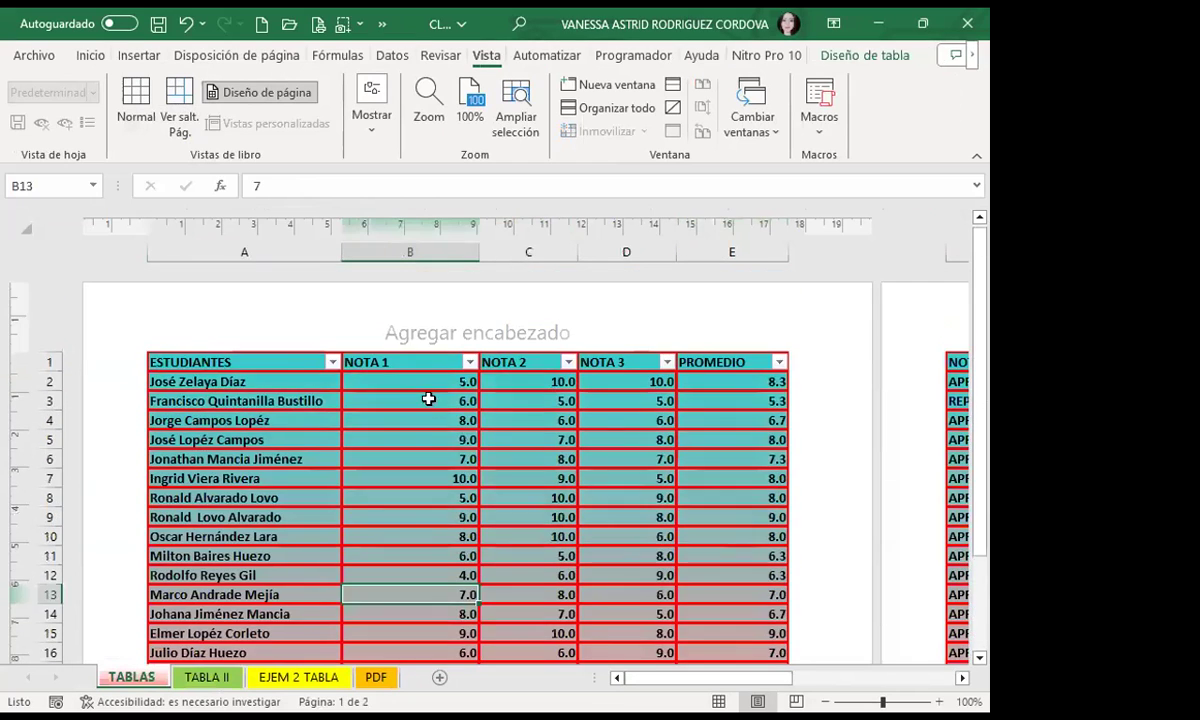
pyautogui.scroll(-7, 426, 396)
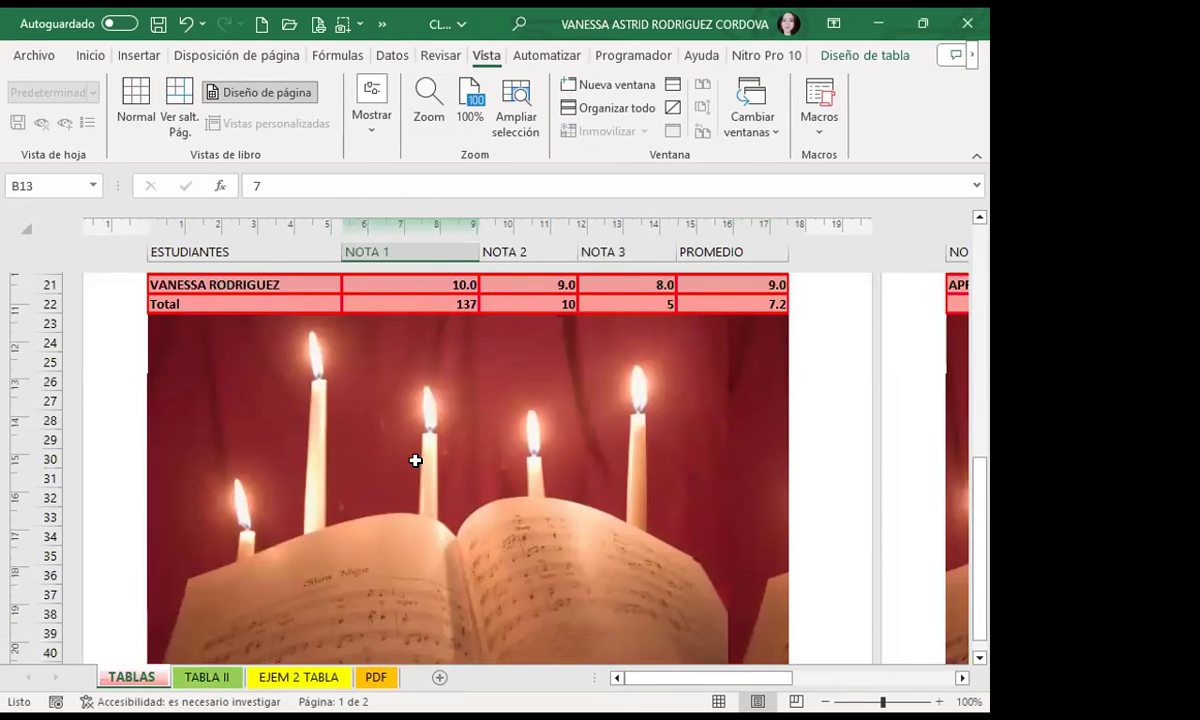
# Step: Return the TABLA II sheet to normal view
pyautogui.click(206, 677)
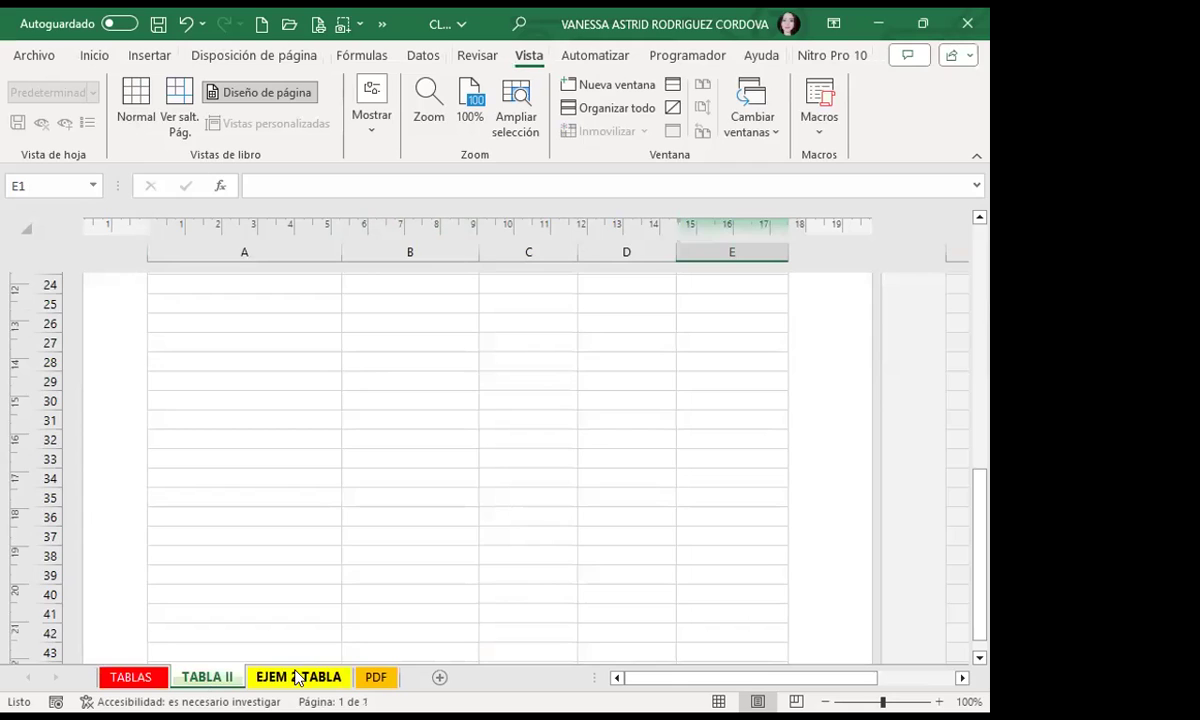
pyautogui.click(296, 677)
pyautogui.click(204, 677)
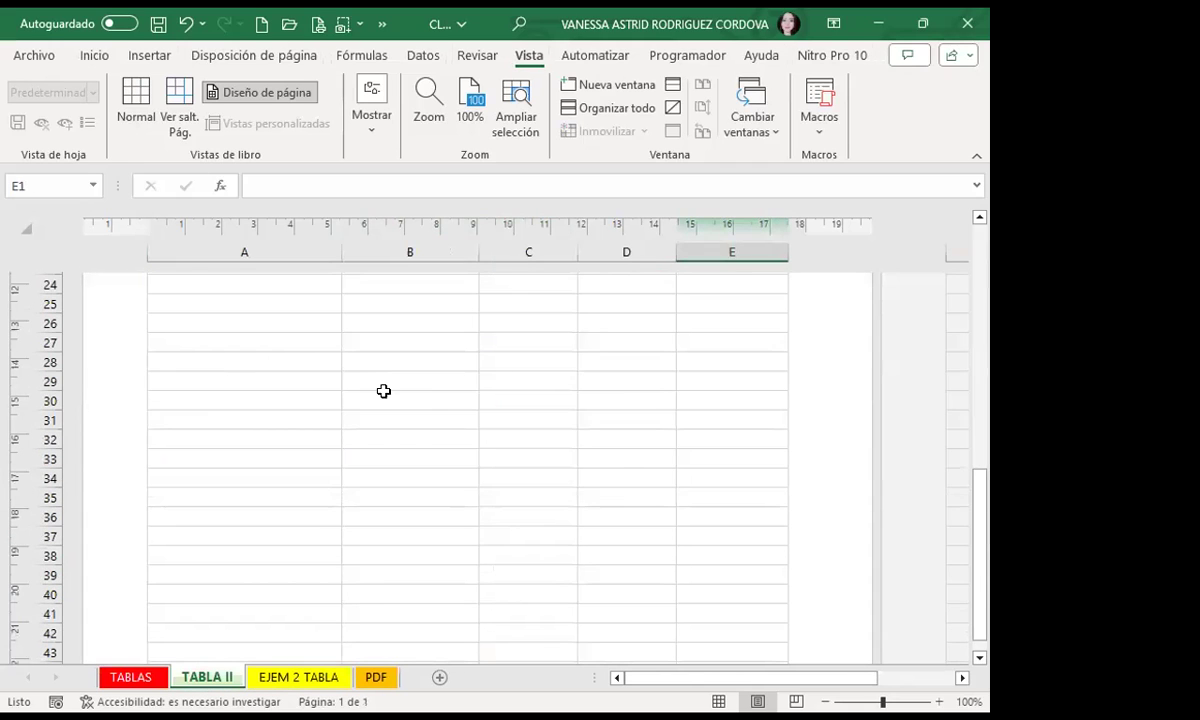
pyautogui.click(122, 90)
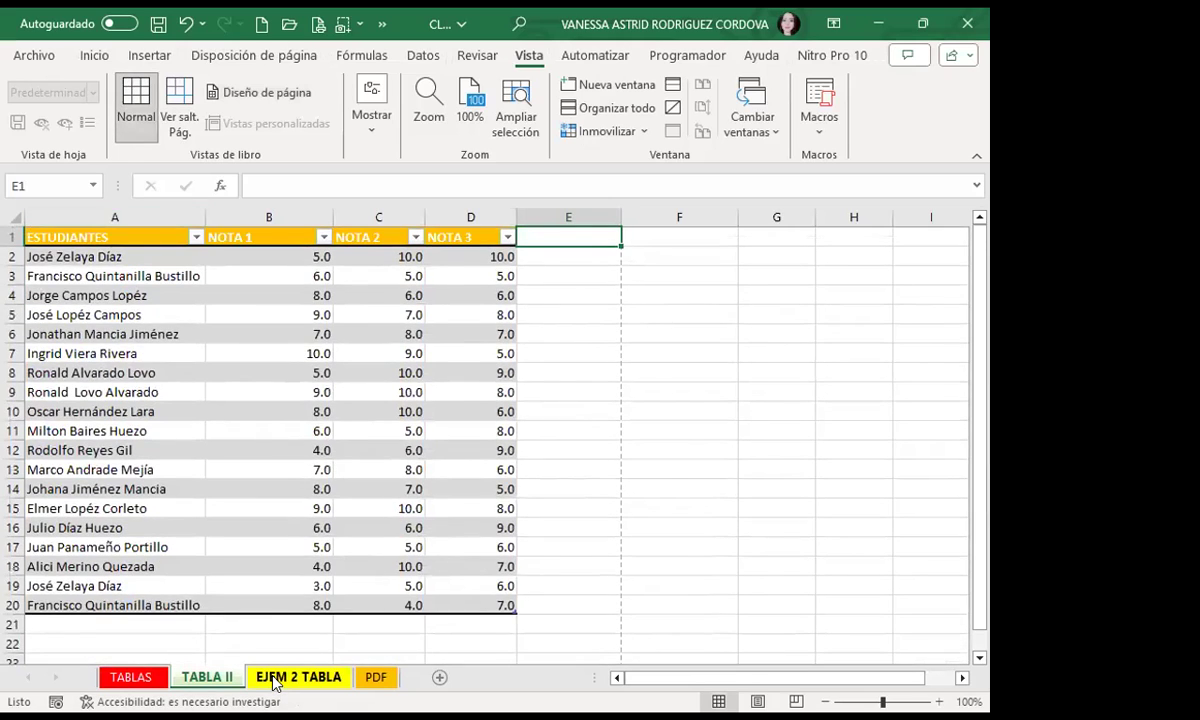
# Step: Return the EJEM 2 TABLA sheet to normal view
pyautogui.rightClick(275, 683)
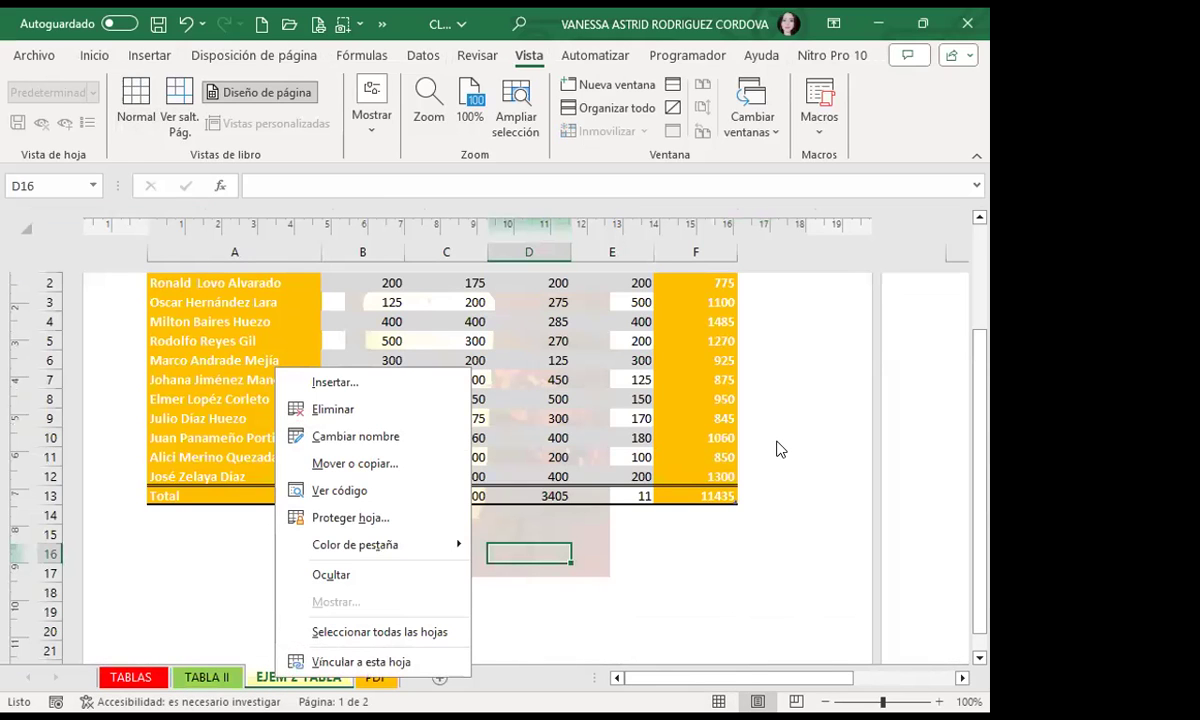
pyautogui.click(128, 105)
pyautogui.click(445, 470)
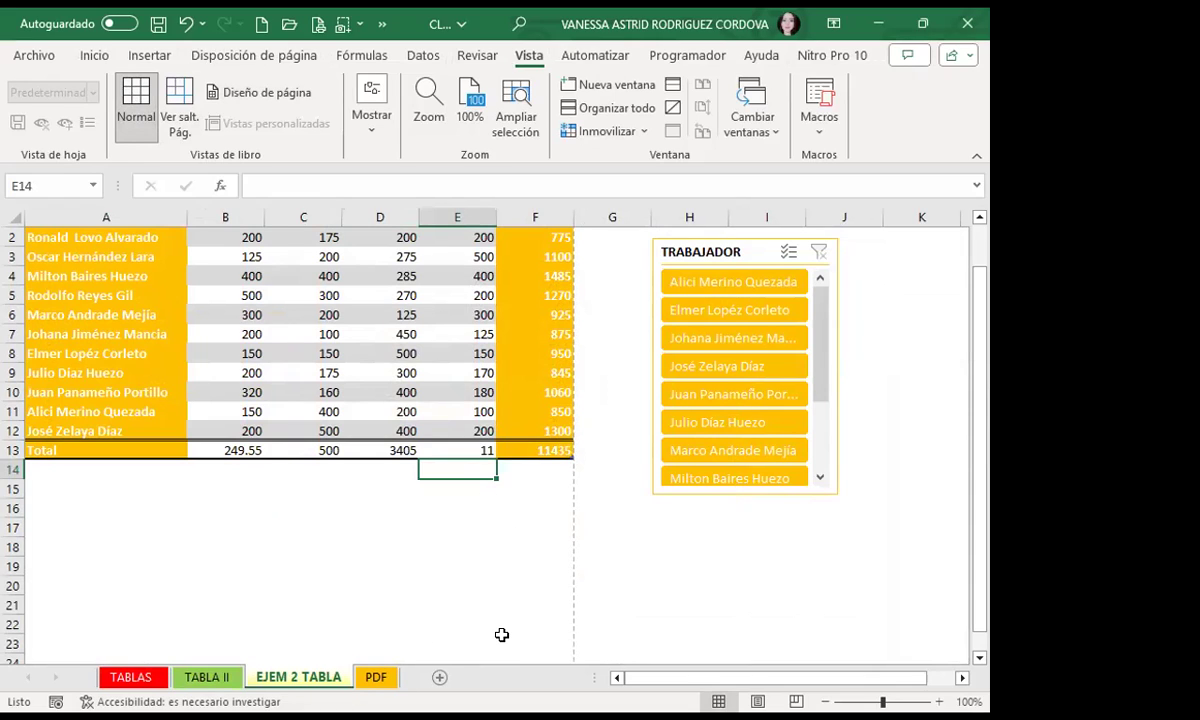
# Step: Switch the TABLAS sheet back to normal view from Vista > Normal
pyautogui.scroll(1, 389, 536)
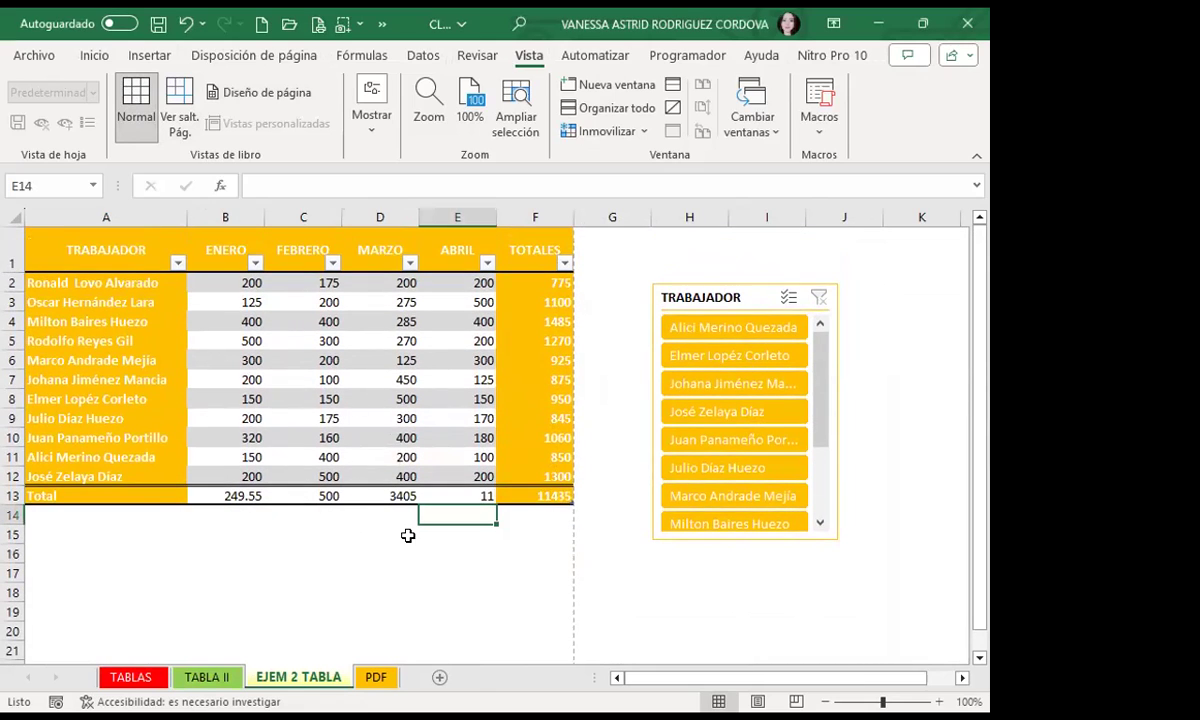
pyautogui.click(258, 57)
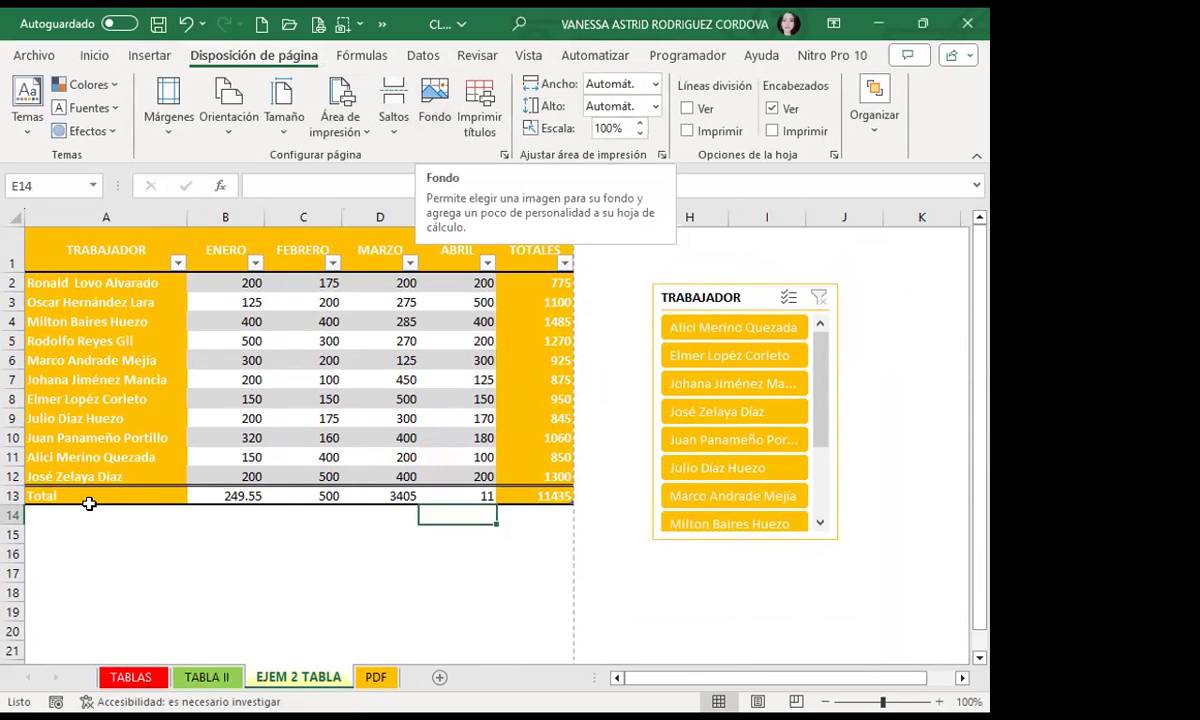
pyautogui.click(128, 677)
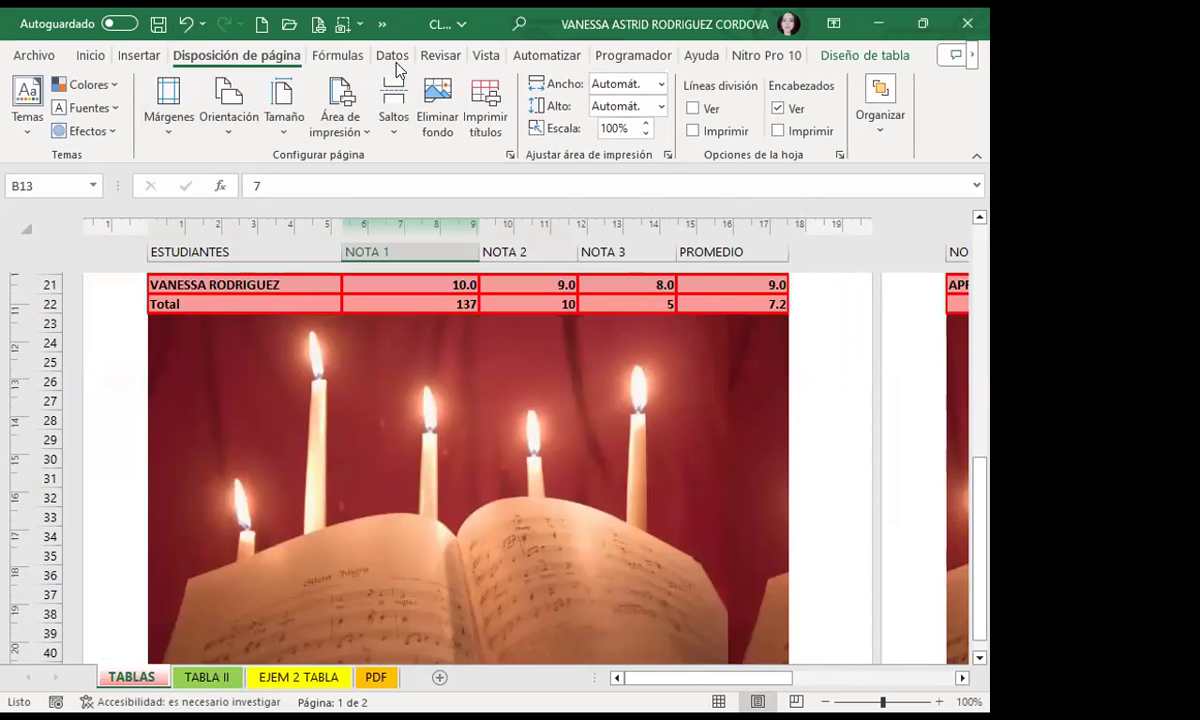
pyautogui.click(486, 55)
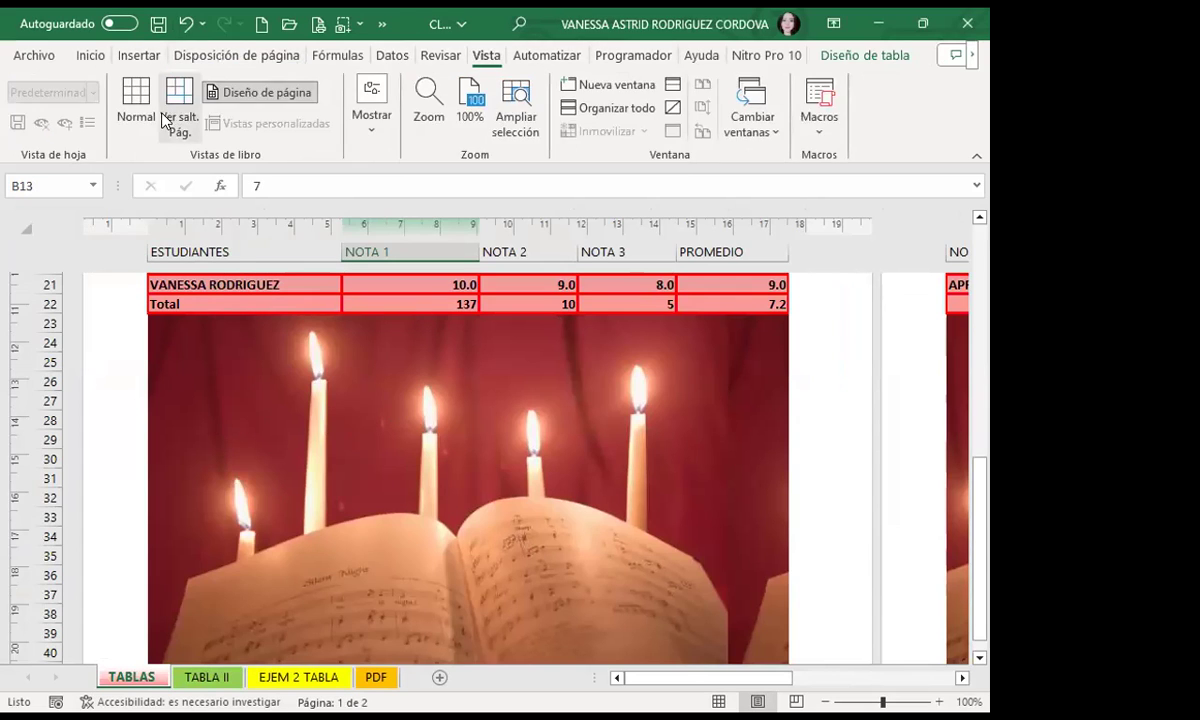
pyautogui.click(136, 100)
# Step: Preview how the grades table will print under Archivo > Imprimir
pyautogui.scroll(4, 362, 355)
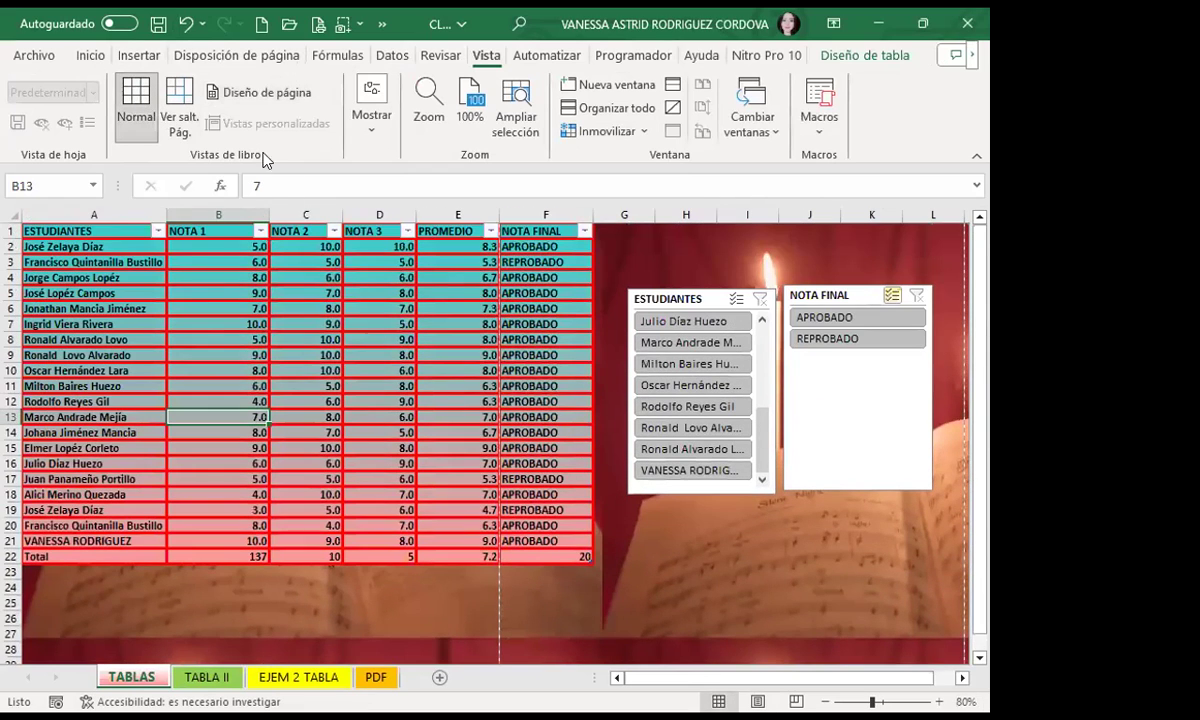
pyautogui.click(392, 55)
pyautogui.click(318, 25)
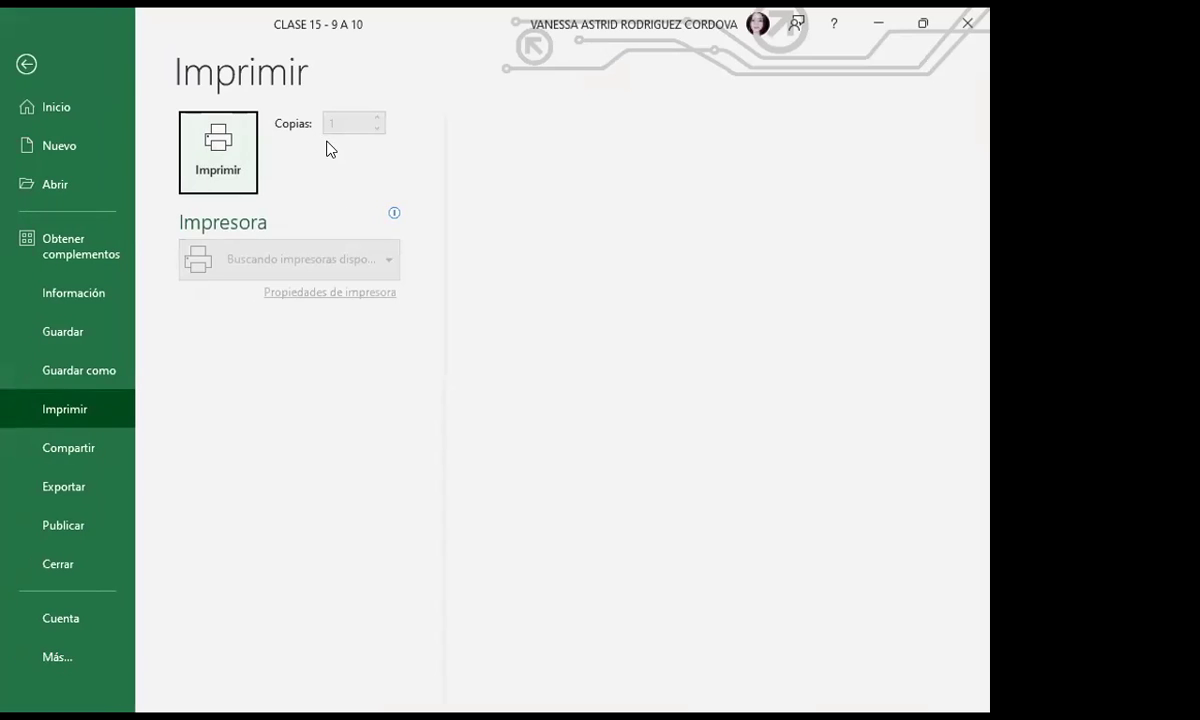
pyautogui.scroll(-2, 690, 470)
pyautogui.scroll(2, 702, 452)
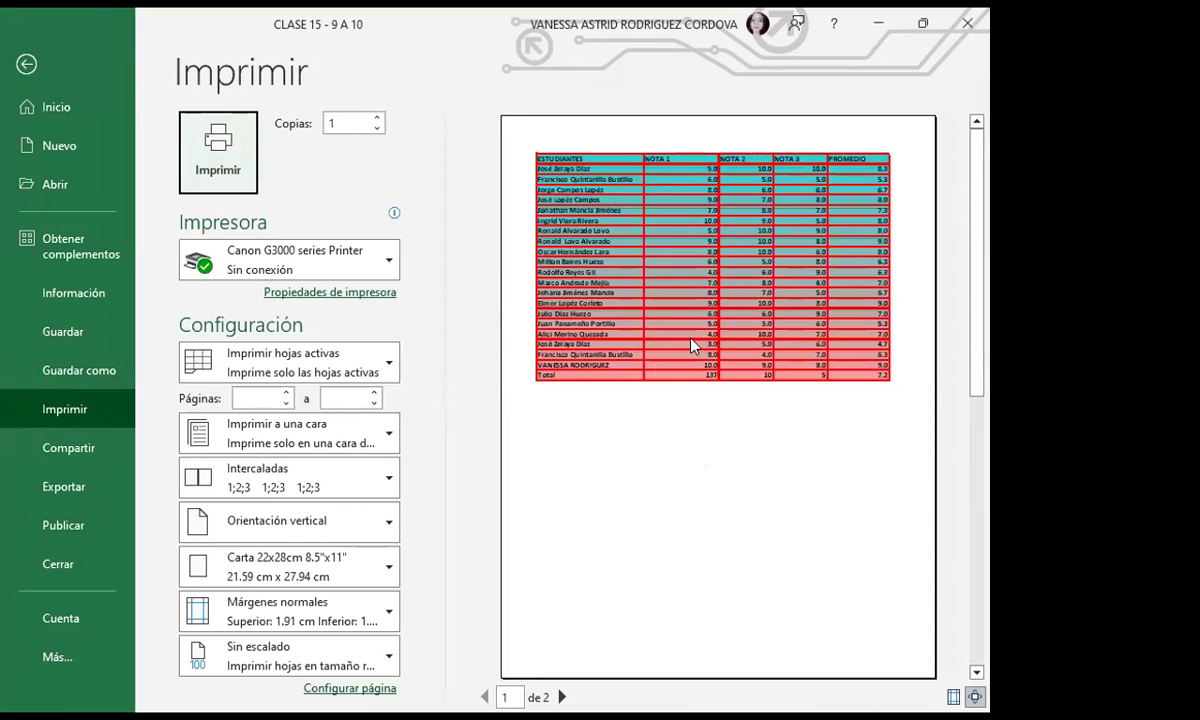
# Step: Leave the preview, click an empty cell and move to the PDF sheet
pyautogui.click(24, 66)
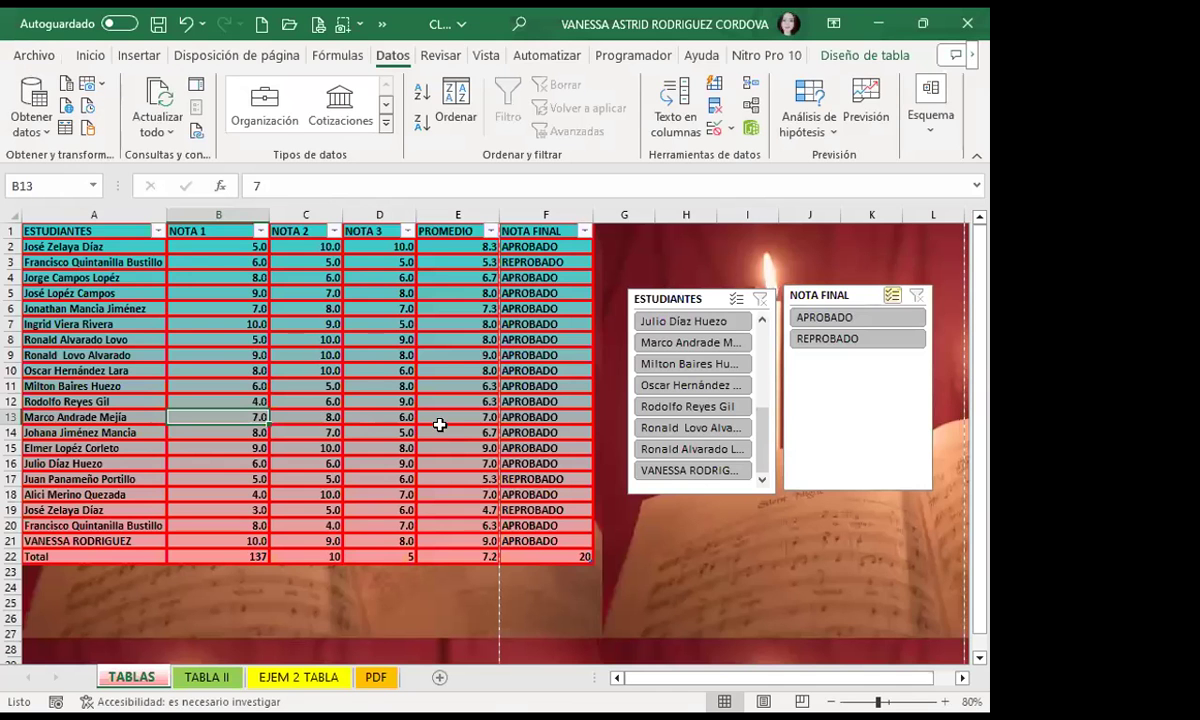
pyautogui.click(658, 540)
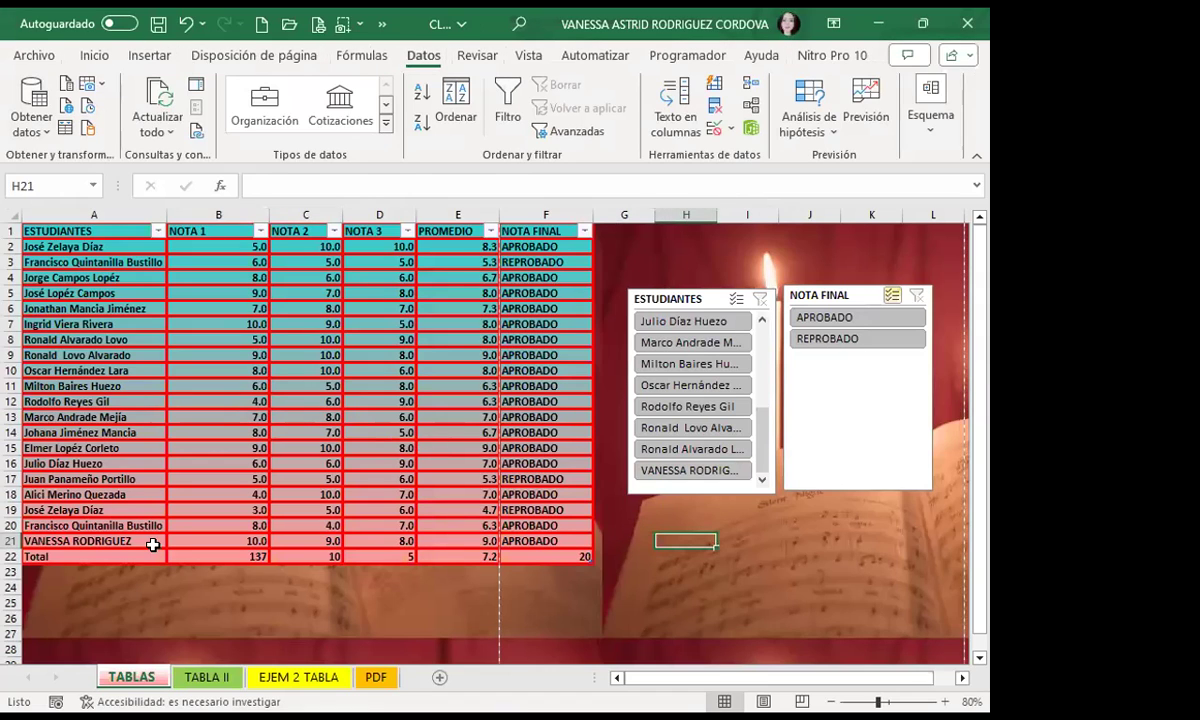
pyautogui.click(375, 677)
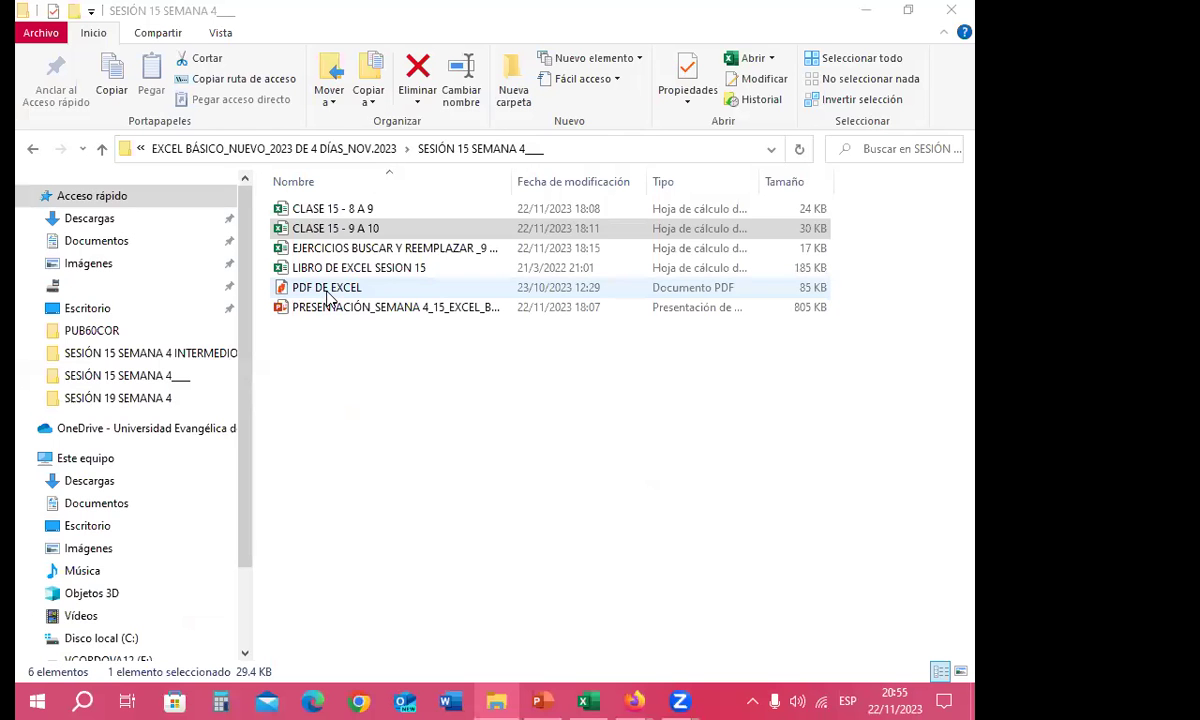
# Step: Open PDF DE EXCEL from the SESIÓN 15 SEMANA 4 folder in Nitro Pro
pyautogui.click(333, 289)
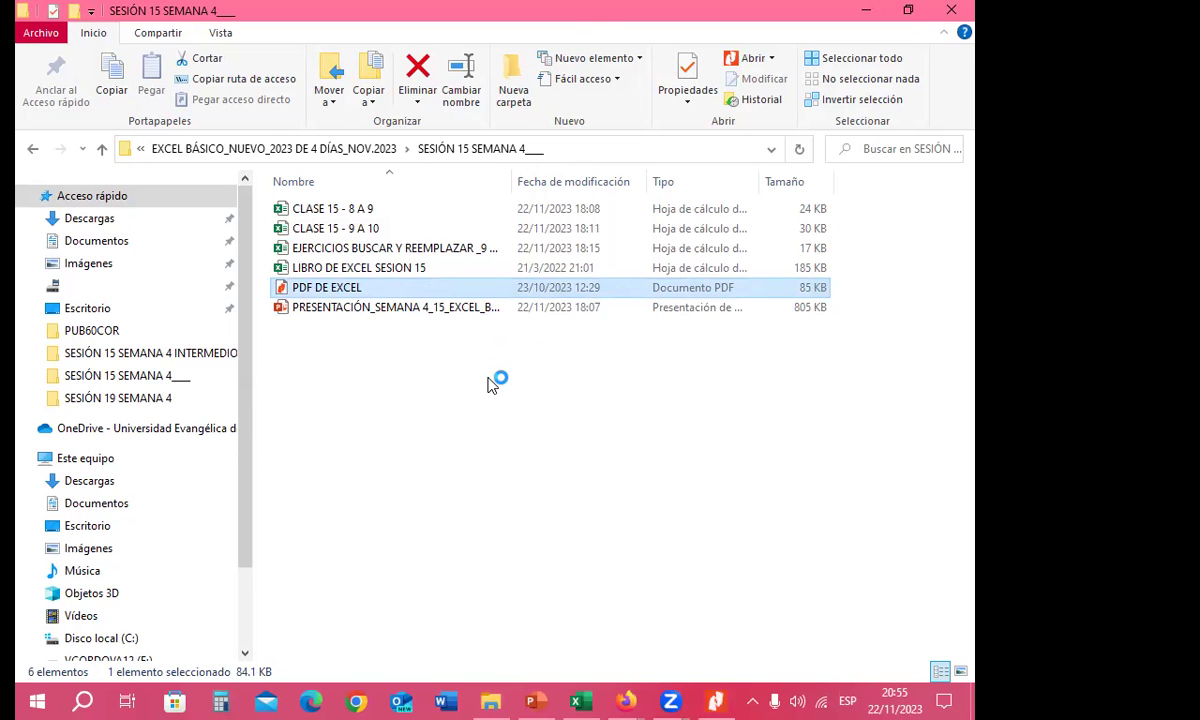
pyautogui.scroll(-4, 611, 455)
# Step: Scroll through the sales table in PDF DE EXCEL, then close Nitro Pro 10
pyautogui.scroll(-1, 630, 462)
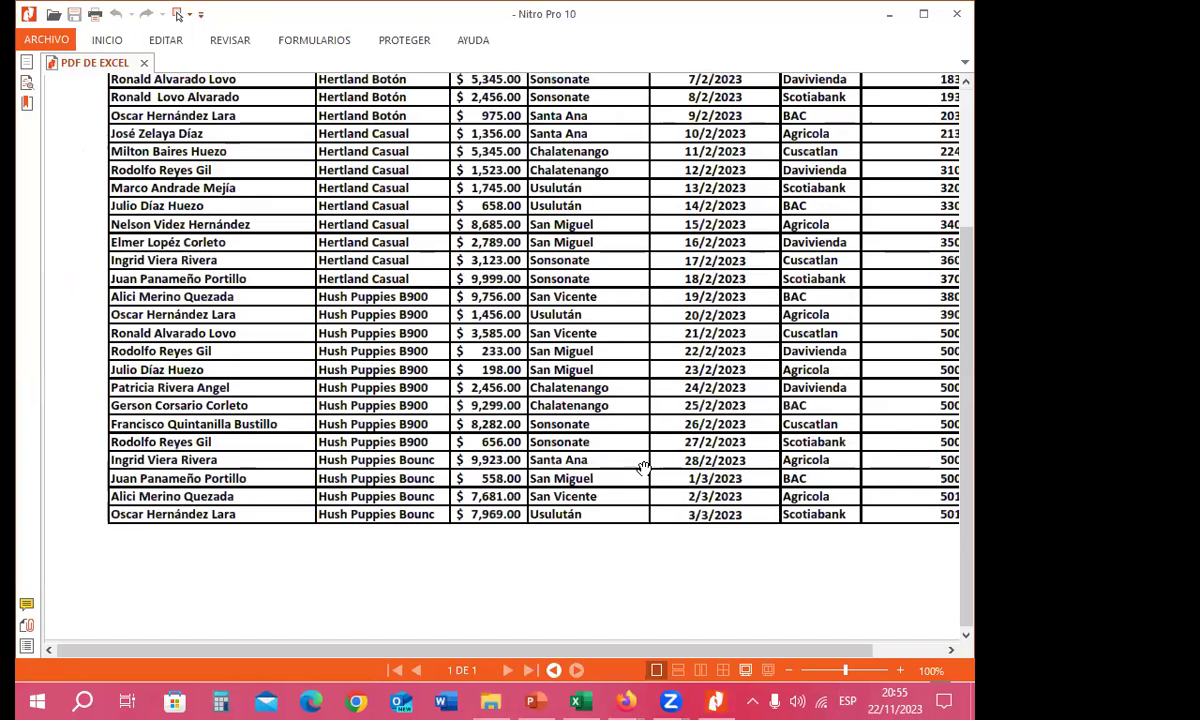
pyautogui.scroll(5, 668, 341)
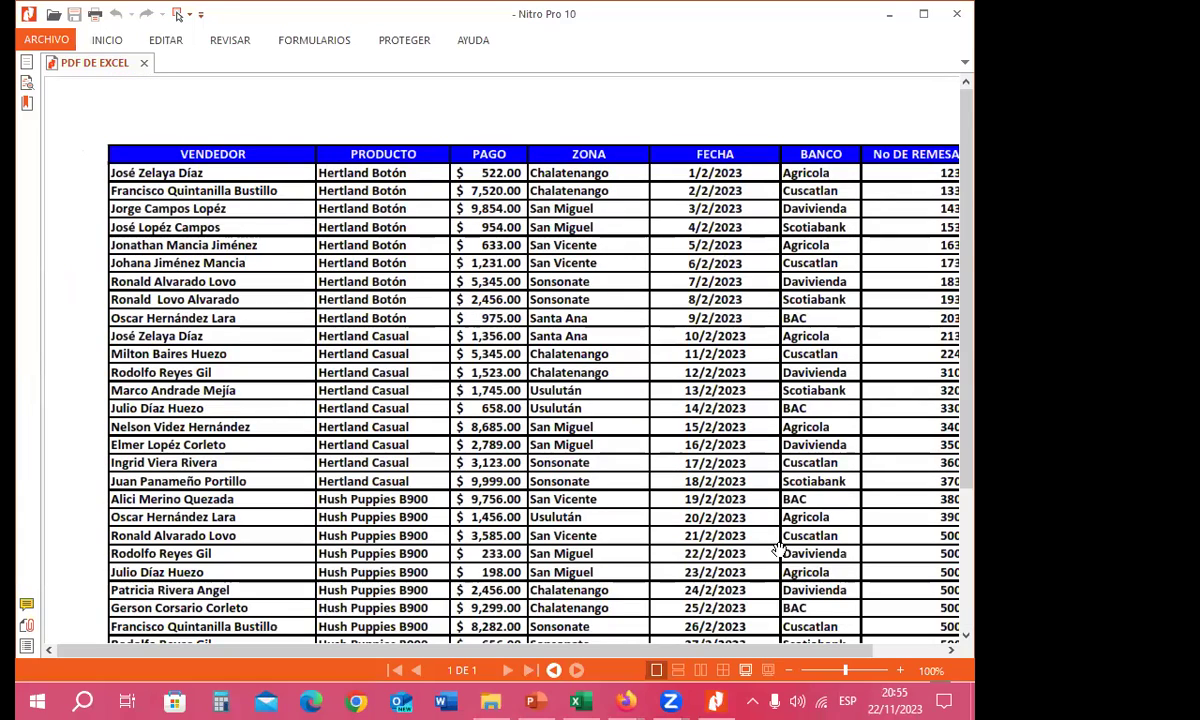
pyautogui.keyDown('ctrl'); pyautogui.scroll(-1, 882, 605); pyautogui.keyUp('ctrl')
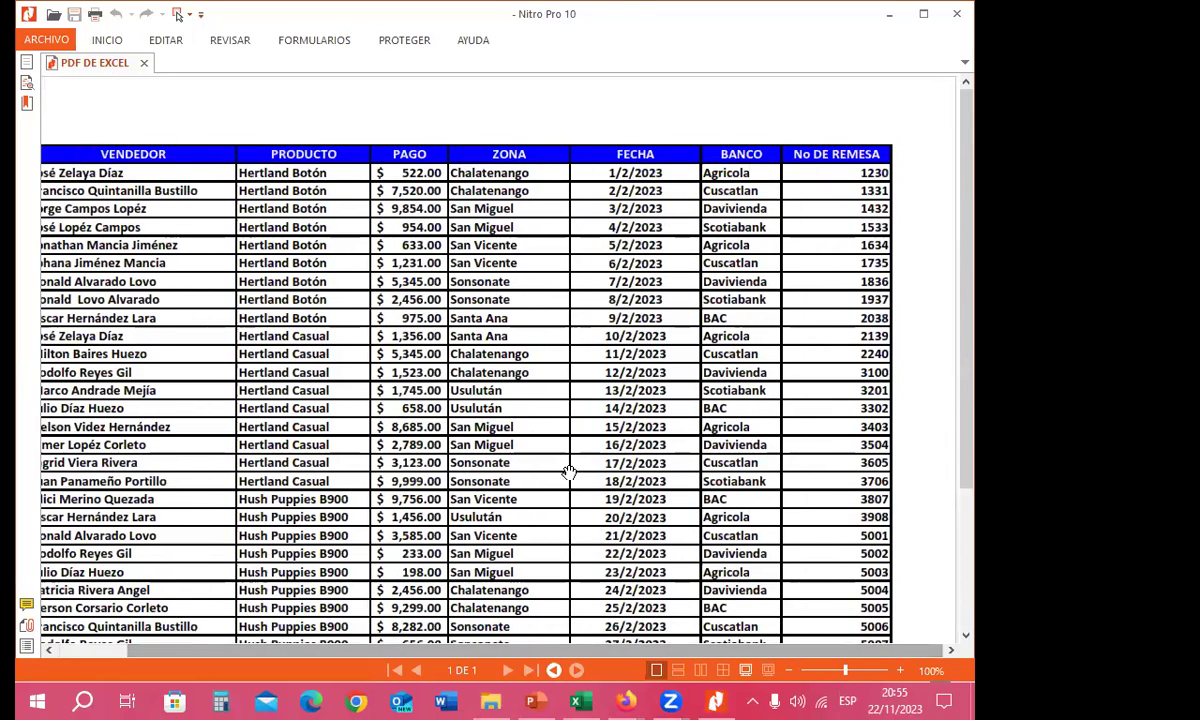
pyautogui.keyDown('ctrl'); pyautogui.scroll(-2, 571, 471); pyautogui.keyUp('ctrl')
pyautogui.keyDown('ctrl'); pyautogui.scroll(-1, 498, 413); pyautogui.keyUp('ctrl')
pyautogui.keyDown('ctrl'); pyautogui.scroll(1, 498, 413); pyautogui.keyUp('ctrl')
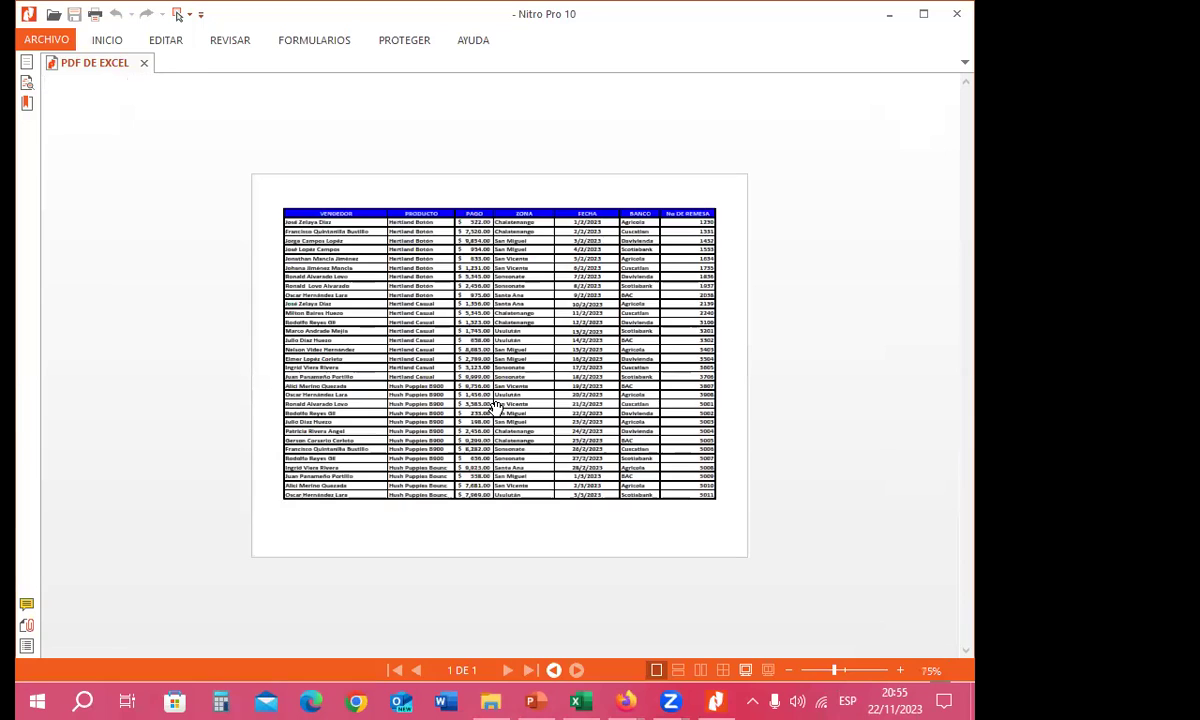
pyautogui.keyDown('ctrl'); pyautogui.scroll(1, 493, 405); pyautogui.keyUp('ctrl')
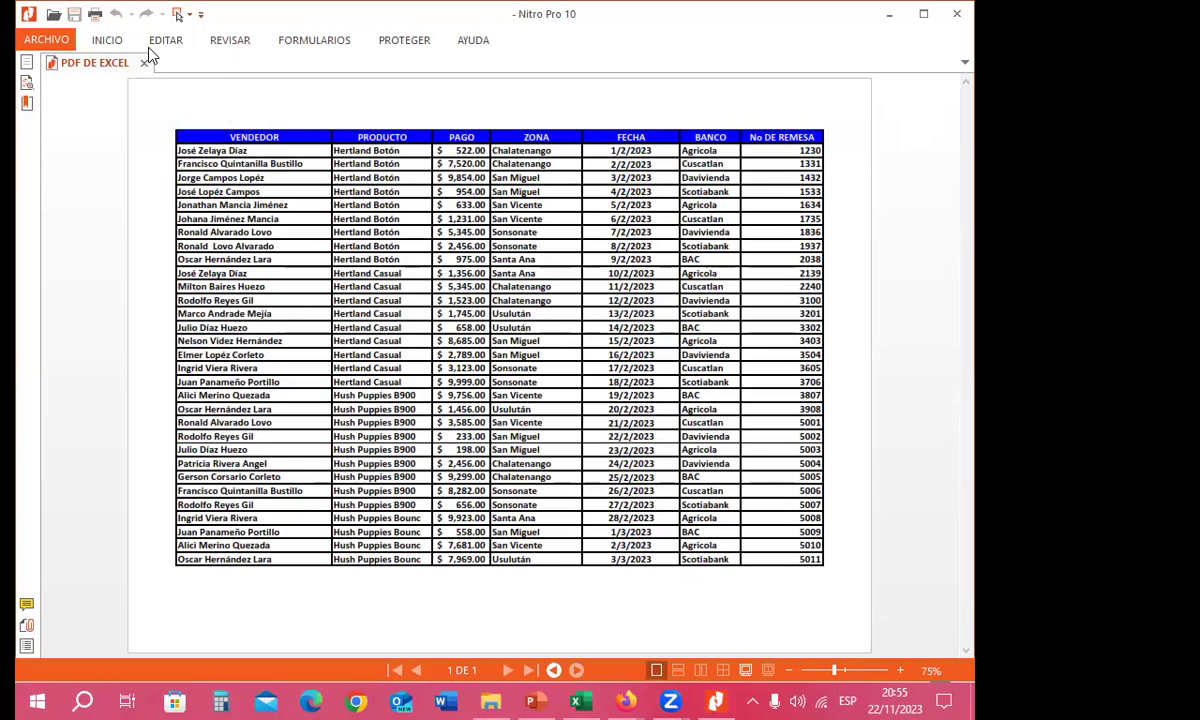
pyautogui.click(104, 42)
pyautogui.click(297, 277)
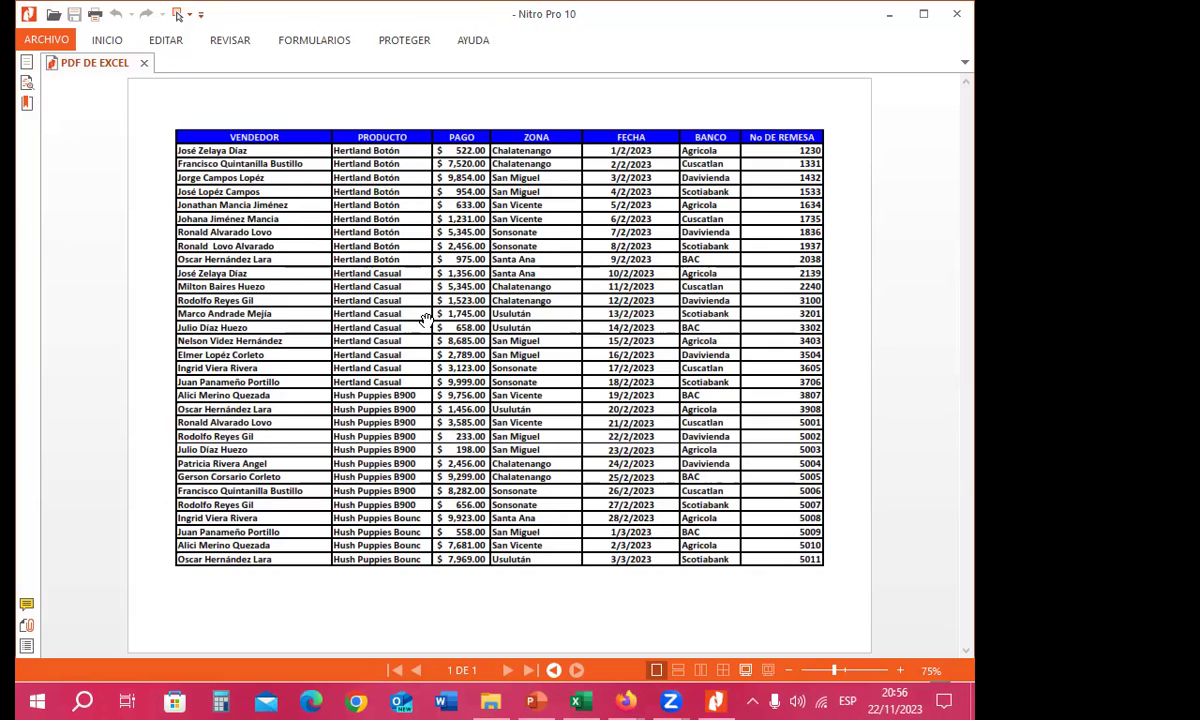
pyautogui.click(955, 13)
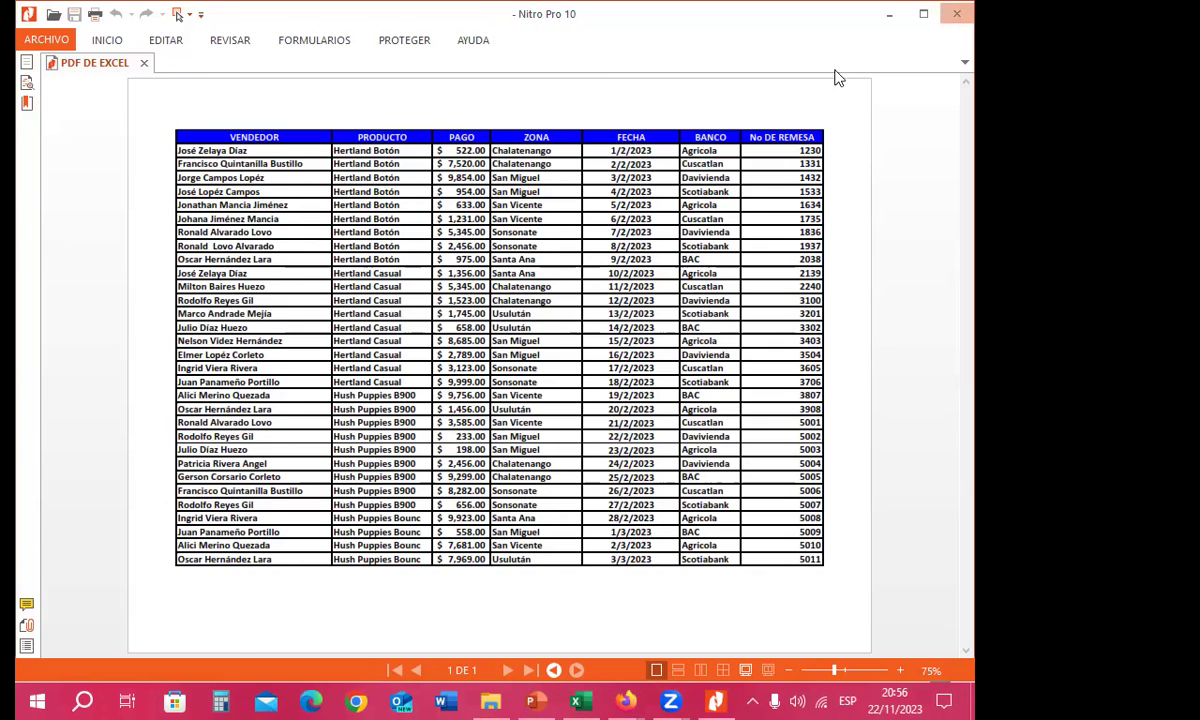
# Step: Bring Excel forward and choose Obtener datos > De un archivo > De PDF
pyautogui.click(586, 700)
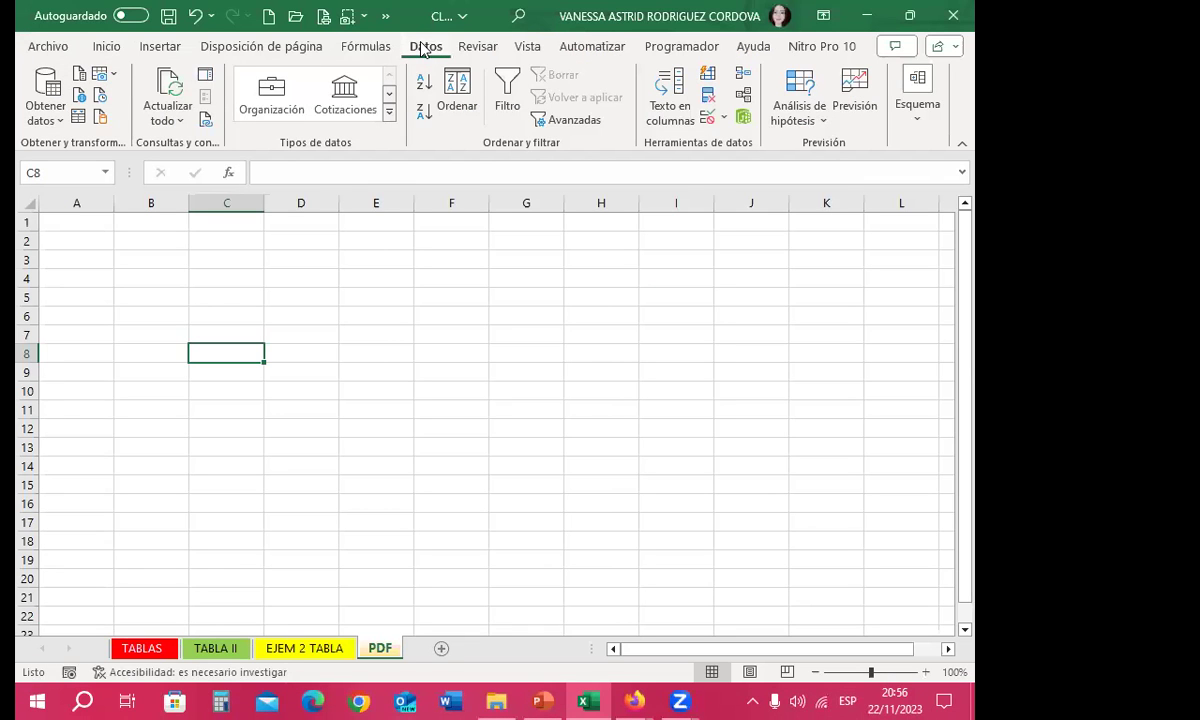
pyautogui.click(45, 105)
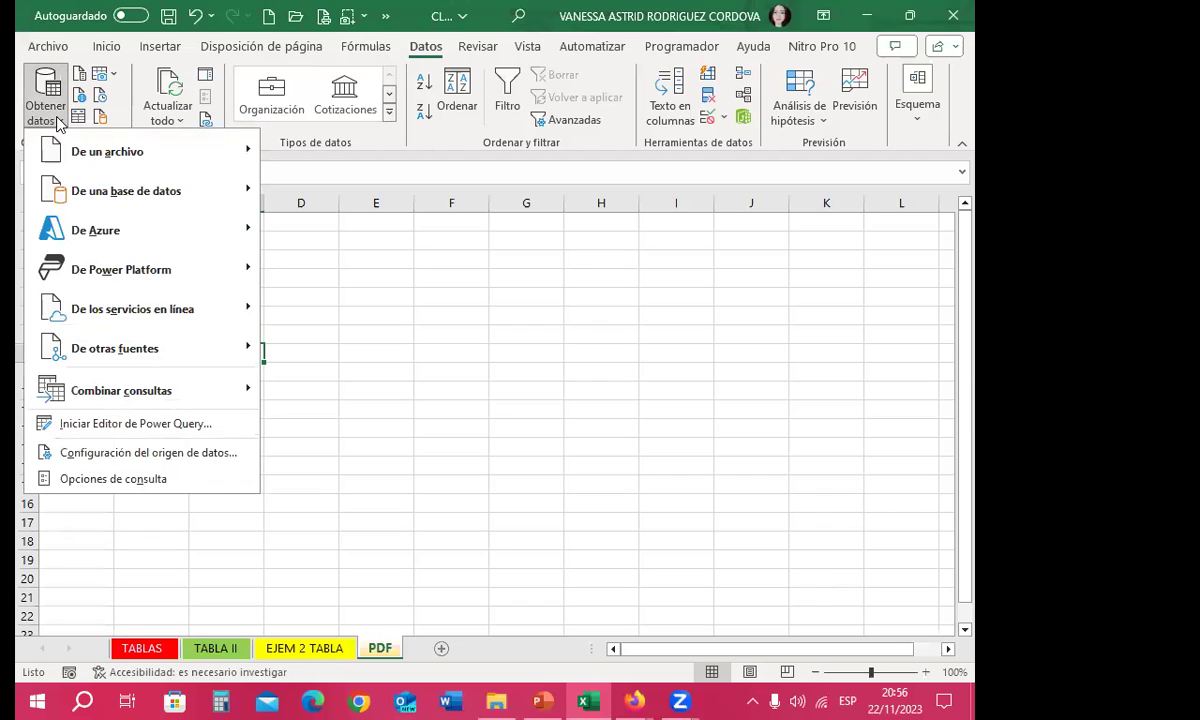
pyautogui.click(422, 47)
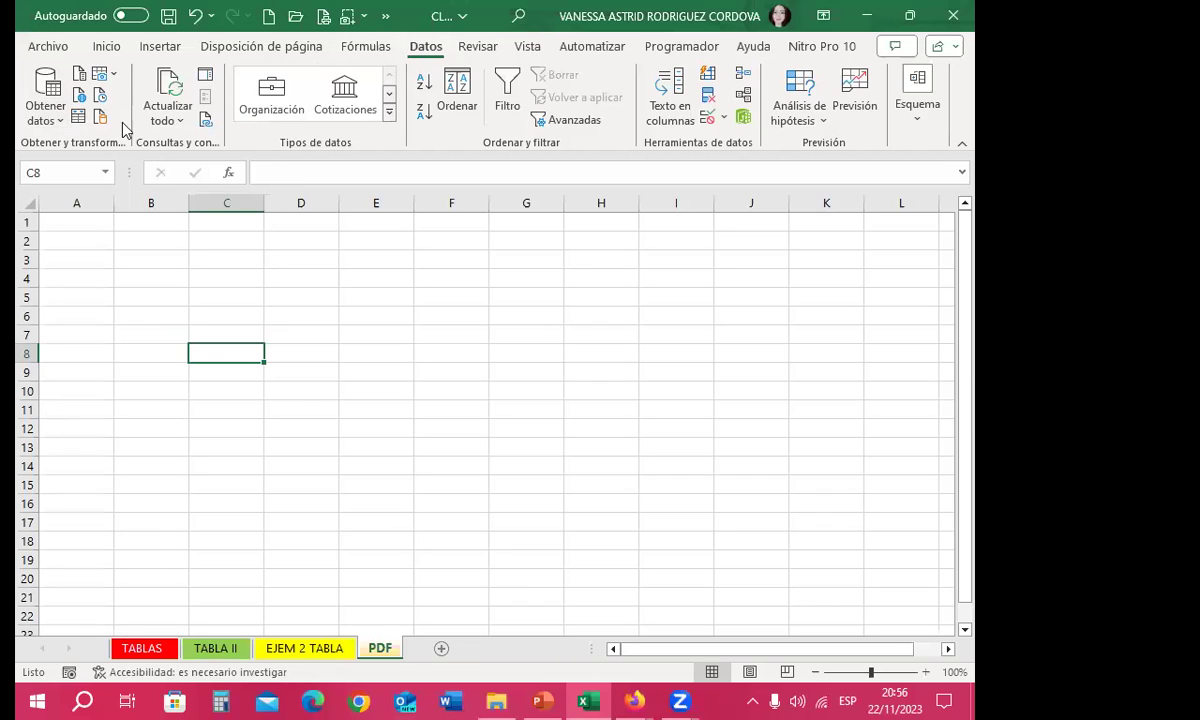
pyautogui.click(57, 122)
pyautogui.moveTo(95, 190)
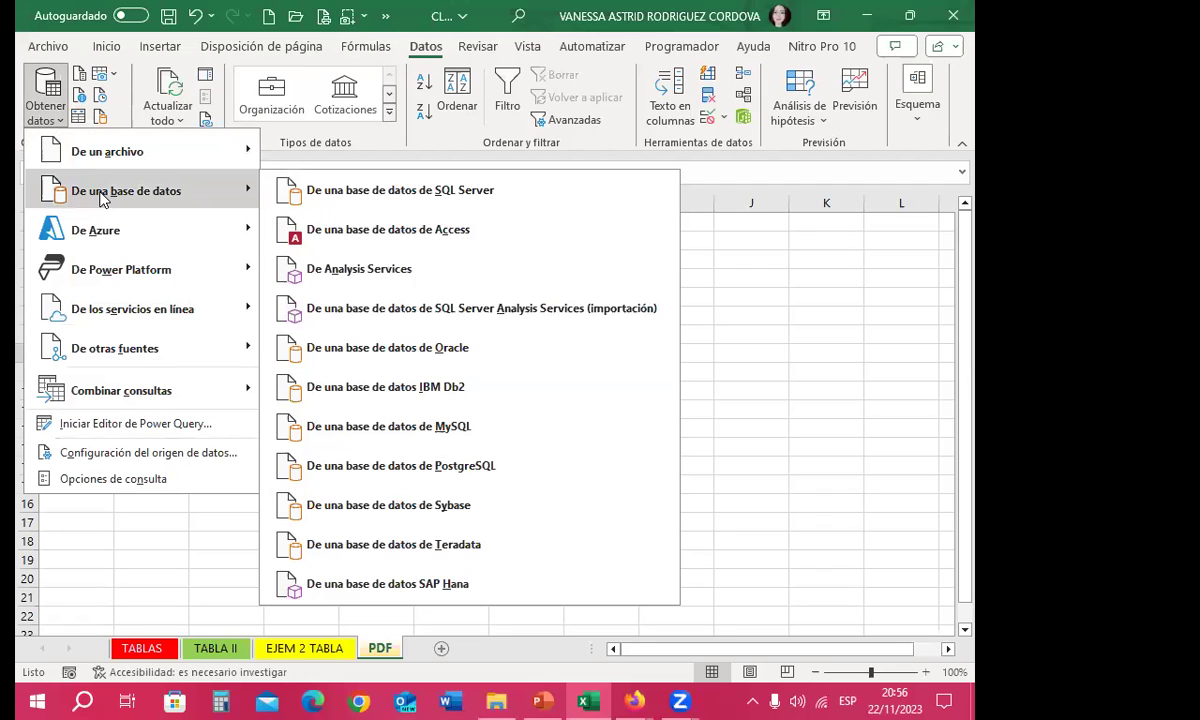
pyautogui.moveTo(108, 155)
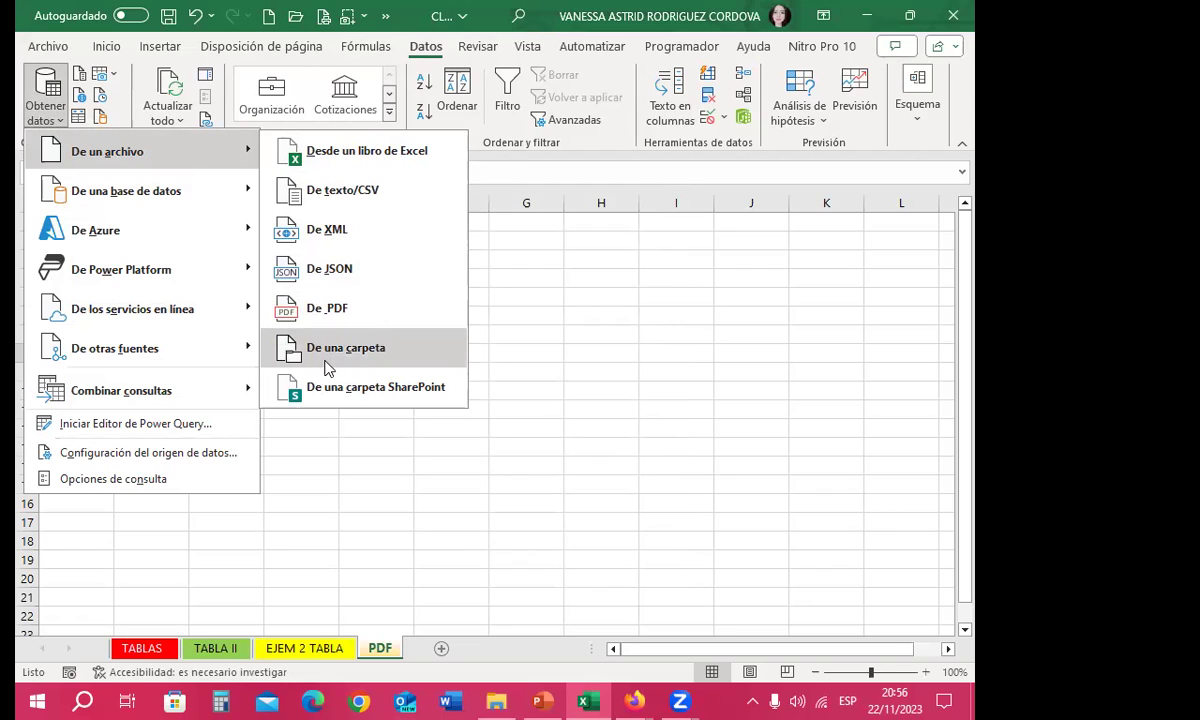
pyautogui.click(326, 311)
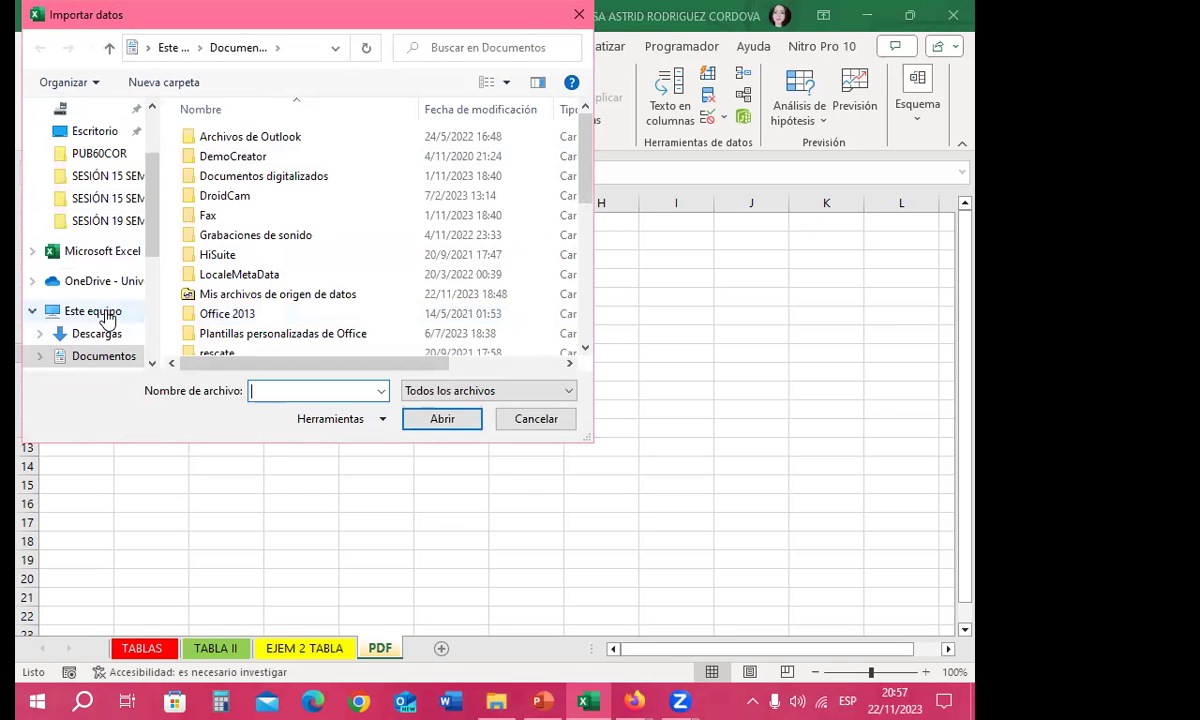
# Step: Browse from Escritorio into CURSOS INGLES CORPORATIVO and the EXCEL BÁSICO course folder
pyautogui.click(95, 131)
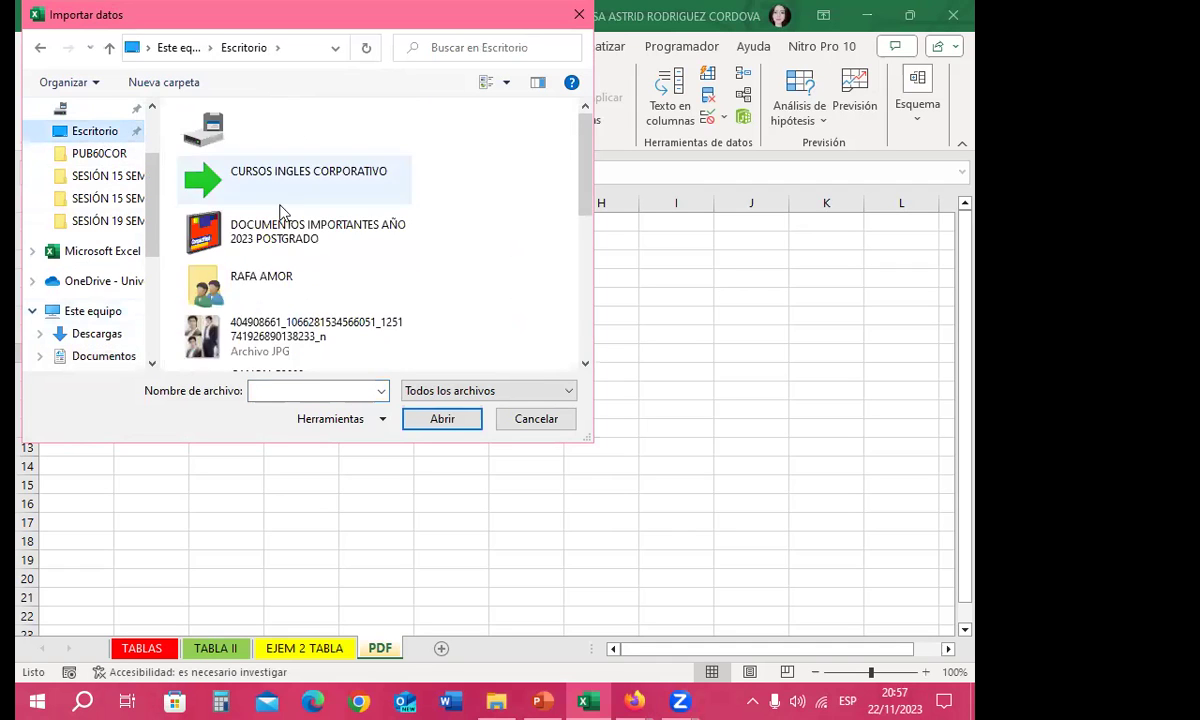
pyautogui.doubleClick(305, 187)
pyautogui.scroll(-3, 305, 193)
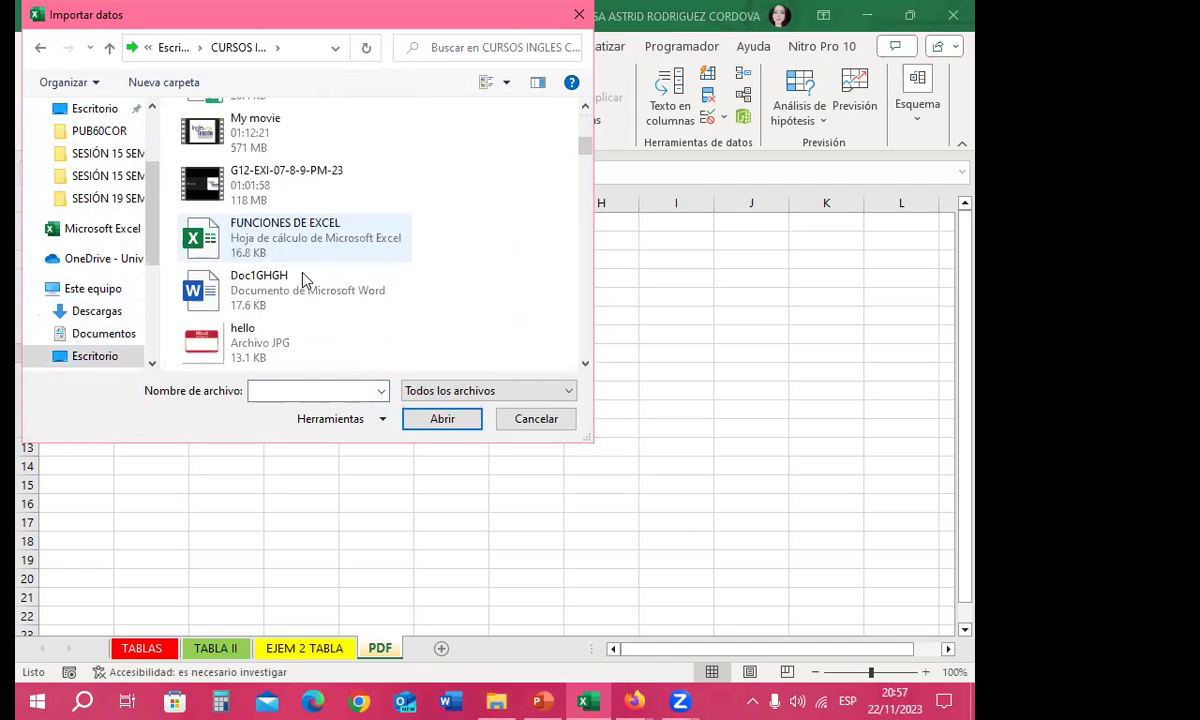
pyautogui.scroll(-3, 305, 278)
pyautogui.scroll(-3, 303, 290)
pyautogui.scroll(-3, 306, 302)
pyautogui.scroll(-3, 306, 308)
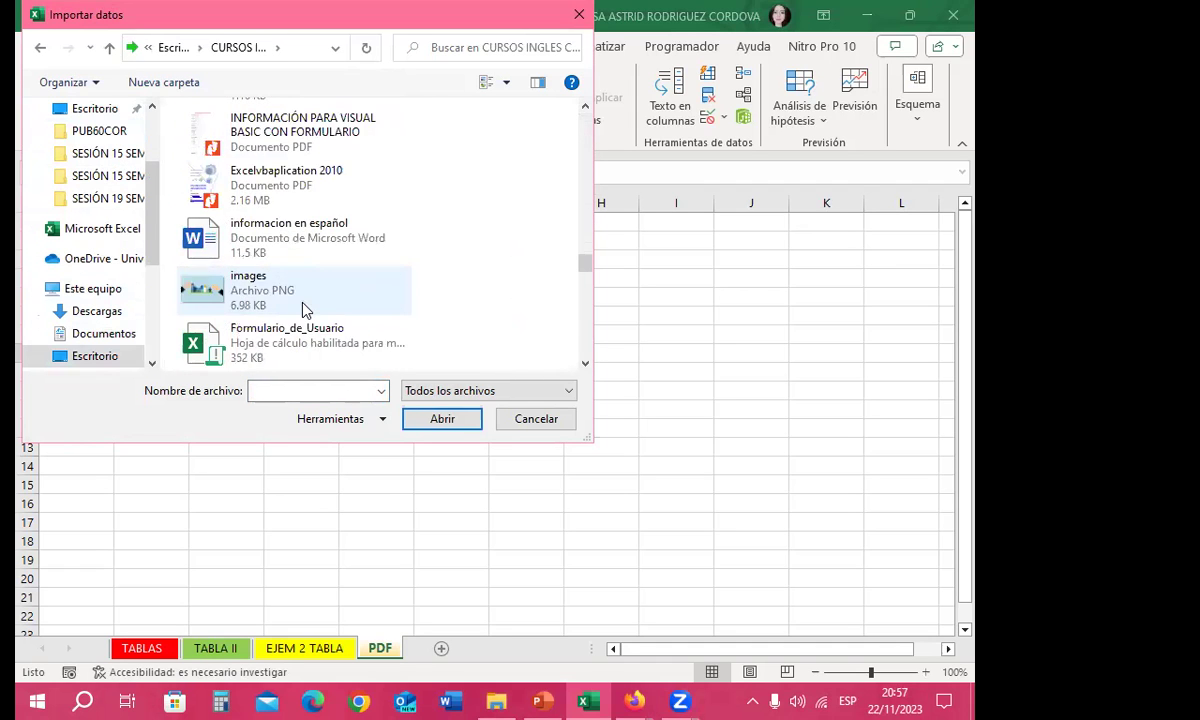
pyautogui.scroll(-3, 305, 310)
pyautogui.scroll(3, 305, 310)
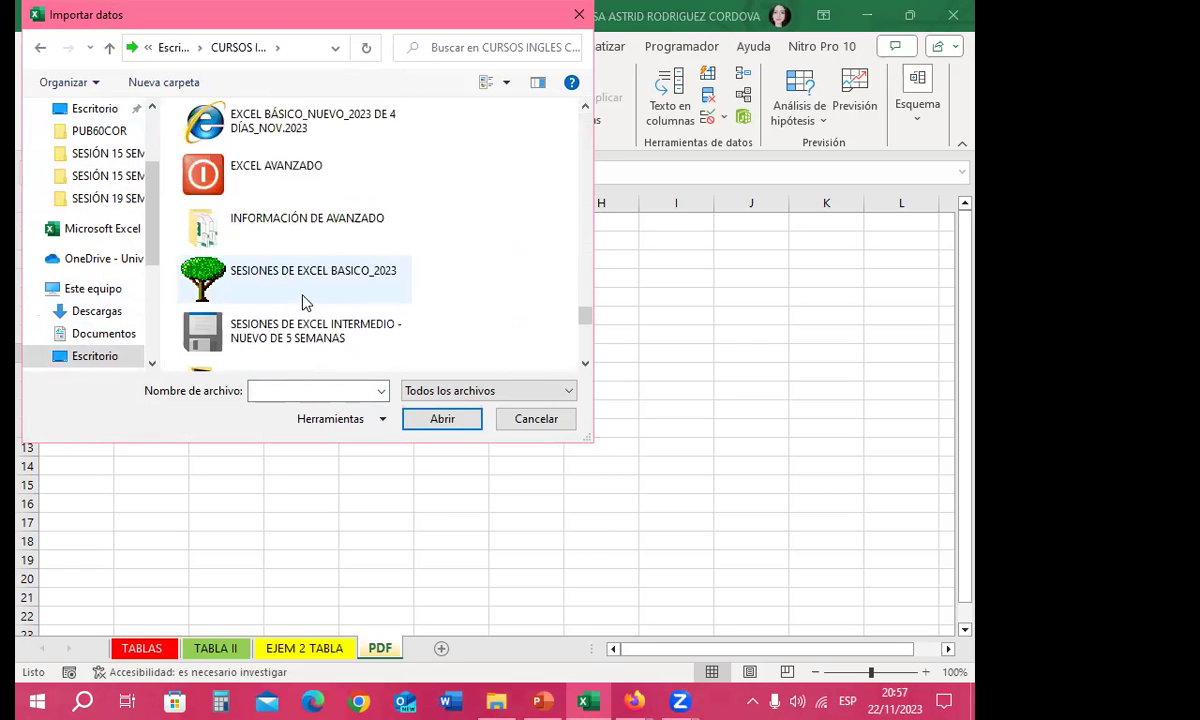
pyautogui.doubleClick(330, 122)
pyautogui.scroll(-3, 267, 333)
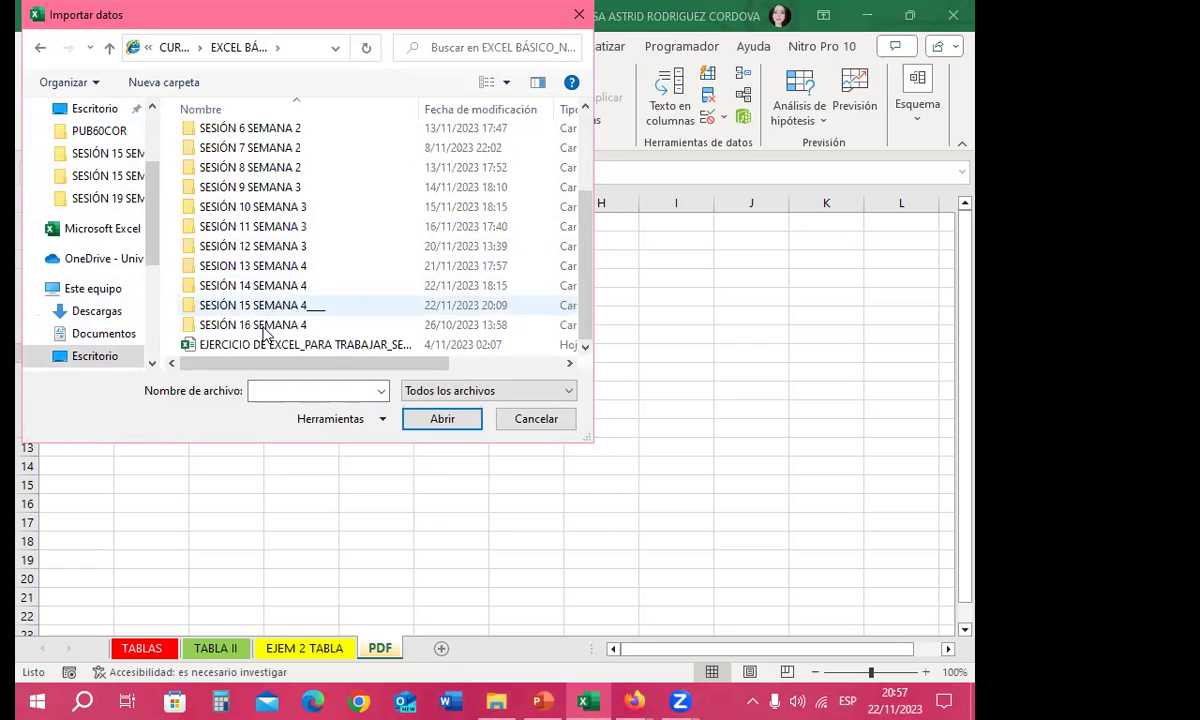
# Step: Open the SESIÓN 15 SEMANA 4 folder and import the PDF DE EXCEL file
pyautogui.click(266, 329)
pyautogui.doubleClick(266, 329)
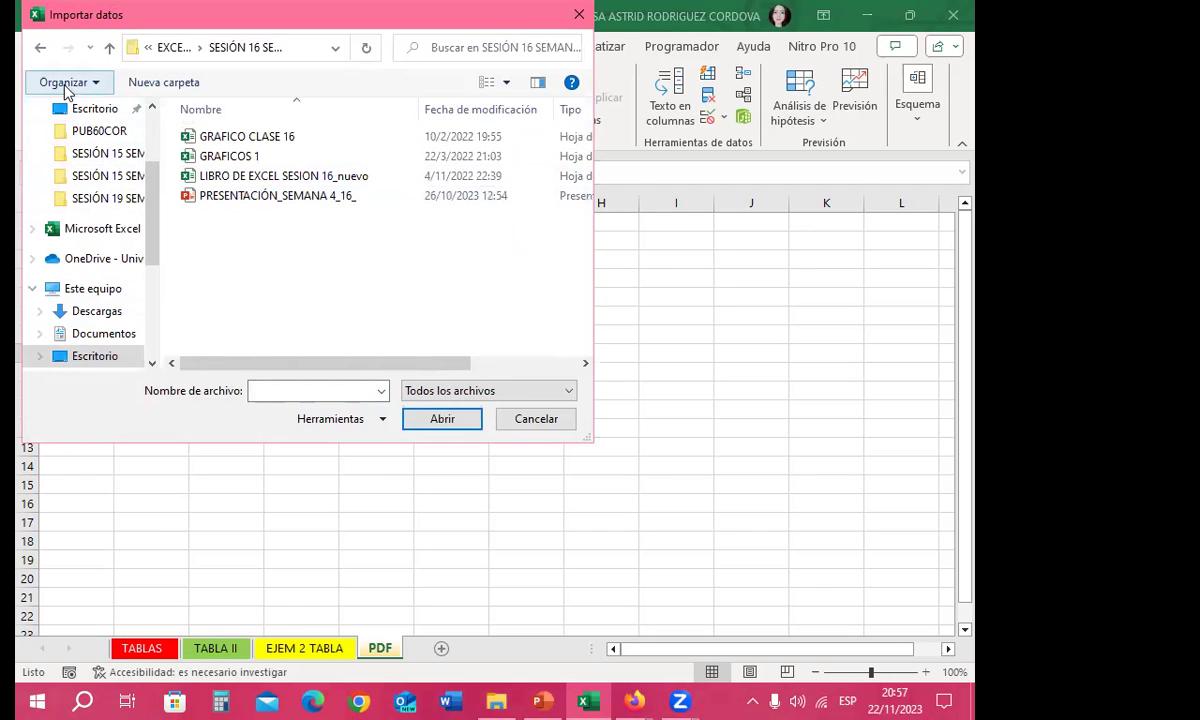
pyautogui.click(41, 48)
pyautogui.doubleClick(258, 328)
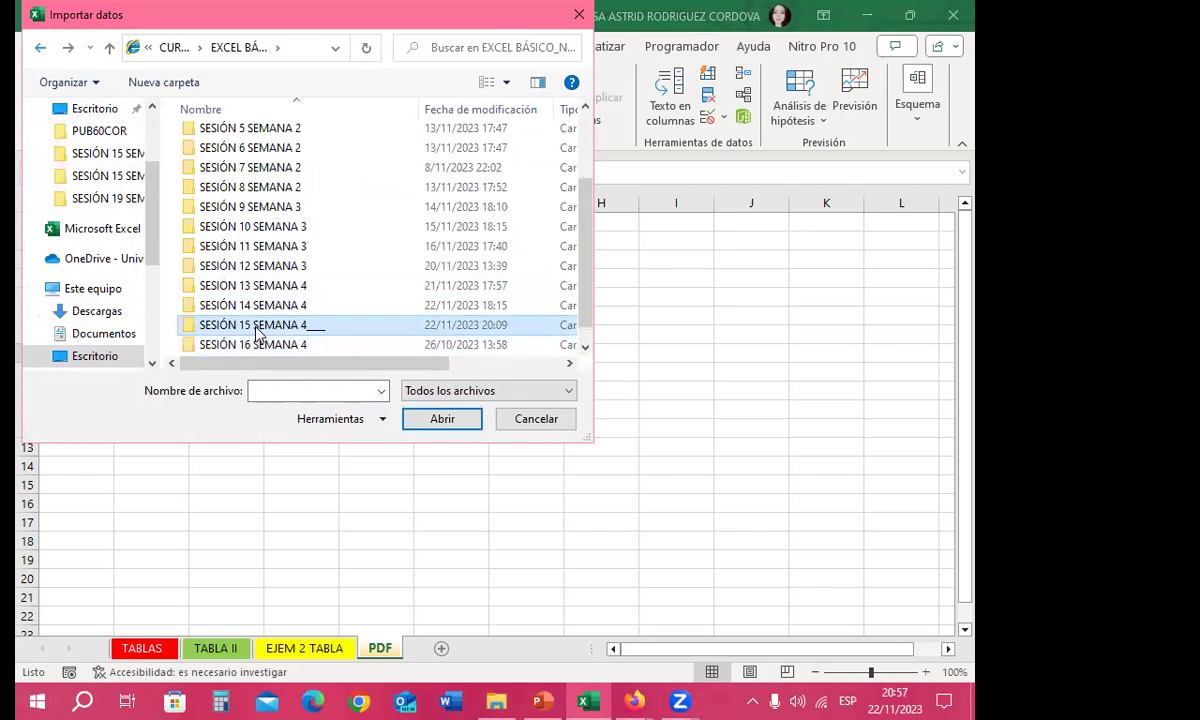
pyautogui.click(228, 218)
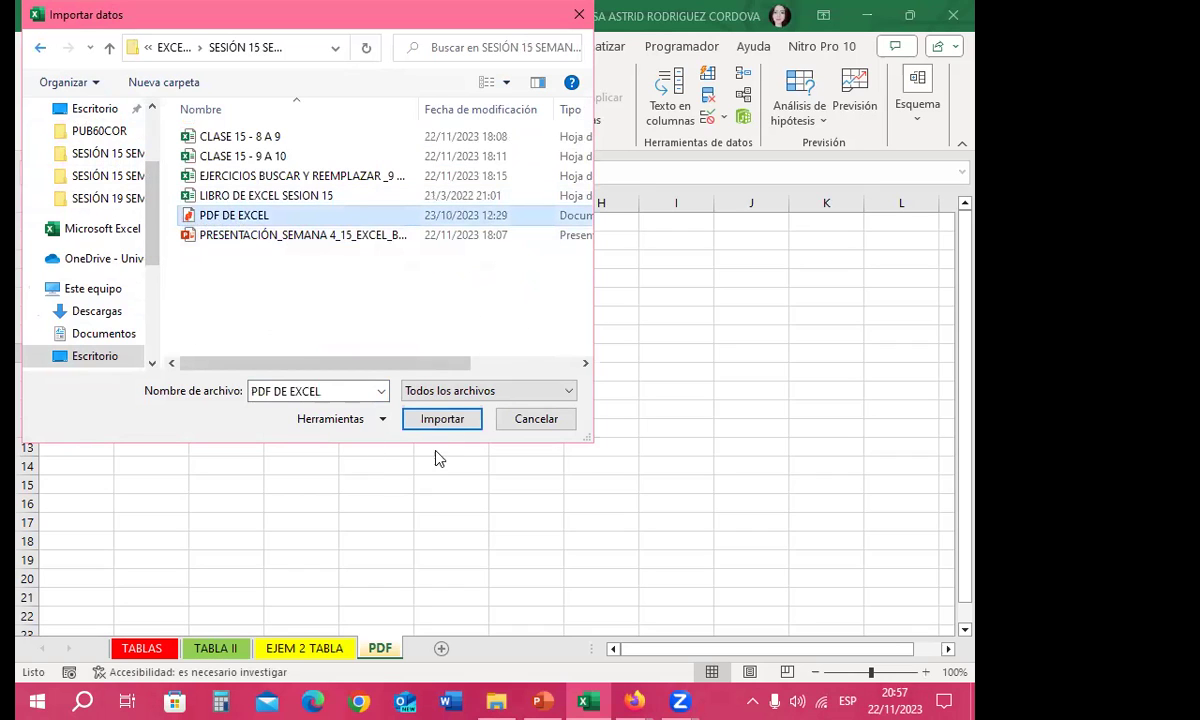
pyautogui.click(443, 418)
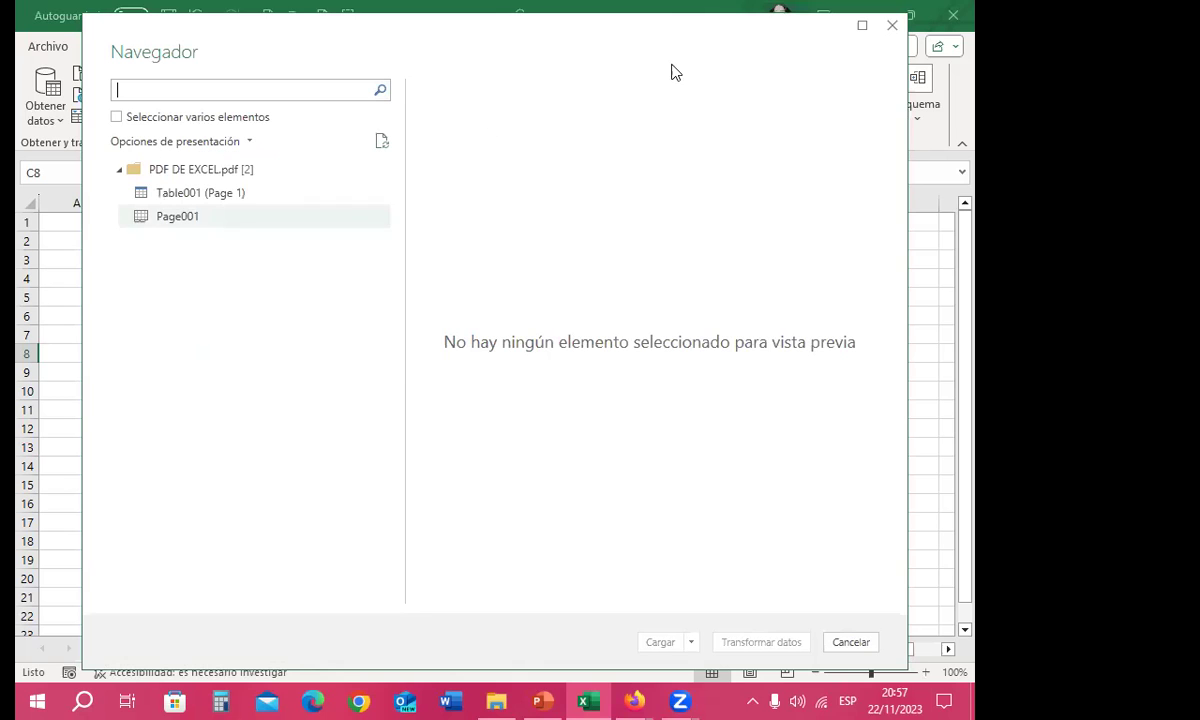
# Step: Close the Navegador without loading and select cell A3 on the PDF sheet
pyautogui.click(893, 26)
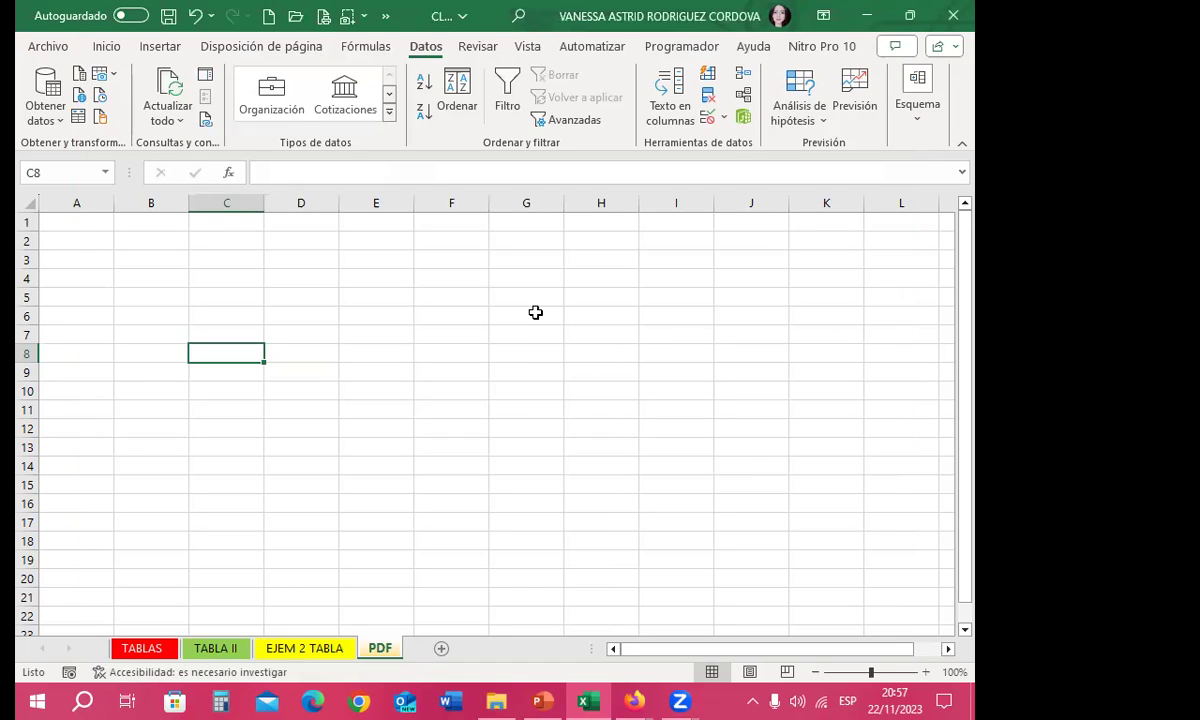
pyautogui.click(70, 240)
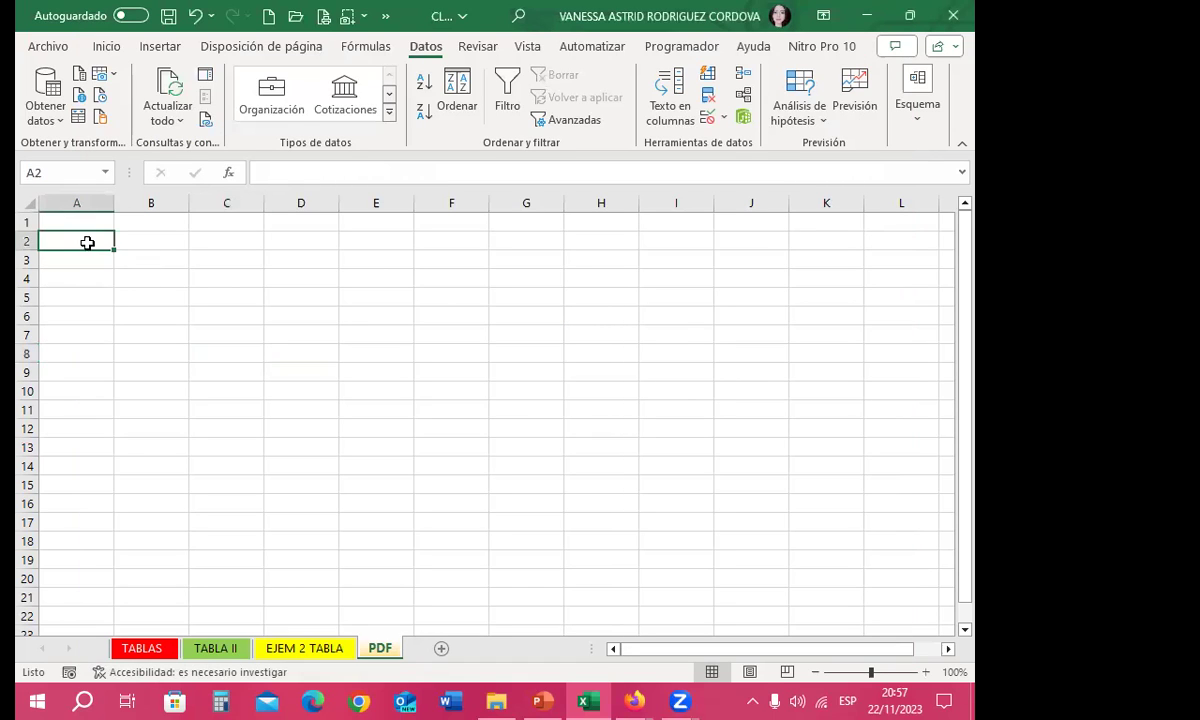
pyautogui.click(60, 272)
pyautogui.click(70, 262)
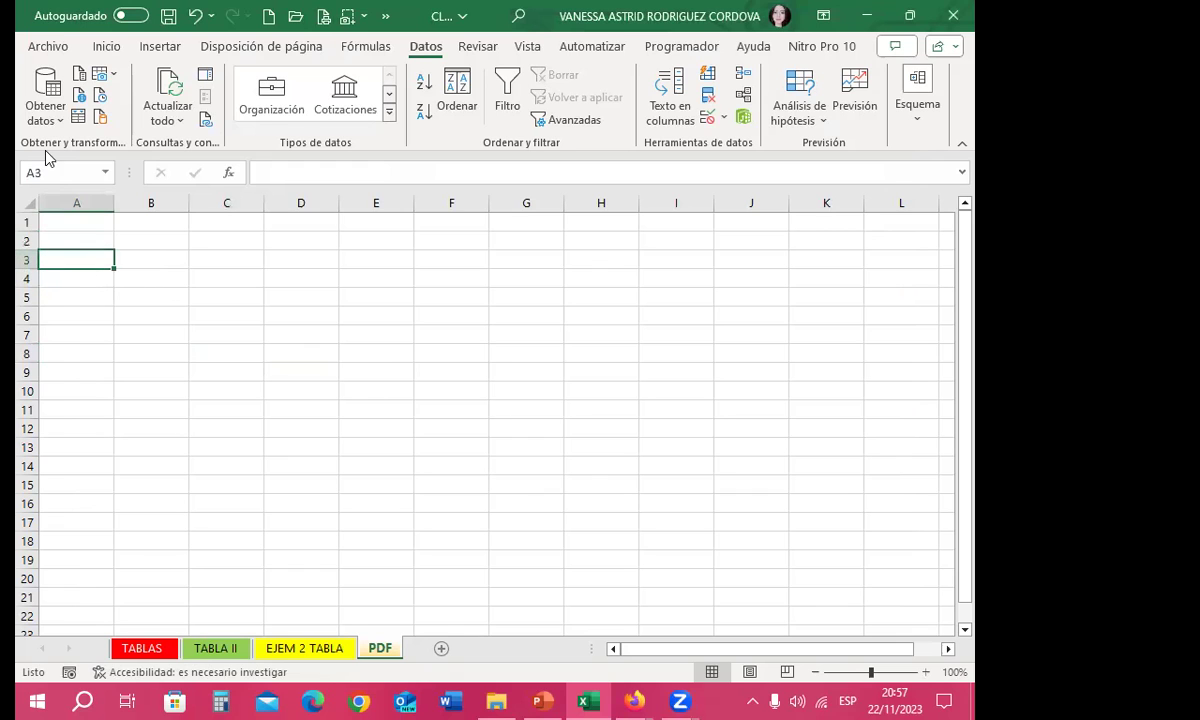
# Step: Import PDF DE EXCEL again via Obtener datos > De un archivo > De PDF
pyautogui.click(48, 112)
pyautogui.moveTo(174, 162)
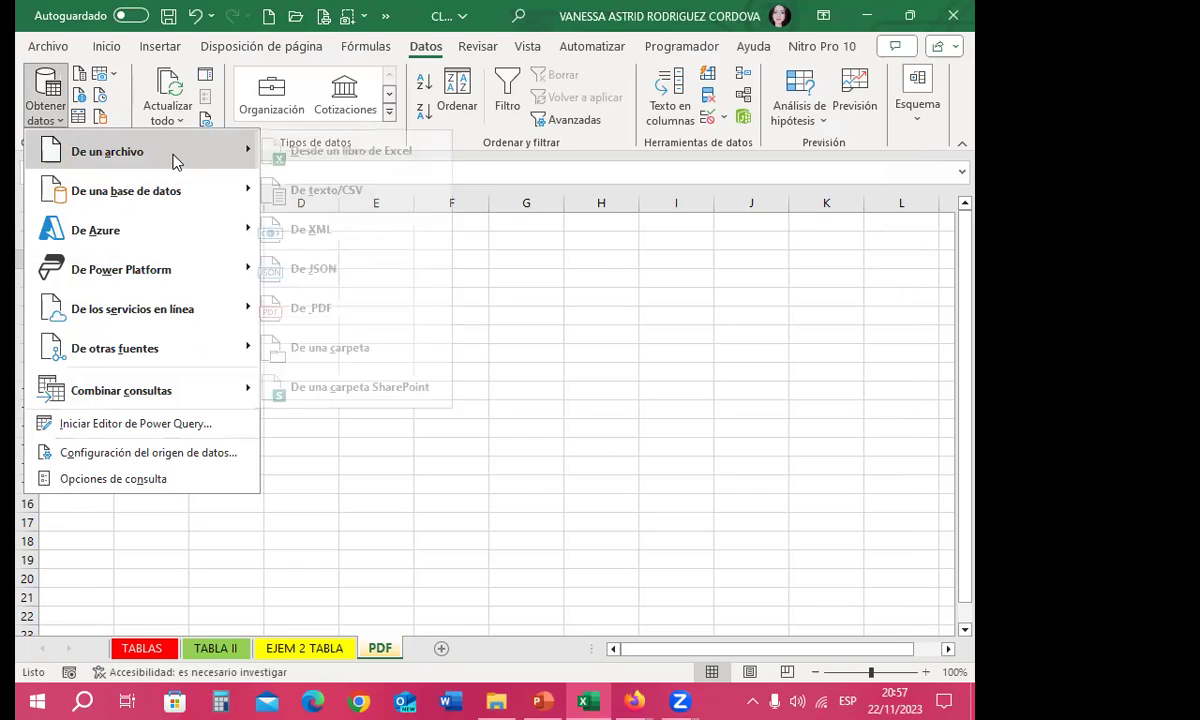
pyautogui.click(310, 308)
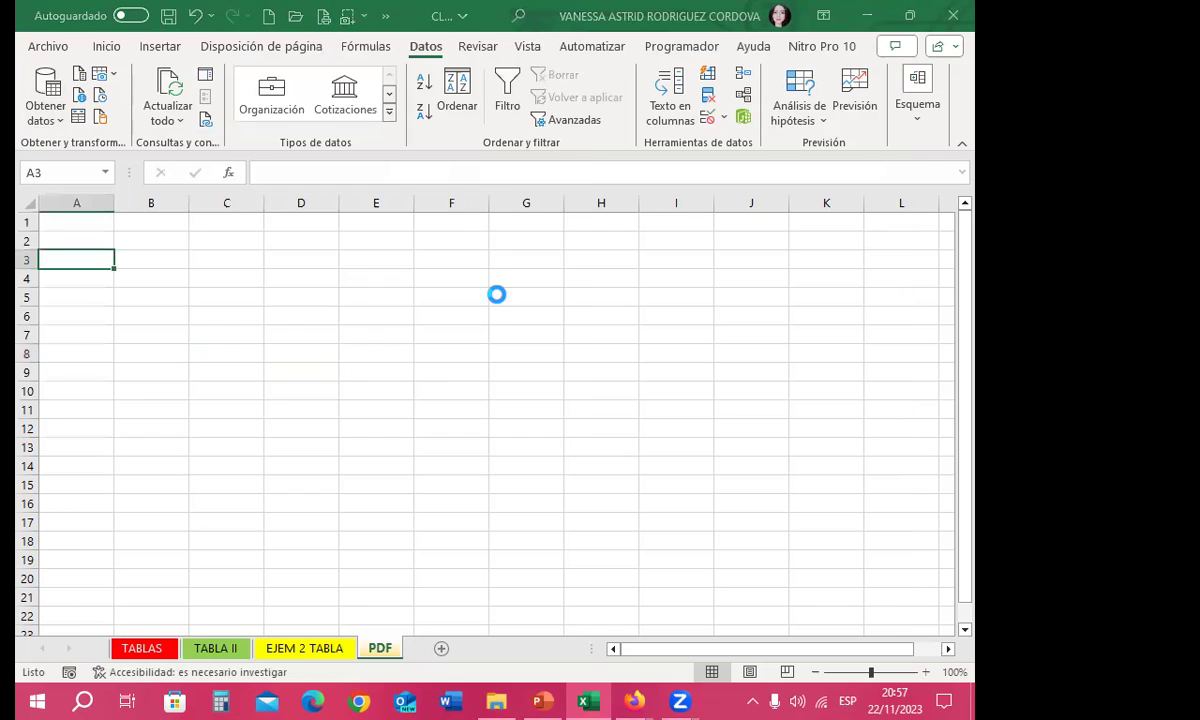
pyautogui.click(235, 215)
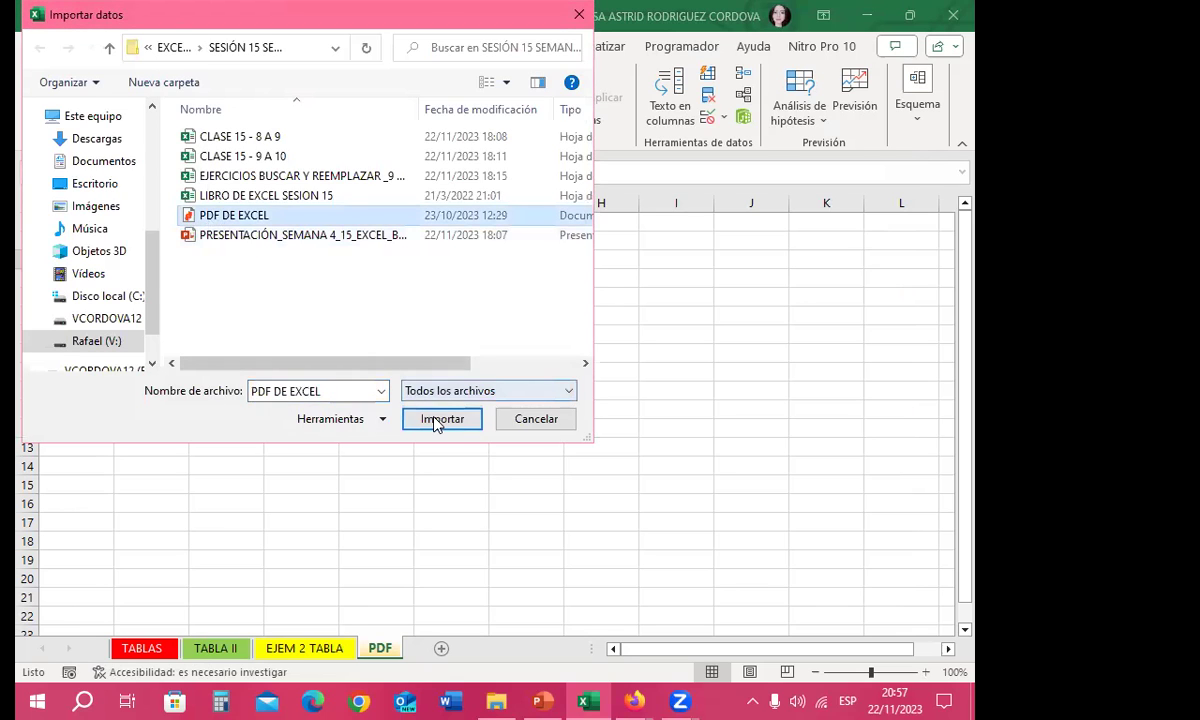
pyautogui.click(440, 419)
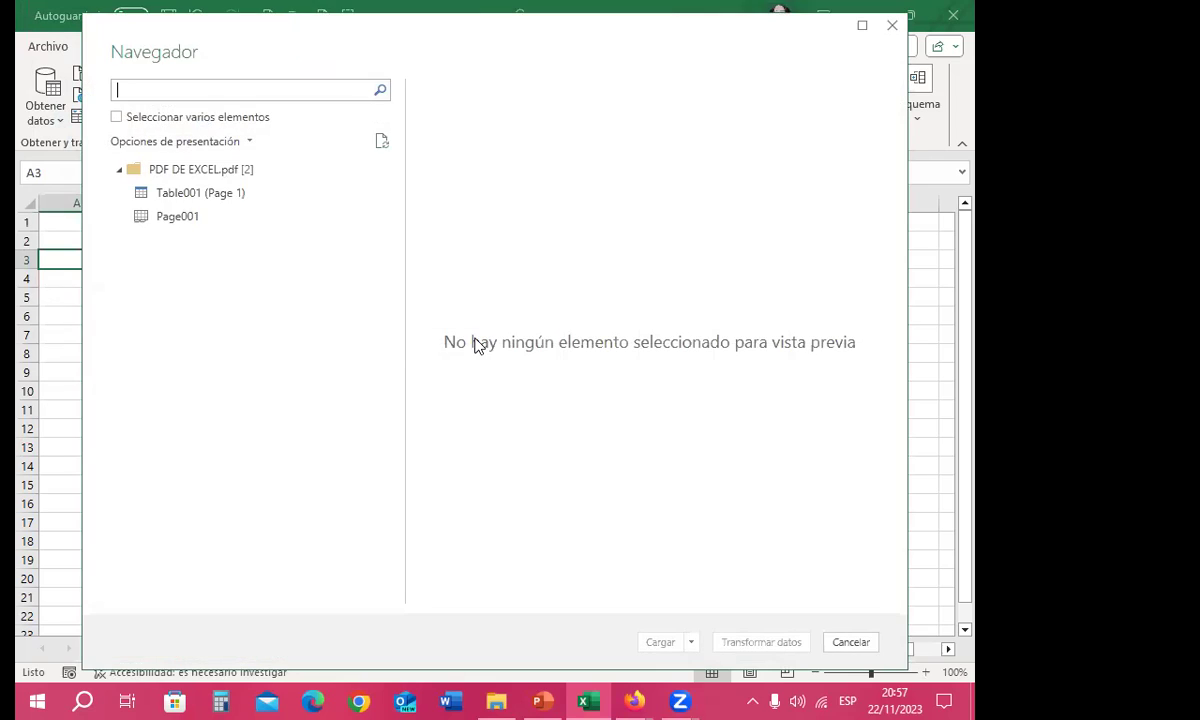
# Step: Load Table001 (Page 1) as a table into the existing sheet at $A$3
pyautogui.click(178, 196)
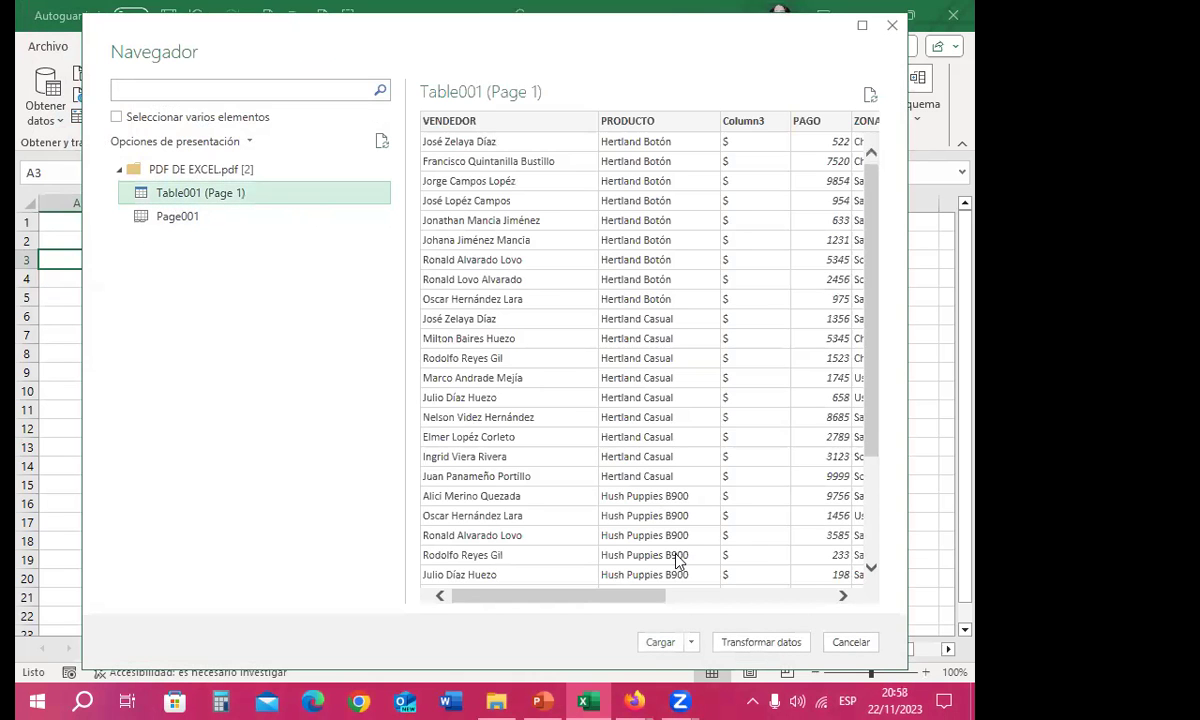
pyautogui.click(695, 645)
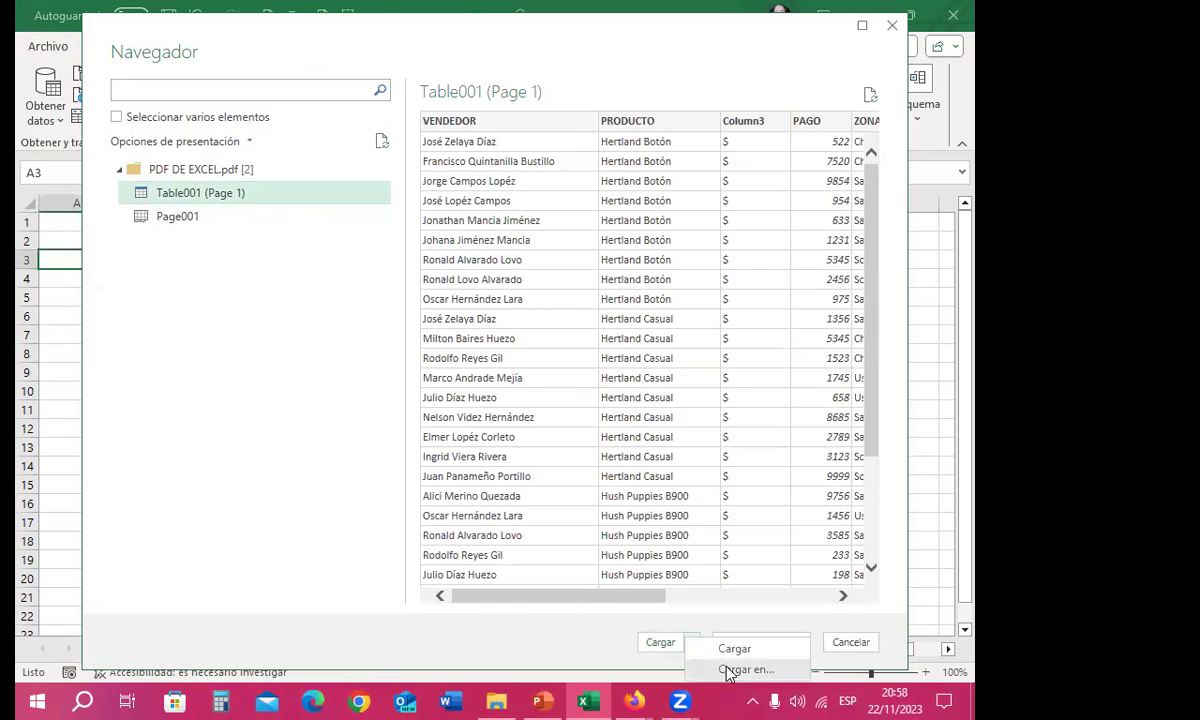
pyautogui.click(728, 668)
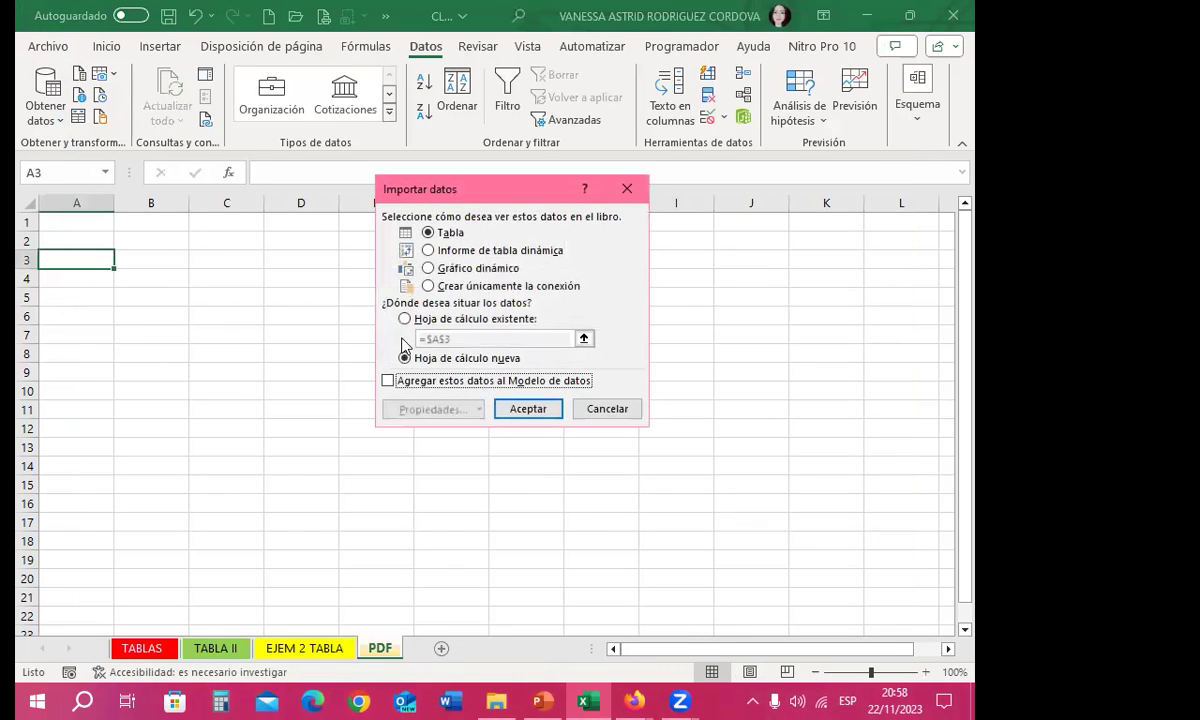
pyautogui.click(405, 319)
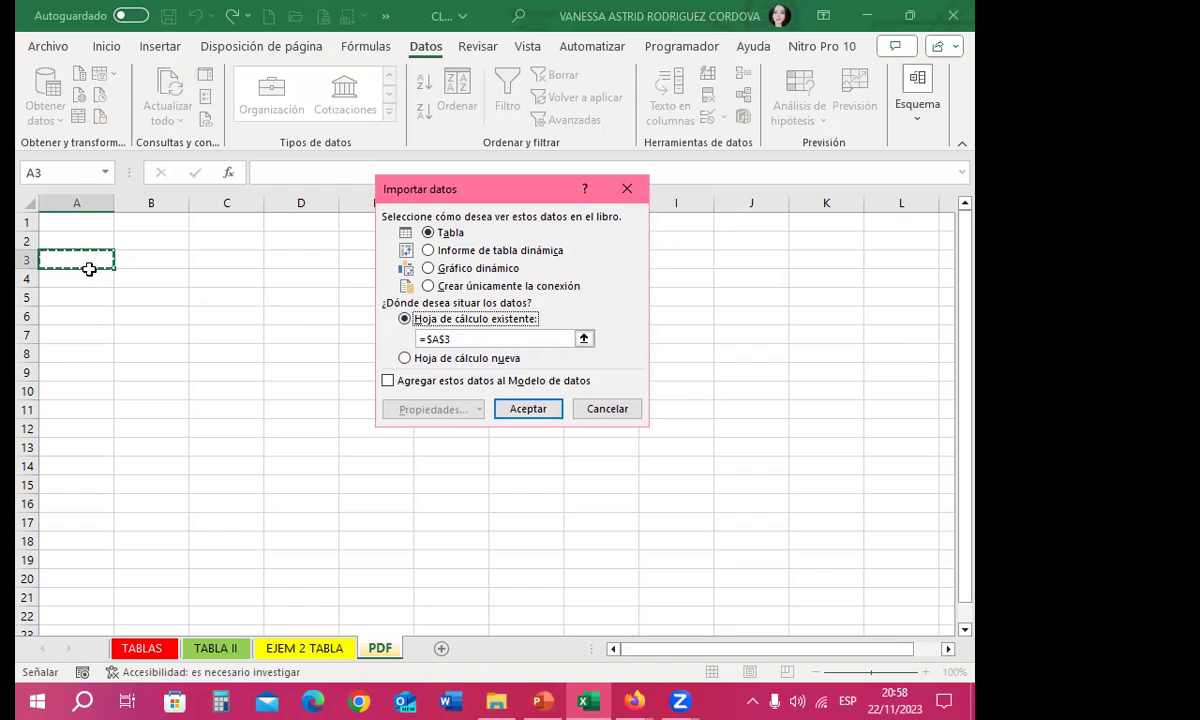
pyautogui.click(527, 407)
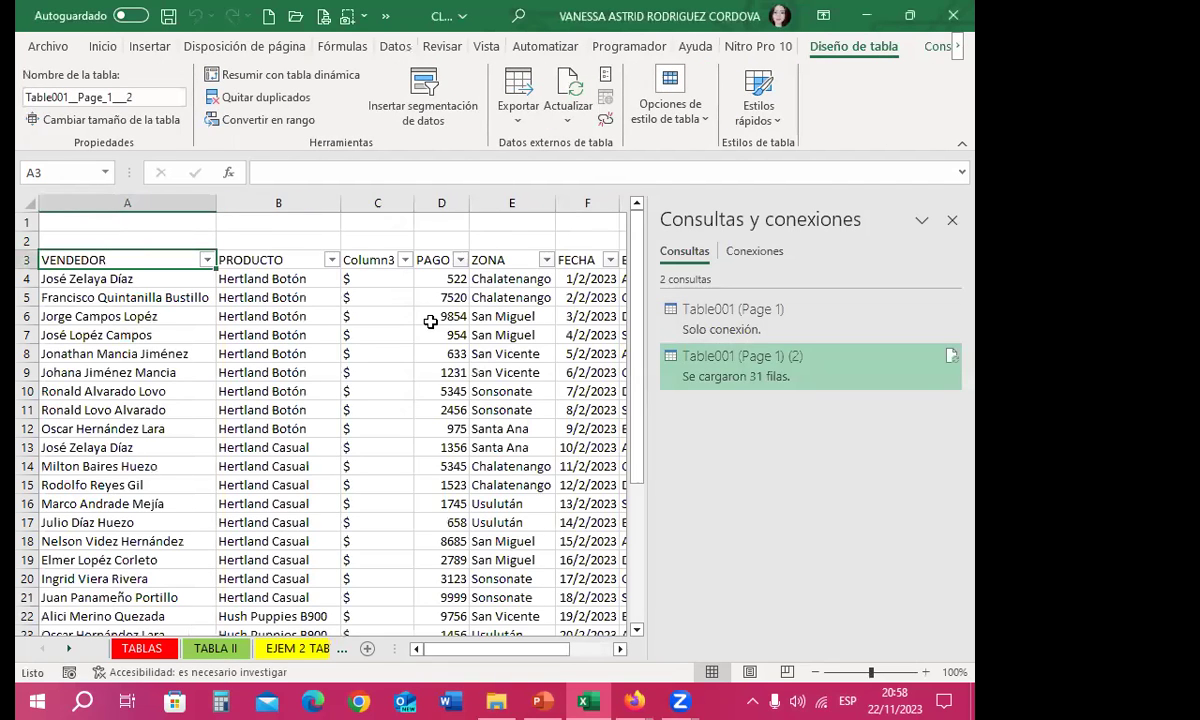
# Step: Close the queries pane and delete the empty Column3 from the imported table
pyautogui.click(952, 220)
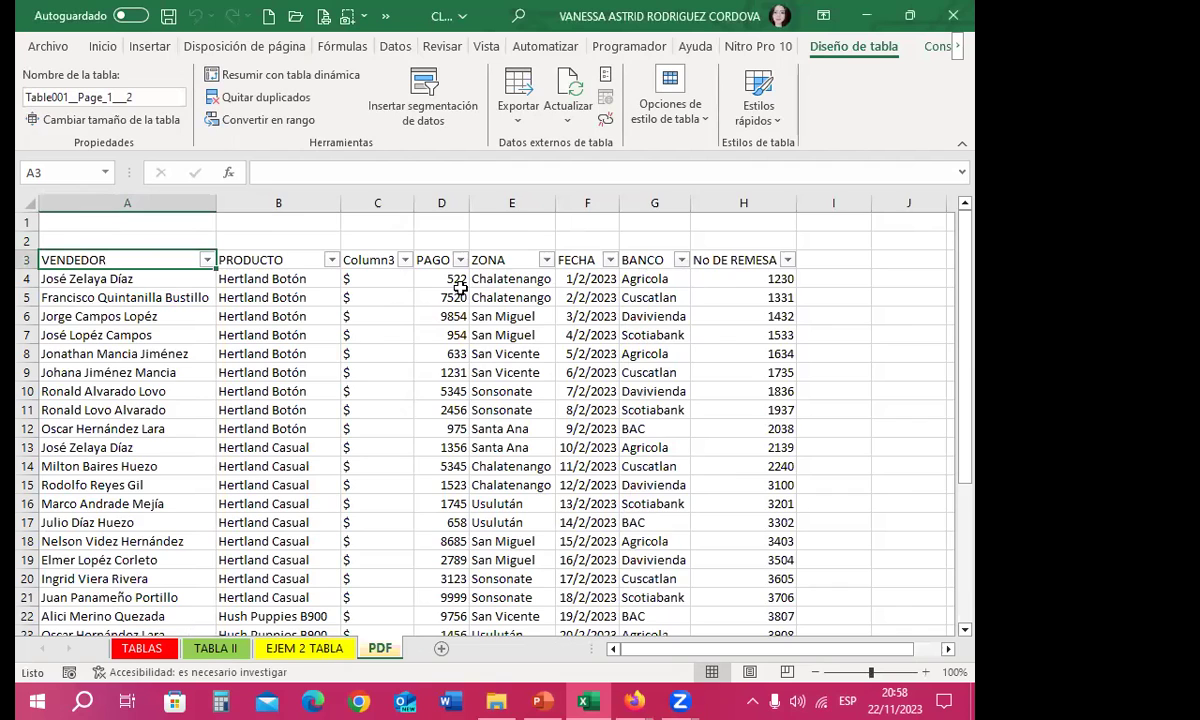
pyautogui.scroll(-1, 400, 324)
pyautogui.scroll(-1, 400, 324)
pyautogui.scroll(2, 402, 325)
pyautogui.click(369, 316)
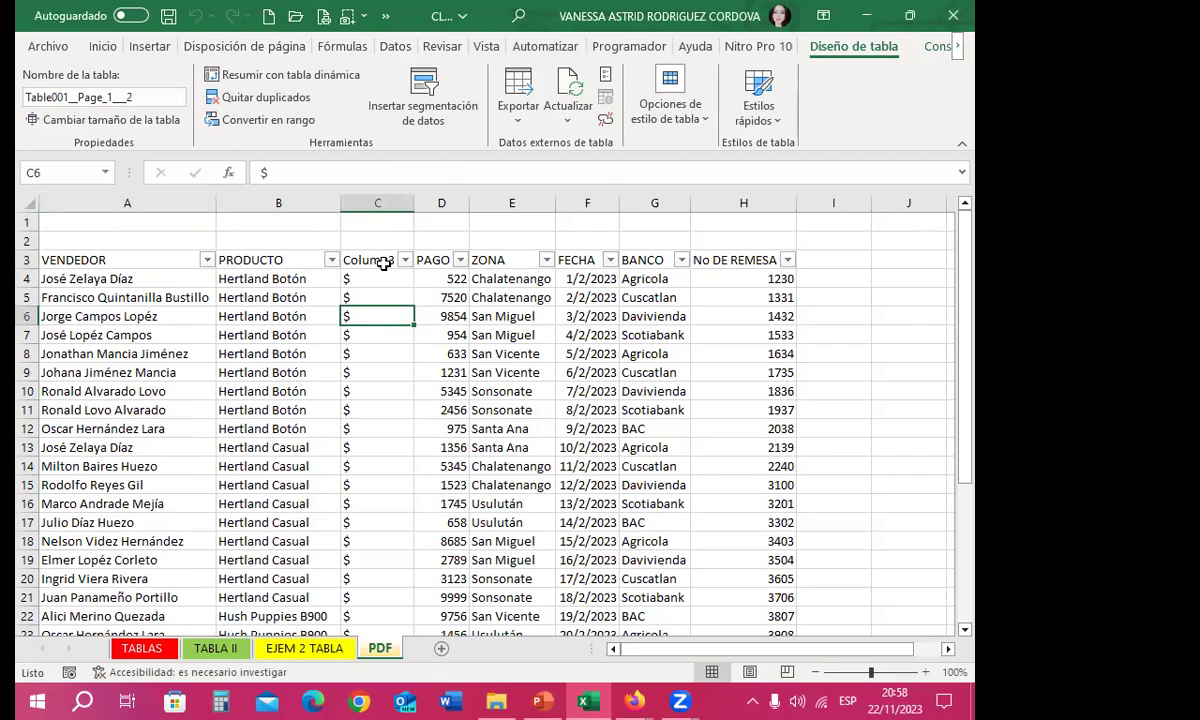
pyautogui.click(388, 280)
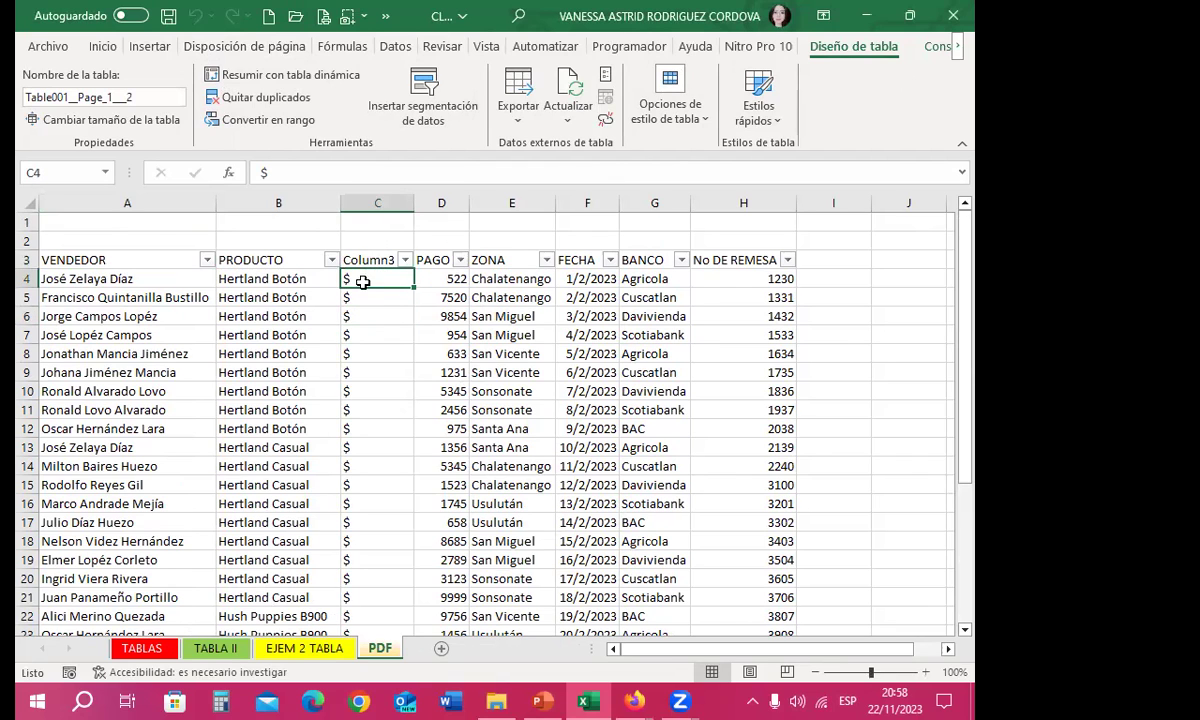
pyautogui.click(376, 204)
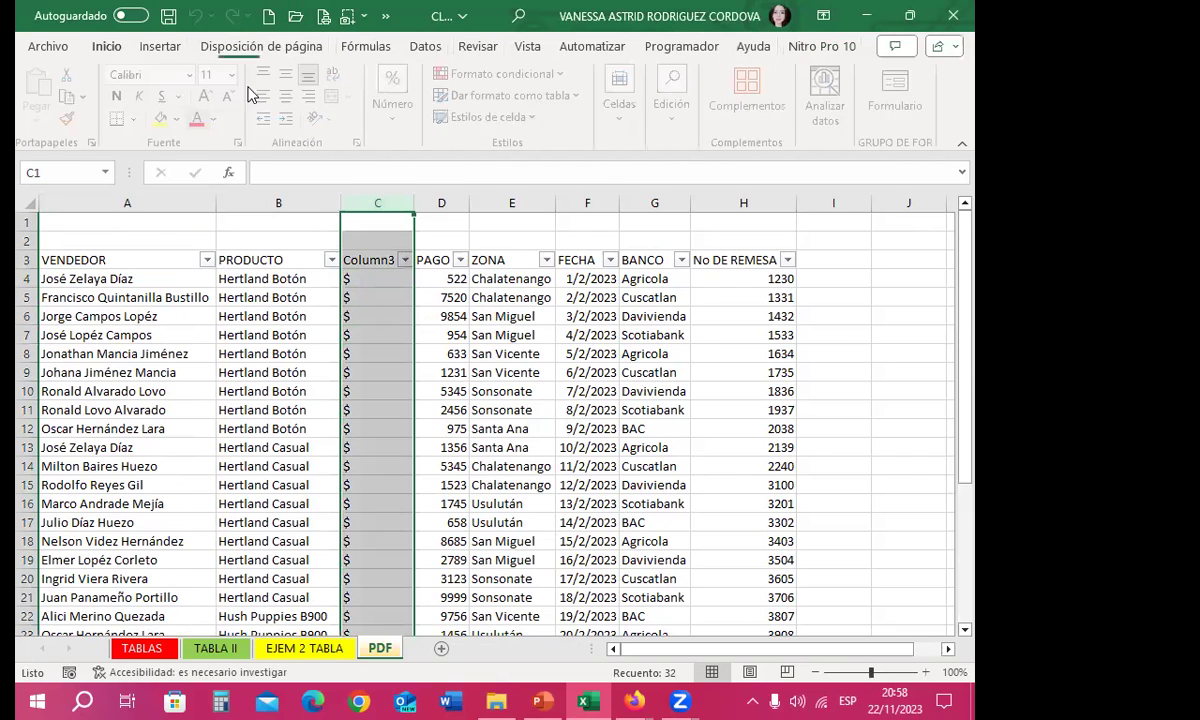
pyautogui.rightClick(376, 204)
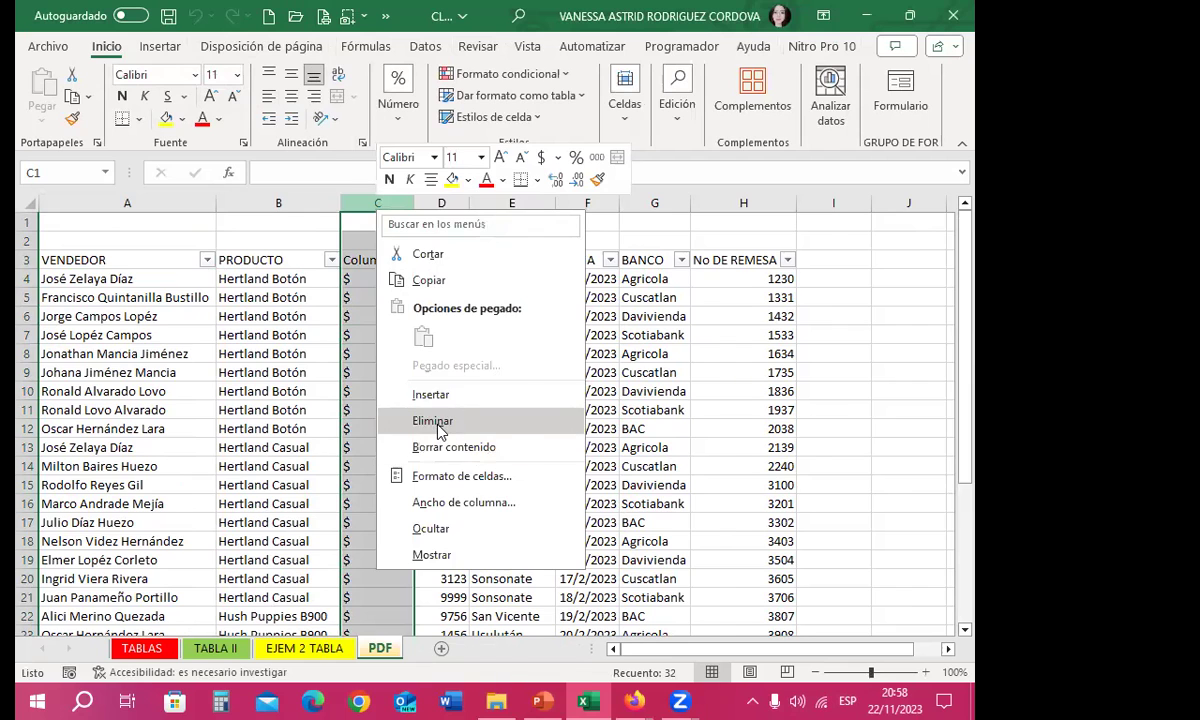
pyautogui.click(432, 421)
# Step: Widen PAGO, give C4:C34 accounting dollar format, and add a new sheet Hoja1
pyautogui.moveTo(397, 204); pyautogui.dragTo(436, 203)
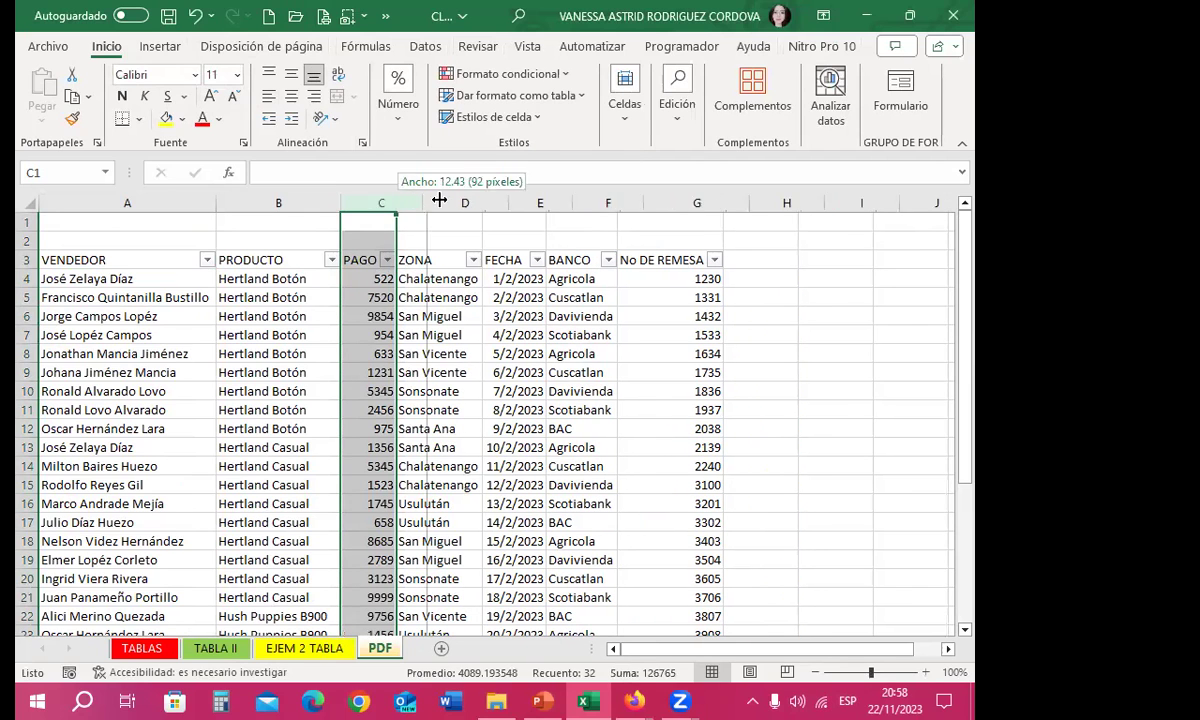
pyautogui.click(390, 316)
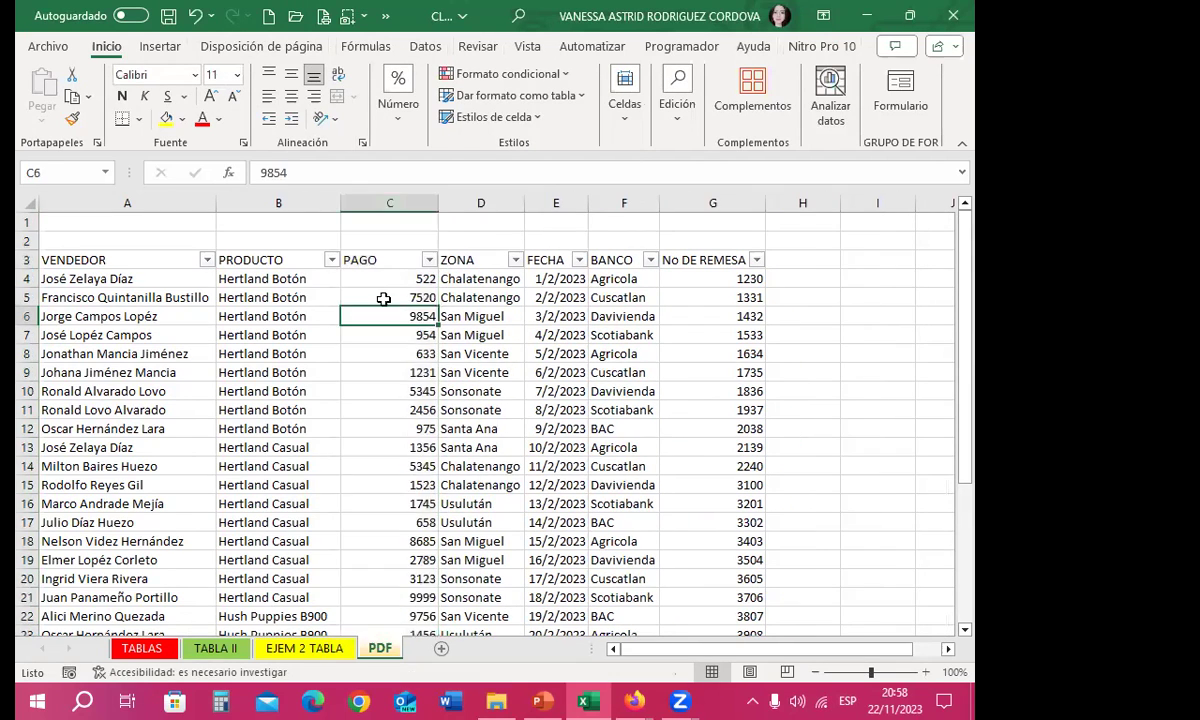
pyautogui.click(390, 278)
pyautogui.moveTo(390, 278)
pyautogui.mouseDown()
pyautogui.moveTo(407, 698)
pyautogui.moveTo(412, 598)
pyautogui.mouseUp()
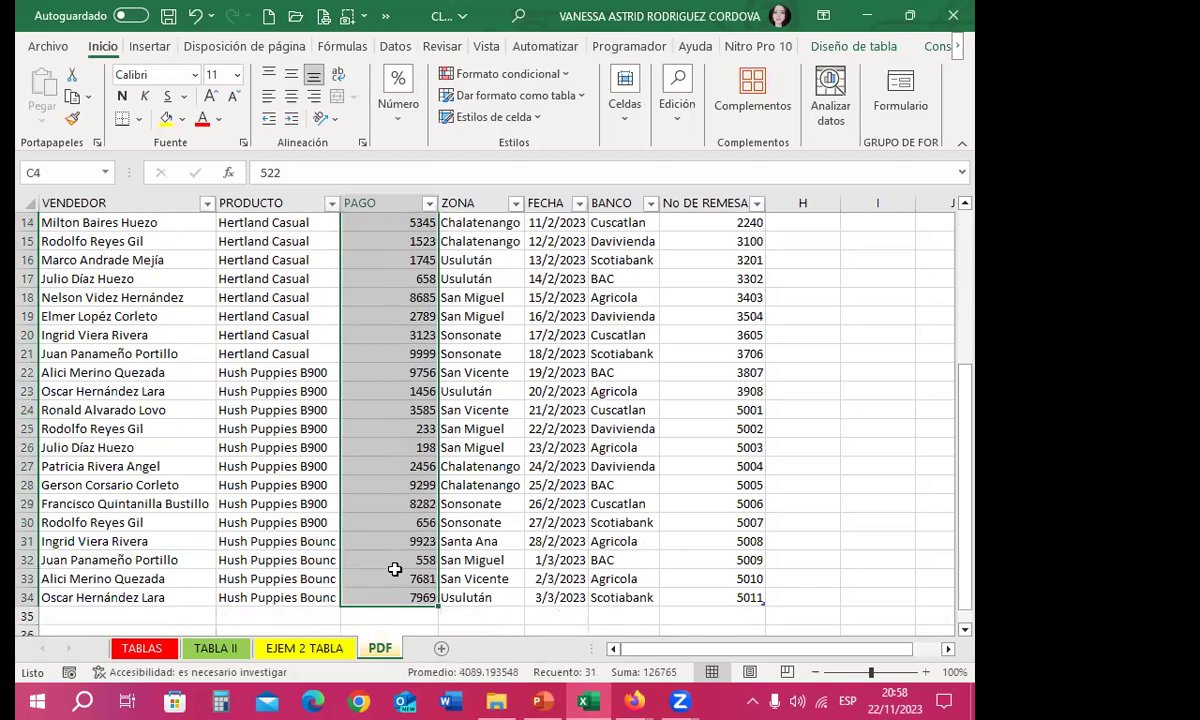
pyautogui.click(398, 100)
pyautogui.click(389, 199)
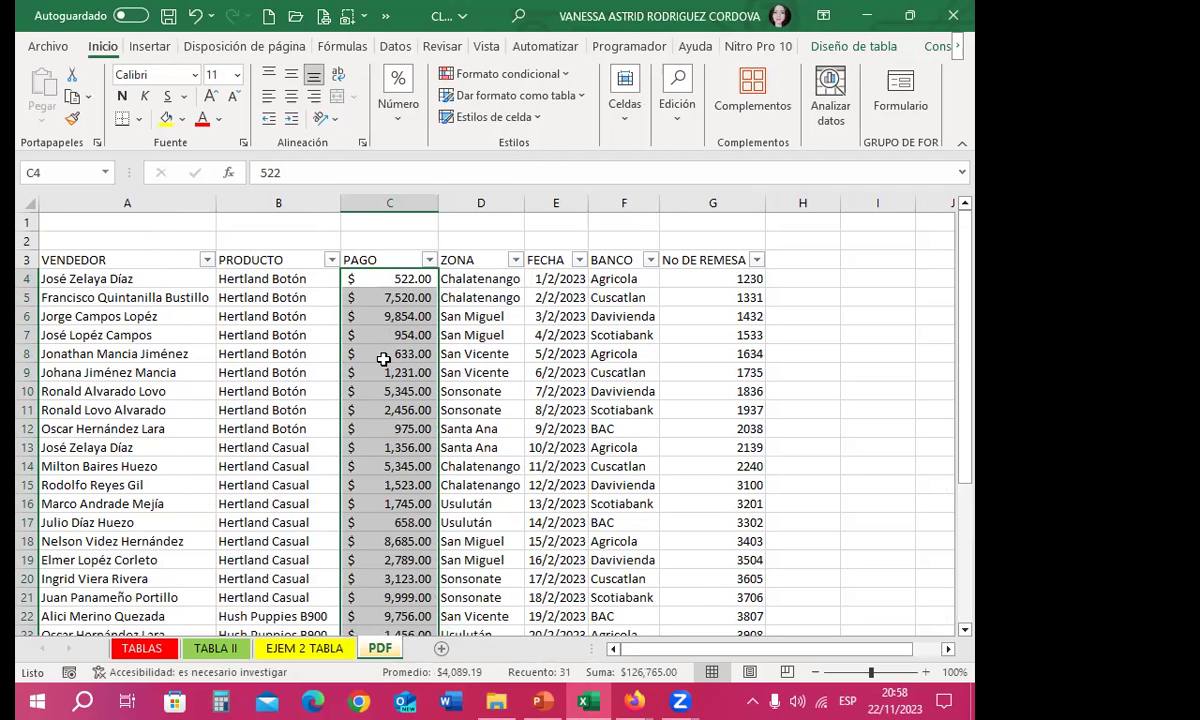
pyautogui.click(441, 648)
# Step: Start a PDF import through Get Data and pick the PDF DE EXCEL file
pyautogui.moveTo(151, 335); pyautogui.dragTo(151, 316)
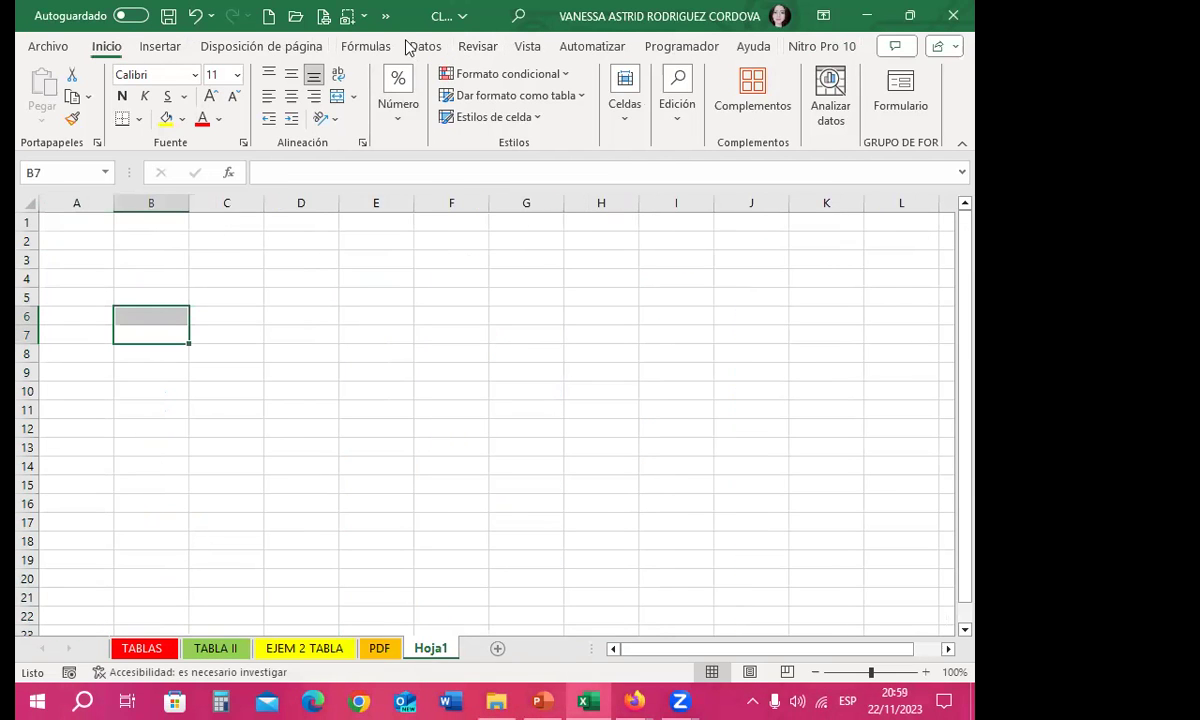
pyautogui.click(415, 47)
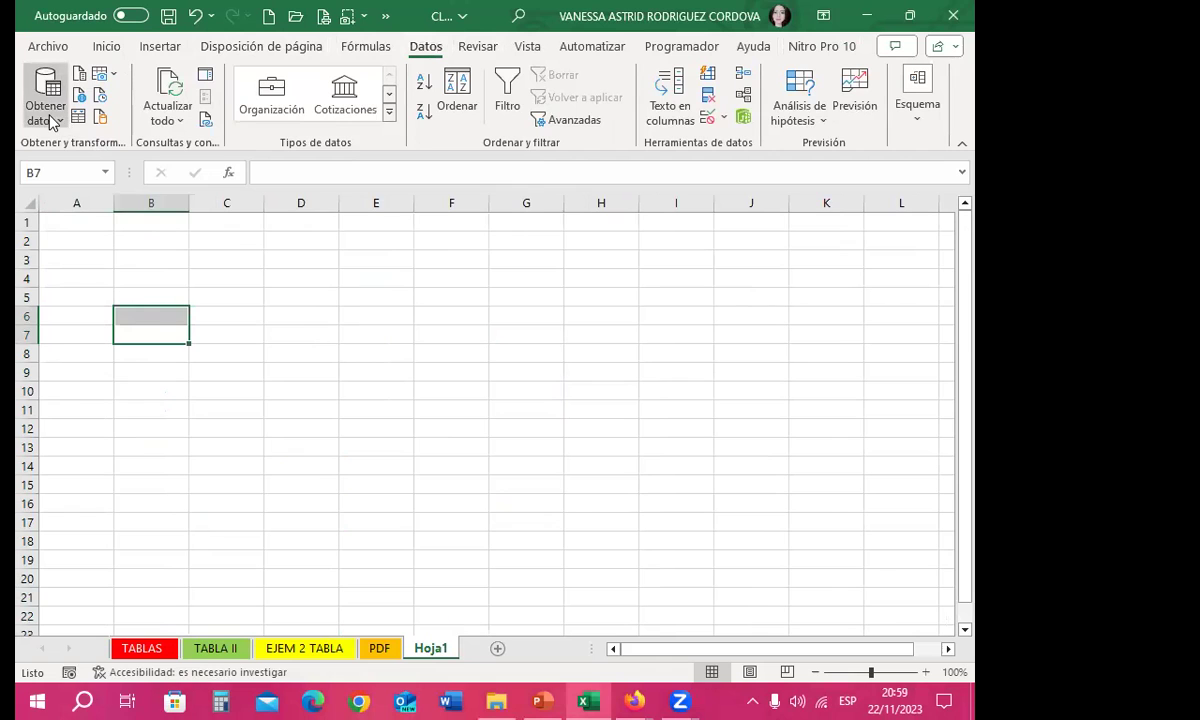
pyautogui.click(50, 115)
pyautogui.moveTo(110, 152)
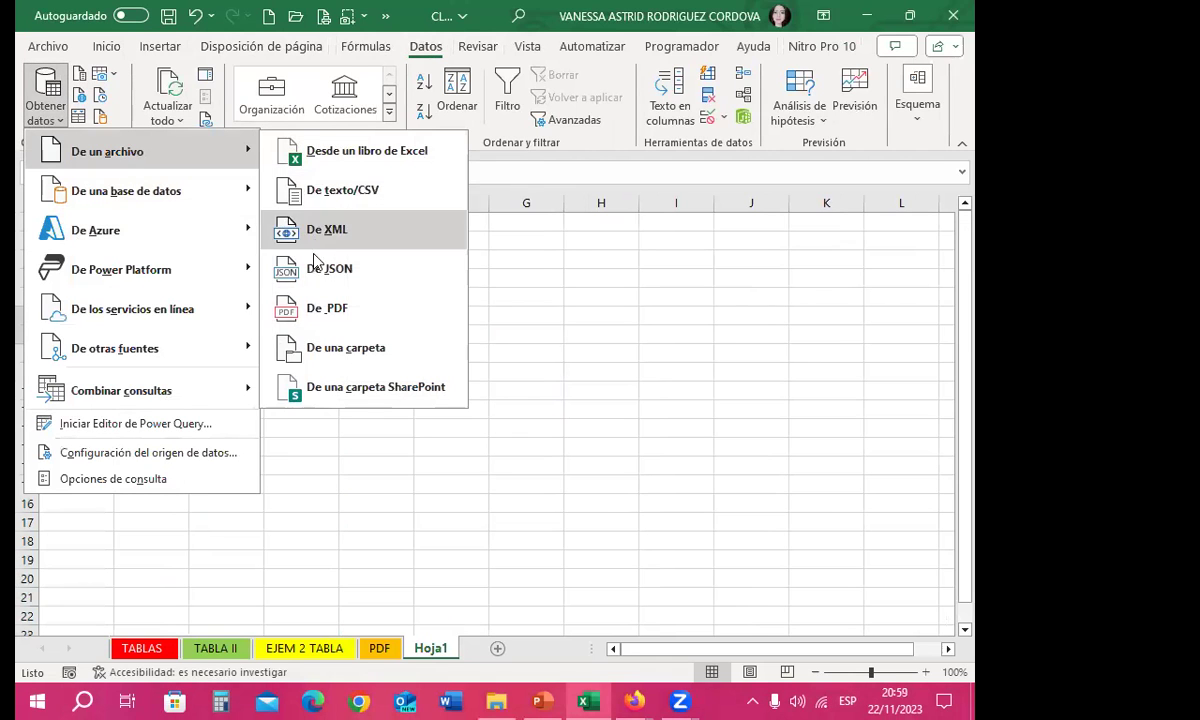
pyautogui.click(321, 303)
pyautogui.click(220, 235)
pyautogui.click(228, 215)
pyautogui.click(436, 420)
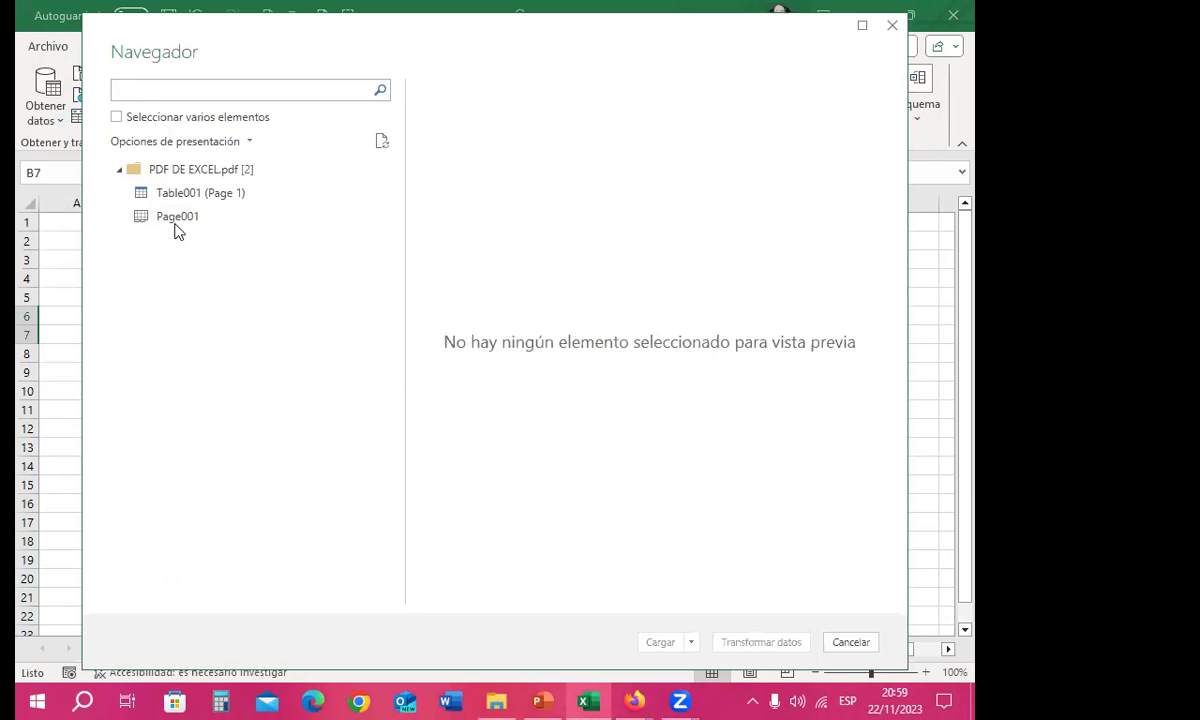
# Step: Load the Page001 table into the workbook and close the Queries pane
pyautogui.click(183, 222)
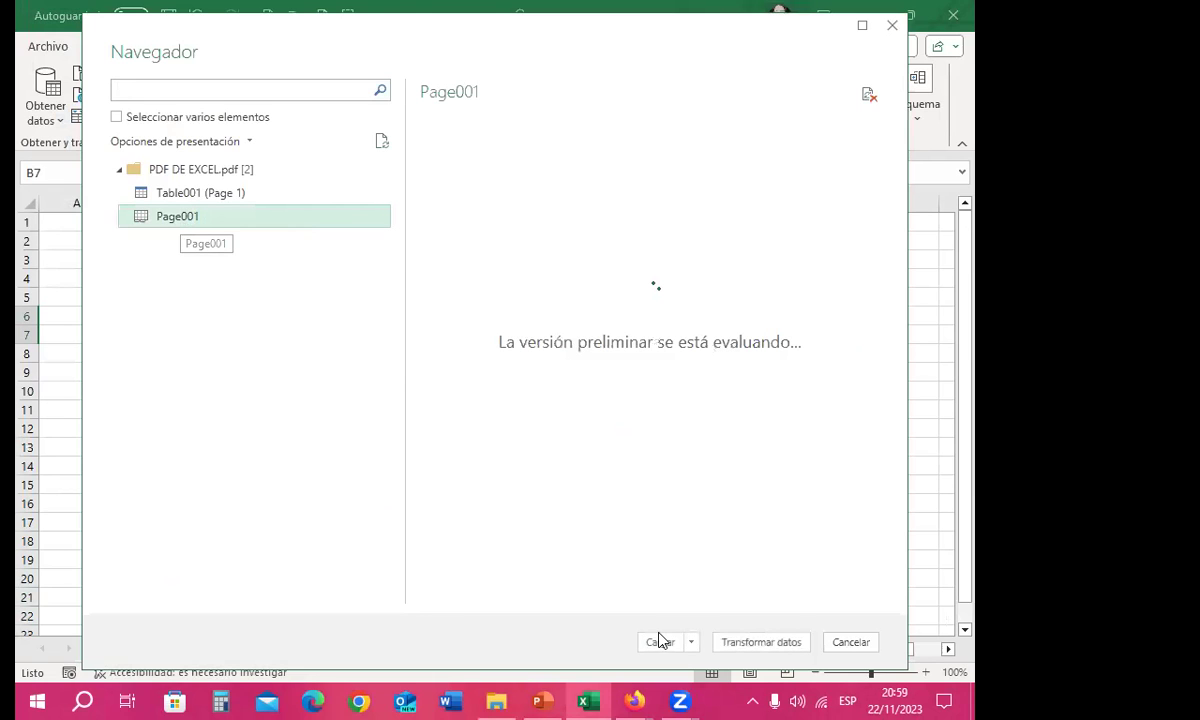
pyautogui.click(660, 642)
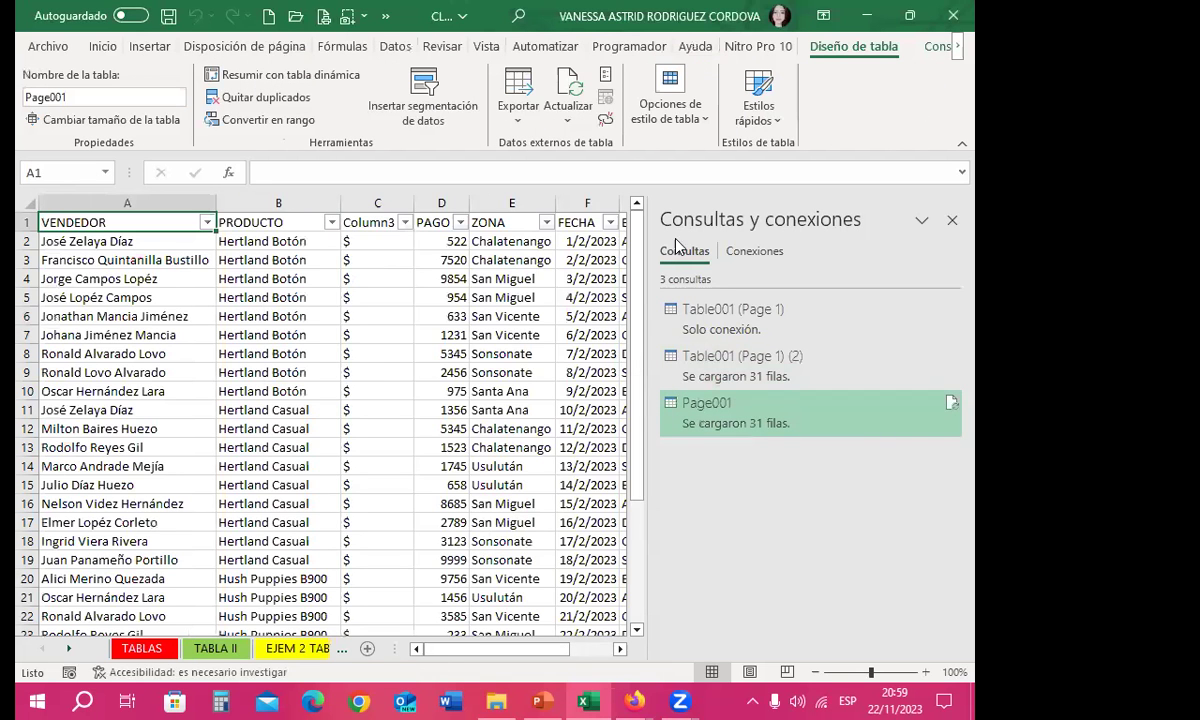
pyautogui.click(952, 220)
# Step: Apply the custom Personalizada quick style to the Page001 table and review its rows
pyautogui.click(466, 565)
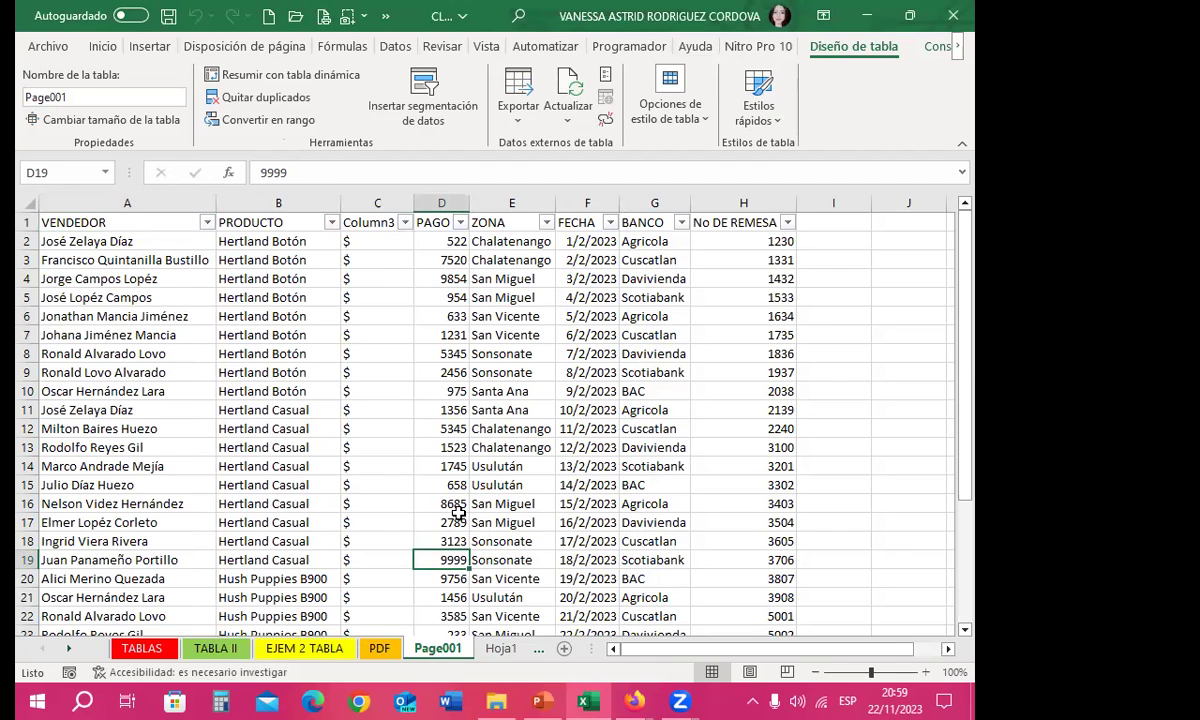
pyautogui.click(758, 110)
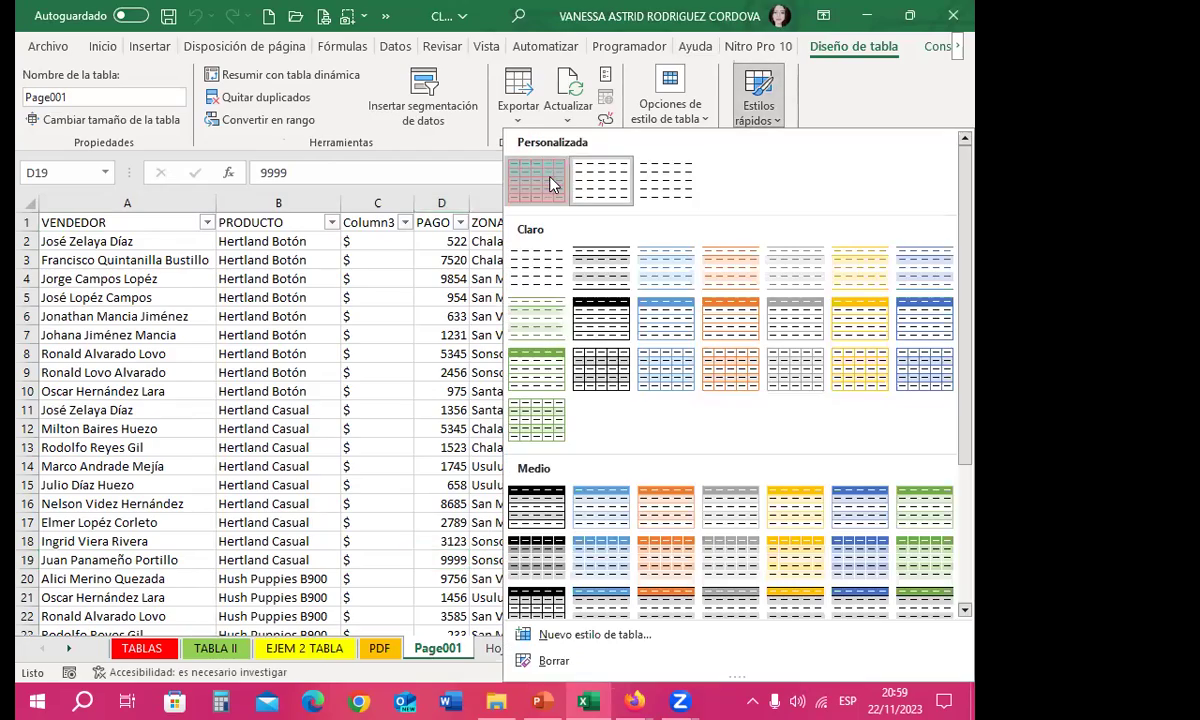
pyautogui.click(549, 180)
pyautogui.click(481, 289)
pyautogui.scroll(-8, 517, 525)
pyautogui.scroll(2, 520, 420)
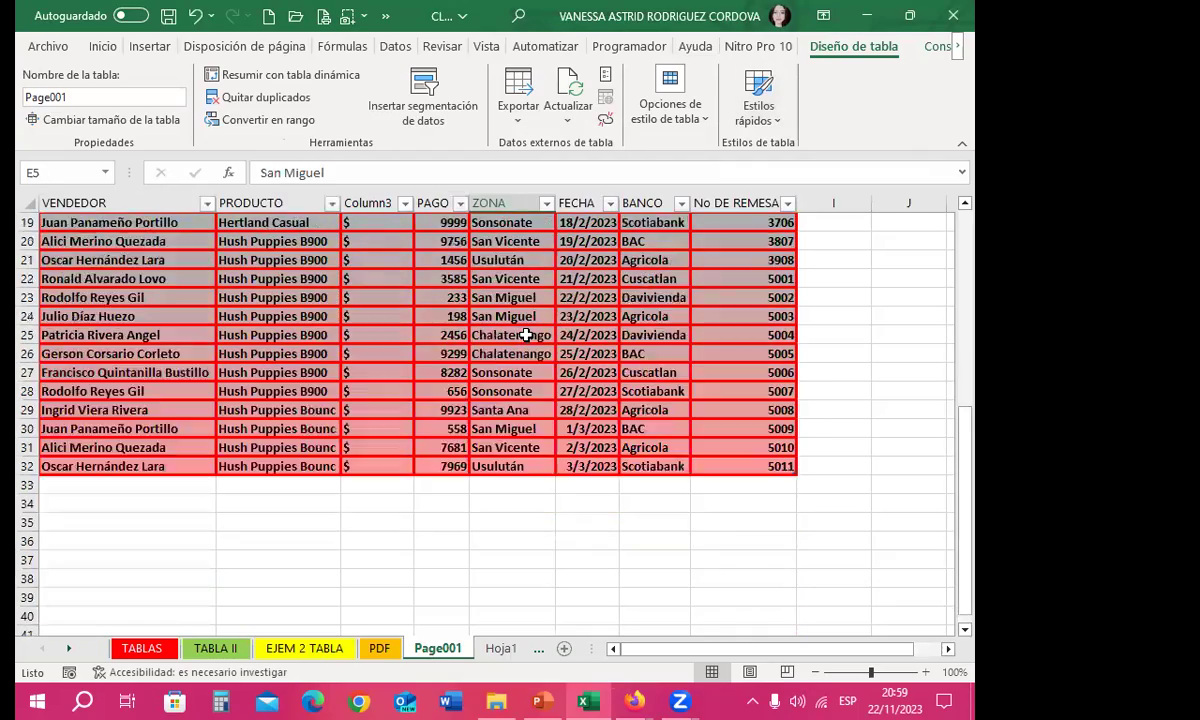
pyautogui.scroll(5, 529, 332)
pyautogui.scroll(1, 535, 328)
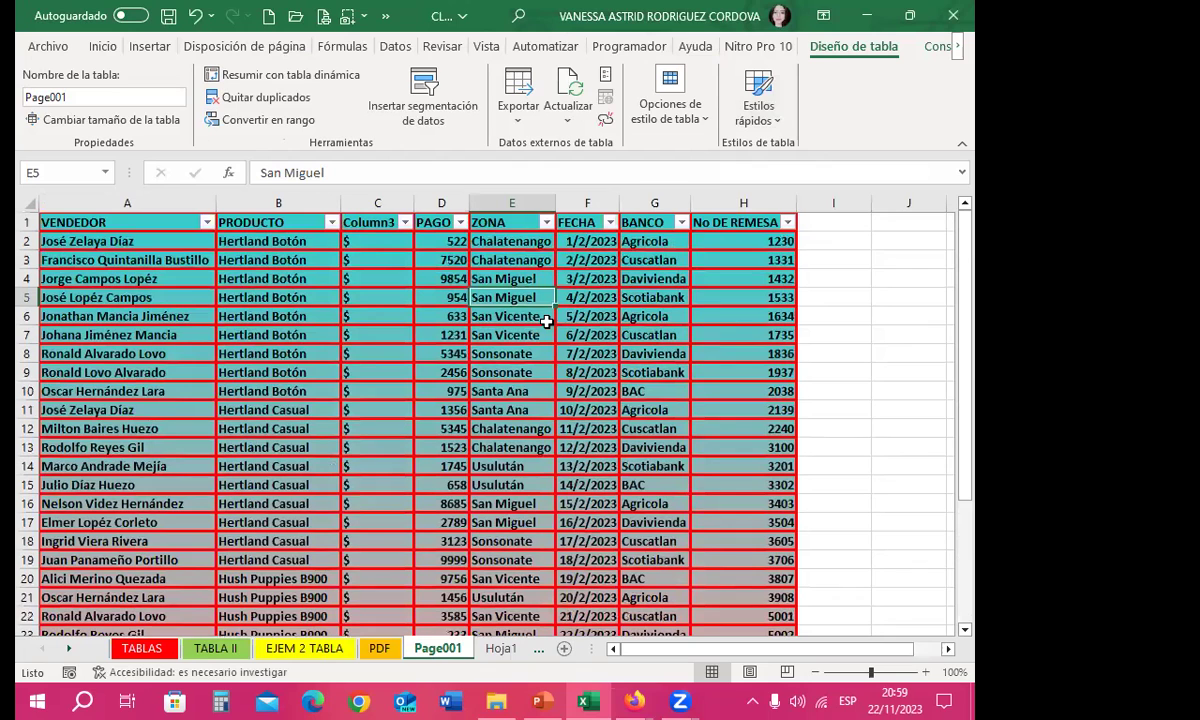